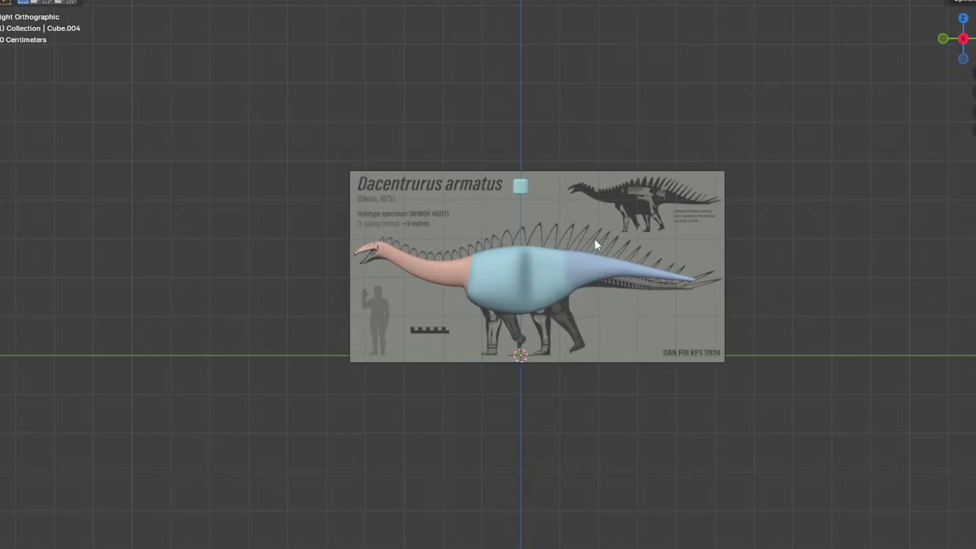
Step: Add a cube mesh to the dinosaur scene for modelling the lower jaw
key(KP_7)
scroll(699, 312, up, 4)
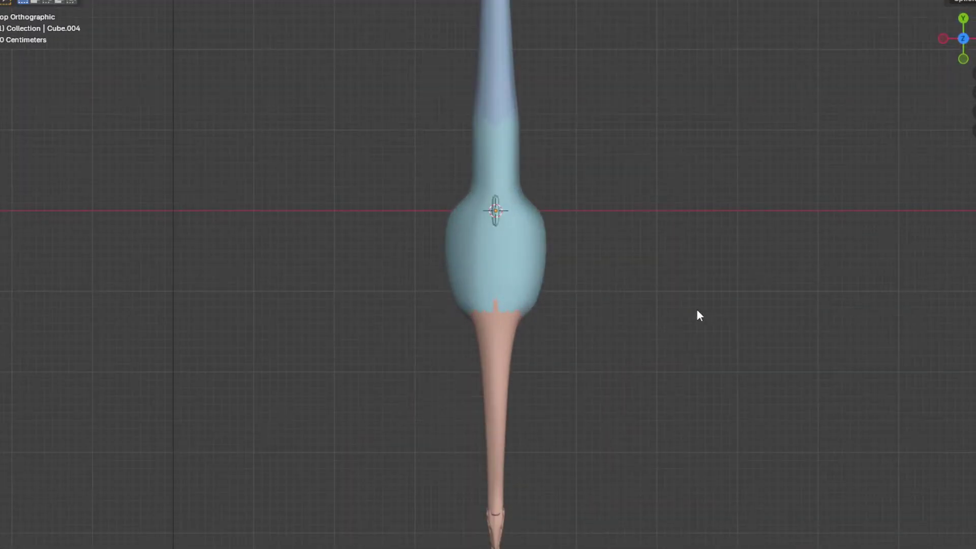
key(KP_3)
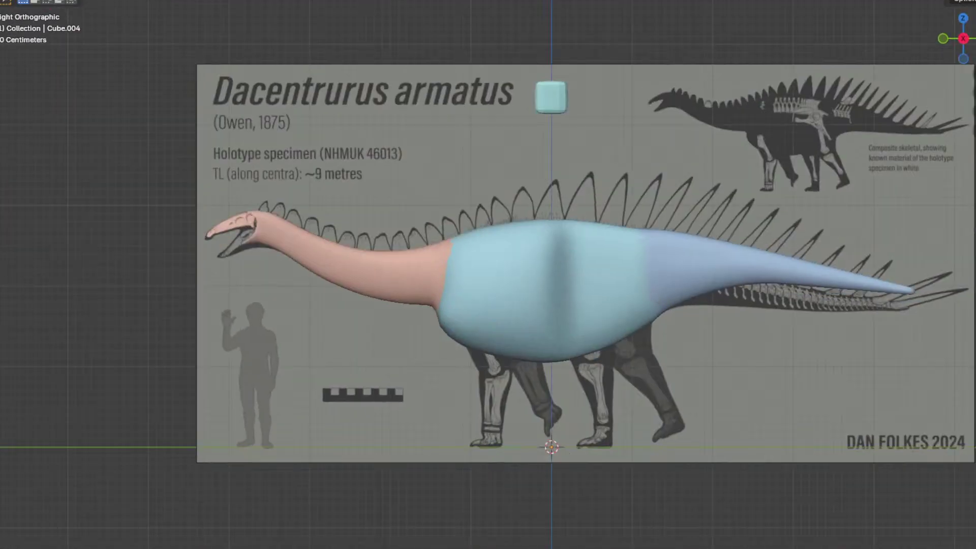
key(shift+a)
mouse_move(534, 126)
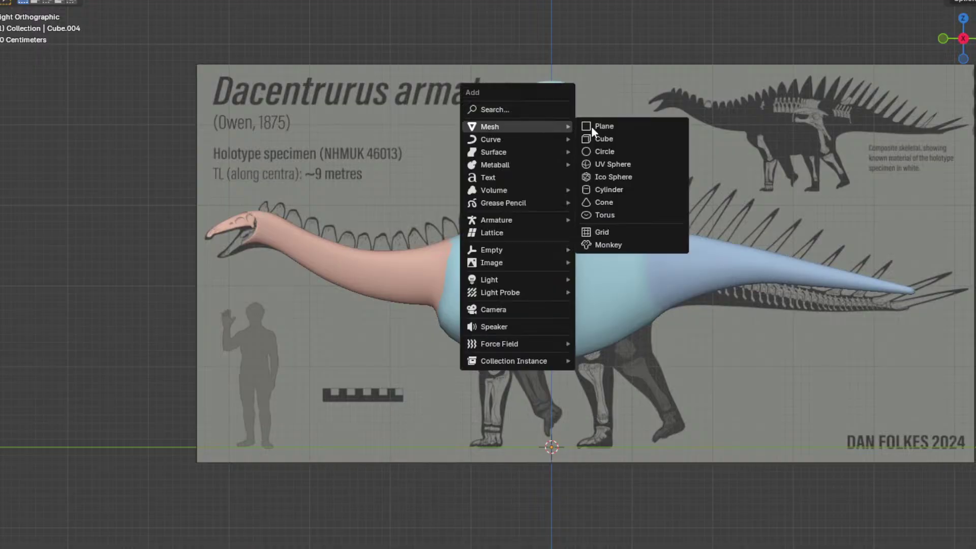
click(621, 135)
Step: Cut the cube lengthwise down its centre with a loop cut and delete the vertices of one half
key(KP_1)
key(Tab)
shift+middle_drag(576, 389, 602, 279)
key(ctrl+r)
click(521, 439)
right_click(521, 440)
key(shift+z)
drag(390, 196, 476, 486)
key(x)
click(727, 229)
Step: Select the whole remaining half of the cube and mirror it across its centre plane
key(a)
scroll(727, 230, up, 1)
key(q)
click(726, 230)
Step: Move the half cube up to the dinosaur's head on the side reference and scale it down
key(KP_3)
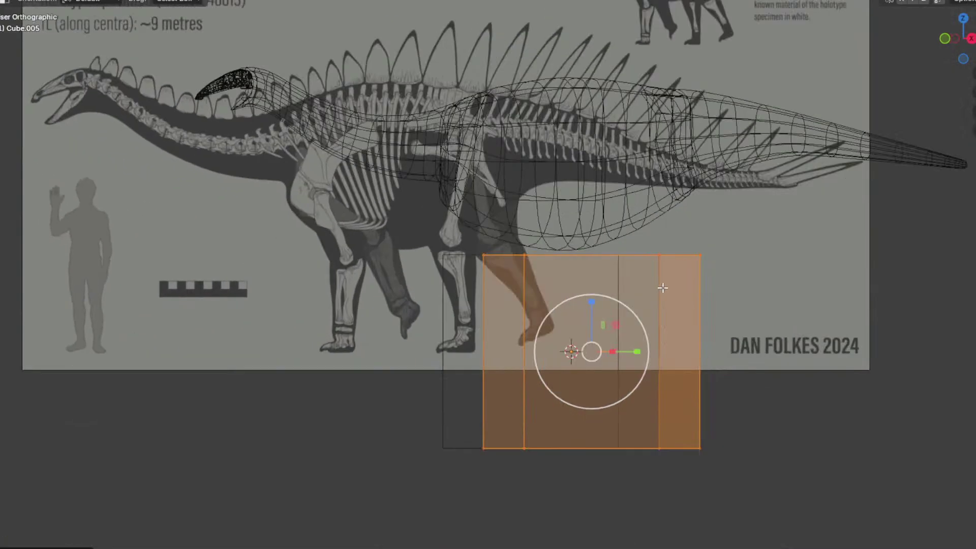
scroll(640, 270, down, 2)
shift+middle_drag(607, 247, 752, 354)
key(g)
click(457, 209)
scroll(457, 209, up, 3)
key(s)
click(405, 290)
Step: Shrink the half cube further and place it over the rear part of the lower jaw
scroll(312, 340, up, 4)
shift+middle_drag(312, 340, 561, 362)
scroll(553, 405, up, 3)
key(g)
click(685, 144)
key(s)
click(598, 188)
scroll(598, 209, up, 3)
shift+middle_drag(621, 214, 470, 320)
scroll(470, 320, up, 2)
key(g)
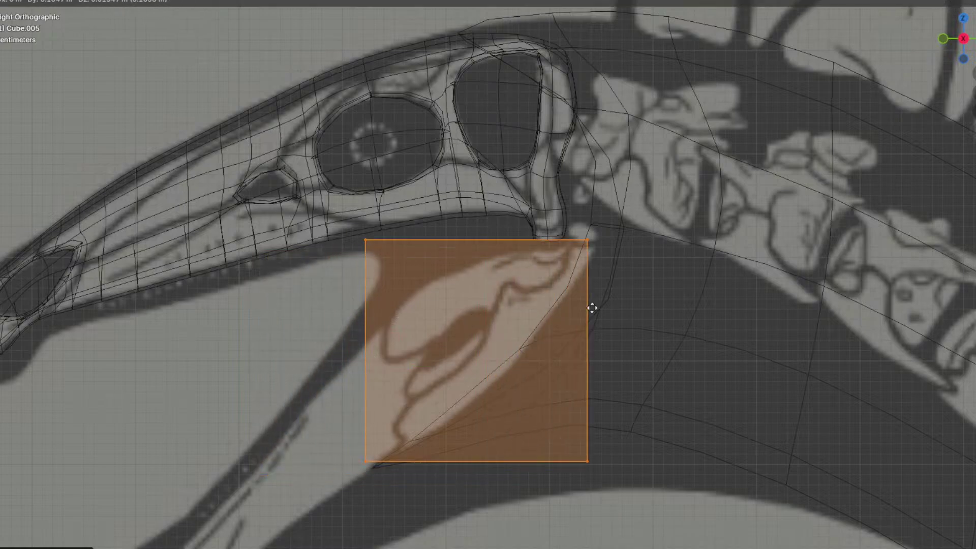
click(577, 295)
Step: Move the cube's lower rear vertices up to the jaw joint beneath the skull
drag(630, 472, 537, 408)
key(g)
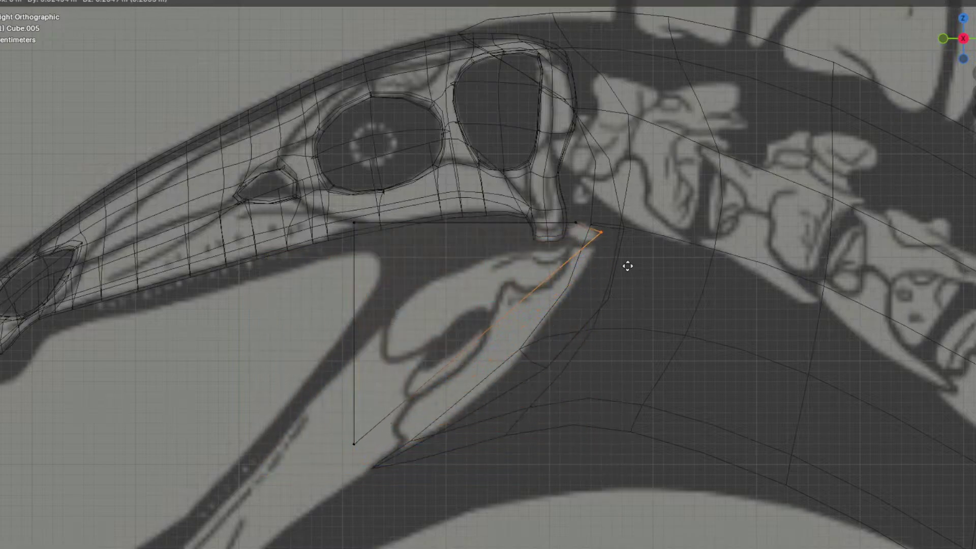
click(628, 259)
Step: Move the cube's front vertices forward and down to stretch the block to the tip of the lower jaw
drag(289, 196, 395, 458)
scroll(410, 407, down, 4)
shift+middle_drag(410, 407, 499, 295)
key(g)
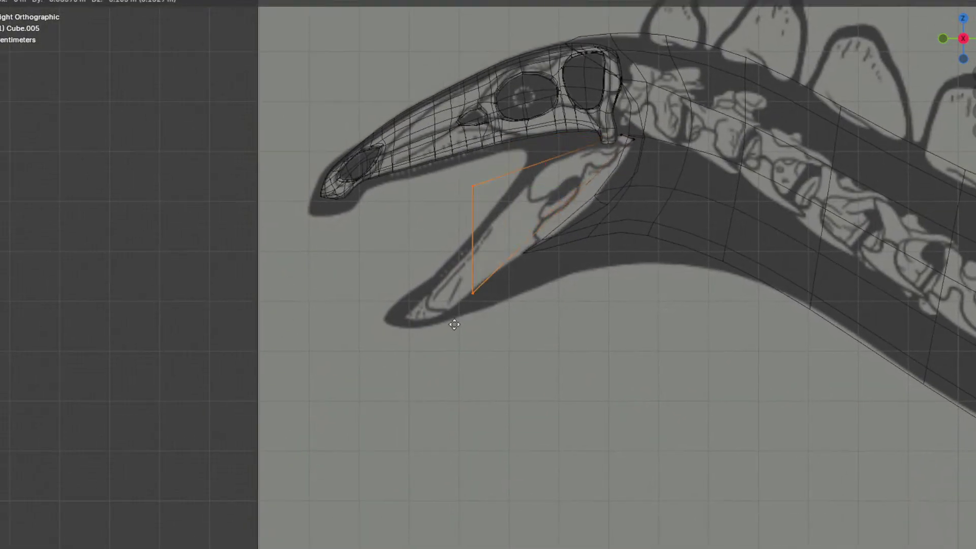
click(433, 382)
Step: Pull the lower front vertices up close to the upper ones and fit the narrow end to the jaw tip
drag(377, 394, 414, 462)
scroll(414, 462, up, 3)
key(g)
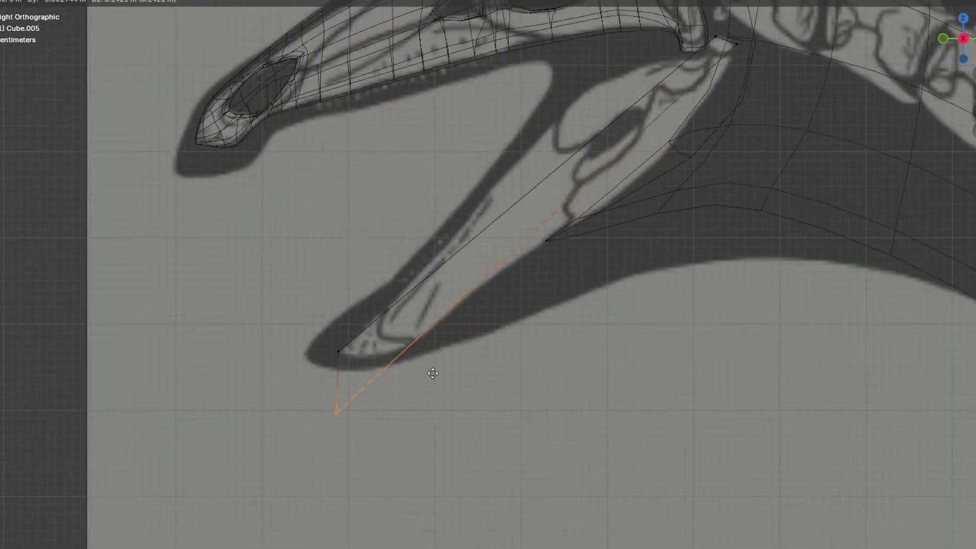
click(464, 397)
scroll(597, 290, up, 5)
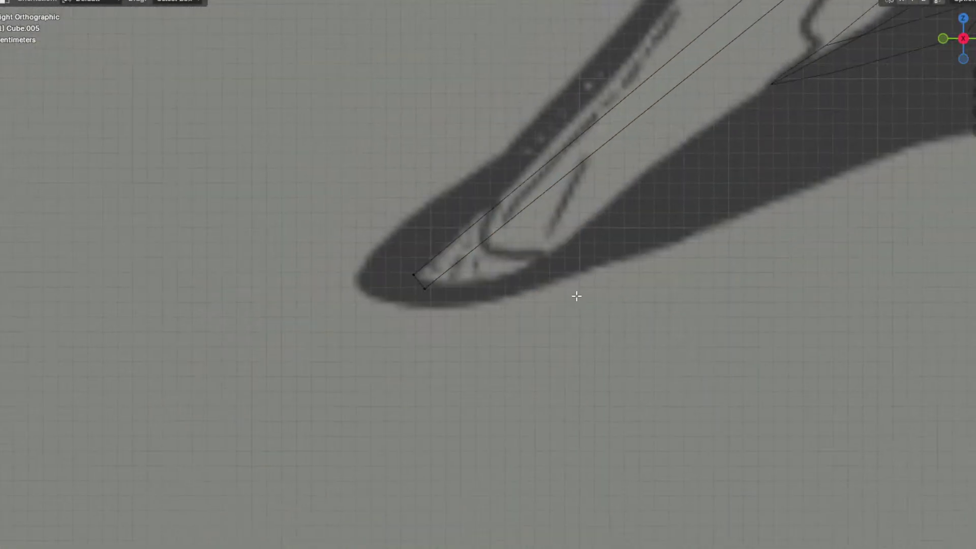
key(g)
click(377, 297)
scroll(468, 305, down, 8)
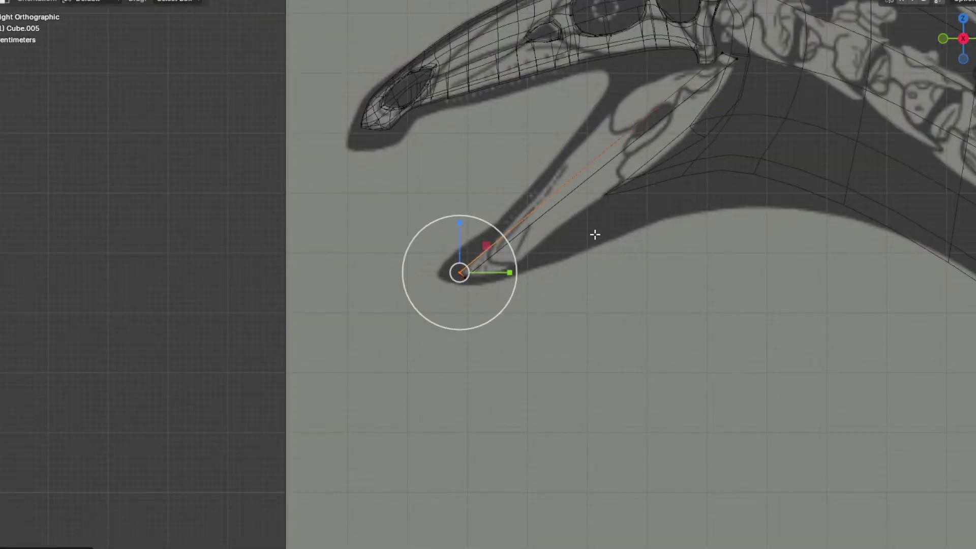
Step: Add four evenly spaced loop cuts across the length of the lower jaw
shift+middle_drag(591, 209, 523, 297)
click(523, 297)
key(ctrl+r)
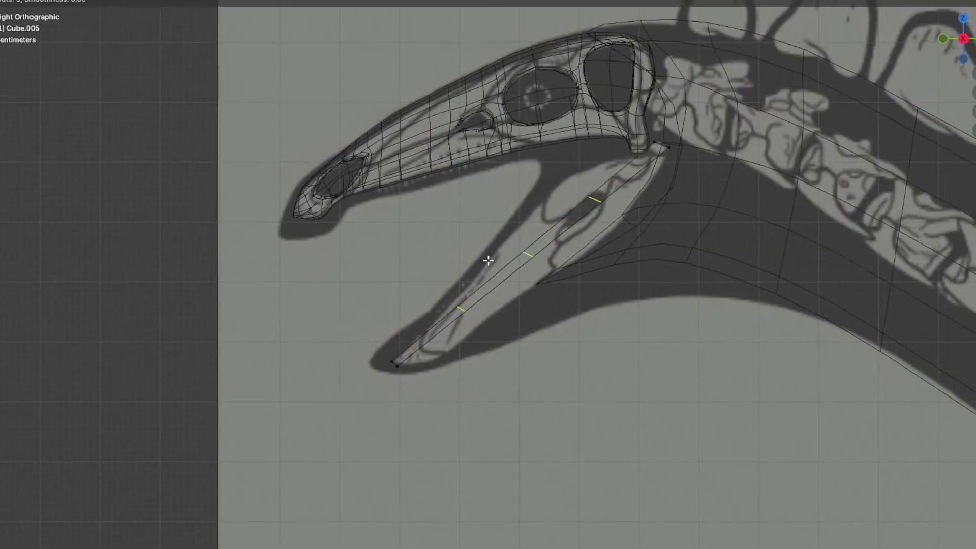
scroll(489, 260, up, 1)
click(488, 260)
right_click(488, 261)
click(556, 351)
Step: Move the upper vertices of the two front loops onto the upper outline of the lower jaw
scroll(550, 345, up, 7)
drag(386, 377, 418, 422)
key(g)
click(406, 413)
shift+middle_drag(605, 301, 479, 456)
drag(447, 385, 487, 424)
key(g)
click(442, 371)
Step: Move the upper vertices of the two rear loops onto the upper outline of the lower jaw
shift+middle_drag(609, 257, 495, 383)
drag(561, 381, 562, 382)
key(g)
click(491, 272)
shift+middle_drag(698, 250, 633, 336)
drag(654, 280, 682, 305)
key(g)
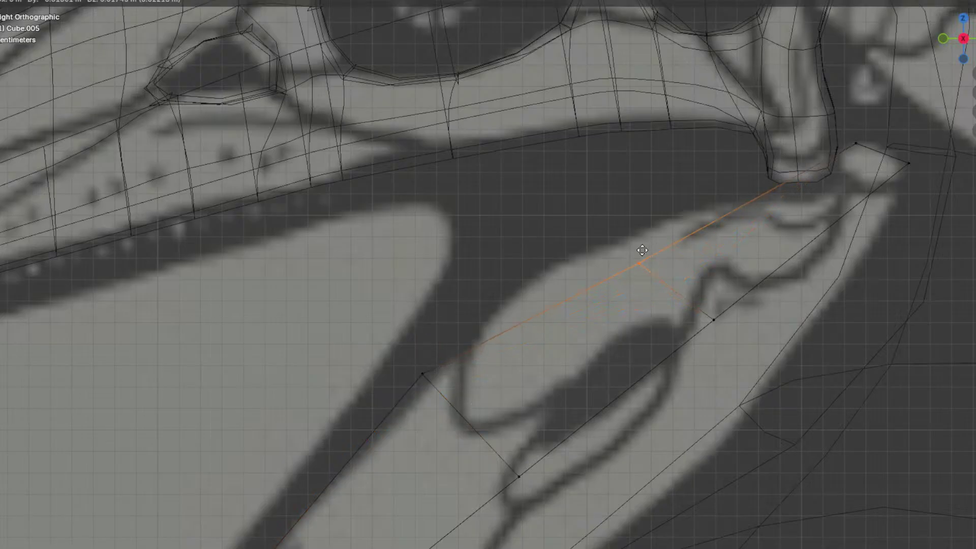
click(616, 217)
Step: Move the lower vertices of the two rear loops onto the bottom outline of the lower jaw
drag(625, 280, 752, 388)
key(g)
click(811, 417)
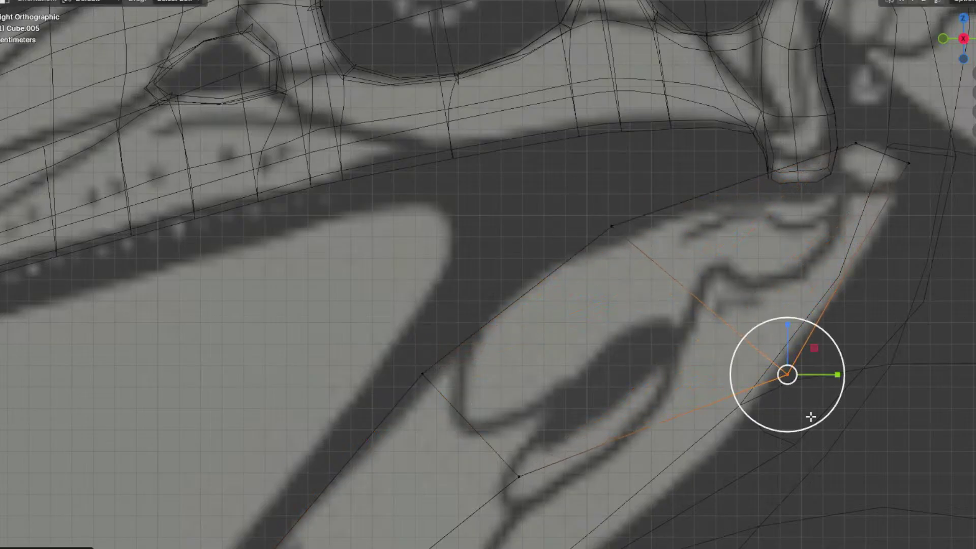
scroll(811, 417, down, 4)
shift+middle_drag(628, 399, 638, 259)
drag(589, 284, 540, 229)
key(g)
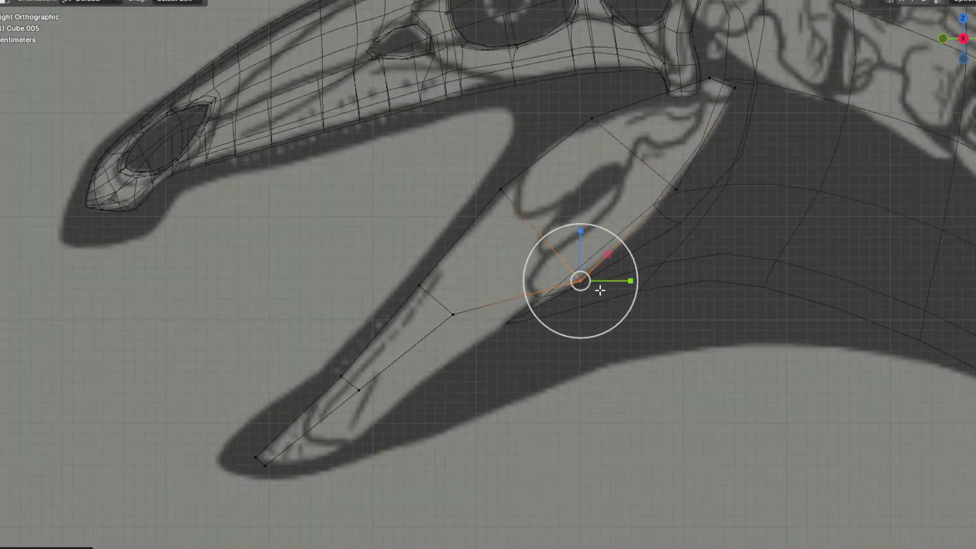
click(600, 290)
Step: Move the lower vertices of the two front loops onto the bottom outline of the lower jaw
scroll(600, 291, up, 2)
drag(465, 366, 414, 312)
shift+middle_drag(479, 340, 606, 277)
key(g)
click(628, 342)
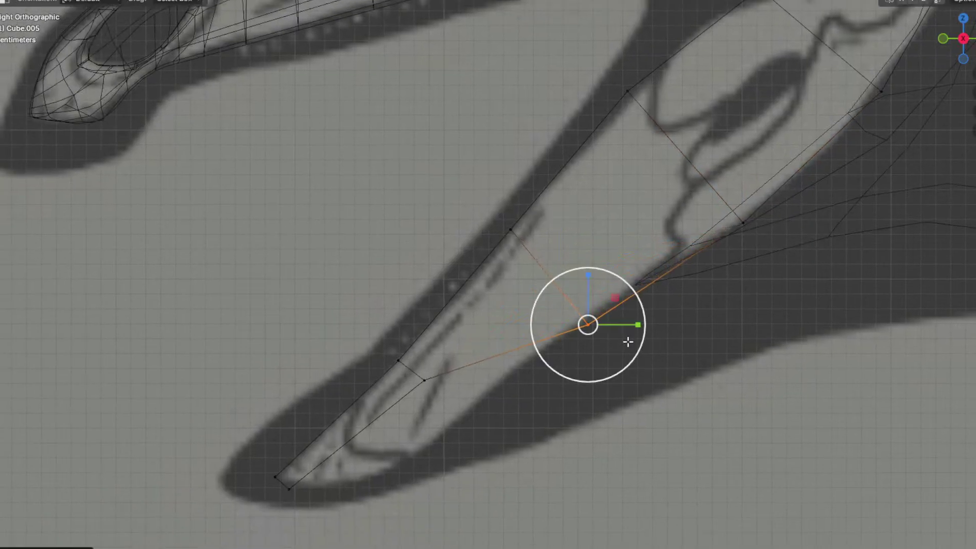
click(434, 392)
key(g)
click(539, 443)
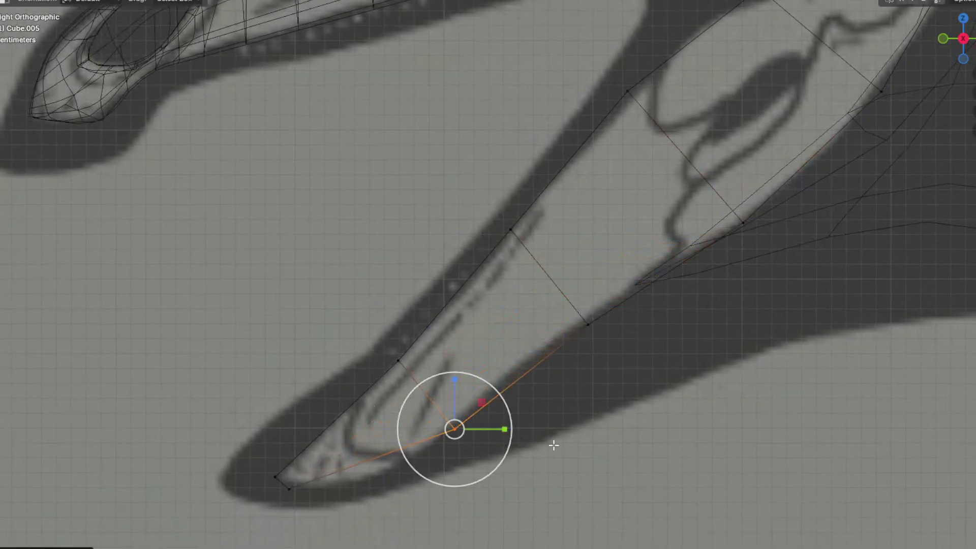
click(537, 446)
Step: Add two loop cuts between the jaw tip and the frontmost loop
shift+middle_drag(529, 451, 641, 380)
key(ctrl+r)
scroll(442, 413, up, 1)
click(442, 413)
click(568, 453)
Step: Move the lower vertices of the two new front loops down onto the bone's bottom outline
scroll(511, 475, up, 1)
click(451, 423)
key(g)
click(483, 460)
click(517, 399)
key(g)
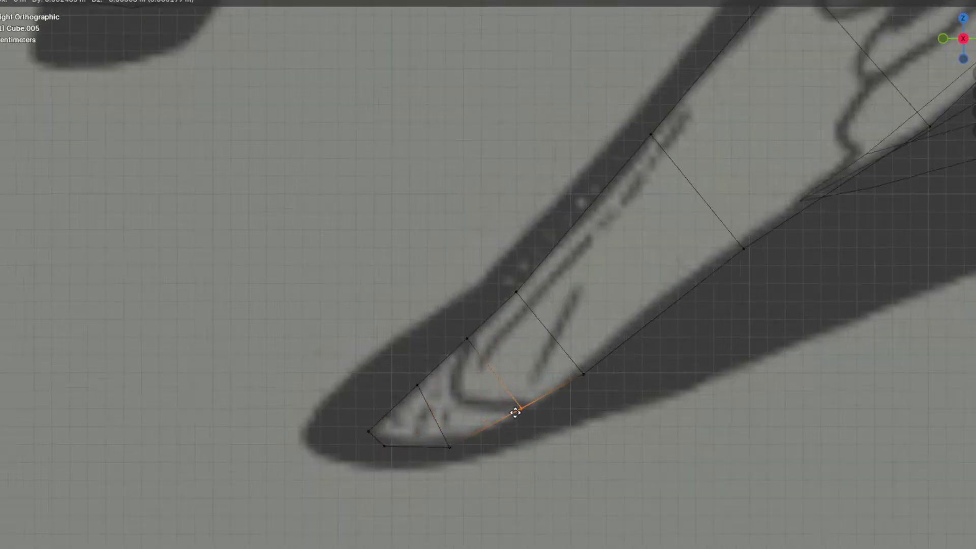
click(519, 421)
click(617, 409)
Step: Add a loop cut in the segment just behind the two front loops of the jaw
shift+middle_drag(625, 411, 611, 426)
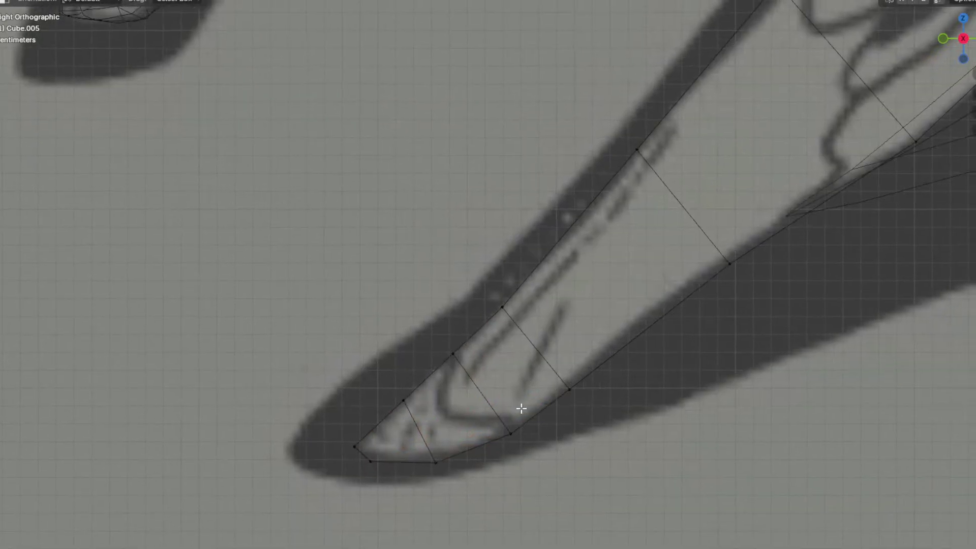
scroll(523, 409, up, 1)
key(ctrl+r)
click(458, 356)
right_click(458, 357)
click(534, 427)
Step: Add a loop cut between the two loops nearest the tip and slide it back close to the rear one
scroll(518, 414, up, 1)
shift+middle_drag(486, 400, 536, 352)
drag(458, 334, 506, 381)
key(ctrl+r)
click(467, 366)
right_click(467, 366)
key(g)
key(g)
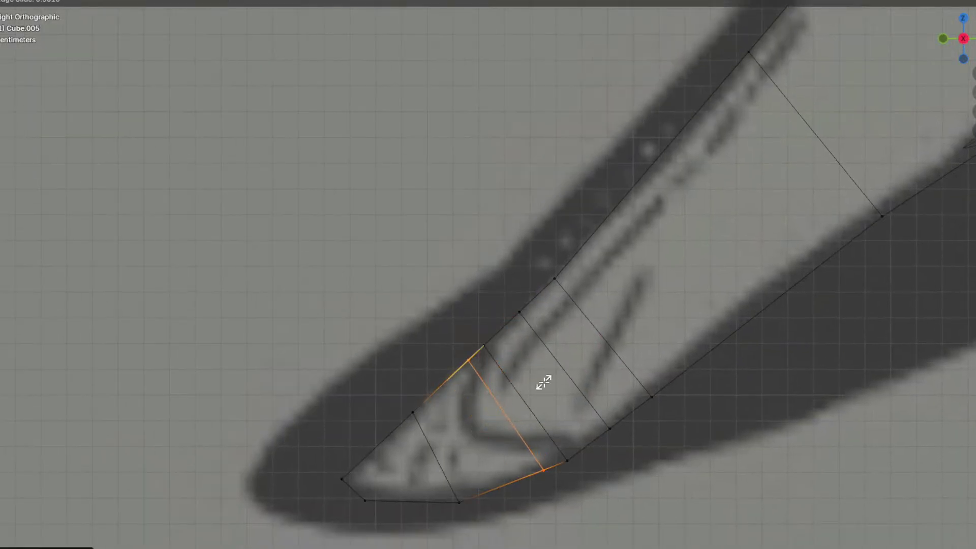
click(544, 382)
click(577, 417)
Step: Lower the upper vertices behind the beak section to form a small notch and adjust the neighbouring vertex to match
drag(508, 362, 509, 364)
key(g)
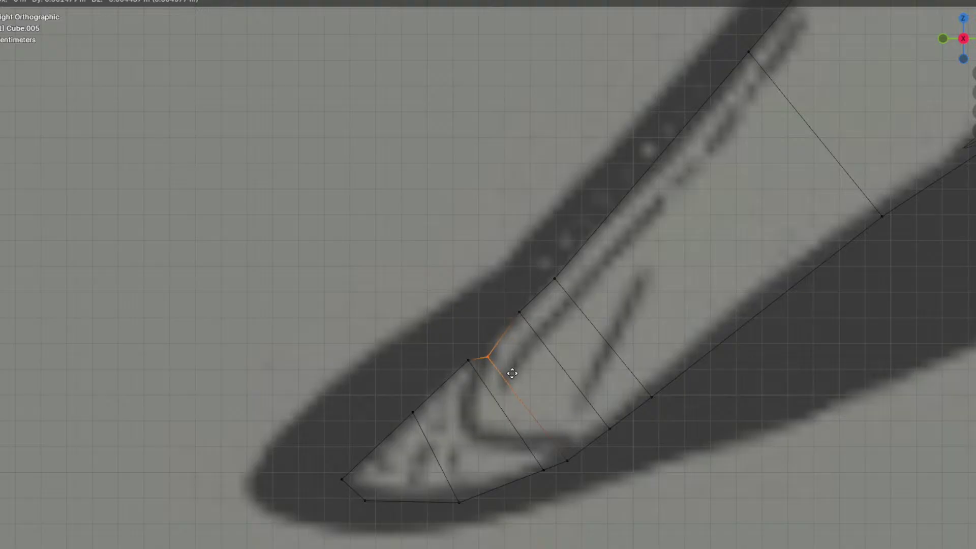
click(512, 374)
click(750, 482)
click(520, 318)
key(g)
click(522, 353)
click(580, 289)
key(g)
click(580, 285)
Step: Add a loop cut midway between the two rear loops of the lower jaw
key(a)
scroll(615, 275, down, 4)
shift+middle_drag(684, 249, 548, 343)
shift+middle_drag(670, 211, 508, 386)
key(ctrl+r)
double_click(513, 380)
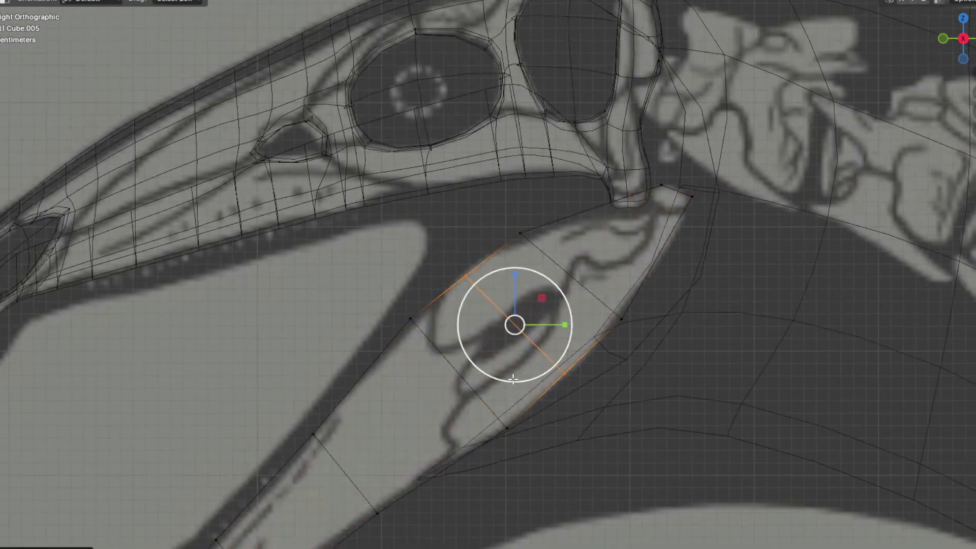
Step: Move the upper vertices of the new rear loop and the loop behind it onto the bone's upper outline
scroll(450, 289, up, 1)
drag(425, 257, 505, 315)
key(g)
click(504, 297)
shift+middle_drag(599, 301, 564, 377)
scroll(564, 376, up, 1)
drag(466, 270, 539, 329)
key(g)
click(535, 341)
Step: Add a loop cut between the rearmost loop and the jaw joint and slide it slightly forward
key(ctrl+r)
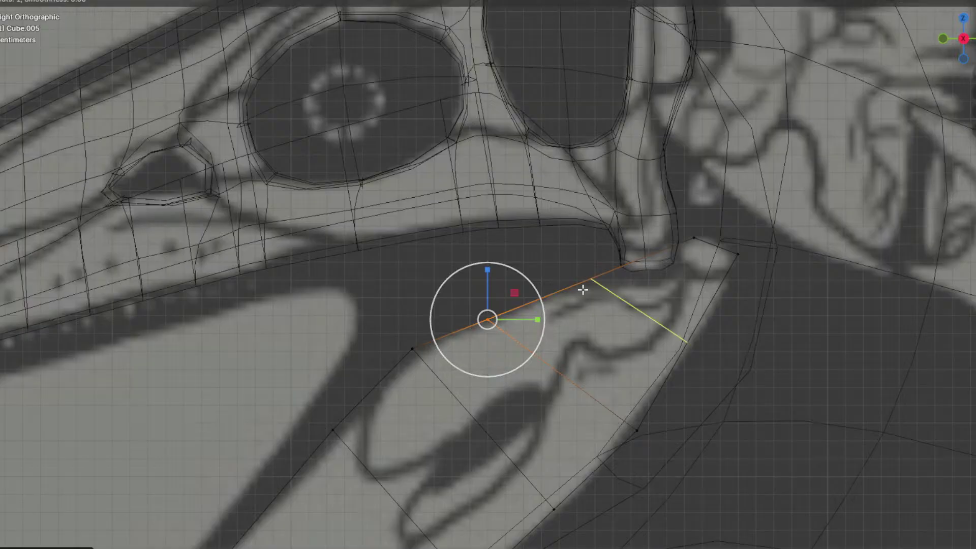
double_click(583, 290)
key(g)
key(g)
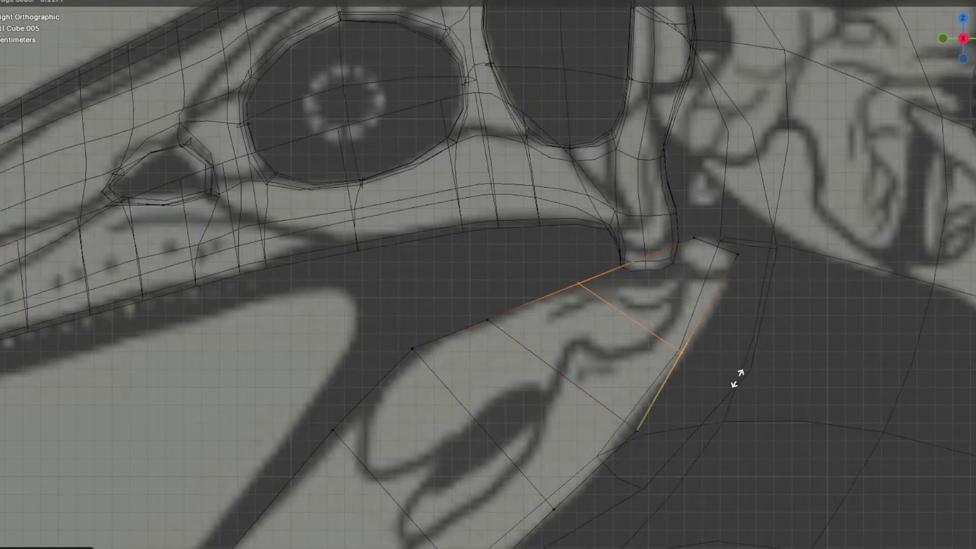
click(726, 383)
click(726, 383)
Step: Add another loop cut midway between the last loop and the jaw joint end
key(ctrl+r)
double_click(719, 325)
click(803, 358)
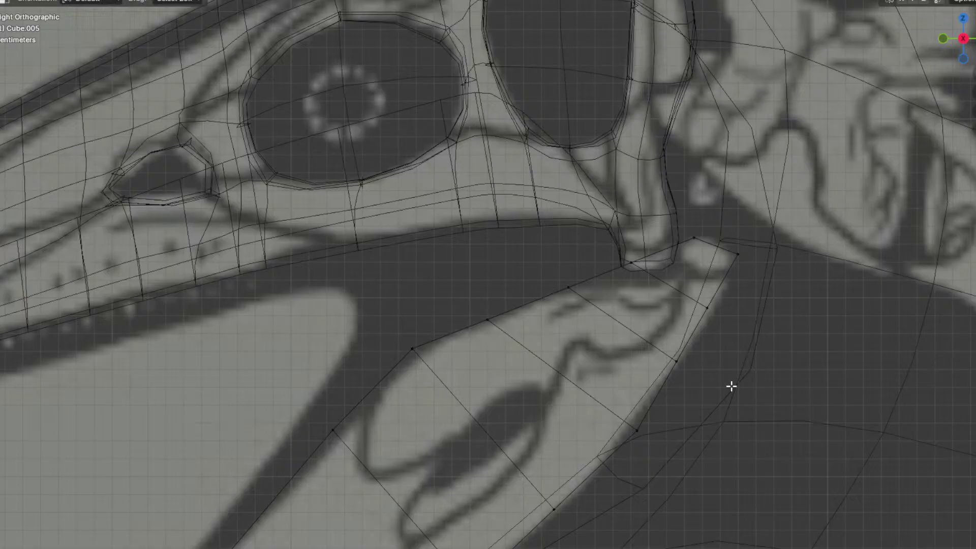
Step: Move the upper vertex of the last loop before the jaw joint down onto the bone's upper outline
scroll(756, 387, down, 2)
scroll(605, 374, up, 4)
click(489, 254)
key(g)
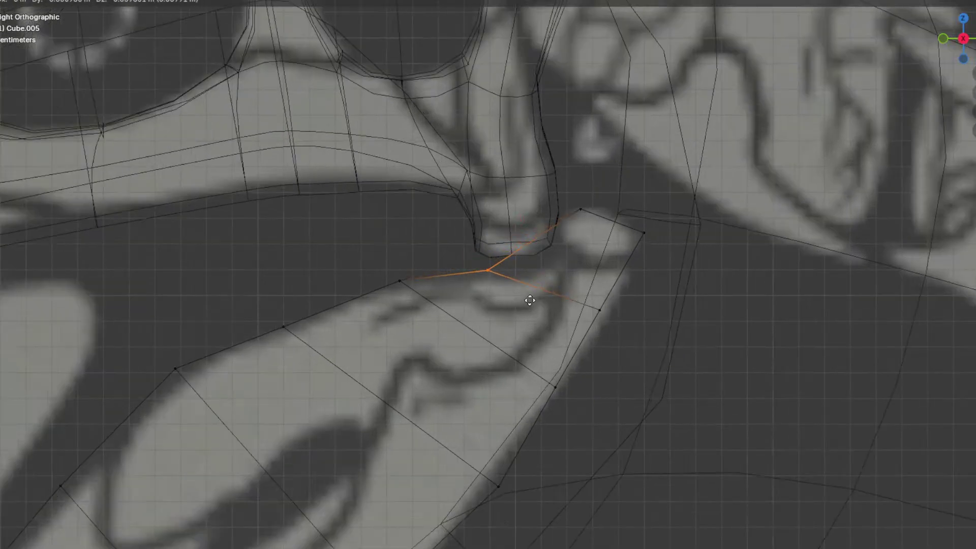
click(531, 304)
Step: Move the lower vertices of the two loops nearest the jaw joint onto the bone's lower outline
click(632, 325)
drag(662, 432, 585, 305)
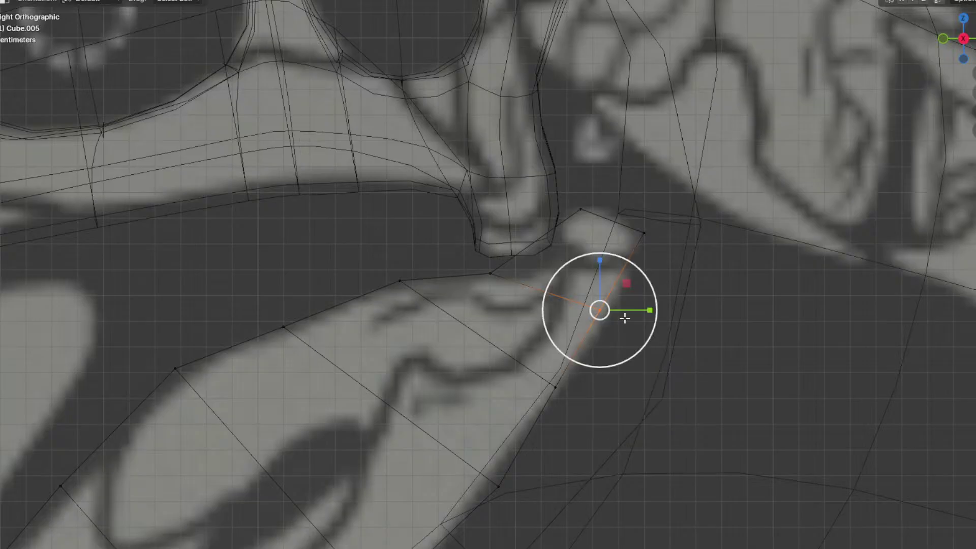
key(g)
click(640, 338)
click(654, 394)
drag(598, 430, 532, 378)
key(g)
click(538, 381)
Step: Add a loop cut between the last loop and the joint end and fit its upper and lower vertices to the neck of the joint knob
click(654, 343)
key(ctrl+r)
double_click(651, 286)
click(718, 350)
drag(510, 236, 565, 270)
key(g)
click(586, 282)
click(726, 319)
click(633, 281)
key(g)
click(641, 284)
Step: Add a loop cut through the joint knob and move the vertices at its end to follow the knob's outline
click(709, 312)
key(ctrl+r)
double_click(662, 251)
click(597, 260)
scroll(597, 260, up, 1)
drag(572, 216, 605, 243)
key(g)
click(621, 212)
drag(703, 243, 651, 202)
key(g)
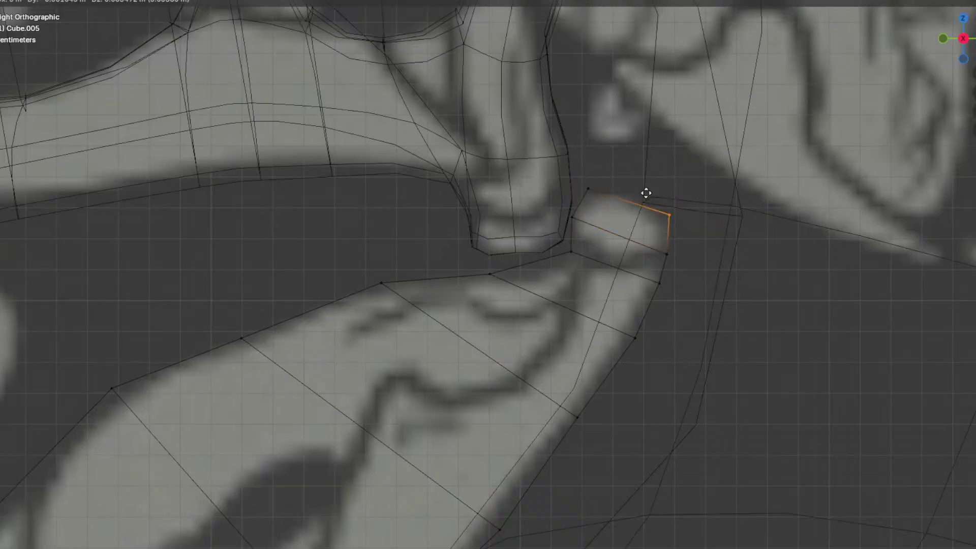
click(635, 179)
Step: Select the whole lower jaw, put the pivot at the jaw joint, and rotate the jaw up until it closes against the skull
scroll(639, 281, down, 8)
key(a)
shift+middle_drag(494, 339, 689, 231)
shift+middle_drag(683, 183, 678, 212)
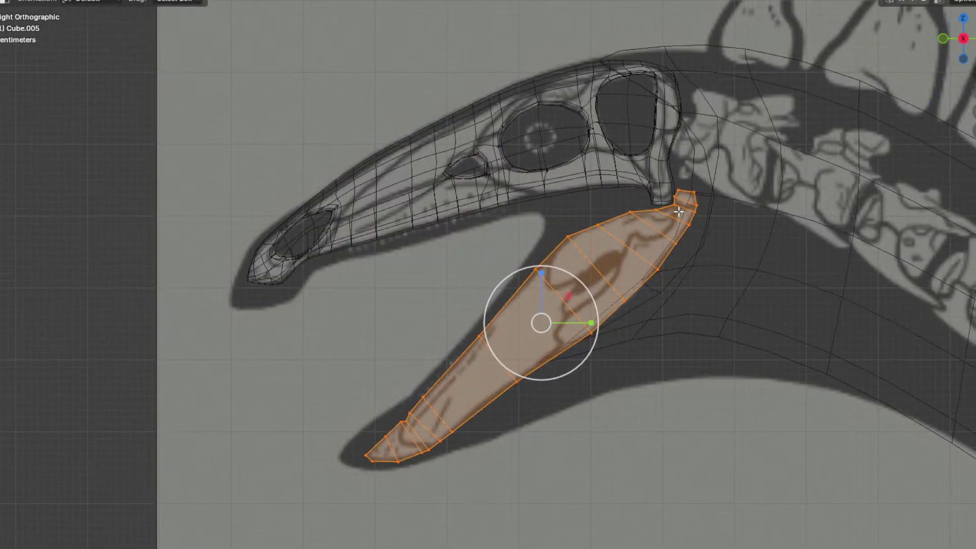
scroll(692, 170, up, 3)
scroll(778, 229, down, 3)
click(534, 0)
click(562, 70)
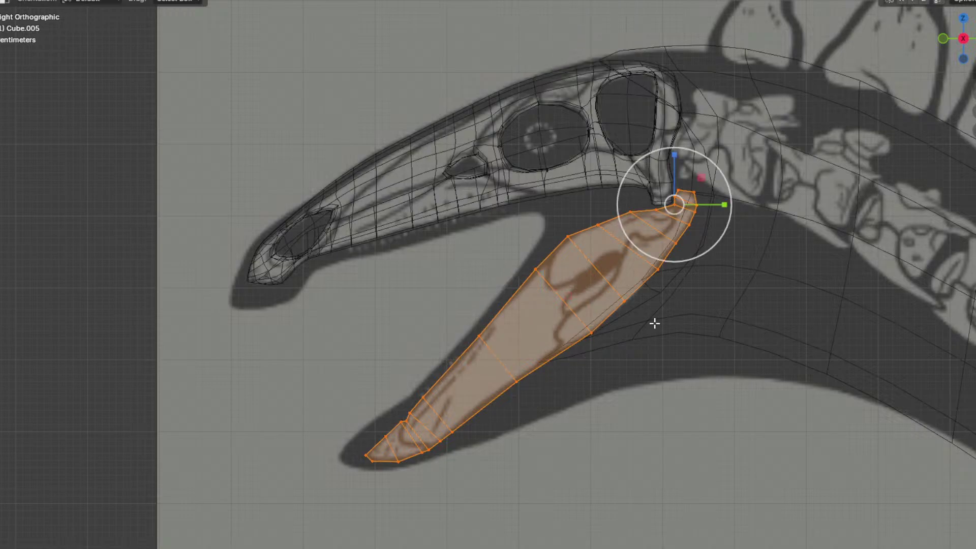
key(r)
click(562, 373)
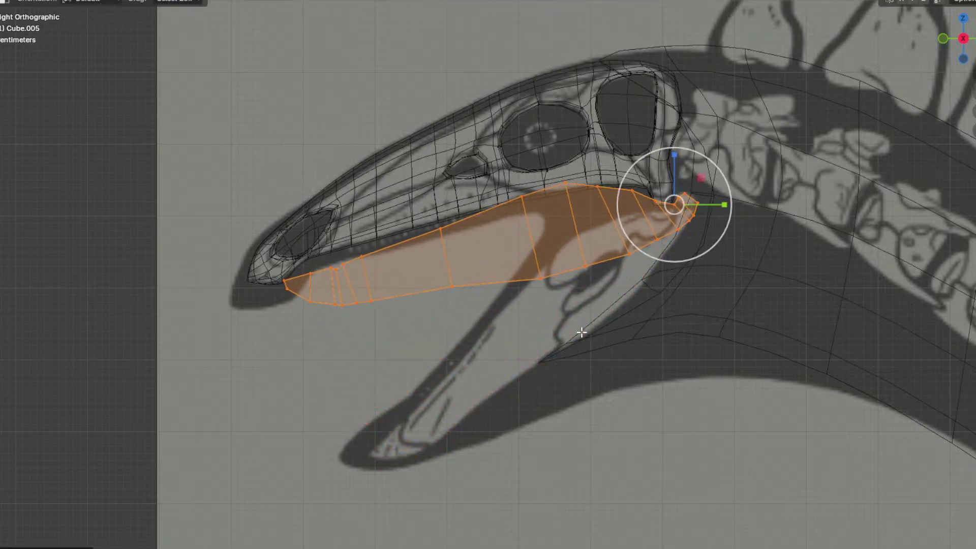
Step: Move the mirrored jaw's outer side inward along the X axis to narrow it toward the skull's width
shift+middle_drag(609, 321, 623, 334)
key(alt+z)
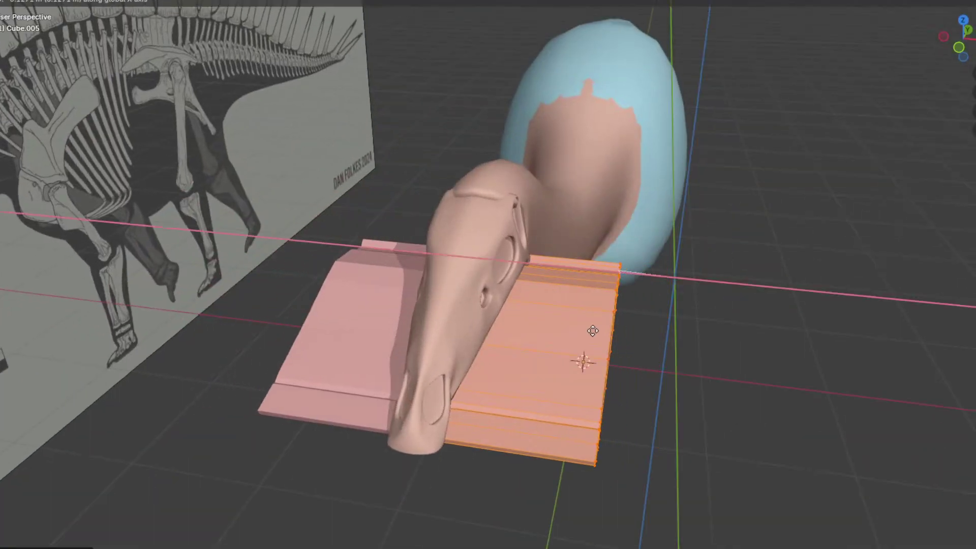
click(519, 323)
middle_drag(523, 266, 501, 276)
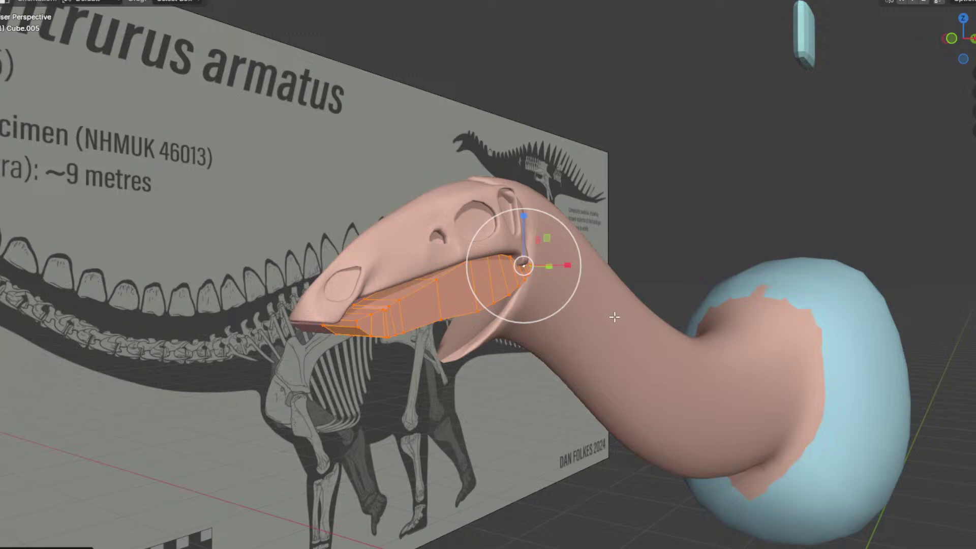
Step: Switch from the lower jaw to editing the skull mesh
middle_drag(485, 331, 569, 327)
scroll(569, 327, down, 2)
middle_drag(665, 320, 605, 320)
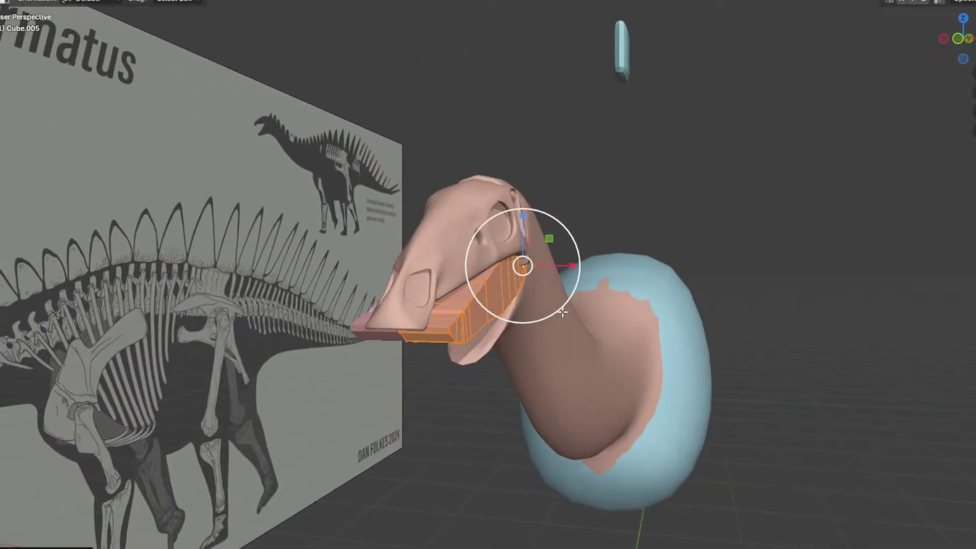
middle_drag(551, 298, 527, 311)
scroll(527, 311, up, 2)
click(433, 245)
key(Tab)
click(437, 246)
key(Tab)
scroll(433, 246, up, 3)
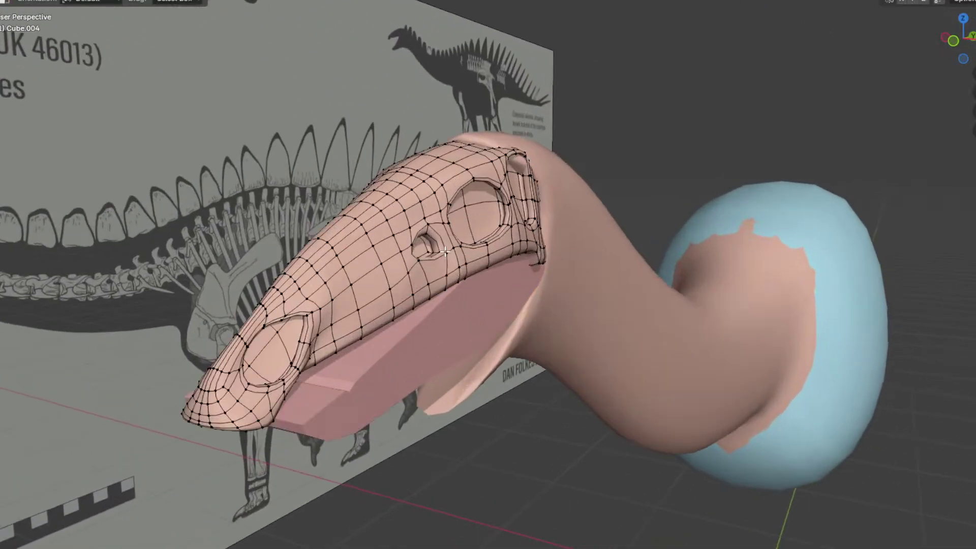
Step: Select the vertex path from above the small opening toward the nostril and move it inward along X with proportional editing
shift+middle_drag(428, 246, 484, 262)
scroll(484, 262, up, 1)
click(485, 225)
middle_drag(485, 225, 391, 255)
click(971, 41)
key(shift+z)
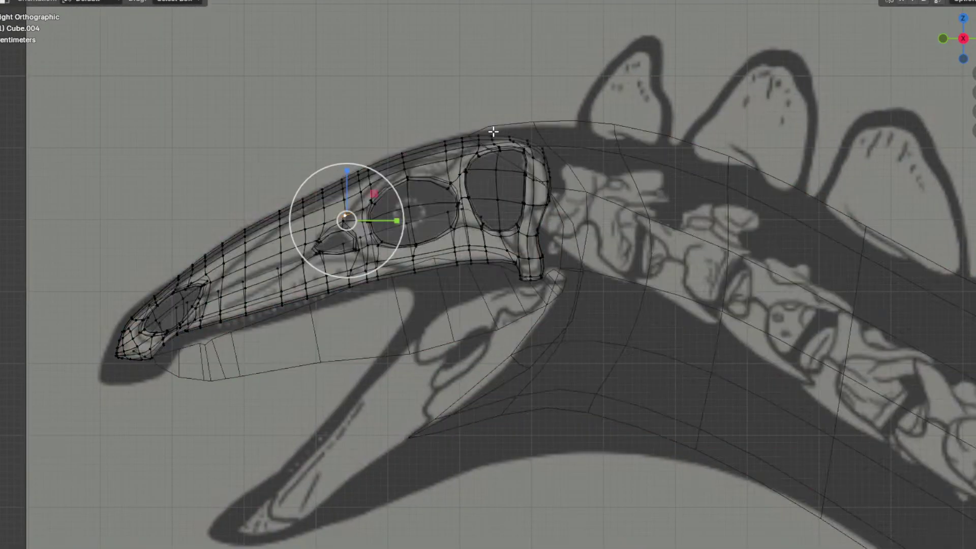
shift+middle_drag(367, 202, 578, 220)
scroll(579, 221, up, 3)
ctrl+click(390, 311)
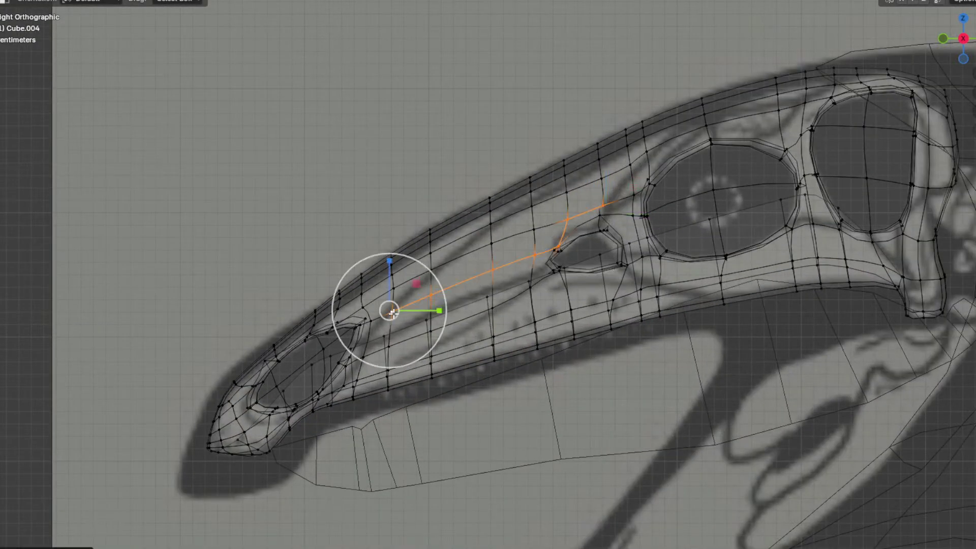
key(alt+z)
key(KP_1)
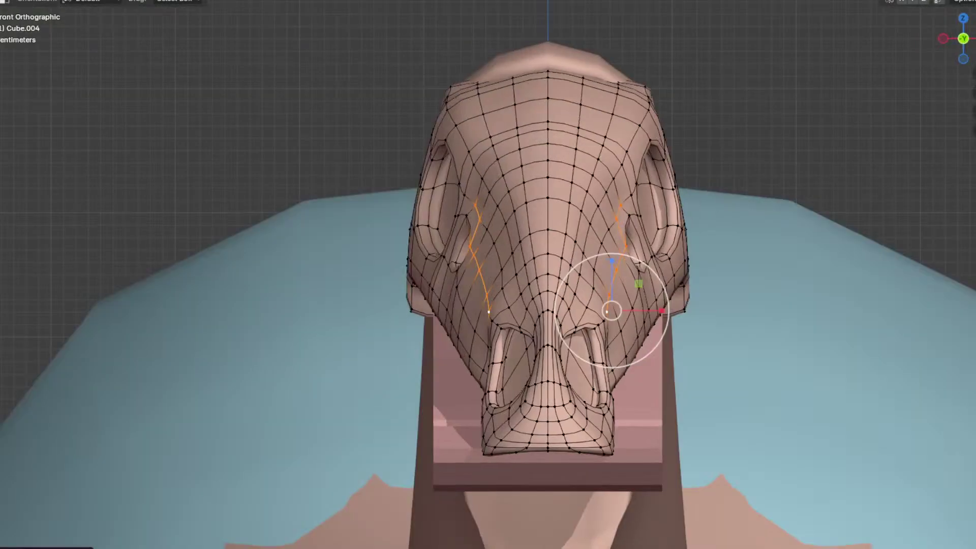
scroll(654, 139, up, 2)
key(g)
key(x)
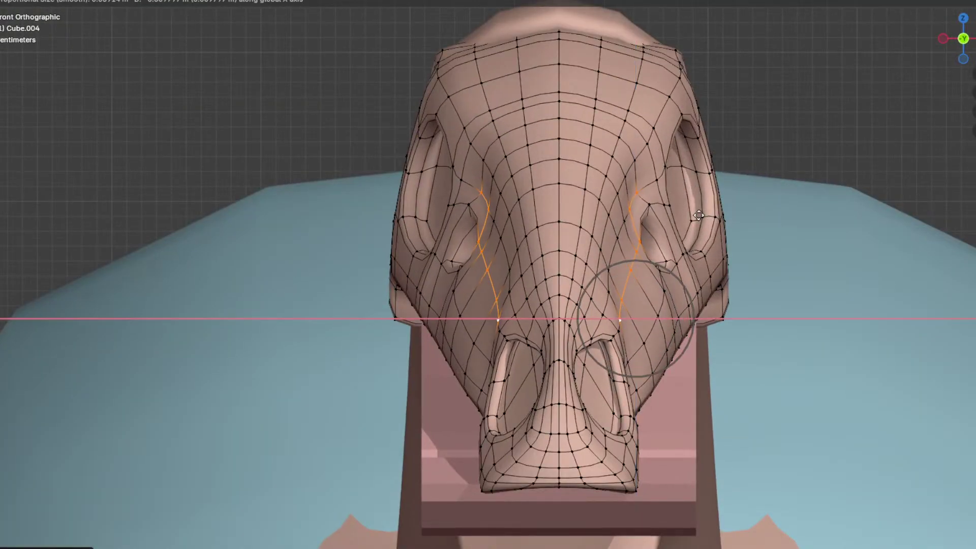
click(696, 216)
drag(666, 320, 633, 320)
Step: Select the two vertices just above the small opening ahead of the eye socket and move them outward along X
middle_drag(633, 320, 626, 282)
click(636, 195)
shift+click(643, 179)
middle_drag(647, 182, 683, 191)
key(g)
key(x)
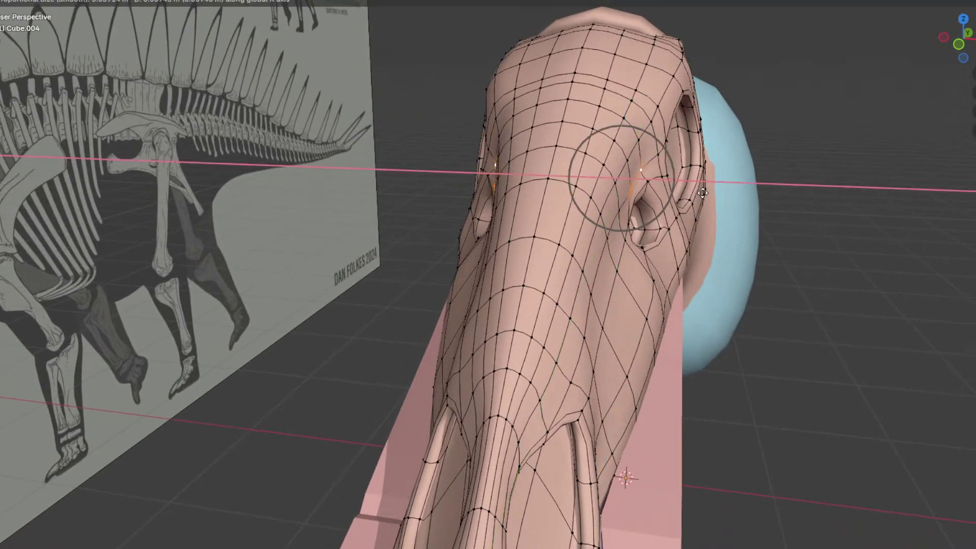
click(702, 192)
Step: Select the vertex path along the snout's upper ridge up to the eye socket and shift it along X
click(642, 137)
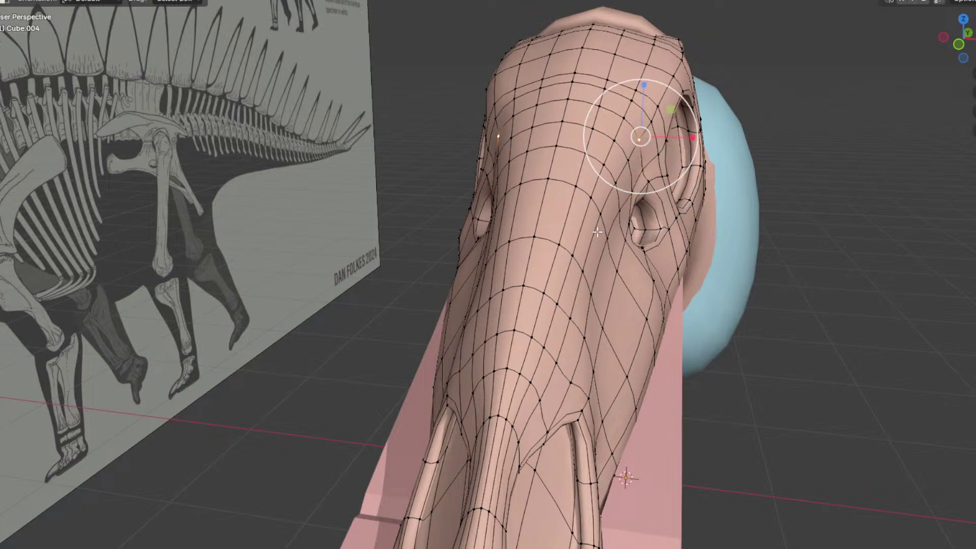
click(571, 318)
ctrl+click(659, 106)
key(g)
middle_drag(666, 189, 735, 201)
key(x)
click(705, 177)
key(Tab)
key(KP_1)
key(KP_3)
key(KP_3)
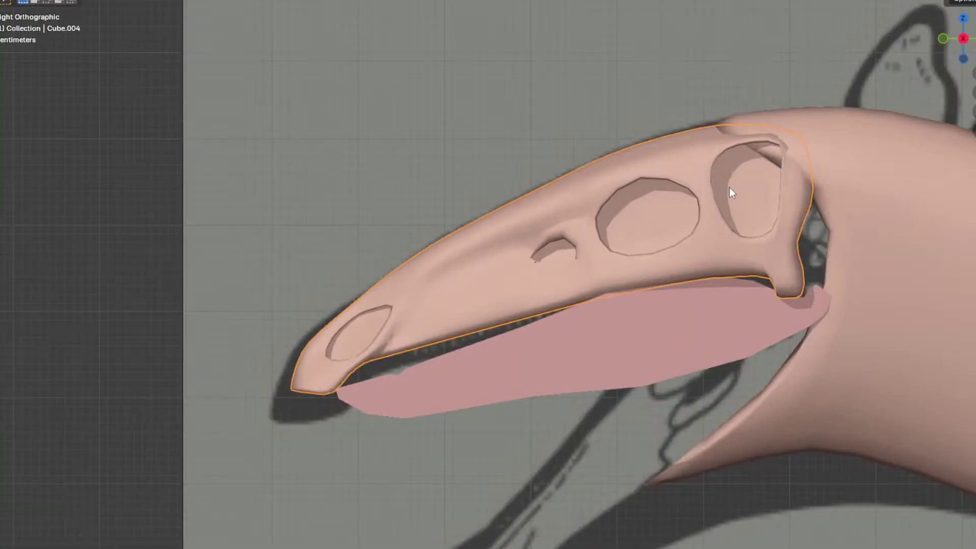
Step: Adjust the selected snout ridge path once more along X in front view and check the shape in object mode
scroll(734, 187, up, 4)
key(Tab)
middle_drag(601, 244, 559, 204)
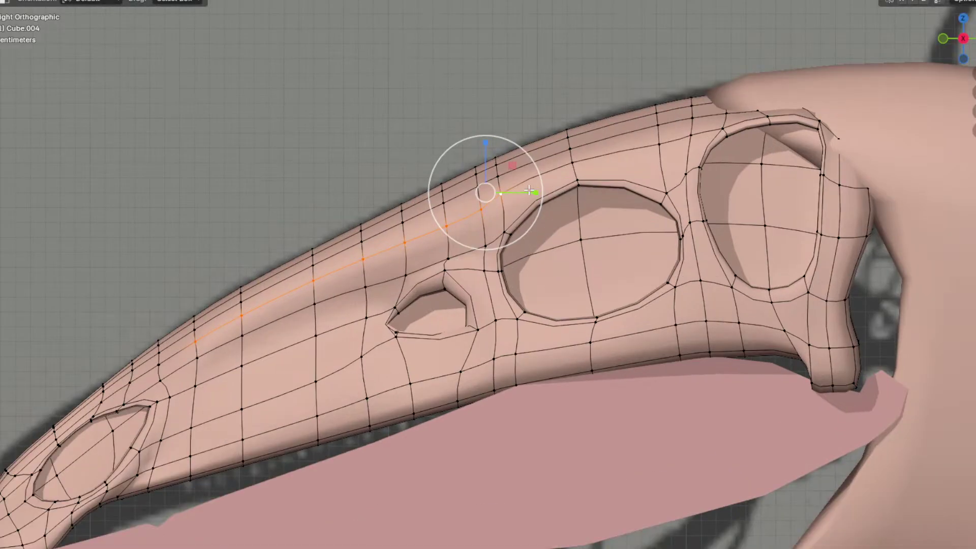
scroll(547, 183, up, 4)
key(KP_1)
key(g)
key(x)
click(784, 187)
key(Tab)
middle_drag(745, 190, 588, 268)
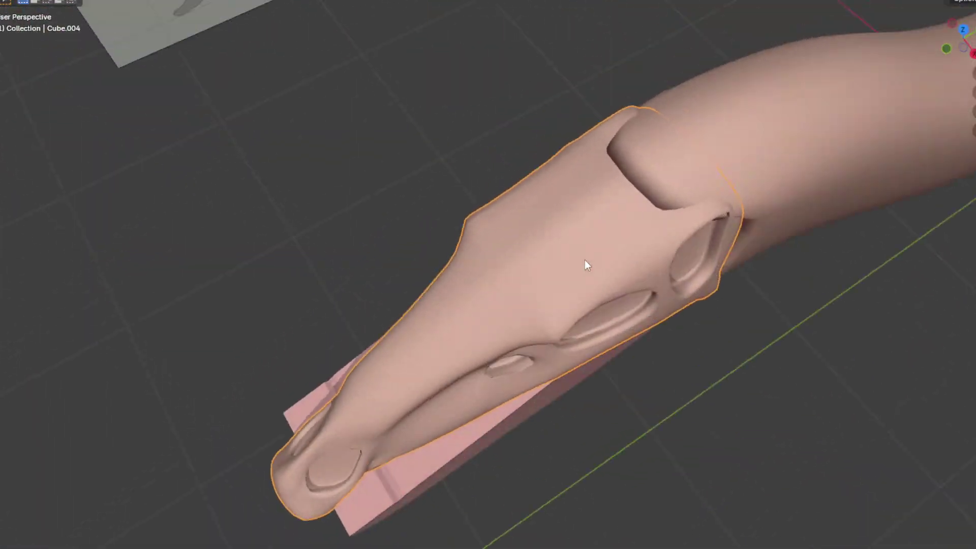
scroll(580, 259, up, 3)
key(Tab)
middle_drag(558, 311, 526, 306)
click(529, 270)
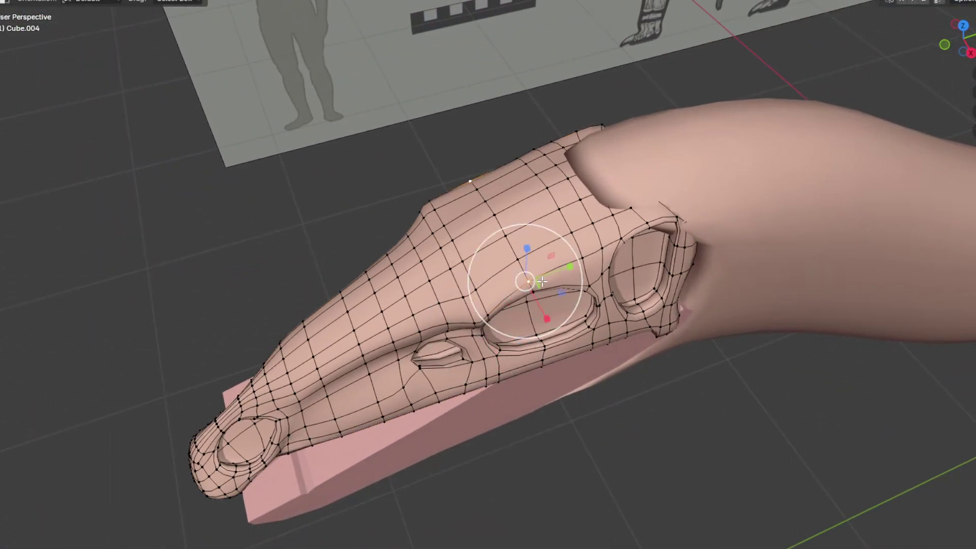
key(KP_7)
scroll(644, 308, up, 2)
key(g)
key(x)
scroll(668, 311, up, 4)
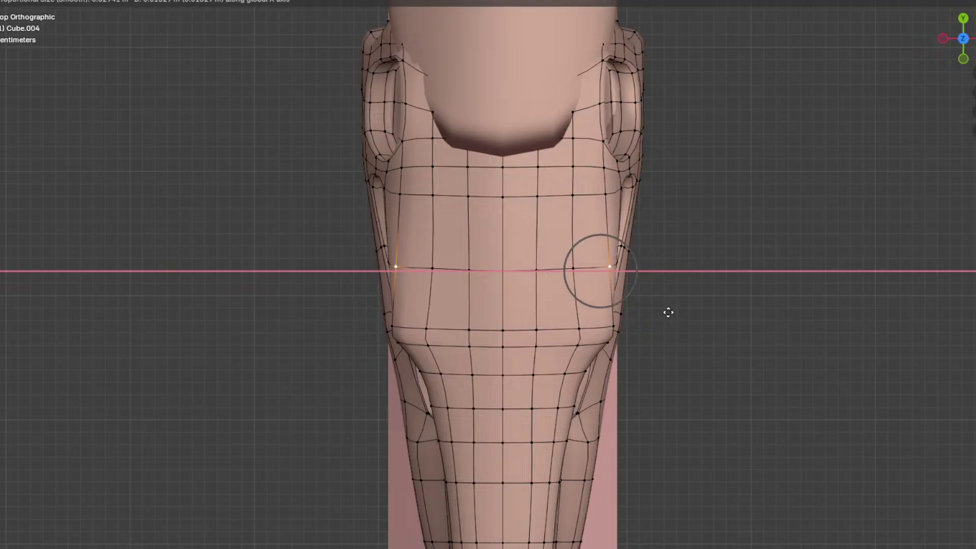
right_click(669, 312)
Step: Add a loop cut across the skull roof above the eye socket and slide the adjacent outer vertex along its edge
key(ctrl+r)
double_click(597, 240)
click(602, 276)
key(g)
key(g)
click(627, 291)
Step: Slide the vertex at the front upper corner of the eye socket along its edge
click(607, 345)
key(g)
key(g)
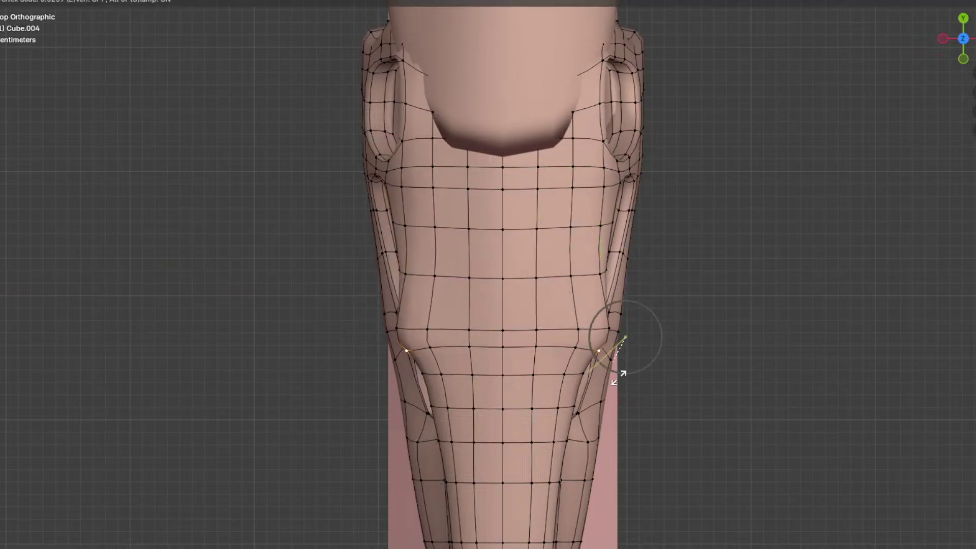
click(615, 382)
click(601, 273)
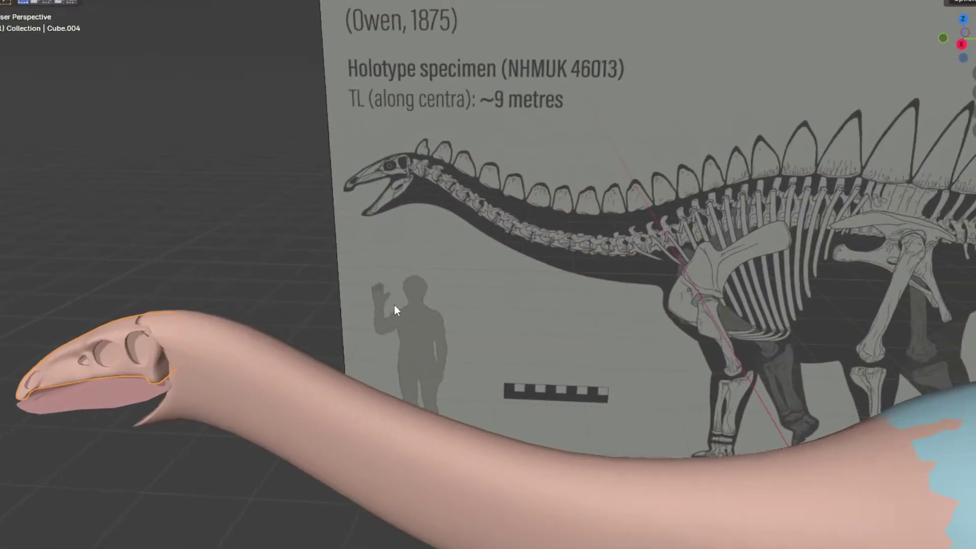
Step: Examine the skull's shape from several angles against the reference drawing
middle_drag(395, 305, 595, 259)
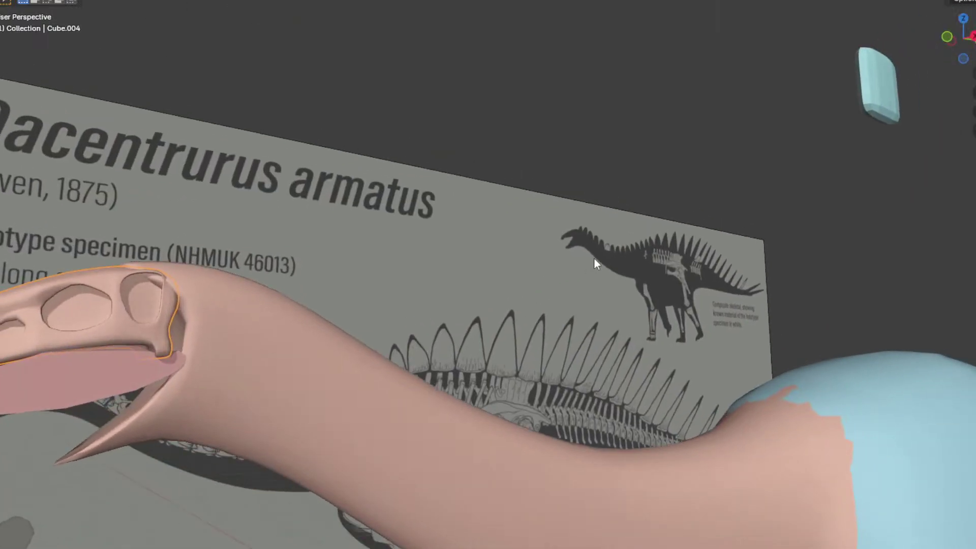
click(585, 230)
middle_drag(454, 239, 682, 199)
click(687, 238)
scroll(755, 254, up, 3)
shift+middle_drag(755, 253, 540, 229)
key(Tab)
scroll(539, 229, up, 2)
middle_drag(477, 231, 605, 273)
key(Tab)
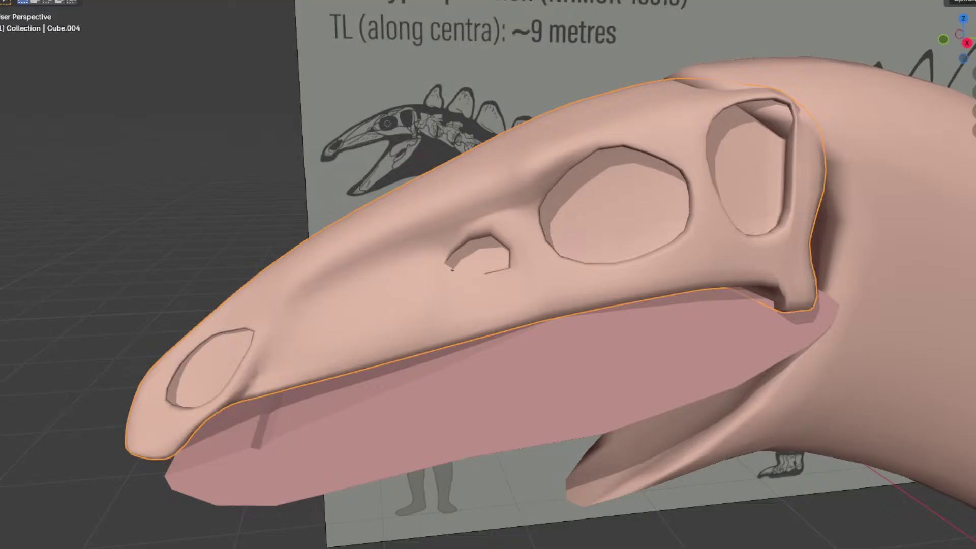
Step: Slide the vertex at the front corner of the small opening ahead of the eye socket along its edge
middle_drag(534, 153, 551, 298)
scroll(550, 298, up, 3)
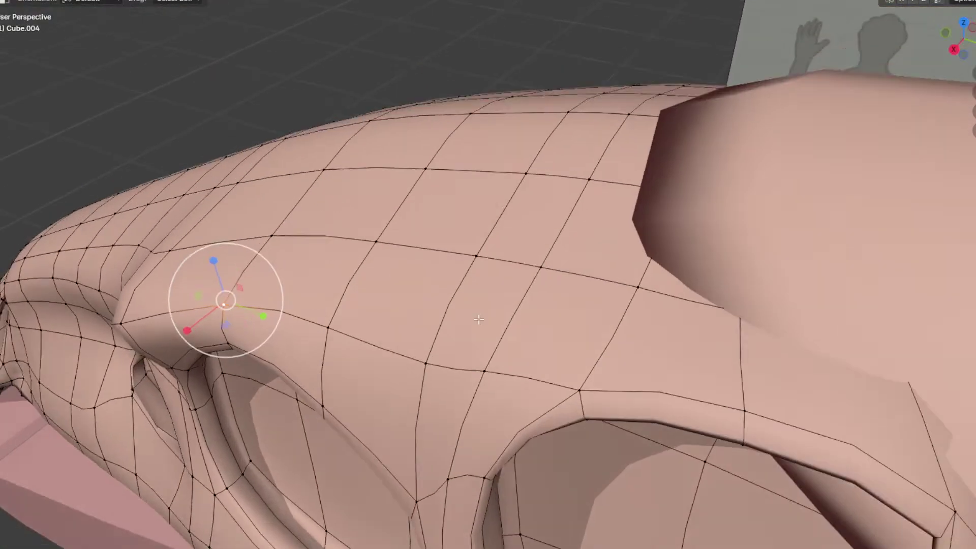
shift+middle_drag(478, 320, 773, 209)
scroll(614, 205, up, 2)
click(616, 228)
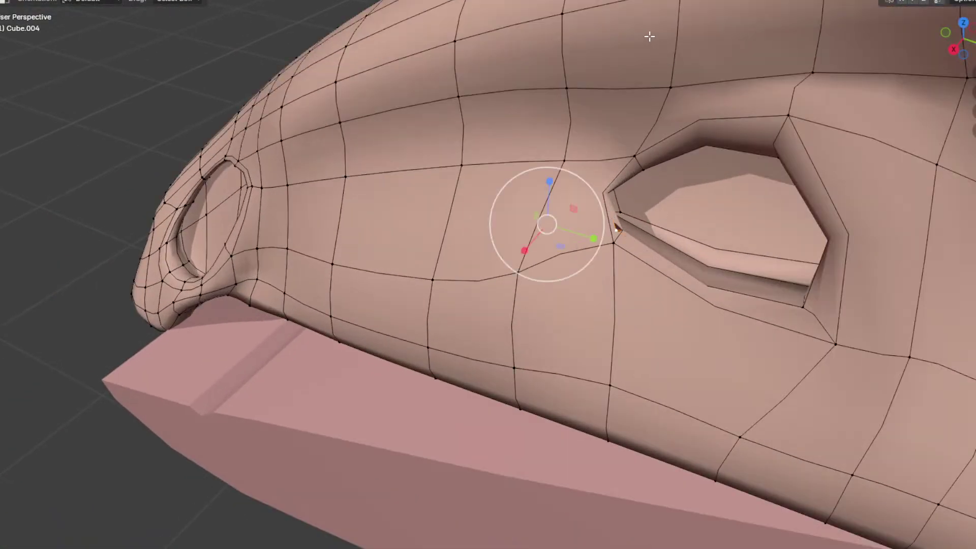
middle_drag(616, 228, 571, 146)
key(g)
key(g)
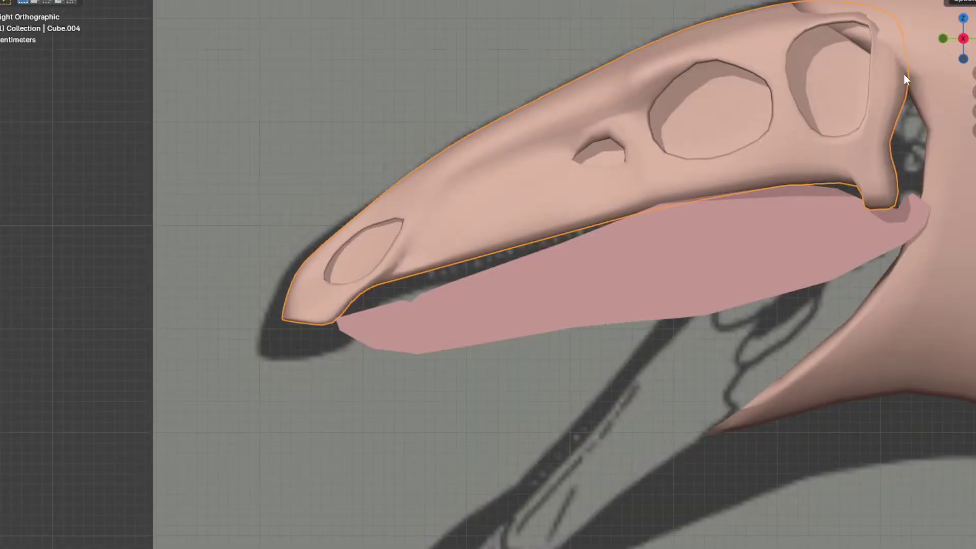
Step: Show the skull as a wireframe over the reference drawing and open its mesh for editing with nothing selected
key(shift+z)
shift+middle_drag(776, 178, 733, 205)
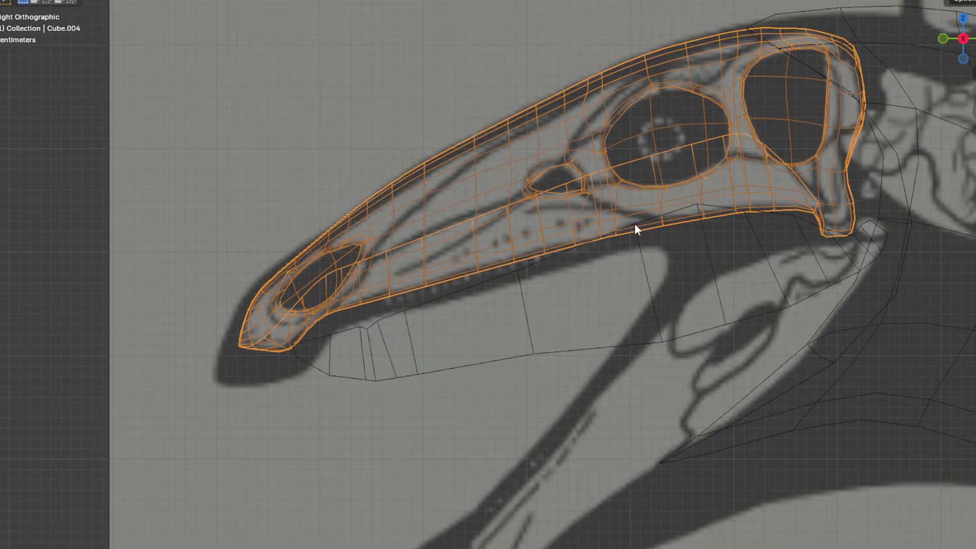
click(634, 224)
click(634, 223)
click(596, 236)
click(561, 236)
key(Tab)
scroll(544, 283, up, 3)
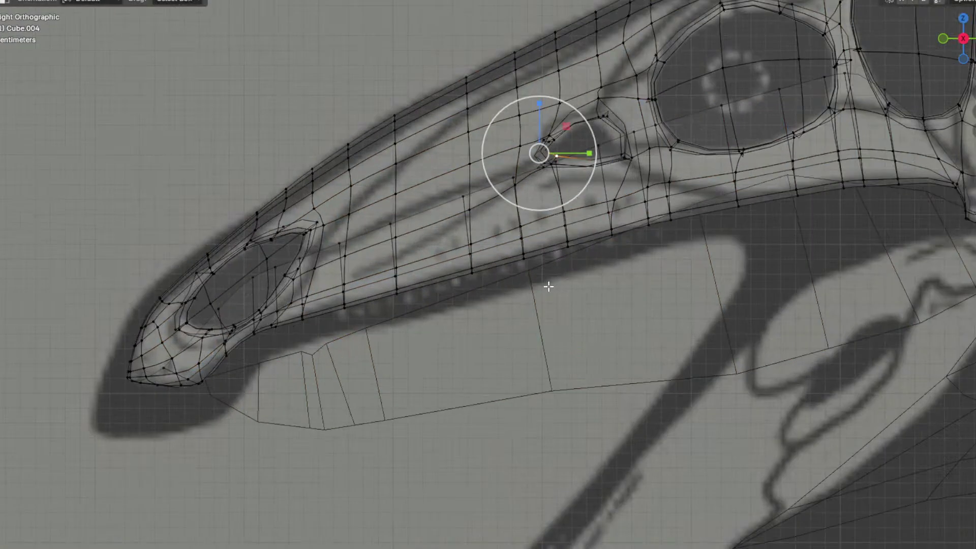
click(574, 328)
Step: Try to add a loop cut along the lower side of the snout and undo it
key(ctrl+r)
click(640, 190)
mouse_move(259, 343)
mouse_down()
mouse_move(234, 346)
mouse_move(488, 262)
mouse_move(673, 222)
mouse_move(616, 248)
mouse_up()
right_click(616, 249)
click(959, 1)
middle_drag(489, 274, 560, 238)
key(ctrl+z)
key(ctrl+z)
key(ctrl+z)
Step: Add a centred loop cut running along the skull's side just above its lower margin
key(ctrl+r)
click(559, 238)
right_click(559, 238)
middle_drag(834, 244, 735, 277)
click(731, 278)
key(KP_3)
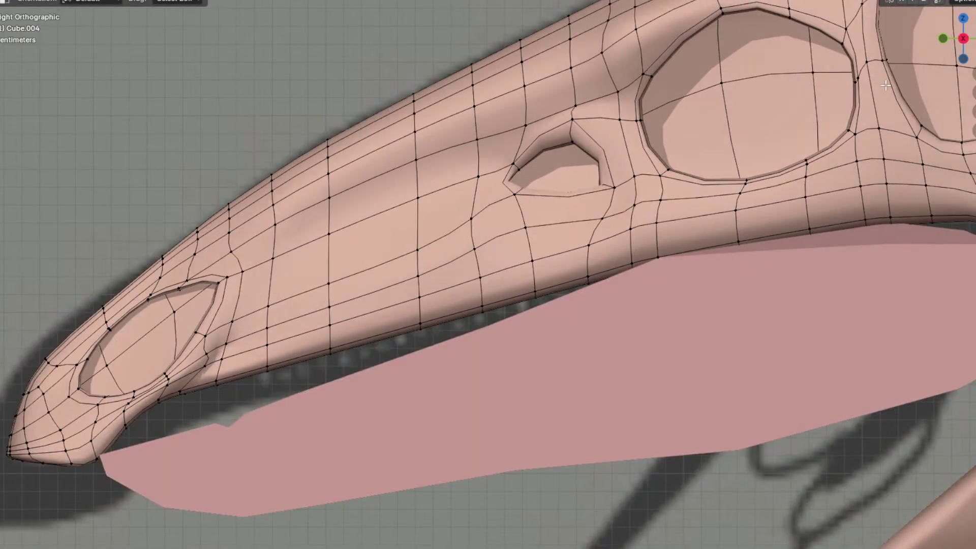
Step: Select the faces along the upper jaw's lower margin, from behind the nostril to the eye socket, and push them inward as a recess
click(941, 6)
mouse_move(649, 232)
mouse_down()
mouse_move(639, 247)
mouse_move(473, 286)
mouse_move(393, 331)
mouse_move(307, 350)
mouse_move(386, 331)
mouse_up()
key(c)
drag(235, 382, 278, 370)
right_click(278, 370)
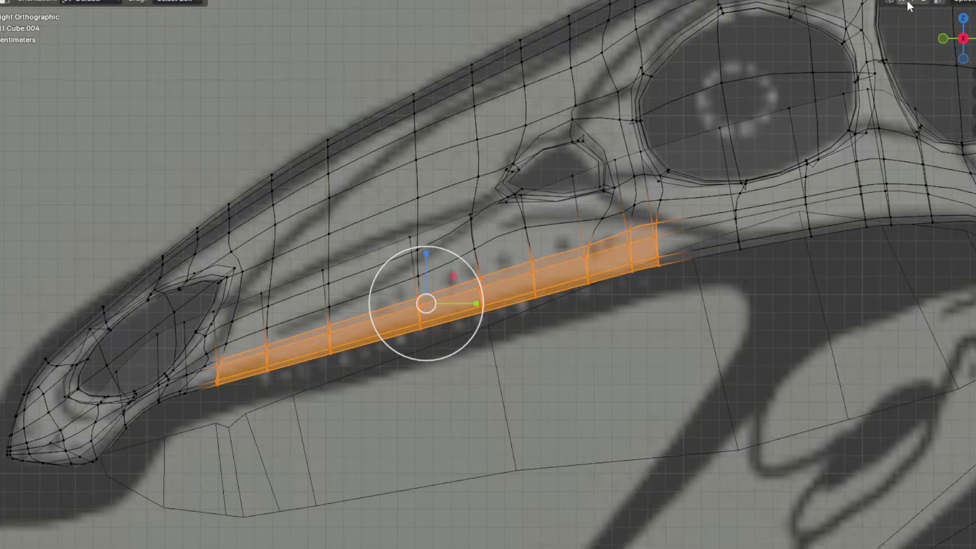
click(909, 2)
middle_drag(524, 310, 655, 263)
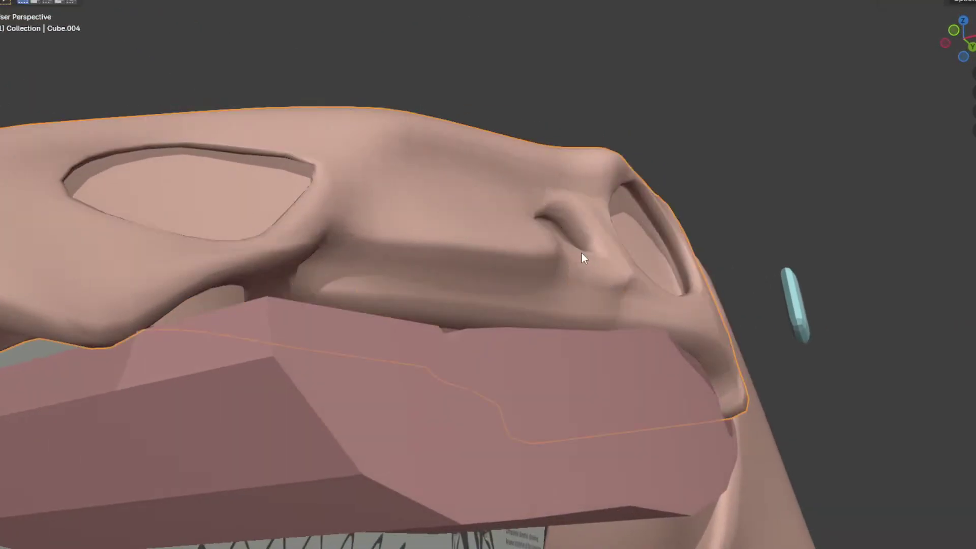
middle_drag(581, 252, 611, 290)
scroll(463, 301, down, 3)
key(Tab)
key(KP_3)
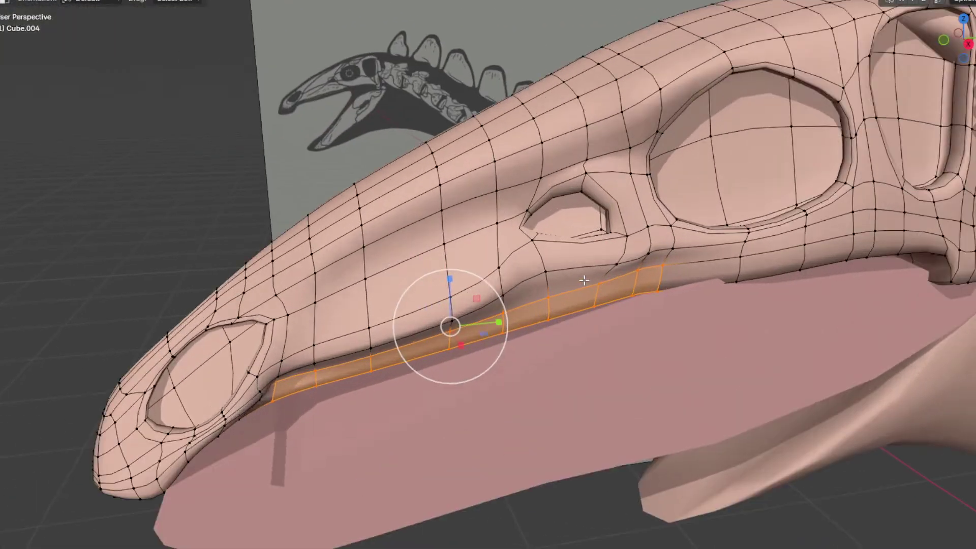
Step: Raise the cheek-ridge vertices below the small opening ahead of the eye socket to follow the ridge in the reference drawing
key(alt+z)
scroll(567, 445, up, 2)
key(alt+a)
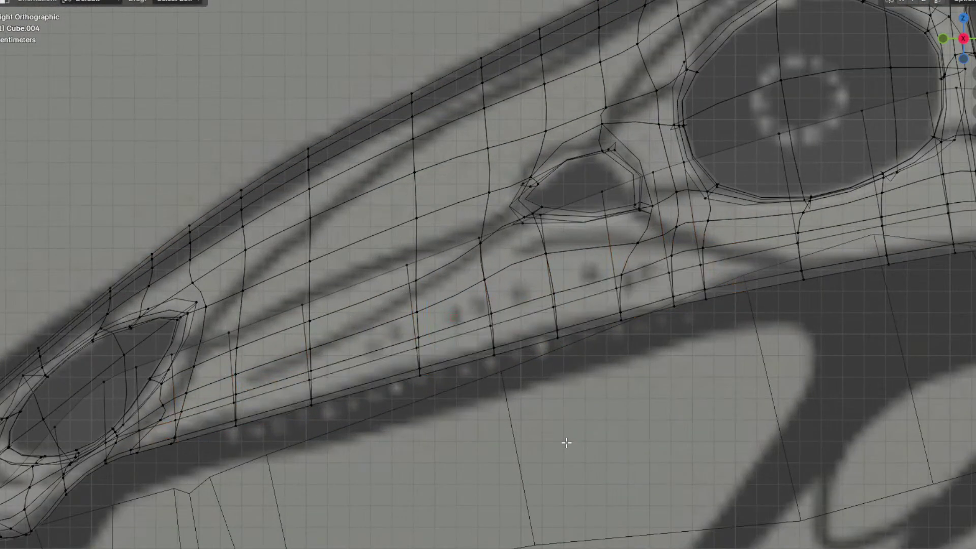
click(504, 287)
right_click(514, 288)
key(g)
click(519, 242)
click(557, 251)
key(g)
click(599, 233)
click(638, 238)
key(g)
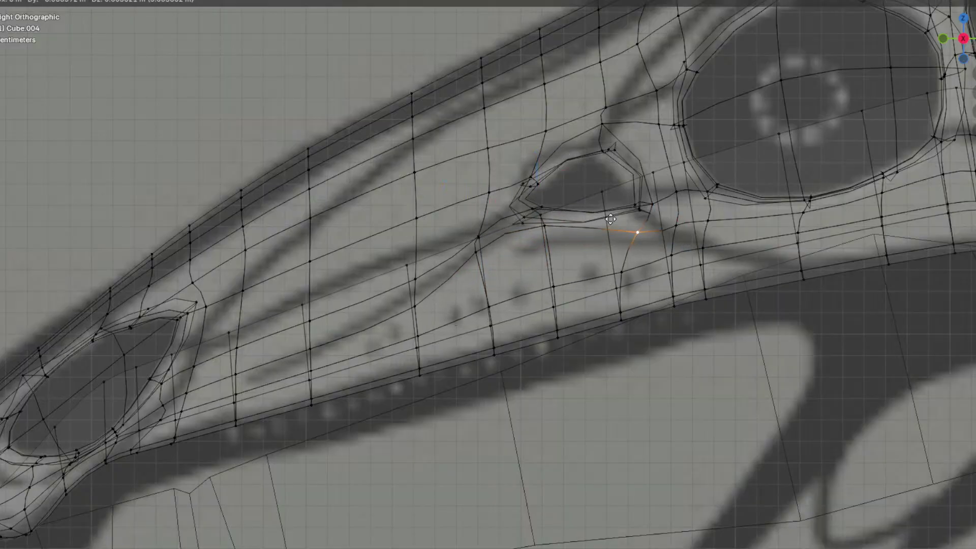
right_click(610, 211)
key(g)
click(652, 211)
Step: Pull the rear cheek-ridge vertices below the eye socket down so the ridge tapers into the skull's lower margin
click(711, 223)
key(g)
click(717, 271)
click(675, 232)
key(g)
click(671, 256)
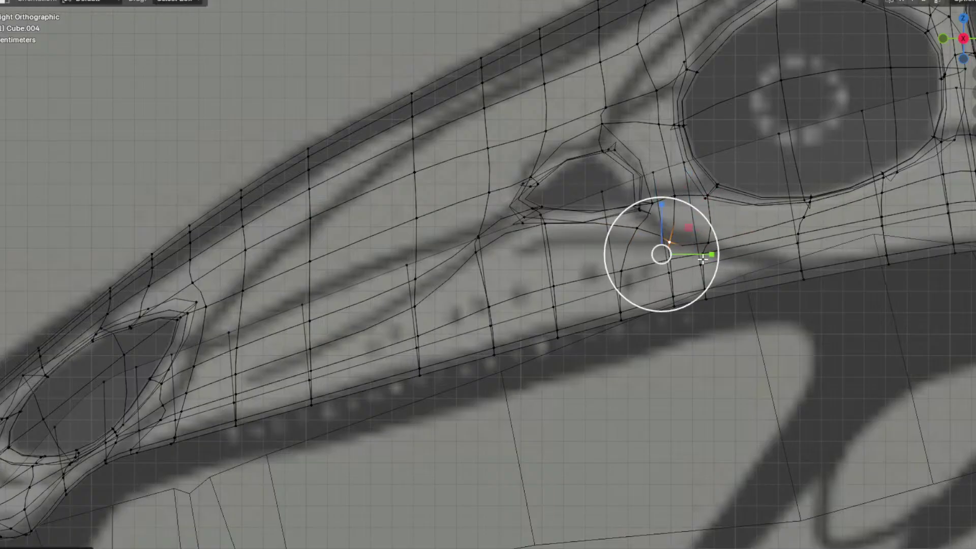
click(710, 259)
key(g)
click(731, 291)
key(g)
click(799, 274)
key(g)
click(806, 277)
Step: Move the cheek-ridge vertex midway along the snout up towards the ridge line in the reference
shift+middle_drag(401, 356, 626, 288)
click(662, 247)
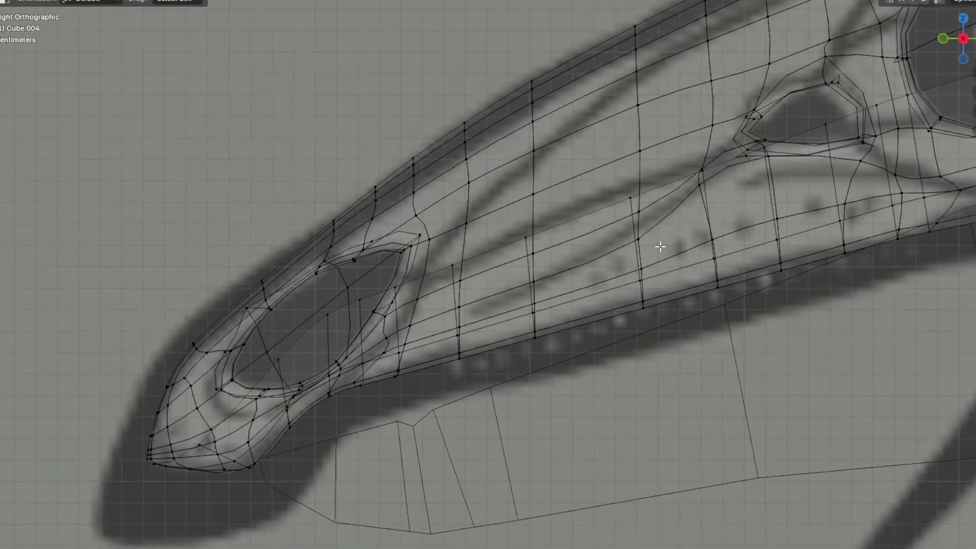
key(g)
click(694, 248)
key(shift+space)
key(t)
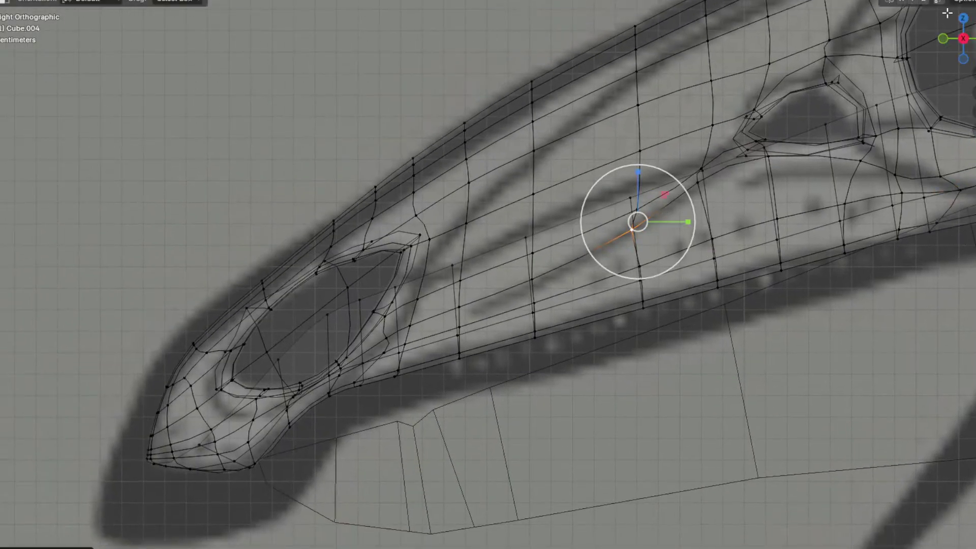
Step: Select the row of vertices from the small opening's front corner to behind the nostril and move it along the X axis
key(shift+z)
key(Tab)
scroll(734, 153, down, 3)
shift+middle_drag(704, 196, 589, 266)
key(Tab)
scroll(559, 249, up, 1)
click(547, 217)
ctrl+click(379, 346)
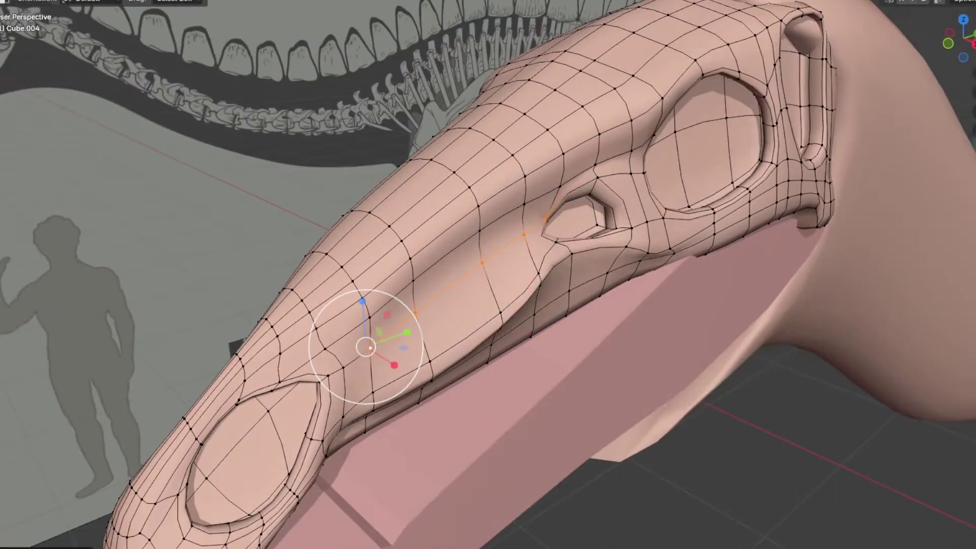
middle_drag(603, 229, 663, 203)
key(g)
key(x)
click(671, 203)
Step: Examine the reshaped snout and cheek recess from several angles against the reference drawing
middle_drag(592, 232, 550, 445)
key(Tab)
mouse_move(628, 269)
middle_down()
mouse_move(773, 279)
mouse_move(545, 279)
mouse_move(612, 304)
mouse_move(639, 302)
mouse_move(604, 253)
mouse_move(652, 252)
mouse_move(617, 270)
middle_up()
key(Tab)
key(Tab)
scroll(650, 325, up, 3)
key(KP_3)
scroll(655, 305, down, 4)
middle_drag(572, 188, 572, 190)
click(625, 171)
Step: Select the vertices at the skull roof's rear outer corner and move them outward along the X axis with proportional editing
key(Tab)
shift+middle_drag(715, 165, 625, 220)
click(588, 187)
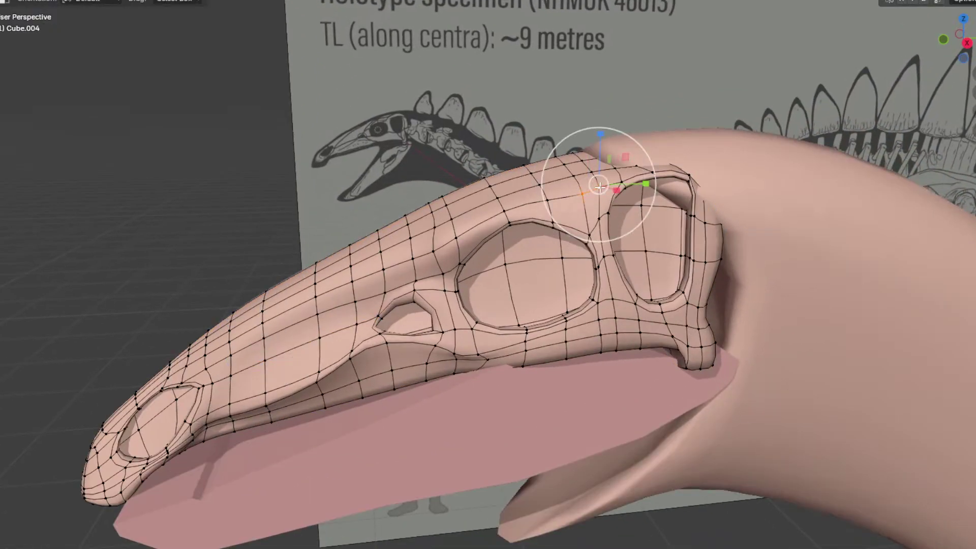
scroll(562, 221, up, 2)
shift+click(564, 216)
shift+click(598, 207)
middle_drag(600, 208, 653, 219)
key(KP_1)
scroll(623, 225, up, 1)
key(g)
key(g)
key(x)
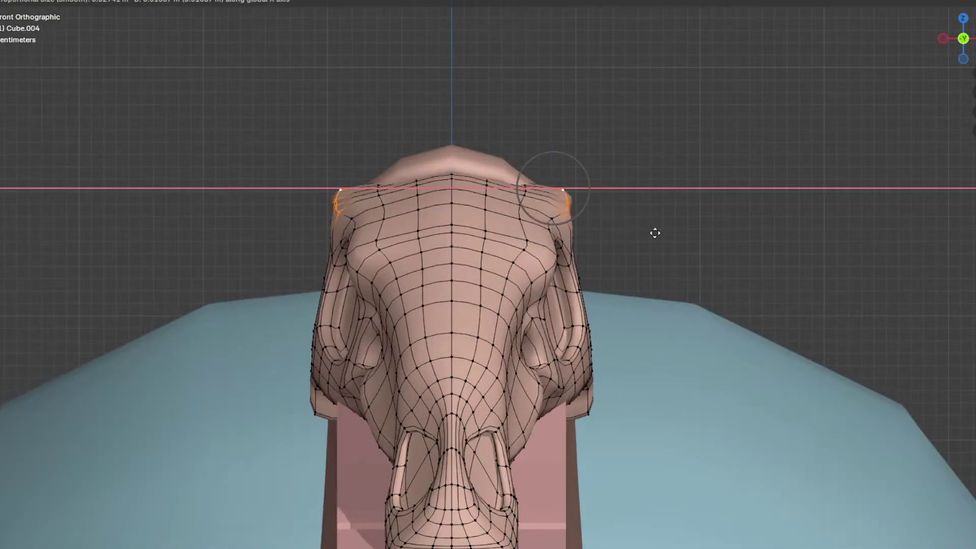
click(655, 233)
Step: Select the edge at the upper rear of the eye socket, move it along the X axis with proportional editing, and leave mesh editing
shift+middle_drag(640, 239, 546, 225)
click(546, 224)
click(581, 245)
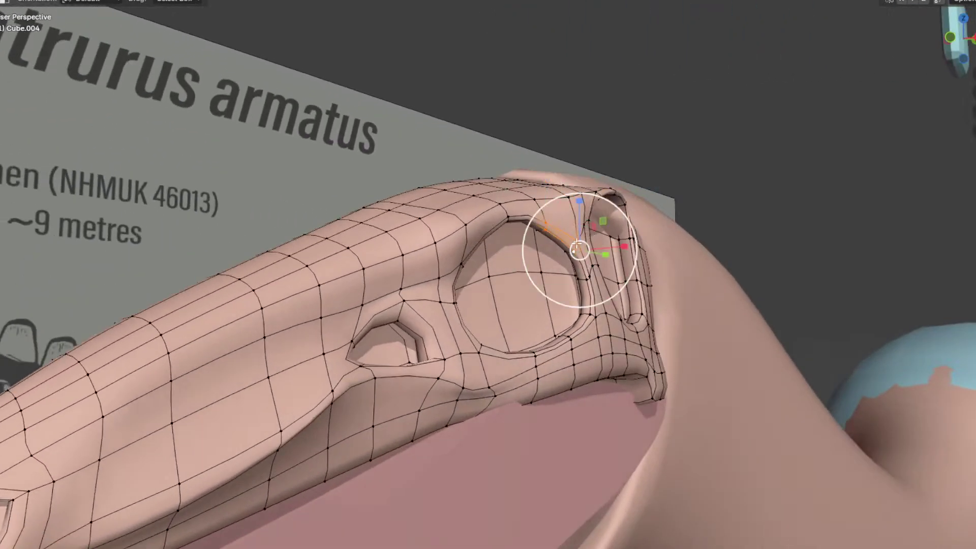
key(KP_1)
key(g)
key(x)
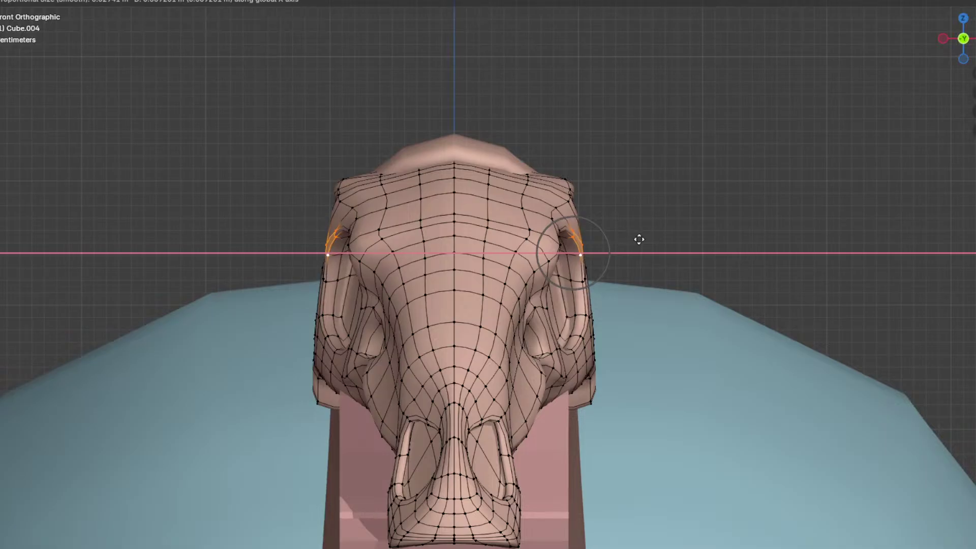
click(641, 238)
key(Tab)
scroll(680, 224, down, 2)
click(676, 224)
Step: From above, select the cheek ridge's bulging outer edge in the skull mesh and move it along the X axis
middle_drag(612, 226, 598, 292)
scroll(713, 215, down, 4)
key(KP_7)
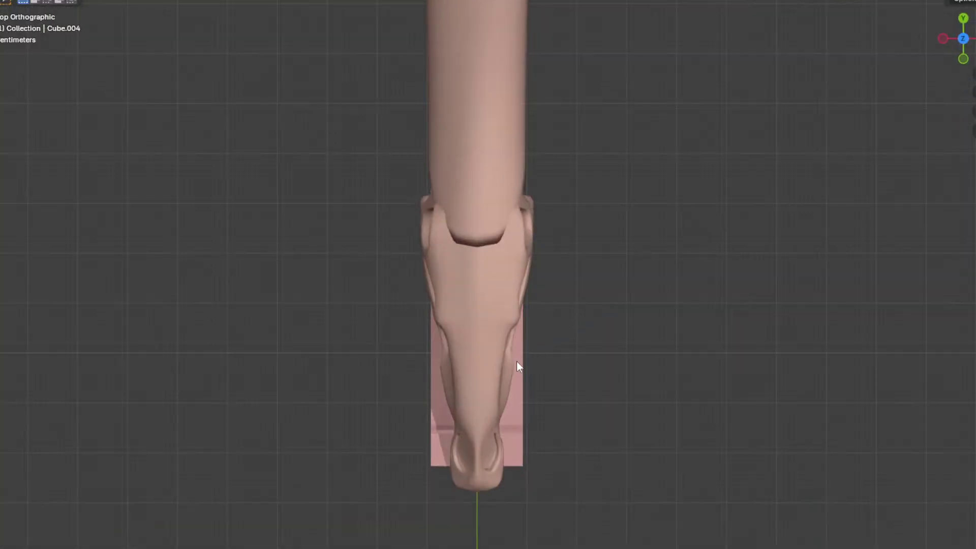
key(Tab)
scroll(571, 405, up, 4)
scroll(574, 313, up, 1)
alt+click(525, 381)
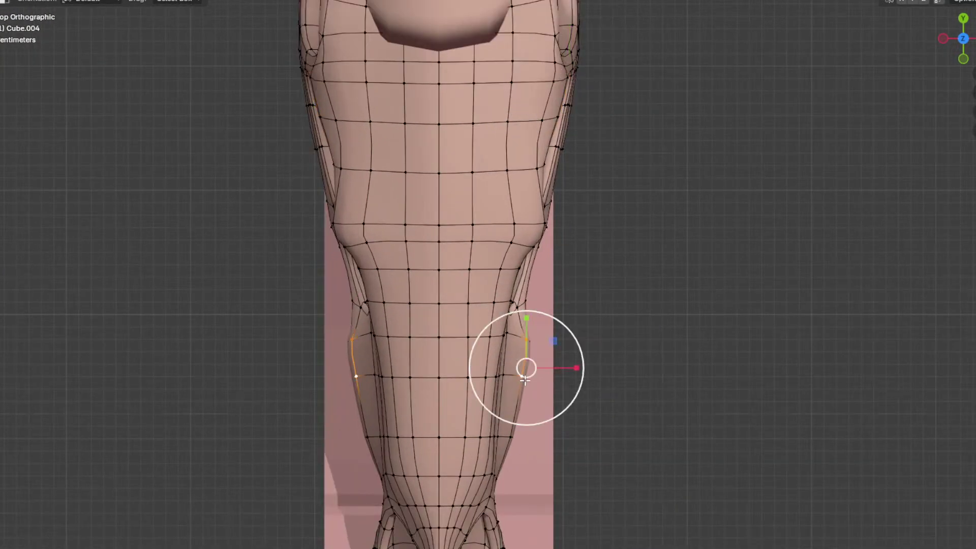
key(g)
key(x)
click(546, 407)
Step: Move the cheek vertices near the small opening along the X axis and rotate them so the cheek flares smoothly from snout to eye socket
middle_drag(525, 368, 432, 412)
key(KP_7)
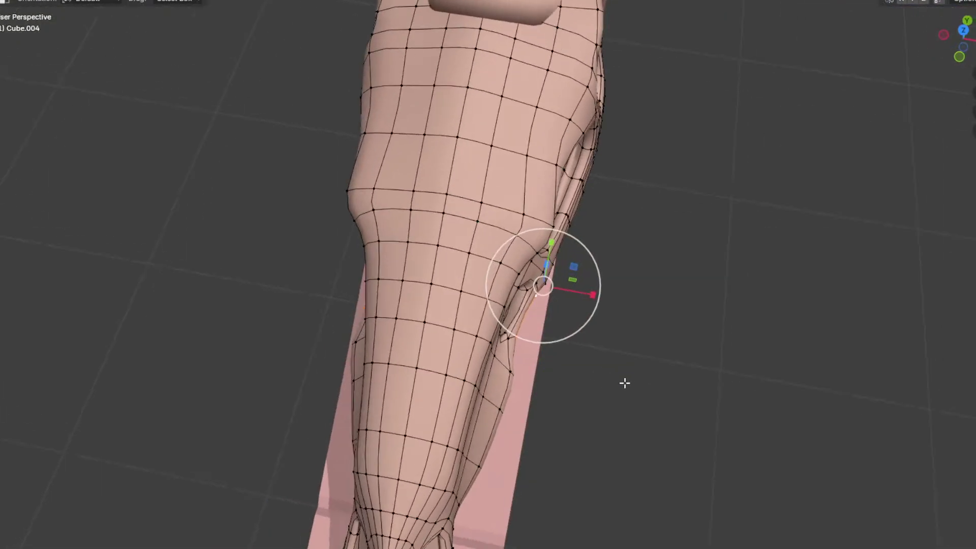
key(g)
key(x)
scroll(634, 356, up, 5)
click(634, 355)
key(r)
click(667, 331)
key(Tab)
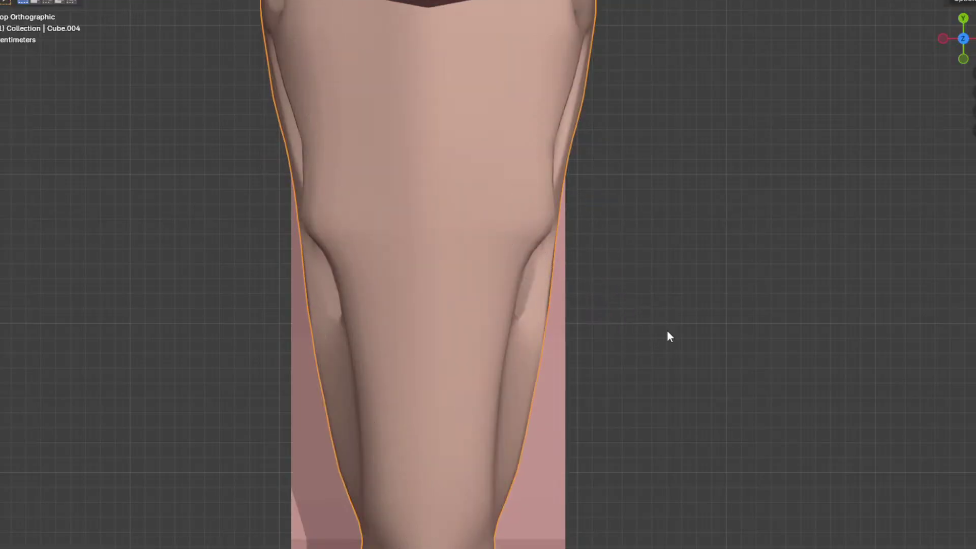
scroll(667, 330, down, 3)
click(665, 331)
Step: Open the lower jaw's mesh for editing in side view and select all of it
middle_drag(665, 331, 603, 229)
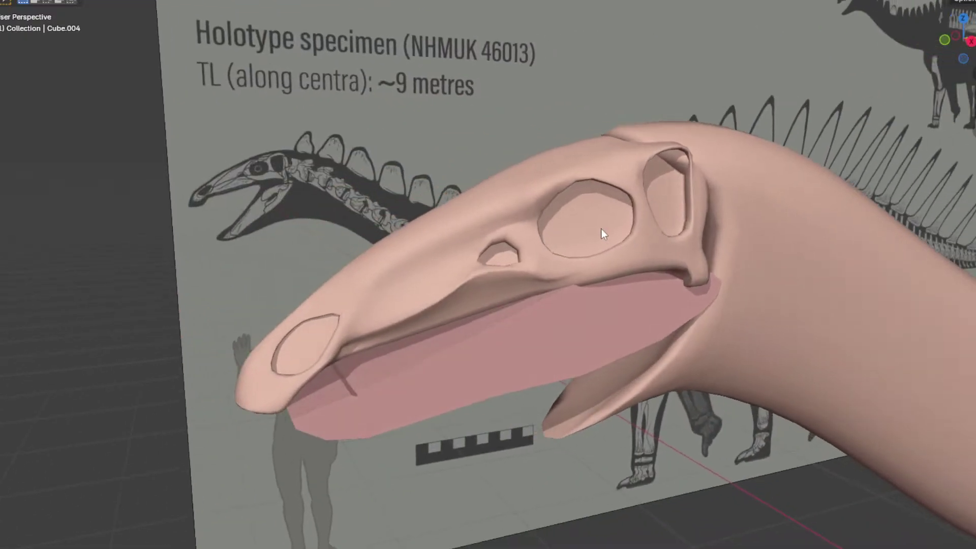
key(KP_1)
key(KP_3)
scroll(554, 193, down, 3)
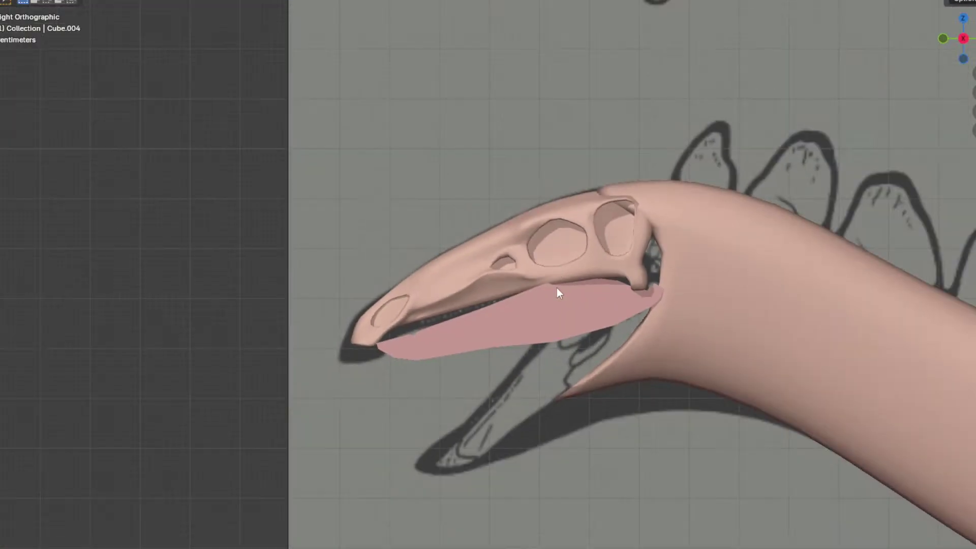
click(557, 300)
key(Tab)
key(a)
shift+middle_drag(487, 297, 604, 248)
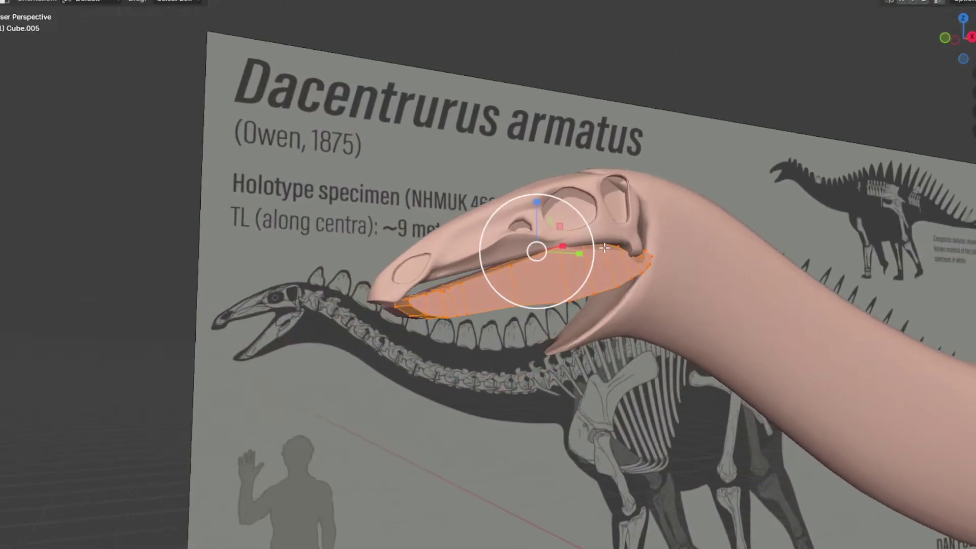
key(KP_3)
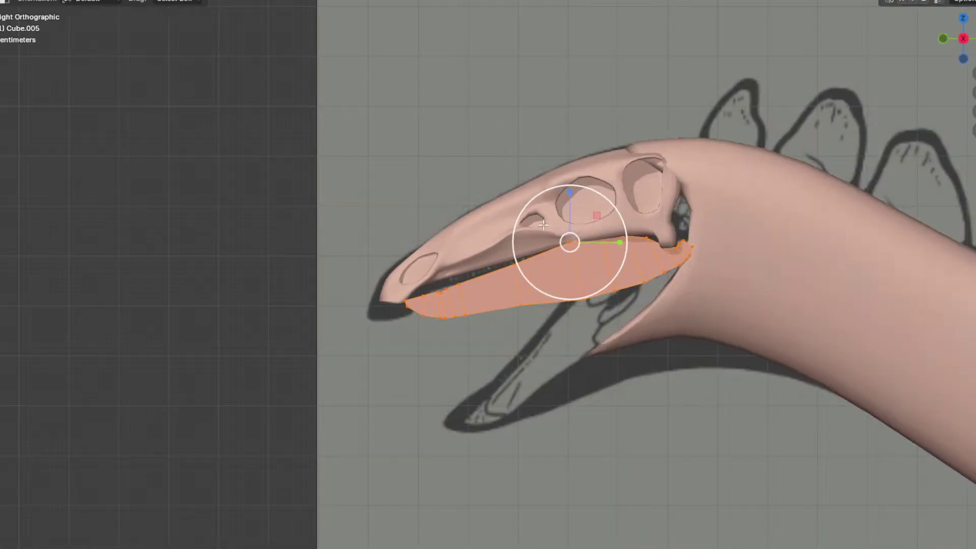
click(18, 0)
click(30, 48)
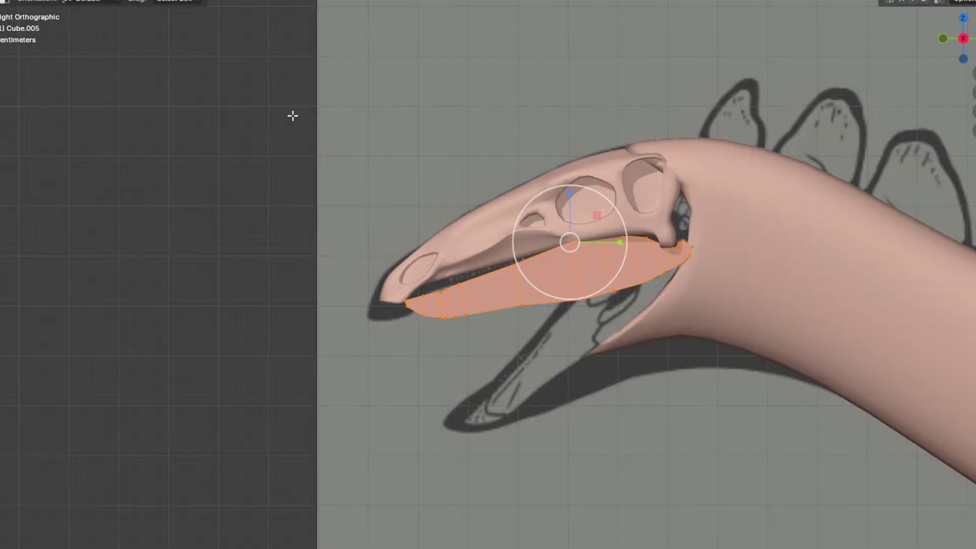
shift+middle_drag(705, 191, 700, 202)
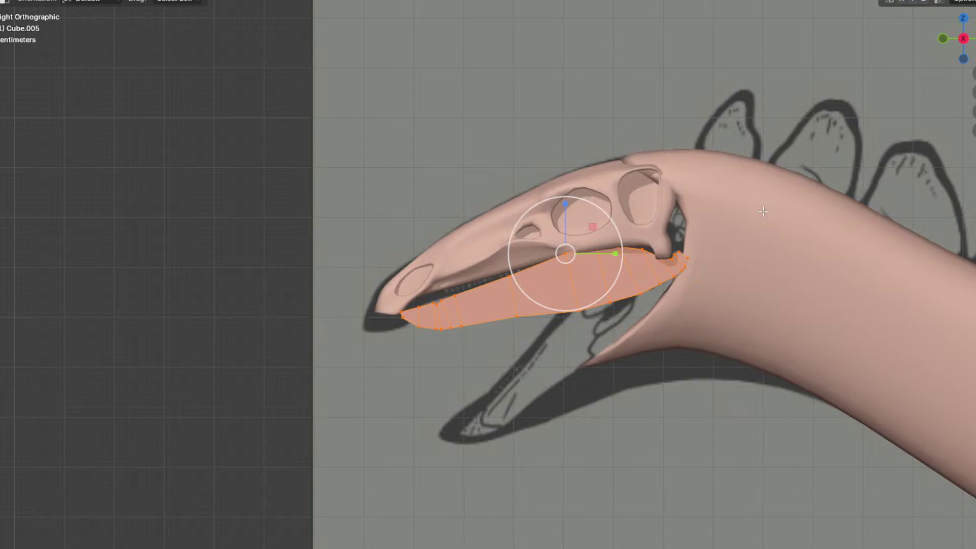
Step: Narrow the front of the lower jaw along the X axis with a large proportional falloff so it follows the snout's taper
middle_drag(560, 281, 510, 230)
click(466, 328)
middle_drag(529, 327, 640, 345)
key(g)
key(x)
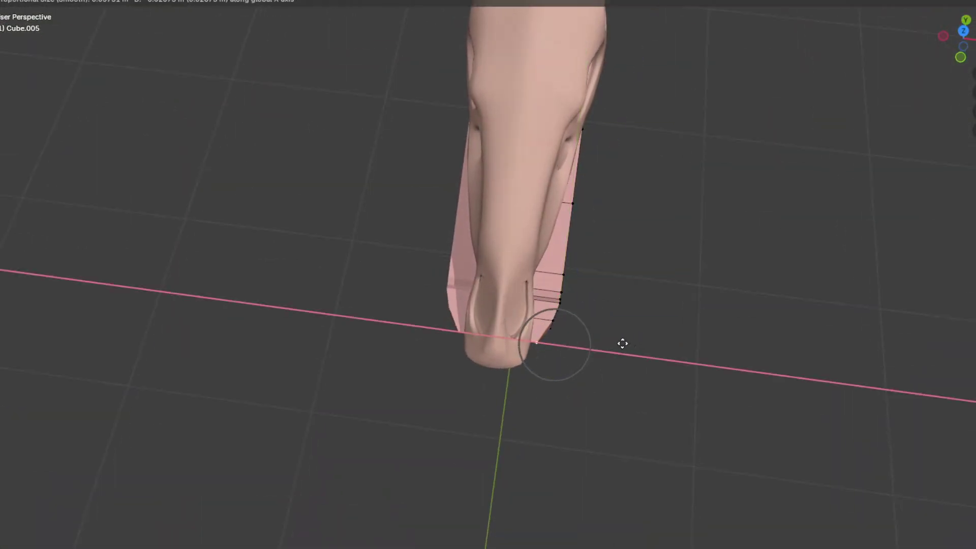
scroll(623, 343, down, 20)
scroll(605, 335, down, 3)
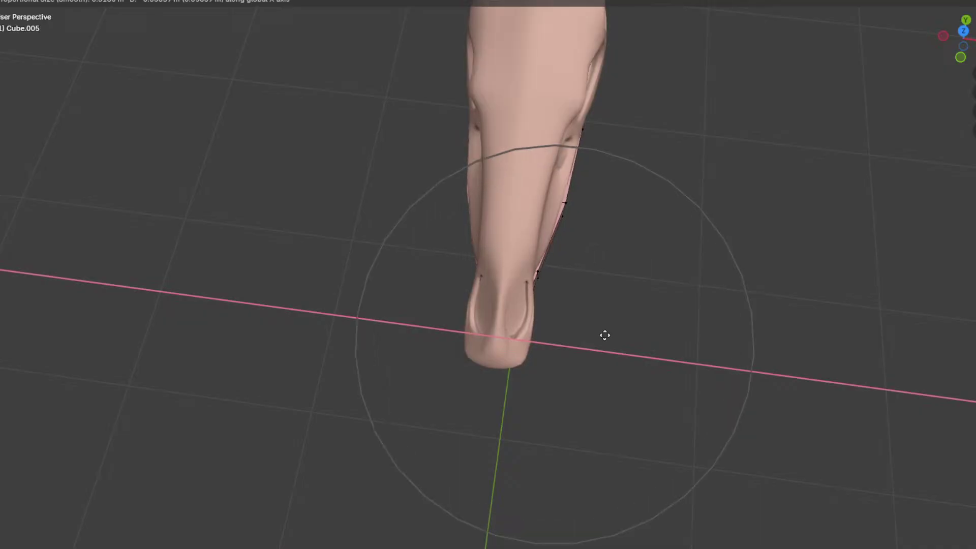
click(605, 337)
Step: Refine the sideways position of the lower jaw's front tip along the X axis beneath the beak
middle_drag(606, 340, 538, 283)
key(g)
key(x)
click(560, 260)
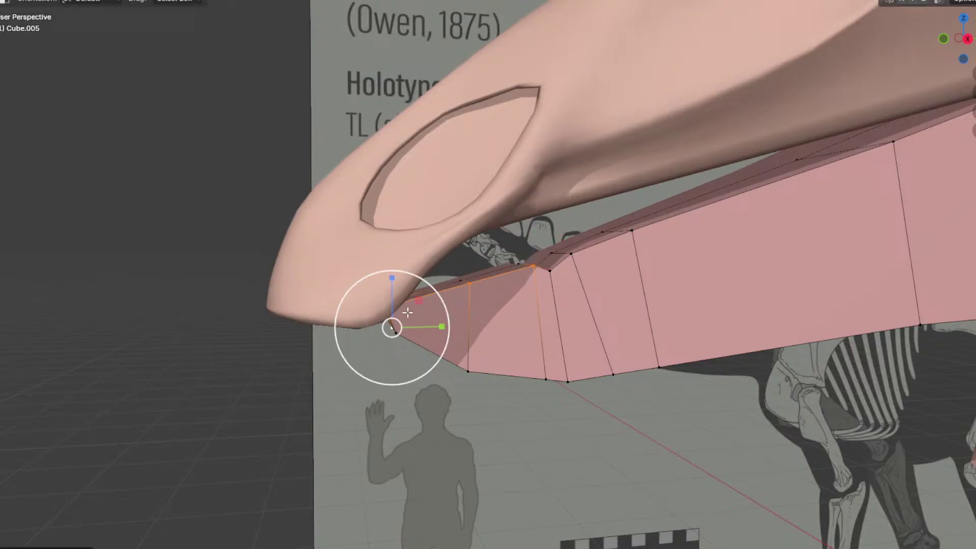
Step: Move the upper front edge vertices of the lower jaw along the X axis with a reduced proportional falloff
middle_drag(404, 311, 458, 292)
middle_drag(402, 317, 632, 185)
key(g)
key(x)
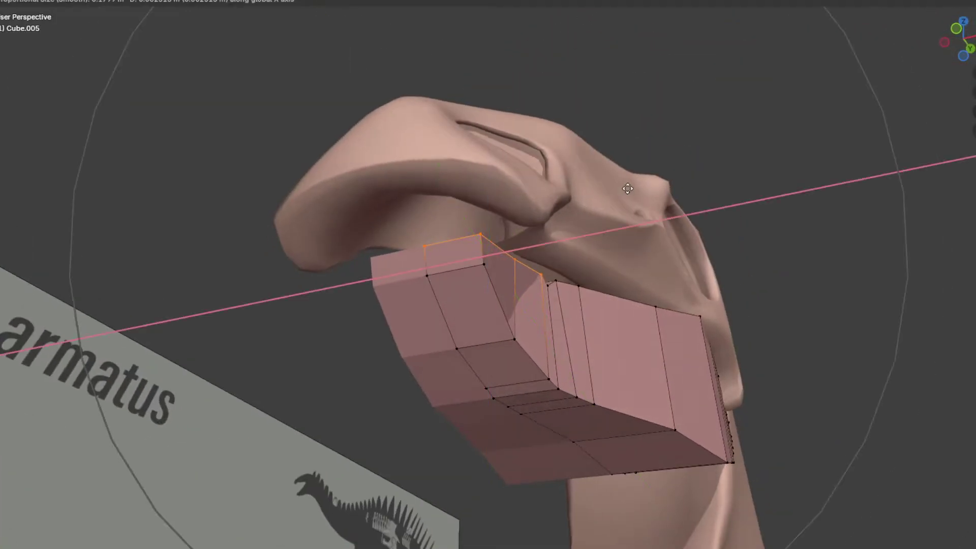
scroll(631, 187, up, 9)
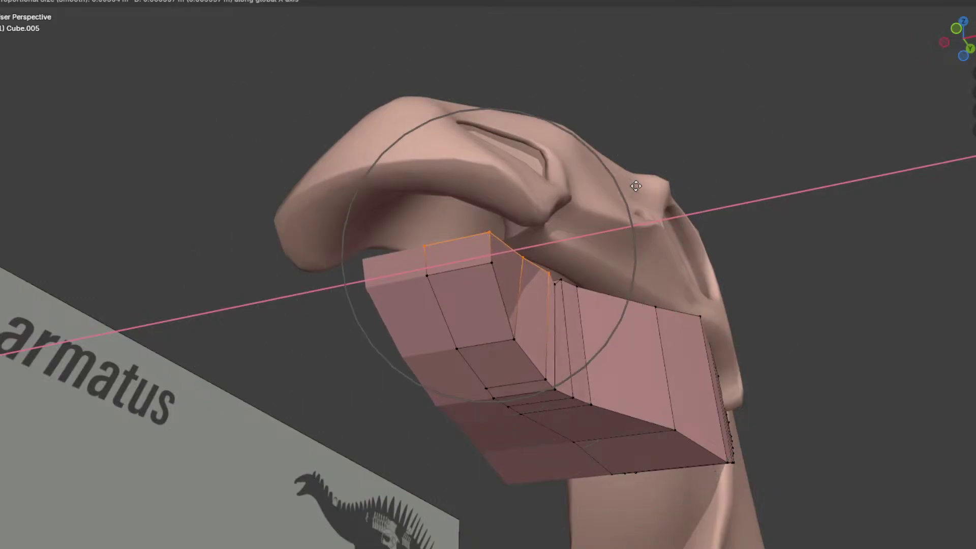
scroll(640, 185, up, 3)
click(640, 185)
Step: Adjust the outer front edge of the lower jaw's tip along the X axis beneath the beak
middle_drag(639, 185, 627, 216)
shift+click(481, 282)
middle_drag(481, 283, 564, 223)
key(g)
key(x)
click(556, 224)
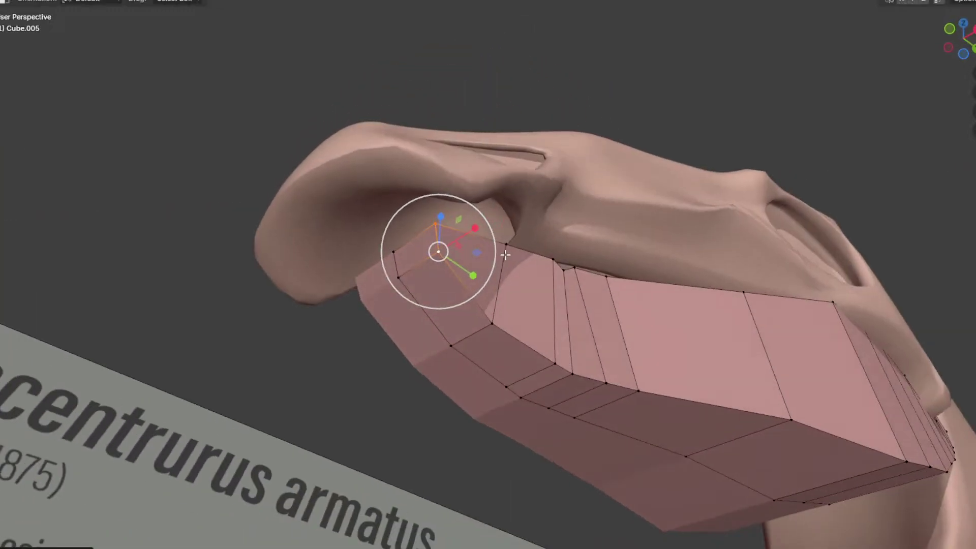
Step: Move the side edge behind the lower jaw's tip and the tip's outer corner along the X axis to shape the front taper
click(471, 329)
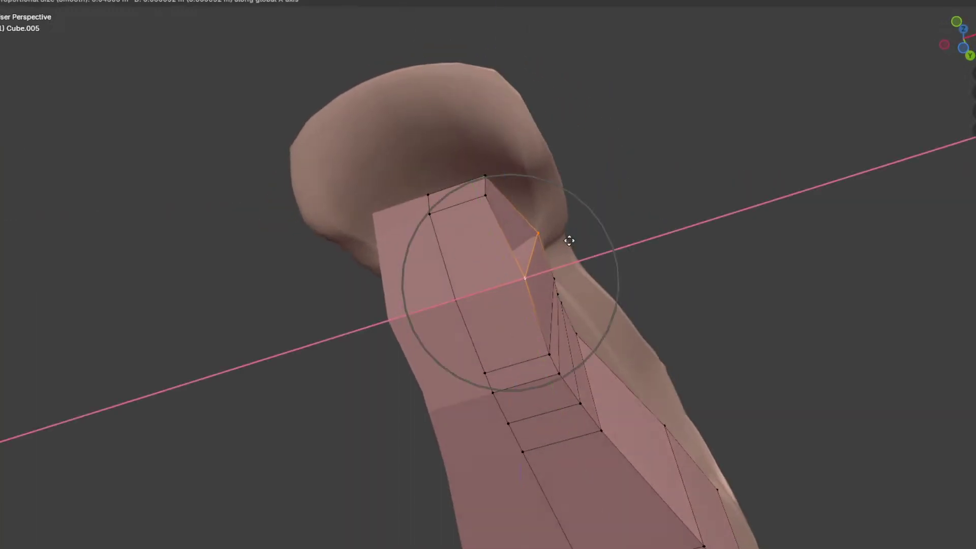
click(565, 239)
click(485, 186)
middle_drag(484, 187, 563, 199)
key(g)
key(x)
click(582, 188)
key(g)
key(x)
click(602, 164)
key(Tab)
Step: Move the lower jaw's upper rear vertices near the jaw joint along the X axis with a large proportional falloff
middle_drag(645, 187, 718, 253)
click(718, 253)
middle_drag(647, 219, 610, 265)
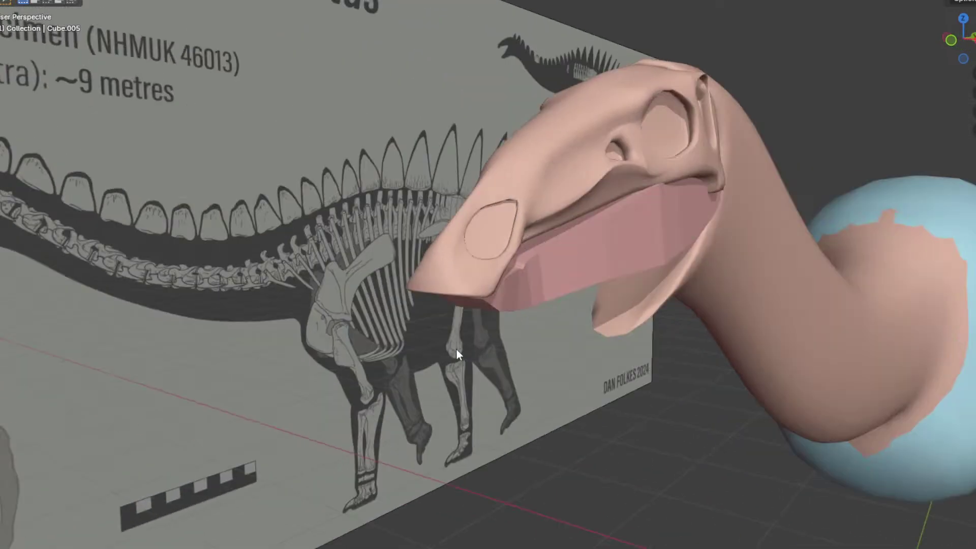
scroll(707, 232, up, 6)
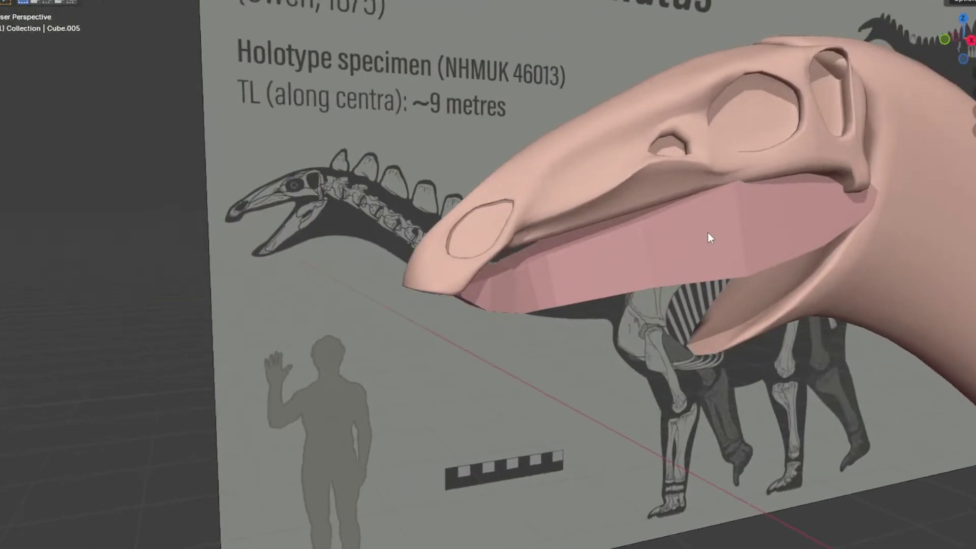
key(Tab)
middle_drag(669, 273, 631, 272)
key(g)
key(x)
scroll(639, 274, down, 6)
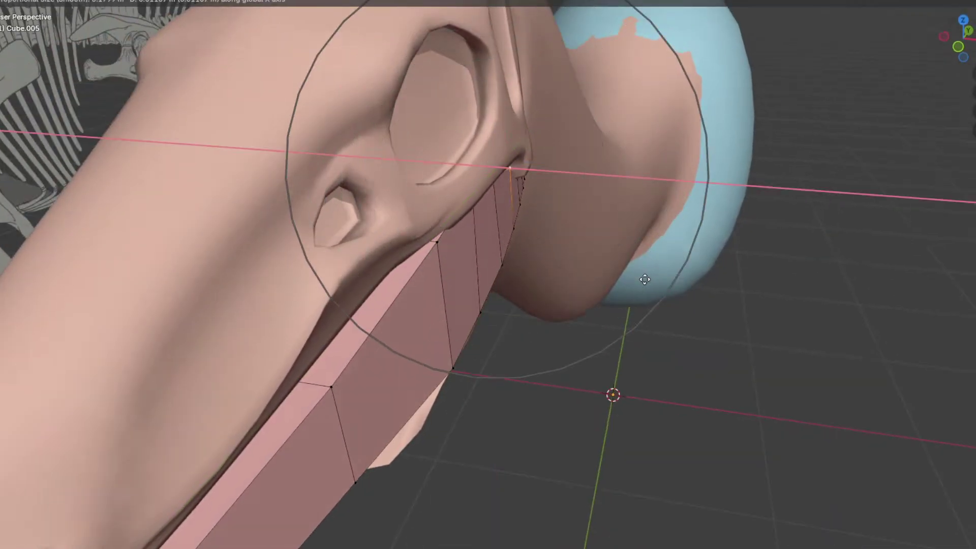
click(645, 279)
Step: Select neighbouring vertices on the lower jaw's side and shift them along the X axis with a smaller falloff
click(444, 251)
shift+middle_drag(381, 359, 448, 314)
shift+click(422, 337)
middle_drag(516, 295, 532, 247)
key(g)
key(x)
scroll(530, 247, up, 7)
click(516, 247)
Step: Reposition a single vertex on the lower jaw's side along the X axis to even out its width
click(434, 271)
middle_drag(437, 270, 389, 293)
key(g)
key(x)
click(449, 260)
Step: Select an edge loop on the lower jaw and slide it along the surface to even the spacing
alt+click(412, 344)
middle_drag(488, 323, 570, 254)
scroll(608, 293, down, 1)
key(g)
key(g)
click(532, 277)
key(g)
key(g)
click(525, 280)
Step: Shade the lower jaw smooth and reopen its mesh for editing
key(Tab)
right_click(573, 255)
click(574, 257)
key(Tab)
key(ctrl+r)
key(Escape)
Step: Select two neighbouring vertices on the lower jaw and move them to smooth out the contour
middle_drag(447, 305, 517, 257)
scroll(516, 257, up, 1)
click(443, 214)
shift+click(441, 201)
middle_drag(458, 250, 468, 397)
key(g)
click(539, 245)
key(g)
click(532, 246)
key(Tab)
scroll(709, 312, down, 3)
Step: Move one more lower jaw vertex along the X axis and check the smoothed shape against the skull
key(Tab)
middle_drag(652, 326, 403, 367)
scroll(403, 366, up, 5)
click(235, 366)
mouse_move(235, 366)
middle_down()
mouse_move(486, 309)
mouse_move(498, 216)
mouse_move(544, 213)
mouse_move(612, 273)
mouse_move(673, 304)
mouse_move(597, 284)
middle_up()
key(g)
key(x)
click(493, 218)
key(Tab)
scroll(493, 224, down, 3)
scroll(545, 213, down, 1)
Step: Select the whole lower jaw mesh, then add a centred lengthwise loop cut near its underside
key(Tab)
key(a)
key(q)
click(680, 312)
key(KP_3)
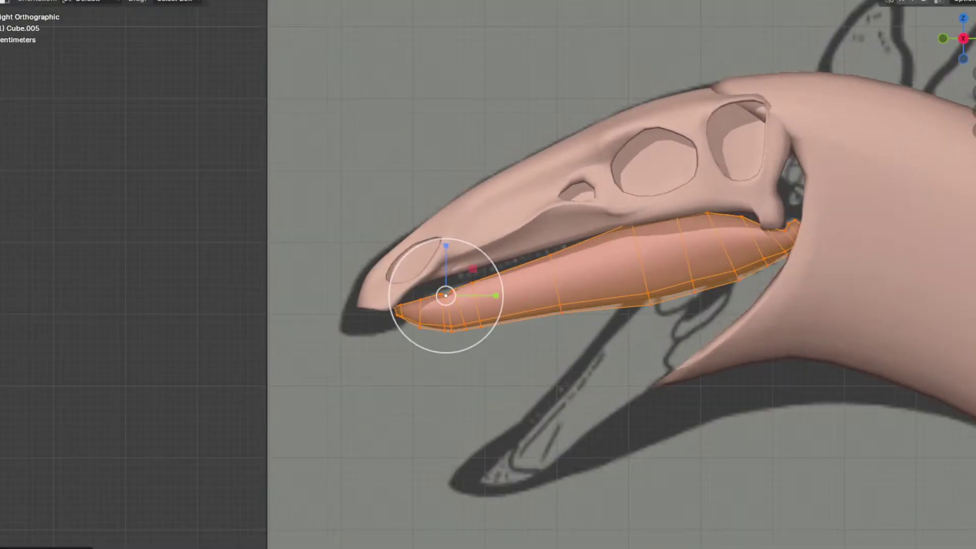
middle_drag(510, 349, 487, 287)
key(ctrl+r)
scroll(438, 272, up, 1)
click(440, 275)
right_click(440, 275)
Step: Rotate the entire lower jaw downward around its rear joint vertex in side view to match the reference's open mouth
key(a)
middle_drag(737, 291, 620, 312)
key(KP_3)
click(755, 200)
key(a)
shift+middle_drag(787, 332, 673, 313)
click(661, 180)
key(a)
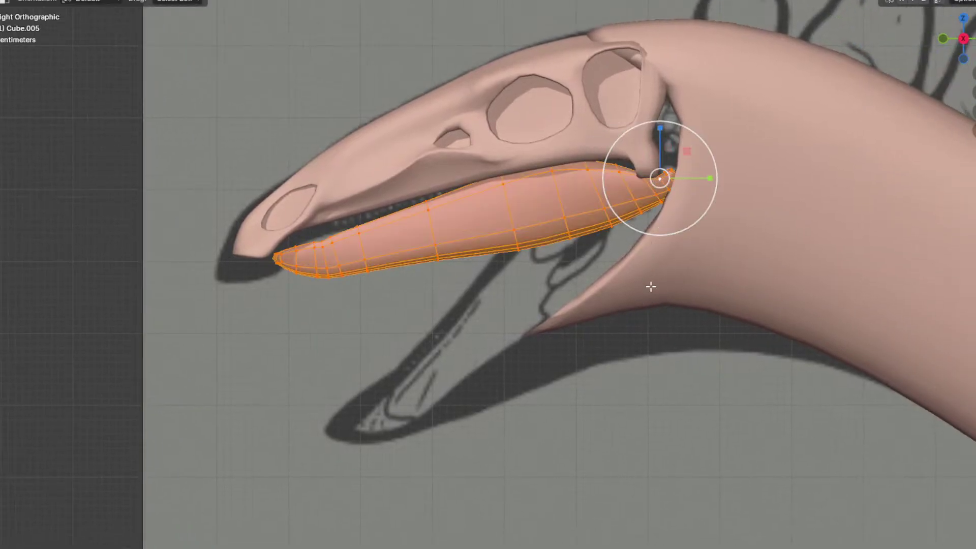
key(r)
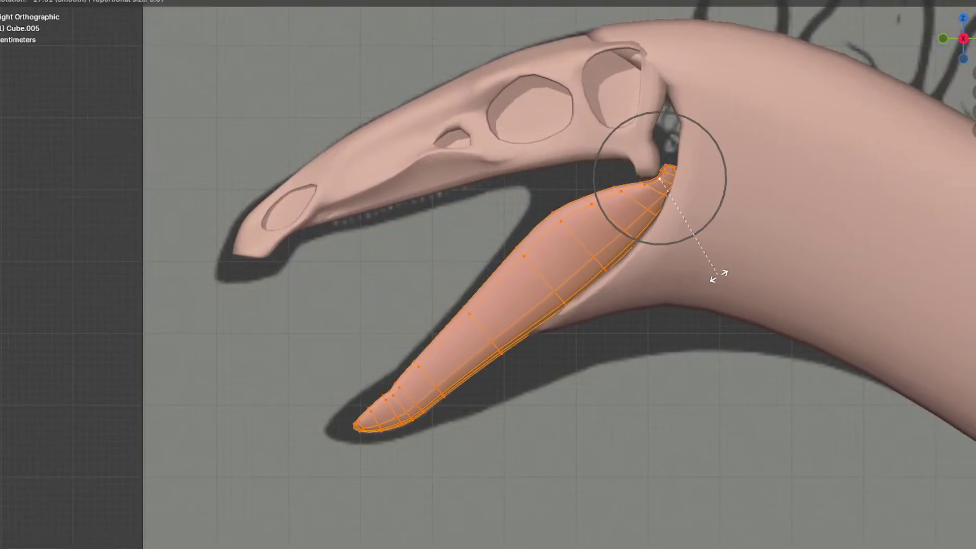
click(719, 276)
Step: Display the model in wireframe and add crosswise loop cuts through the rear half of the lower jaw around the reference's jaw opening
scroll(649, 290, up, 2)
middle_drag(649, 290, 610, 265)
key(KP_3)
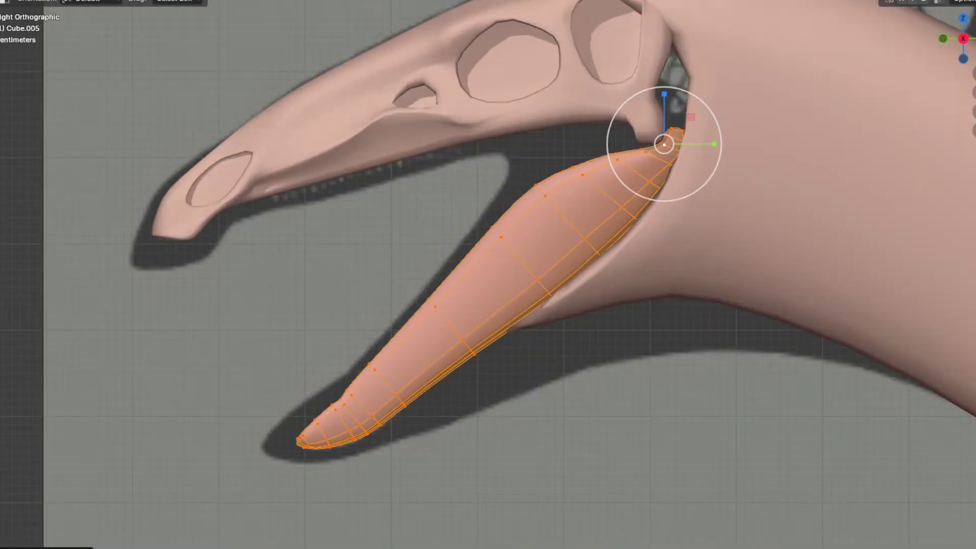
key(shift+z)
scroll(728, 256, up, 2)
click(724, 300)
shift+middle_drag(681, 289, 591, 325)
key(ctrl+r)
click(537, 227)
key(alt+a)
key(ctrl+r)
double_click(495, 246)
key(ctrl+r)
click(554, 247)
click(556, 249)
key(alt+a)
Step: Add two lengthwise loop cuts along the lower jaw, above and below the reference's jaw opening
scroll(662, 297, up, 1)
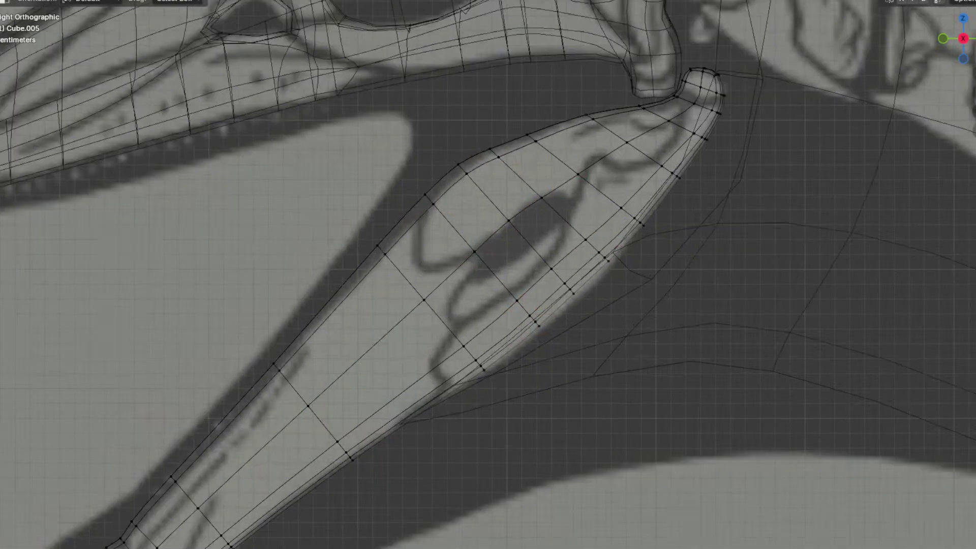
key(ctrl+r)
double_click(573, 152)
click(746, 303)
key(ctrl+r)
click(564, 224)
click(564, 224)
click(693, 285)
Step: Select the two side faces covering the dark opening in the reference's lower jaw and inset them
scroll(571, 323, down, 3)
scroll(569, 323, up, 4)
shift+middle_drag(538, 276, 530, 286)
scroll(530, 287, up, 1)
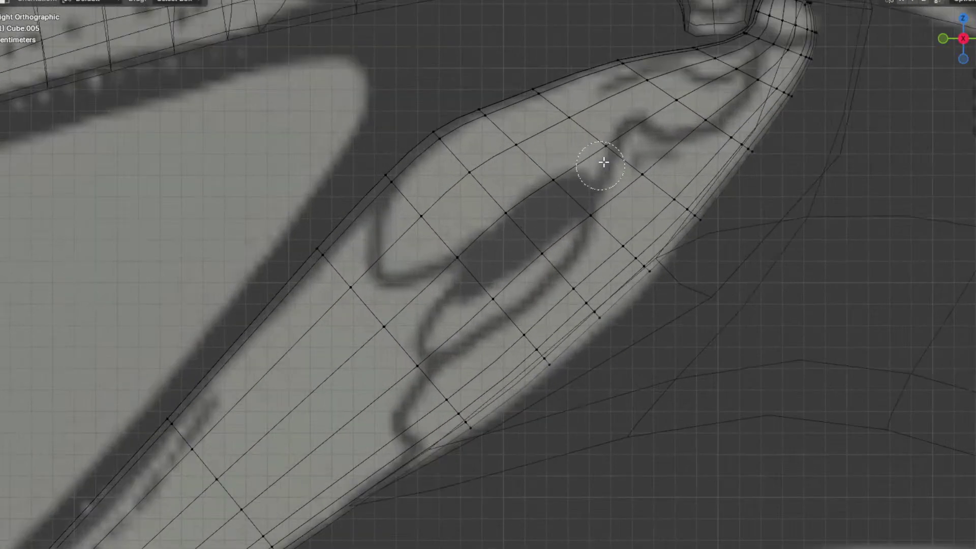
drag(561, 184, 593, 214)
drag(510, 214, 527, 265)
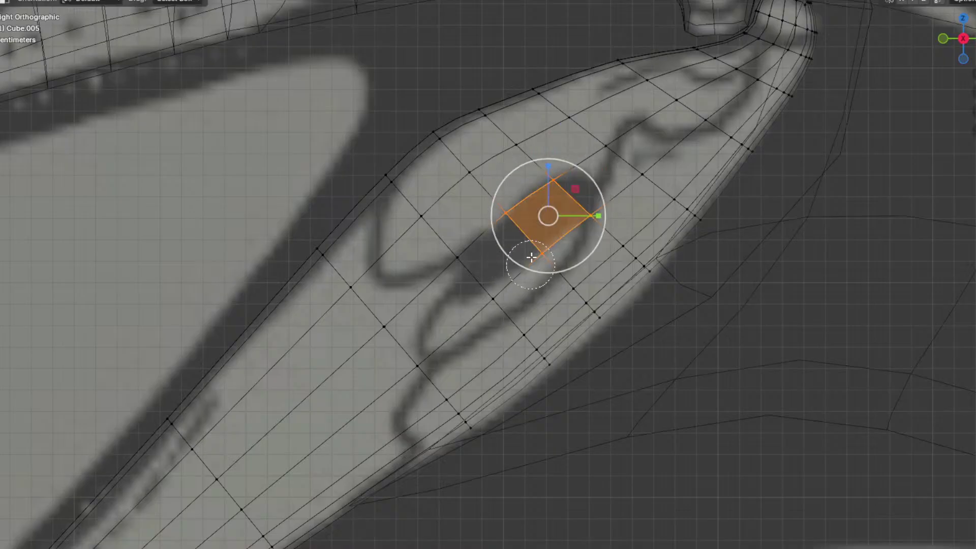
drag(464, 256, 508, 307)
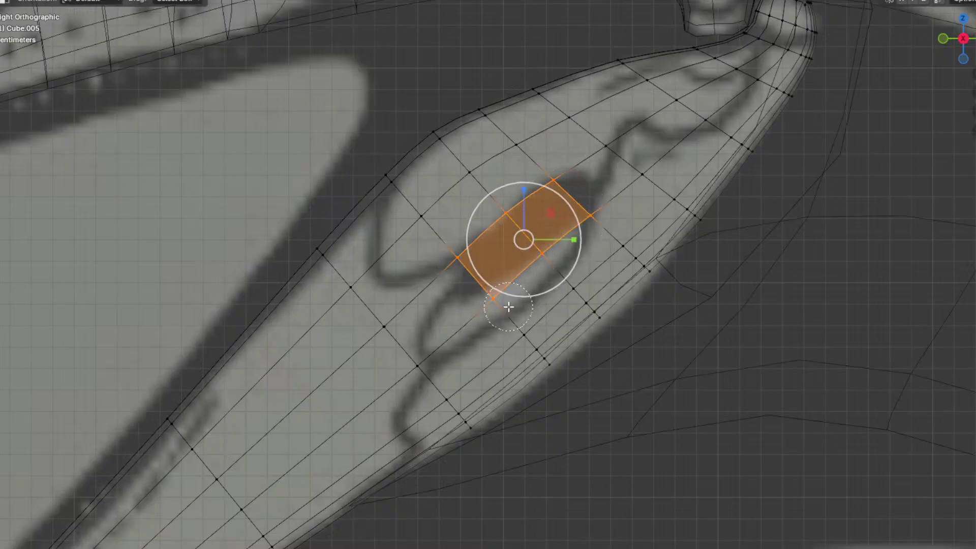
key(i)
click(680, 159)
Step: Move the vertices at the rear end of the inset faces to follow the outline of the reference's jaw opening
scroll(645, 171, up, 1)
click(638, 190)
shift+click(582, 142)
key(g)
click(725, 146)
click(626, 175)
key(g)
click(670, 164)
click(609, 153)
key(g)
click(645, 110)
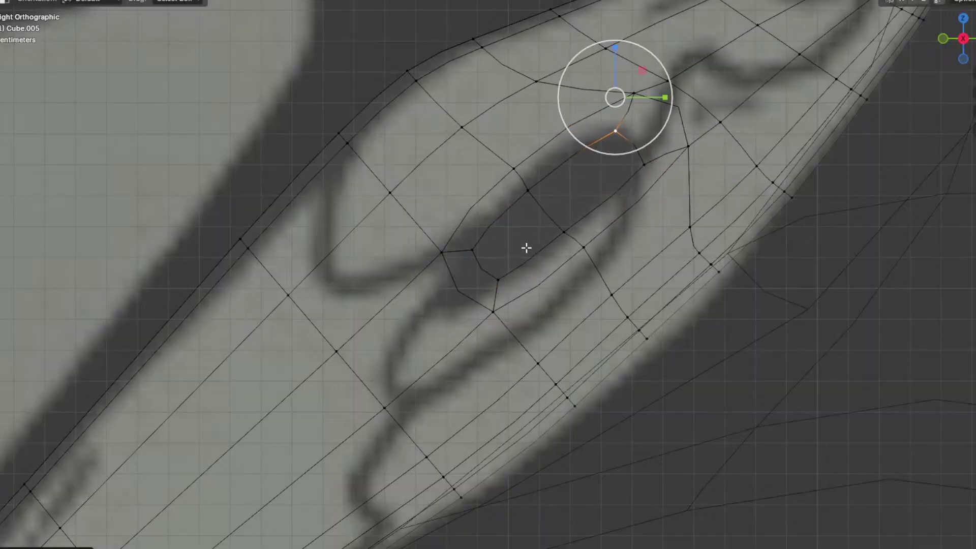
Step: Move the outer and inner vertices at the front end of the inset faces forward to the reference's jaw opening
click(491, 319)
shift+click(444, 250)
key(g)
click(452, 329)
click(478, 297)
shift+click(453, 268)
key(g)
click(490, 294)
Step: Reposition the middle vertices above and below the inset faces so they follow the reference opening's upper and lower outline
click(526, 193)
key(g)
click(510, 181)
key(g)
click(544, 159)
key(g)
click(524, 125)
click(577, 261)
key(g)
click(621, 312)
click(570, 231)
key(g)
click(582, 246)
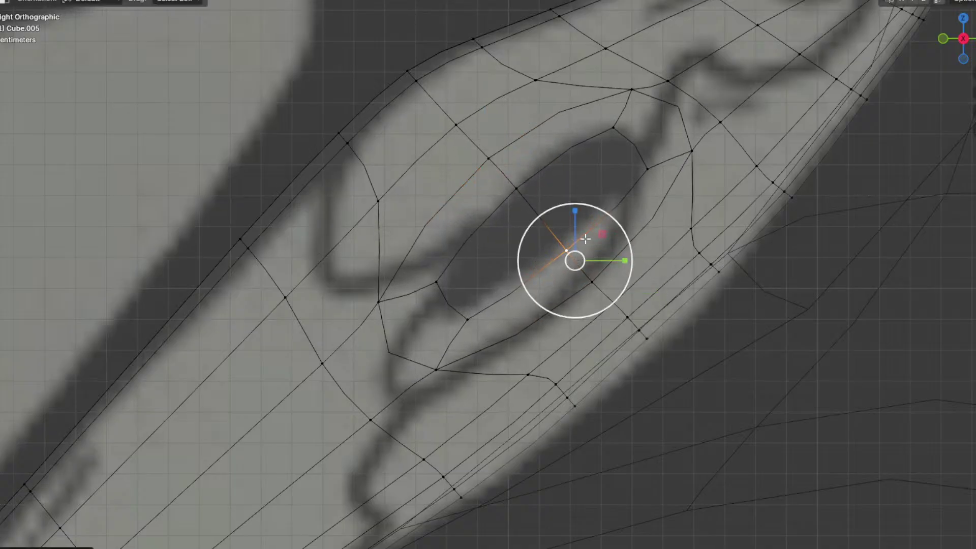
Step: Fine-tune the corner vertices of the inner faces against the reference opening and select both inner faces
key(l)
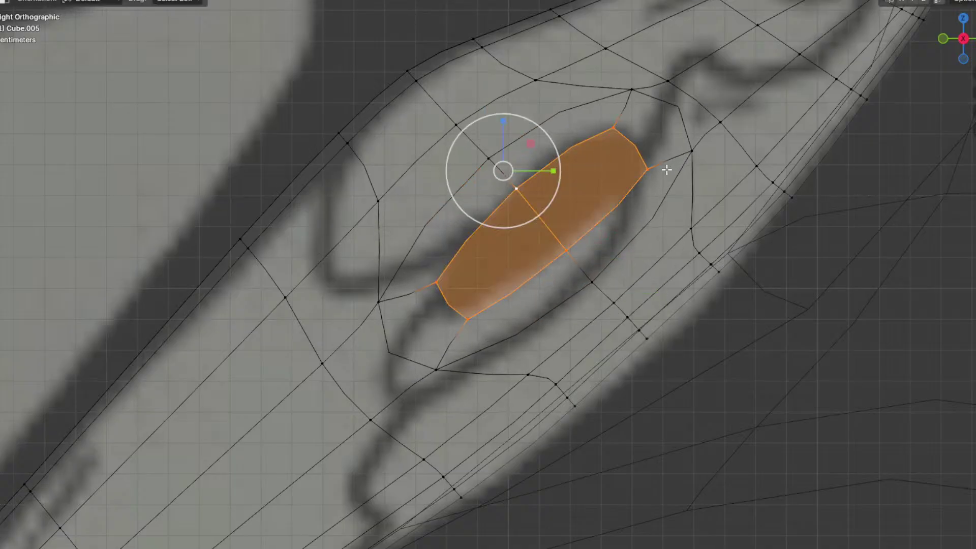
click(613, 126)
key(g)
click(627, 135)
alt+click(551, 158)
alt+shift+click(578, 232)
click(468, 318)
key(g)
click(546, 293)
alt+click(530, 268)
alt+shift+click(495, 220)
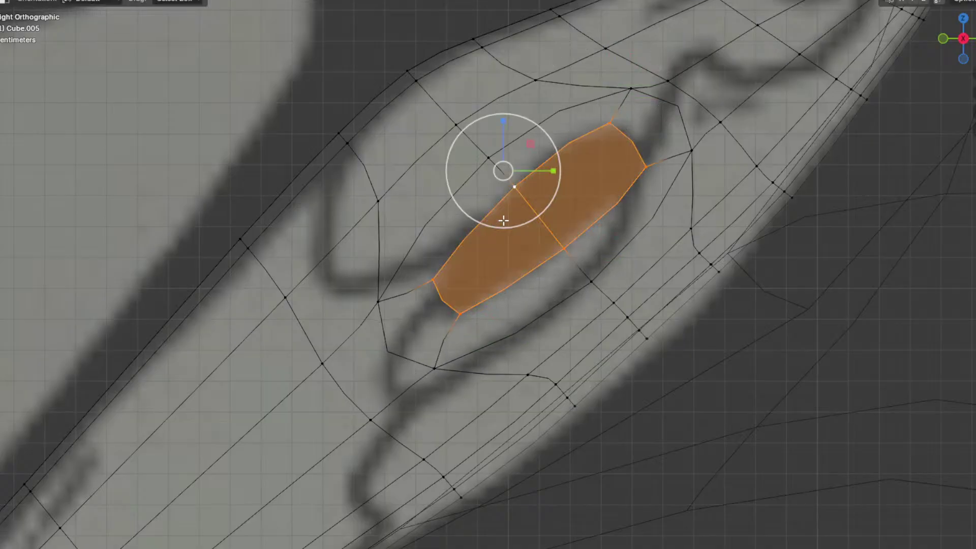
Step: In solid display, push the selected opening faces into the jaw, extrude them inward and scale them to form a recess
click(944, 0)
mouse_move(600, 209)
middle_down()
mouse_move(717, 177)
mouse_move(667, 242)
mouse_move(677, 249)
middle_up()
key(g)
middle_drag(676, 249, 657, 248)
click(665, 249)
key(e)
click(656, 250)
key(s)
click(695, 246)
Step: Hide the neck object and reopen the lower jaw mesh for editing
key(Tab)
middle_drag(716, 246, 504, 279)
click(670, 287)
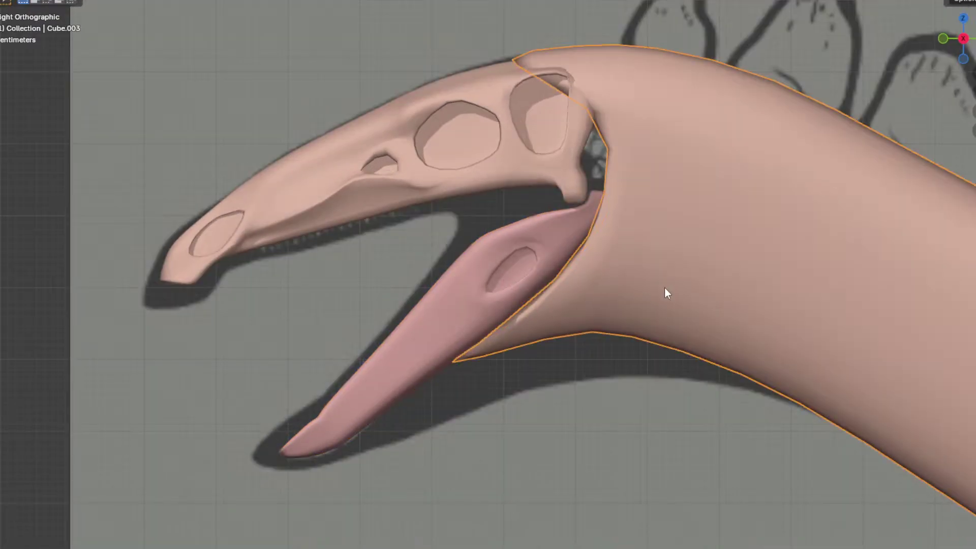
key(h)
click(535, 286)
key(Tab)
middle_drag(613, 323, 474, 290)
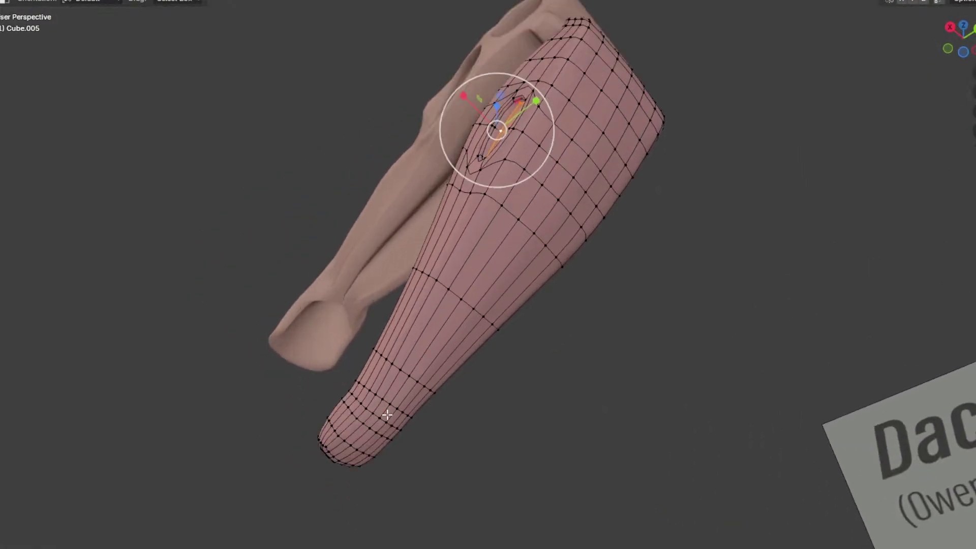
Step: Select the centre edge line along the lower jaw's underside and show it in wireframe from the right side
click(408, 394)
middle_drag(408, 394, 542, 145)
ctrl+click(546, 174)
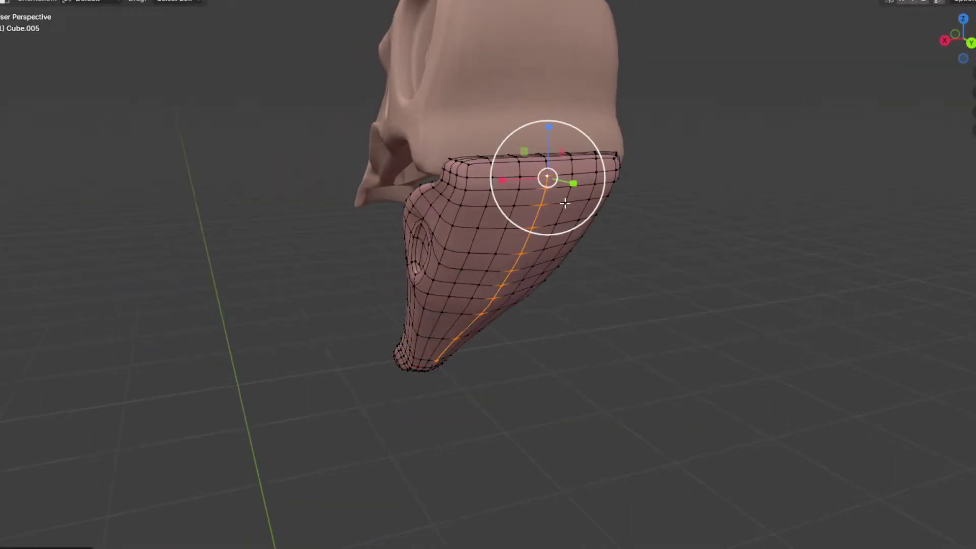
middle_drag(559, 204, 681, 180)
key(KP_3)
key(shift+z)
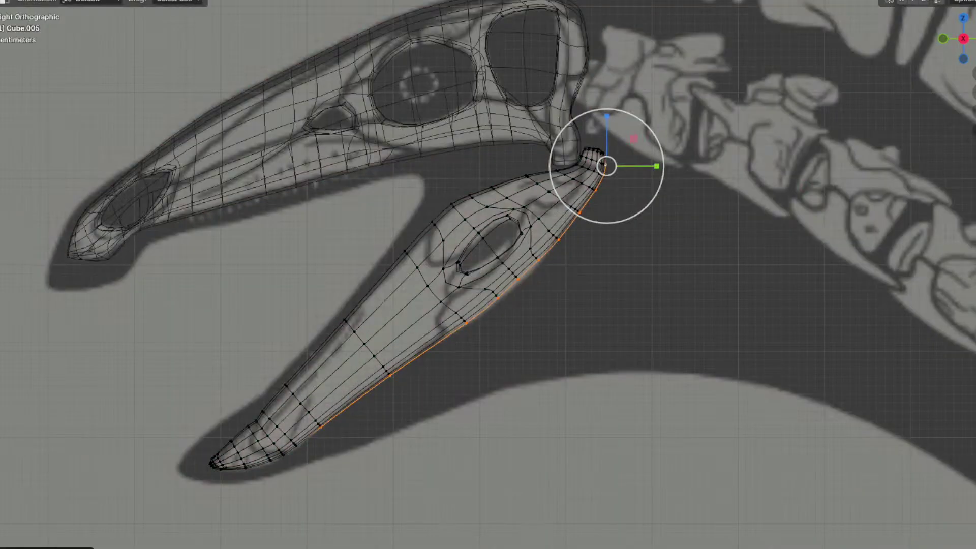
shift+middle_drag(556, 269, 628, 205)
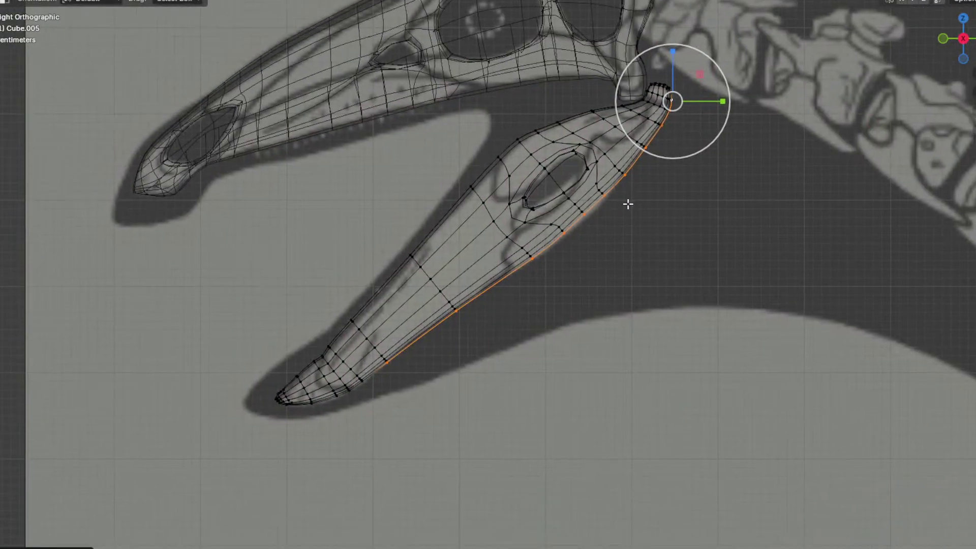
scroll(631, 208, up, 1)
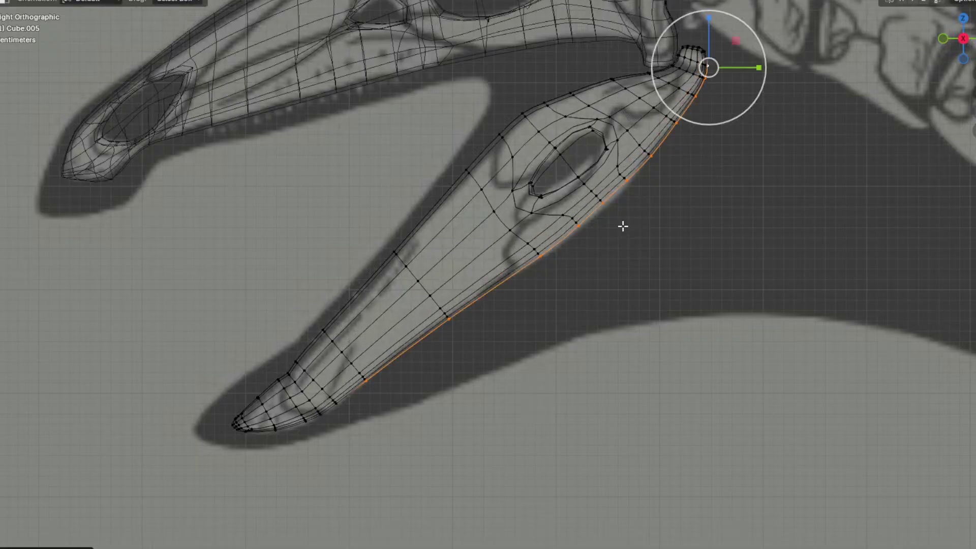
Step: Move and rotate the selected centre edge line inward to hollow the middle of the jaw's underside
key(g)
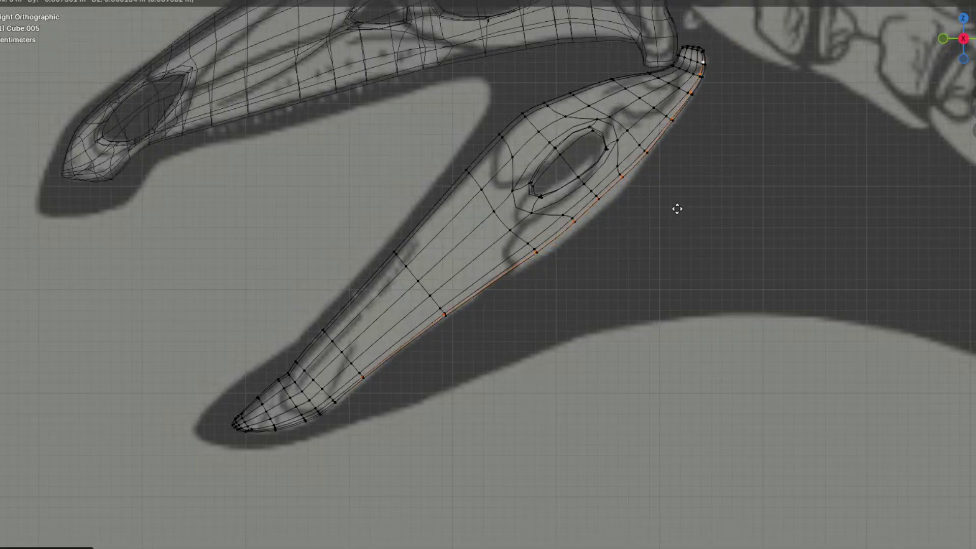
click(666, 199)
key(r)
click(695, 242)
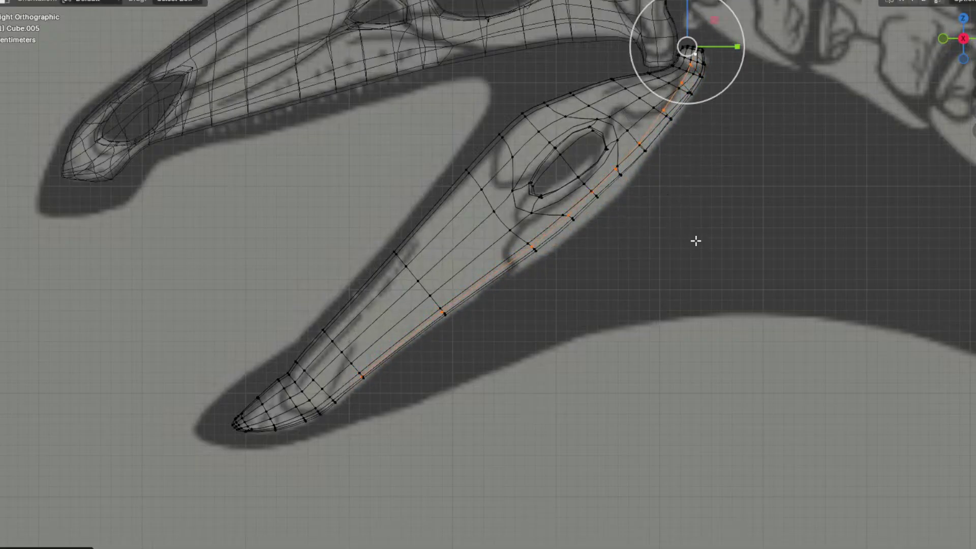
key(r)
click(702, 242)
key(r)
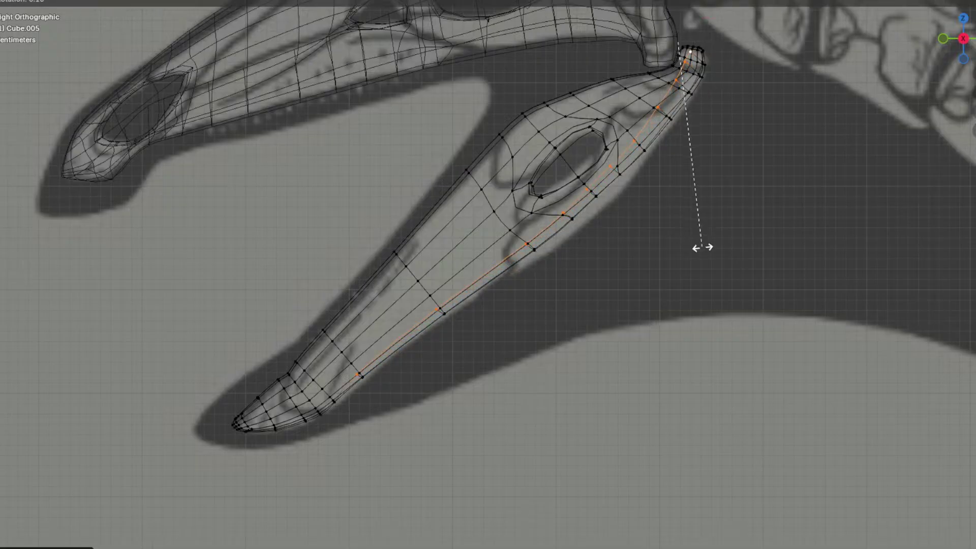
click(707, 243)
Step: Select the two edge lines flanking the underside's centre line and shift them along the X axis
key(shift+z)
shift+middle_drag(665, 266, 671, 240)
click(722, 185)
key(Tab)
middle_drag(723, 185, 474, 145)
key(Tab)
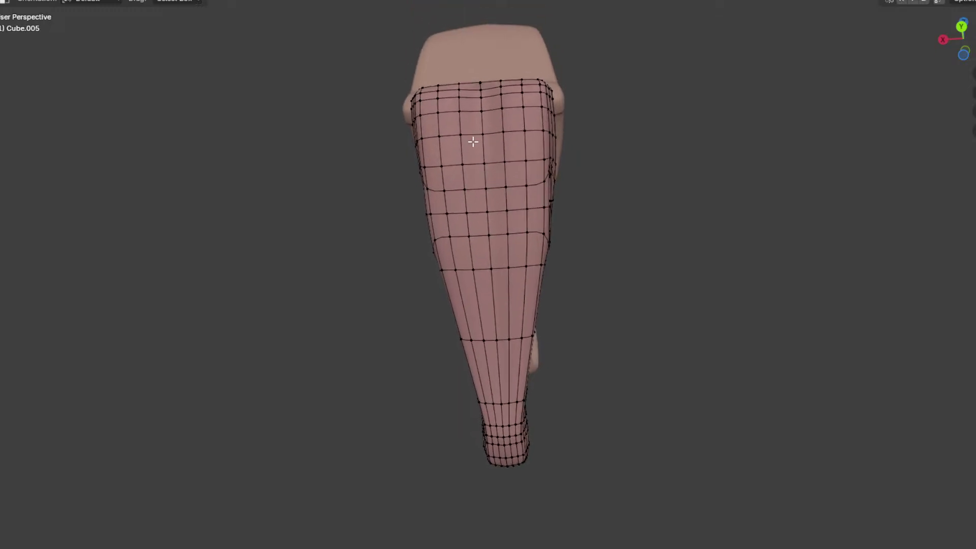
ctrl+click(477, 271)
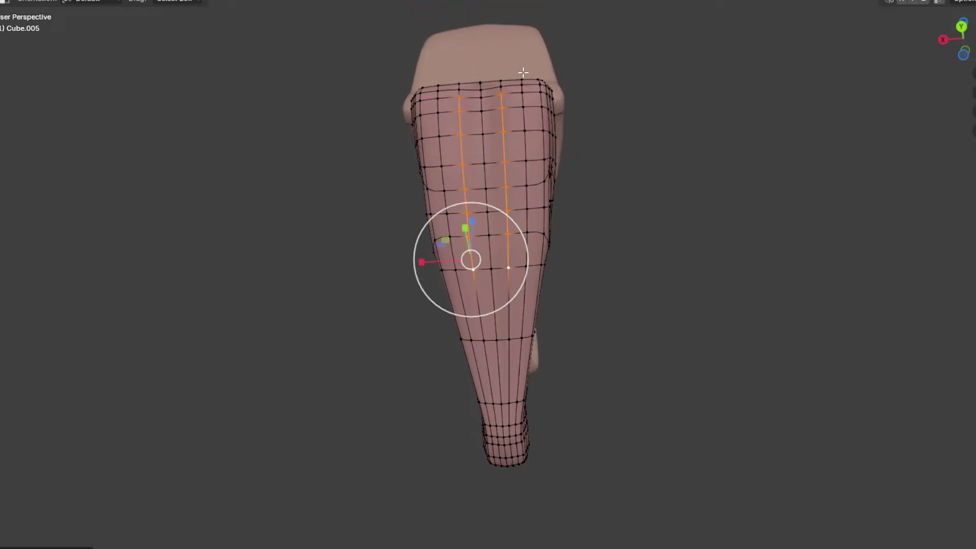
middle_drag(555, 191, 528, 130)
key(g)
key(x)
click(550, 202)
Step: Slide the edge at the rear of the jaw's underside groove to smooth its end
key(Tab)
key(Tab)
click(527, 124)
key(g)
key(g)
click(571, 154)
key(Tab)
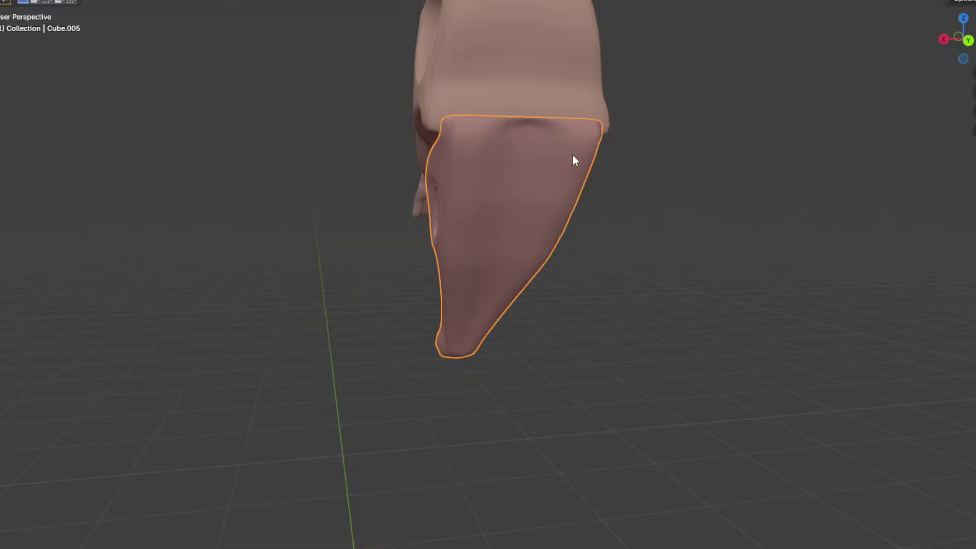
Step: Examine the lower jaw's shape from the rear, front and side
middle_drag(513, 151, 634, 173)
scroll(588, 181, up, 2)
key(Tab)
middle_drag(567, 170, 592, 171)
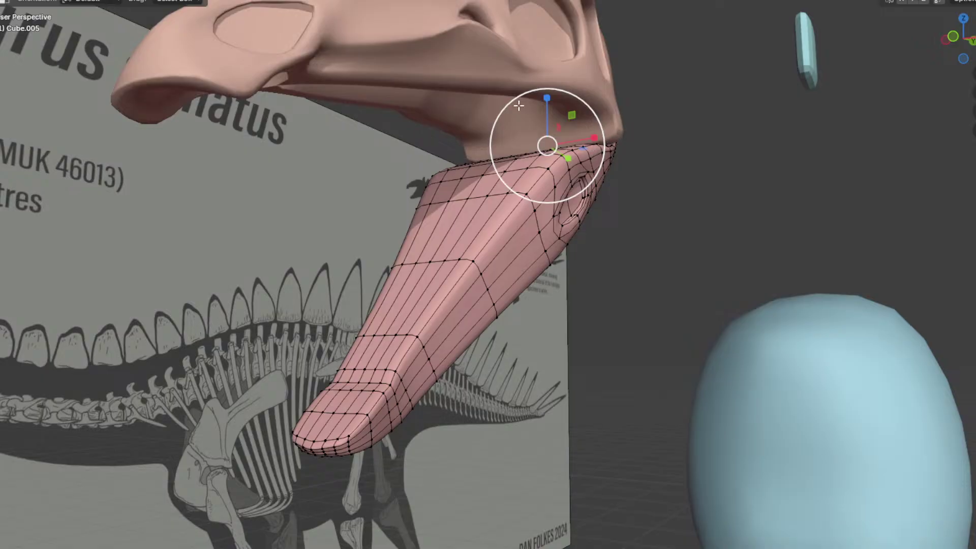
middle_drag(502, 113, 524, 135)
middle_drag(513, 192, 351, 305)
shift+middle_drag(431, 381, 608, 224)
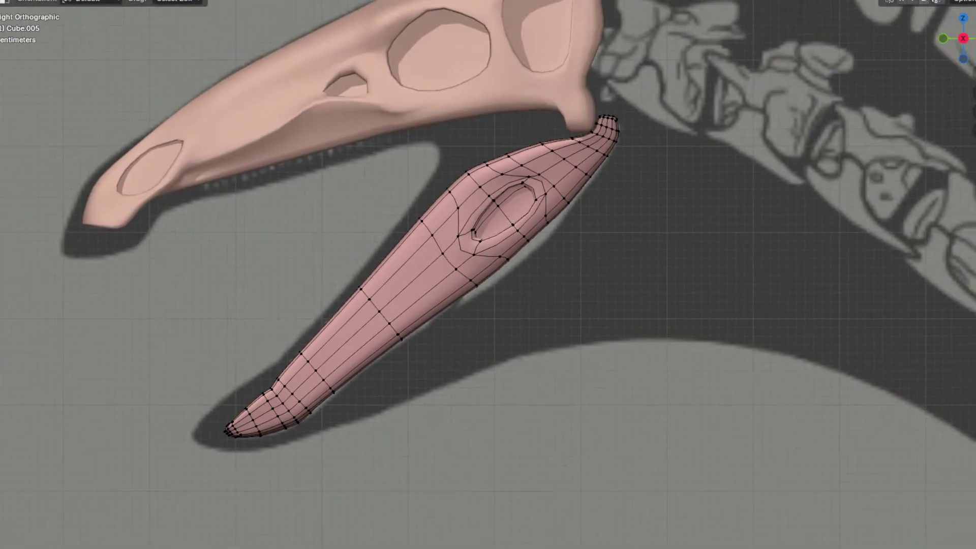
Step: Switch to wireframe and move the lower-edge vertices below the rear of the jaw opening out to the reference outline
click(932, 0)
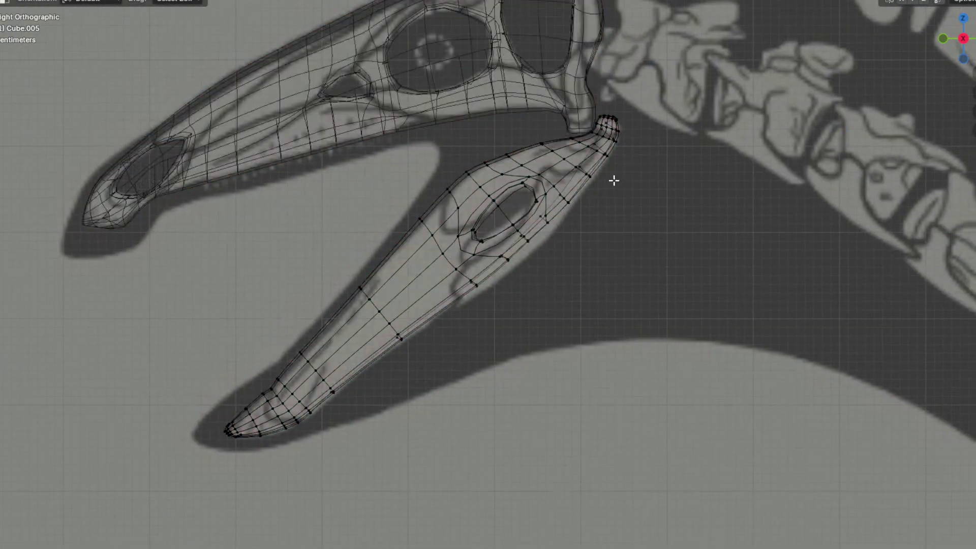
scroll(605, 212, up, 5)
key(c)
click(494, 232)
right_click(511, 254)
key(g)
scroll(541, 276, up, 3)
click(551, 280)
click(639, 238)
shift+middle_drag(638, 234, 520, 346)
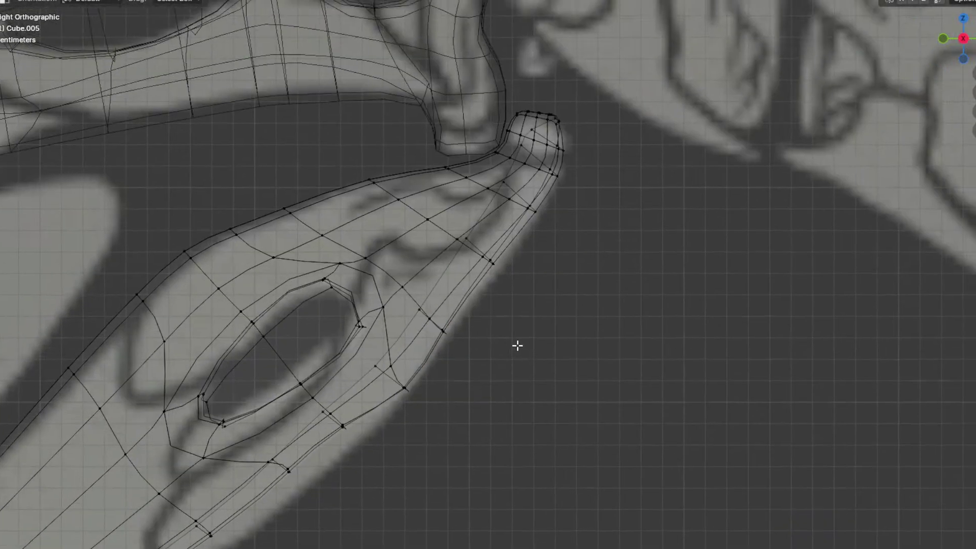
Step: Move the lower-edge vertices between the opening and the jaw joint outward with proportional editing
drag(473, 338, 509, 277)
drag(539, 248, 544, 224)
key(g)
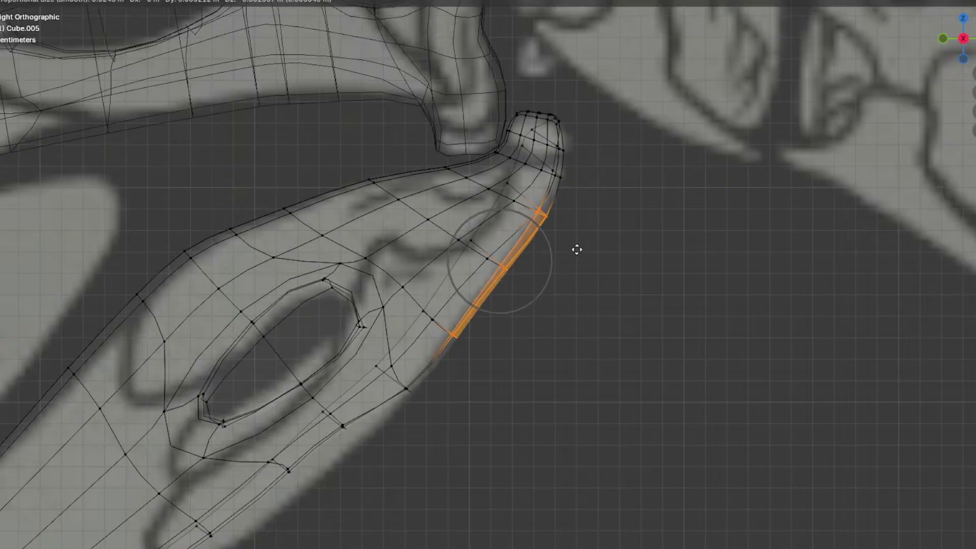
click(578, 249)
click(622, 263)
Step: Pull the back of the jaw joint outward and deepen the notch in front of it to match the reference
shift+middle_drag(612, 239, 586, 312)
scroll(578, 237, up, 2)
shift+middle_drag(578, 237, 557, 299)
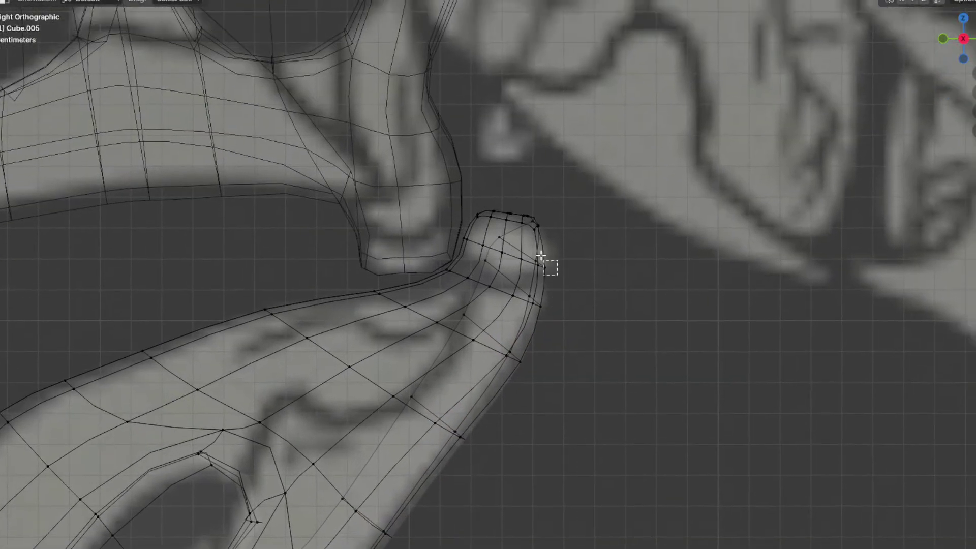
click(543, 261)
key(g)
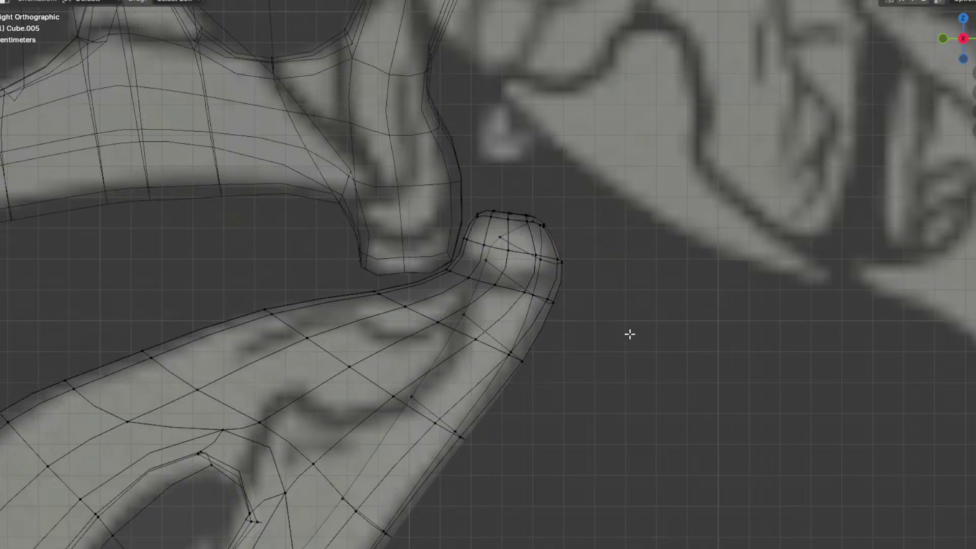
click(444, 267)
key(g)
click(475, 292)
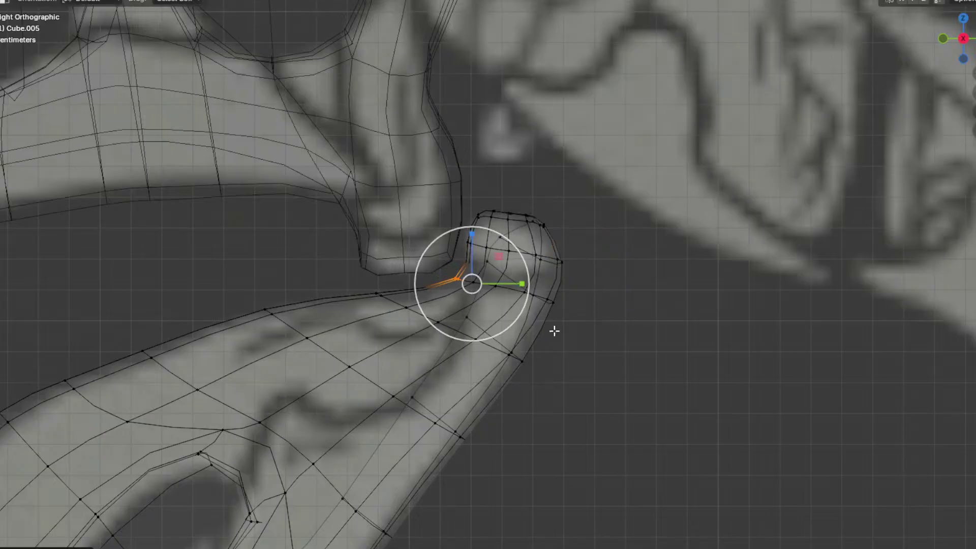
Step: Move the lower-edge vertices beneath the jaw opening outward to the reference's lower outline
scroll(539, 376, down, 5)
shift+middle_drag(508, 456, 588, 382)
scroll(584, 346, up, 3)
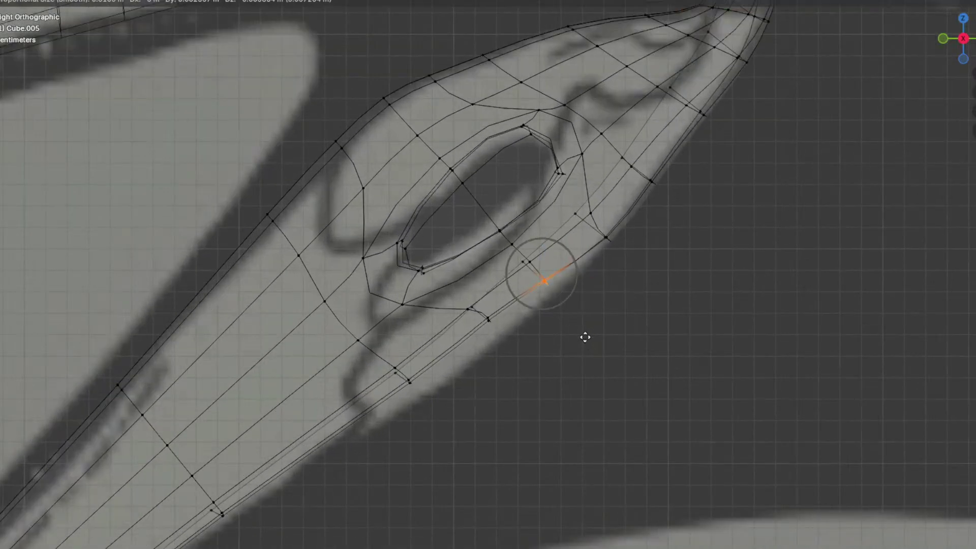
click(595, 358)
drag(481, 312, 482, 313)
key(g)
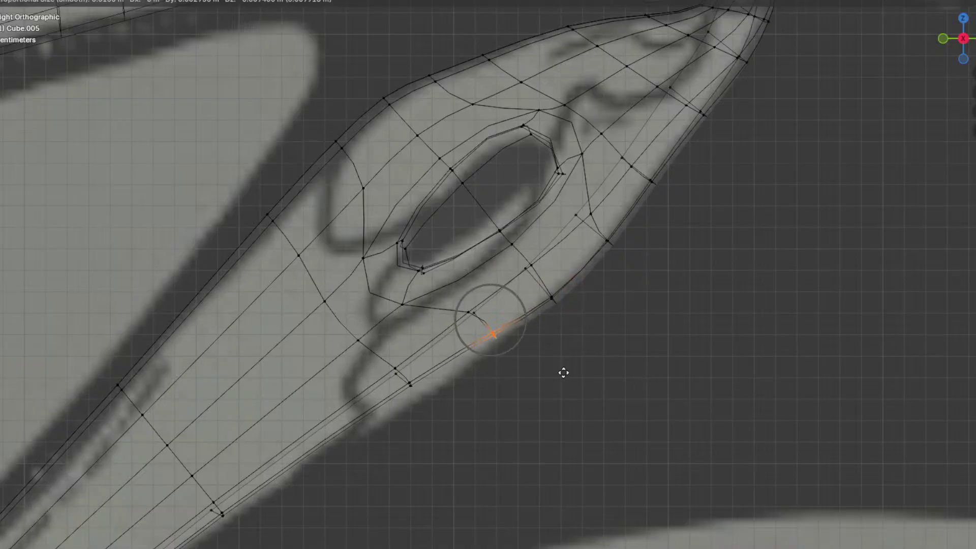
click(579, 379)
drag(568, 311, 543, 288)
key(g)
click(638, 324)
Step: Move the lower-edge vertices just ahead of the jaw opening down to the reference outline
shift+middle_drag(454, 426, 565, 371)
key(c)
drag(554, 366, 532, 351)
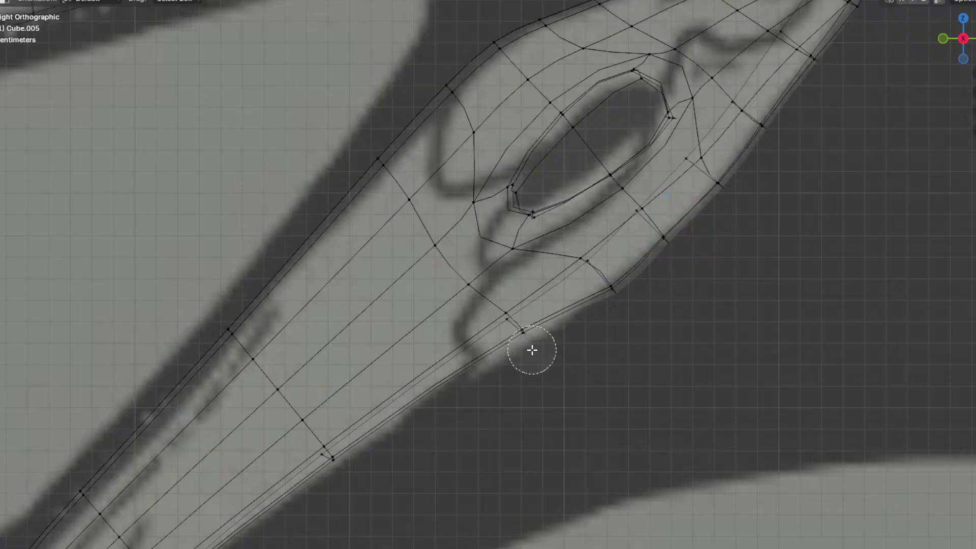
key(g)
click(572, 410)
Step: Select the lower-edge vertices behind the jaw tip and move them to follow the reference's chin outline
scroll(656, 410, down, 4)
key(a)
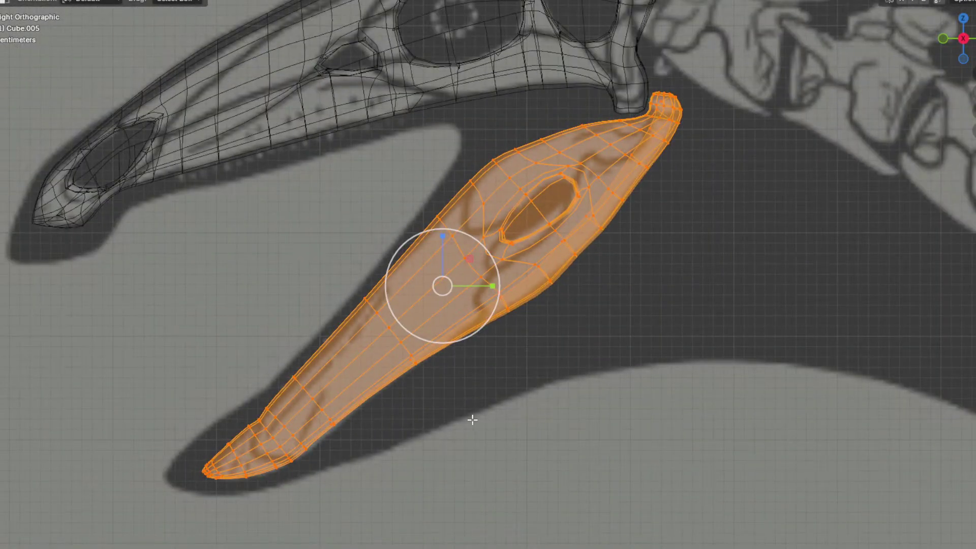
shift+middle_drag(423, 468, 526, 364)
scroll(526, 364, up, 5)
shift+middle_drag(382, 455, 562, 314)
key(alt+a)
key(c)
click(541, 265)
click(478, 318)
drag(476, 320, 404, 364)
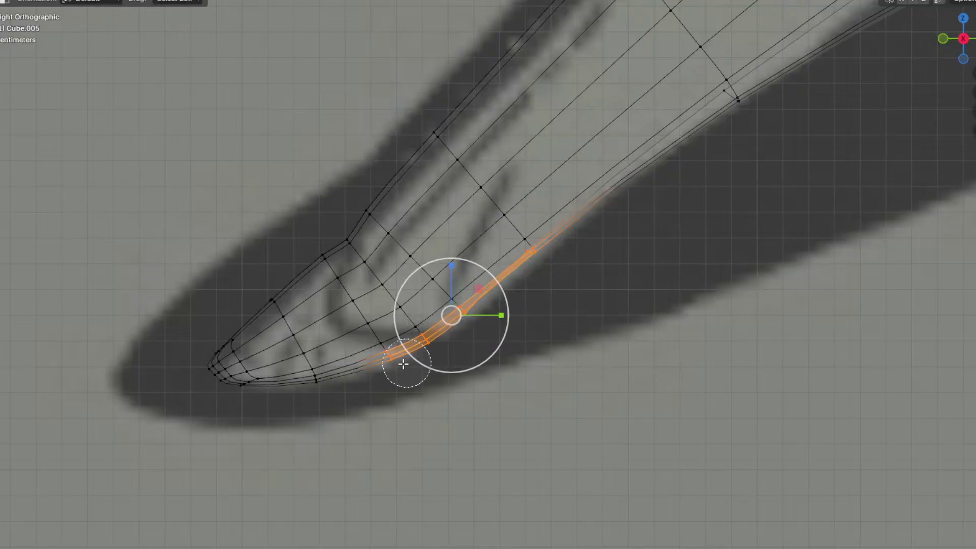
key(g)
click(609, 380)
Step: Adjust the vertices along the underside of the jaw tip to refine its lower outline
key(a)
shift+middle_drag(384, 411, 515, 375)
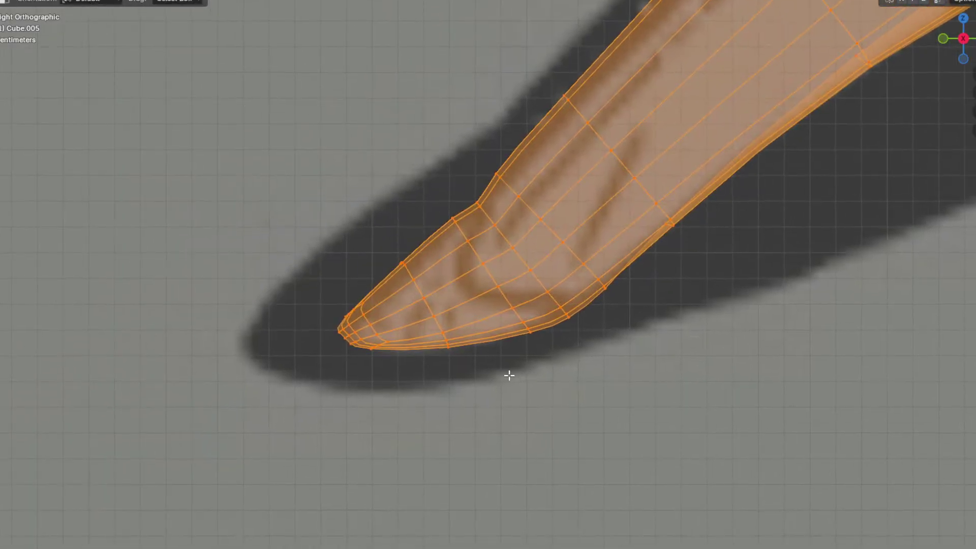
scroll(509, 373, up, 1)
key(alt+a)
key(c)
click(436, 368)
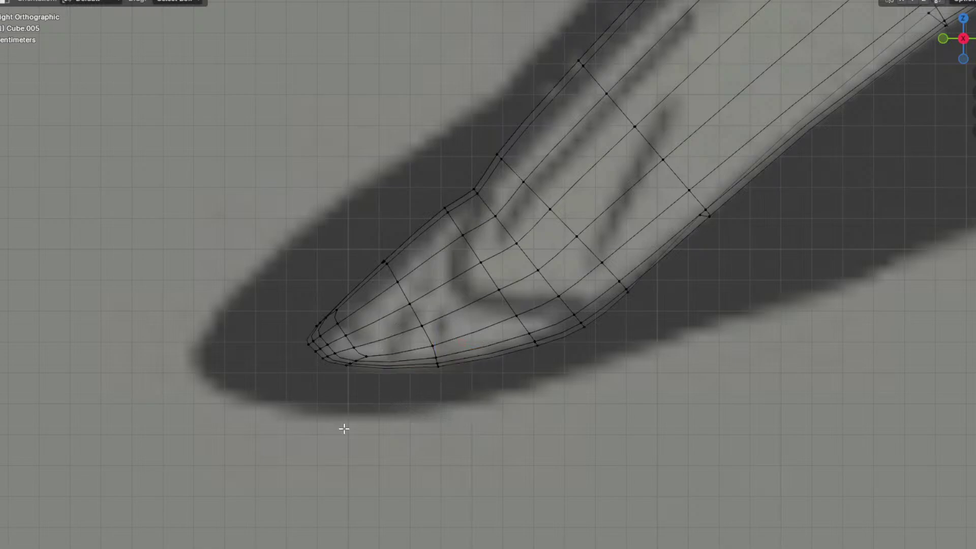
key(c)
click(337, 362)
key(g)
key(g)
click(425, 391)
key(alt+a)
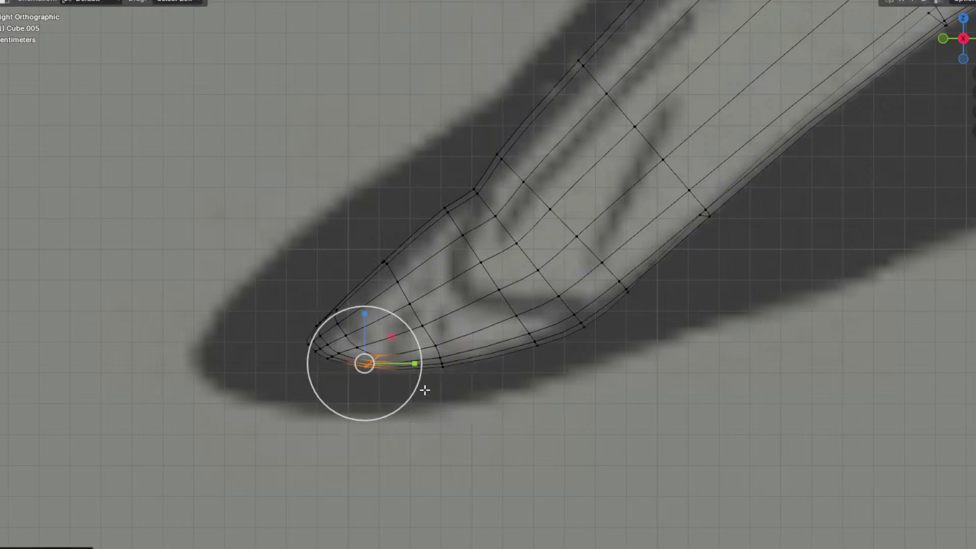
Step: Select the upper faces of the jaw tip and move them down and back with proportional editing
key(c)
mouse_move(318, 313)
mouse_down()
mouse_move(460, 218)
mouse_move(523, 239)
mouse_up()
key(g)
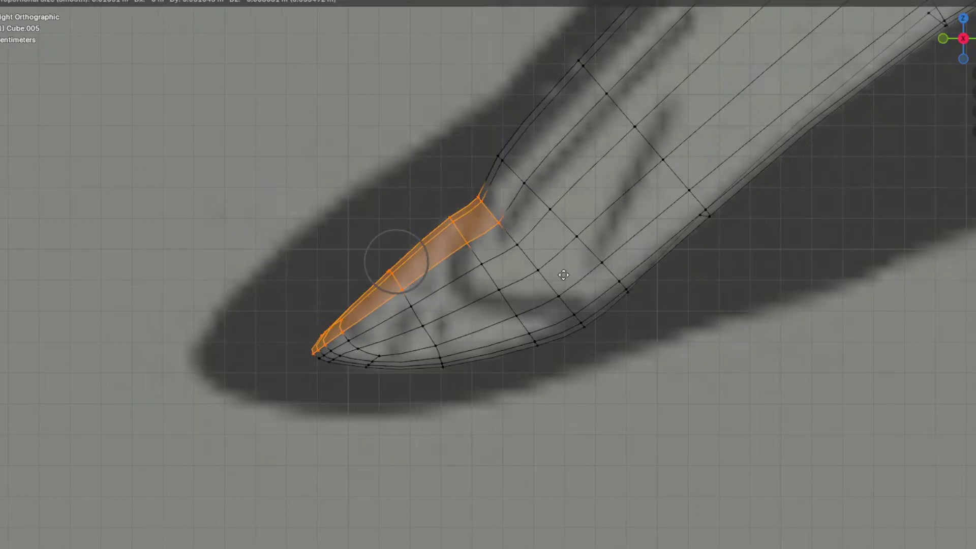
click(564, 276)
scroll(633, 224, down, 3)
shift+middle_drag(682, 200, 588, 325)
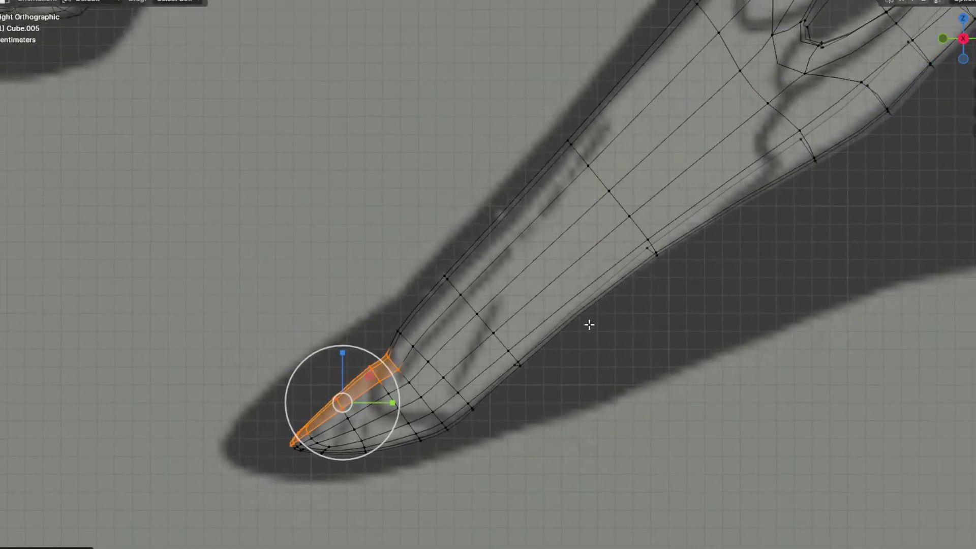
Step: Turn off X-ray display and move a selected edge path along the lower jaw's underside with proportional editing
scroll(592, 322, down, 1)
key(alt+a)
key(Tab)
scroll(625, 281, down, 2)
click(938, 1)
shift+middle_drag(582, 205, 509, 257)
mouse_move(508, 257)
middle_down()
mouse_move(628, 212)
mouse_move(560, 227)
middle_up()
key(Tab)
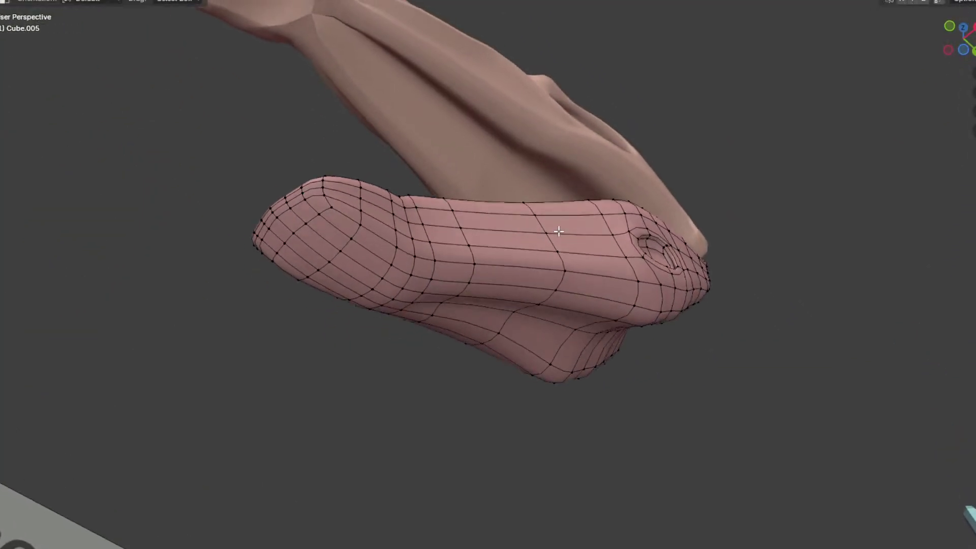
alt+click(566, 270)
click(449, 278)
ctrl+click(622, 290)
middle_drag(610, 296, 604, 282)
key(g)
middle_drag(604, 283, 549, 356)
click(600, 279)
Step: Select the lengthwise edge path along the jaw's upper inner surface and lower it into the jaw in the right view
key(Tab)
key(Tab)
click(418, 434)
middle_drag(524, 314, 511, 364)
ctrl+click(491, 195)
middle_drag(583, 218, 499, 272)
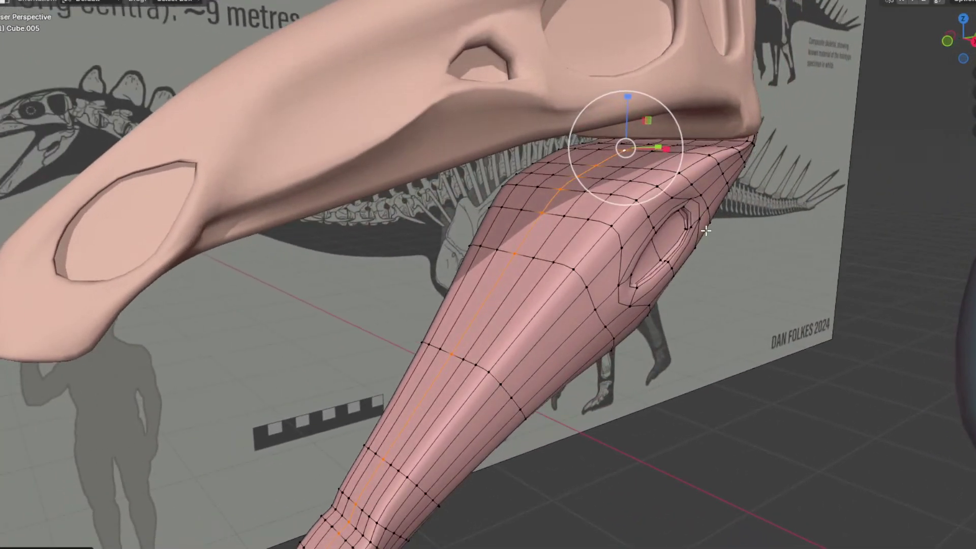
key(KP_3)
scroll(610, 255, down, 5)
key(alt+z)
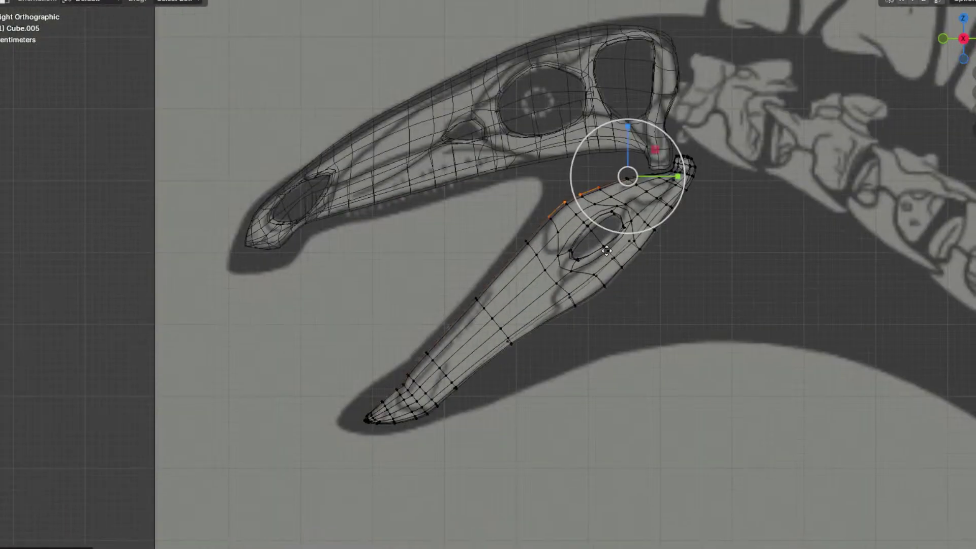
key(g)
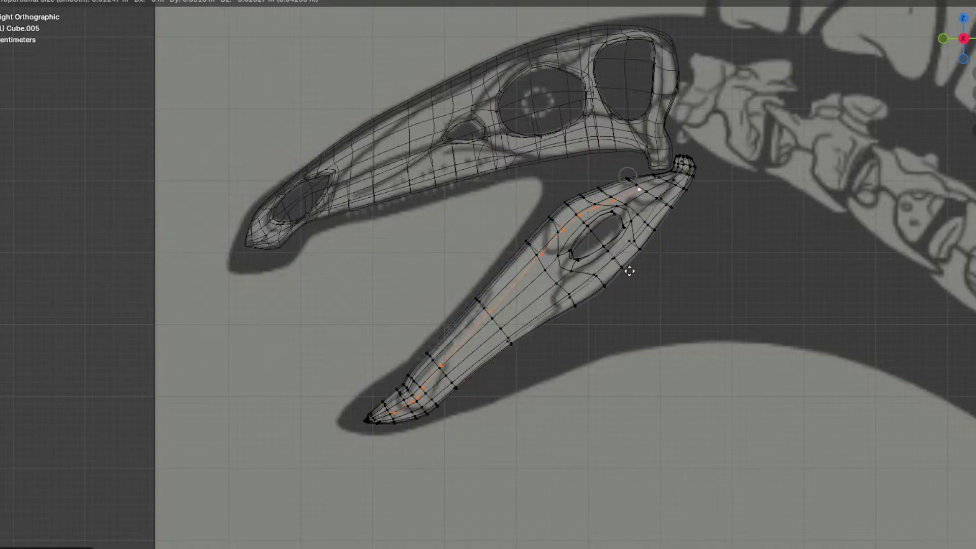
click(631, 273)
Step: Rotate and reposition the inner jaw edge path to follow the slope of the jaw, and turn X-ray off
key(r)
click(678, 308)
key(g)
click(685, 315)
key(r)
click(680, 316)
mouse_move(697, 271)
shift+middle_down()
mouse_move(571, 298)
mouse_move(486, 350)
shift+middle_up()
key(alt+z)
Step: Select the lengthwise edge path on the jaw's upper surface, shift it along X, rotate it and scale it along X
click(466, 390)
middle_drag(495, 234, 592, 327)
ctrl+click(499, 196)
key(g)
key(x)
click(542, 251)
key(r)
click(585, 345)
key(s)
key(x)
click(594, 342)
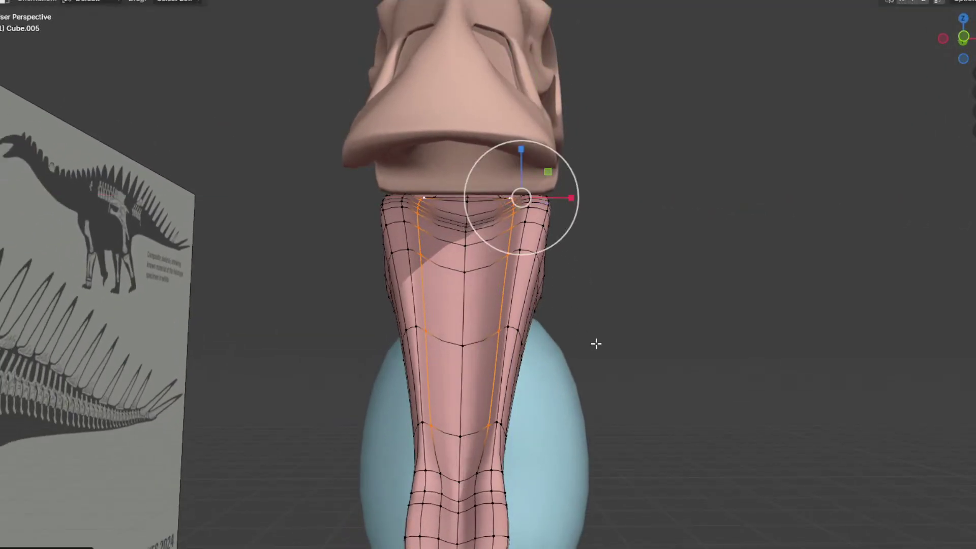
Step: Rotate the selected upper jaw edge path further to refine its angle and finish editing the mesh
key(r)
click(581, 318)
key(r)
click(673, 320)
key(Tab)
middle_drag(672, 320, 709, 296)
scroll(727, 325, down, 8)
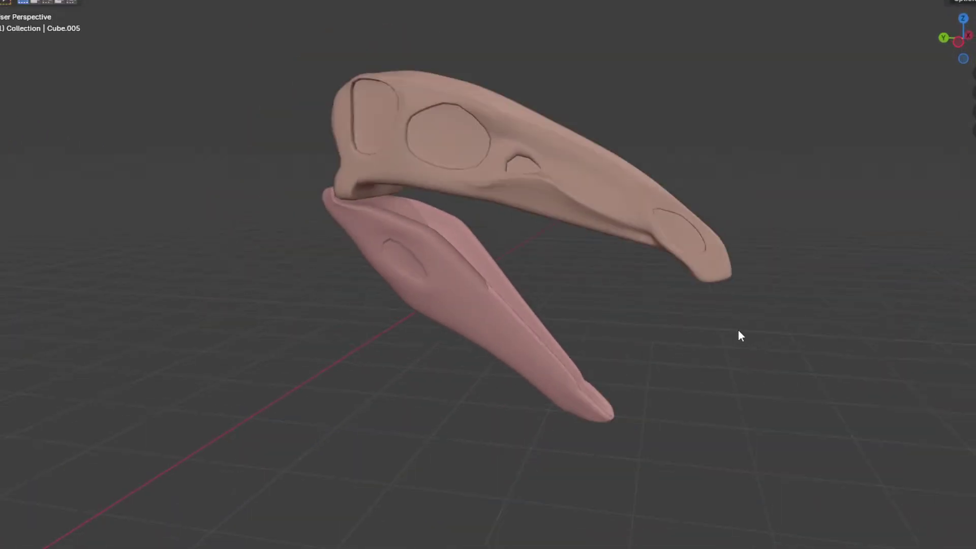
middle_drag(740, 349, 487, 324)
Step: Move the vertex at the jaw's rear upper corner outward along X with proportional editing to match the skull's width
key(Tab)
scroll(487, 324, up, 3)
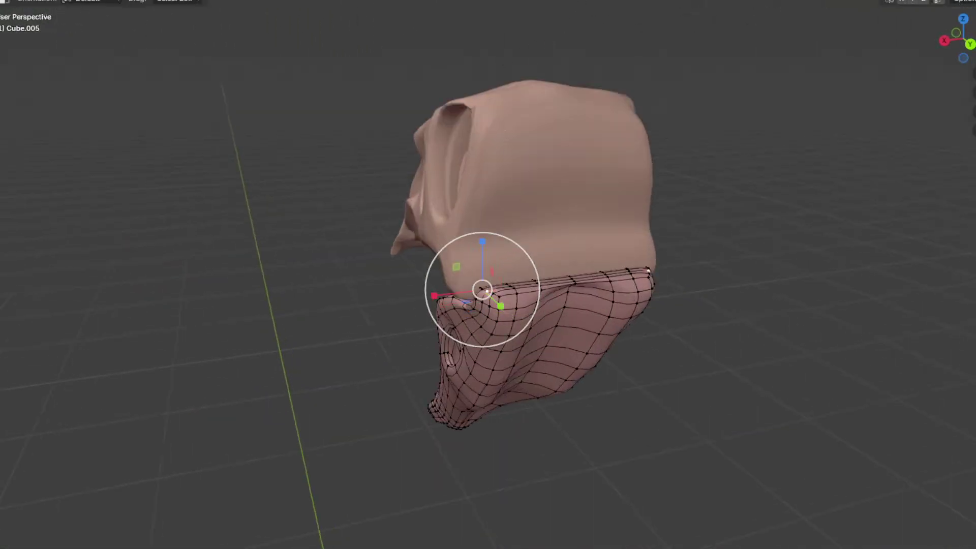
middle_drag(569, 193, 589, 200)
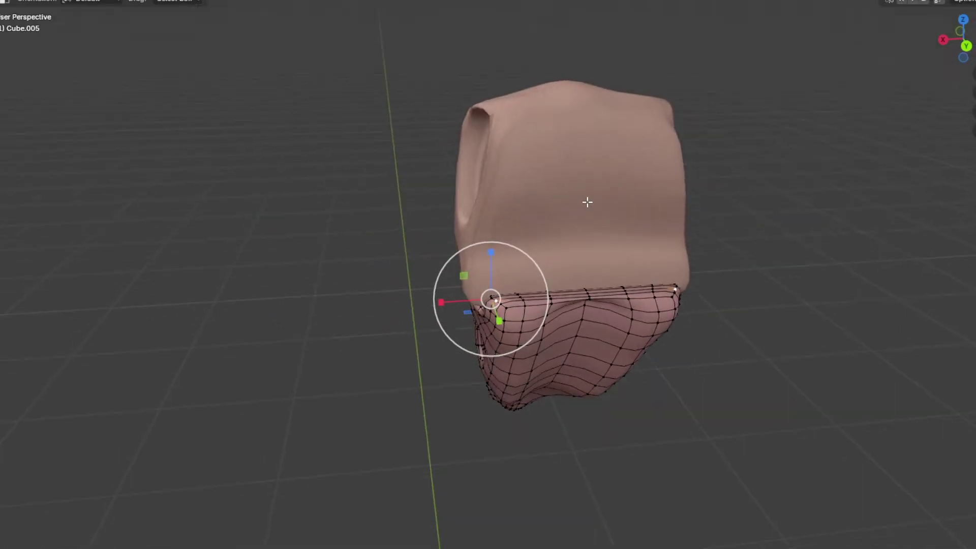
key(g)
key(x)
scroll(574, 204, down, 19)
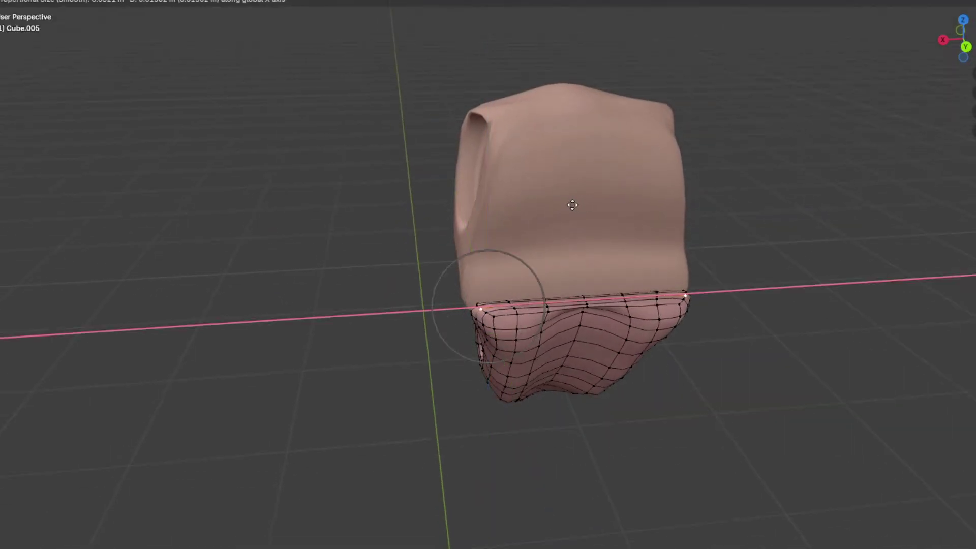
click(570, 204)
middle_drag(544, 227, 548, 228)
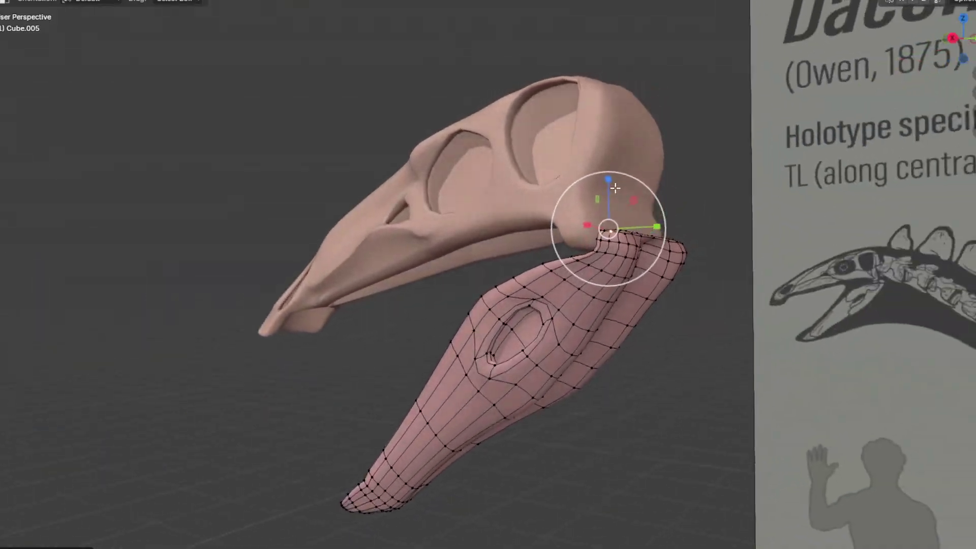
Step: Examine the skull and lower jaw together from several angles and in the right view
key(Tab)
scroll(629, 184, up, 6)
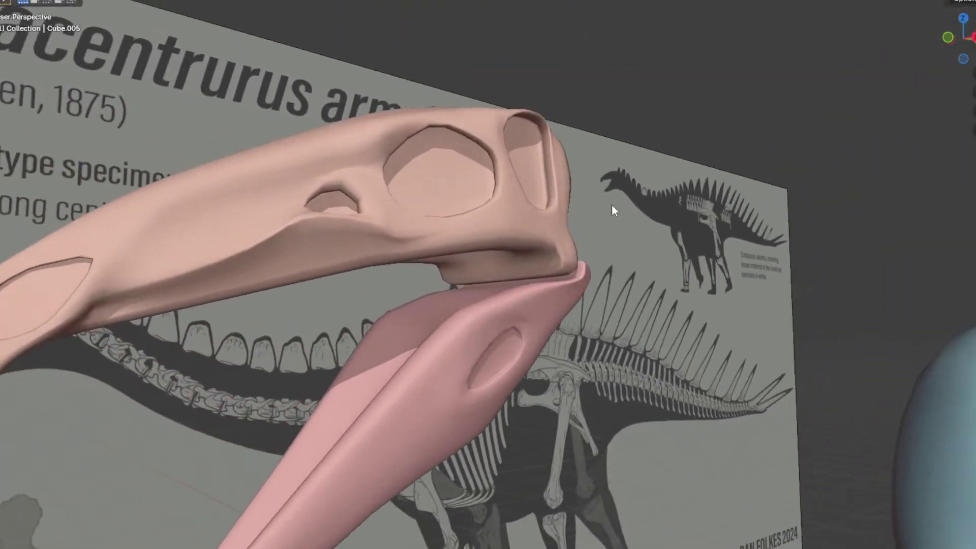
middle_drag(611, 203, 796, 218)
scroll(586, 297, down, 5)
middle_drag(588, 299, 372, 288)
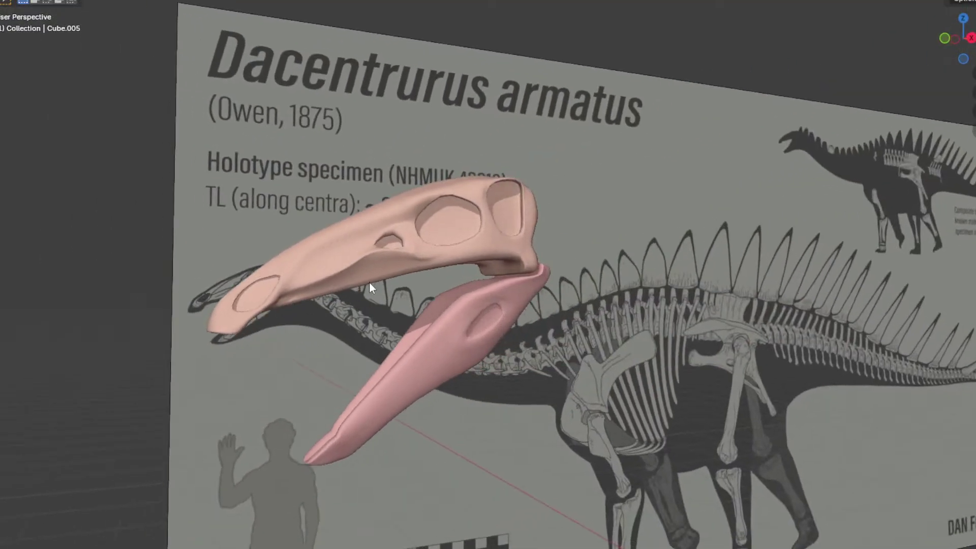
middle_drag(369, 282, 551, 289)
key(KP_3)
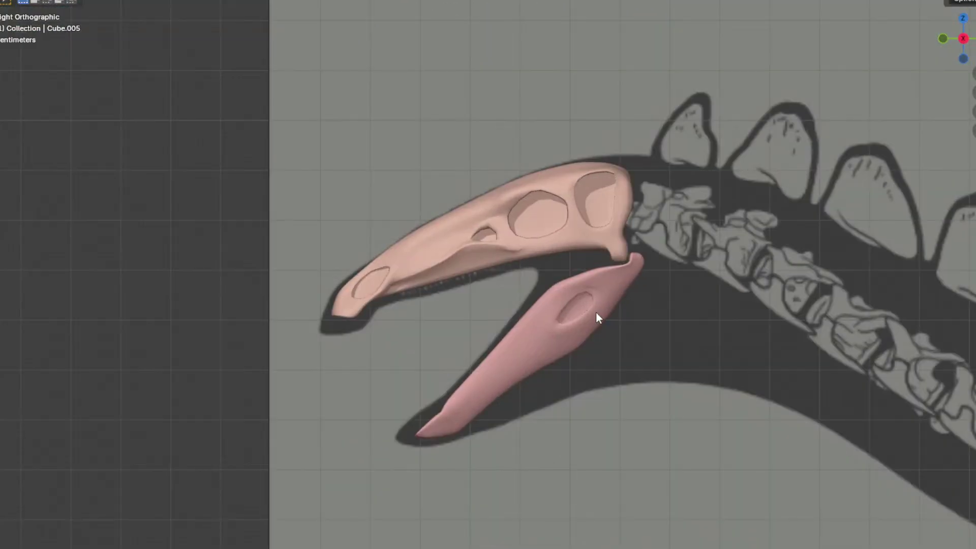
Step: Show the hidden neck, body and tail again and frame the whole model in the right view
scroll(583, 328, down, 2)
scroll(584, 333, down, 5)
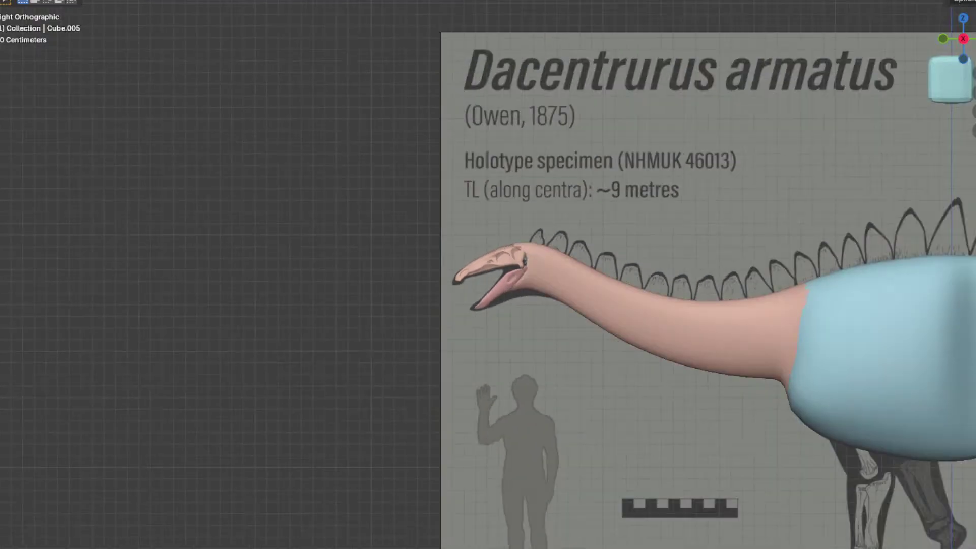
scroll(732, 202, down, 3)
shift+middle_drag(731, 203, 605, 168)
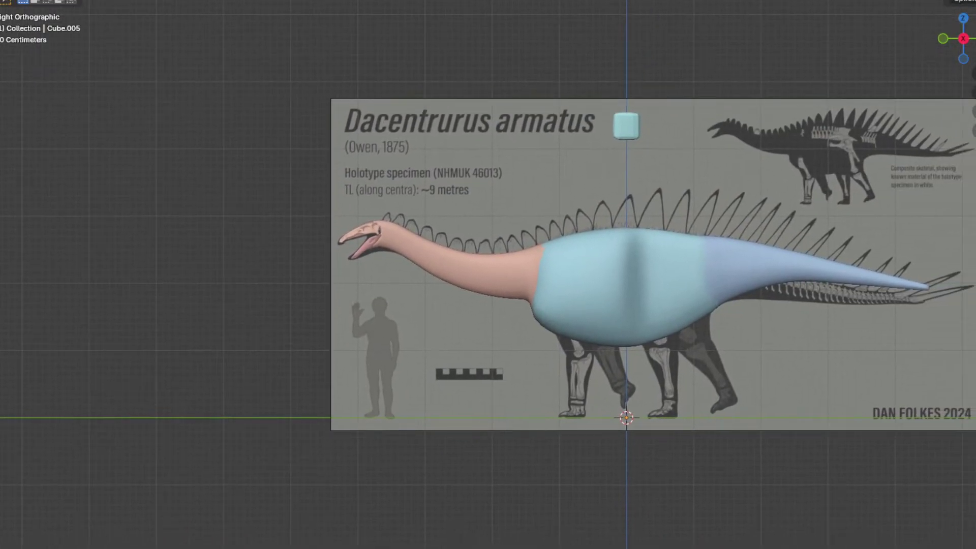
mouse_move(328, 173)
middle_down()
mouse_move(382, 213)
mouse_move(532, 164)
mouse_move(317, 158)
middle_up()
key(KP_3)
Step: Save the project with Save As and save the file once more
click(17, 0)
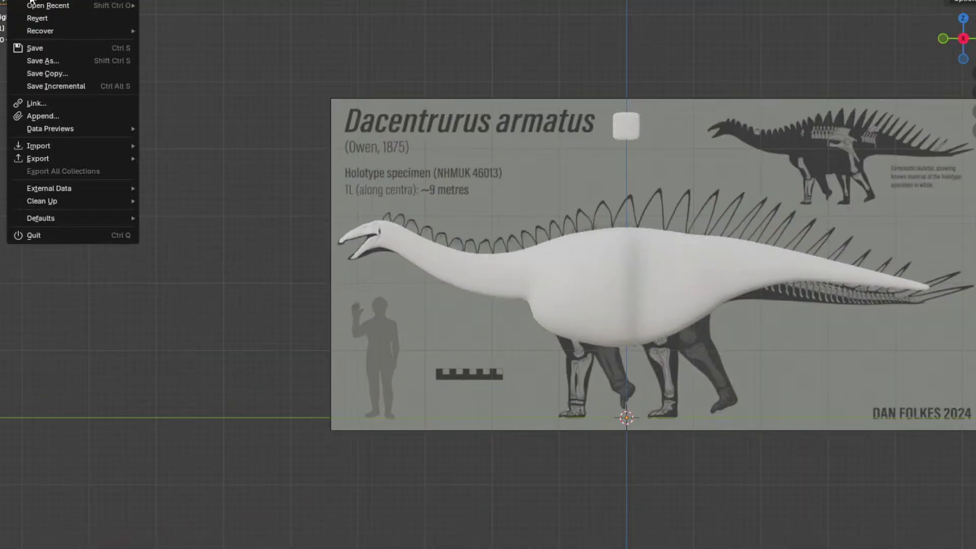
click(43, 57)
click(898, 459)
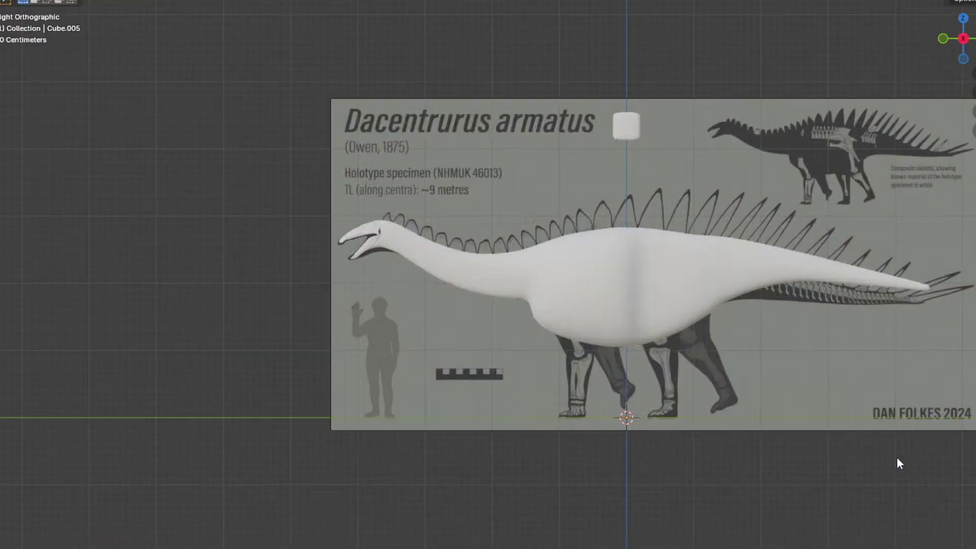
click(17, 0)
click(33, 46)
Step: Switch to a see-through display, duplicate the spare cube onto the hip region and separate the copy into its own object
shift+middle_drag(686, 114, 569, 116)
click(946, 0)
click(934, 0)
click(514, 138)
drag(510, 128, 573, 260)
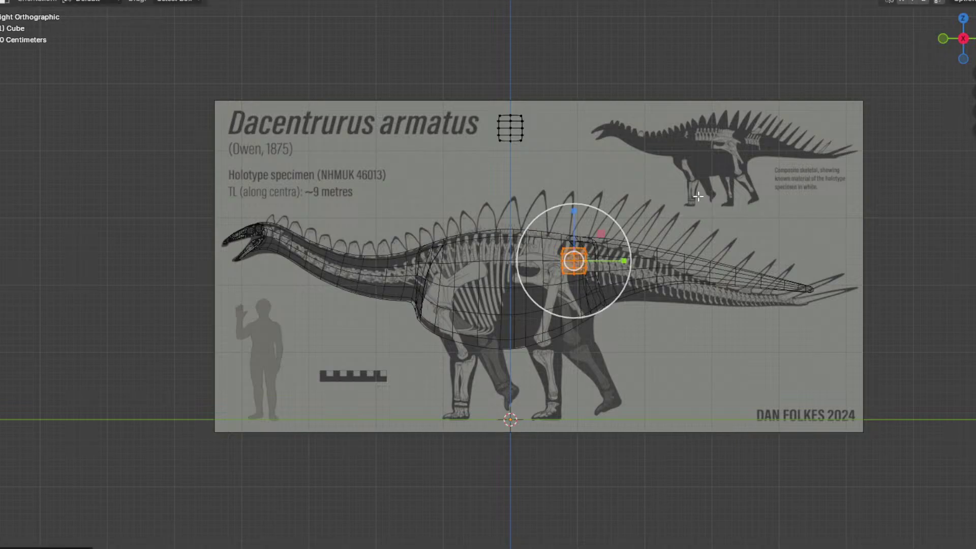
key(p)
click(698, 199)
Step: Open the separated hip cube for mesh editing and select all of its geometry
scroll(946, 246, up, 2)
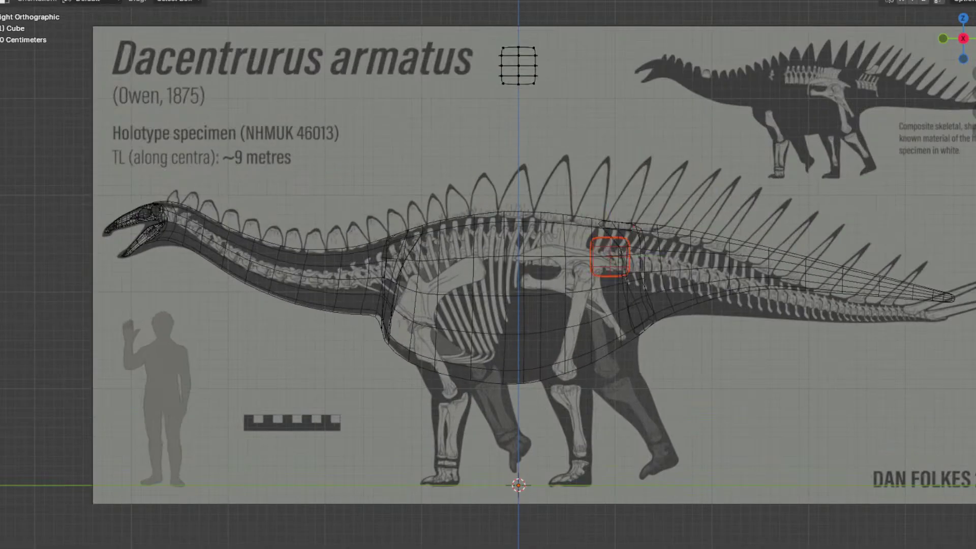
key(Tab)
click(627, 258)
click(626, 258)
click(627, 258)
key(Tab)
key(a)
scroll(753, 239, up, 3)
shift+middle_drag(770, 234, 681, 243)
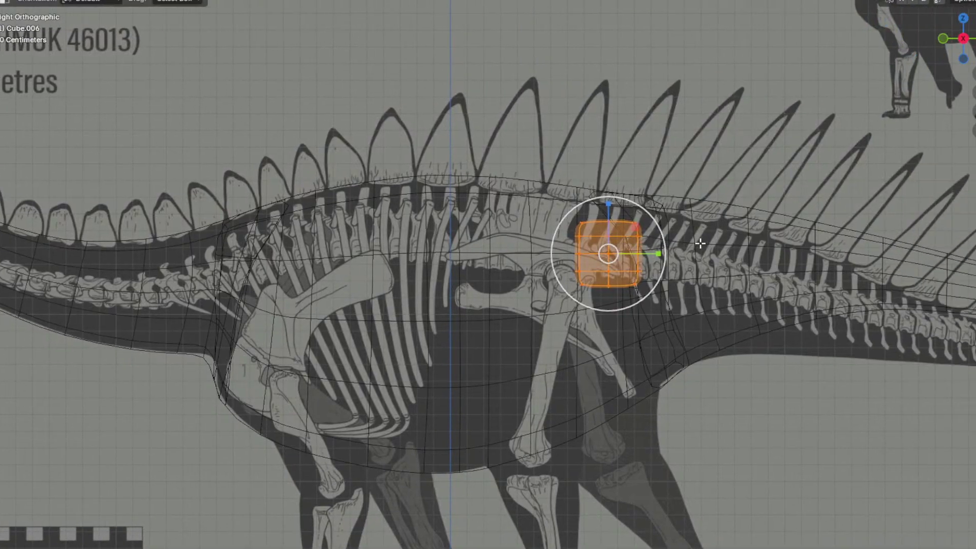
Step: Try to move the cube forward over the ilium and flatten it vertically
scroll(763, 242, up, 3)
key(g)
click(645, 237)
drag(553, 186, 552, 223)
scroll(616, 222, up, 2)
Step: Try adding a loop cut on either side of the flattened cube's middle and shifting it to the ilium's front end
key(ctrl+r)
double_click(617, 235)
key(ctrl+r)
double_click(549, 233)
key(a)
key(g)
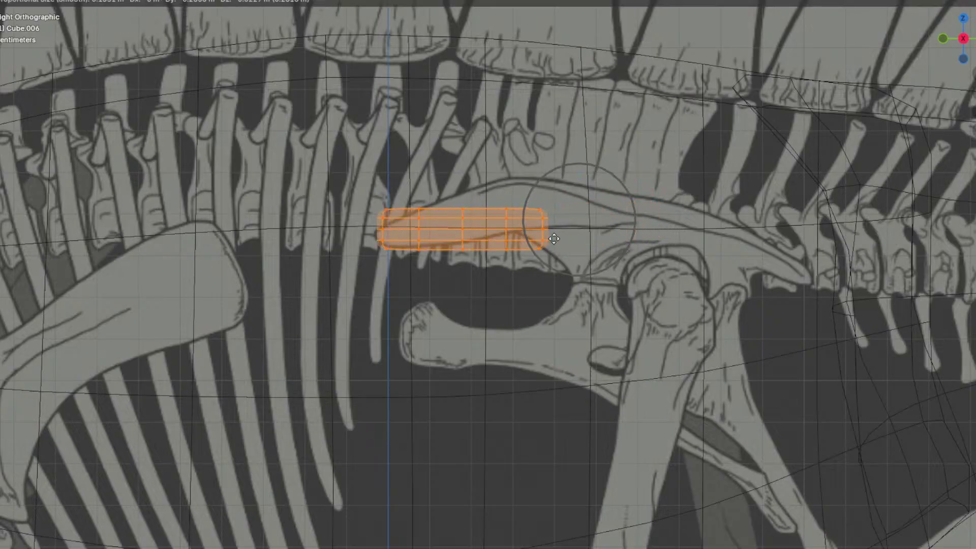
click(554, 239)
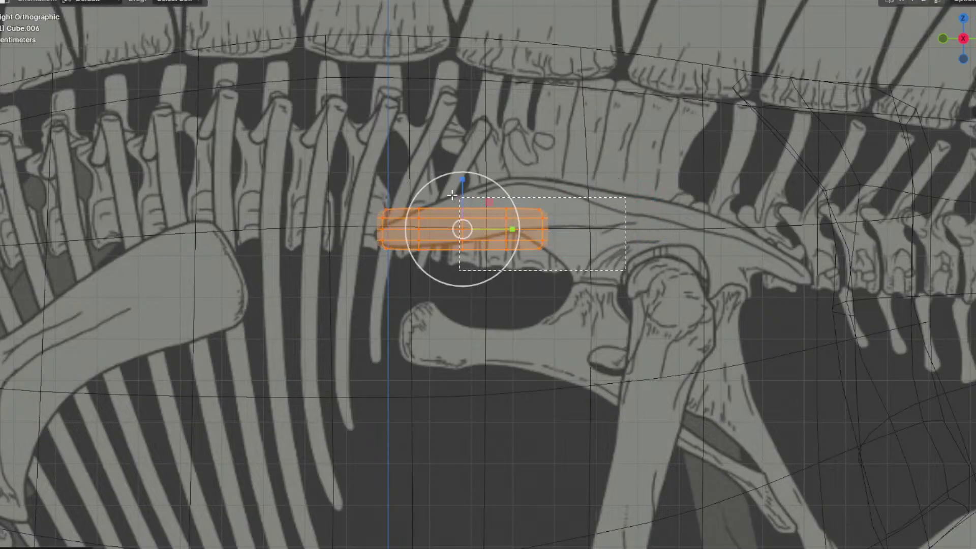
drag(455, 197, 458, 198)
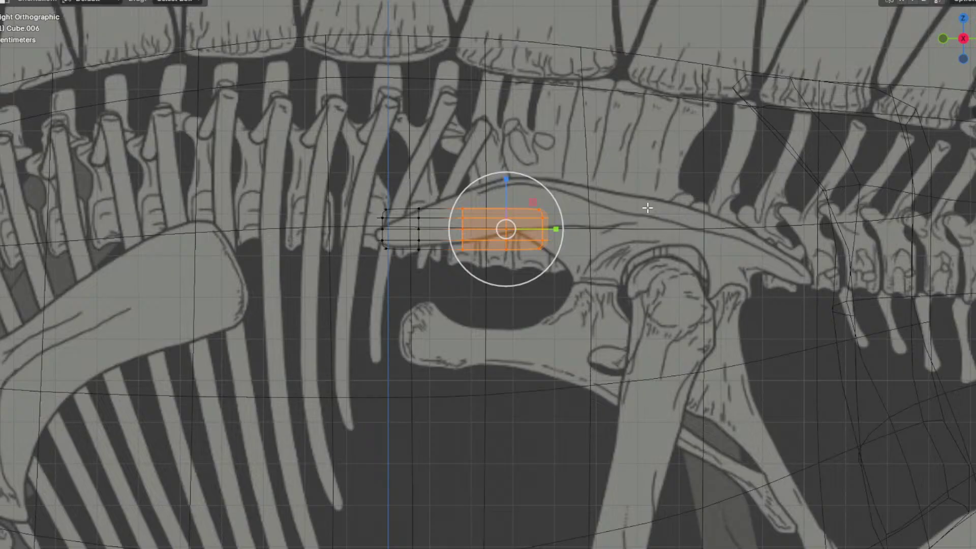
Step: Undo the cube's loop cuts, flattening and moves
key(ctrl+z)
key(ctrl+z)
key(ctrl+z)
key(ctrl+z)
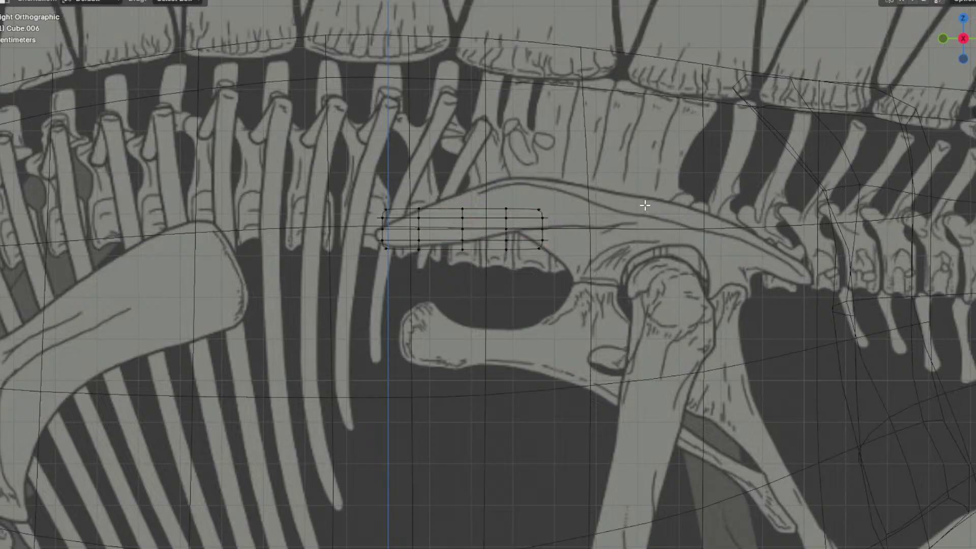
key(ctrl+shift+z)
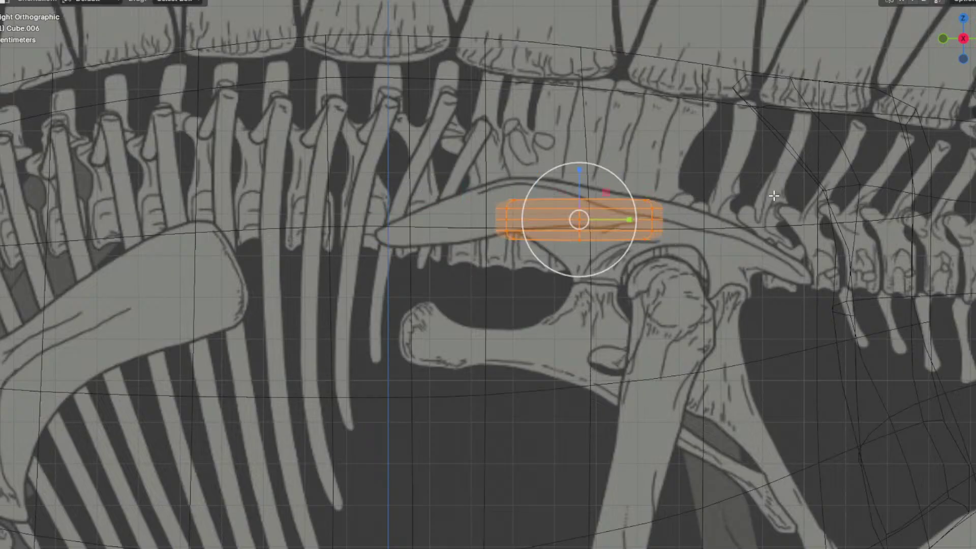
key(ctrl+z)
key(ctrl+z)
Step: Rotate the whole cube by exactly 90° in the side view
key(r)
click(344, 380)
click(77, 547)
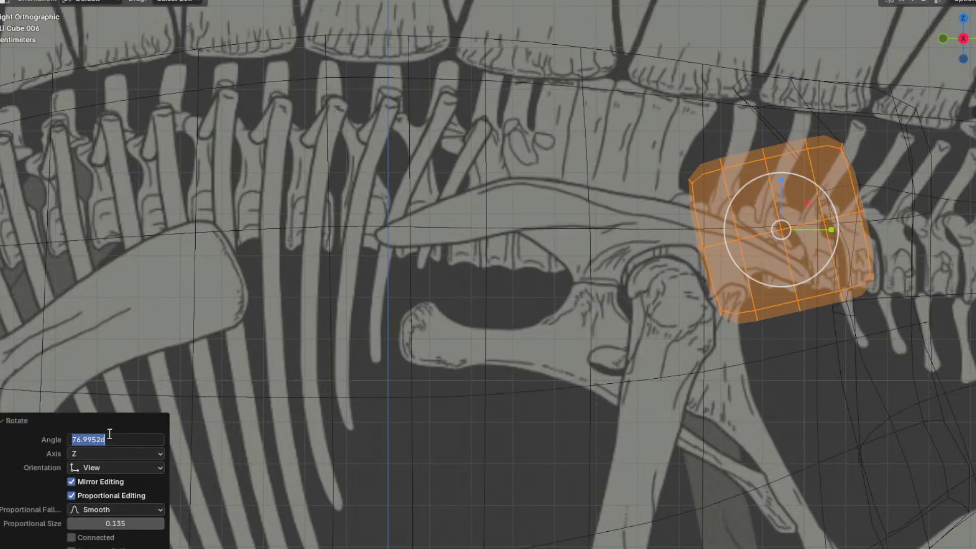
key(Return)
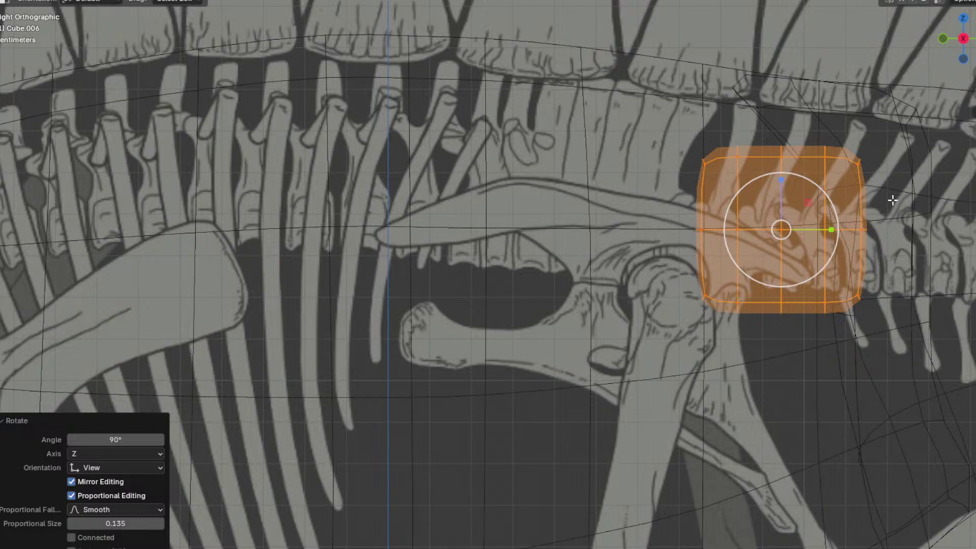
Step: Move the cube forward along Y, flatten it vertically and place it over the ilium's front end
shift+middle_drag(893, 200, 848, 202)
key(g)
key(y)
click(569, 194)
drag(465, 188, 464, 217)
key(g)
click(407, 223)
Step: Select the rear sections of the flattened cube and move them back in stages to stretch it along the ilium
drag(552, 280, 454, 225)
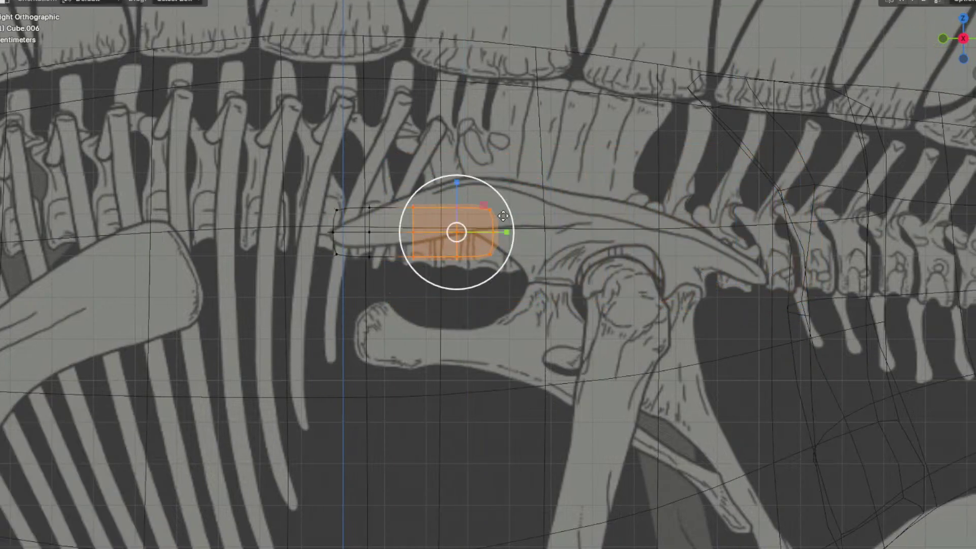
key(g)
click(685, 216)
key(g)
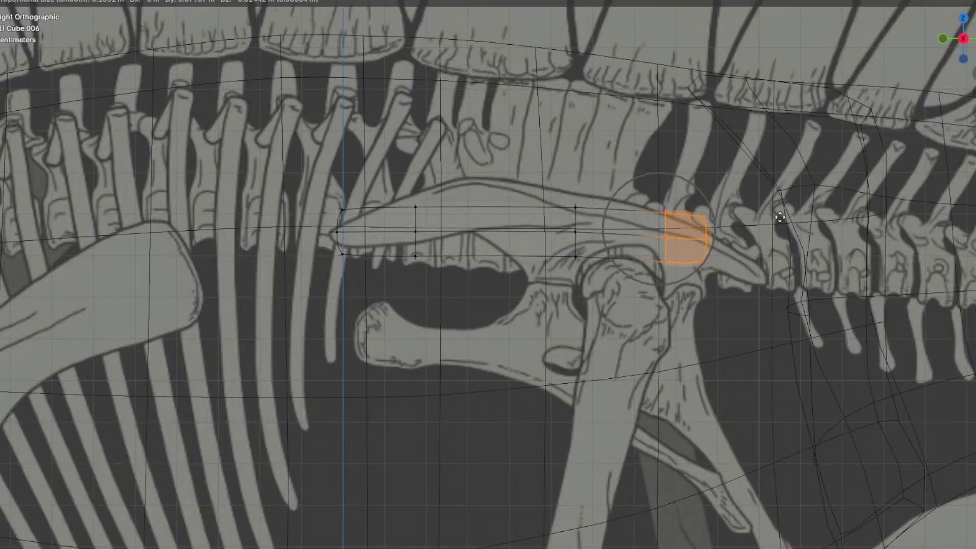
click(796, 223)
Step: Scale the rear end to about 0.44 on Z, rotate it downward and move it onto the ilium's rear tip
drag(725, 208, 725, 230)
key(r)
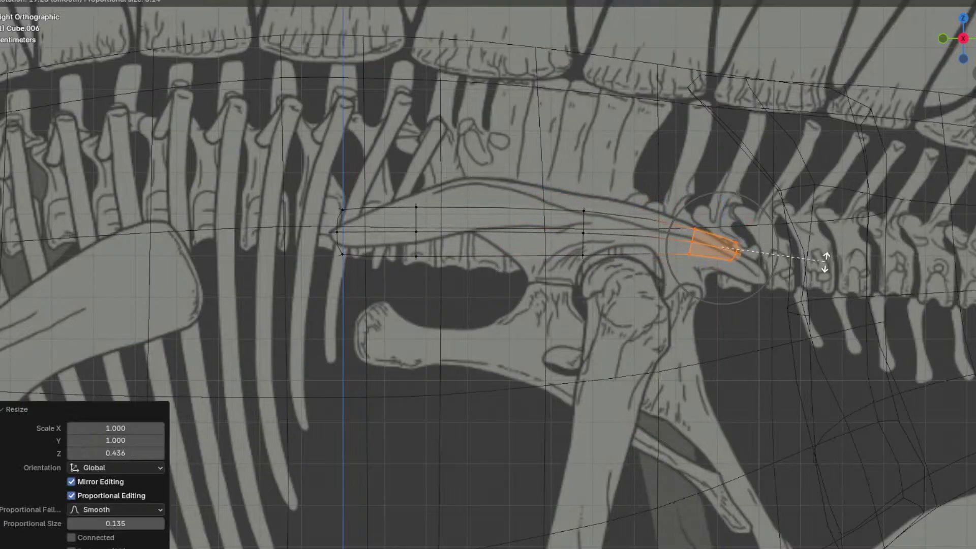
click(838, 295)
key(g)
click(856, 315)
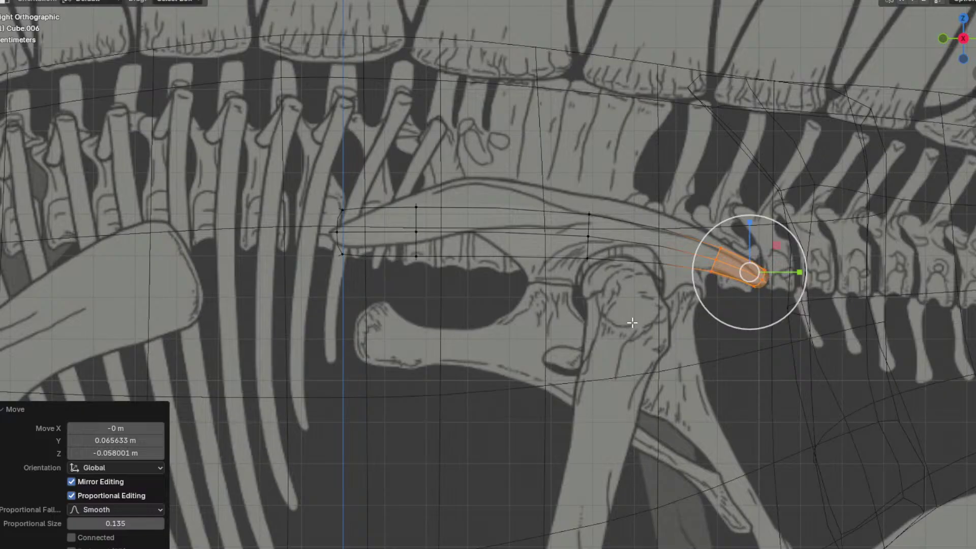
Step: Select the front end sections and scale them to about 0.46 along Z to fit the ilium's narrow front
drag(304, 200, 362, 194)
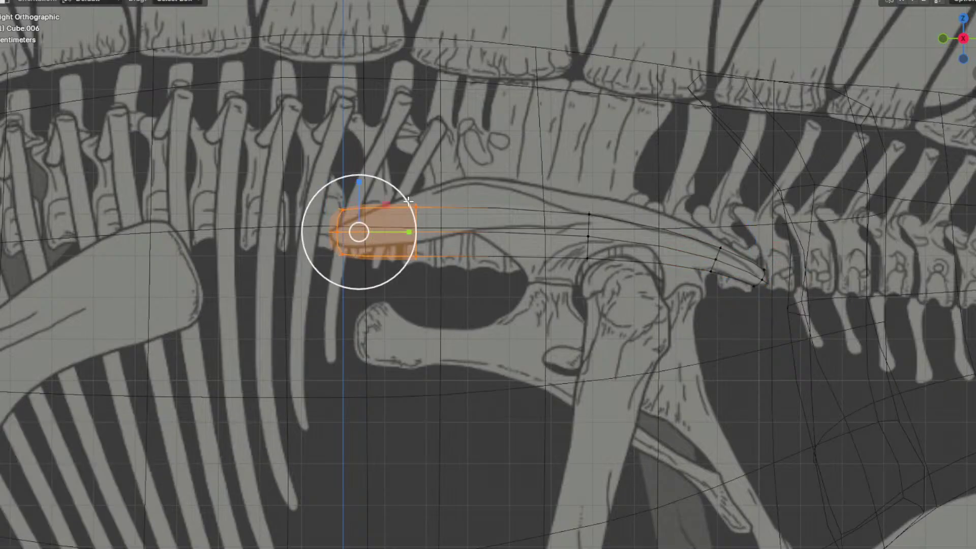
key(s)
key(z)
click(360, 216)
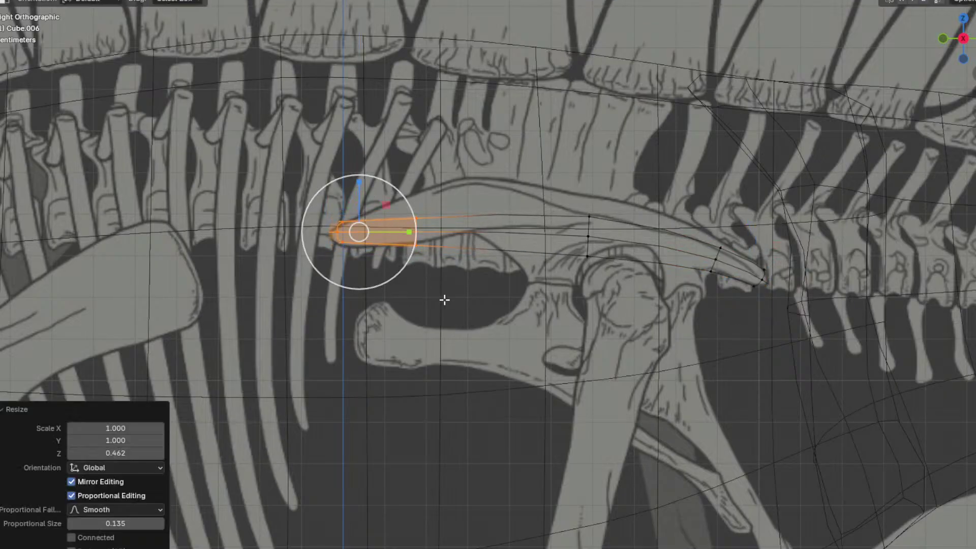
Step: Move the middle section up to the ilium's curve and adjust the sections near both ends to its outline
click(447, 303)
drag(635, 302, 634, 299)
key(g)
click(626, 262)
key(a)
click(651, 314)
click(706, 222)
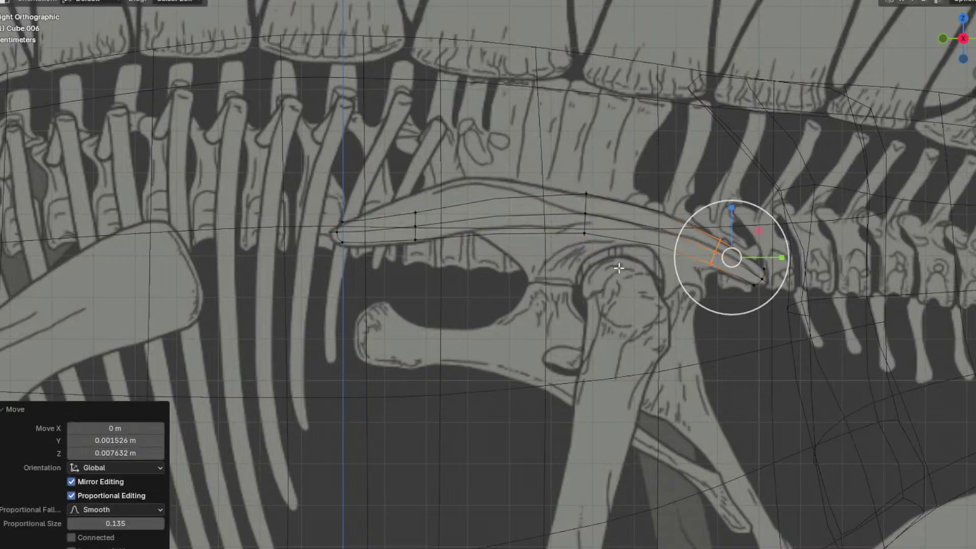
Step: Move the upper vertices of the ilium's front section onto the reference bone's upper outline
key(a)
shift+middle_drag(515, 248, 544, 271)
drag(422, 222, 473, 270)
scroll(493, 274, up, 3)
shift+middle_drag(495, 272, 537, 328)
scroll(529, 305, up, 2)
key(a)
key(a)
drag(383, 209, 486, 270)
key(g)
scroll(489, 226, up, 10)
click(472, 202)
Step: Add an edge loop across the front part of the ilium and move its top vertices up to the bone's crest
key(ctrl+r)
double_click(544, 203)
key(a)
drag(582, 150, 640, 222)
key(g)
scroll(611, 216, up, 4)
click(555, 201)
Step: Move the upper and lower vertices near the ilium's front end to follow the reference bone's tapered tip
key(a)
drag(325, 211, 379, 257)
key(g)
click(371, 306)
drag(182, 247, 279, 303)
key(g)
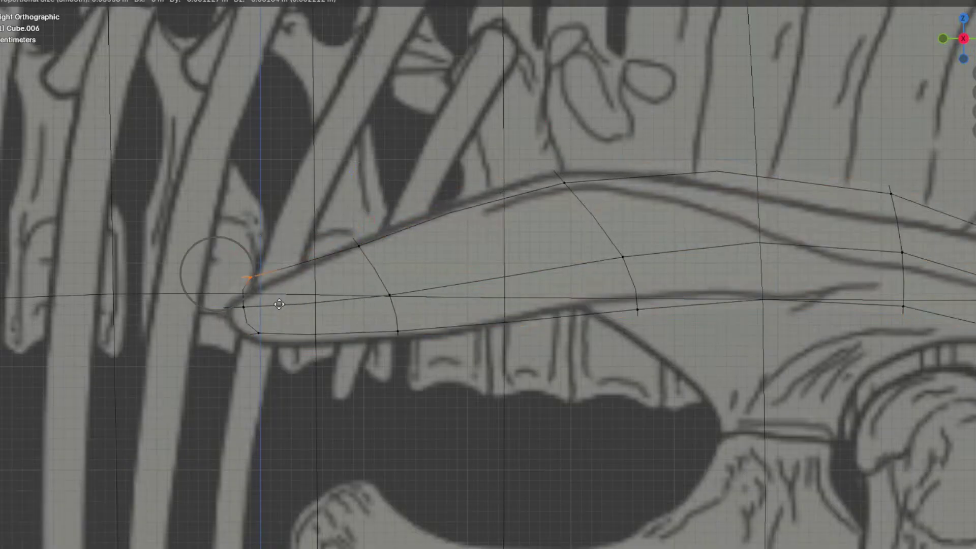
click(290, 328)
key(a)
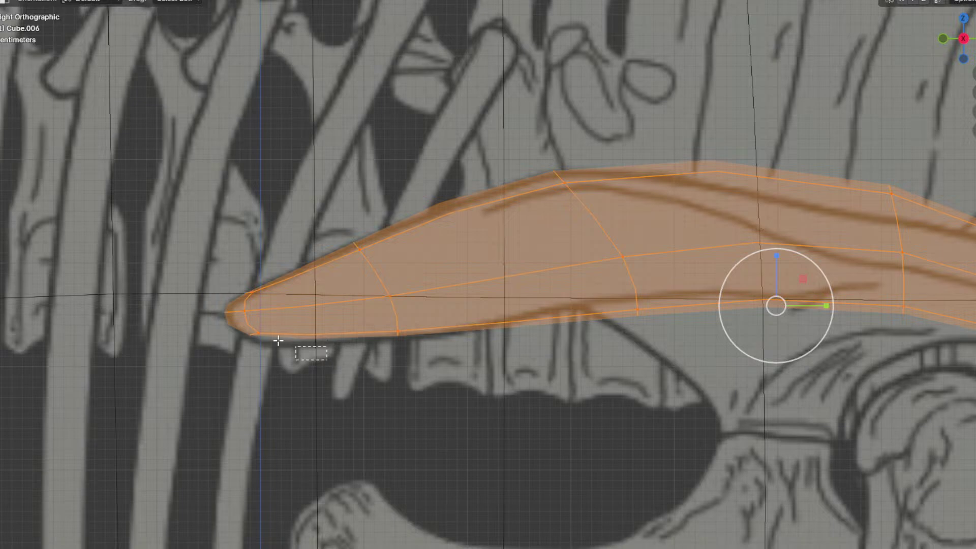
drag(285, 344, 203, 327)
key(g)
click(346, 350)
key(a)
Step: Move the top vertices of the section above the hip socket onto the ilium's upper outline
scroll(485, 330, down, 3)
shift+middle_drag(595, 270, 420, 276)
drag(563, 244, 564, 247)
key(g)
click(552, 270)
key(a)
scroll(521, 219, up, 1)
Step: Add an edge loop across the rear half of the ilium and move its top vertices onto the reference outline
key(ctrl+r)
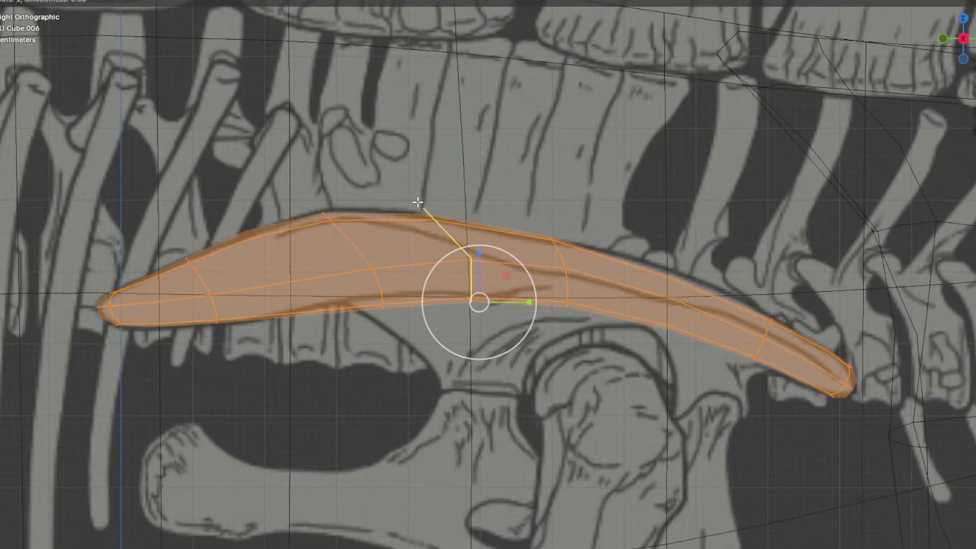
click(601, 248)
right_click(601, 249)
key(a)
drag(659, 247, 696, 279)
key(g)
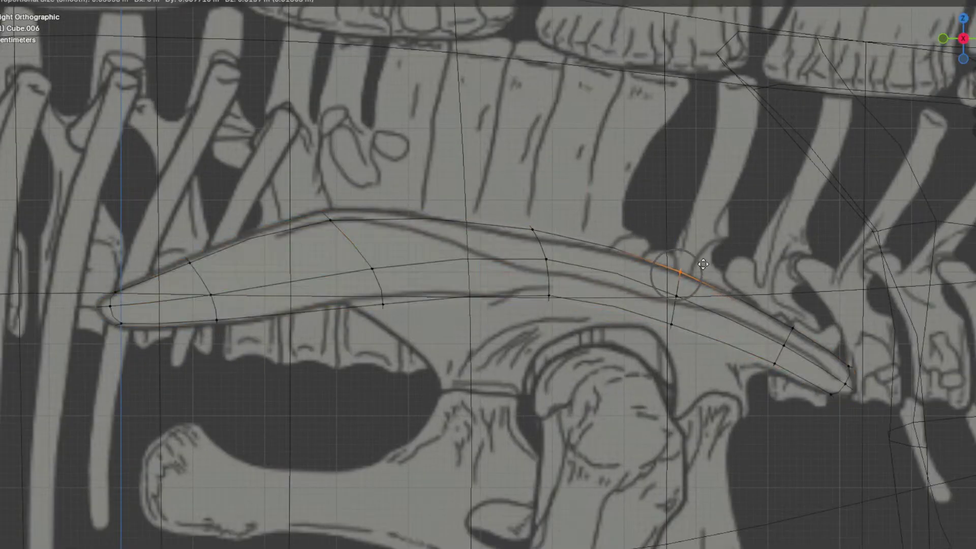
click(703, 264)
key(a)
Step: Adjust the top vertices of the mid section and of the front crest to the ilium's upper outline
drag(555, 246, 556, 248)
key(g)
click(553, 257)
key(a)
drag(311, 205, 372, 225)
key(g)
click(394, 211)
key(a)
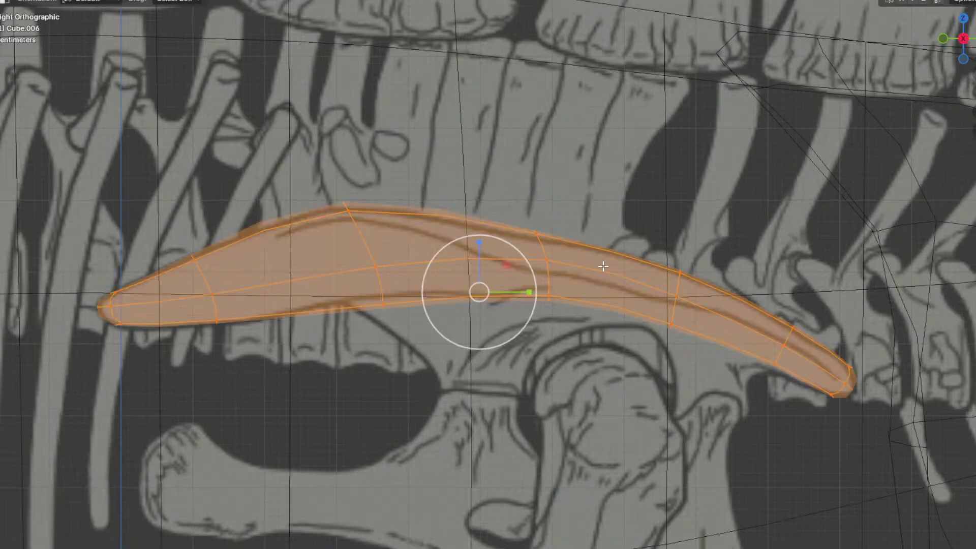
Step: Edge-slide the lower and upper vertices of the ilium's rear tip to fit the reference's rounded end
shift+middle_drag(667, 337, 641, 263)
click(625, 292)
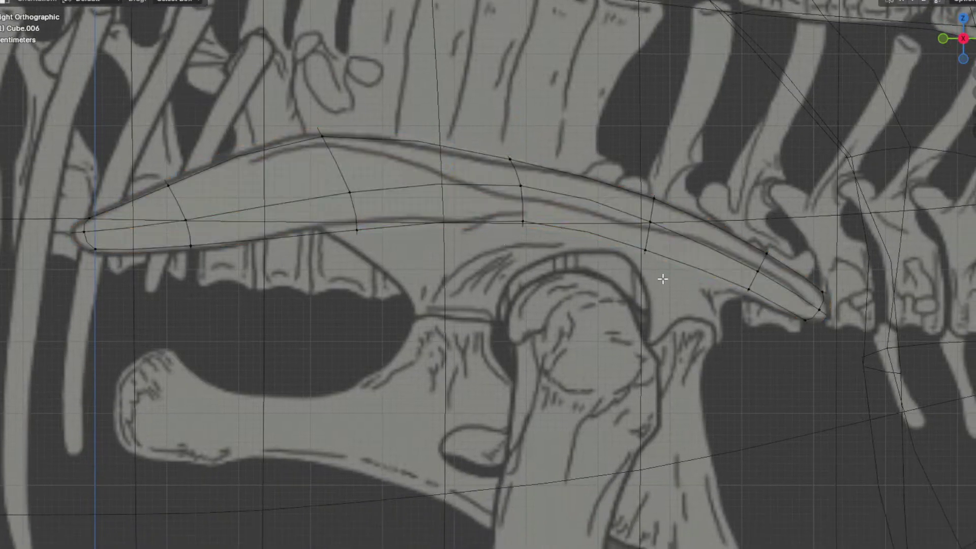
key(g)
key(g)
click(803, 333)
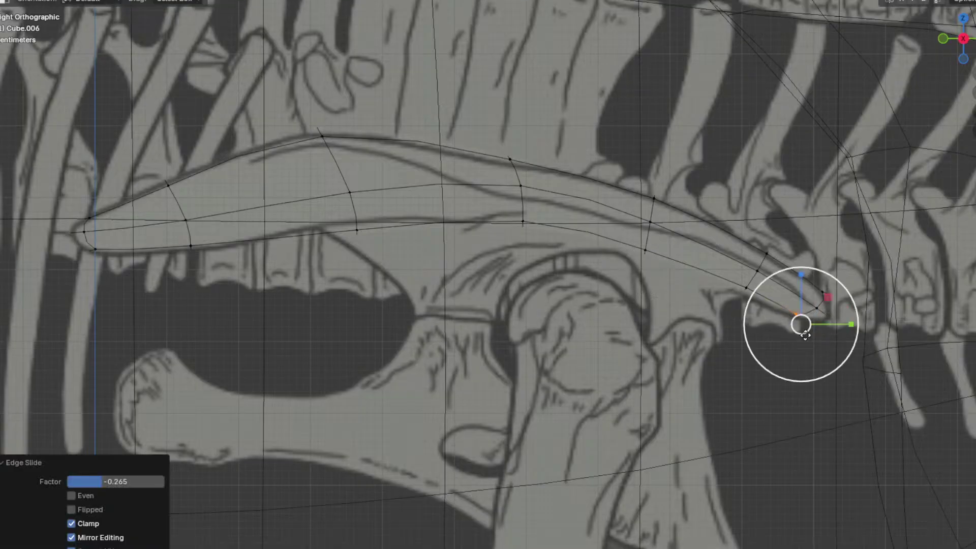
key(a)
click(823, 282)
key(g)
key(g)
click(827, 307)
key(a)
Step: Move the lower vertices beneath the ilium's front crest onto the bone's lower outline
shift+middle_drag(486, 265, 638, 281)
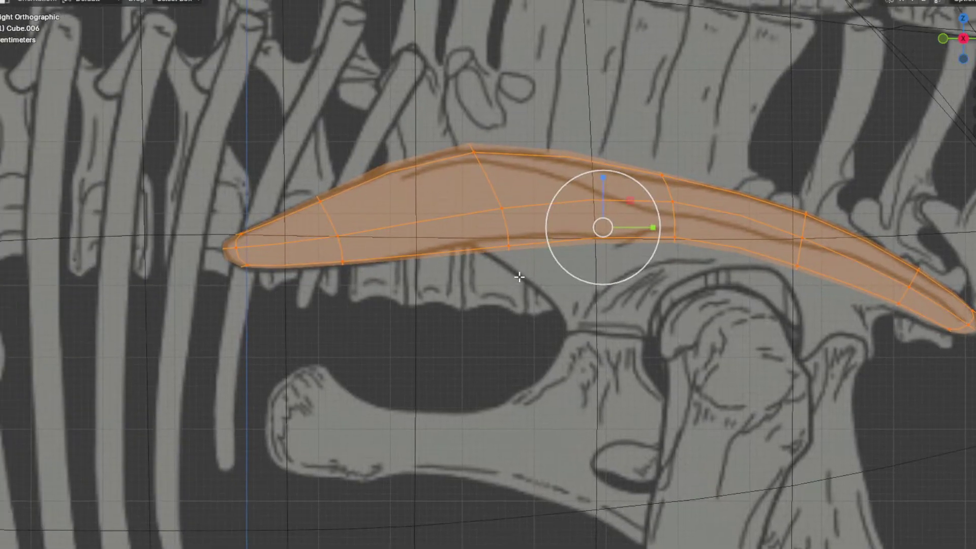
click(507, 247)
key(g)
click(539, 253)
click(704, 294)
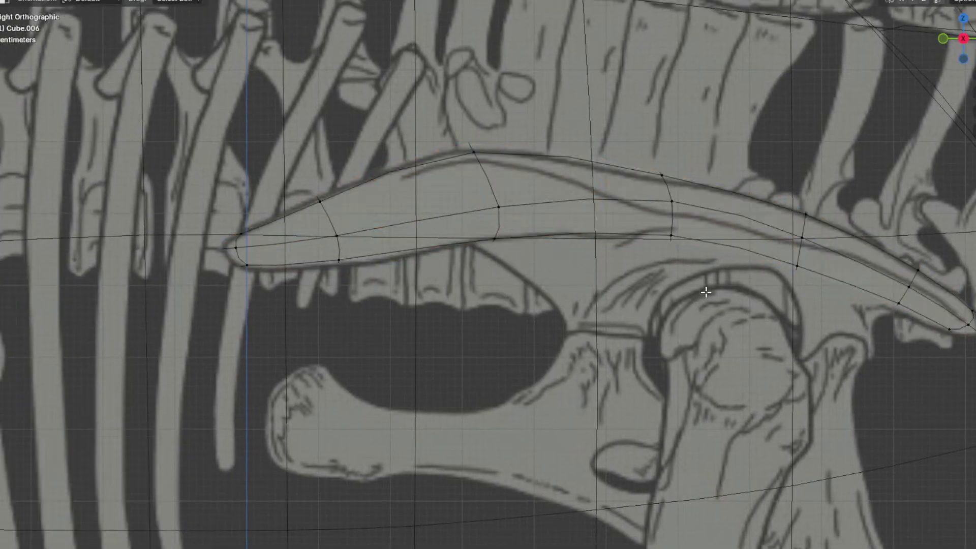
scroll(699, 281, down, 4)
Step: Add further edge loops across the ilium's rear half and middle for a smoother curve
key(a)
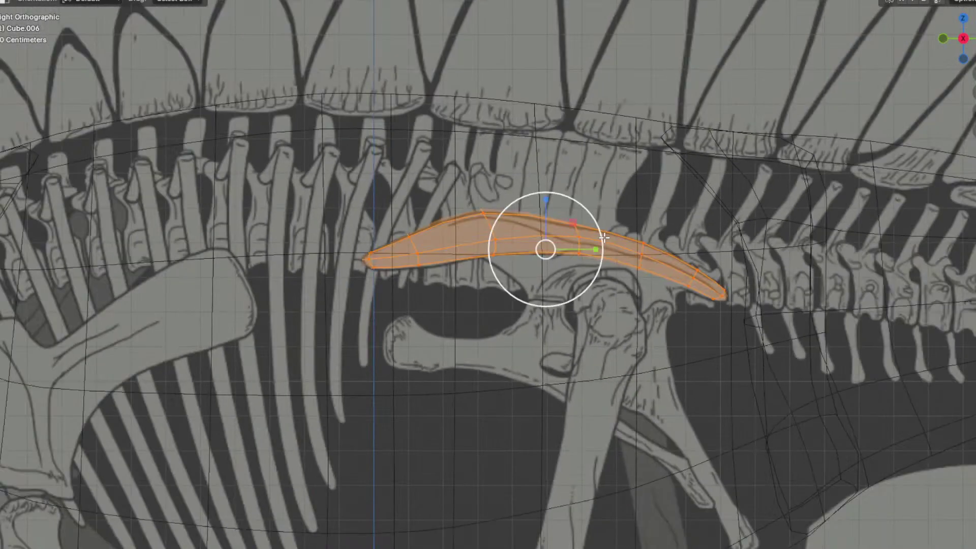
scroll(604, 236, up, 3)
shift+middle_drag(610, 234, 559, 217)
key(ctrl+r)
key(ctrl+r)
double_click(809, 305)
key(ctrl+r)
double_click(640, 244)
key(ctrl+r)
double_click(523, 221)
Step: Adjust the new middle loop's top vertices to the outline and add two edge loops across the ilium's front part
key(a)
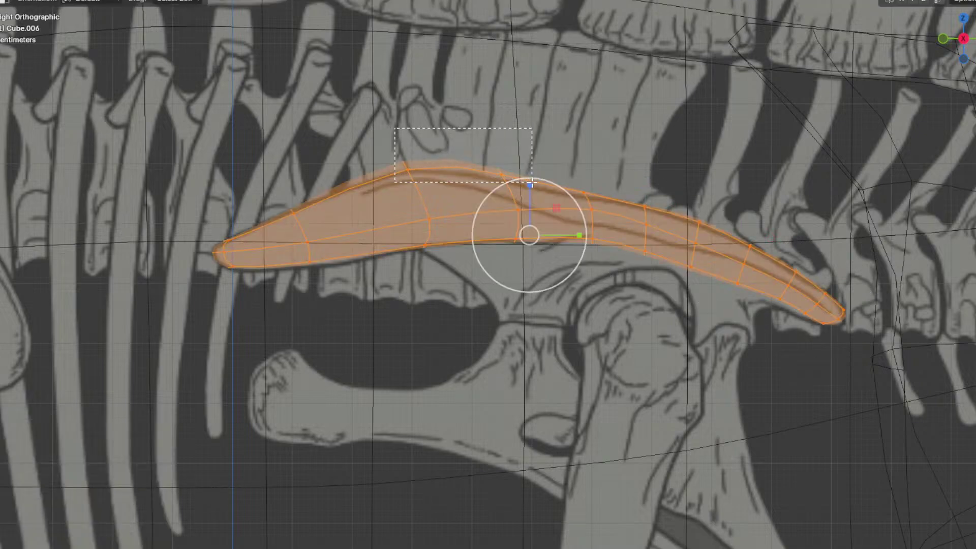
drag(533, 182, 534, 183)
key(g)
click(529, 189)
key(a)
key(ctrl+r)
double_click(370, 217)
key(ctrl+r)
double_click(259, 245)
Step: In top view, move the whole ilium about 0.339 m along X to the body's side and select its front end
key(a)
scroll(539, 234, down, 3)
middle_drag(547, 233, 620, 288)
key(KP_7)
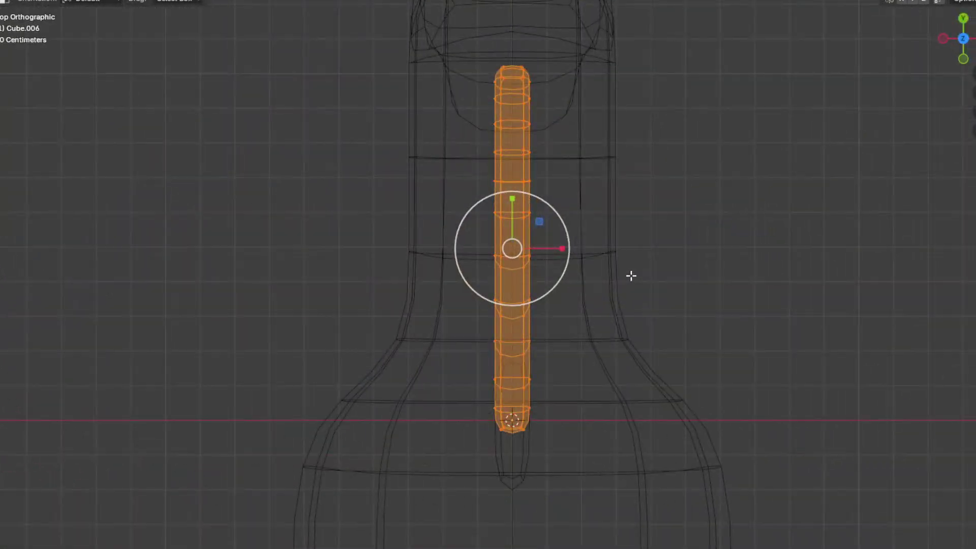
shift+middle_drag(633, 240, 526, 245)
key(g)
key(x)
click(643, 233)
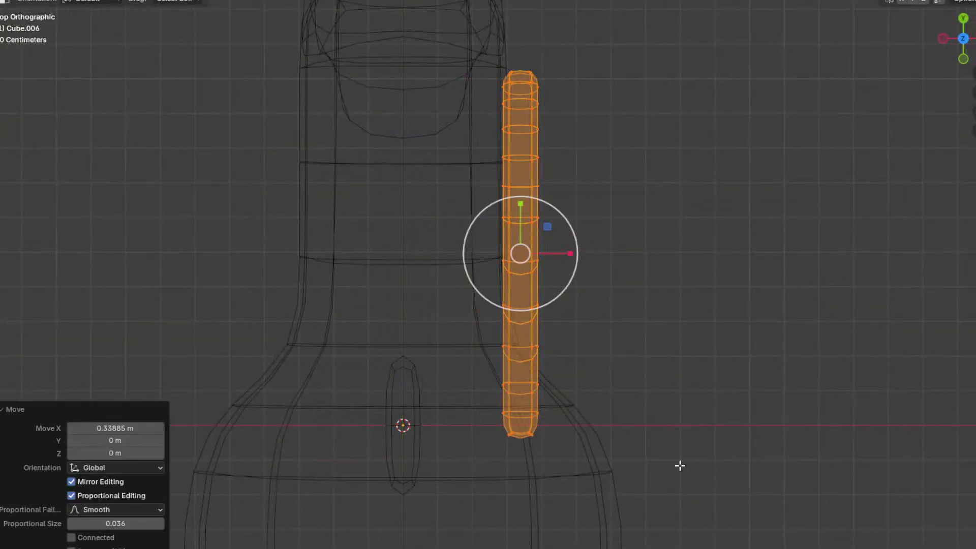
drag(650, 478, 499, 402)
scroll(509, 402, down, 4)
Step: Try to flare the front end outward with proportional editing, moving it about 0.163 m along X, rotating it, and moving it about 0.076 m more
key(g)
key(x)
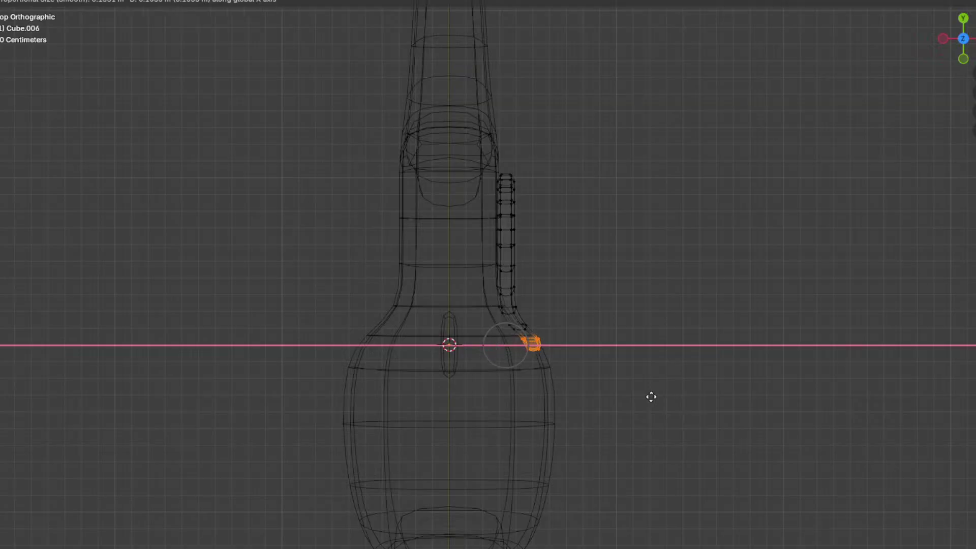
click(652, 396)
key(r)
scroll(689, 303, down, 2)
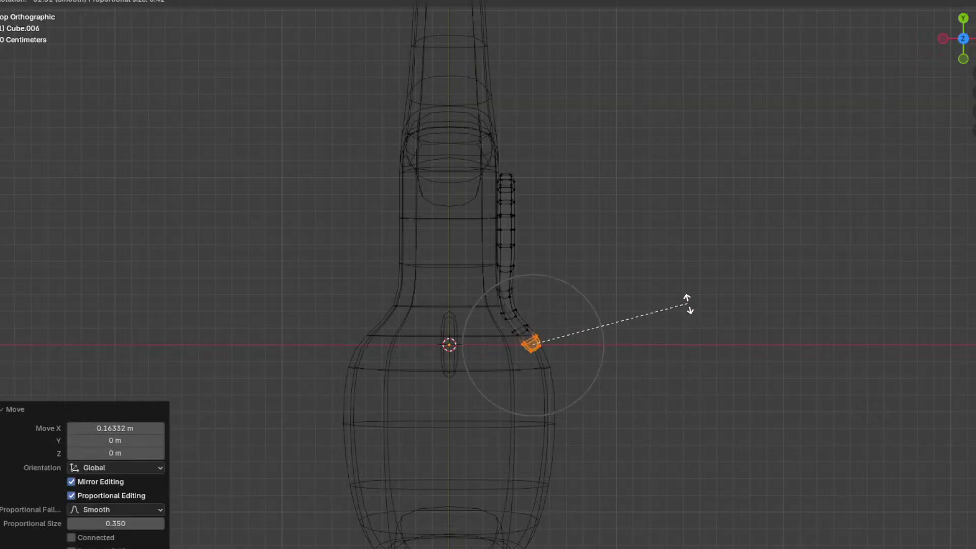
click(692, 304)
key(g)
key(x)
click(705, 307)
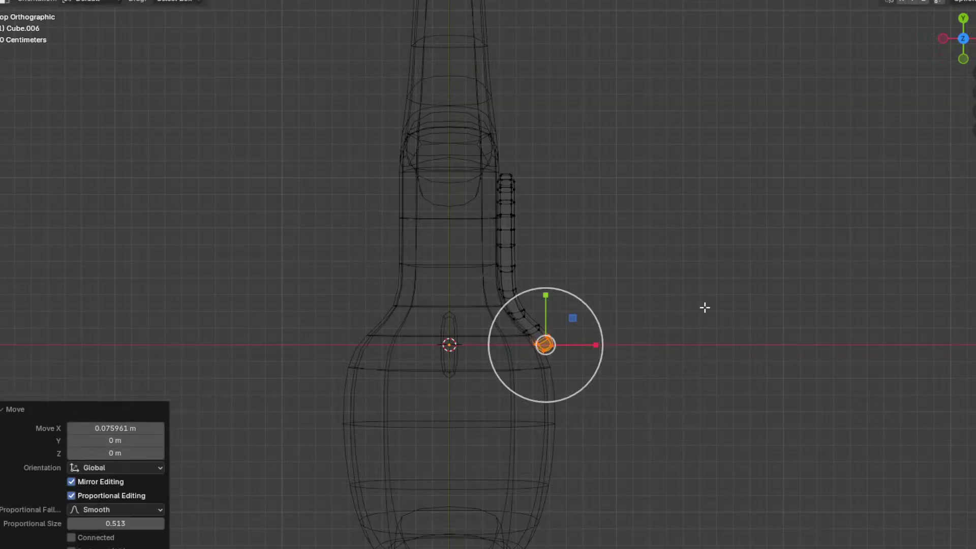
Step: Narrow the front end along X and flare it outward proportionally, moving it about 0.296 m along X and rotating it to follow the body
key(s)
key(x)
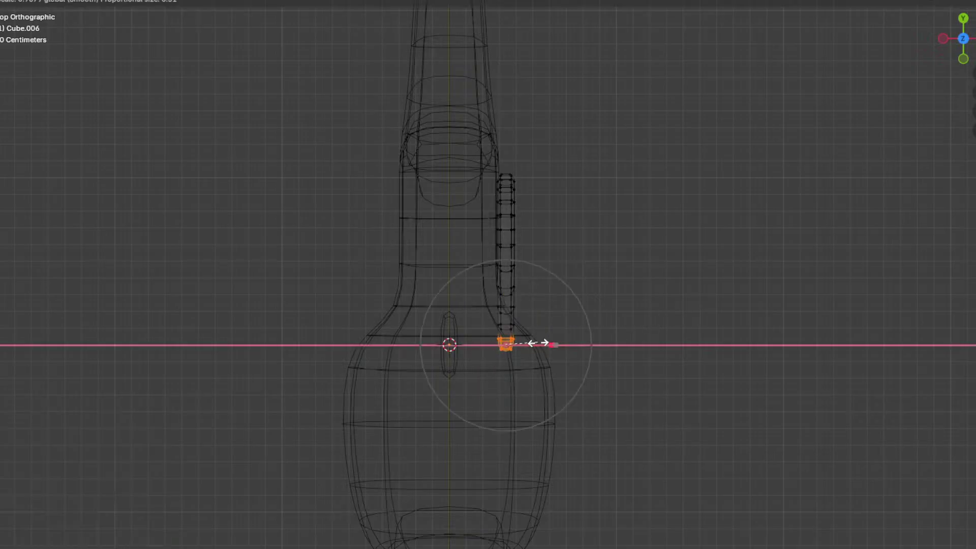
click(530, 344)
key(g)
key(x)
click(704, 352)
key(r)
scroll(712, 261, up, 3)
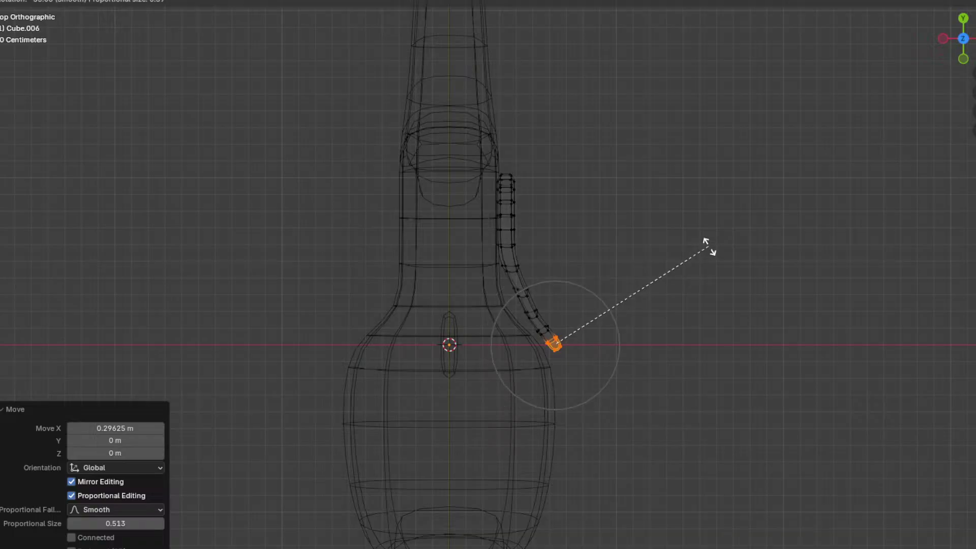
click(709, 245)
key(r)
click(707, 329)
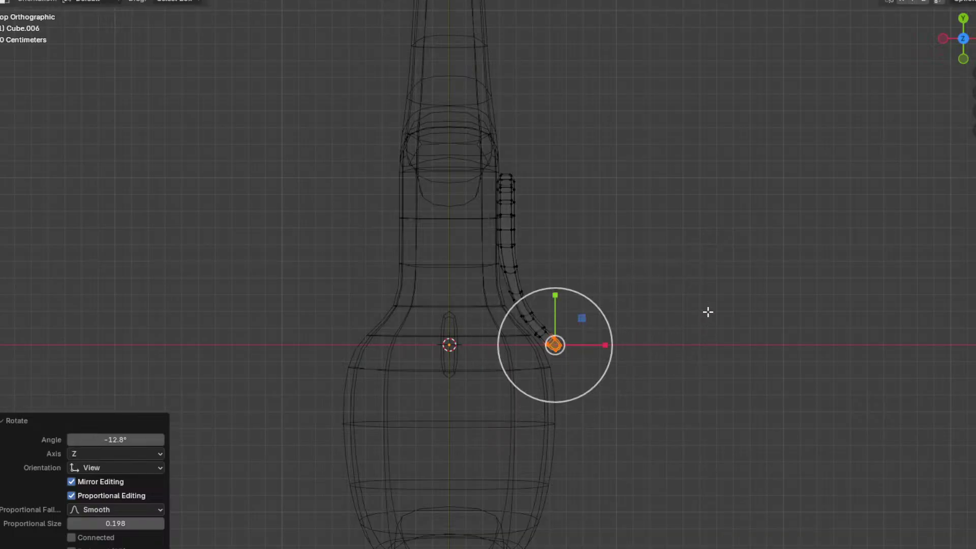
Step: Select the entire linked ilium mesh, mirror it to the body's other side with a modifier, and clear the selection in side view
key(ctrl+l)
key(q)
click(688, 239)
shift+middle_drag(625, 225, 618, 272)
scroll(632, 266, up, 1)
middle_drag(618, 272, 543, 191)
key(KP_3)
scroll(569, 178, up, 5)
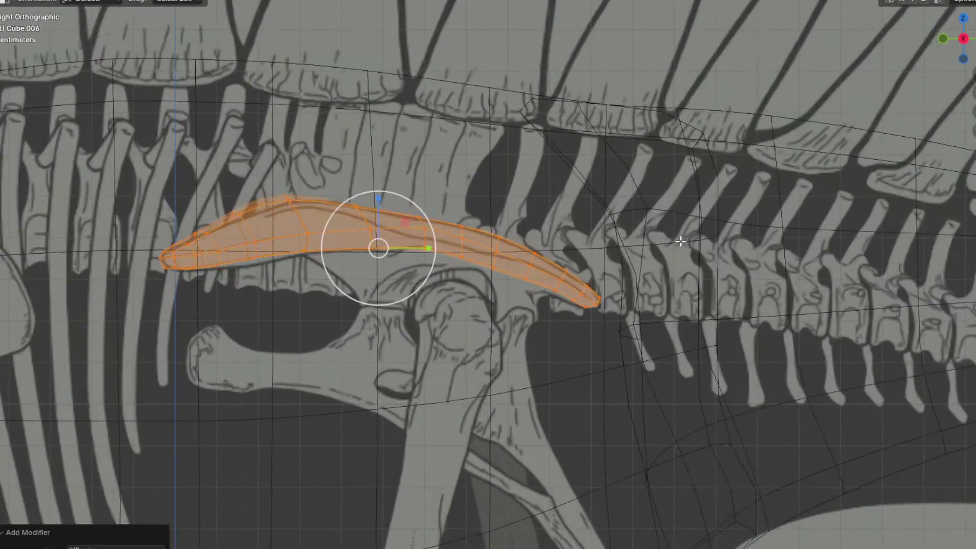
key(alt+a)
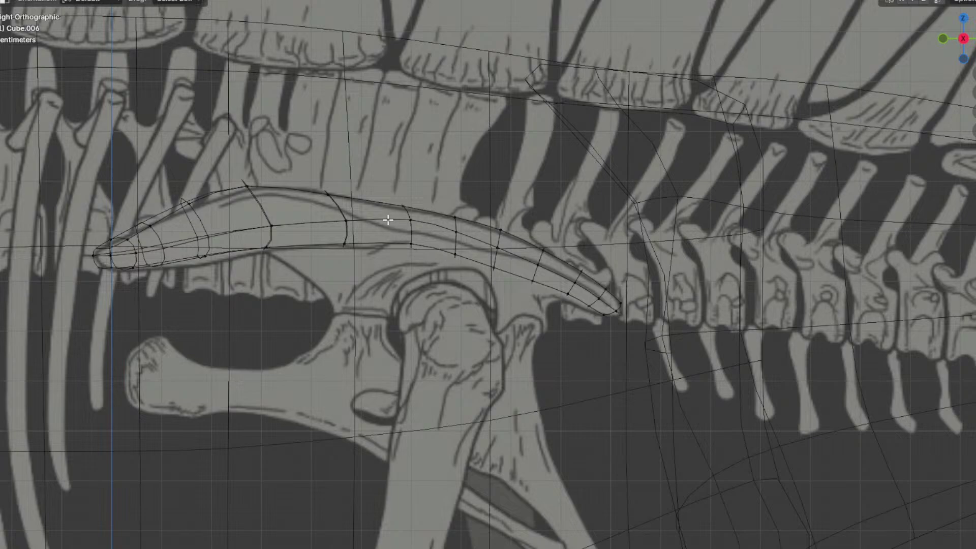
click(348, 219)
ctrl+click(615, 310)
middle_drag(593, 275, 585, 326)
key(ctrl+z)
Step: Move the outer edge path from the ilium's middle to its rear tip about 0.047 m outward along X, and select one vertex midway
click(320, 270)
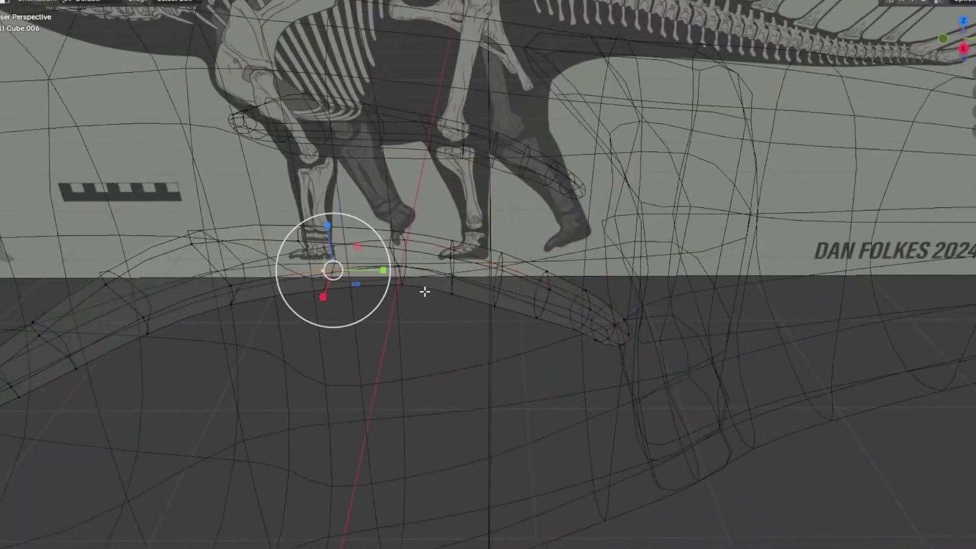
middle_drag(425, 290, 430, 317)
ctrl+click(630, 356)
scroll(631, 356, up, 4)
middle_drag(630, 356, 702, 394)
key(KP_7)
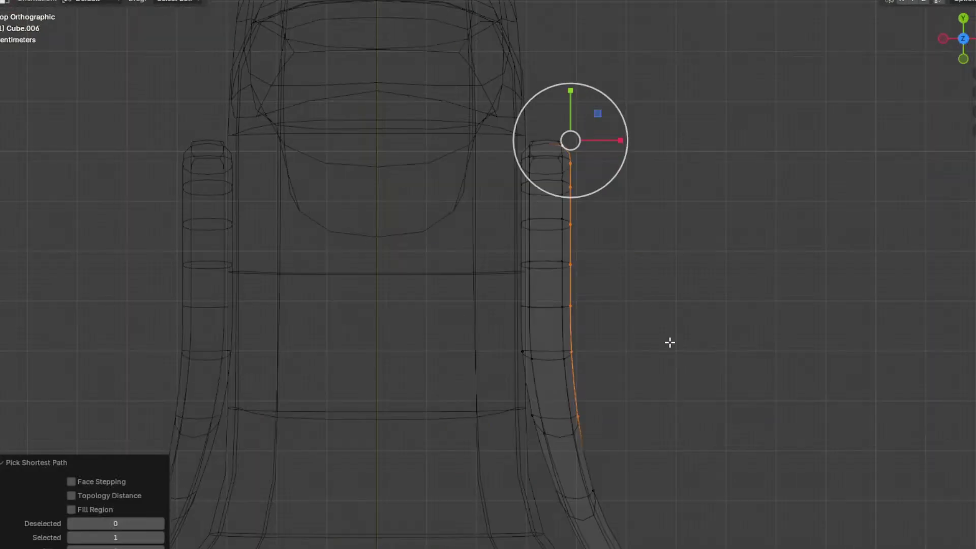
key(g)
key(x)
scroll(681, 334, up, 4)
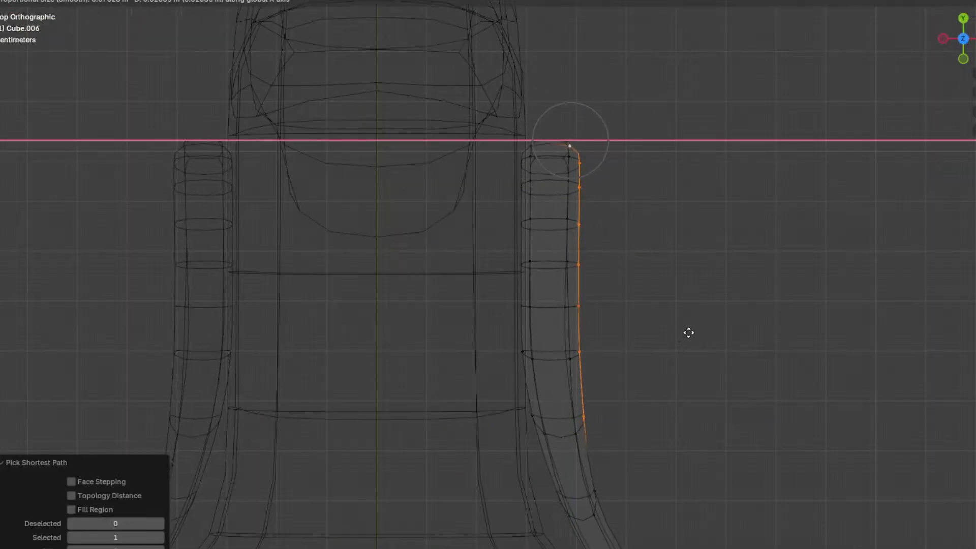
click(703, 331)
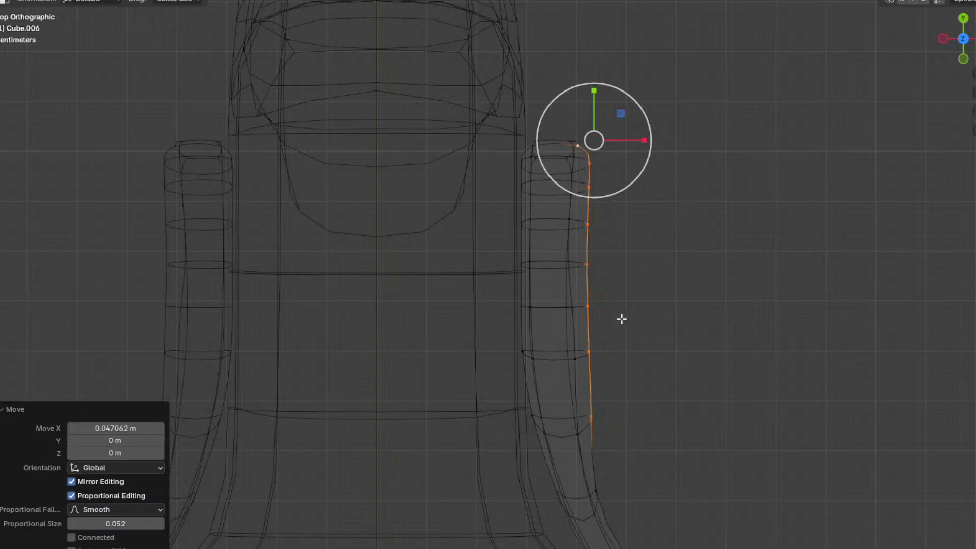
click(598, 309)
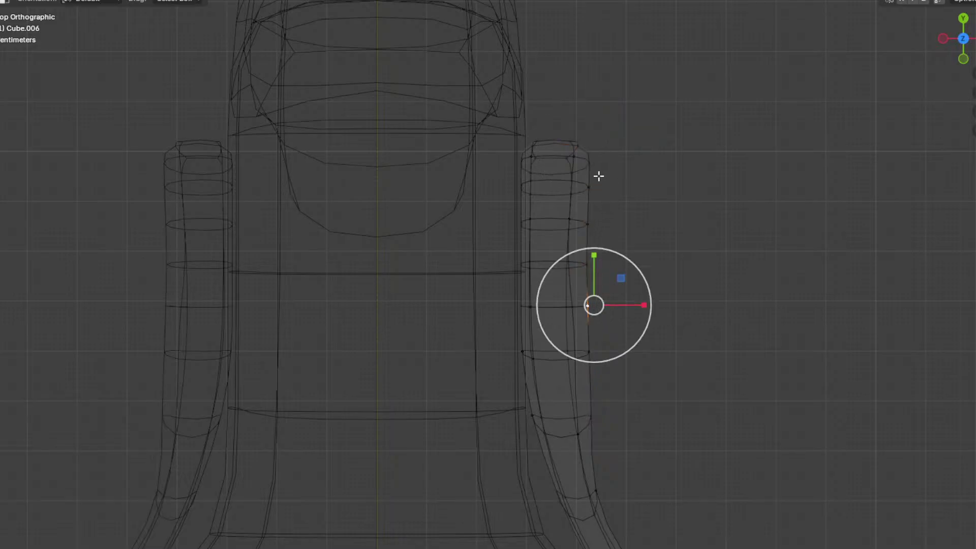
Step: Try to pull the outer edge vertices from midway to near the rear tip outward along X, and undo it
ctrl+click(596, 165)
key(g)
key(x)
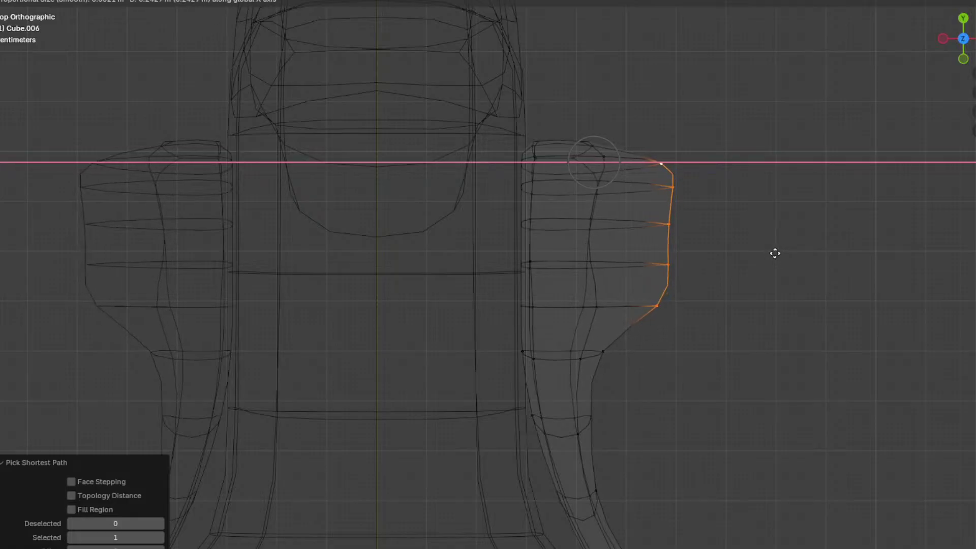
click(776, 252)
key(ctrl+z)
key(ctrl+z)
Step: Pull the outer edge vertices of the ilium's middle section outward along X to form a rounded bulge
ctrl+click(598, 219)
key(g)
key(x)
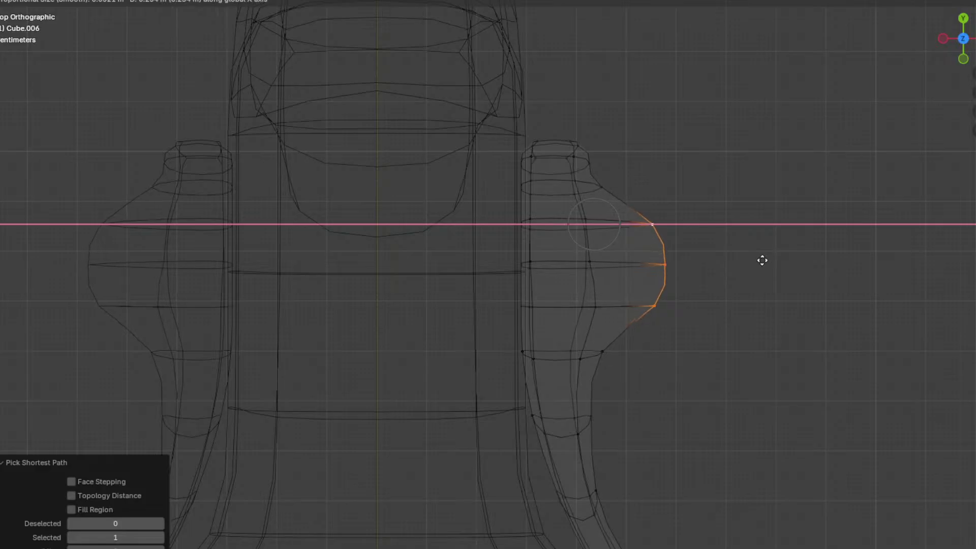
click(766, 259)
Step: Narrow the ilium's rear tip along X, move it about 0.037 m along X, and rotate it slightly
shift+middle_drag(645, 206, 637, 232)
click(496, 135)
drag(496, 135, 596, 191)
key(s)
key(x)
click(585, 174)
key(g)
key(x)
scroll(655, 191, down, 7)
click(657, 192)
key(r)
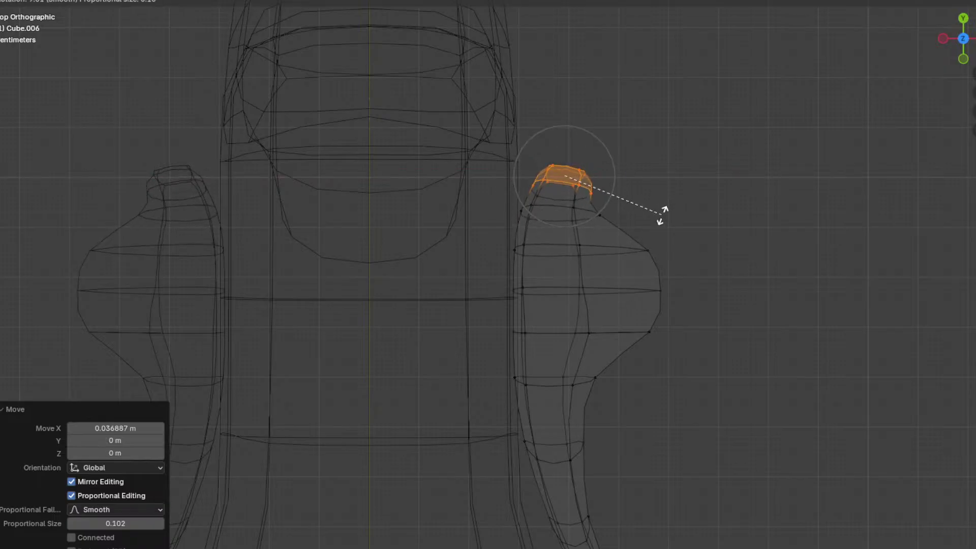
click(684, 223)
click(724, 232)
Step: Move the ilium's inner edge about 0.09 m inward along X, and its rear inner corner about 0.076 m inward and 0.070 m rearward
shift+middle_drag(687, 253, 710, 210)
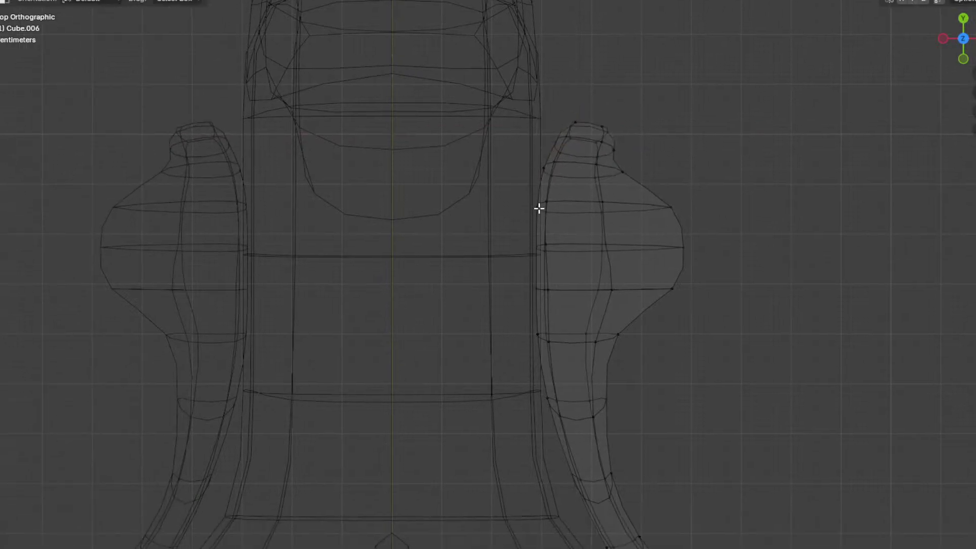
drag(493, 193, 561, 382)
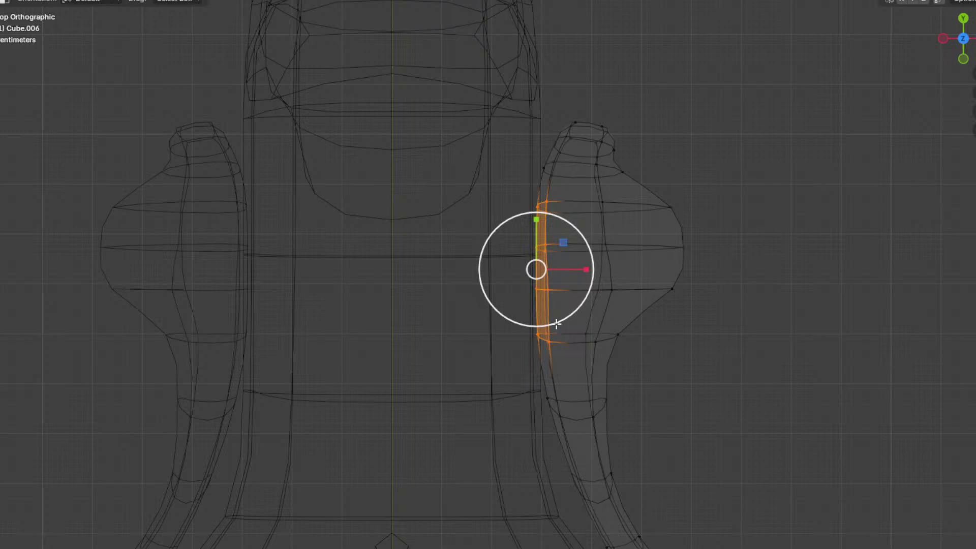
key(g)
key(x)
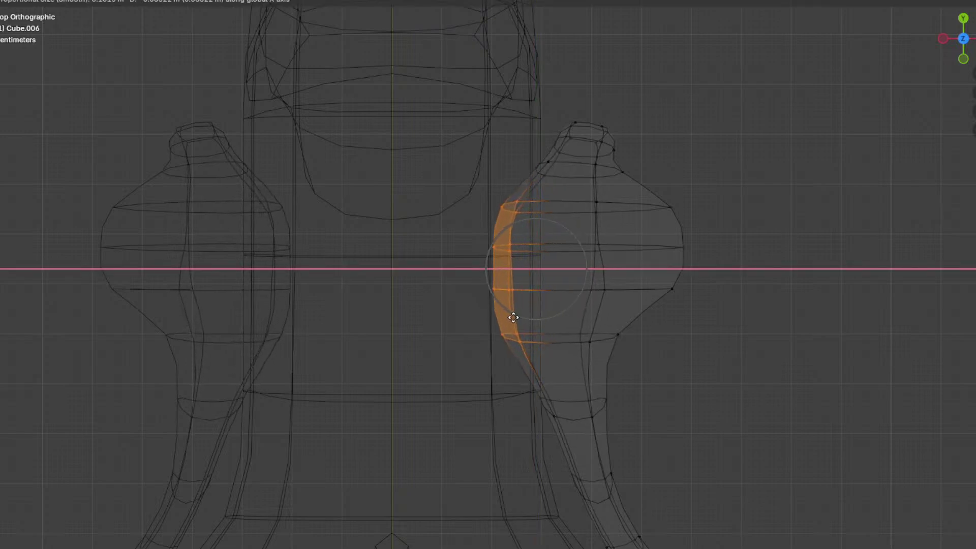
click(514, 318)
click(524, 164)
key(g)
click(515, 155)
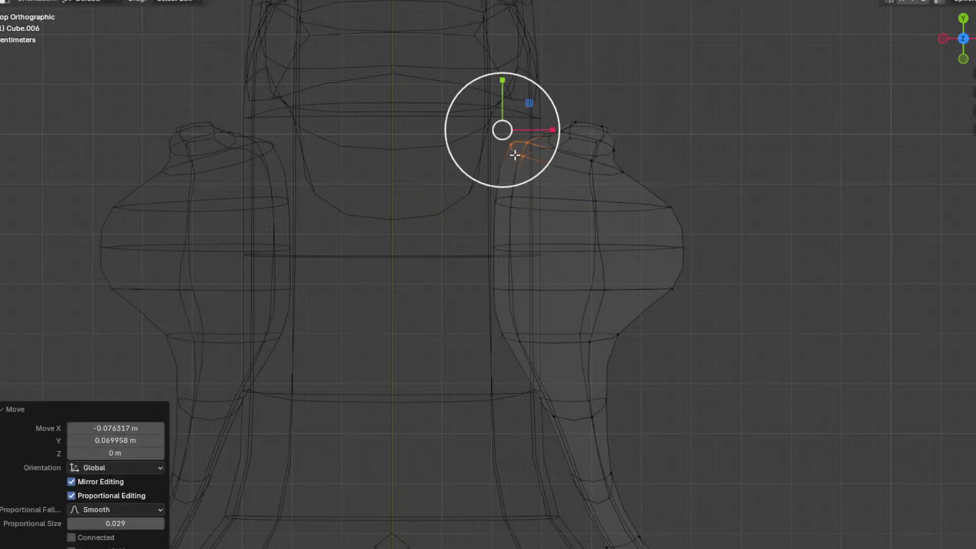
Step: Select the inner edge path along the ilium's curved front part and move it about 0.209 m inward along X
key(a)
scroll(626, 239, down, 3)
shift+middle_drag(652, 326, 625, 235)
scroll(656, 305, up, 1)
shift+middle_drag(663, 312, 656, 271)
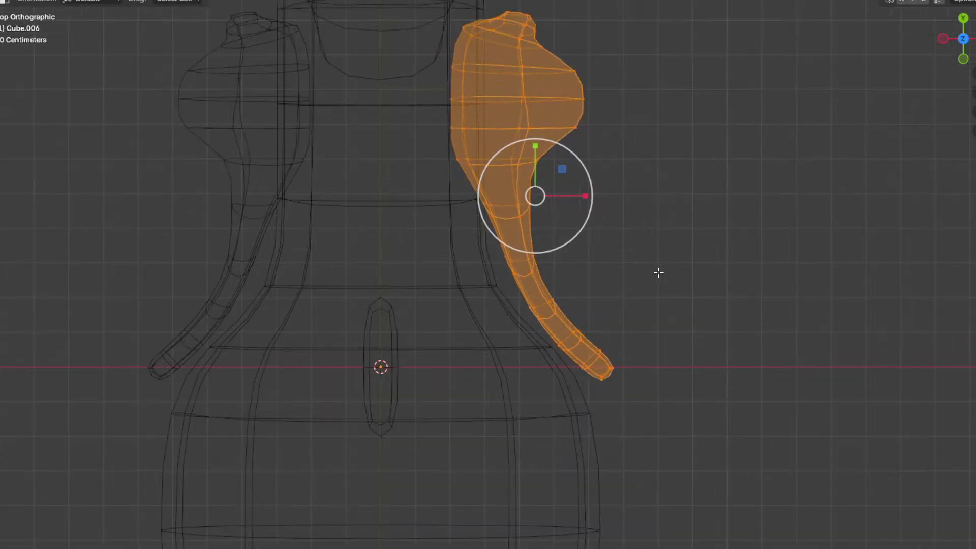
click(660, 276)
middle_drag(502, 248, 550, 213)
click(507, 198)
ctrl+click(561, 257)
key(KP_7)
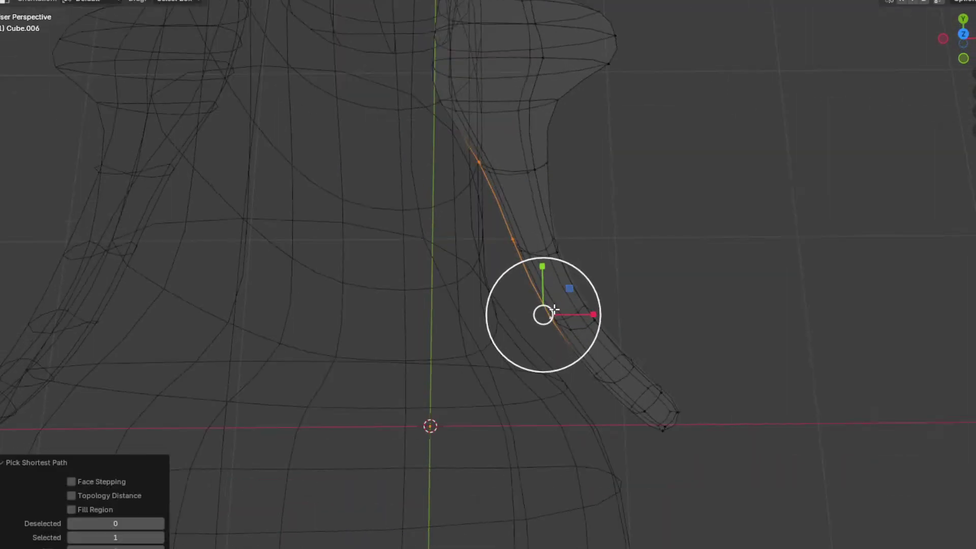
scroll(594, 290, down, 2)
key(g)
key(x)
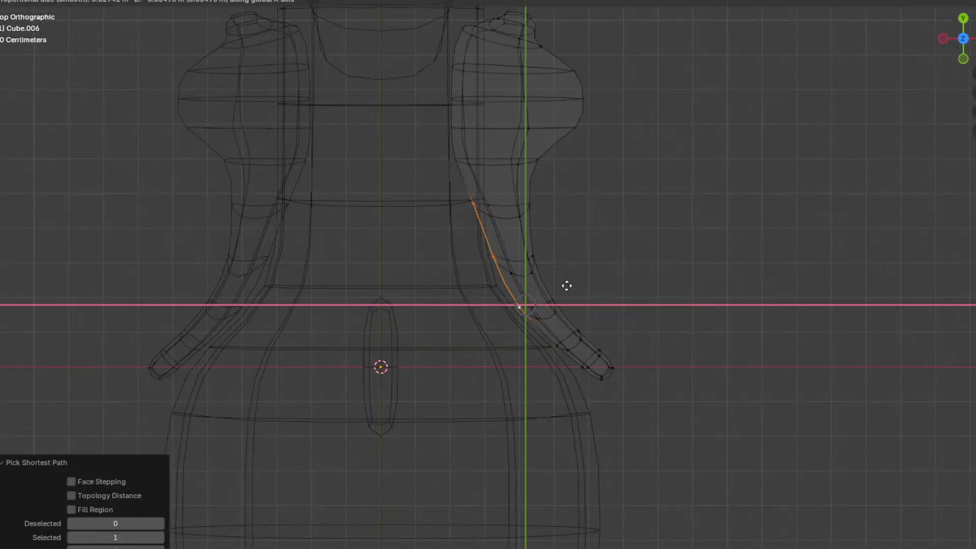
click(519, 284)
Step: Select the entire linked ilium mesh and scale it by about 1.158 along X
scroll(566, 262, down, 4)
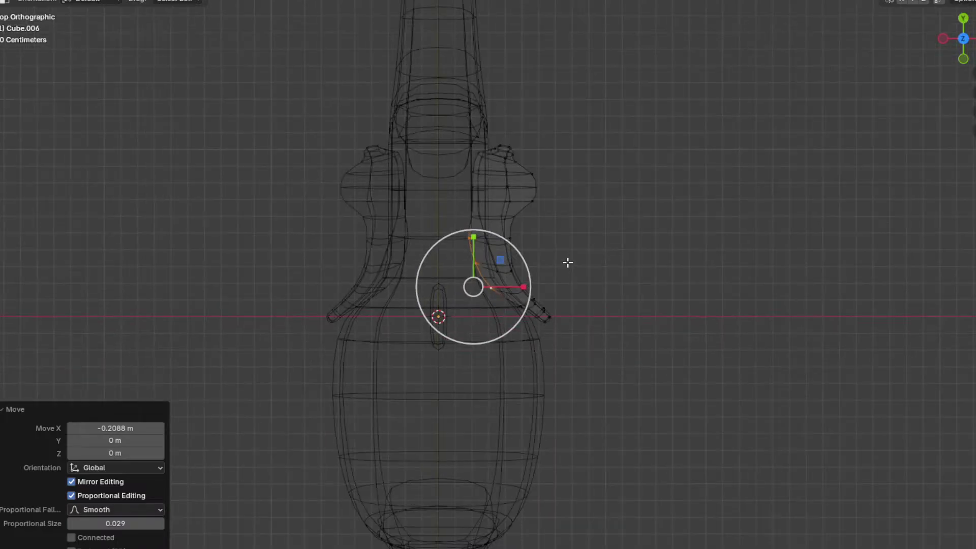
key(ctrl+l)
key(s)
key(x)
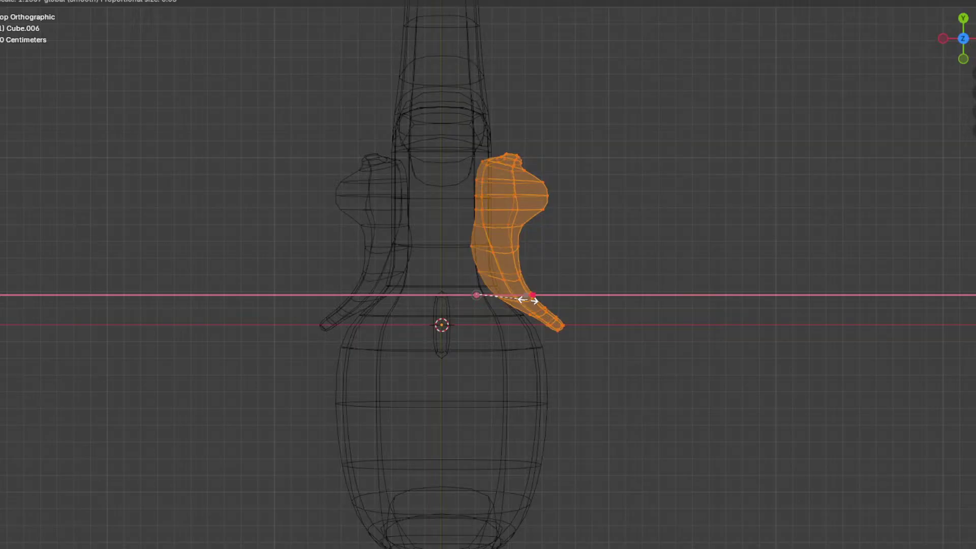
click(529, 300)
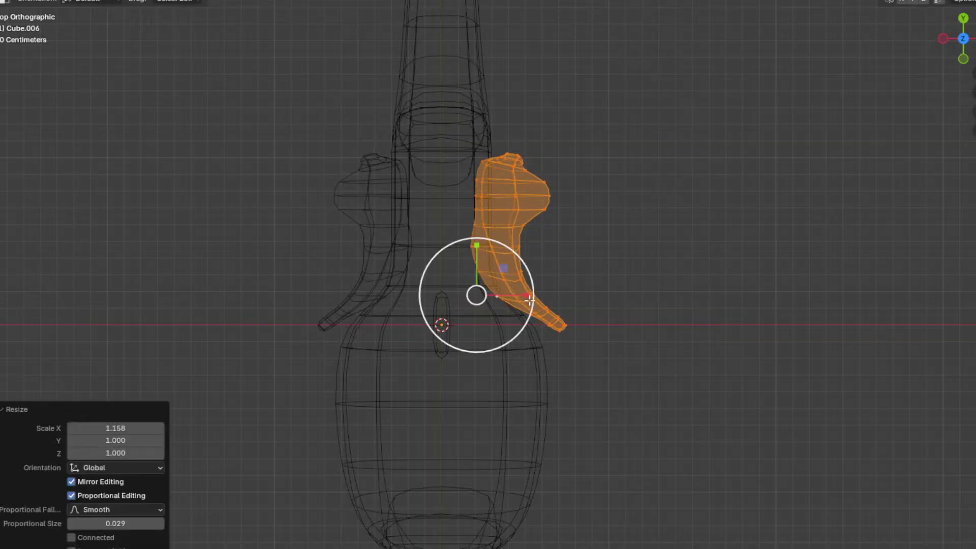
Step: Leave mesh editing, show the model in solid shading, and shade the ilium smooth
key(Tab)
scroll(622, 277, down, 4)
click(607, 275)
click(938, 1)
mouse_move(679, 305)
middle_down()
mouse_move(537, 259)
mouse_move(573, 333)
mouse_move(624, 379)
middle_up()
scroll(516, 283, up, 4)
click(514, 286)
right_click(513, 282)
click(514, 283)
Step: Pull the ilium's front tip inward along X in top view with a large proportional falloff
key(Tab)
click(620, 390)
key(KP_7)
key(g)
key(x)
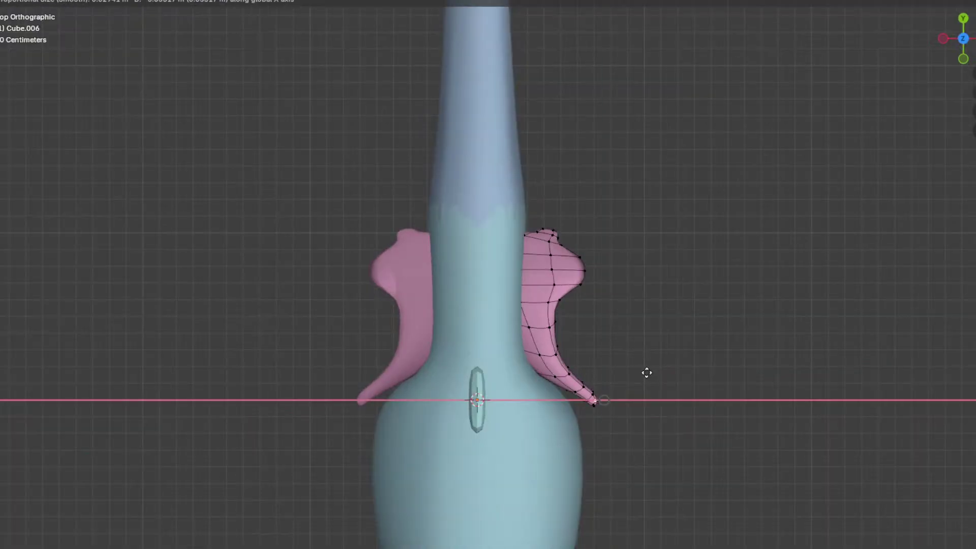
scroll(642, 374, down, 8)
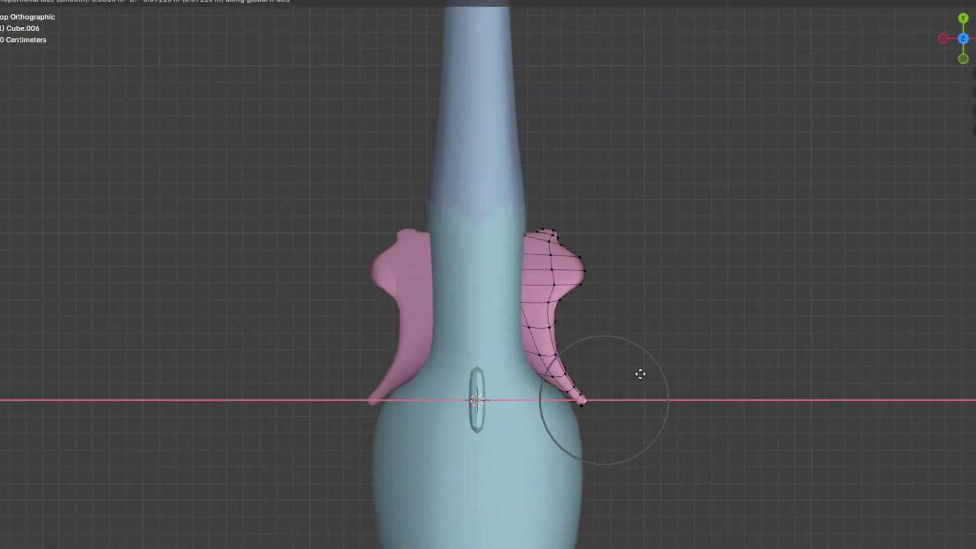
scroll(638, 375, down, 1)
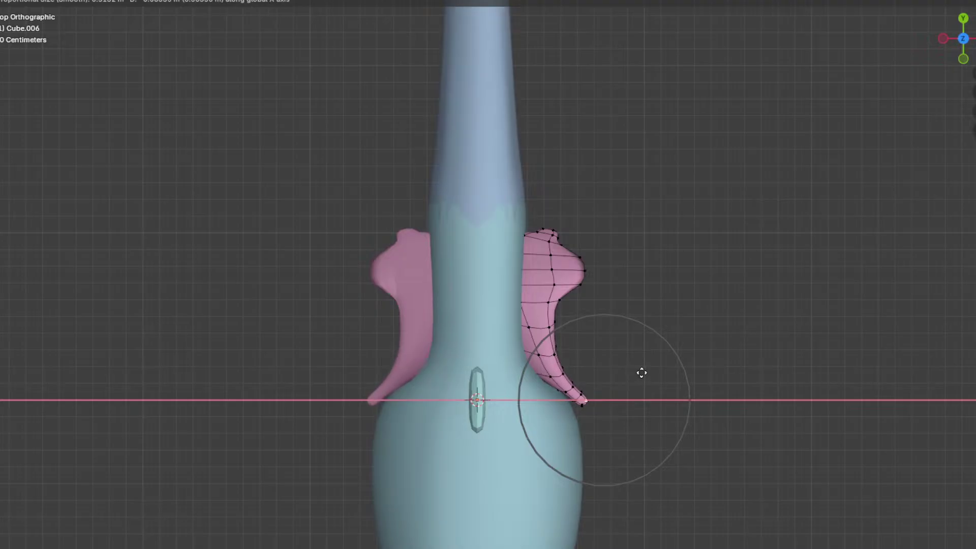
click(642, 373)
Step: Examine how the ilium sits on the body from an angle and in side view
key(Tab)
click(645, 358)
middle_drag(646, 358, 647, 206)
key(Tab)
key(KP_3)
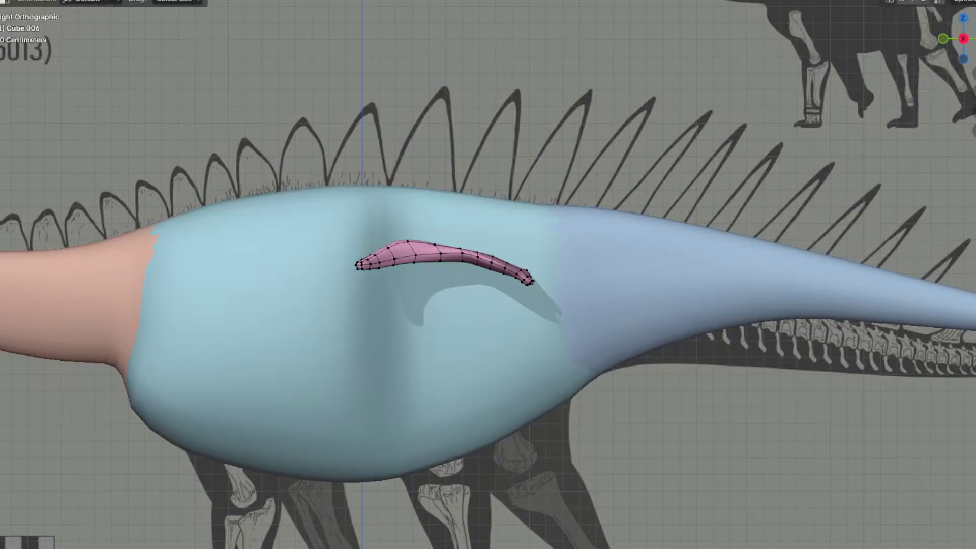
middle_drag(408, 197, 555, 260)
key(Tab)
key(KP_3)
Step: Duplicate the small block above the body, place the copy above the shoulders, and separate it into its own object
click(486, 193)
scroll(477, 194, up, 1)
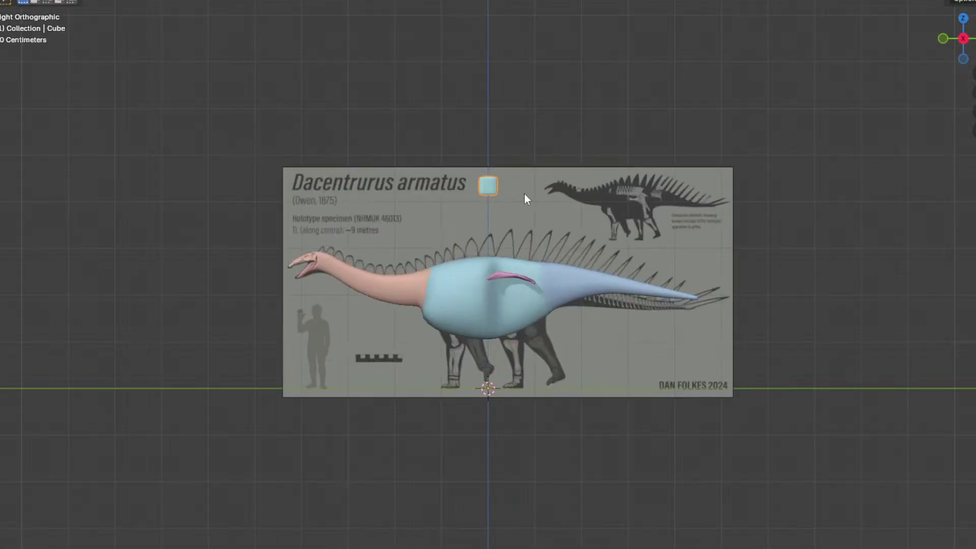
scroll(523, 196, up, 2)
key(Tab)
key(a)
key(shift+d)
click(471, 220)
scroll(581, 185, up, 2)
key(p)
click(581, 185)
key(Tab)
Step: Move the new block sideways along X, mirror it to the other side with a modifier, and scale it down slightly
click(395, 204)
key(Tab)
middle_drag(399, 204, 627, 240)
key(g)
key(x)
click(642, 243)
key(q)
click(636, 239)
key(s)
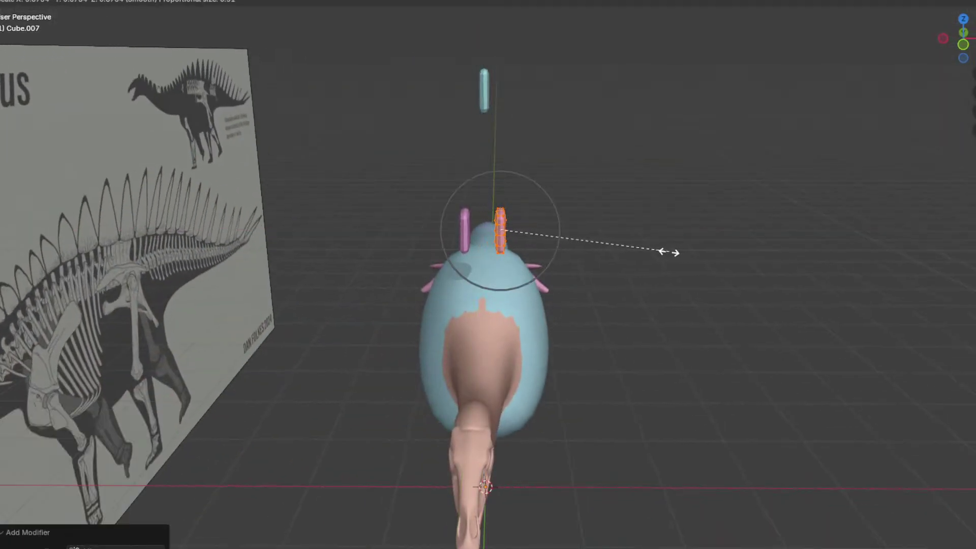
click(649, 247)
Step: Duplicate the mirrored block along Y to above the head and separate the copy into its own object
key(KP_3)
scroll(523, 212, up, 2)
shift+middle_drag(464, 199, 646, 215)
scroll(656, 214, down, 2)
key(shift+d)
key(y)
click(382, 199)
key(p)
click(406, 203)
key(Tab)
Step: Select the neck object and move a vertex close behind the jaw along X with proportional editing
click(489, 201)
key(Tab)
shift+middle_drag(353, 223, 574, 222)
middle_drag(575, 222, 646, 259)
key(Tab)
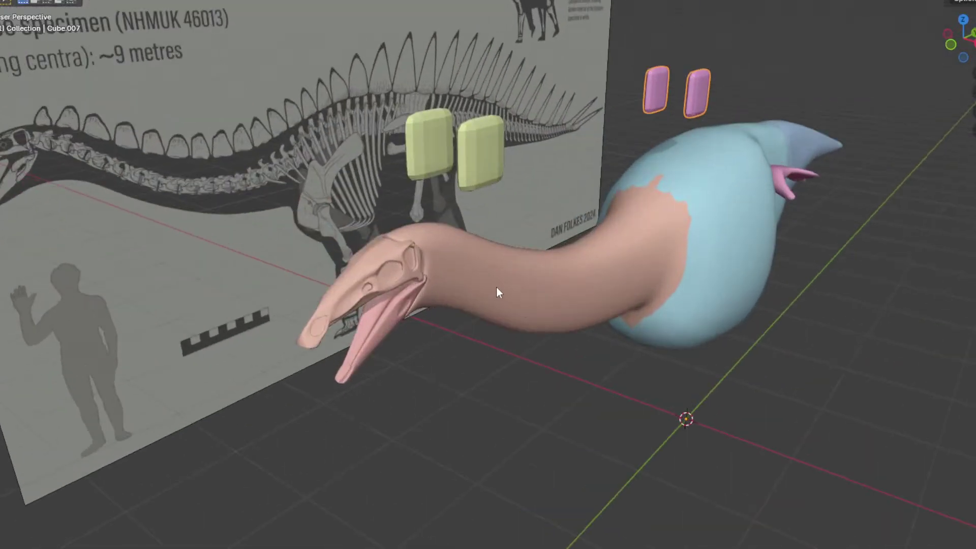
click(498, 291)
key(Tab)
middle_drag(498, 291, 528, 299)
scroll(527, 299, up, 3)
click(429, 308)
key(g)
key(x)
scroll(426, 298, up, 3)
click(422, 295)
key(Tab)
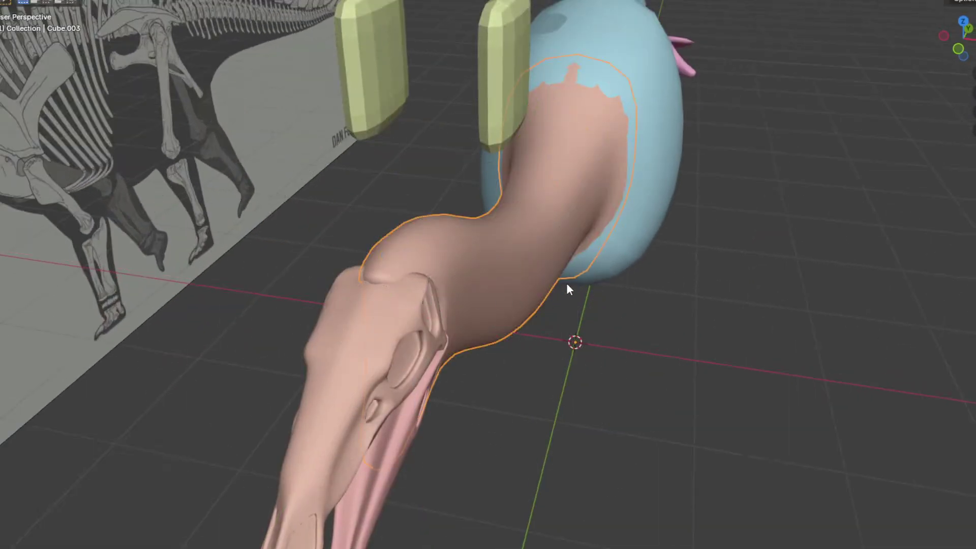
Step: Edit the mirrored block above the shoulders and move it onto the reference's shoulder blade in wireframe side view
middle_drag(566, 283, 484, 257)
key(KP_3)
scroll(482, 258, down, 4)
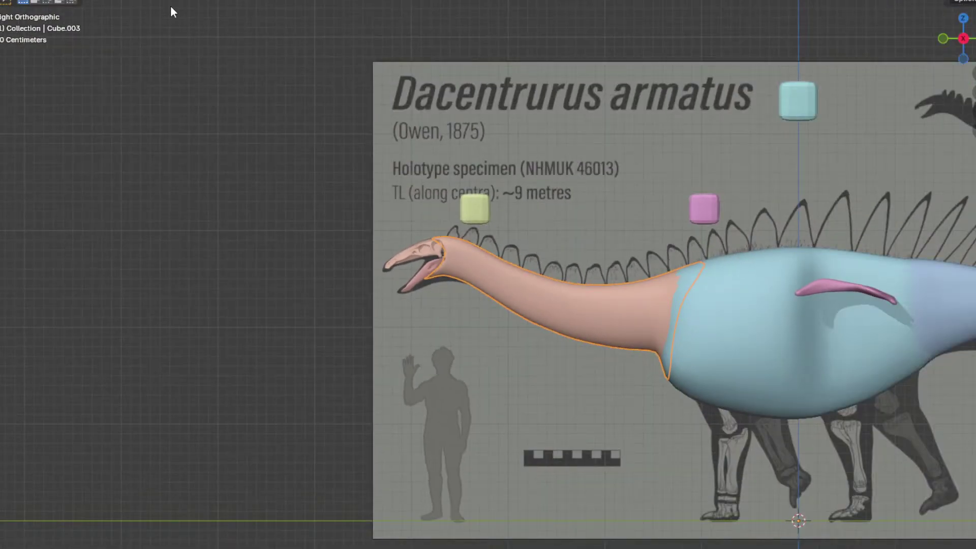
click(23, 0)
click(40, 46)
shift+middle_drag(717, 280, 429, 212)
click(419, 136)
key(shift+z)
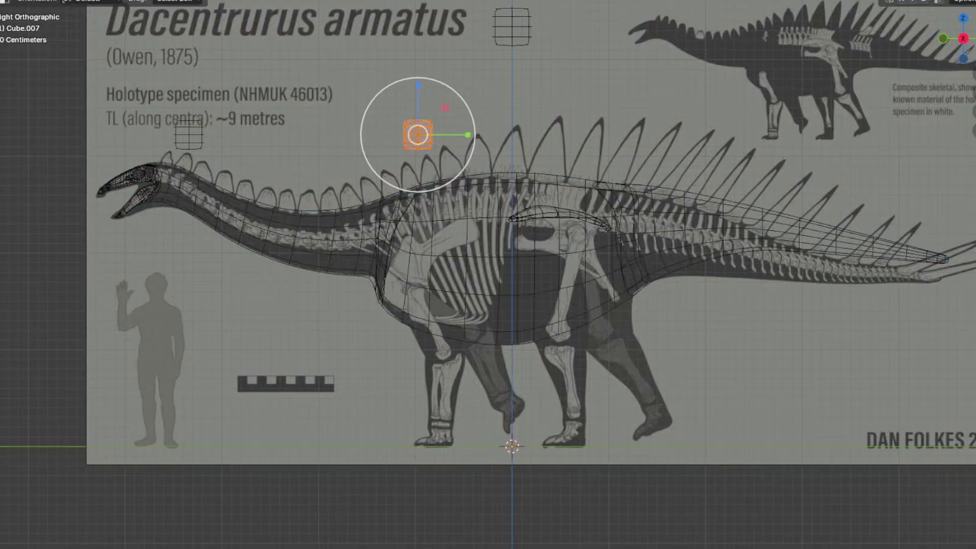
scroll(603, 115, up, 4)
shift+middle_drag(460, 17, 604, 92)
key(g)
click(672, 310)
Step: Scale the block by about 0.726 along Y and rotate it to follow the shoulder blade's slant
shift+middle_drag(654, 284, 603, 227)
scroll(602, 227, up, 1)
key(r)
key(Escape)
key(s)
key(y)
click(562, 261)
key(r)
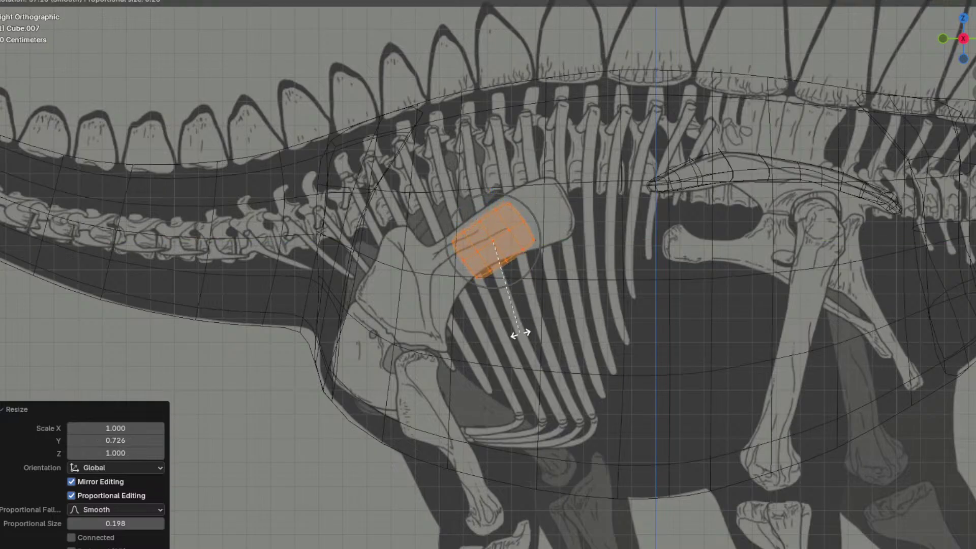
click(511, 340)
Step: Move the block about 0.015 m forward and 0.011 m up, fine-tune its rotation, and clear the selection
scroll(554, 308, up, 2)
key(g)
click(551, 299)
key(r)
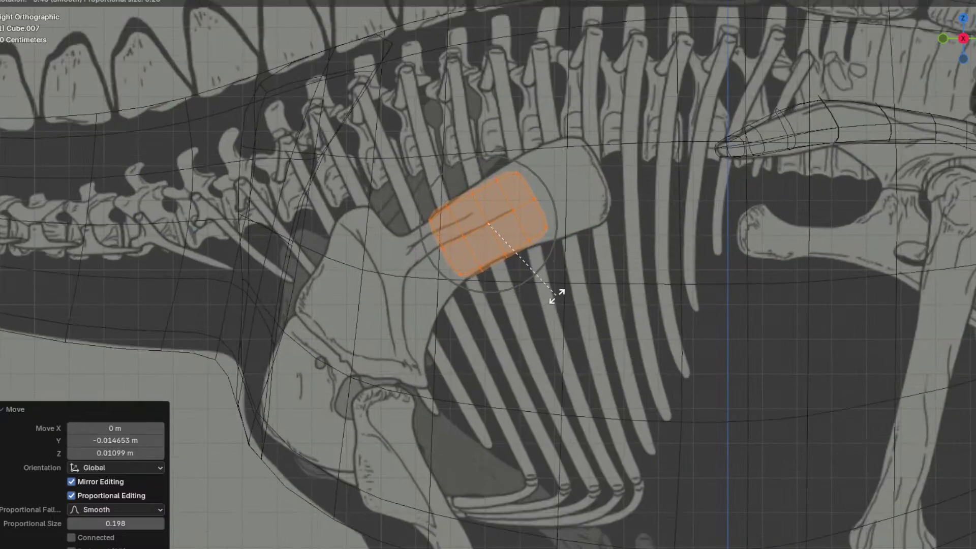
click(558, 291)
click(604, 254)
Step: Move the block's rear end with proportional editing back to the broad upper end of the shoulder blade
shift+middle_drag(604, 254, 592, 293)
key(c)
scroll(532, 278, down, 7)
click(534, 241)
key(Escape)
key(g)
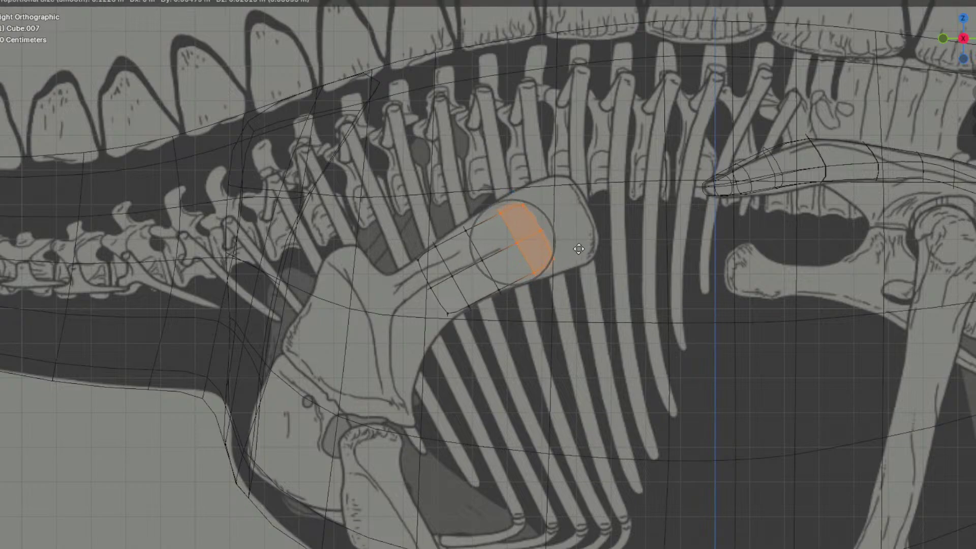
click(618, 242)
click(687, 253)
Step: Move the vertices at the block's rear end onto the rounded outline of the shoulder blade's upper end
drag(533, 184, 599, 212)
scroll(616, 218, up, 3)
key(g)
click(624, 187)
key(a)
drag(635, 175, 685, 205)
key(g)
click(716, 175)
key(a)
key(g)
click(693, 249)
Step: Raise the vertices on the blade's upper edge near the front by about 0.00424 m along Z
drag(589, 159, 590, 159)
key(a)
shift+middle_drag(514, 210, 576, 198)
drag(544, 189, 545, 189)
key(g)
key(z)
click(559, 184)
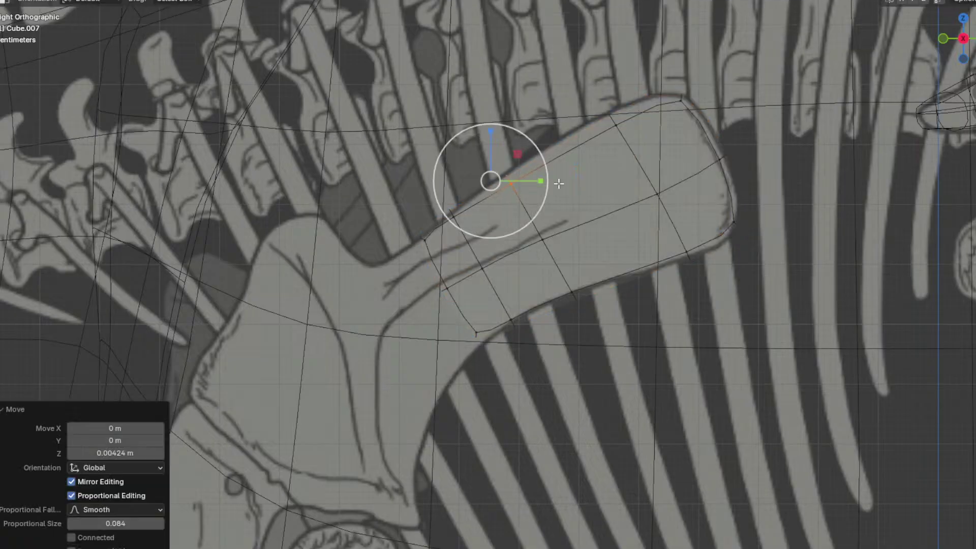
Step: Extrude the blade's front end down toward the shoulder joint and rotate the new end by about -25.1°
key(c)
drag(475, 325, 402, 232)
right_click(397, 227)
shift+middle_drag(505, 314, 553, 289)
key(e)
click(456, 378)
key(g)
click(462, 421)
key(r)
click(595, 343)
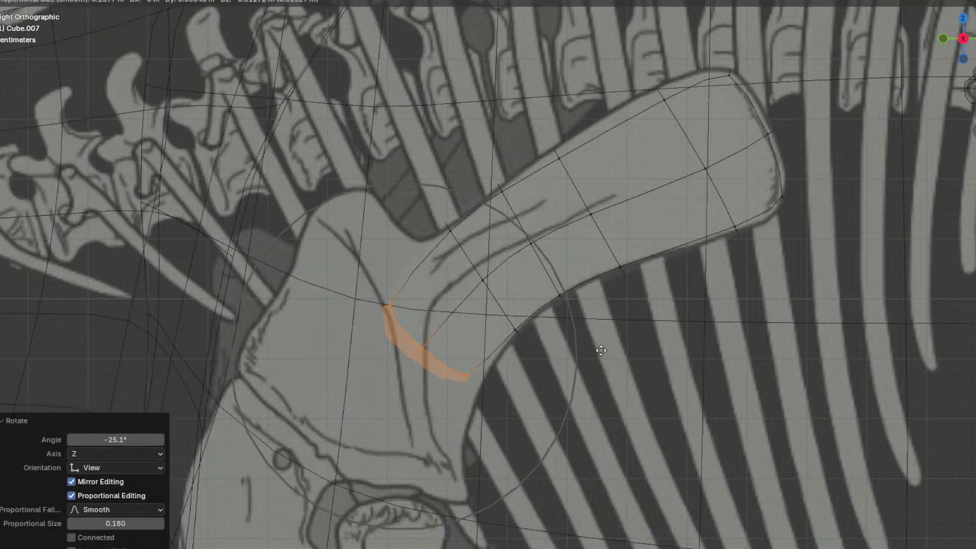
Step: Move the upper-edge vertices at the start of the extruded section onto the blade's outline with proportional editing
key(a)
drag(469, 252, 471, 255)
key(g)
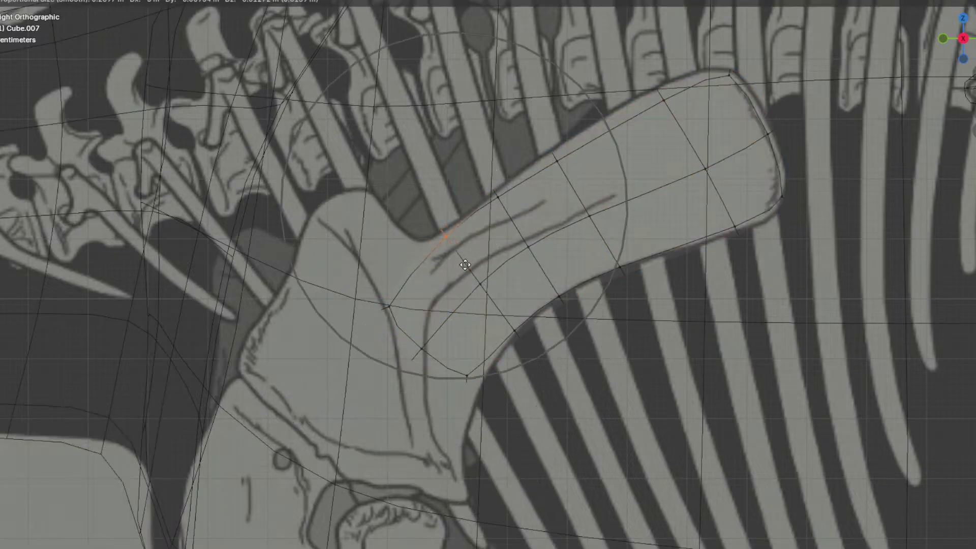
click(443, 257)
Step: Add a centred loop cut across the newly extruded section of the shoulder blade
key(ctrl+r)
click(443, 264)
right_click(443, 270)
key(a)
key(a)
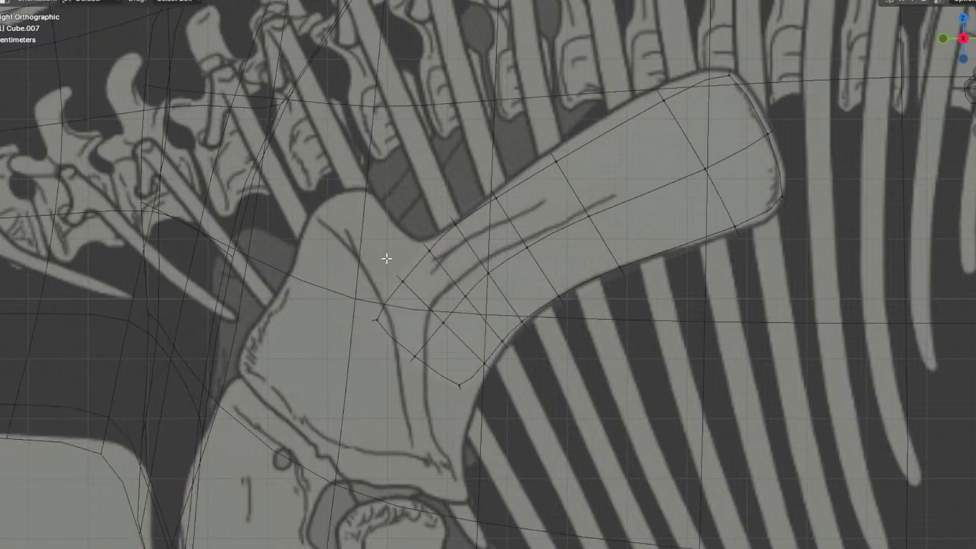
Step: Move the upper front corner up to the outline's notch, using a smaller proportional editing radius
drag(386, 260, 404, 292)
key(g)
scroll(399, 288, up, 10)
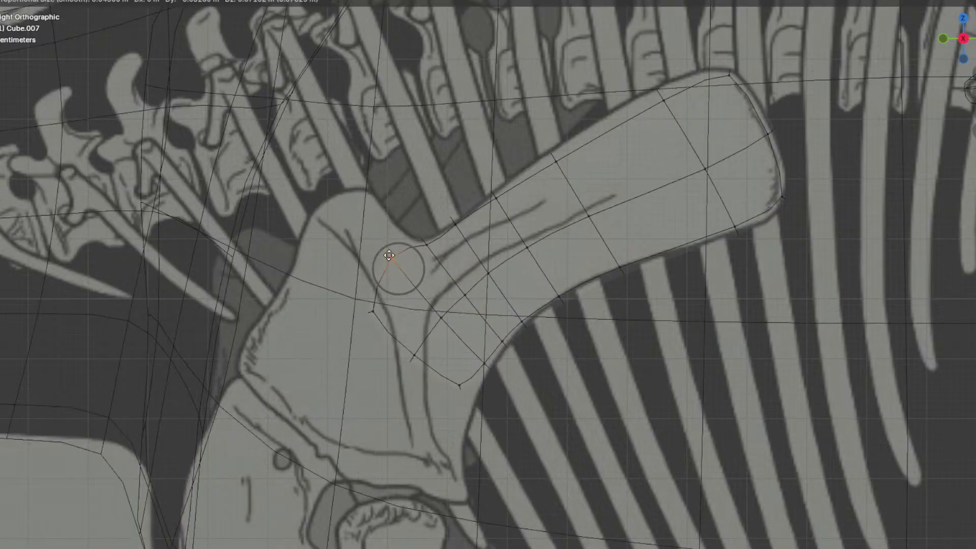
click(389, 255)
key(a)
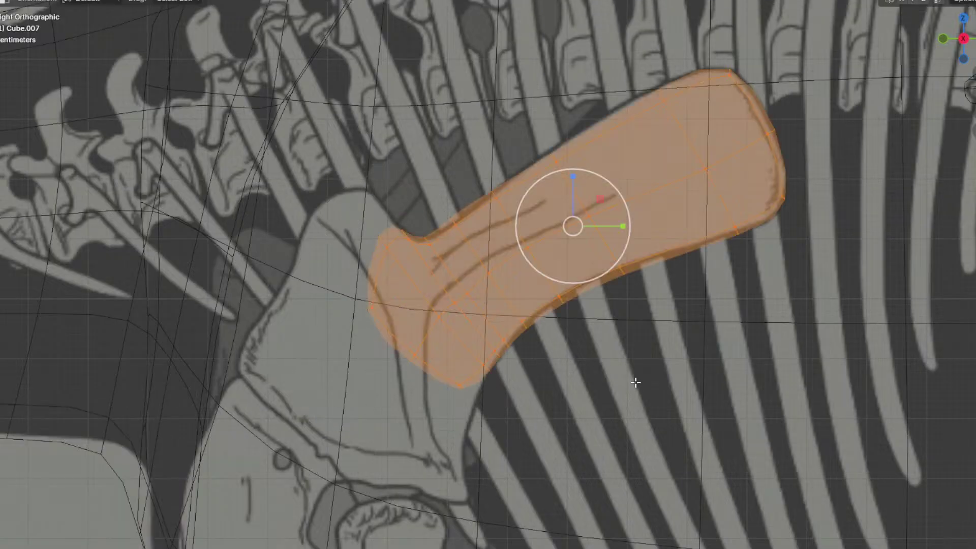
Step: Pull the lower front corner down the blade's rear margin and fit the vertex above it to the outline
shift+middle_drag(534, 394, 569, 360)
click(491, 362)
key(g)
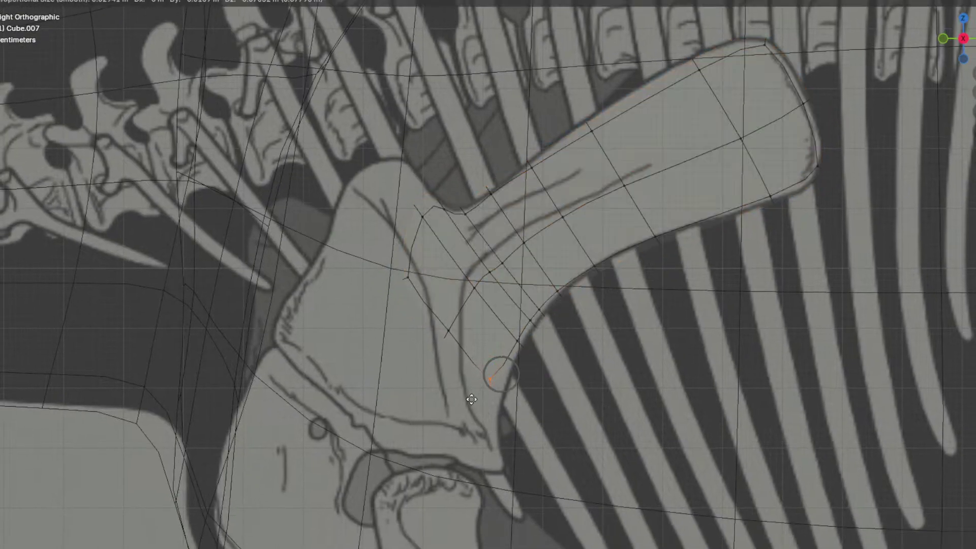
click(470, 426)
key(a)
click(519, 347)
key(g)
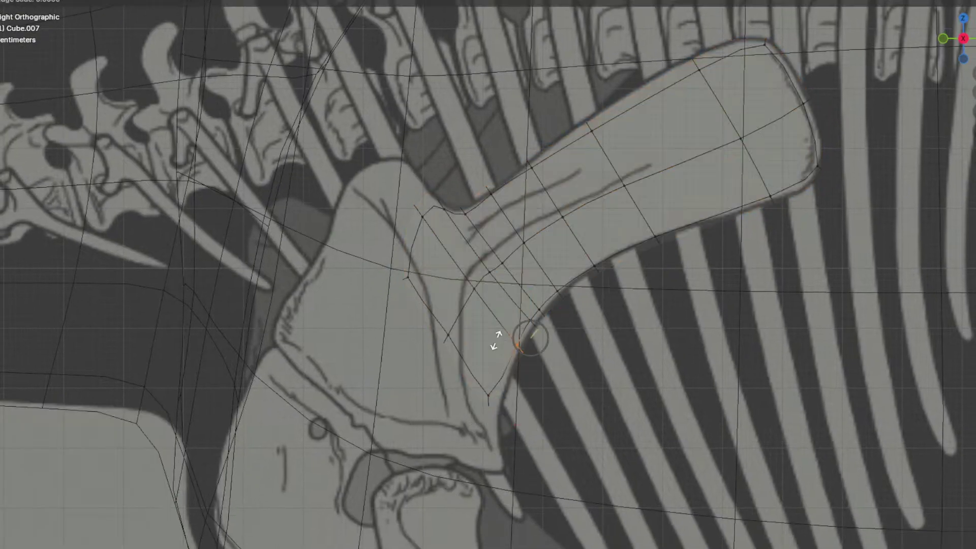
click(483, 365)
key(a)
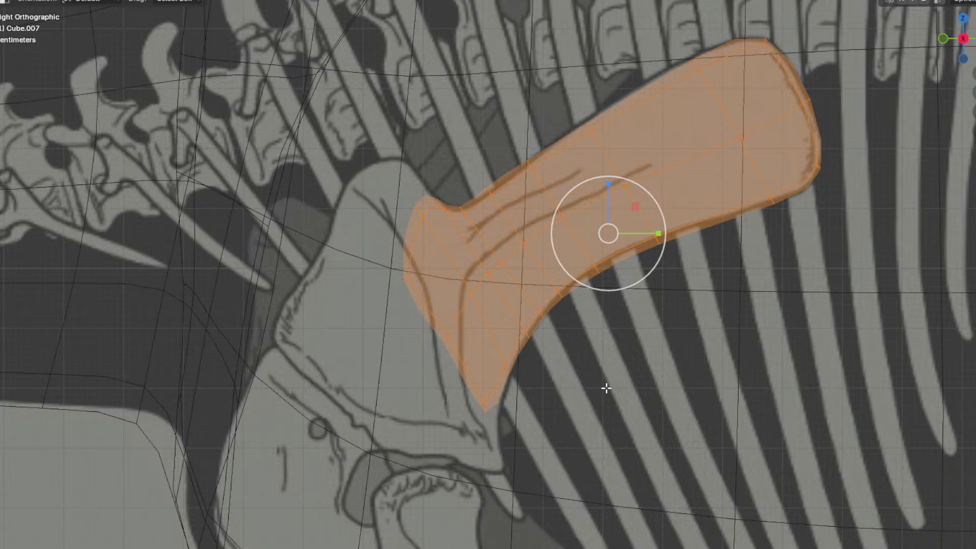
Step: Nudge the upper-edge vertex just behind the notch onto the shoulder blade's outline
shift+middle_drag(519, 318, 525, 334)
scroll(509, 251, up, 4)
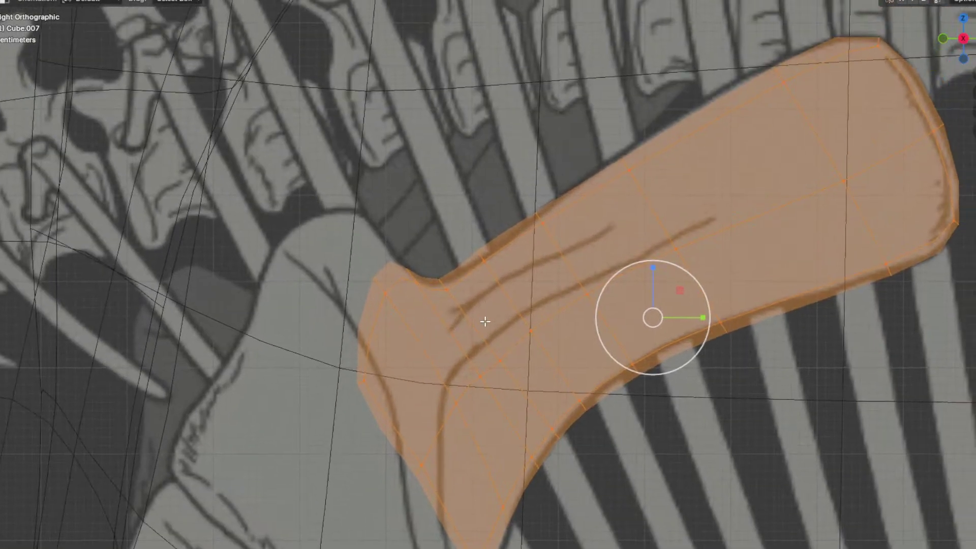
click(463, 241)
key(g)
click(462, 244)
key(a)
scroll(491, 297, down, 2)
scroll(490, 297, down, 1)
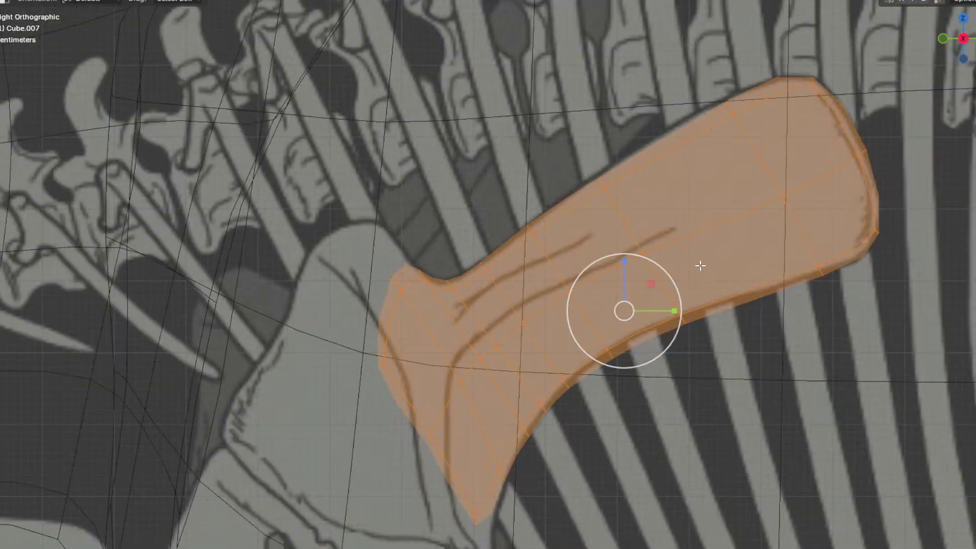
Step: Slide the upper-edge vertices at mid-blade by a factor of about 0.246 and move the upper edge onto the outline
shift+middle_drag(709, 258, 609, 349)
drag(488, 264, 528, 299)
key(g)
key(g)
click(577, 309)
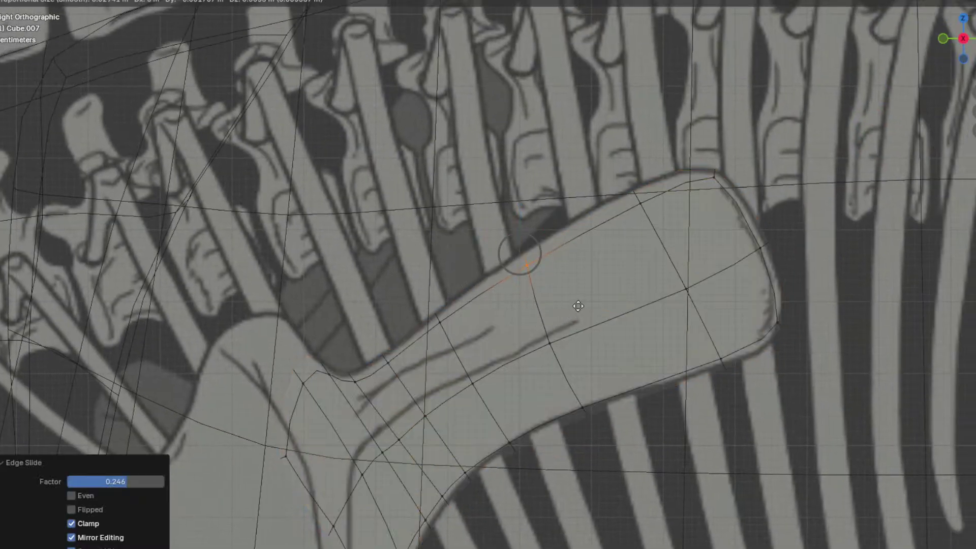
key(a)
shift+middle_drag(638, 266, 579, 317)
drag(558, 241, 586, 275)
key(g)
click(586, 275)
key(a)
Step: Move the lower-edge vertices at mid-blade about -0.000883 m along Y and 0.0106 m along Z onto the outline
drag(505, 434, 503, 432)
shift+middle_drag(571, 449, 643, 333)
key(g)
click(665, 403)
shift+middle_drag(598, 457, 635, 359)
scroll(635, 359, up, 2)
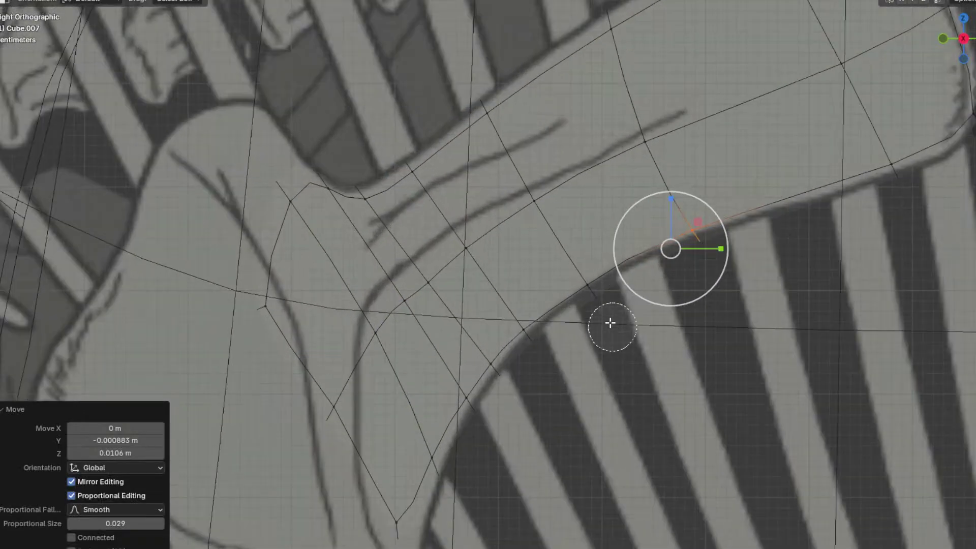
Step: Move the next lower-edge vertices toward the front onto the curve of the shoulder blade's underside
click(590, 284)
key(g)
click(539, 313)
key(a)
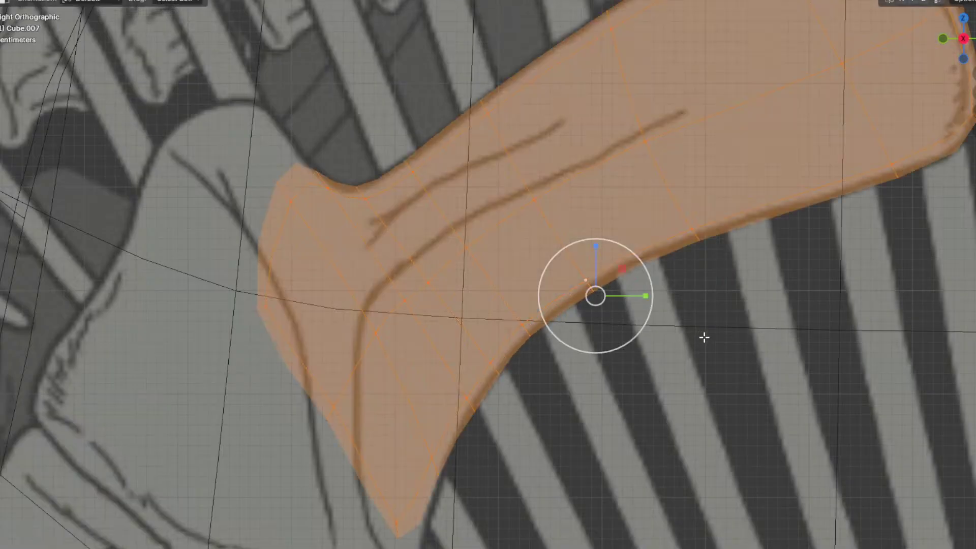
Step: Extend the blade's lower tip down toward the shoulder joint and finish editing the shoulder blade
shift+middle_drag(460, 520, 515, 371)
key(g)
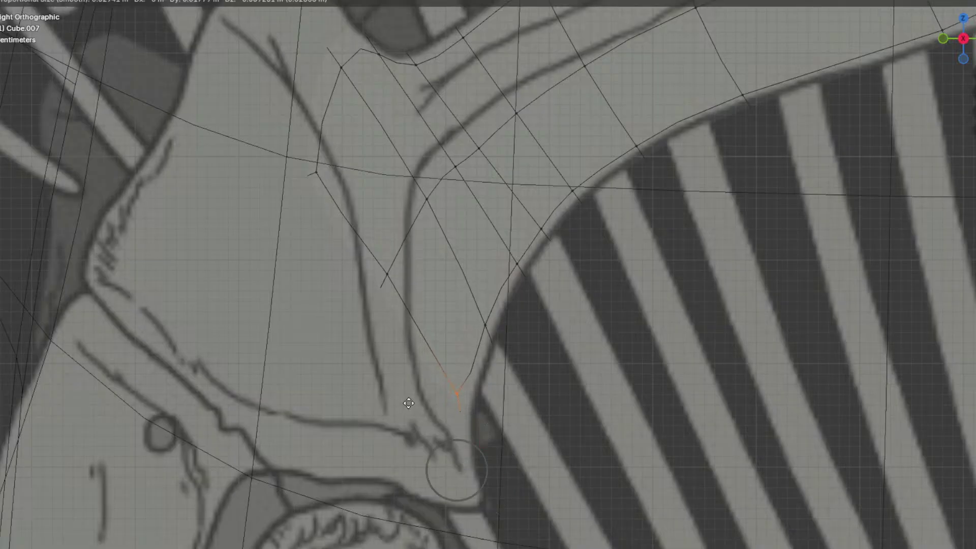
click(427, 423)
key(a)
scroll(480, 373, down, 10)
shift+middle_drag(536, 324, 532, 364)
key(Tab)
scroll(522, 325, down, 3)
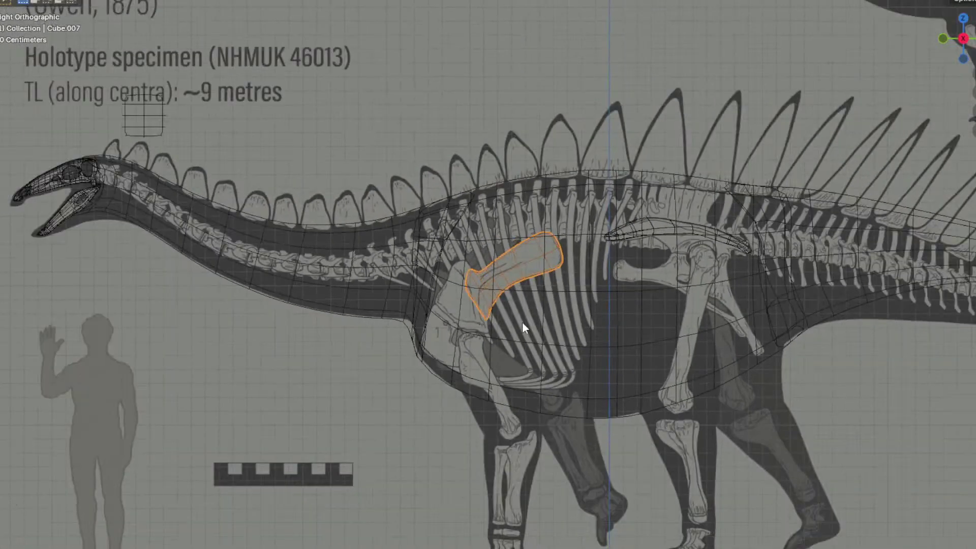
Step: Separate a duplicate of the block above the neck, moved about 2.2971 m along Y and -1.5029 m along Z to the shoulder
click(261, 166)
key(shift+d)
click(558, 323)
scroll(575, 286, up, 3)
key(p)
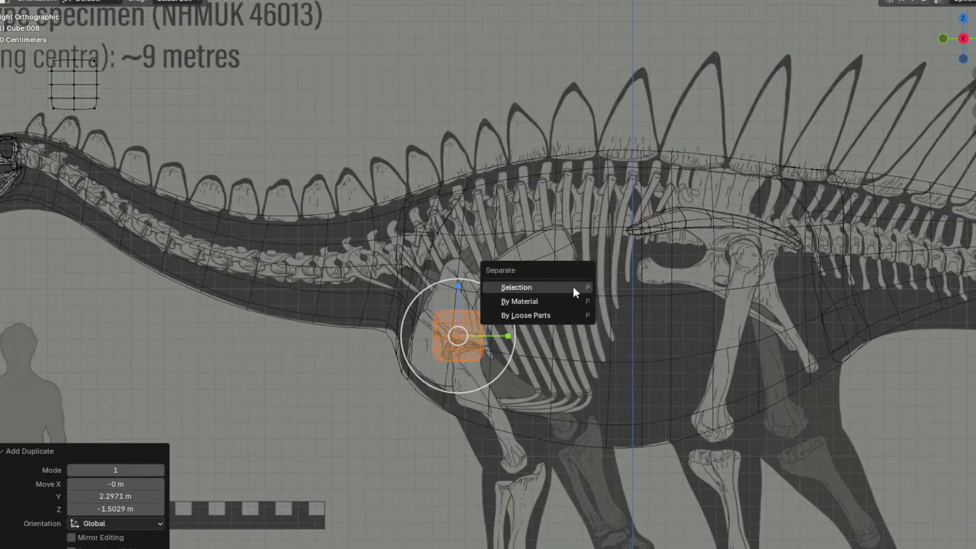
click(574, 286)
Step: Edit the separated block, scaling it to about 0.621 along Y and rotating it by about -45.3°
key(Tab)
click(481, 333)
click(480, 334)
click(480, 333)
key(Tab)
scroll(504, 366, up, 3)
scroll(540, 360, up, 3)
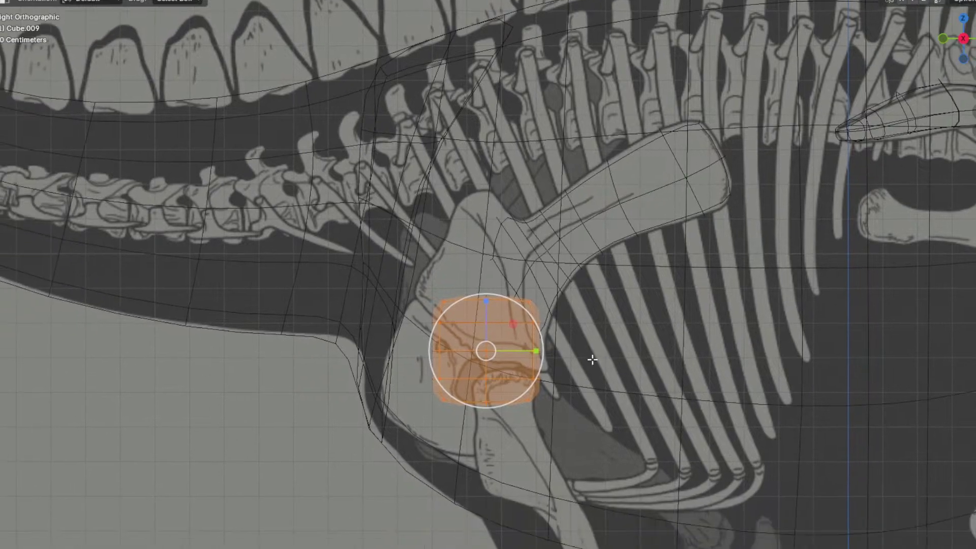
drag(537, 365, 518, 366)
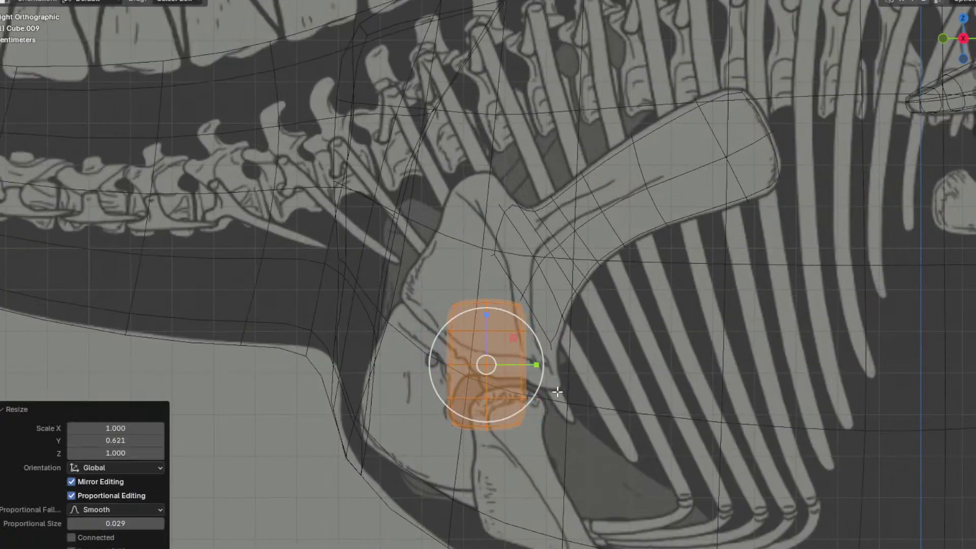
key(r)
click(563, 336)
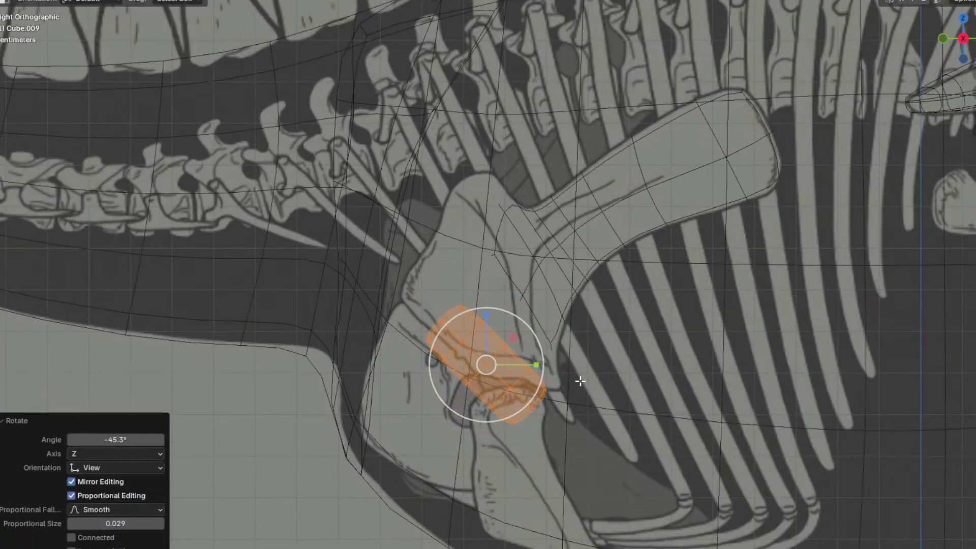
Step: Move the block up onto the lower shoulder plate and adjust its rotation by about 8.88°
key(g)
click(598, 354)
key(r)
click(600, 362)
key(g)
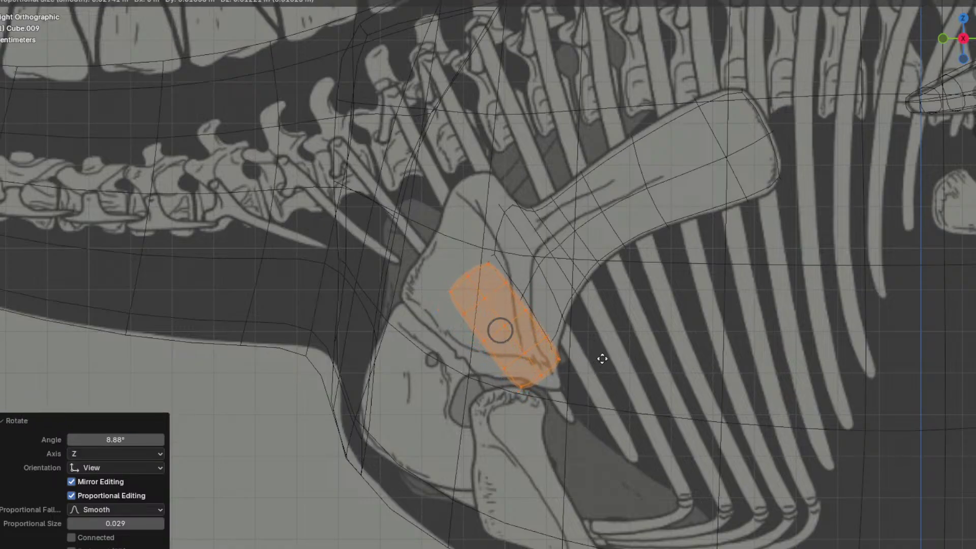
click(601, 354)
Step: Move the block's upper end up to the peak of the shoulder plate
click(620, 364)
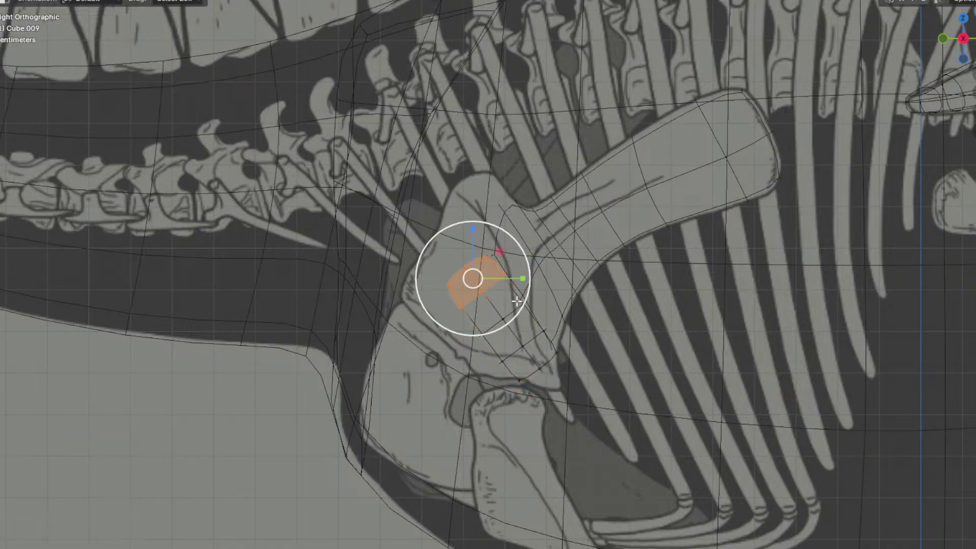
key(g)
click(486, 204)
click(592, 266)
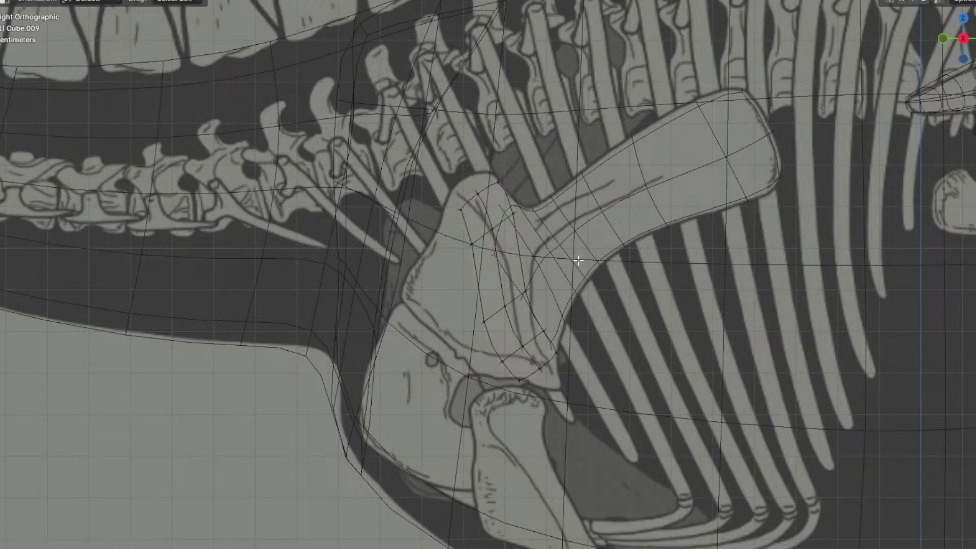
Step: Move the block's front vertices down and forward onto the shoulder plate's rough front edge
key(g)
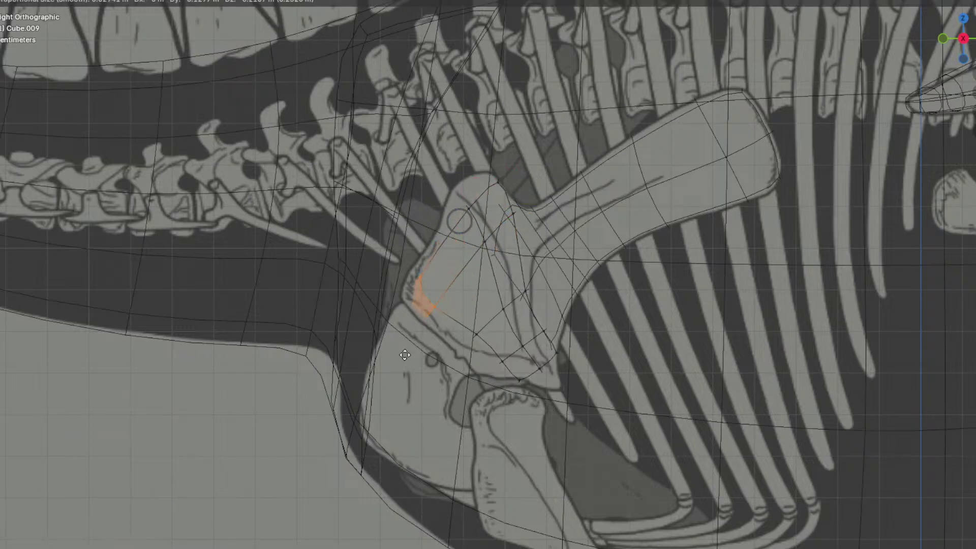
click(396, 355)
key(a)
key(a)
scroll(471, 438, up, 2)
key(a)
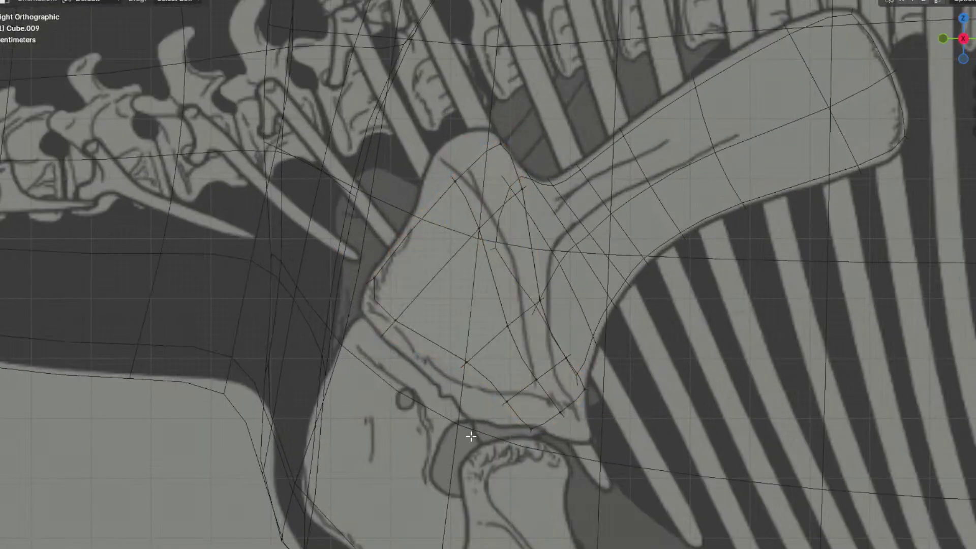
Step: Move the block's lower end down and back toward the shoulder joint, and select the linked mesh
shift+middle_drag(521, 419, 513, 369)
drag(516, 361, 516, 360)
key(g)
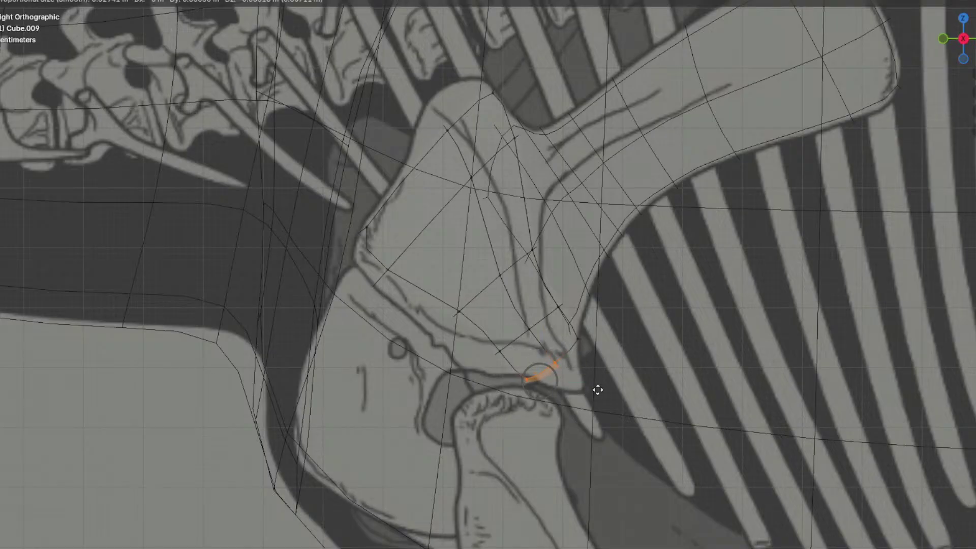
click(630, 409)
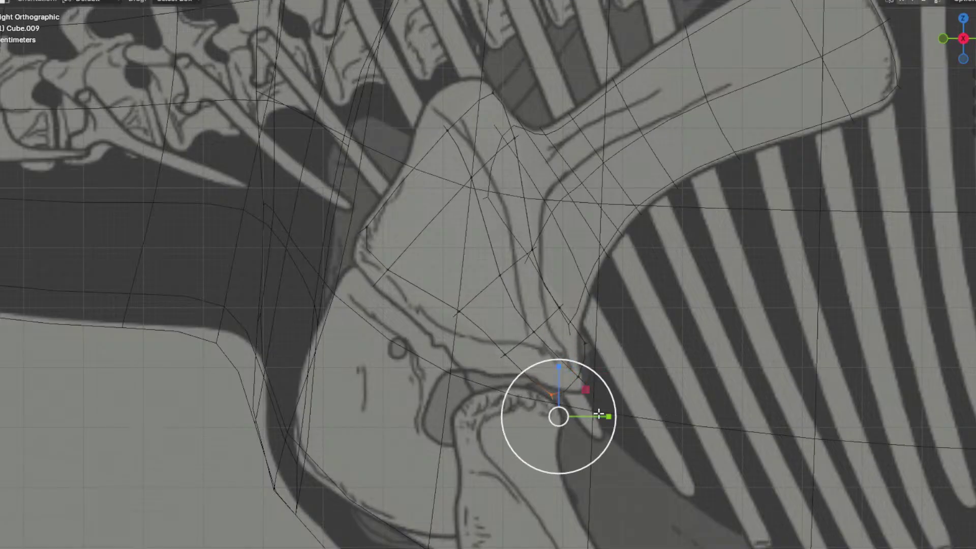
key(ctrl+l)
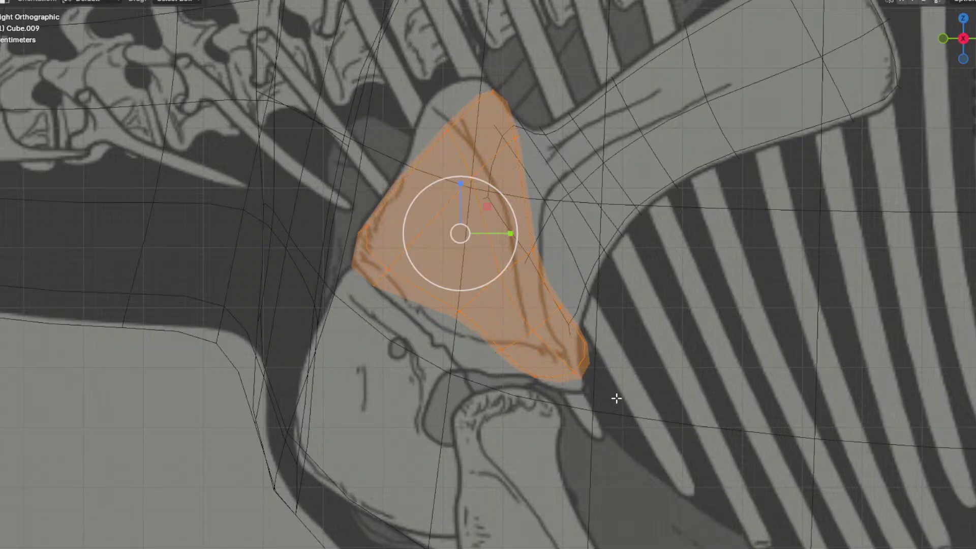
Step: Fit the plate's lower rear corner and the vertex above it to the outline at the shoulder joint
drag(614, 399, 567, 358)
key(g)
click(558, 393)
key(a)
drag(632, 369, 561, 335)
key(g)
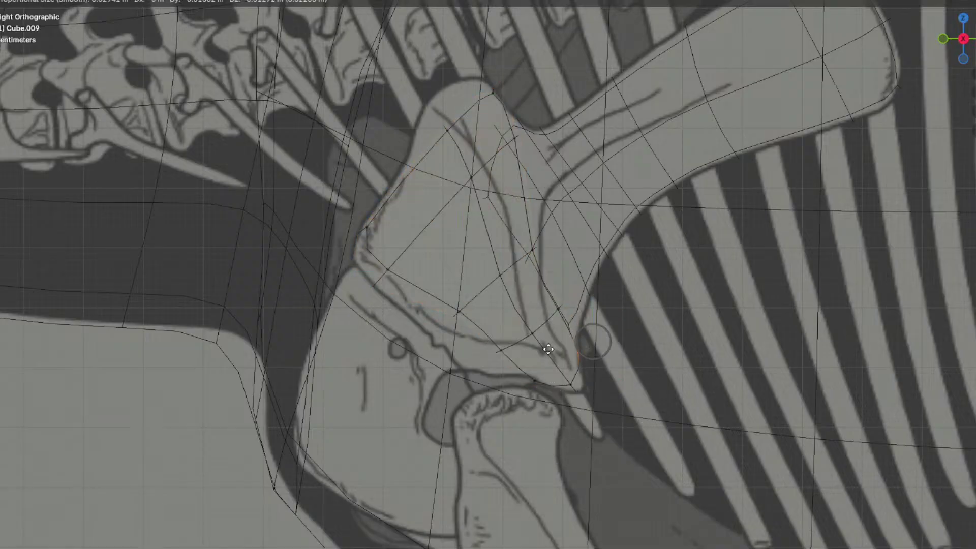
click(549, 349)
Step: Move the vertices above the plate's lower rear corner back onto the reference's rear margin
click(638, 331)
click(570, 316)
click(679, 334)
key(a)
scroll(633, 352, up, 3)
click(612, 360)
key(g)
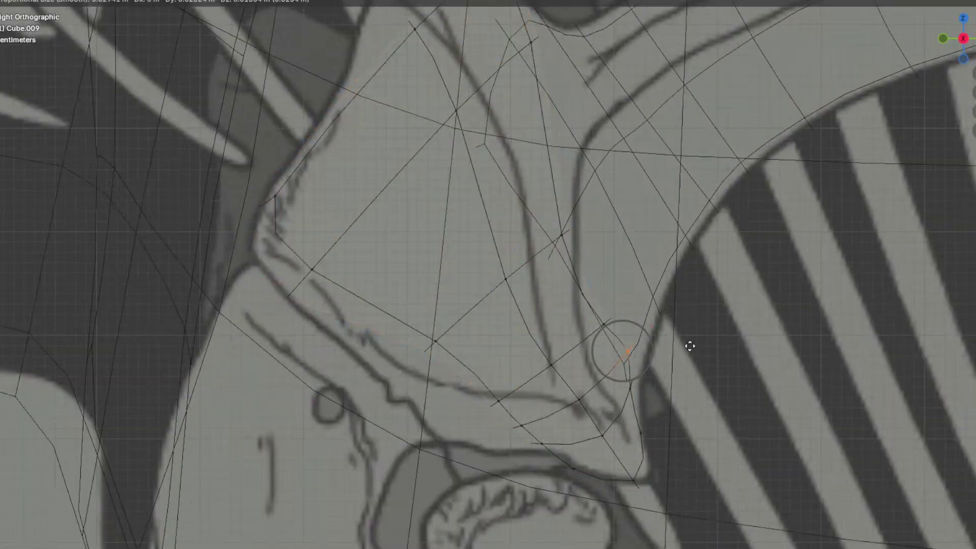
click(702, 341)
key(a)
Step: Pull the middle vertices of the plate's lower edge down to the outline above the shoulder joint
shift+middle_drag(513, 383, 544, 341)
scroll(543, 340, down, 2)
key(alt+a)
key(c)
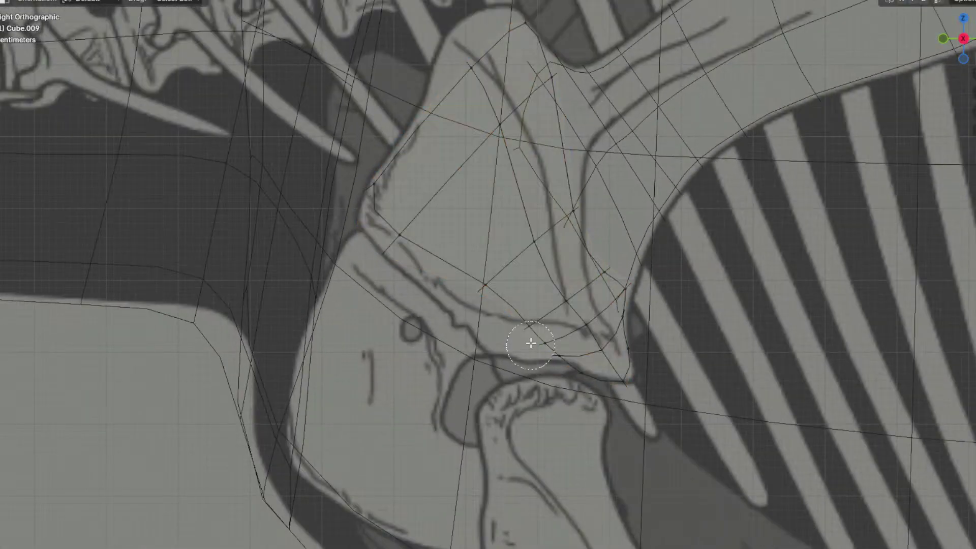
key(Escape)
key(g)
click(525, 398)
key(a)
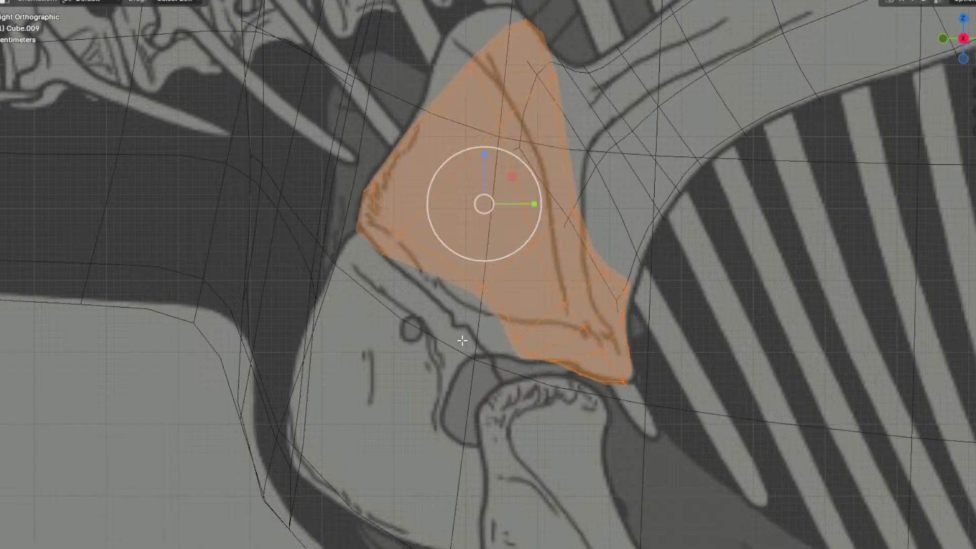
Step: Pull the front portion of the plate's lower edge down onto the outline beside the shoulder joint
click(490, 291)
key(g)
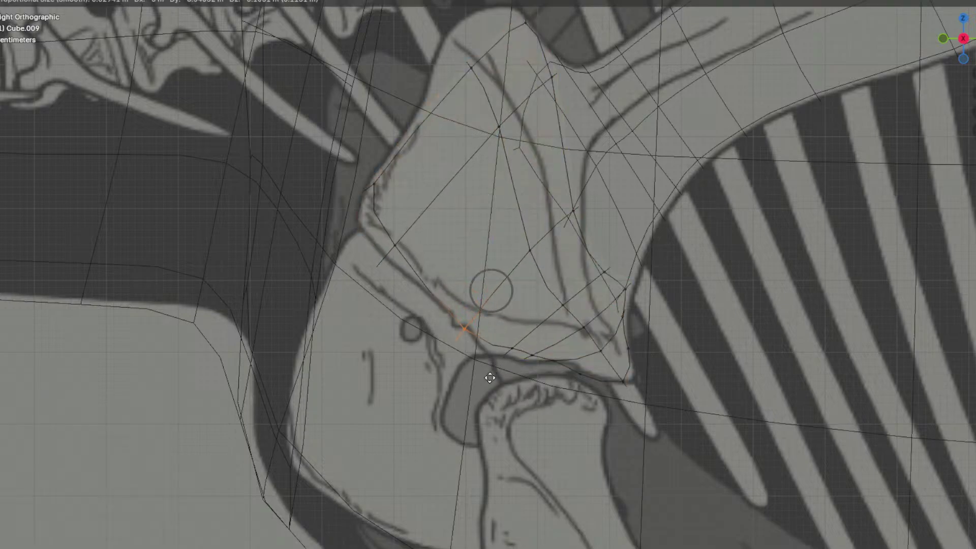
click(490, 377)
key(a)
shift+middle_drag(426, 159, 407, 267)
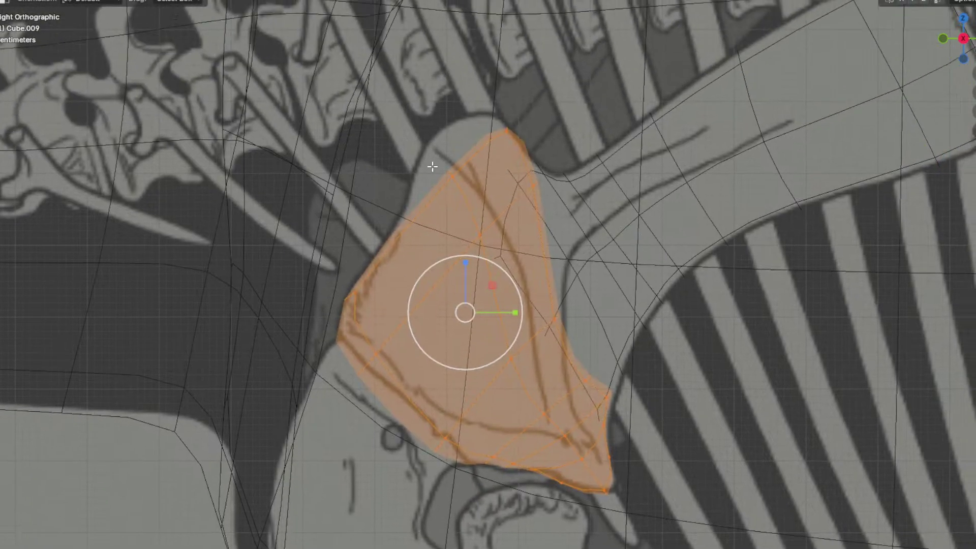
Step: Move the plate's upper front vertex up to the outline near the top of the reference bone
click(482, 192)
key(g)
click(473, 136)
Step: Add one edge loop across the plate's upper front margin and move its front vertex onto the outline
key(ctrl+r)
click(395, 189)
click(395, 189)
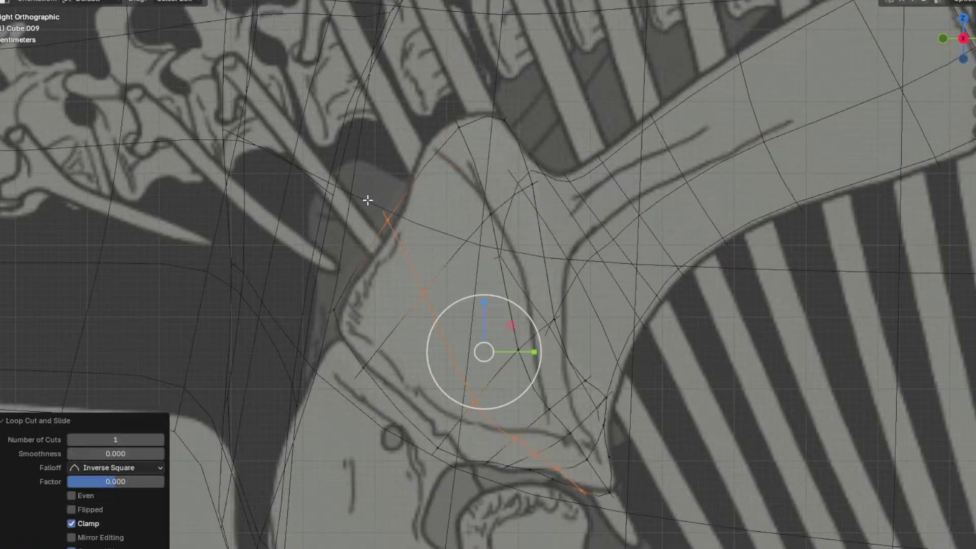
click(389, 215)
key(g)
click(436, 268)
key(a)
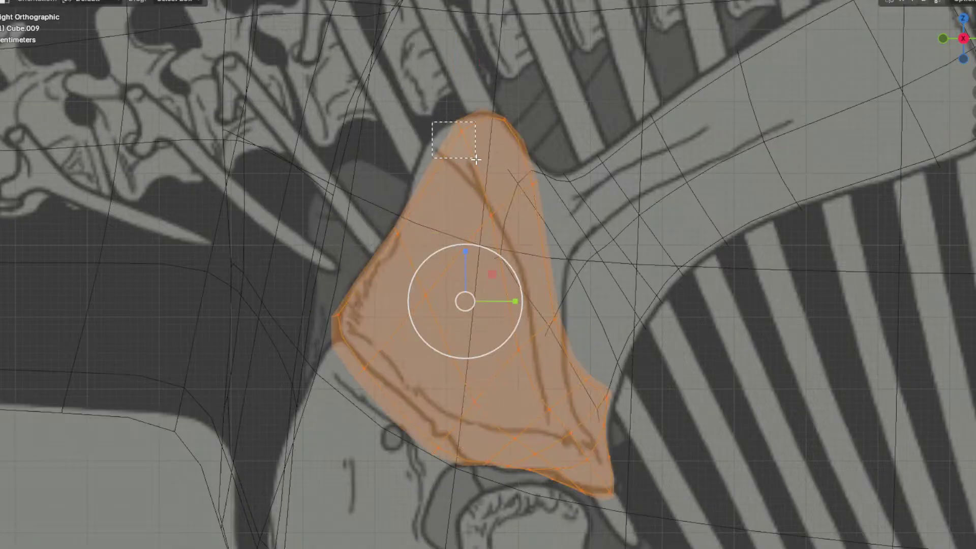
Step: Fit the vertices at the plate's rounded upper end to the top of the reference outline
drag(475, 158, 477, 163)
key(g)
click(435, 179)
key(a)
drag(519, 136, 487, 92)
key(g)
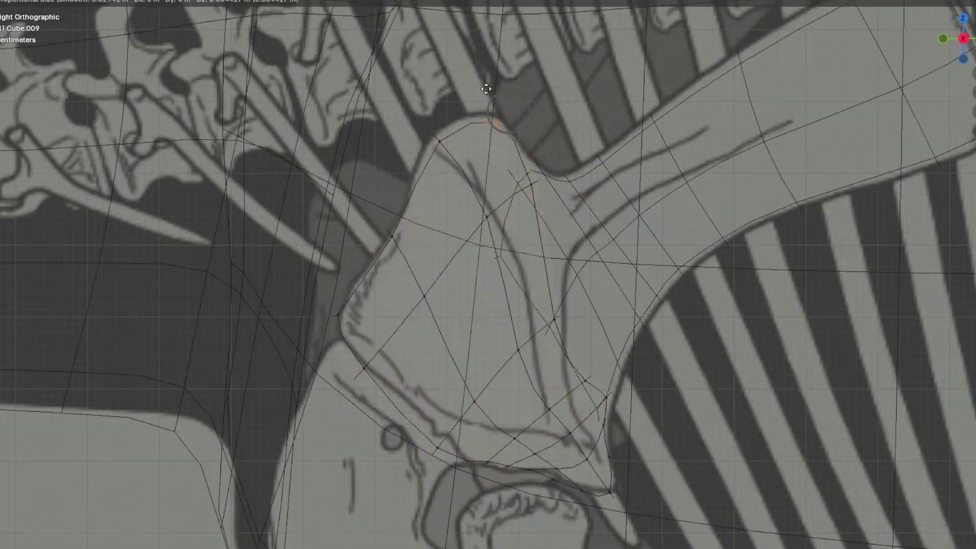
click(487, 81)
drag(456, 165, 456, 165)
key(a)
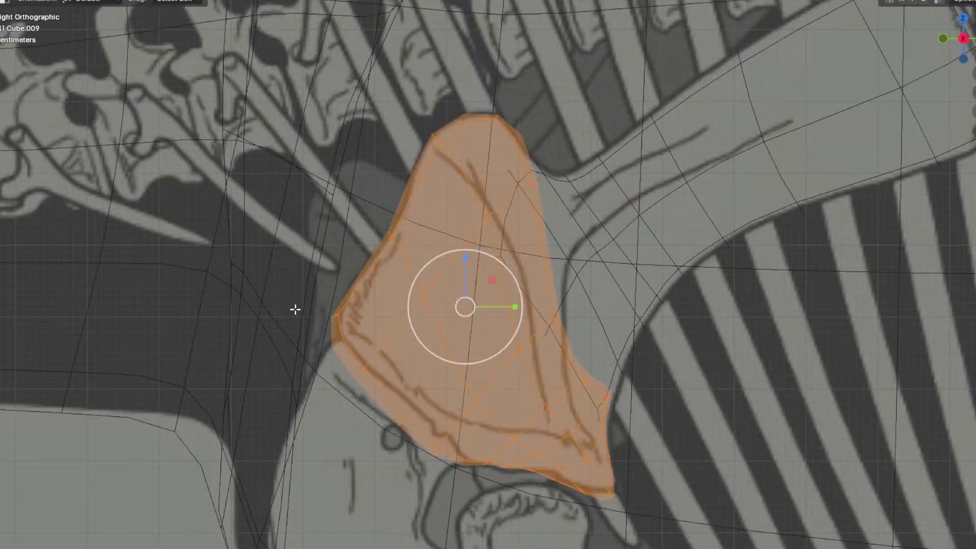
Step: Fit the plate's front corner and the middle of its lower front edge to the reference outline
click(337, 316)
key(g)
click(322, 307)
key(a)
scroll(492, 319, down, 3)
shift+middle_drag(493, 319, 494, 272)
scroll(494, 272, up, 1)
click(465, 332)
key(g)
click(471, 308)
key(a)
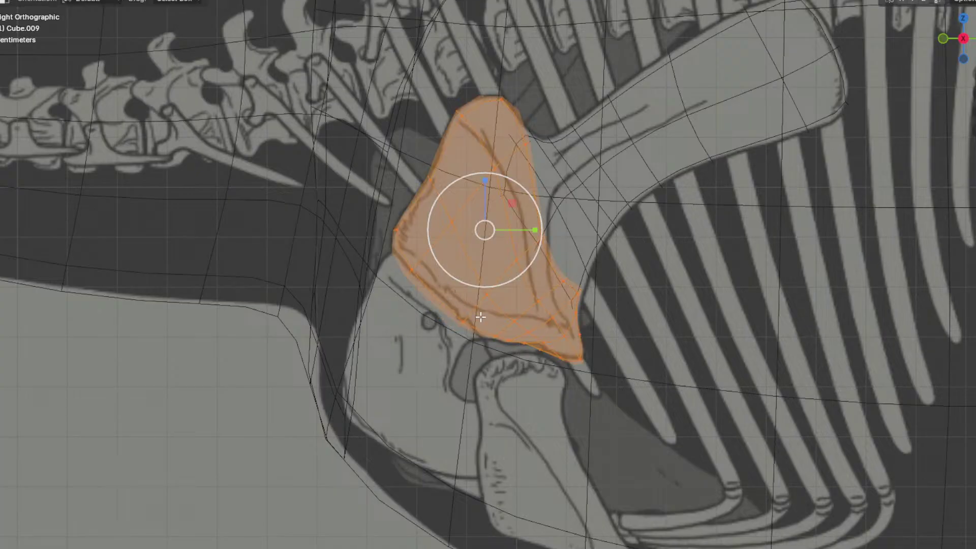
Step: Move the vertices along the rear part of the plate's lower edge onto the outline above the shoulder joint
scroll(471, 307, up, 2)
click(519, 390)
key(g)
click(513, 391)
click(713, 400)
shift+middle_drag(596, 412, 550, 394)
scroll(550, 394, up, 1)
key(g)
click(569, 383)
key(a)
Step: Adjust the vertices near the plate's lower rear corner, edge-slide them by a factor of -0.206, and turn off wireframe shading
drag(636, 436, 583, 388)
key(g)
click(647, 412)
key(g)
key(g)
click(534, 369)
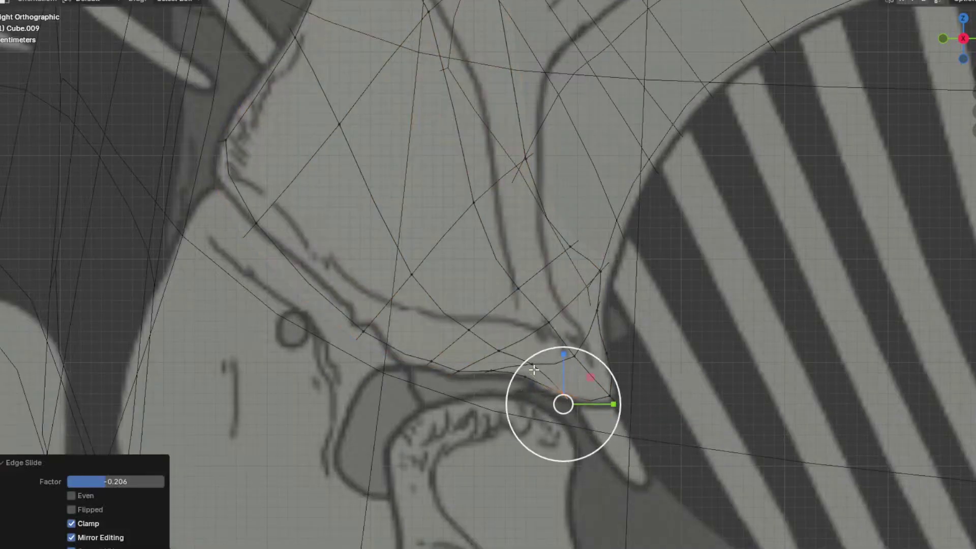
key(a)
scroll(534, 370, down, 5)
key(shift+z)
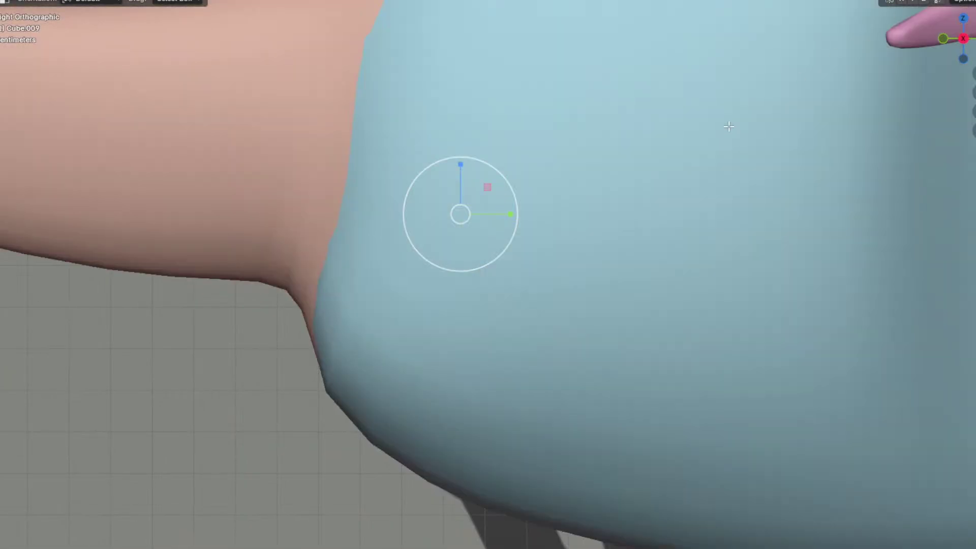
Step: Hide the torso and join the lower shoulder plate with the shoulder blade into one object
scroll(581, 207, down, 4)
key(Tab)
click(581, 206)
key(h)
click(487, 221)
shift+click(532, 218)
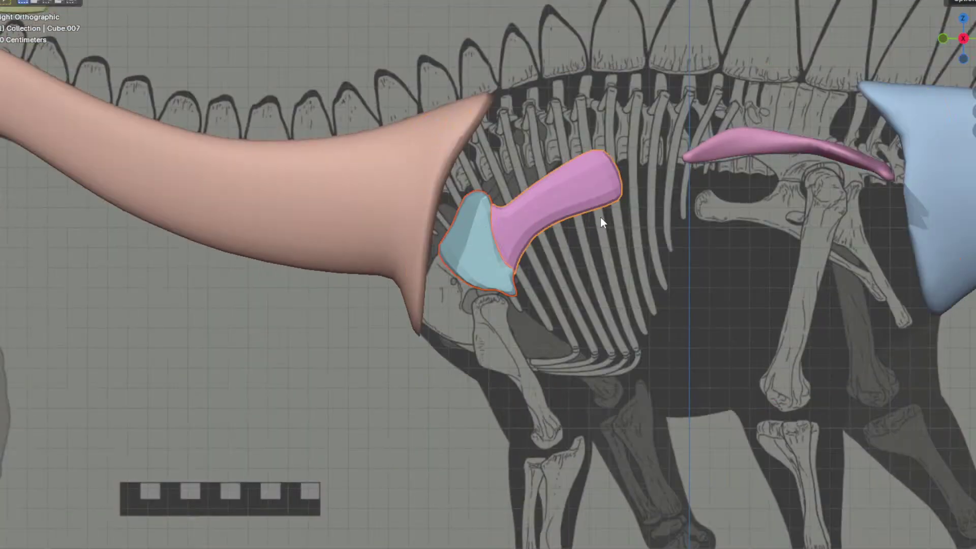
key(ctrl+j)
Step: Move the plate part of the joined shoulder mesh 0.3424 m along X toward the torso's side
scroll(600, 219, up, 4)
key(Tab)
middle_drag(600, 221, 512, 183)
middle_drag(580, 206, 540, 202)
scroll(557, 215, down, 3)
key(g)
key(x)
click(702, 164)
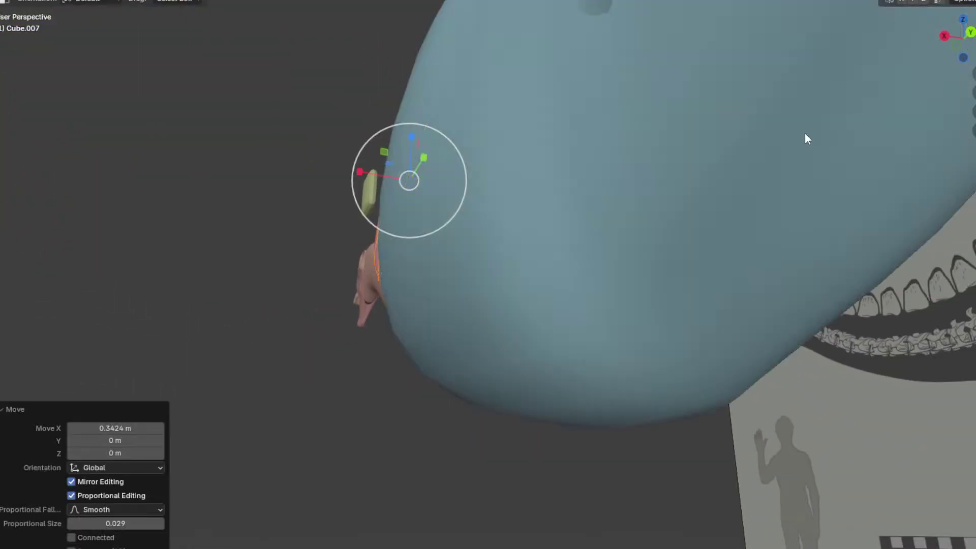
Step: Shift the plate further along X and rotate it in top view to follow the torso's side
scroll(808, 138, down, 3)
middle_drag(807, 138, 660, 276)
key(KP_7)
key(g)
key(x)
click(665, 298)
key(r)
click(672, 325)
middle_drag(672, 325, 630, 323)
Step: Select edge loops on the shoulder mesh, rotate them in top view, and move them -0.10445 m along X with proportional editing
scroll(579, 232, up, 3)
click(511, 280)
alt+click(514, 281)
alt+shift+click(525, 272)
key(KP_7)
key(r)
scroll(775, 231, down, 8)
click(776, 222)
key(g)
key(x)
click(755, 218)
middle_drag(756, 217, 558, 200)
scroll(558, 188, up, 2)
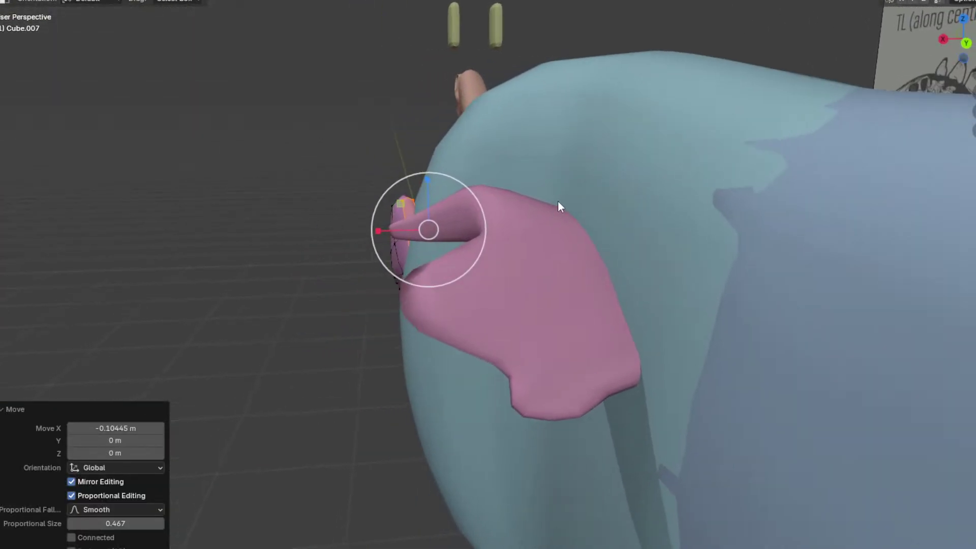
Step: Rotate the selected shoulder loops in front view to match the slope of the torso's side
key(KP_1)
key(r)
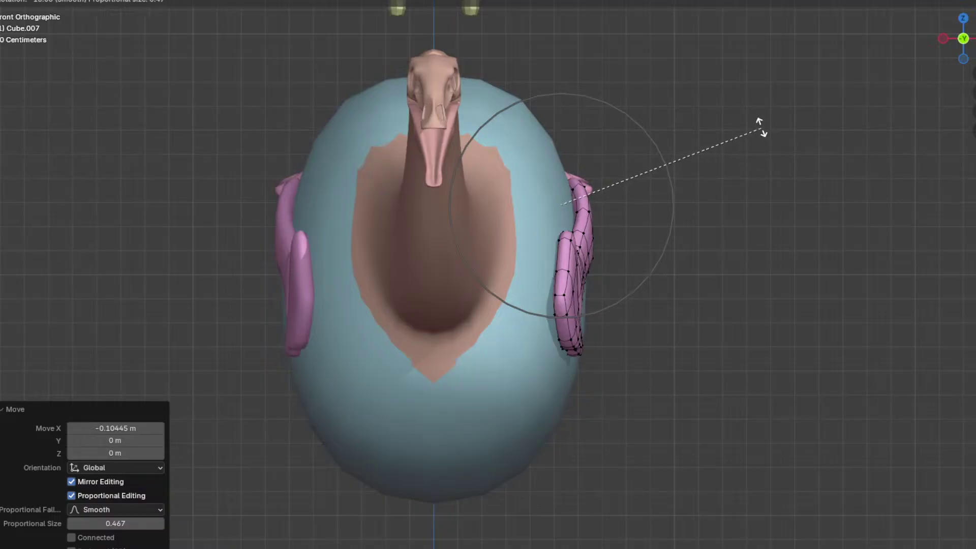
click(762, 128)
Step: Rotate the plate's front edge loop 19.7° in top view and move it -0.095244 m along X with proportional editing
middle_drag(748, 138, 634, 334)
scroll(561, 250, up, 3)
alt+click(560, 250)
key(KP_7)
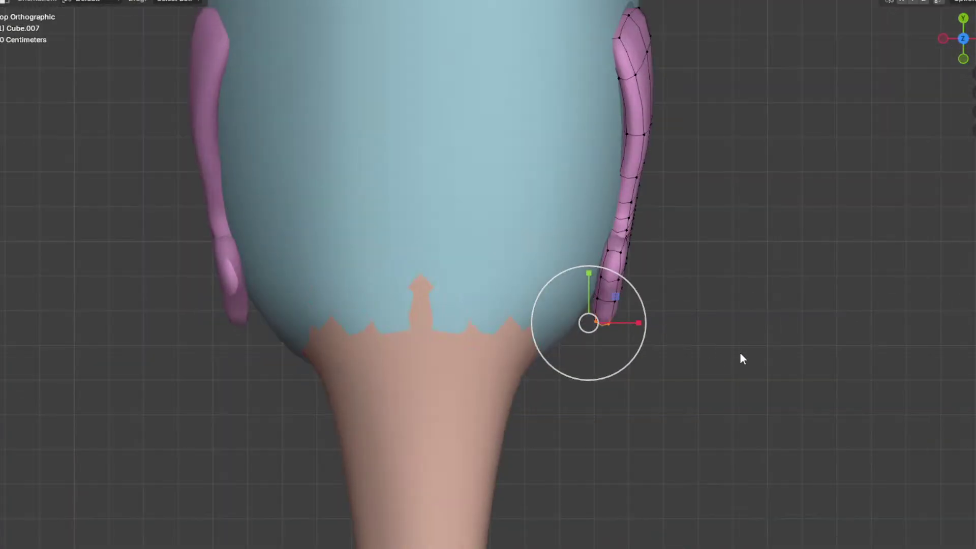
key(r)
scroll(724, 379, down, 5)
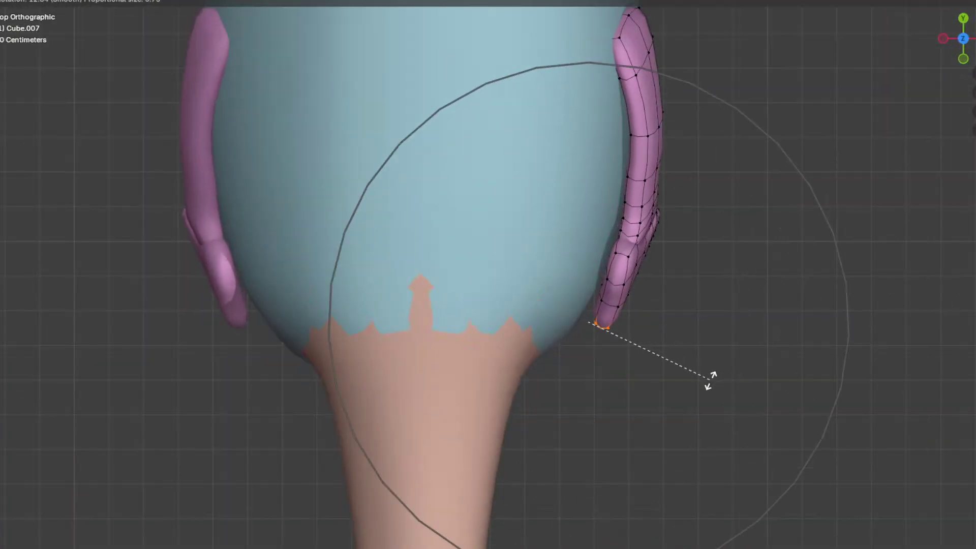
click(696, 389)
key(g)
key(x)
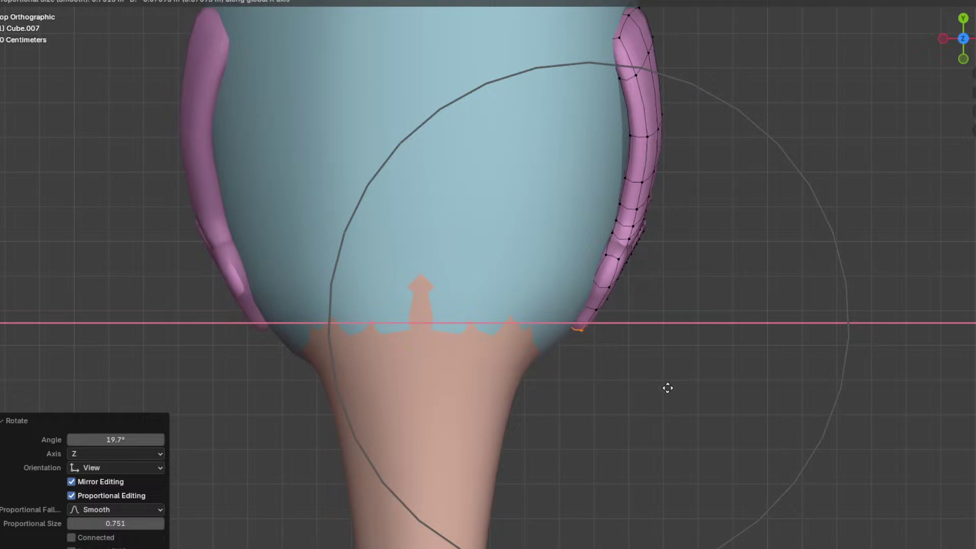
click(667, 392)
middle_drag(665, 399, 590, 262)
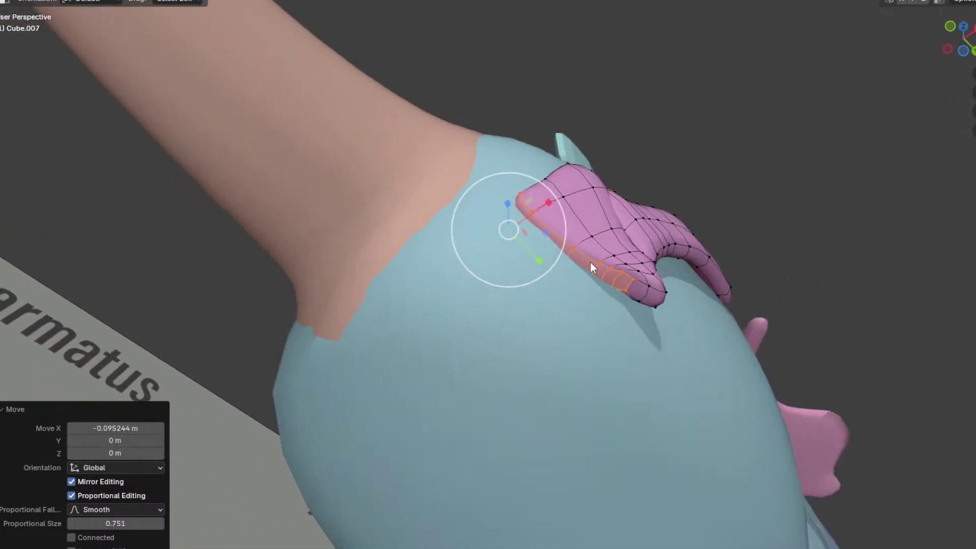
Step: Switch to editing the torso and move four chest vertices beside the shoulder plate inward along X
key(Tab)
key(Tab)
click(591, 286)
key(Tab)
click(555, 342)
middle_drag(556, 369, 560, 324)
key(Tab)
scroll(552, 326, down, 1)
click(571, 301)
shift+click(508, 248)
shift+click(480, 310)
shift+click(533, 377)
middle_drag(624, 186, 702, 251)
key(g)
key(x)
click(661, 259)
Step: Move the torso vertices below the shoulder plate -0.020567 m along X
drag(594, 435, 519, 423)
middle_drag(617, 249, 621, 309)
key(g)
key(x)
click(613, 308)
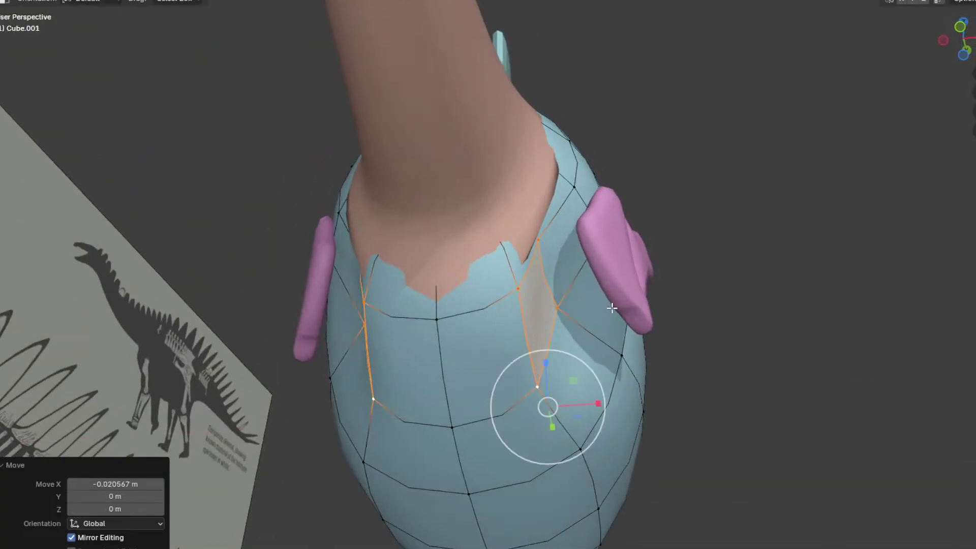
Step: Return to editing the shoulder mesh and rotate the plate's front edge loop in top view with proportional editing
key(Tab)
click(619, 275)
key(Tab)
middle_drag(618, 275, 528, 306)
alt+click(613, 258)
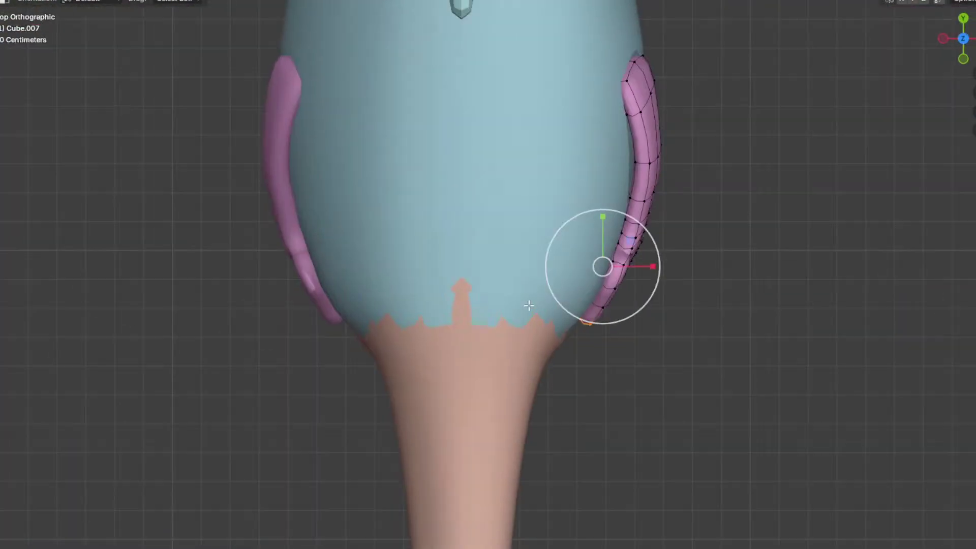
key(KP_7)
key(r)
click(697, 280)
Step: Rotate the plate's front edge loop further and move it along X to hug the chest
key(r)
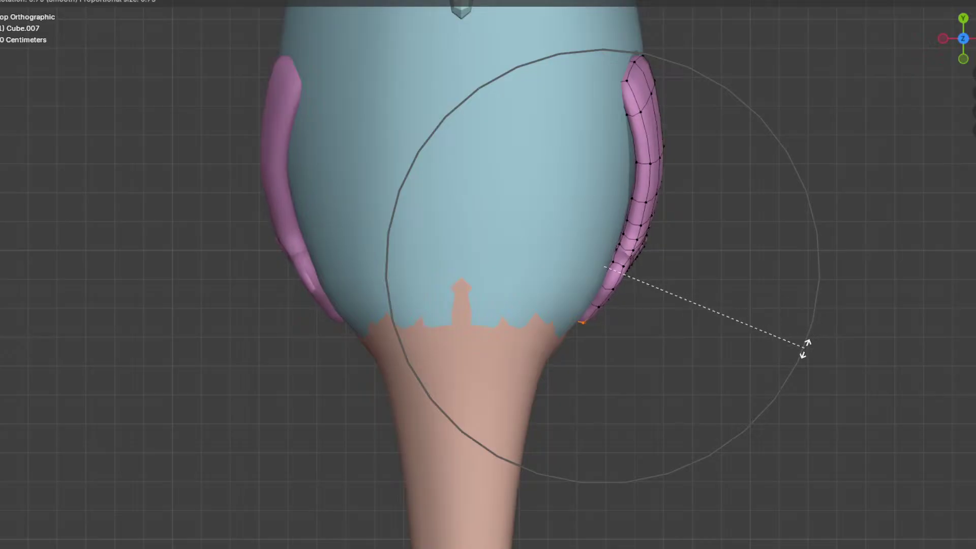
scroll(798, 355, up, 2)
click(791, 355)
key(g)
key(x)
scroll(778, 358, up, 4)
click(770, 362)
middle_drag(770, 361, 720, 244)
key(Tab)
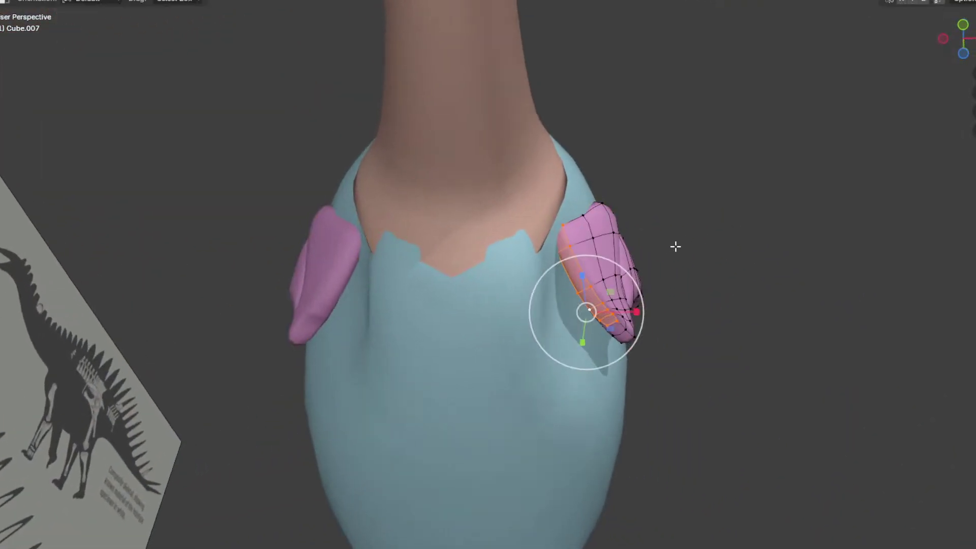
middle_drag(676, 247, 717, 273)
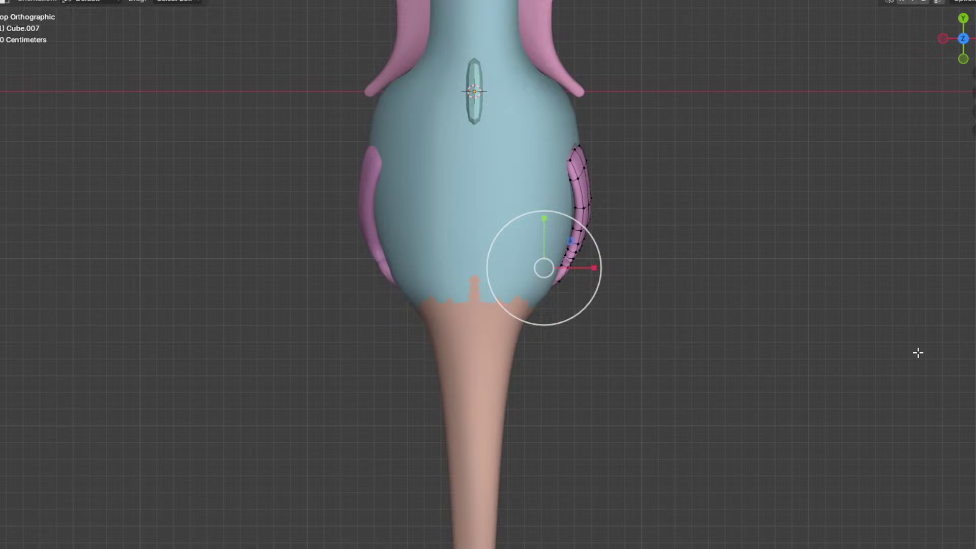
Step: Select the whole shoulder mesh, rotate it in top view, and move it along X against the torso
key(a)
key(r)
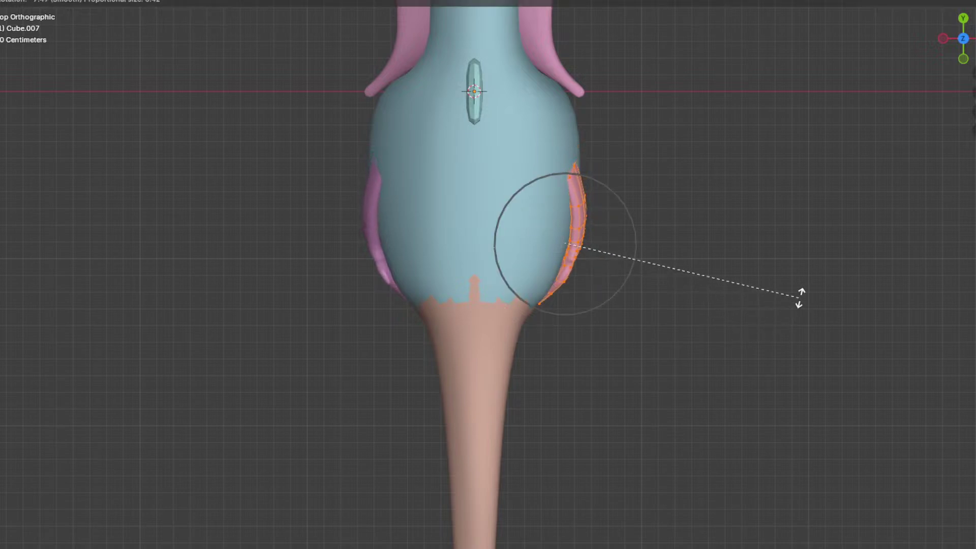
click(799, 300)
key(g)
key(x)
click(798, 310)
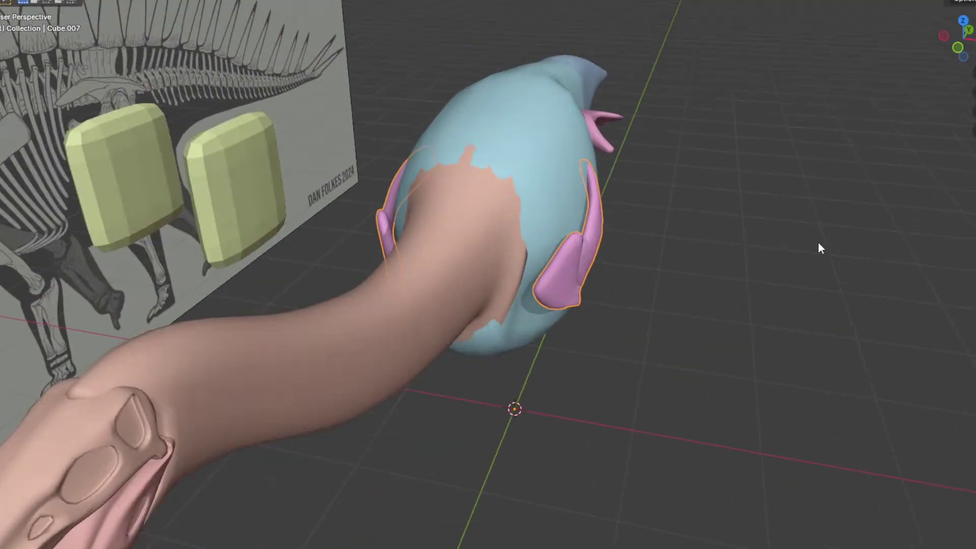
Step: Select two torso vertices beside the shoulder plate and move them outward along X with proportional editing
middle_drag(818, 248, 610, 300)
click(518, 327)
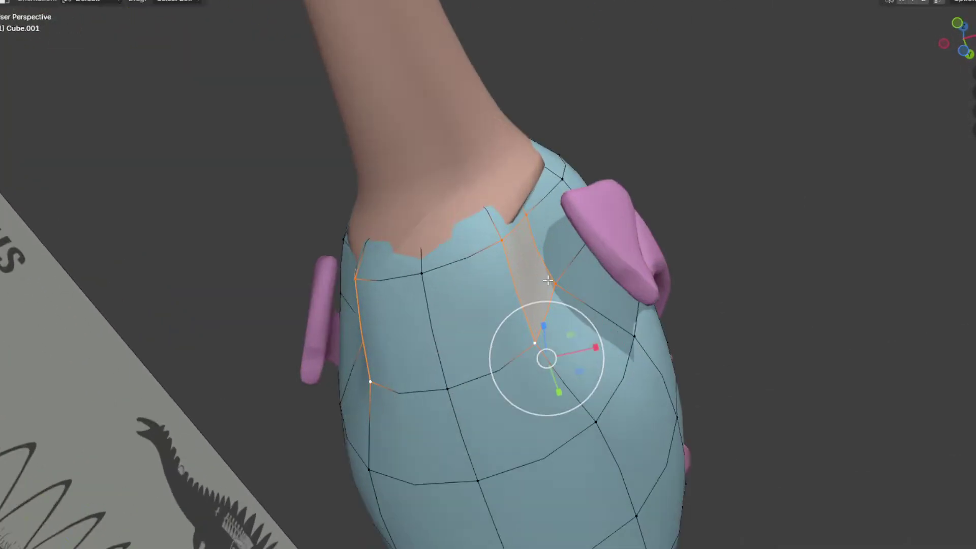
click(551, 282)
shift+click(527, 216)
middle_drag(546, 274, 582, 285)
key(g)
key(x)
scroll(608, 281, up, 8)
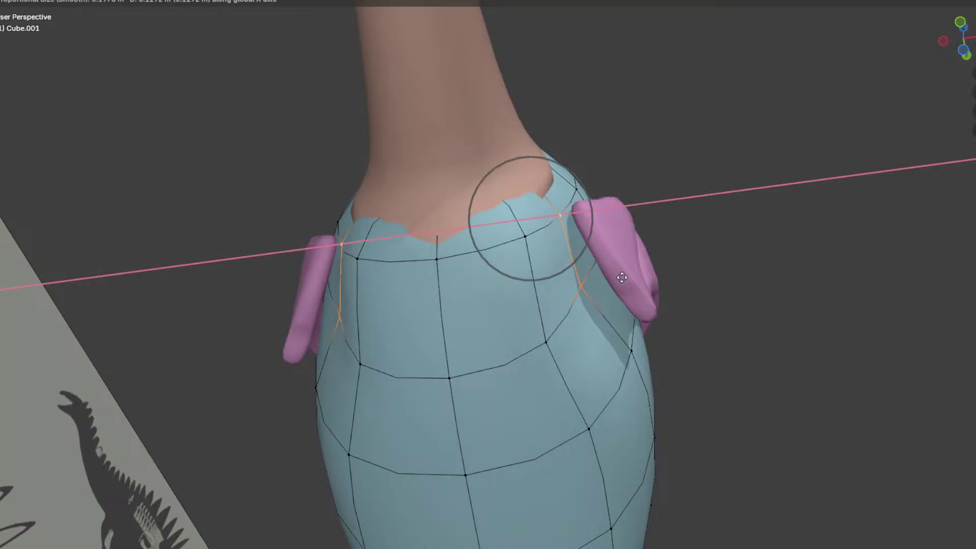
click(621, 278)
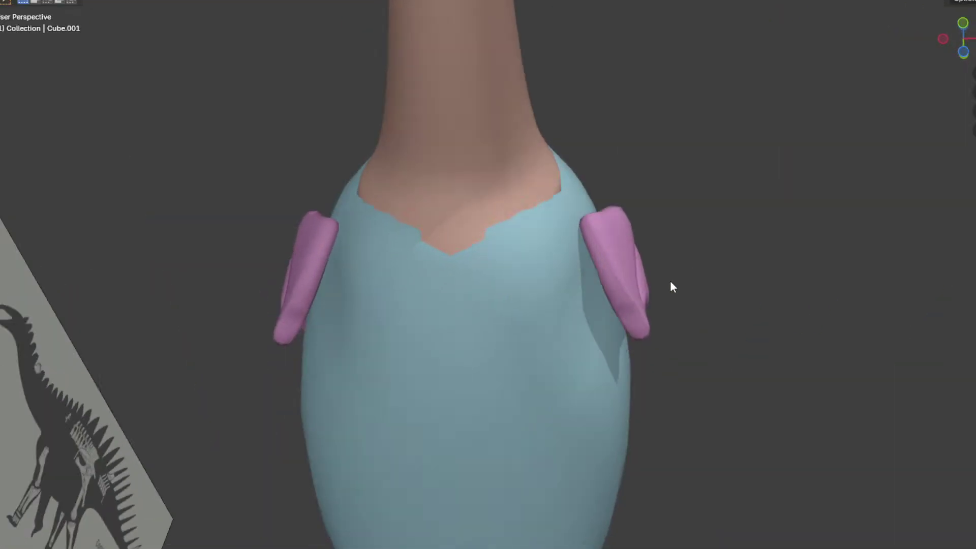
Step: Duplicate the spare blue cube mesh down beside the foreleg in side view and separate the copy into its own object
key(KP_3)
scroll(565, 352, down, 3)
scroll(573, 301, down, 5)
middle_drag(572, 301, 718, 285)
key(KP_1)
scroll(706, 284, up, 3)
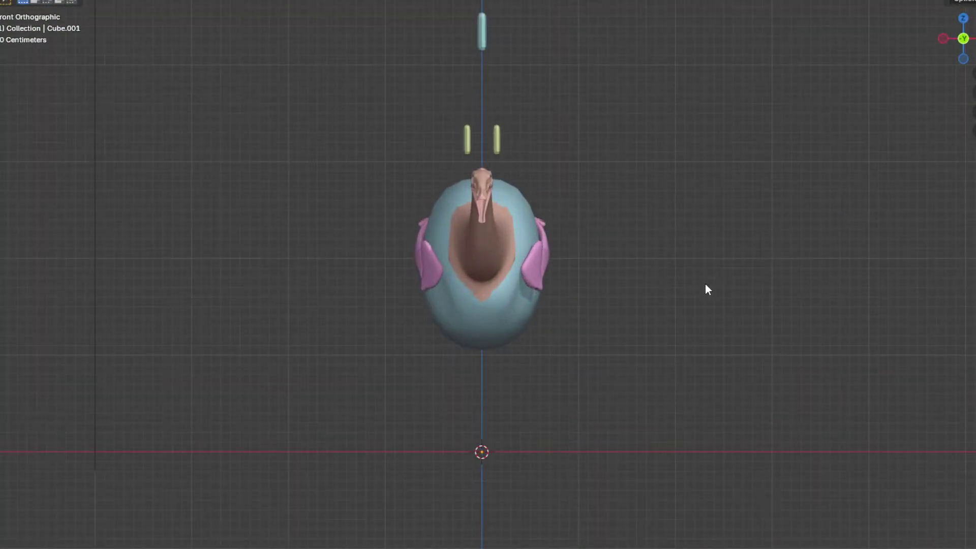
key(KP_3)
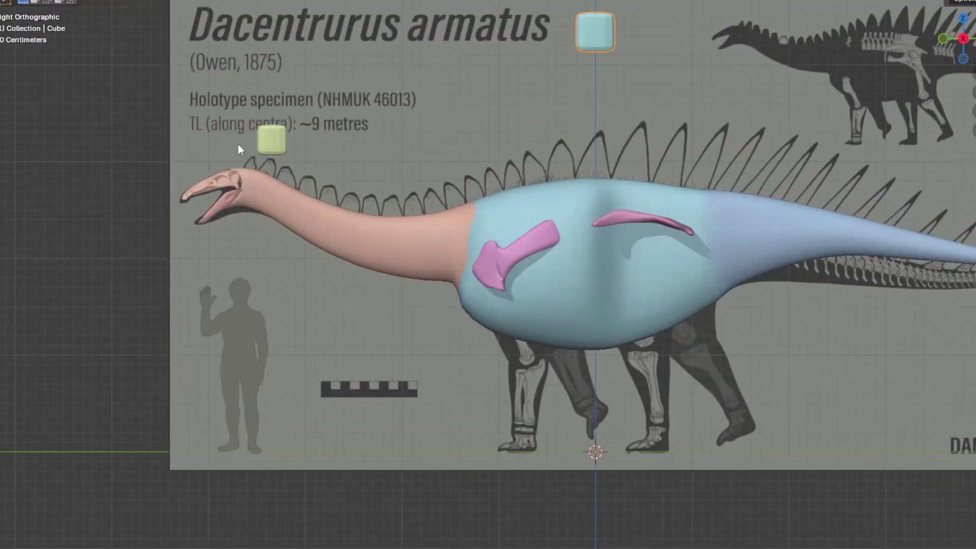
key(shift+d)
click(616, 388)
scroll(617, 388, up, 2)
key(p)
click(624, 321)
Step: Move the separated block outward along X by about 0.41 m in front view
middle_drag(522, 416, 686, 401)
key(KP_1)
key(g)
key(x)
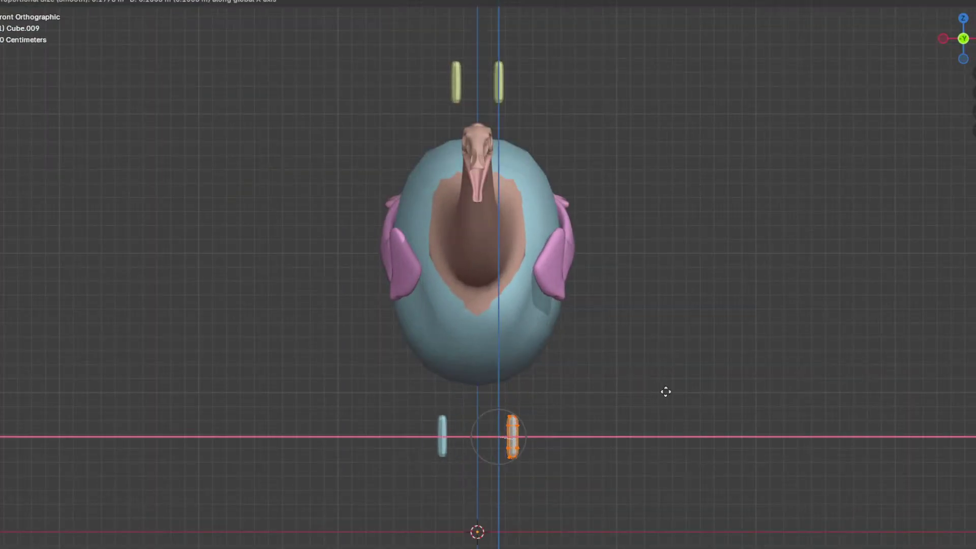
click(705, 387)
key(KP_3)
Step: Show the wireframe and move, scale and rotate the block over the upper end of the humerus in the reference
click(921, 1)
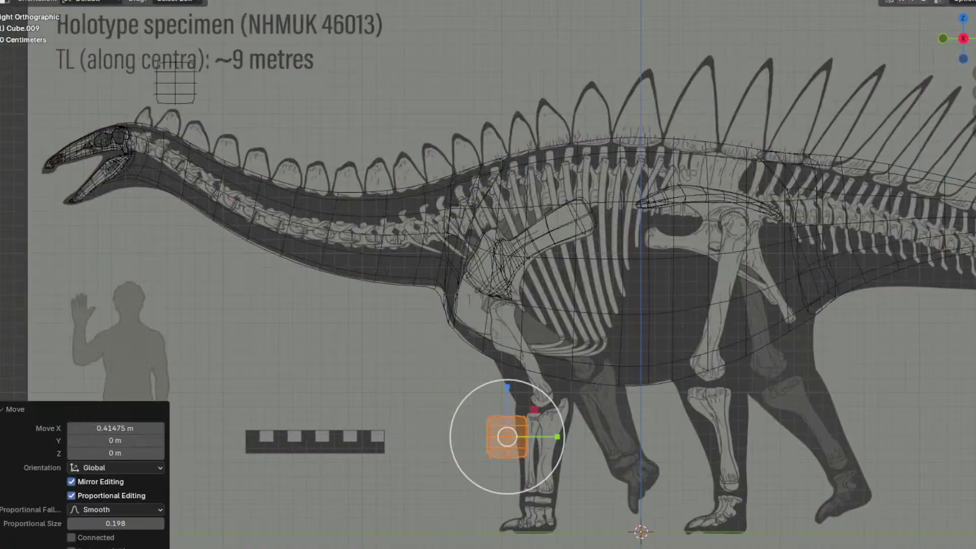
scroll(468, 338, up, 2)
shift+middle_drag(477, 400, 499, 300)
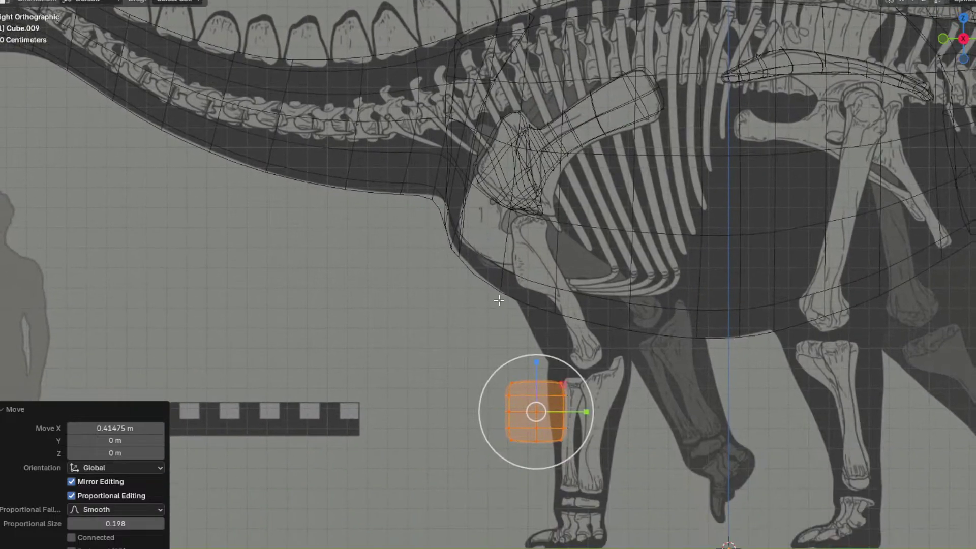
scroll(652, 445, up, 2)
key(g)
click(665, 195)
key(s)
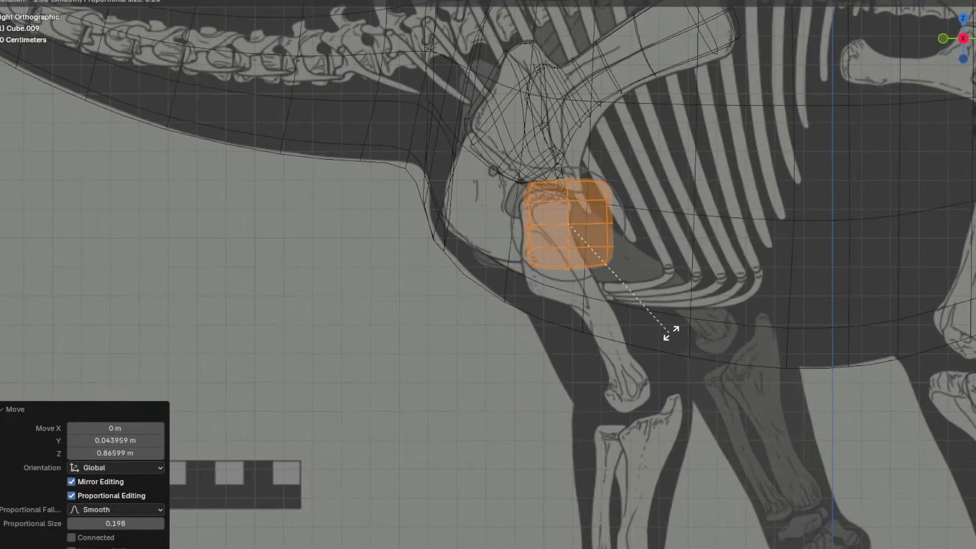
click(702, 275)
key(g)
click(728, 285)
click(725, 284)
Step: Select the block's lower vertices and move them down to the elbow so the block spans the upper foreleg
key(c)
drag(615, 248, 530, 285)
right_click(523, 301)
shift+middle_drag(524, 302, 469, 274)
key(g)
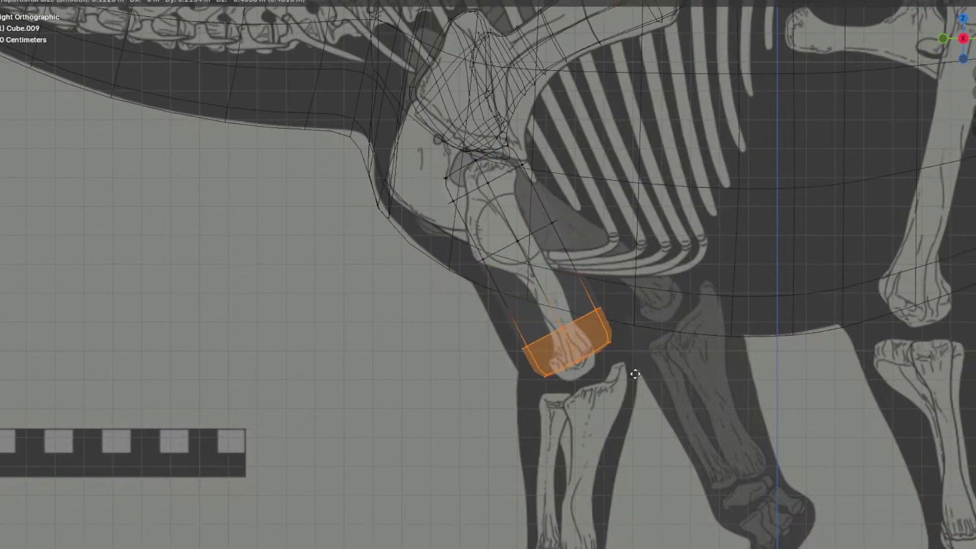
click(628, 380)
click(659, 380)
Step: Select the block's lower rear vertices and move them backward toward the edge of the foreleg silhouette
key(c)
drag(607, 353, 598, 324)
right_click(603, 324)
key(g)
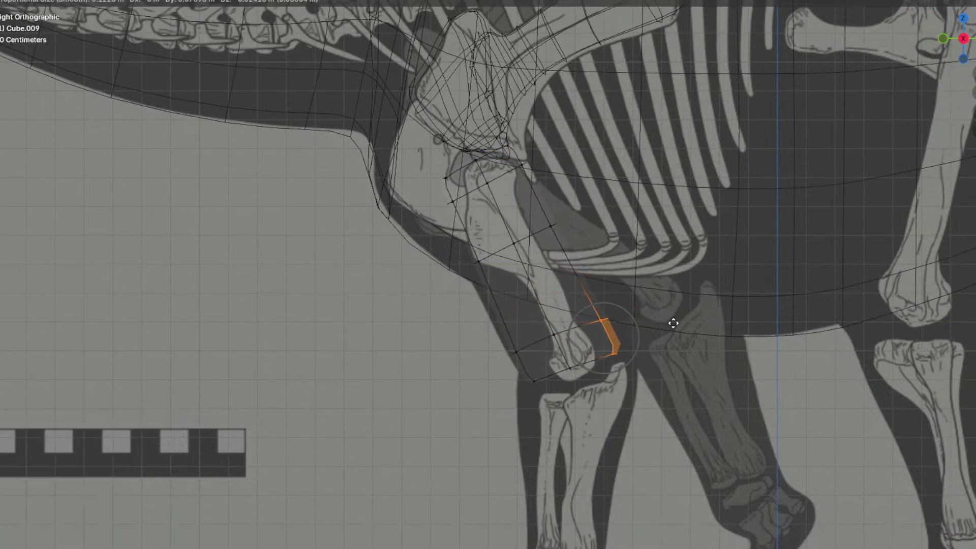
click(687, 321)
click(579, 249)
Step: Slide the upper front vertices of the foreleg block along their edges to round its shoulder end
drag(485, 262, 436, 190)
key(ctrl+l)
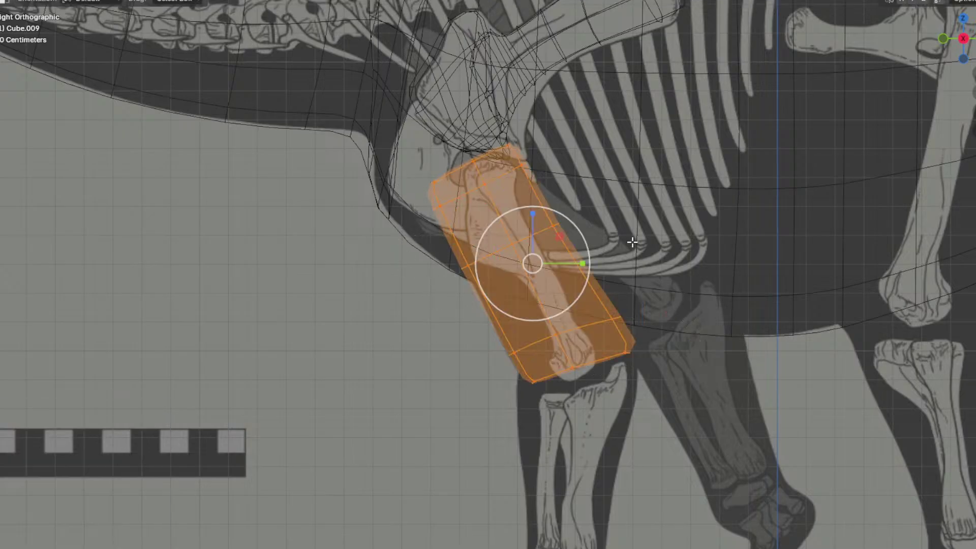
click(698, 204)
drag(440, 194, 442, 194)
key(g)
key(g)
click(455, 187)
key(g)
key(g)
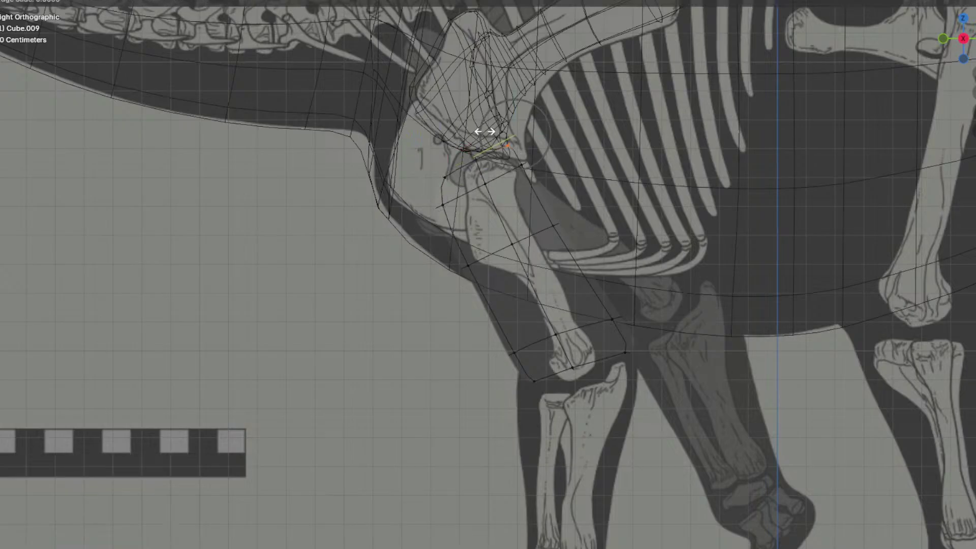
click(492, 149)
Step: Move the foreleg block's middle rear vertices and its top rear corner to widen the upper arm
key(a)
click(639, 232)
drag(594, 252, 537, 184)
key(g)
click(550, 168)
click(716, 182)
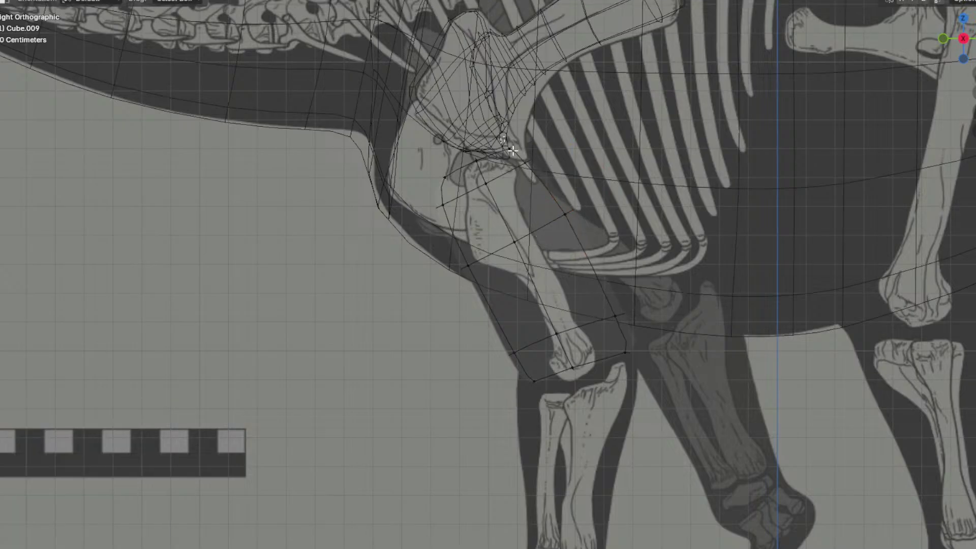
click(505, 143)
key(g)
click(567, 168)
key(Tab)
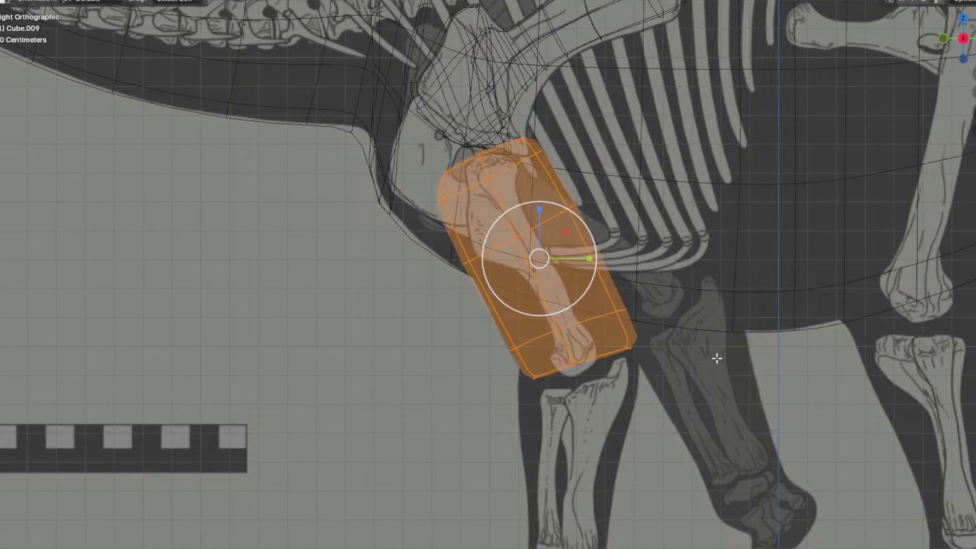
Step: Thicken the whole foreleg block in front view by scaling it along X by 2.690
scroll(712, 356, down, 4)
middle_drag(621, 289, 735, 276)
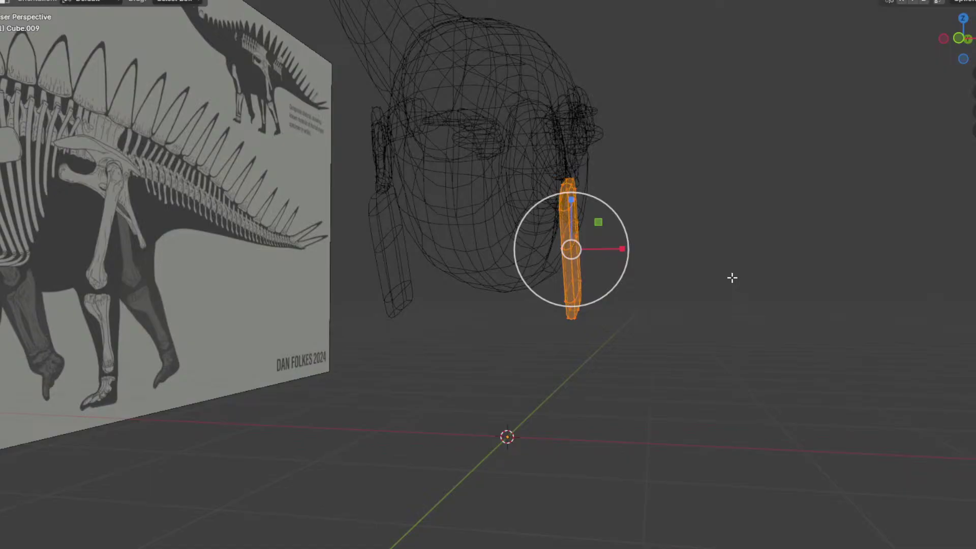
key(KP_1)
drag(617, 249, 630, 248)
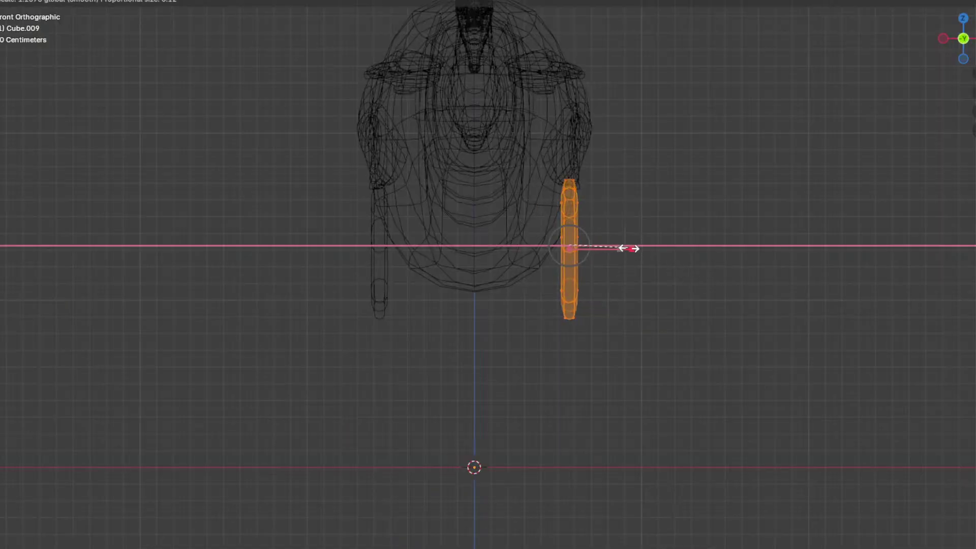
drag(695, 256, 714, 255)
Step: Rotate the foreleg block -8.67° in front view and 15.9° in top view
key(r)
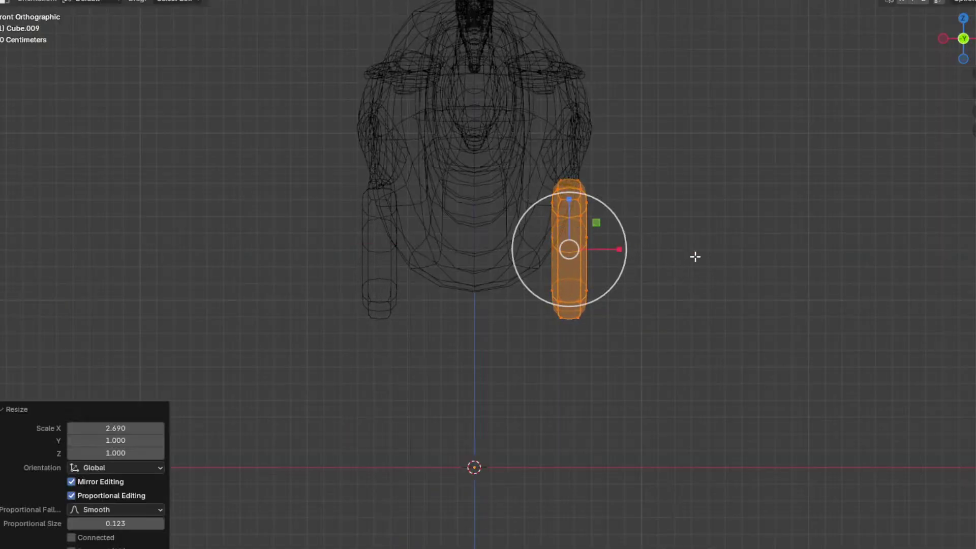
click(719, 251)
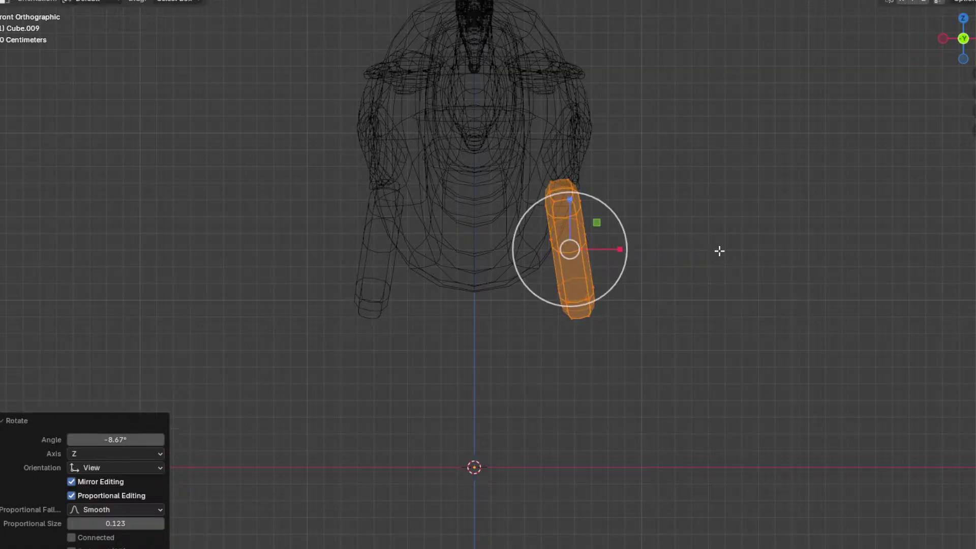
key(KP_7)
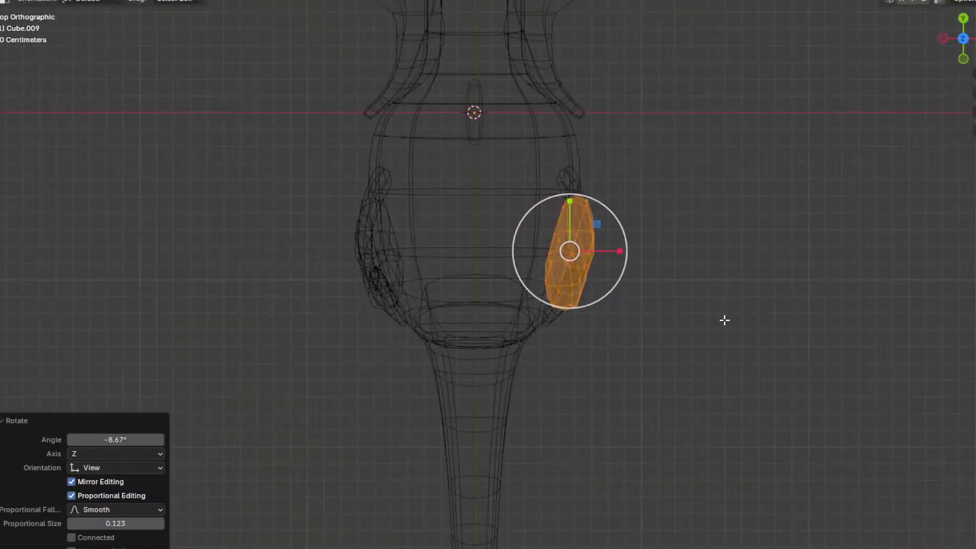
key(r)
click(722, 377)
Step: Rotate the foreleg block 4.05° in front view and return the side view to solid shading
key(KP_1)
key(r)
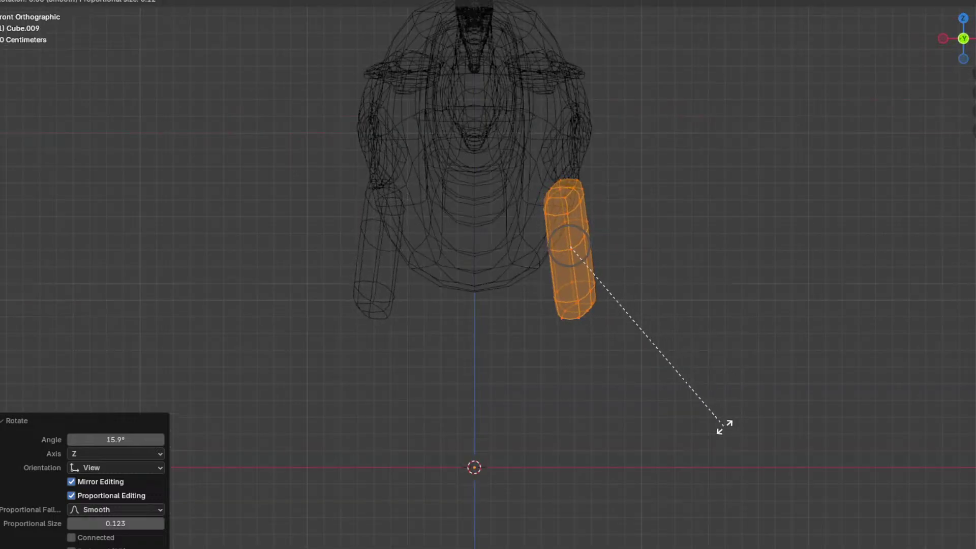
click(743, 416)
key(KP_3)
key(shift+z)
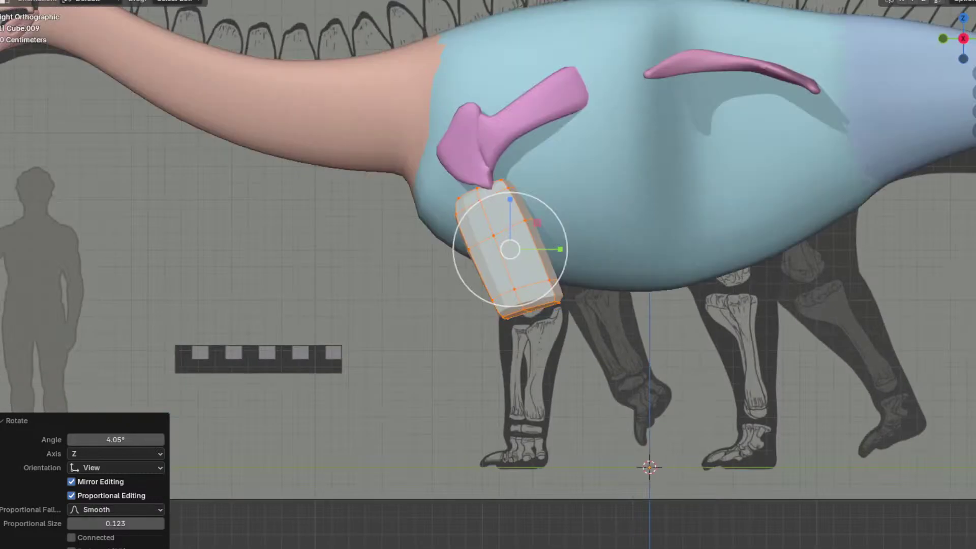
Step: Rotate the foreleg block another 2.07° in front view and move it inward along X toward the torso
key(KP_1)
key(r)
click(707, 299)
key(g)
middle_click(710, 299)
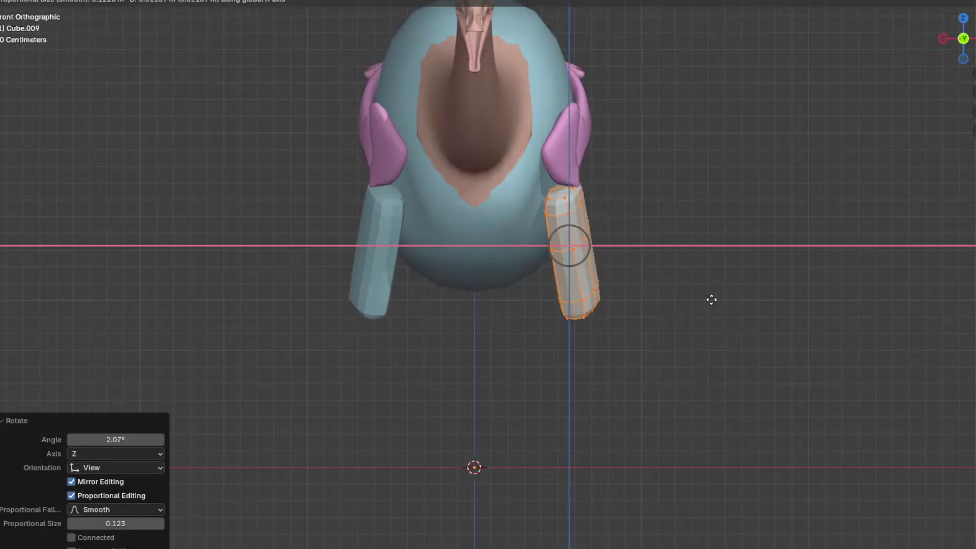
click(696, 286)
Step: Finish editing the foreleg block and apply Shade Smooth to it
key(Tab)
right_click(644, 230)
click(644, 230)
click(643, 228)
middle_drag(606, 270, 559, 246)
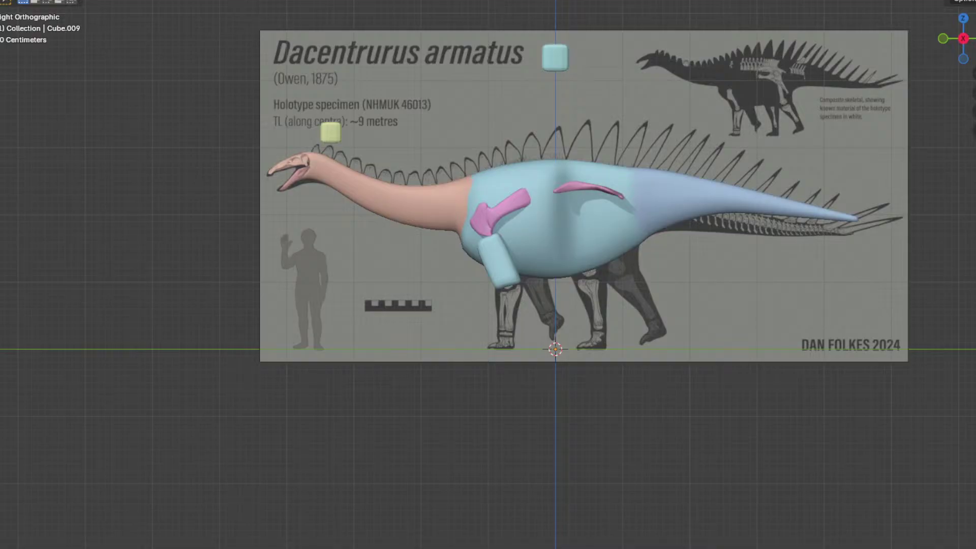
Step: Reopen the foreleg block in wireframe side view and pull the middle vertices of its lower end down over the elbow
scroll(398, 246, up, 6)
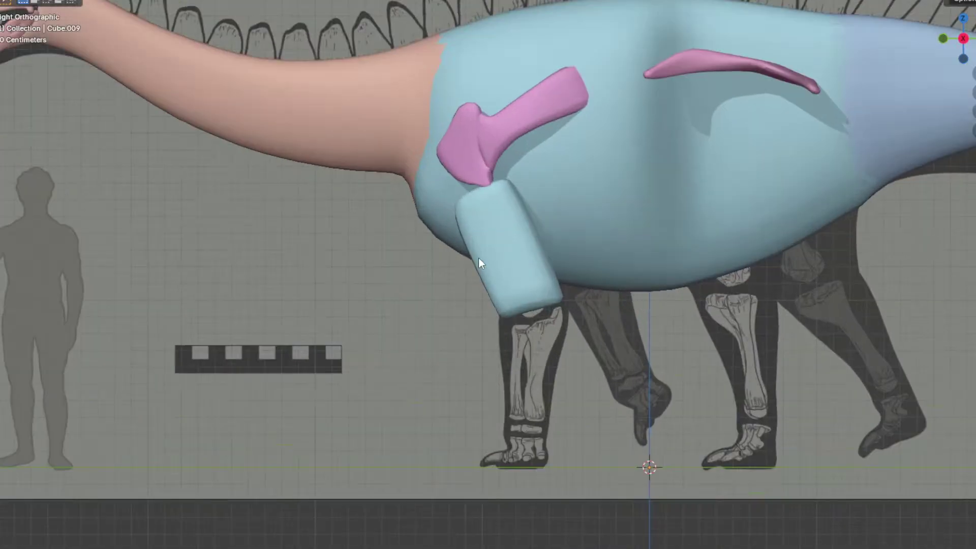
key(Tab)
key(shift+z)
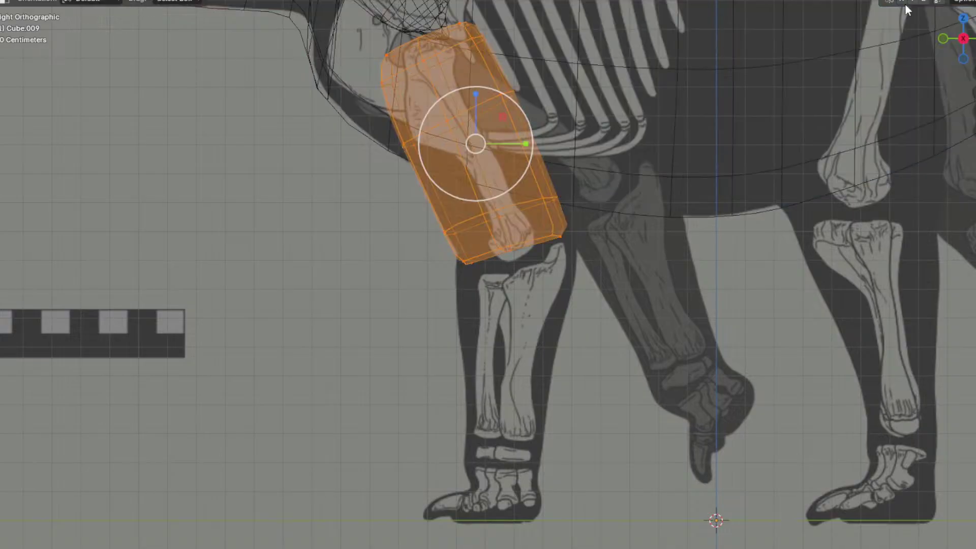
scroll(493, 272, up, 4)
drag(578, 285, 496, 216)
key(g)
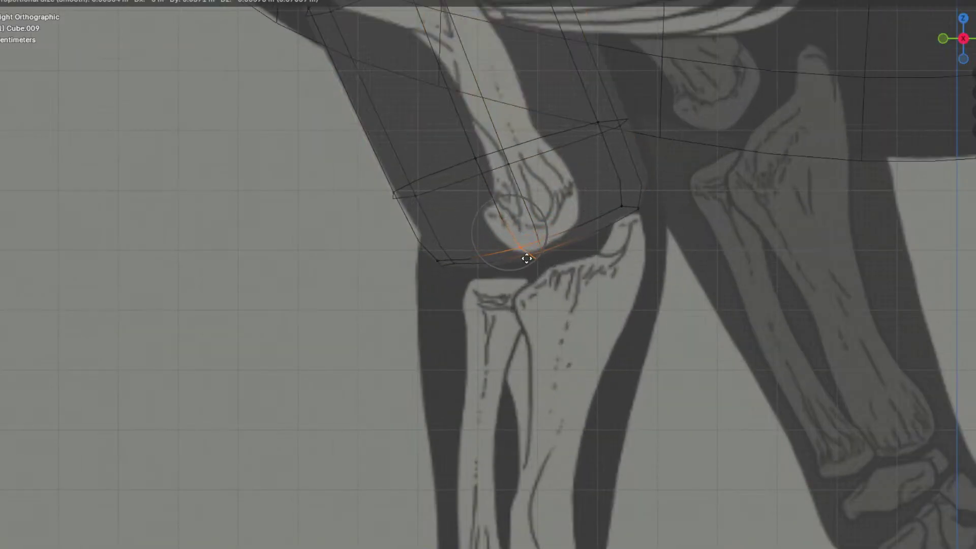
click(543, 277)
Step: Select the vertices on the lower rear side of the foreleg block and move them backward with proportional editing
key(a)
shift+middle_drag(654, 126, 583, 303)
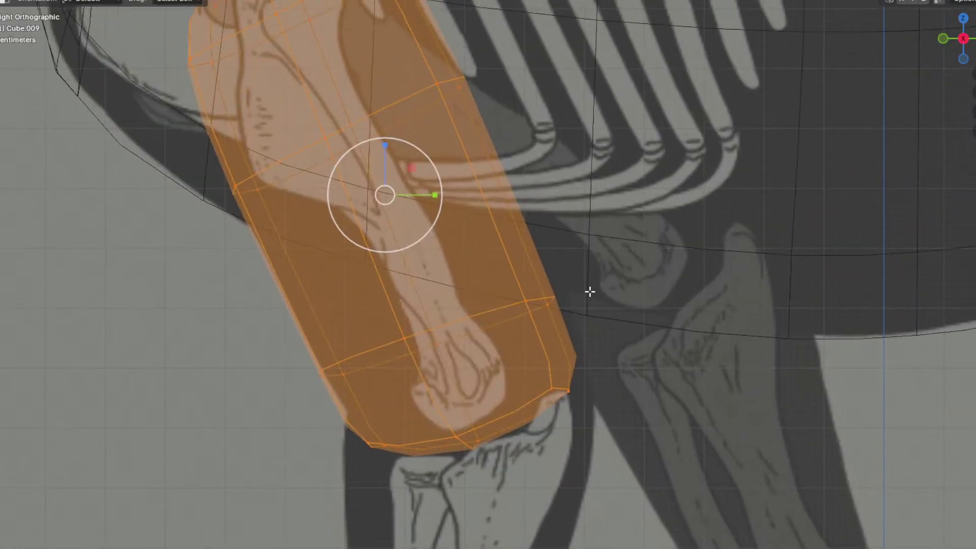
key(alt+a)
key(c)
click(551, 294)
right_click(550, 294)
key(c)
click(530, 294)
right_click(531, 294)
key(g)
click(593, 270)
key(g)
click(602, 265)
key(a)
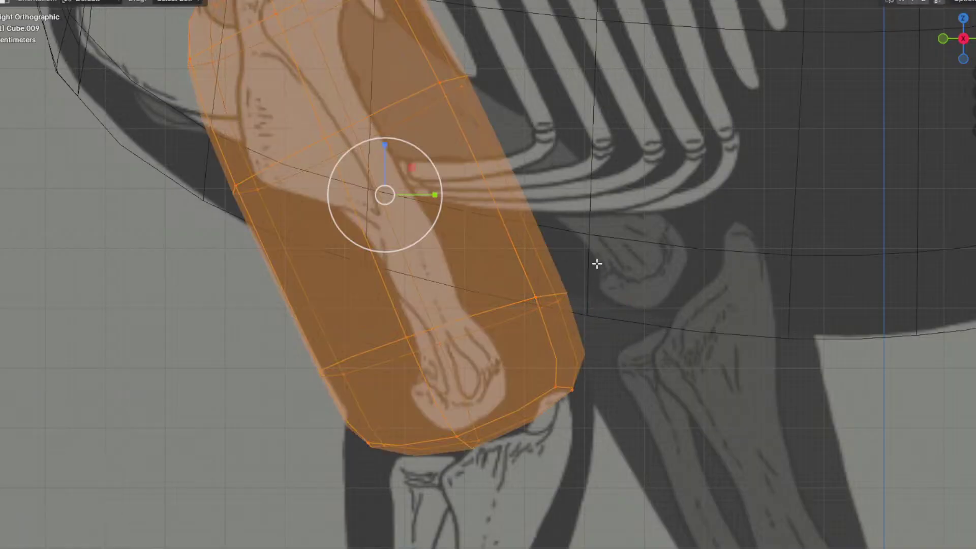
Step: Finish editing the foreleg block and save the file
scroll(598, 263, down, 5)
key(Tab)
scroll(547, 240, down, 3)
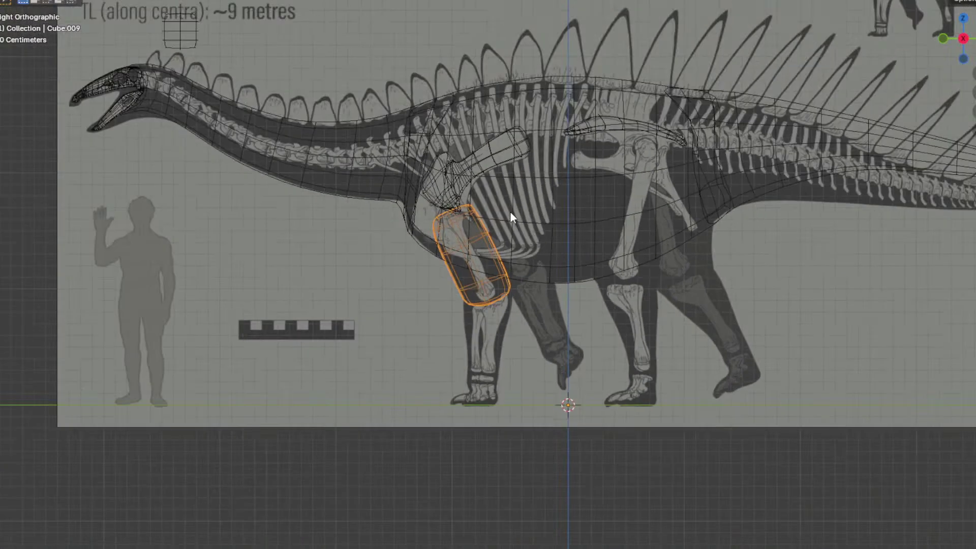
shift+middle_drag(511, 215, 612, 323)
scroll(618, 320, down, 3)
click(17, 0)
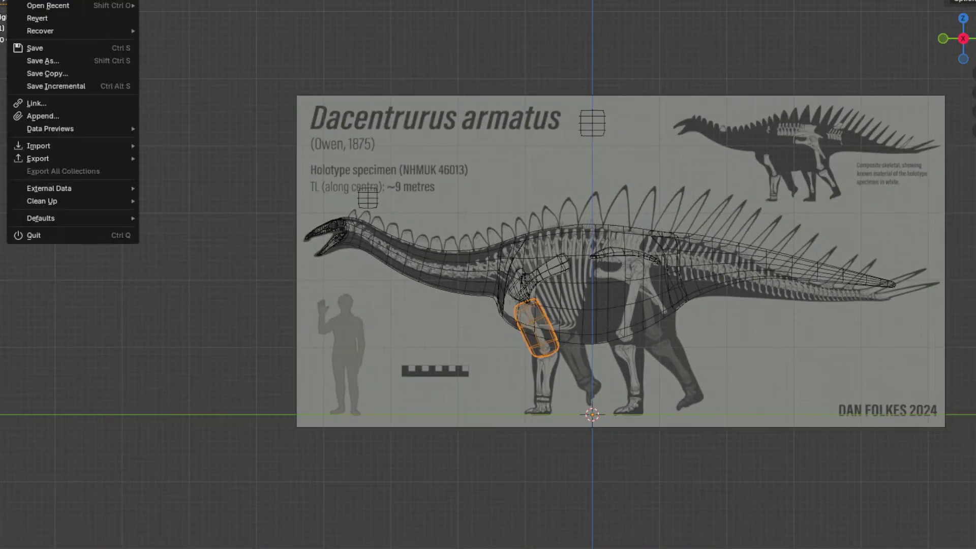
click(36, 47)
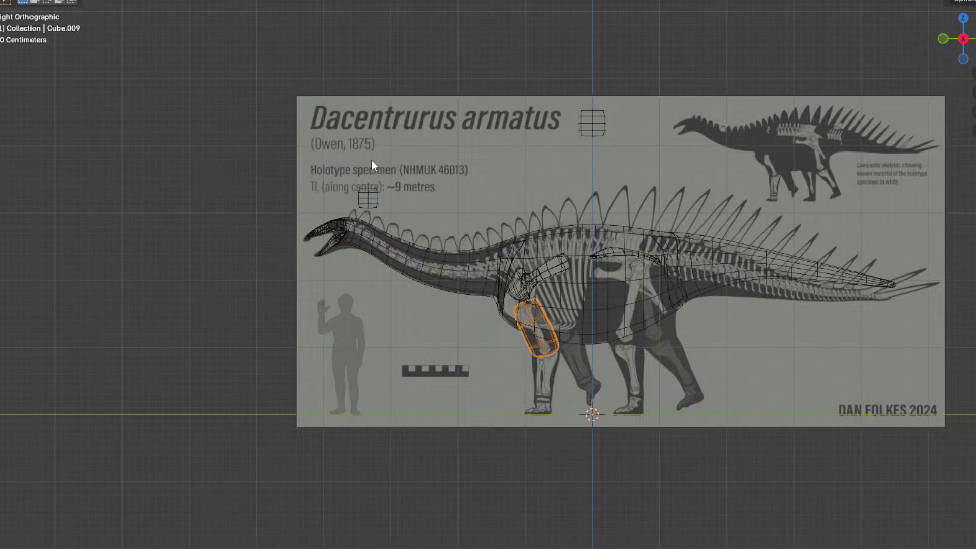
Step: Return to solid shading and apply Shade Smooth to the yellow block above the head
click(605, 128)
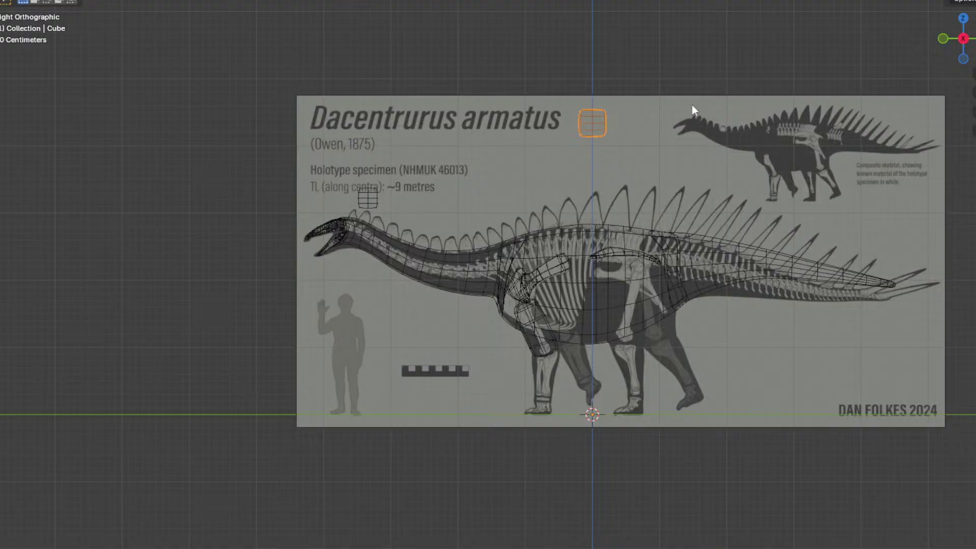
key(Tab)
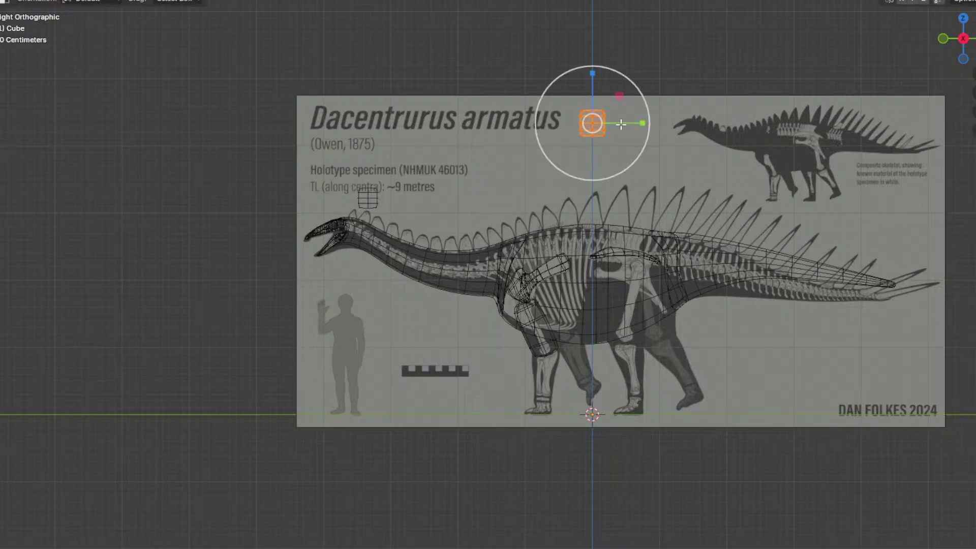
scroll(641, 123, up, 1)
key(shift+z)
key(Tab)
right_click(349, 174)
click(349, 174)
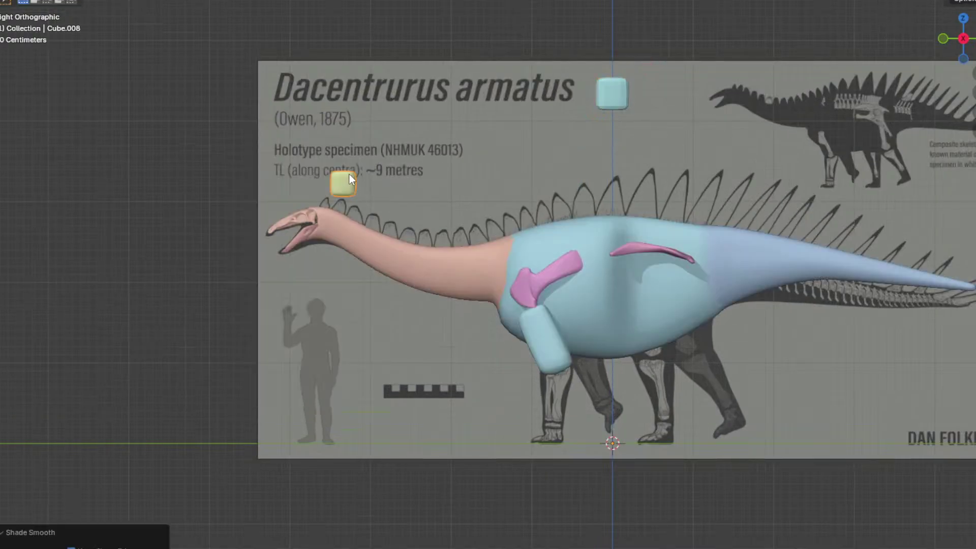
Step: Duplicate the yellow block's mesh forward above the snout and separate the copy into its own object
shift+middle_drag(406, 180, 516, 229)
key(Tab)
scroll(523, 229, up, 4)
key(shift+d)
click(403, 260)
scroll(421, 254, up, 2)
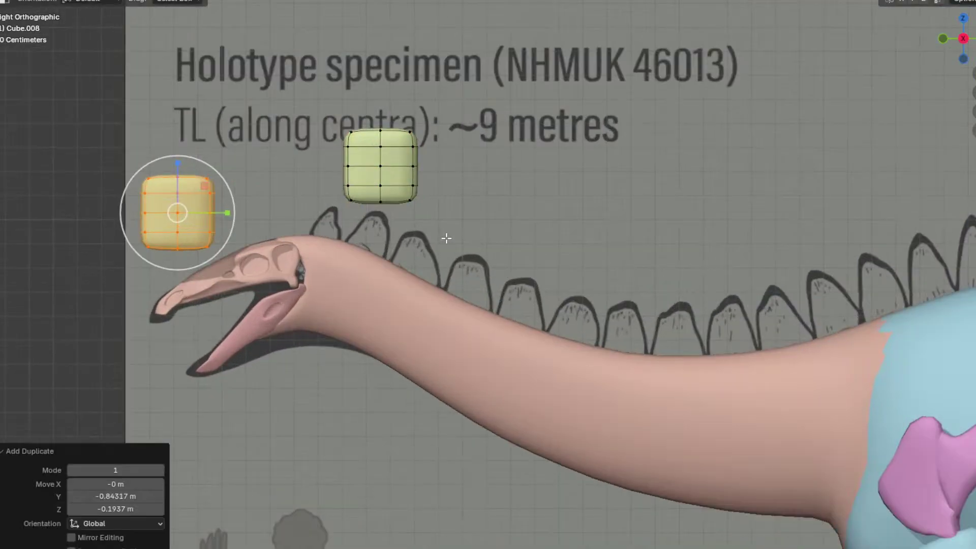
key(p)
click(435, 239)
key(Tab)
Step: Scale the entire mesh of the separated yellow block above the snout
click(197, 218)
key(Tab)
key(a)
key(s)
click(371, 176)
key(Tab)
Step: Move the whole original yellow block backward along Y from above the neck to above the torso
scroll(407, 193, down, 4)
click(439, 222)
key(Tab)
key(a)
shift+middle_drag(617, 259, 357, 203)
key(g)
key(y)
click(665, 229)
Step: Duplicate the moved yellow block slightly forward and down, and separate the copy into its own object
key(shift+d)
click(602, 260)
key(p)
click(566, 238)
key(Tab)
Step: Edit the newly separated yellow block and move it along X in top view
click(426, 230)
key(Tab)
middle_drag(428, 233, 565, 296)
key(KP_7)
key(g)
key(x)
click(643, 271)
Step: Move the pink shoulder blade along X relative to the torso's side
middle_drag(645, 270, 512, 280)
click(510, 283)
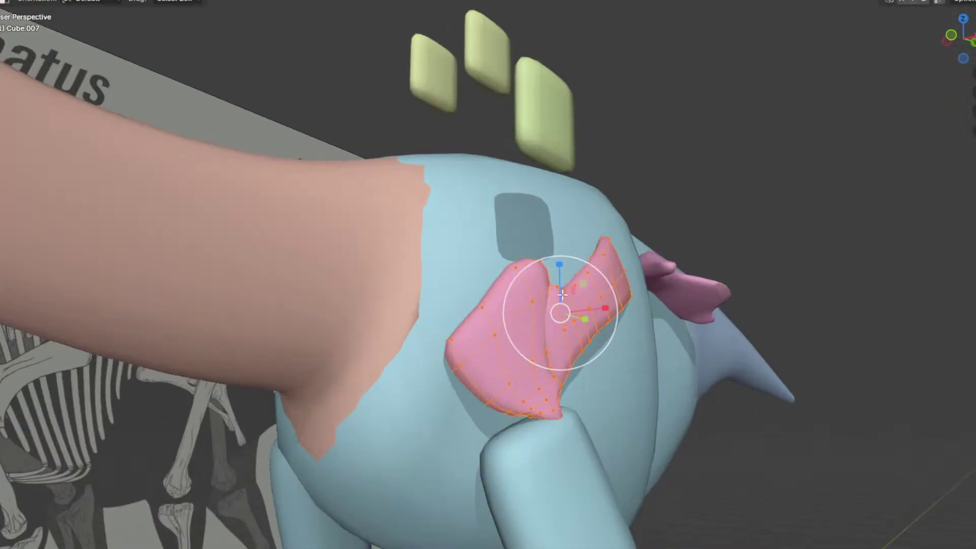
middle_drag(570, 275, 671, 333)
key(Tab)
click(498, 316)
key(g)
key(x)
click(659, 333)
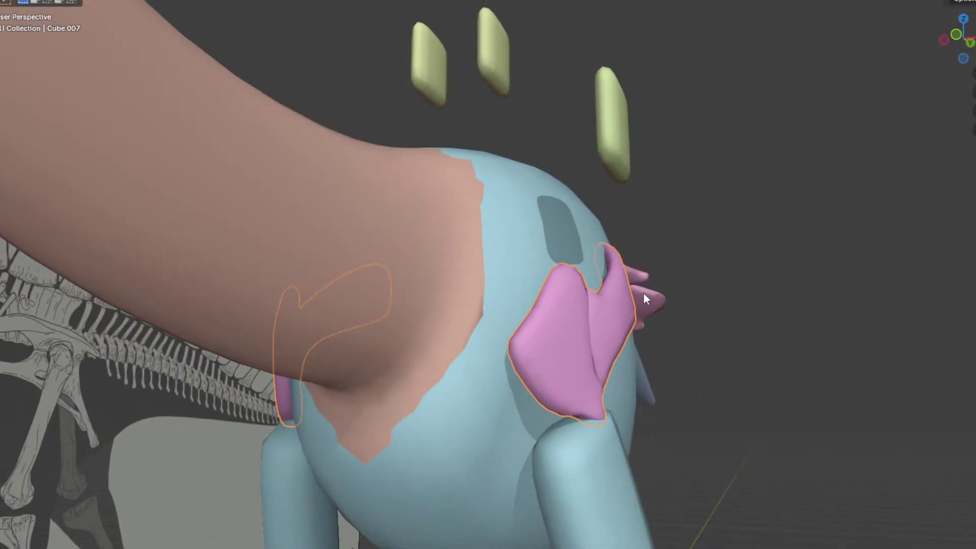
Step: Edit the yellow block beside the front of the torso and scale its mesh to 0.424 along Y
middle_drag(644, 294, 478, 233)
click(592, 180)
key(Tab)
key(KP_3)
shift+middle_drag(487, 278, 535, 222)
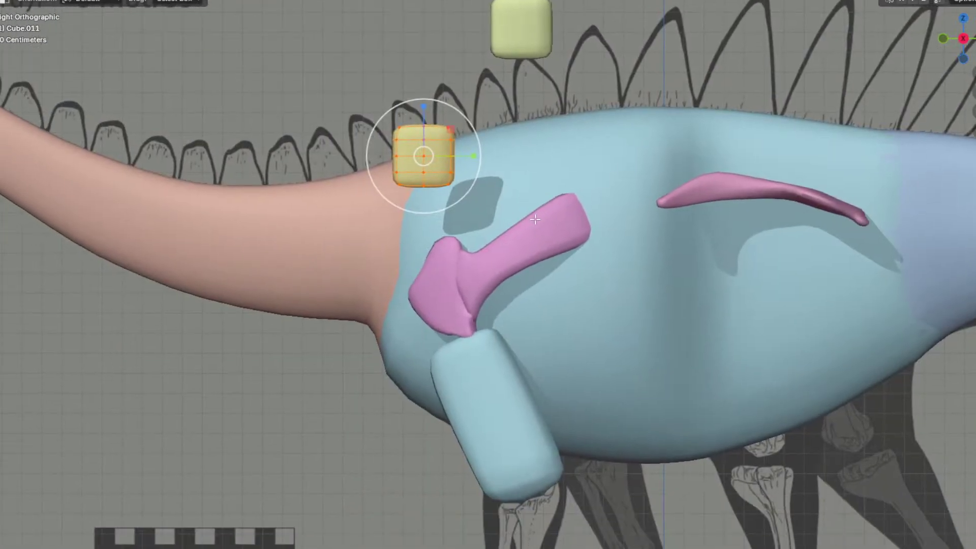
drag(460, 158, 442, 159)
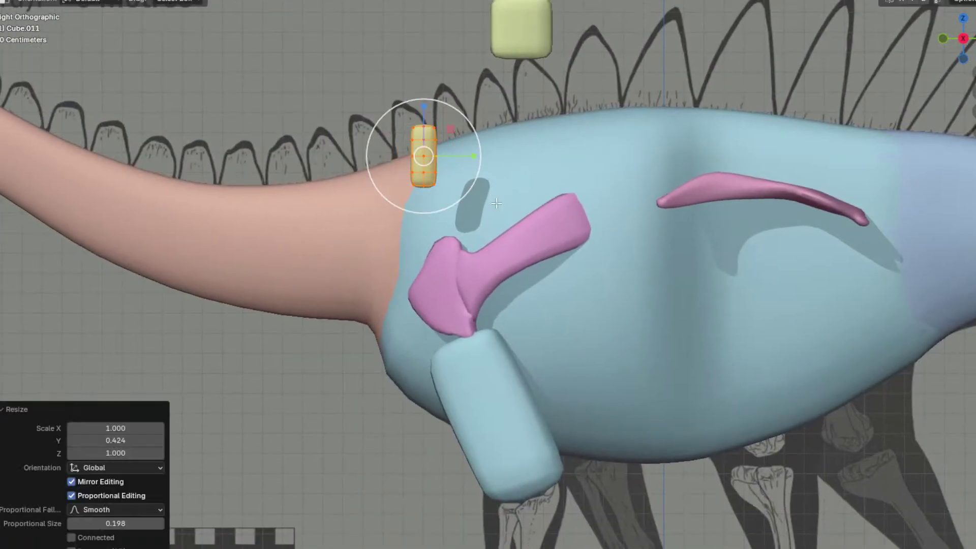
Step: Move the narrowed yellow block down behind the shoulder joint, tilt it in front view and shift it along X against the torso
key(g)
click(590, 386)
middle_drag(590, 386, 557, 355)
key(KP_1)
key(r)
click(701, 420)
key(g)
key(x)
click(683, 418)
Step: Stretch the yellow block's upper end upward into a strip and rotate that end about -28.2° in front view toward the torso
mouse_move(728, 397)
middle_down()
mouse_move(694, 356)
mouse_move(593, 353)
middle_up()
key(KP_3)
key(shift+z)
click(728, 189)
click(508, 308)
key(shift+z)
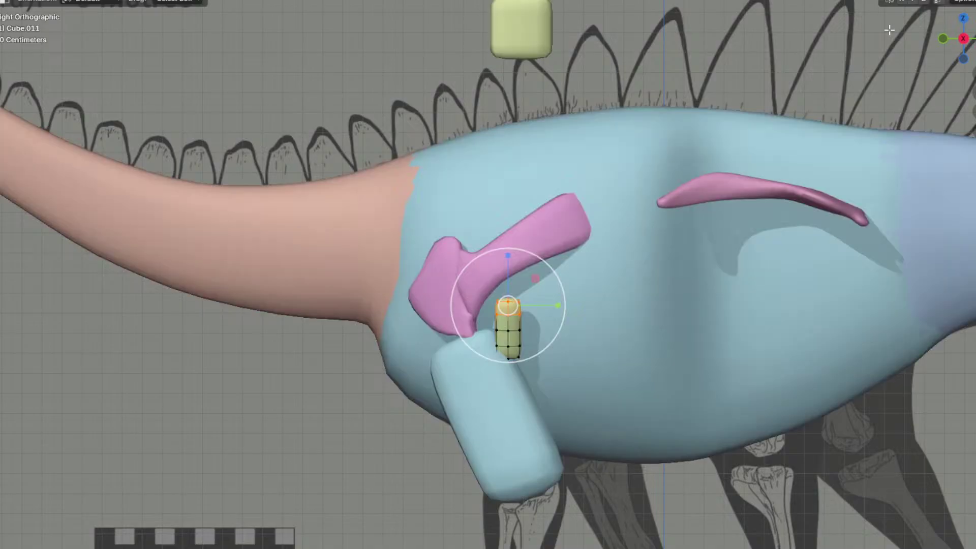
key(KP_1)
key(g)
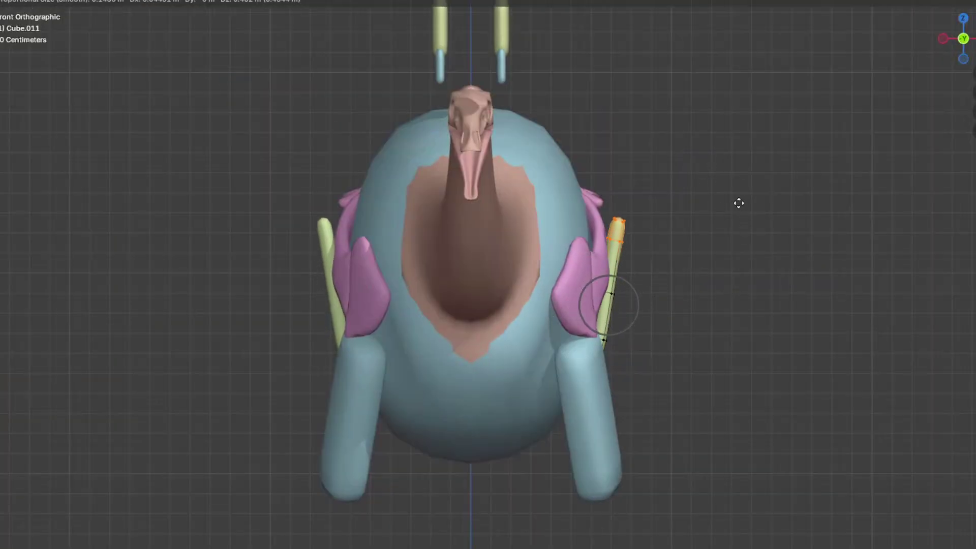
click(743, 200)
key(r)
click(738, 167)
key(ctrl+z)
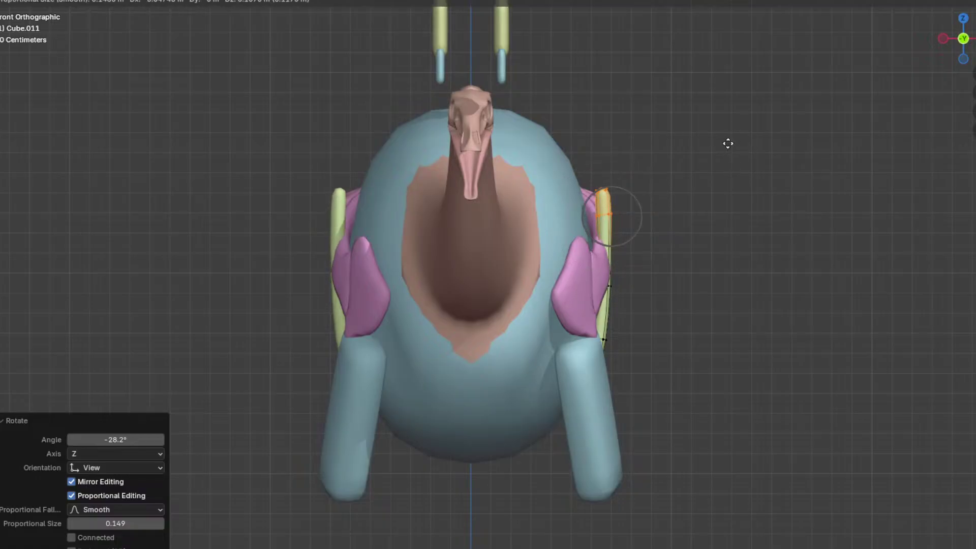
Step: Select the middle edge loop of the yellow strip and move it along X with a wider proportional falloff
middle_drag(726, 135, 649, 269)
alt+click(560, 273)
key(g)
key(x)
scroll(656, 268, down, 2)
scroll(656, 269, down, 10)
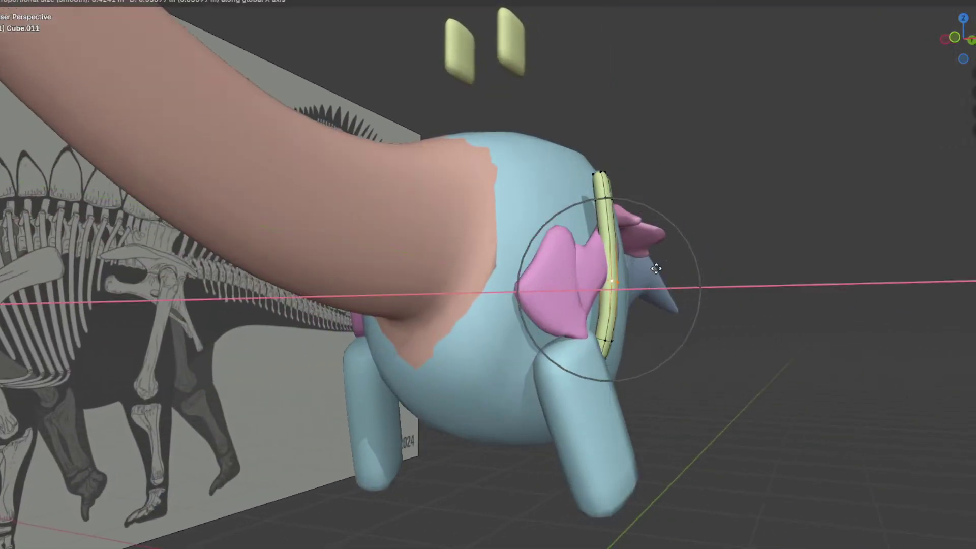
click(656, 267)
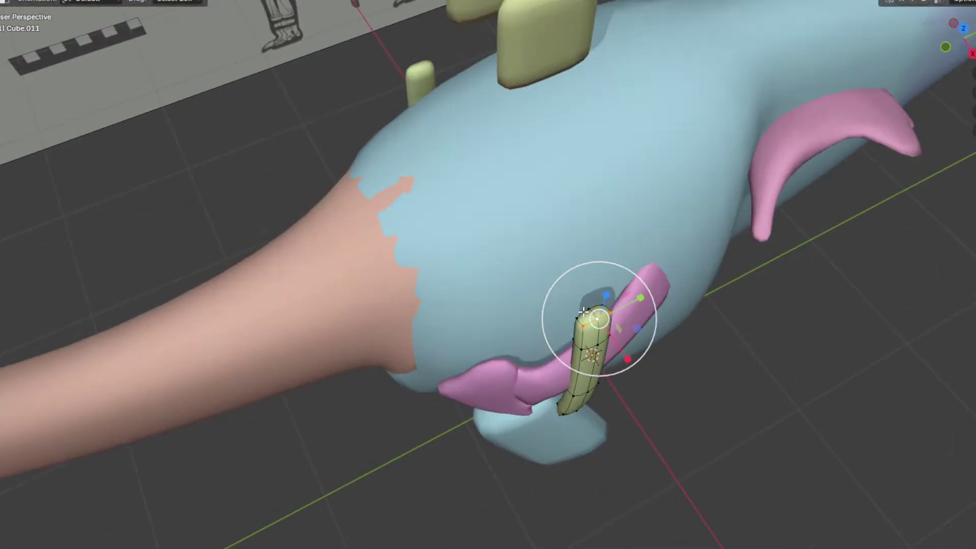
Step: Move the yellow strip's upper end about -0.185 m in X and 0.235 m in Z, and rotate it to follow the torso's curve
middle_drag(588, 305, 644, 286)
key(KP_1)
key(g)
scroll(665, 183, up, 5)
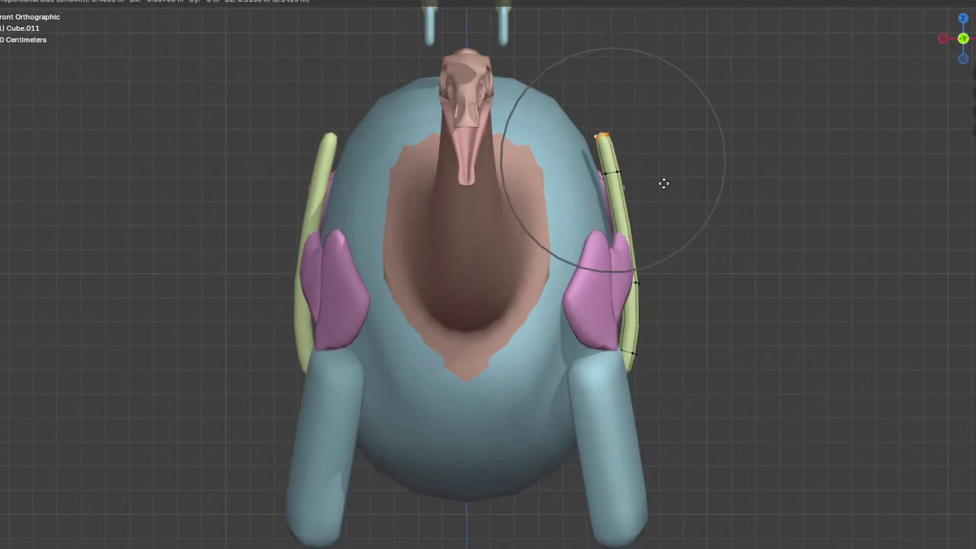
click(641, 153)
key(r)
scroll(717, 144, down, 5)
scroll(713, 133, down, 8)
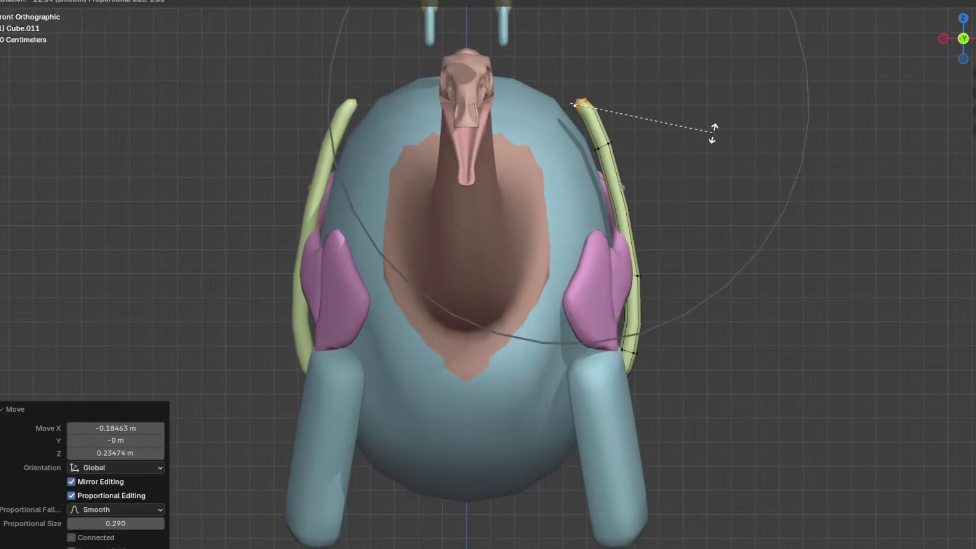
click(713, 133)
Step: Extrude the strip's upper end about 0.138 m and bend it over the back by about -0.208 m in X and -0.047 m in Z
shift+middle_drag(697, 131, 701, 200)
key(e)
click(658, 183)
key(g)
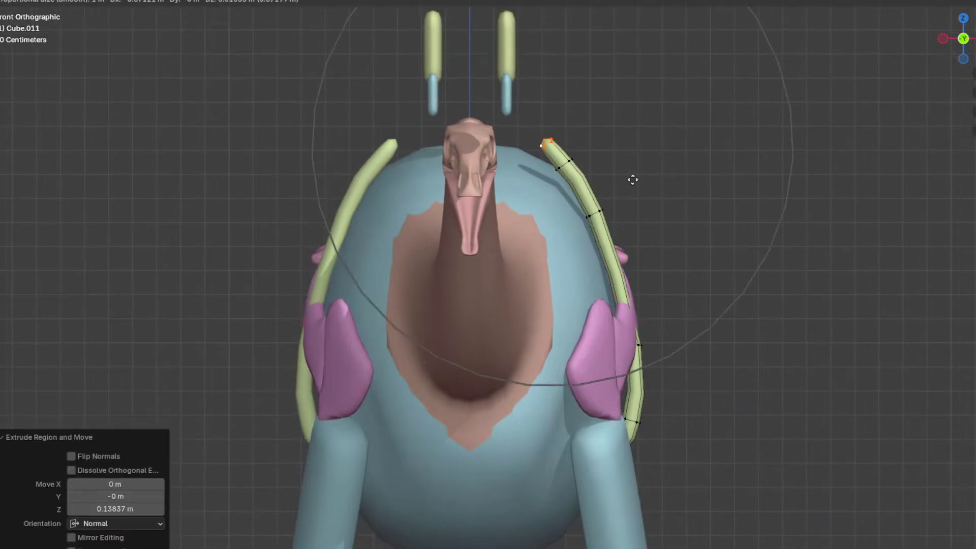
scroll(620, 182, up, 8)
click(618, 183)
key(r)
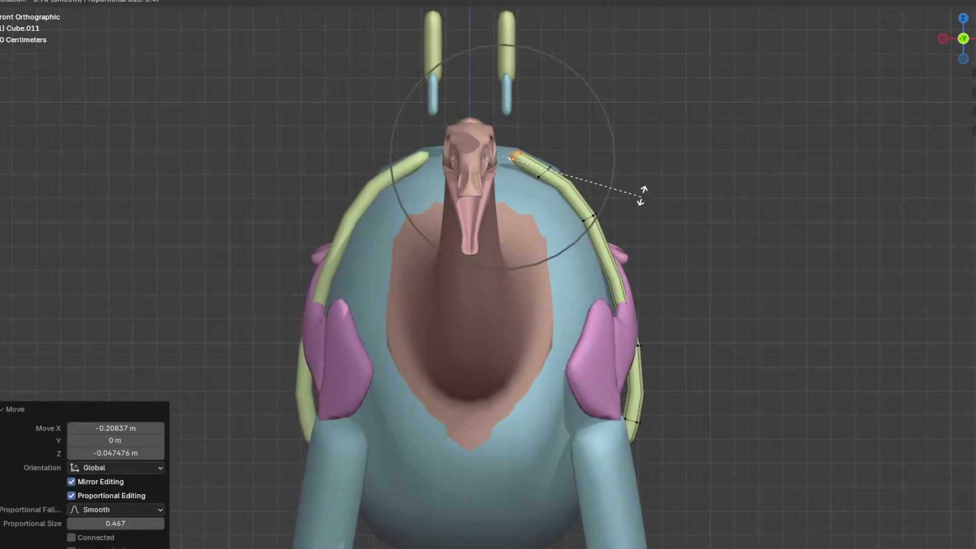
click(620, 113)
Step: Reposition the strip's extruded end in front view and adjust it along X toward the body's midline
key(g)
middle_drag(620, 117, 617, 129)
click(617, 130)
key(g)
key(x)
scroll(585, 142, up, 5)
click(584, 141)
Step: Select another part of the strip near the top of the back and move it along X to meet the midline
middle_drag(483, 144, 533, 201)
scroll(532, 201, up, 2)
click(482, 142)
middle_drag(486, 143, 398, 172)
key(g)
key(x)
scroll(348, 168, up, 2)
click(345, 169)
Step: Add a centred loop cut across the yellow strip where it passes the pink shoulder blade
middle_drag(480, 349, 571, 155)
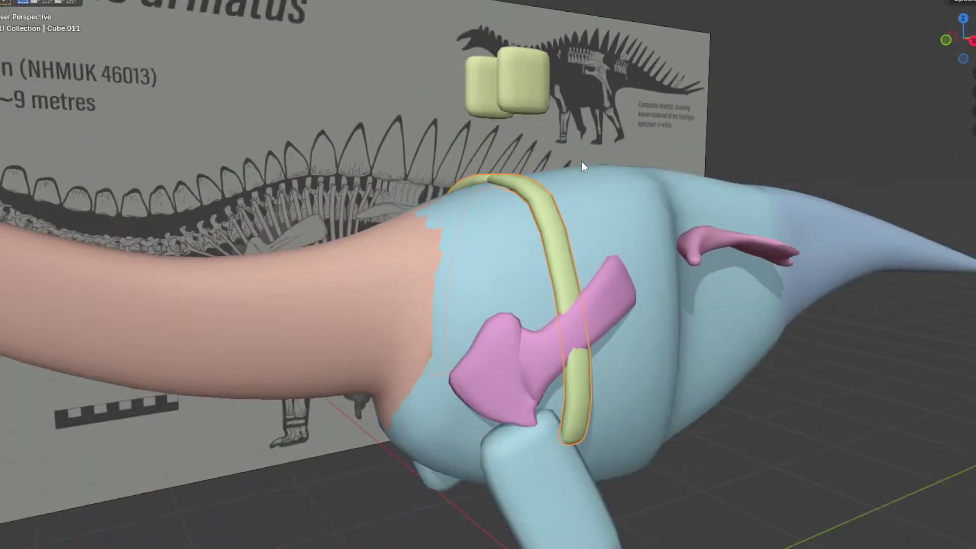
key(ctrl+r)
click(579, 315)
right_click(576, 314)
Step: Move the new loop along X to clear the shoulder blade and rotate it about -11.3° with proportional editing
middle_drag(528, 275, 535, 254)
key(g)
key(x)
click(605, 234)
key(r)
scroll(538, 155, down, 10)
click(532, 153)
Step: Select the strip's uppermost front edge through the mesh in side view and move it slightly along Z to match the back outline
key(KP_3)
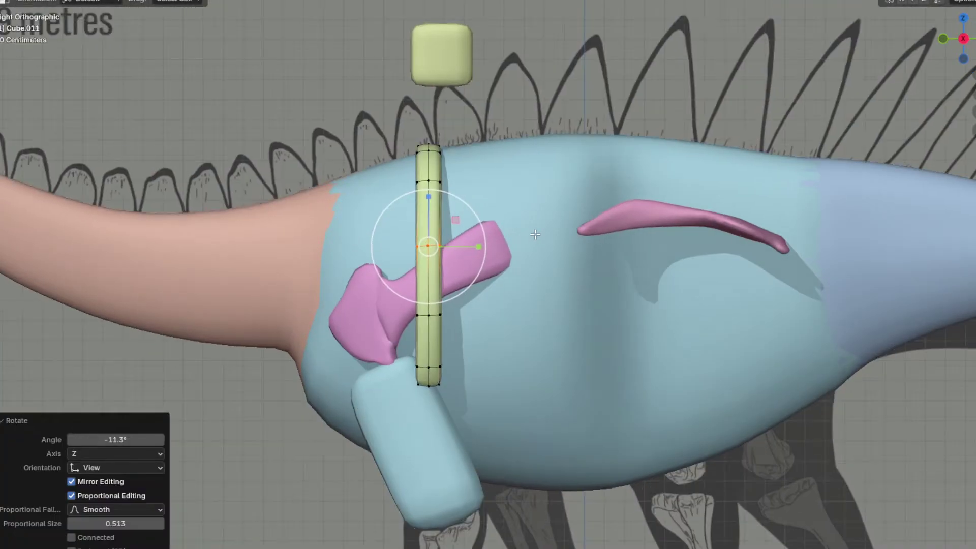
click(536, 237)
key(shift+z)
shift+middle_drag(606, 120, 647, 224)
scroll(648, 224, up, 4)
key(c)
drag(500, 138, 507, 162)
right_click(507, 162)
key(g)
key(z)
scroll(557, 201, up, 6)
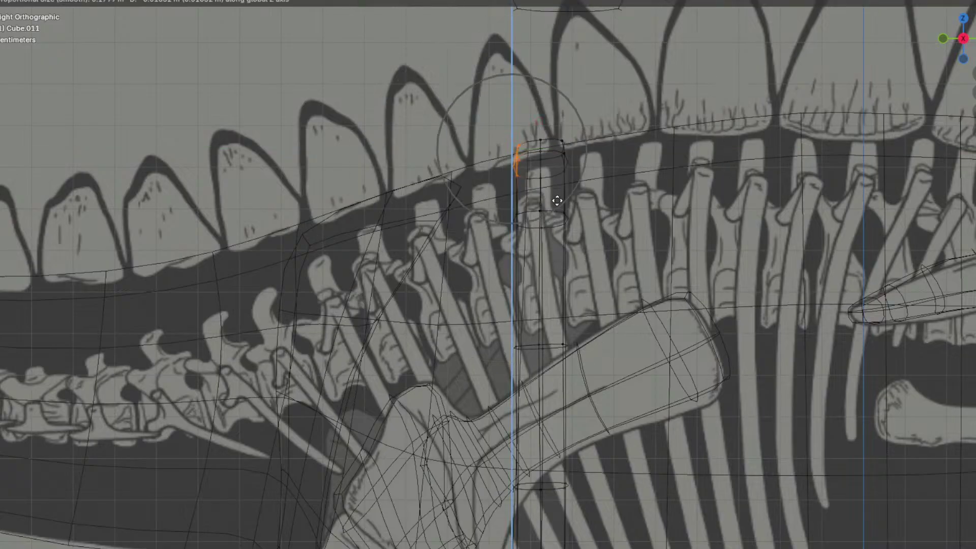
click(557, 200)
Step: Extrude the rear edge of the strip's upper portion about 0.318 m backward over the shoulder blade
click(676, 219)
key(c)
drag(583, 332, 577, 136)
scroll(578, 136, down, 5)
shift+middle_drag(629, 208, 572, 168)
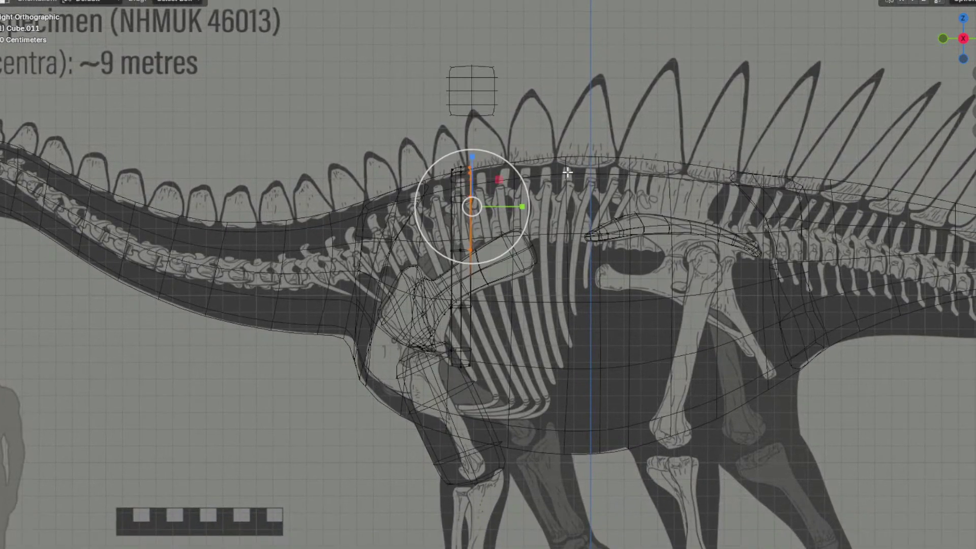
click(486, 305)
key(Escape)
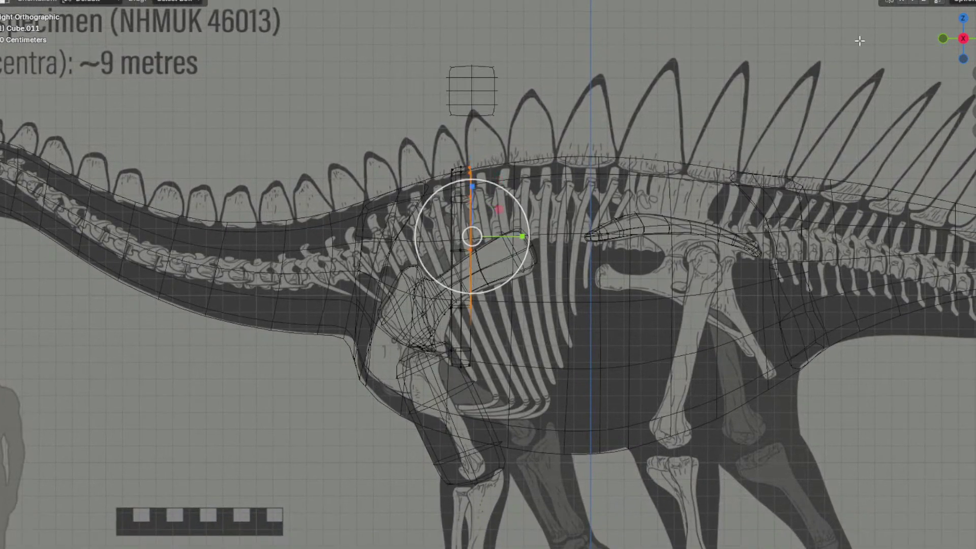
key(shift+z)
shift+middle_drag(713, 75, 692, 95)
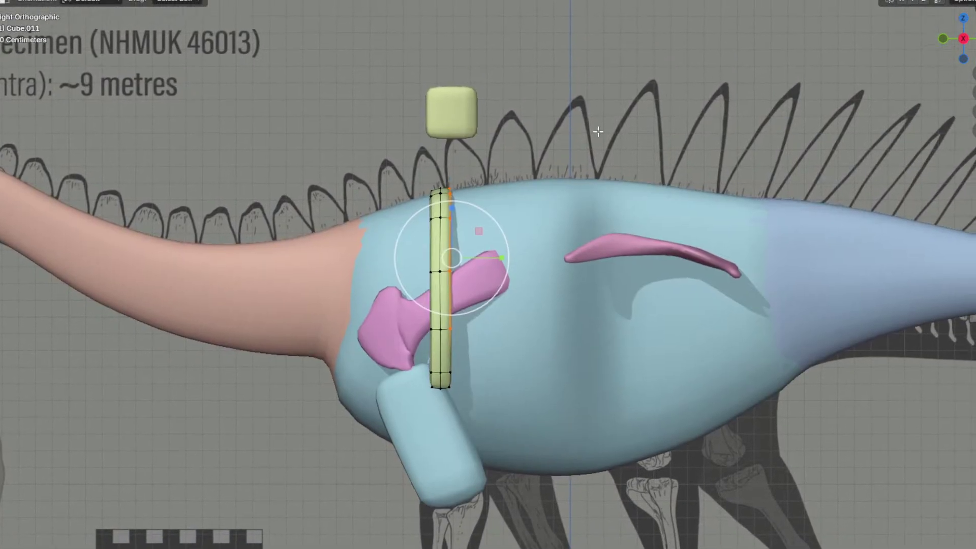
key(e)
click(626, 140)
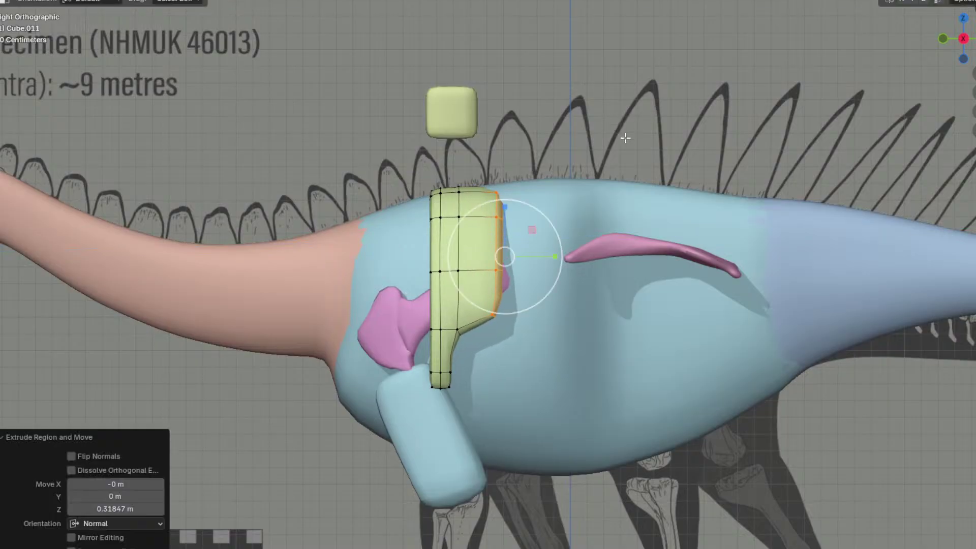
Step: Reposition the strip's extruded rear edge in side view and adjust it in top view to follow the flank
key(g)
click(628, 126)
middle_drag(606, 145, 628, 358)
key(KP_7)
mouse_move(537, 309)
mouse_down()
mouse_move(524, 308)
mouse_move(533, 308)
mouse_up()
key(g)
middle_drag(534, 308, 530, 309)
click(530, 309)
Step: Extrude the strip's rear edge again, move it against the body and scale it along X
key(e)
middle_drag(598, 323, 496, 212)
click(599, 264)
key(g)
click(591, 262)
key(s)
key(x)
click(572, 262)
Step: Select the strip's uppermost rear edge across the back and move it about 0.22 m backward along Y
click(491, 210)
shift+click(477, 208)
shift+click(522, 185)
shift+click(515, 177)
middle_drag(584, 184, 639, 227)
shift+click(566, 184)
shift+click(563, 179)
key(KP_7)
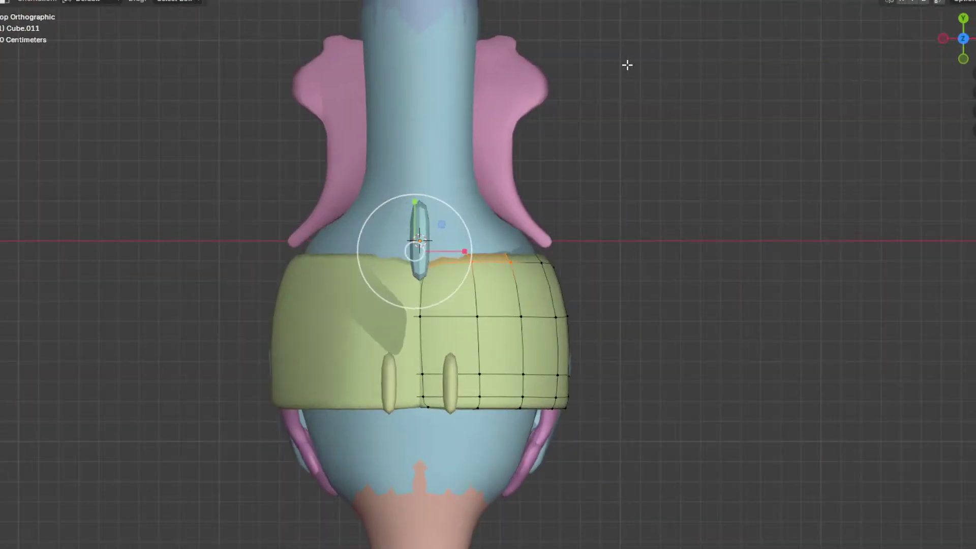
shift+middle_drag(542, 267, 565, 318)
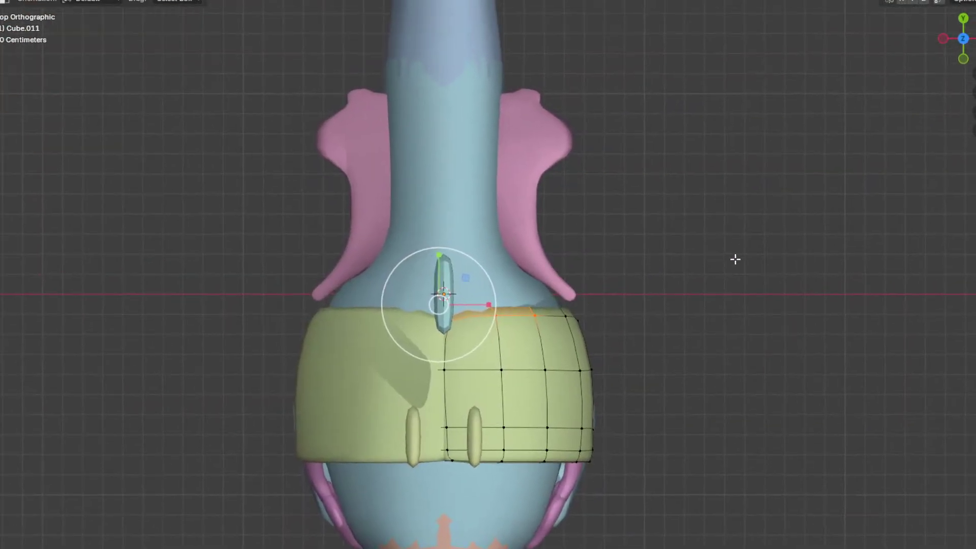
shift+middle_drag(488, 270, 500, 281)
key(g)
key(y)
click(454, 240)
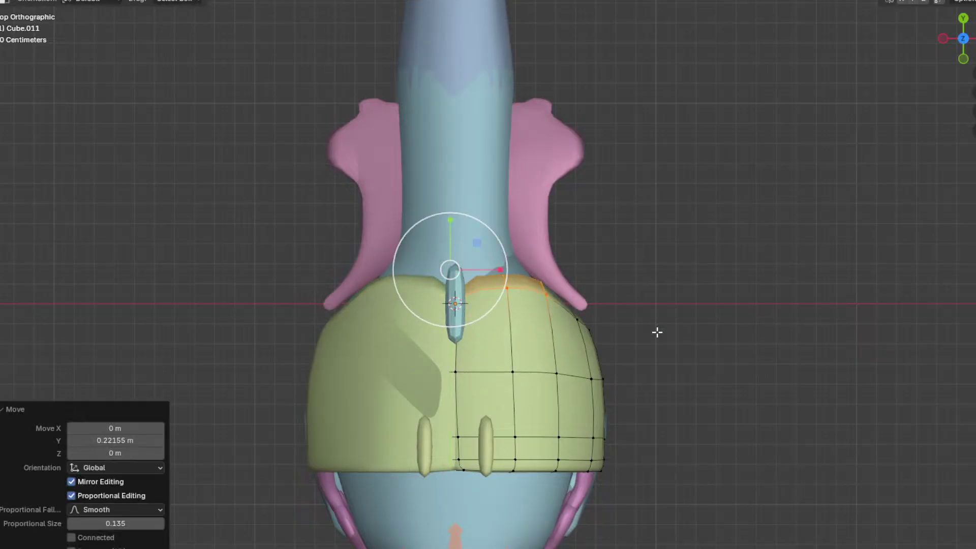
Step: Try to rotate the strip's upper rear edge in top view
key(r)
click(604, 377)
key(ctrl+z)
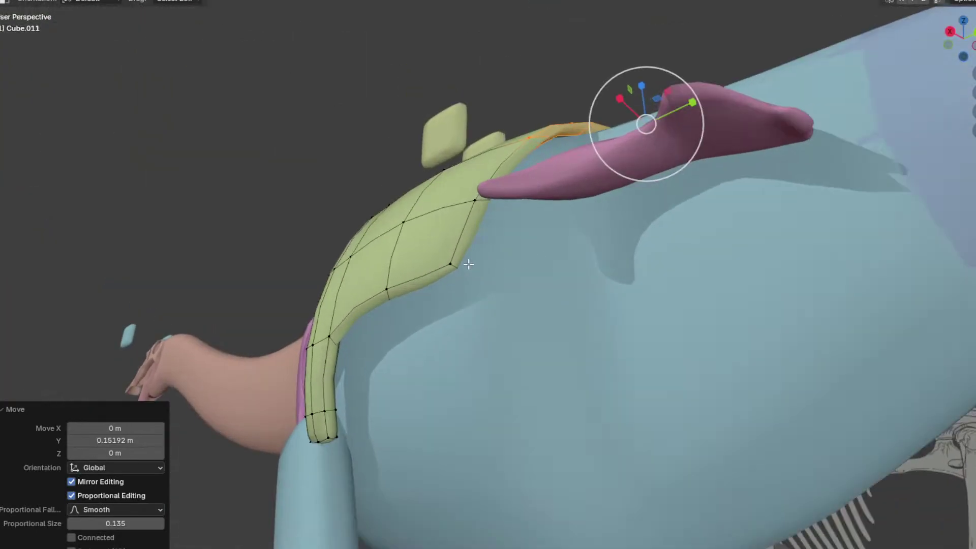
Step: Slide the lower rear corner of the yellow strip along its edge to smooth the rear outline
click(466, 269)
middle_drag(492, 281, 389, 242)
key(g)
key(g)
click(574, 243)
Step: Slide the vertex at the strip's narrow inner bend downward to taper the outline toward the upper arm
click(388, 242)
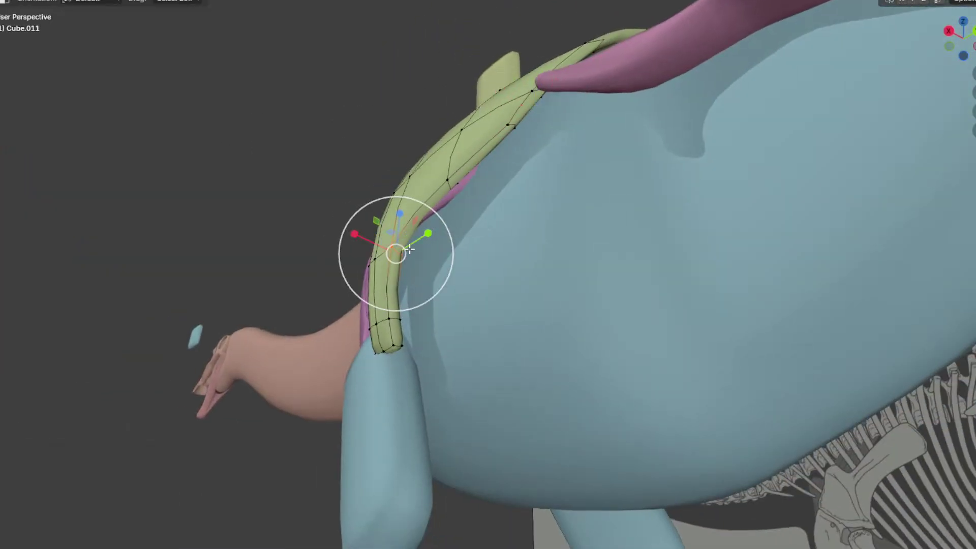
key(KP_3)
key(g)
key(g)
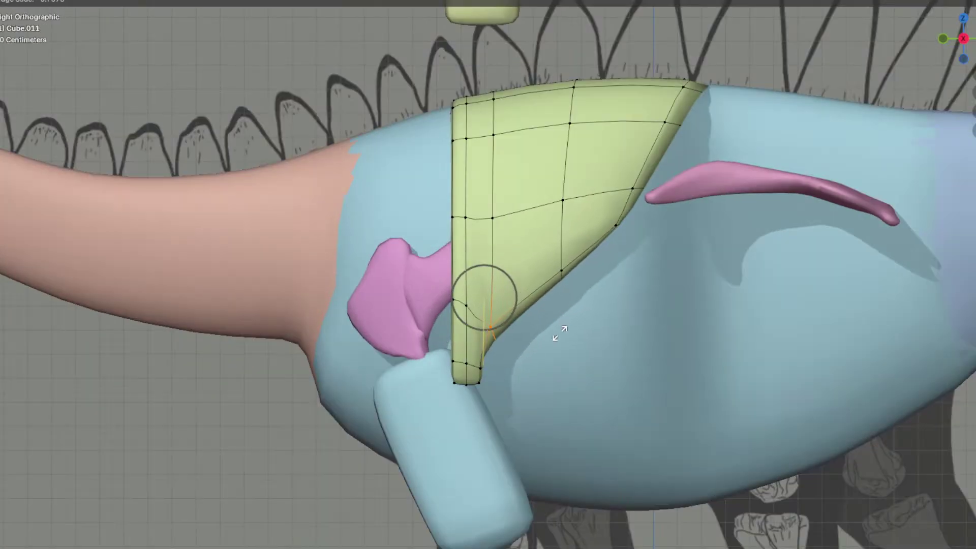
click(581, 323)
key(Tab)
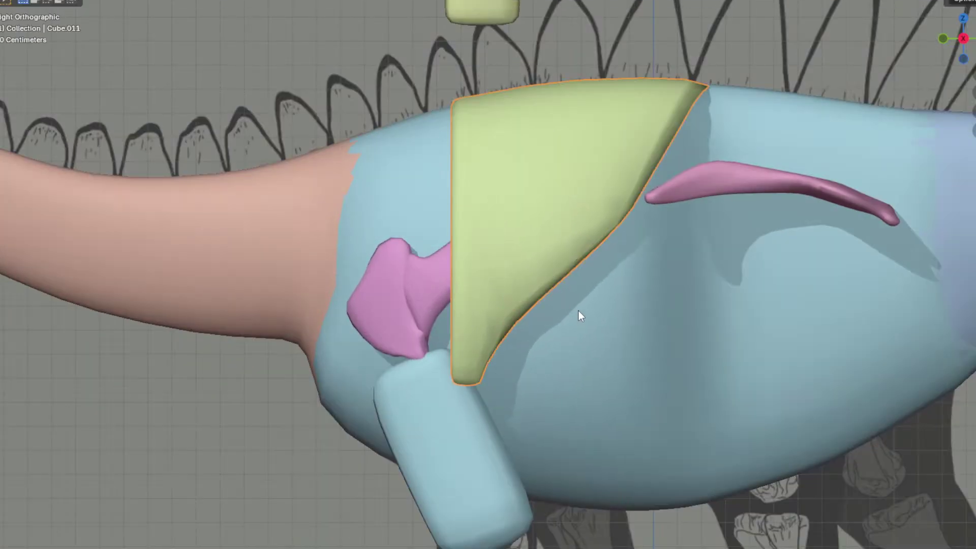
Step: Select the front edge of the strip's lower end and move it about 0.142 m forward along Y
key(Tab)
middle_drag(574, 300, 543, 329)
click(566, 327)
click(583, 333)
click(575, 309)
click(587, 311)
key(KP_3)
key(g)
key(y)
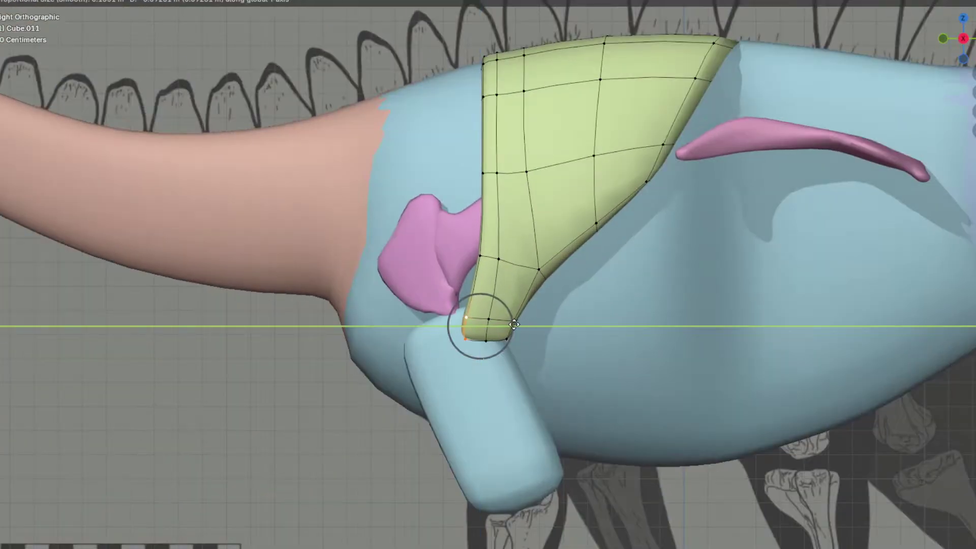
click(504, 326)
Step: Rotate the strip's lower end about 10.8° with a wider proportional falloff, plus a slight further rotation
key(r)
scroll(603, 403, down, 4)
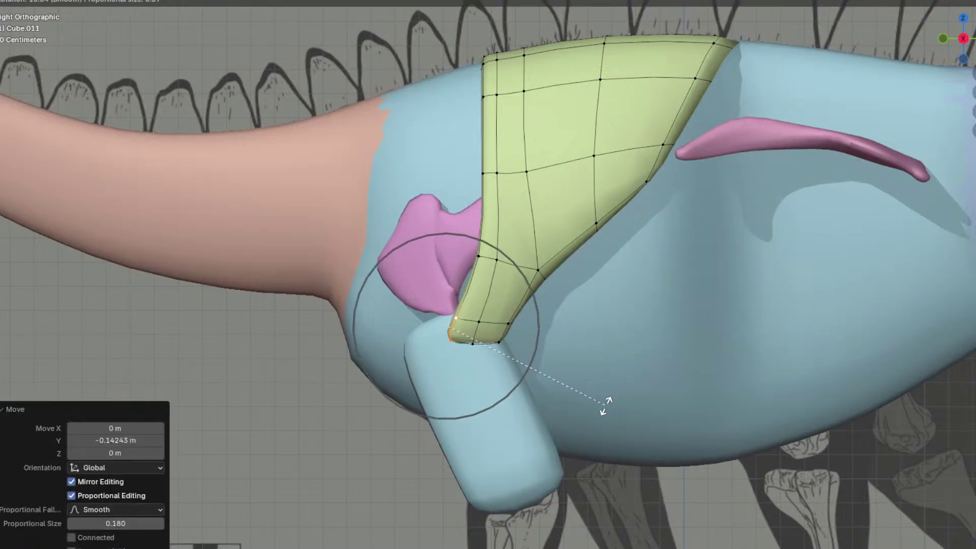
click(606, 406)
shift+middle_drag(604, 380, 588, 400)
key(r)
scroll(605, 411, down, 8)
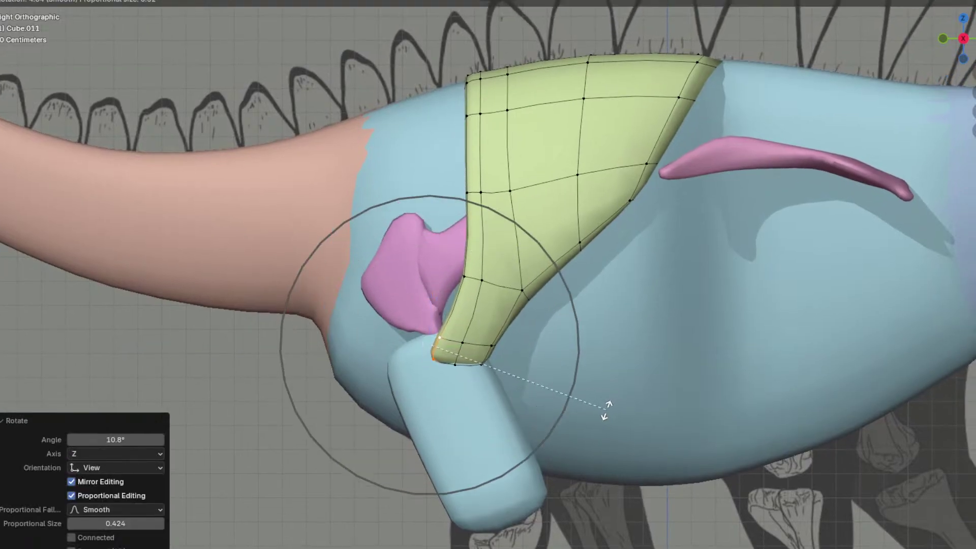
click(602, 417)
Step: Move the strip's front edge beside the shoulder blade forward along Y with a smaller proportional falloff
middle_drag(532, 293, 593, 298)
click(586, 275)
click(575, 271)
shift+click(567, 268)
key(KP_3)
key(g)
key(y)
scroll(550, 300, up, 2)
scroll(547, 302, up, 10)
click(538, 307)
Step: Slide the strip's two front vertical edge loops backward to even out the mesh spacing
click(477, 281)
alt+click(486, 145)
key(g)
key(g)
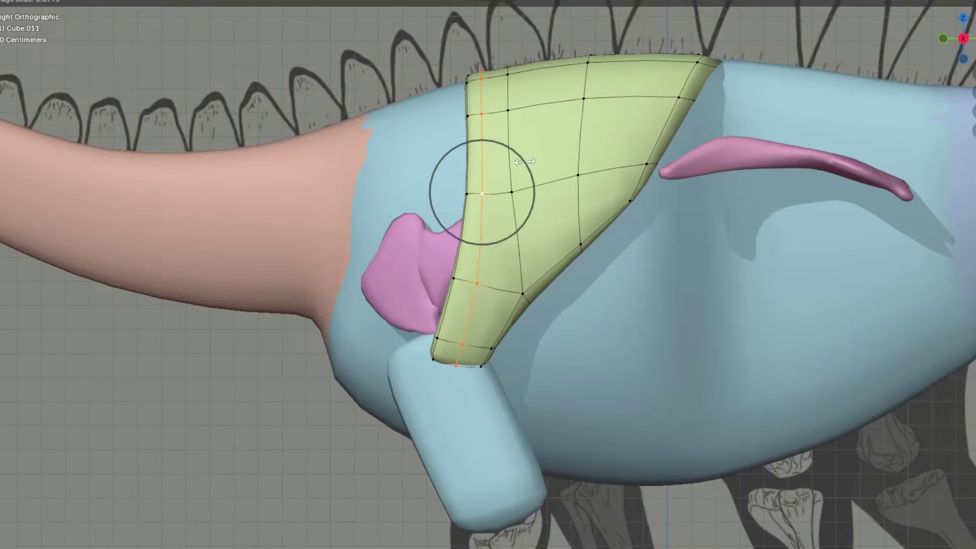
click(516, 135)
alt+click(512, 136)
key(g)
key(g)
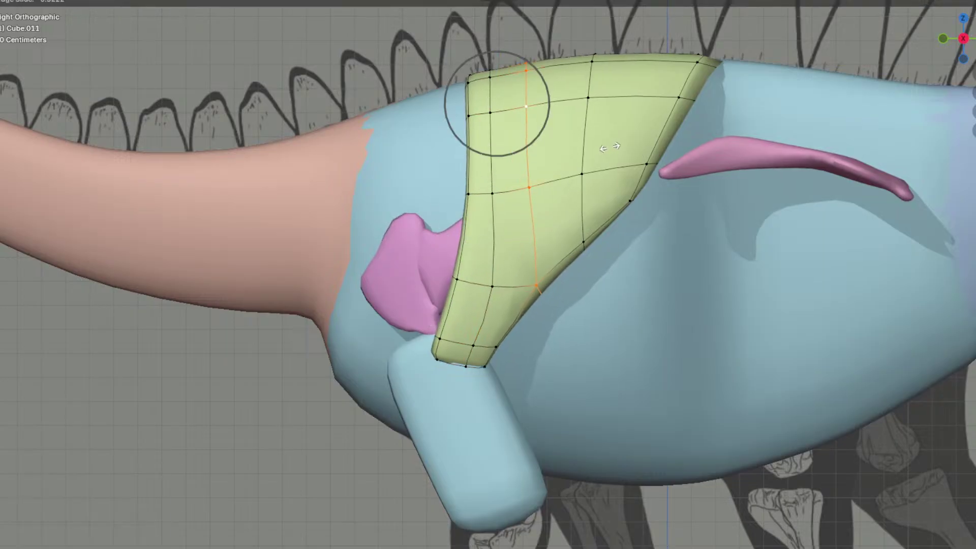
click(608, 150)
Step: Move the strip's rear tip near the back midline about 0.443 m backward along Y and adjust it along X
key(Tab)
scroll(613, 156, down, 4)
middle_drag(613, 157, 366, 295)
key(Tab)
scroll(575, 285, up, 3)
middle_drag(585, 290, 554, 203)
click(561, 193)
key(KP_7)
key(g)
key(y)
click(640, 151)
key(g)
key(x)
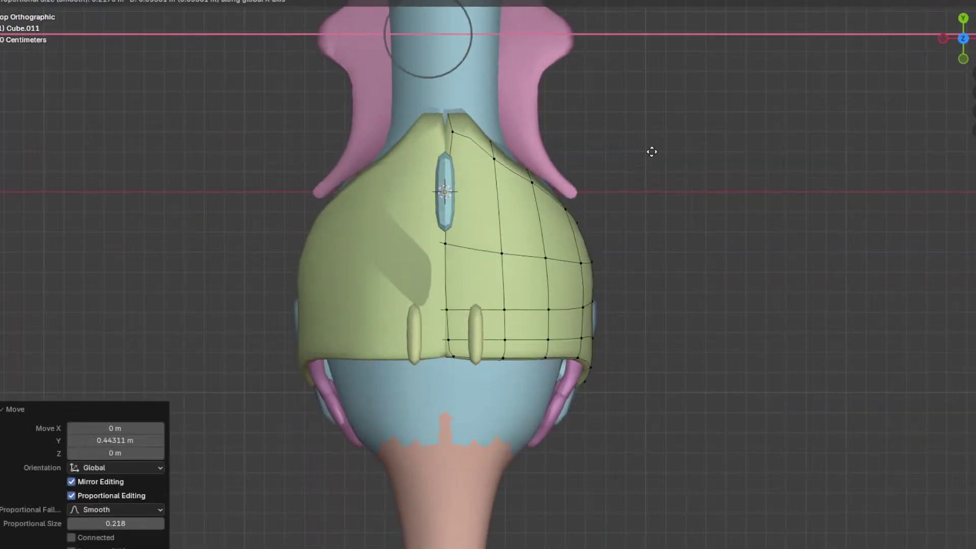
click(670, 155)
Step: Duplicate the mesh of the floating yellow block and separate the copy into its own object
key(Tab)
scroll(643, 264, down, 5)
middle_drag(642, 264, 573, 131)
key(KP_3)
scroll(527, 151, up, 1)
click(463, 138)
key(Tab)
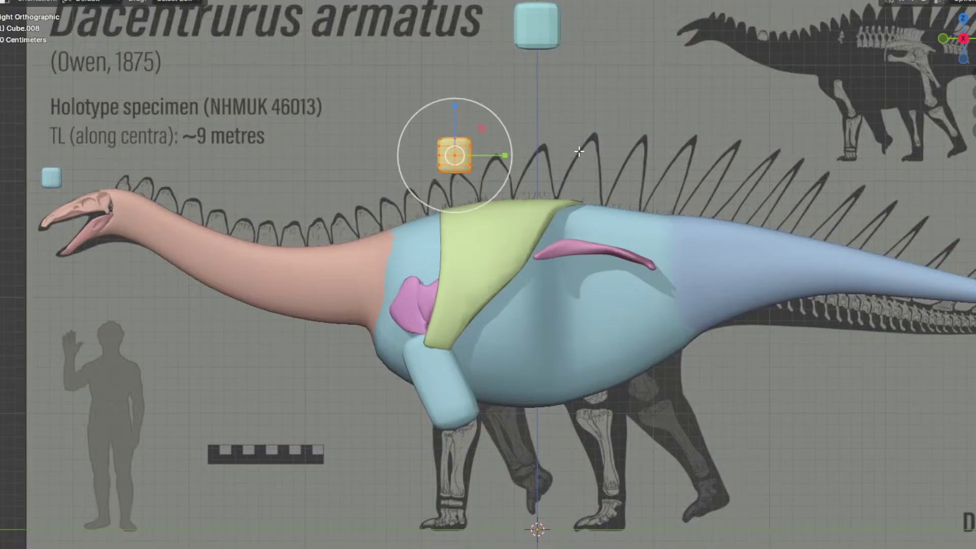
key(shift+d)
click(553, 174)
key(p)
click(563, 174)
key(Tab)
Step: Edit the separated block and move its mesh down from above the back toward the shoulder
click(400, 205)
key(Tab)
middle_drag(400, 205, 528, 250)
key(g)
click(575, 344)
middle_drag(575, 345, 556, 336)
key(Tab)
click(496, 299)
Step: Reposition the separated block closer to the front of the shoulder
key(Tab)
click(541, 304)
click(525, 301)
middle_drag(526, 305, 567, 341)
key(g)
middle_drag(570, 343, 509, 339)
click(589, 338)
Step: Move the new block's mesh about 0.401 m outward along X in front view, beside the chest
key(Tab)
scroll(534, 335, down, 2)
click(381, 362)
click(381, 362)
key(Tab)
key(KP_1)
key(g)
key(x)
click(664, 355)
Step: Narrow the block to about 0.808 along Y and move it to just above the pink shoulder blade
key(KP_3)
scroll(437, 399, up, 2)
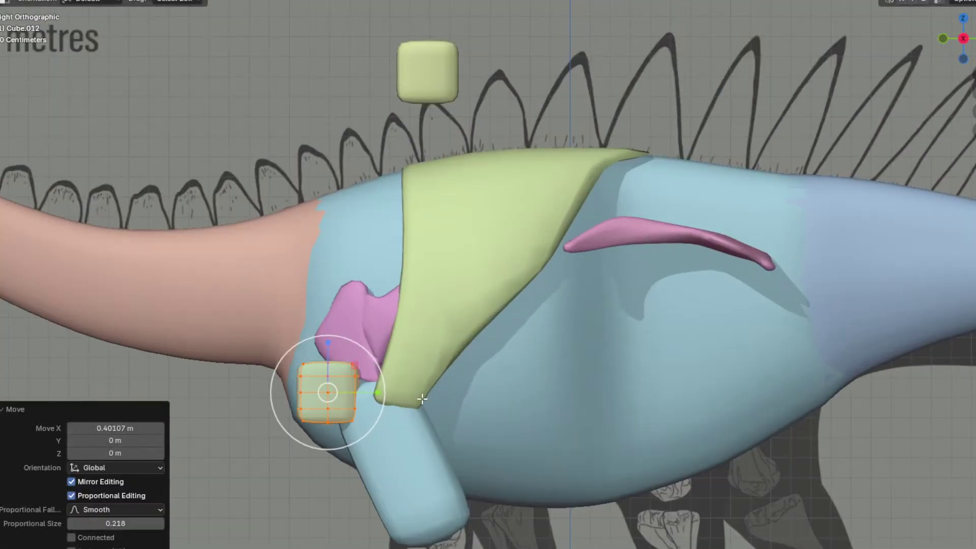
drag(370, 393, 362, 393)
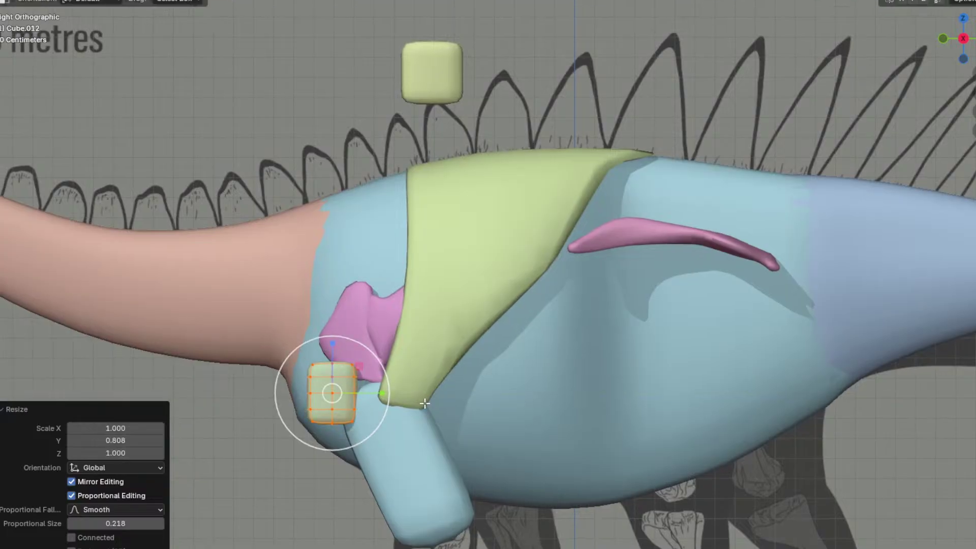
shift+middle_drag(415, 405, 491, 405)
key(g)
click(531, 285)
drag(495, 273, 490, 273)
key(g)
click(526, 281)
Step: Rotate the block in top view to follow the body surface and shift it about 0.016 m along X
key(KP_7)
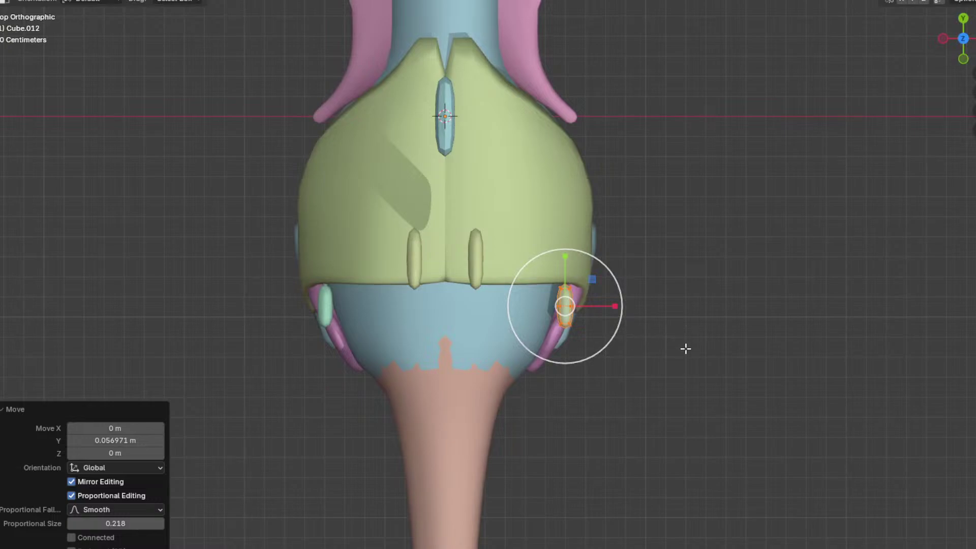
key(r)
click(657, 383)
key(g)
click(659, 386)
Step: Try to tilt the block in front view to match the flank and reposition it
key(KP_1)
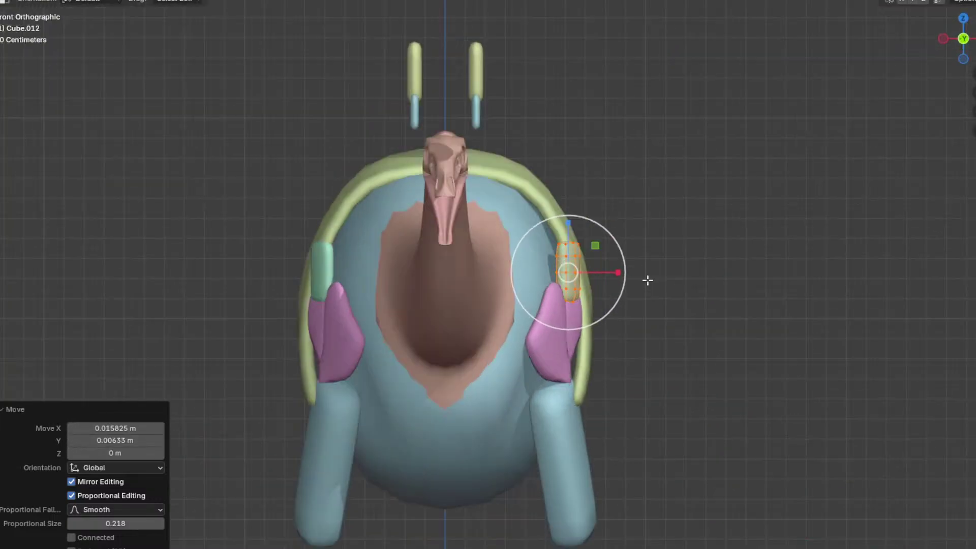
key(r)
click(682, 246)
key(g)
middle_click(678, 244)
click(678, 245)
middle_drag(678, 245, 662, 315)
key(ctrl+z)
key(ctrl+z)
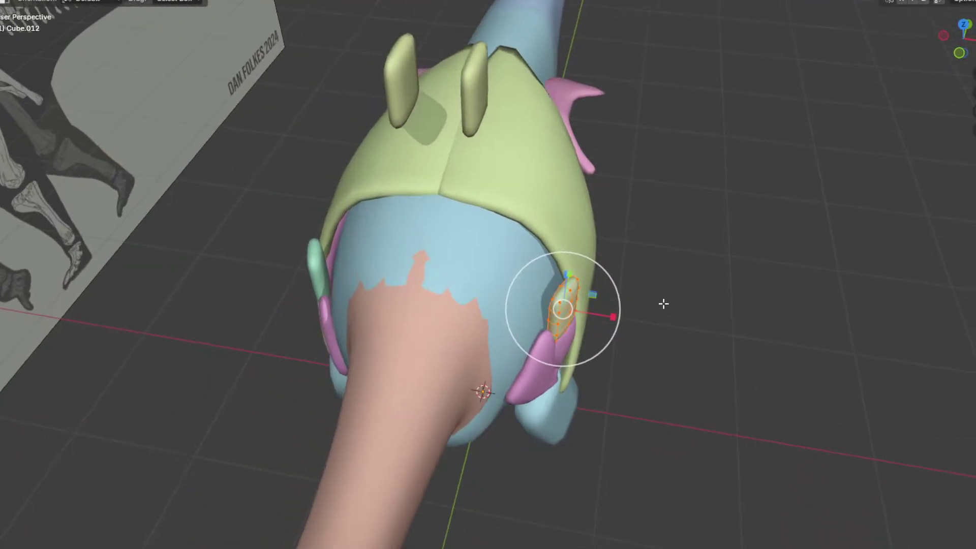
Step: Select the block's upper vertices in side view and move them up and inward along the flank in front view
key(KP_7)
key(KP_3)
key(shift+z)
scroll(549, 250, up, 2)
drag(519, 255, 374, 222)
key(shift+z)
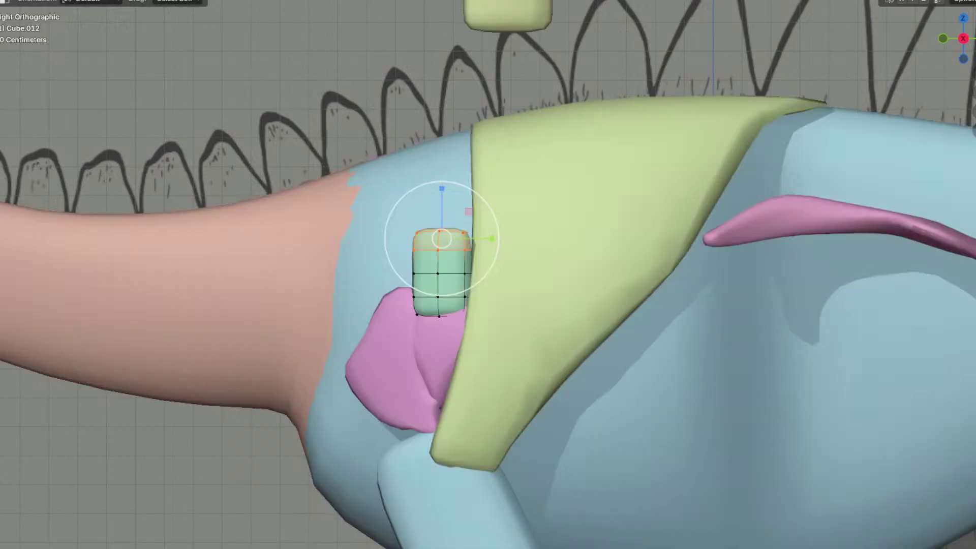
key(KP_1)
key(g)
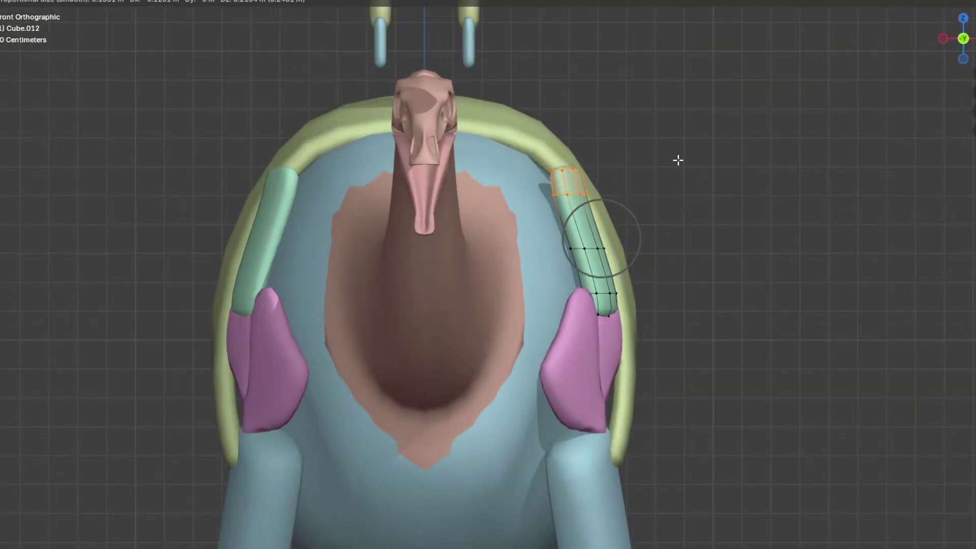
click(681, 161)
Step: Rotate the block's upper end in front and top views and reposition it to follow the body surface
key(r)
click(791, 148)
key(KP_7)
key(r)
click(756, 237)
key(g)
click(752, 233)
middle_drag(752, 233, 675, 208)
key(KP_1)
key(g)
click(690, 245)
Step: Move the block's middle edge loop about 0.026 m outward along X
alt+click(594, 248)
key(g)
key(x)
click(655, 253)
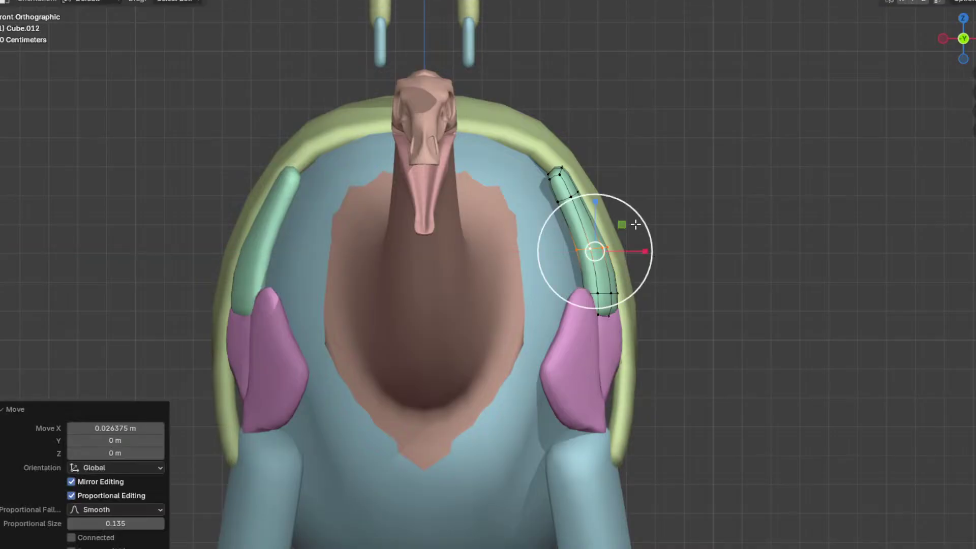
Step: Move the block's upper end further up the flank, then extrude it and shift the extrusion about 0.151 m along X toward the spine
alt+click(563, 173)
middle_drag(563, 173, 605, 186)
key(KP_1)
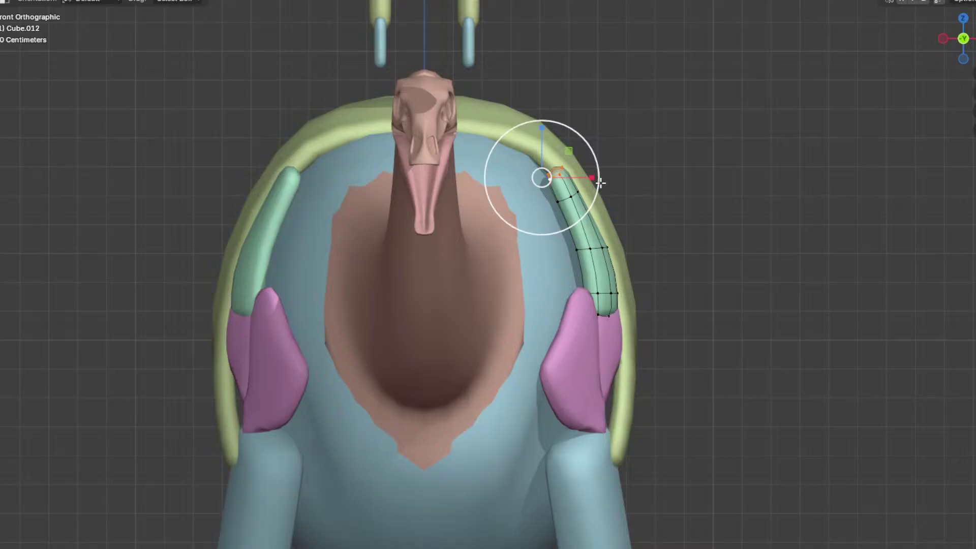
scroll(656, 187, up, 3)
key(g)
scroll(703, 213, up, 2)
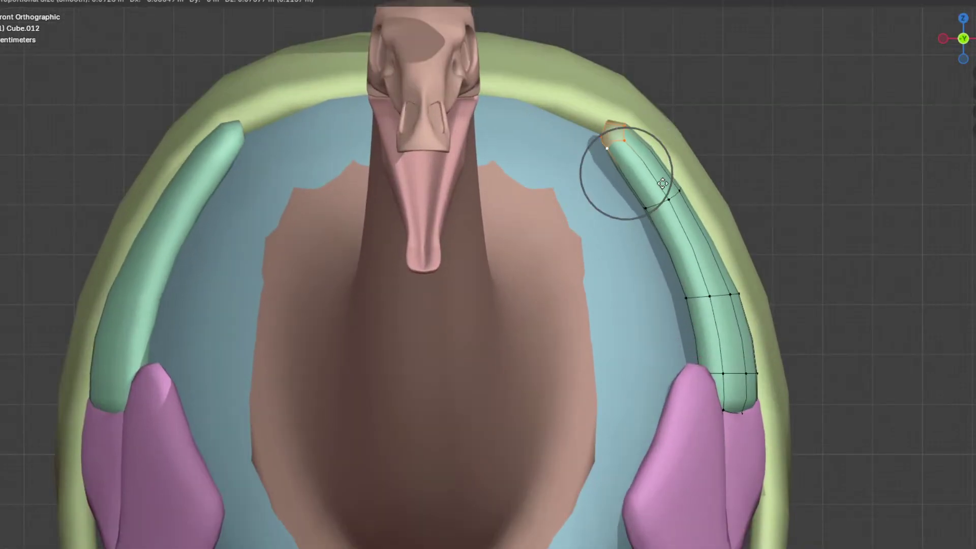
click(648, 170)
key(e)
click(656, 160)
key(g)
click(586, 167)
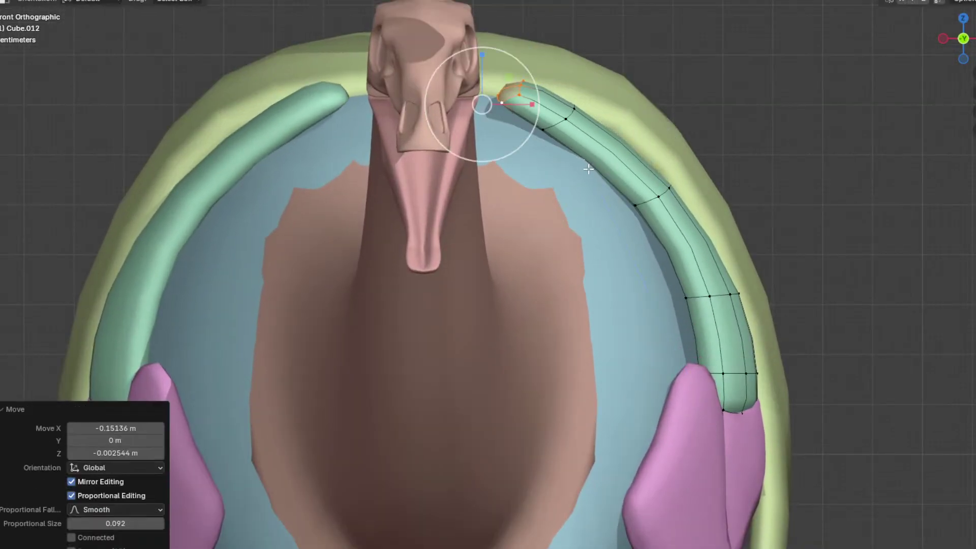
Step: Flatten the extruded end to 0 along X in top view and reposition it near the midline
key(KP_7)
key(s)
key(x)
key(0)
key(Return)
key(g)
middle_drag(758, 269, 726, 264)
click(726, 263)
Step: Select part of the muscle's inner upper end and adjust its position along X in top view
middle_drag(613, 428, 651, 326)
click(549, 87)
middle_drag(576, 106, 546, 175)
key(KP_7)
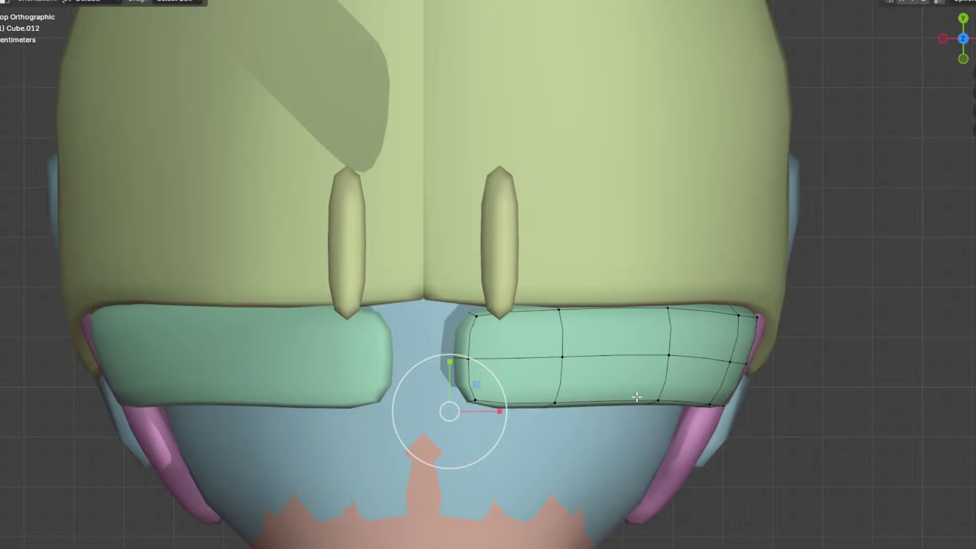
key(g)
key(x)
click(588, 382)
Step: Reposition two edge loops of the green muscle so it lies over the flank beside the yellow back muscle
middle_drag(588, 381, 588, 230)
key(Tab)
scroll(592, 273, down, 4)
key(Tab)
key(KP_3)
scroll(501, 246, up, 2)
alt+click(472, 235)
middle_drag(472, 235, 679, 280)
key(g)
click(691, 239)
alt+click(516, 191)
key(g)
middle_drag(670, 243, 529, 224)
click(668, 217)
Step: Select the green muscle's rear edge down to its lower corner and move it along Y at the yellow muscle's border
scroll(527, 223, up, 3)
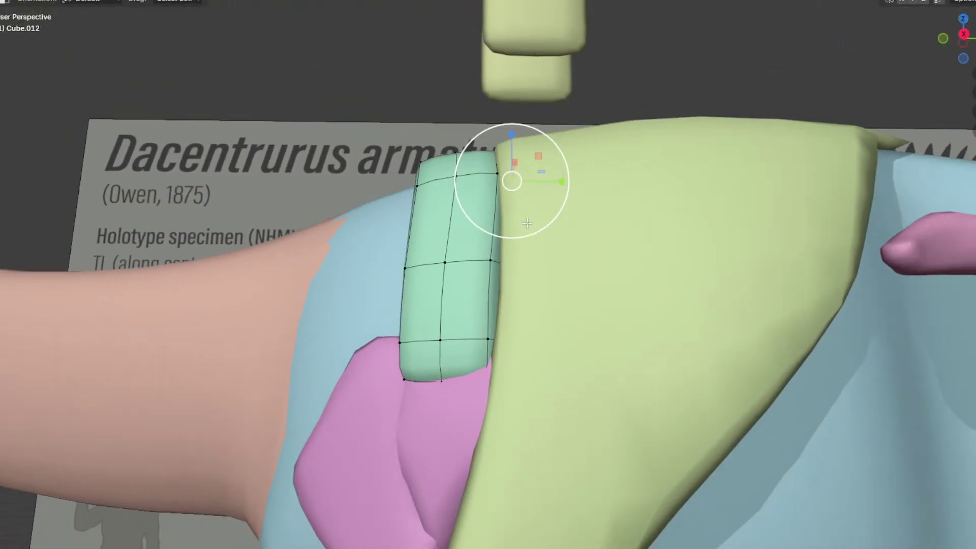
middle_drag(535, 307, 499, 339)
ctrl+click(484, 366)
key(g)
key(y)
middle_drag(534, 312, 596, 286)
click(597, 291)
Step: Refine the rear edge's position and move a vertex at the green muscle's upper end
key(Tab)
key(Tab)
key(g)
scroll(595, 227, down, 7)
click(595, 225)
click(517, 176)
middle_drag(517, 176, 675, 214)
key(g)
click(644, 220)
key(KP_3)
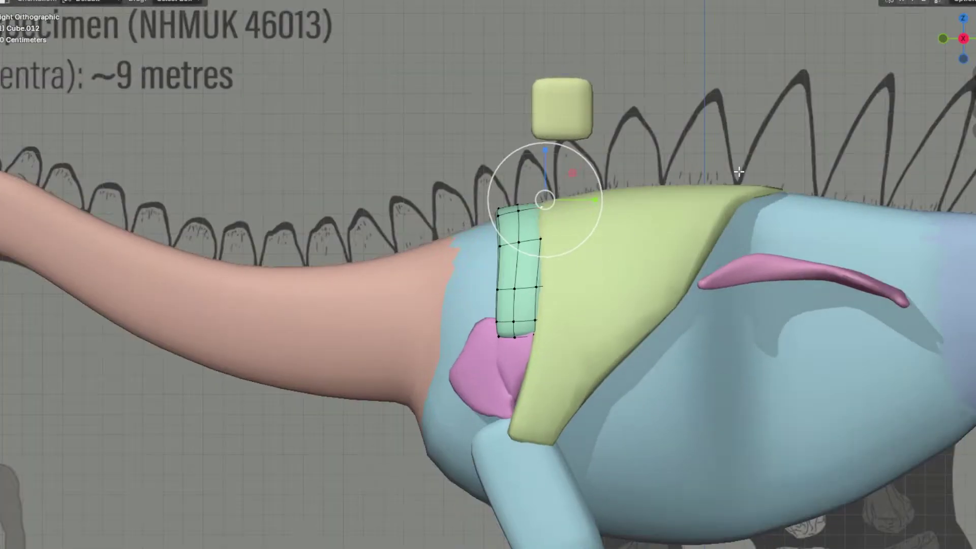
Step: Lower the green muscle's top end about 0.029 m along Z, checking it against the skeletal reference in wireframe
key(shift+z)
scroll(497, 157, up, 4)
key(g)
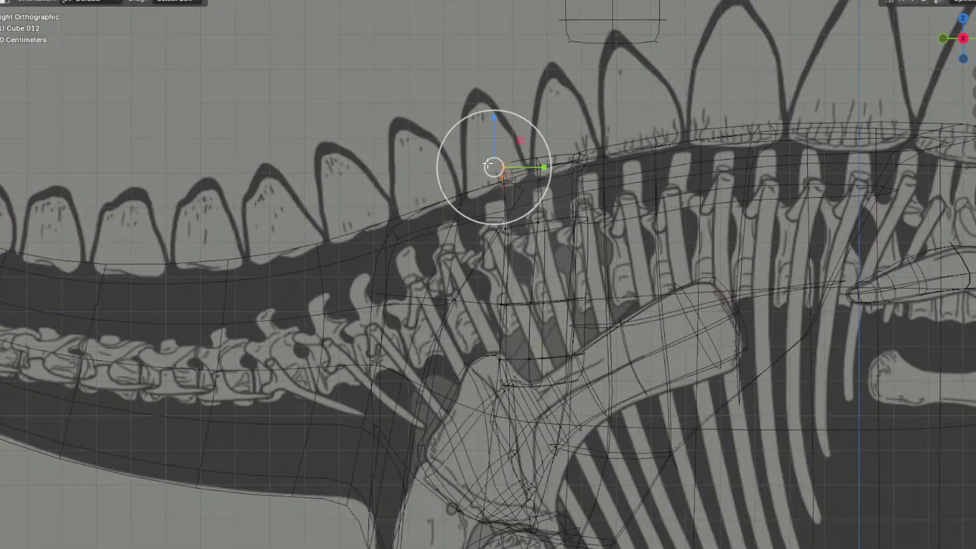
key(z)
scroll(487, 172, up, 4)
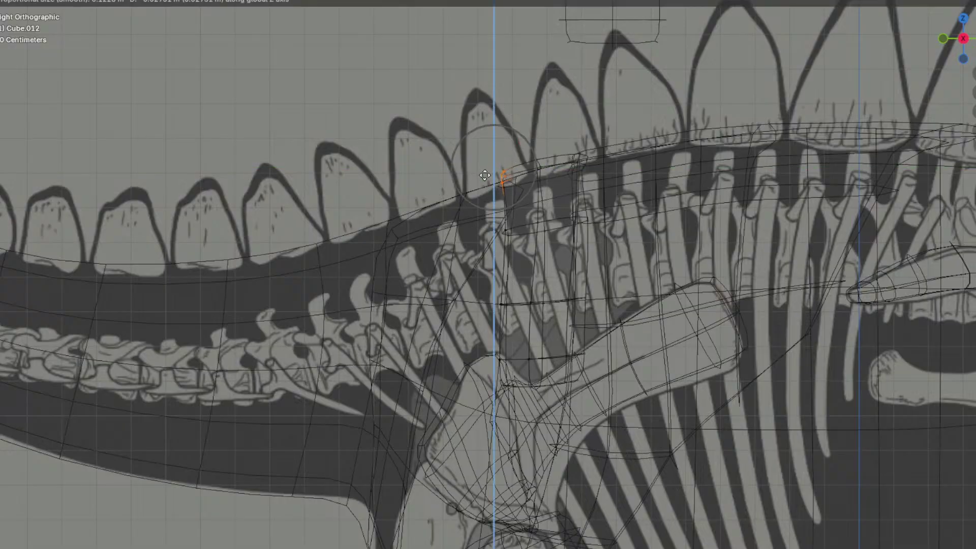
click(485, 175)
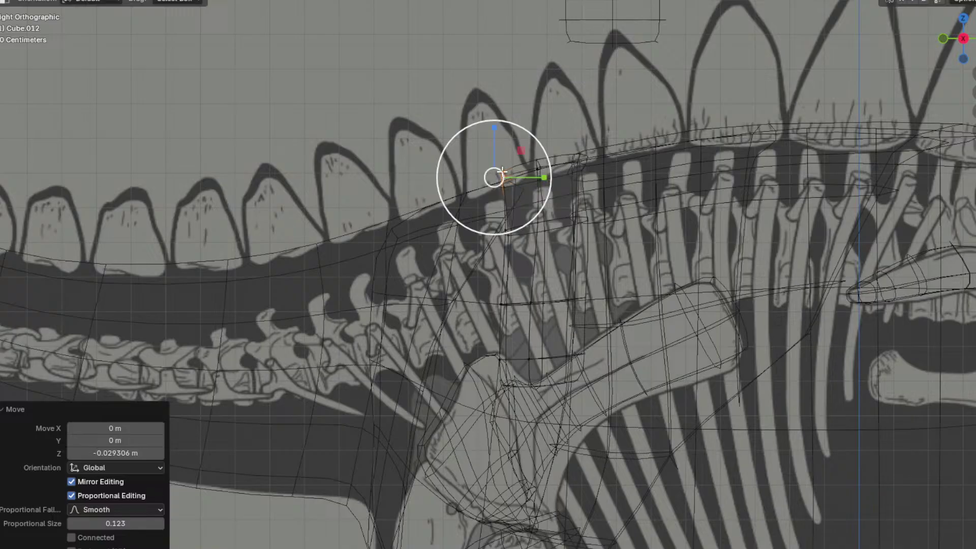
Step: Select the green muscle's front faces above the shoulder and extrude them forward along the neck
scroll(570, 198, down, 1)
click(400, 256)
shift+middle_drag(400, 256, 519, 240)
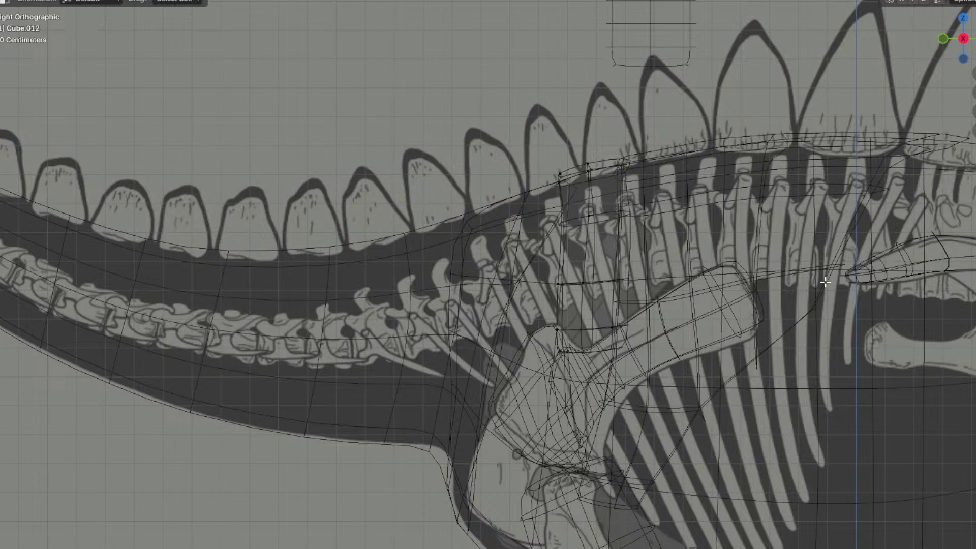
scroll(508, 189, down, 2)
shift+middle_drag(579, 237, 598, 214)
click(553, 245)
shift+click(548, 201)
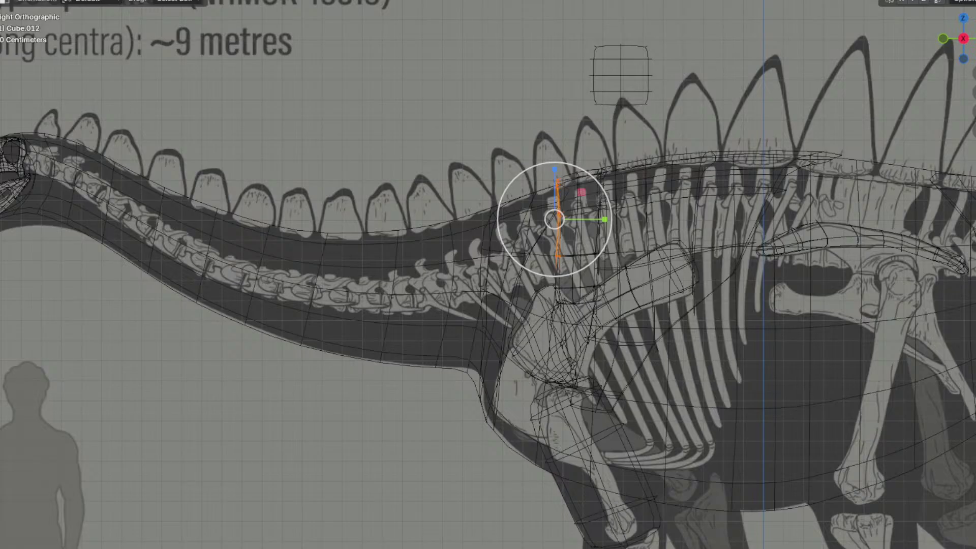
shift+middle_drag(648, 202, 711, 203)
shift+middle_drag(640, 203, 728, 227)
key(e)
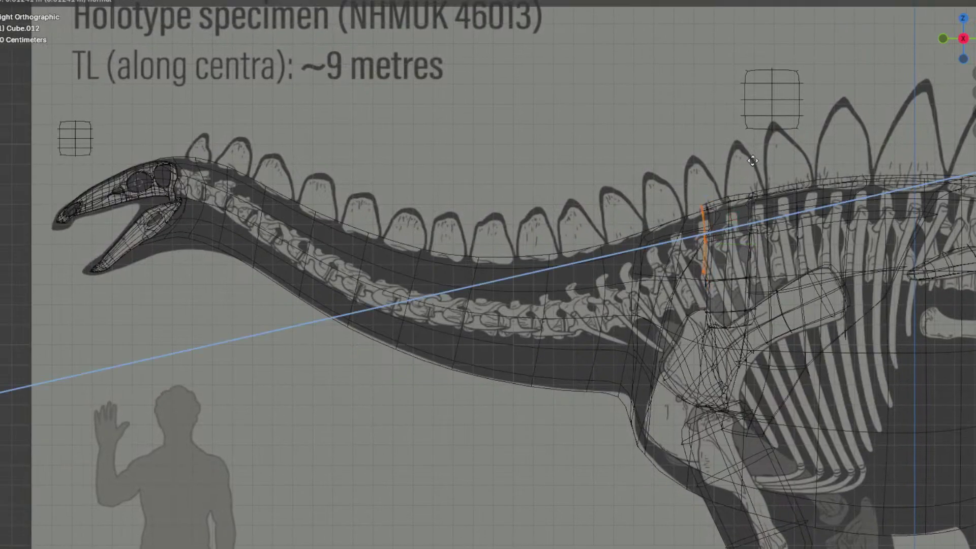
click(552, 162)
Step: Narrow the extruded front end along X, adjusting its scale to about 0.538
middle_drag(553, 165, 630, 224)
drag(526, 308, 475, 304)
key(shift+z)
middle_drag(695, 181, 717, 214)
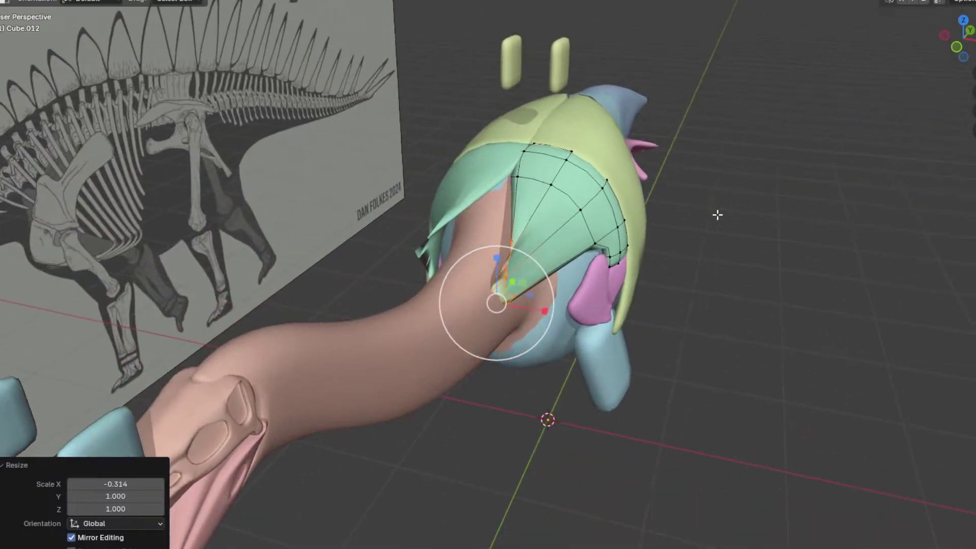
key(KP_3)
key(KP_1)
middle_drag(640, 227, 516, 311)
drag(516, 311, 510, 315)
middle_drag(506, 315, 602, 247)
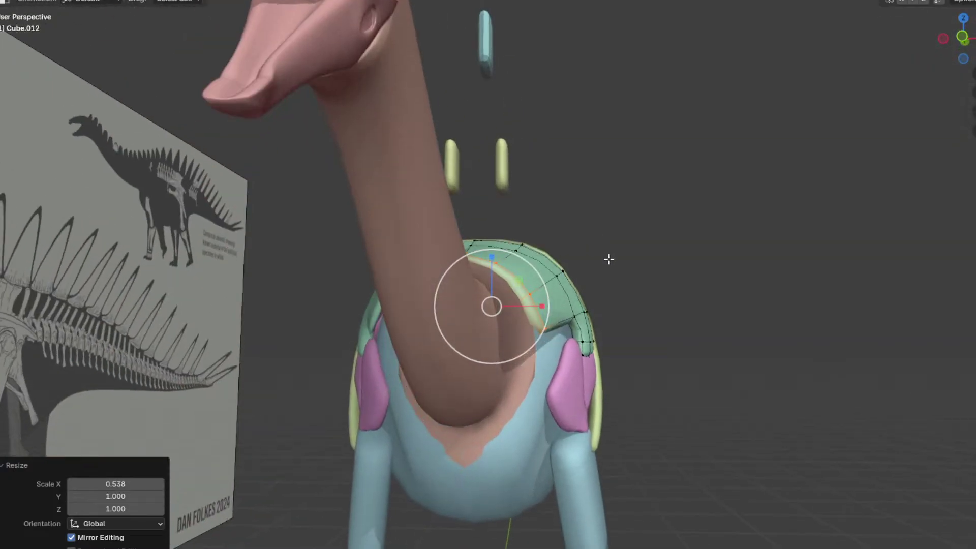
Step: Select the edge loop at the muscle's front end and scale it to 0 along X
click(568, 389)
alt+click(521, 281)
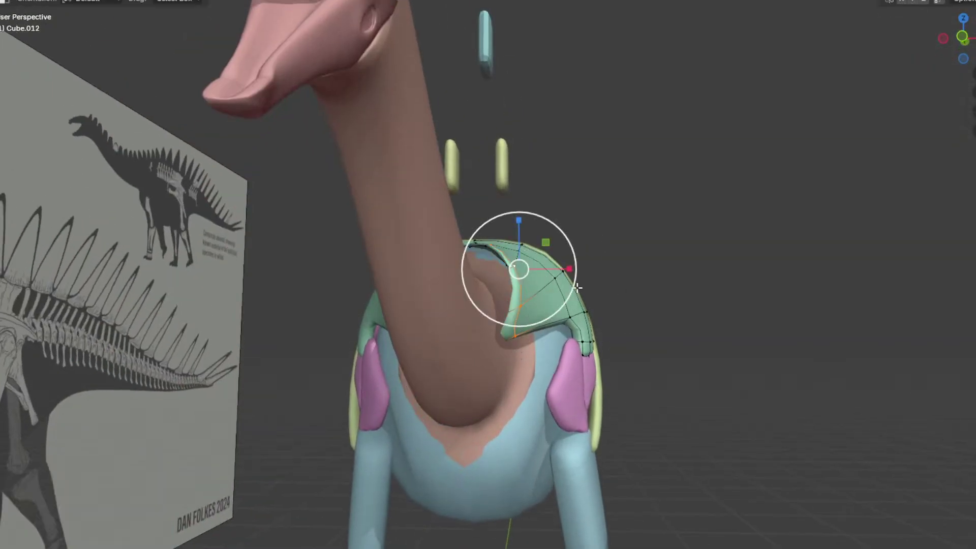
key(KP_1)
text(s)
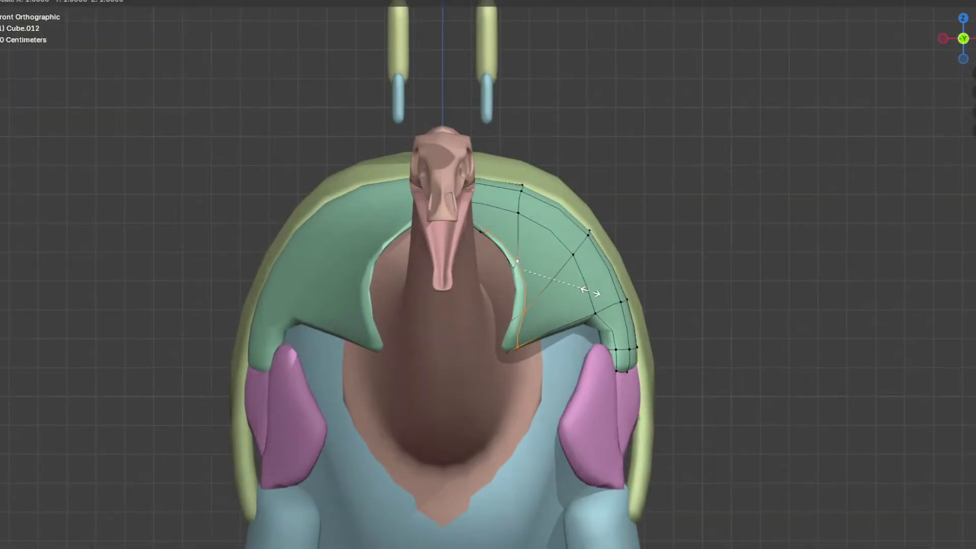
text(0)
key(Return)
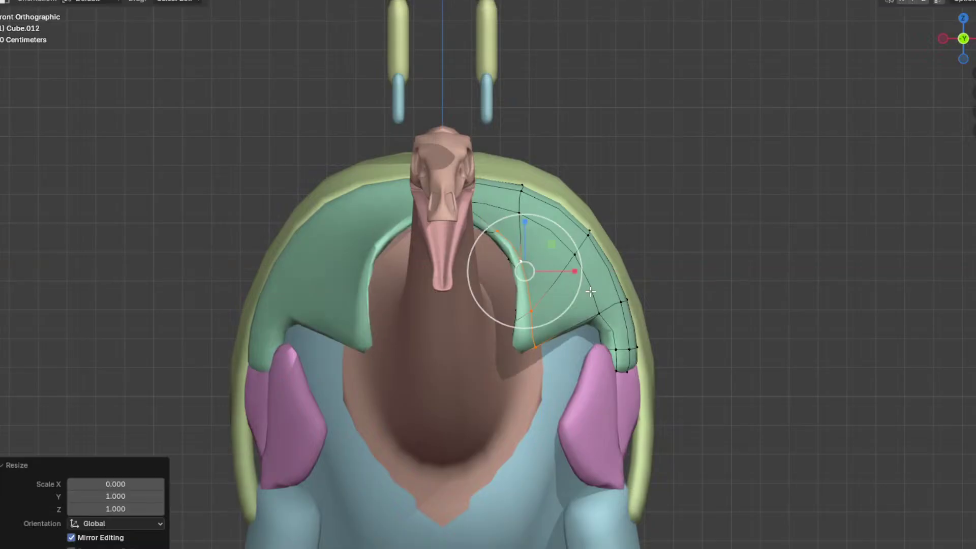
Step: Select the front end's edge loops, shrink them along Z in side view, and move them about 0.501 m back along Y
alt+click(510, 290)
key(Return)
alt+shift+click(528, 290)
key(r)
right_click(566, 335)
middle_drag(565, 336, 569, 360)
key(KP_7)
key(KP_3)
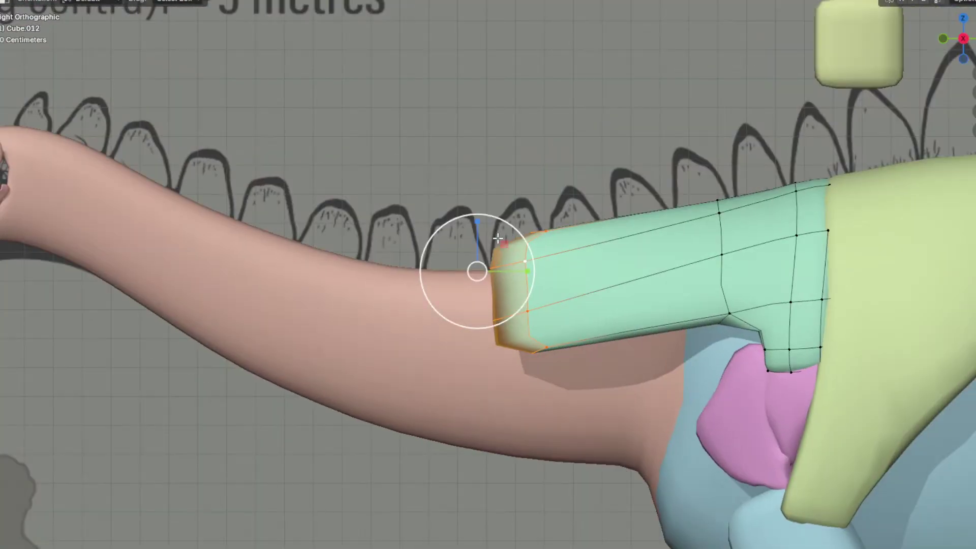
key(s)
key(z)
click(469, 250)
key(g)
click(782, 326)
Step: Move the muscle's front end about -0.042 m along X toward the neck surface
middle_drag(696, 303, 773, 356)
key(g)
key(x)
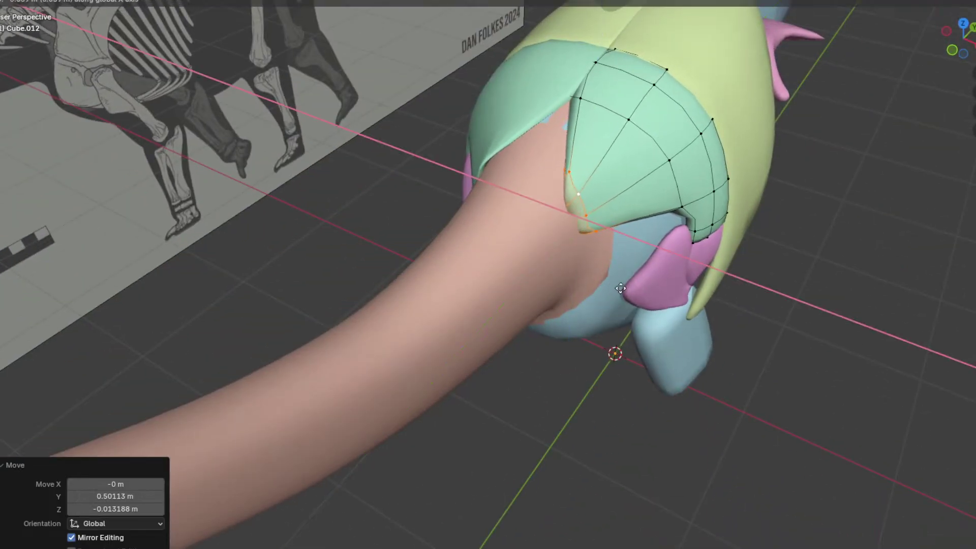
click(619, 287)
middle_drag(632, 272, 577, 244)
key(KP_3)
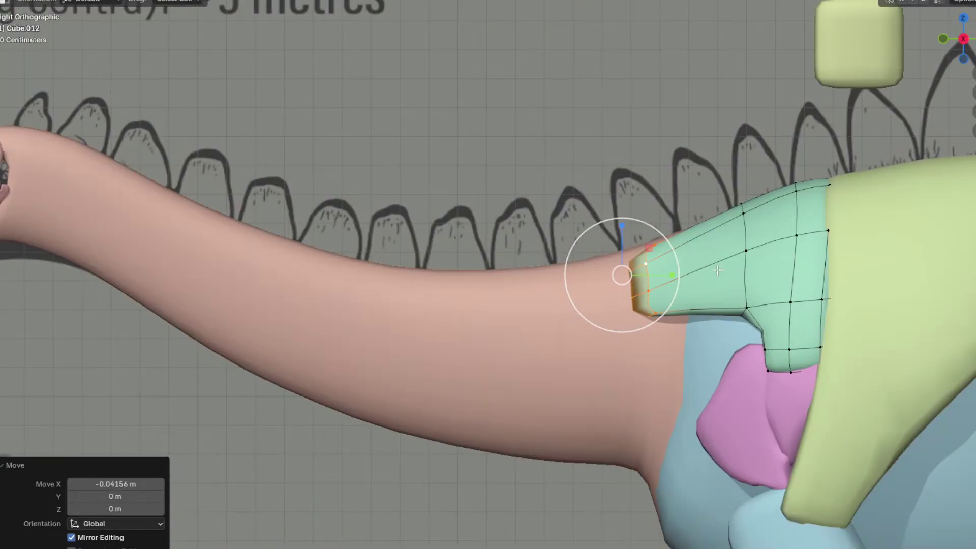
Step: Reposition the front end in side view and extrude it along the neck, moving it about -0.380 m in Y and 0.084 m in Z
scroll(703, 285, down, 3)
key(g)
middle_drag(858, 288, 858, 292)
click(859, 293)
key(e)
click(774, 286)
key(g)
click(695, 267)
Step: Scale the extruded end to 0.664 along Z and move it about -0.042 m in X and -0.034 m in Z
middle_drag(620, 270, 704, 298)
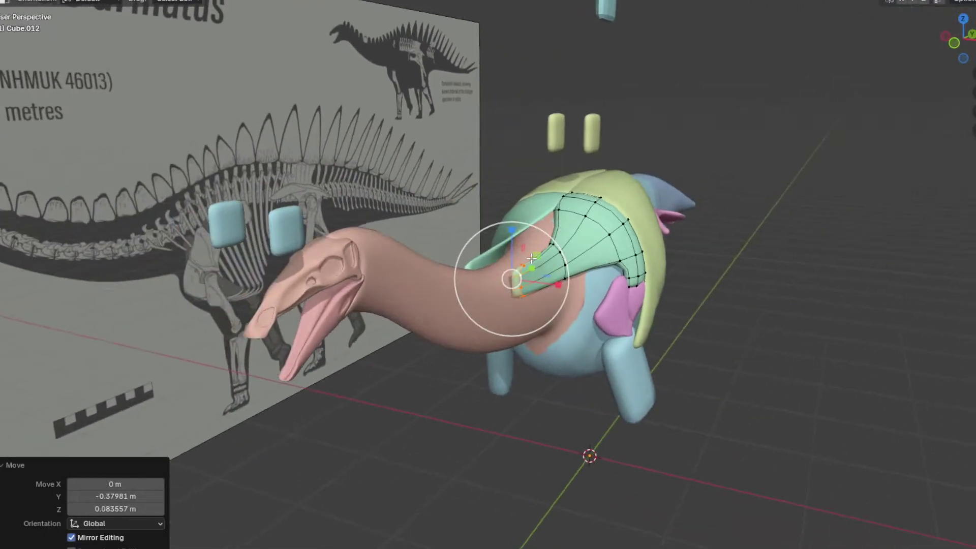
drag(514, 253, 514, 255)
middle_drag(514, 255, 574, 257)
key(KP_1)
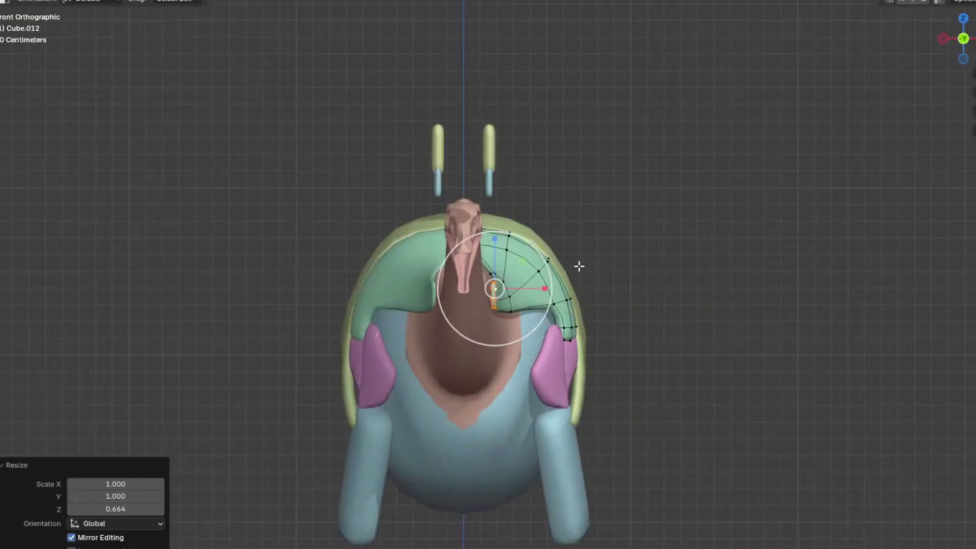
click(627, 246)
key(g)
click(617, 252)
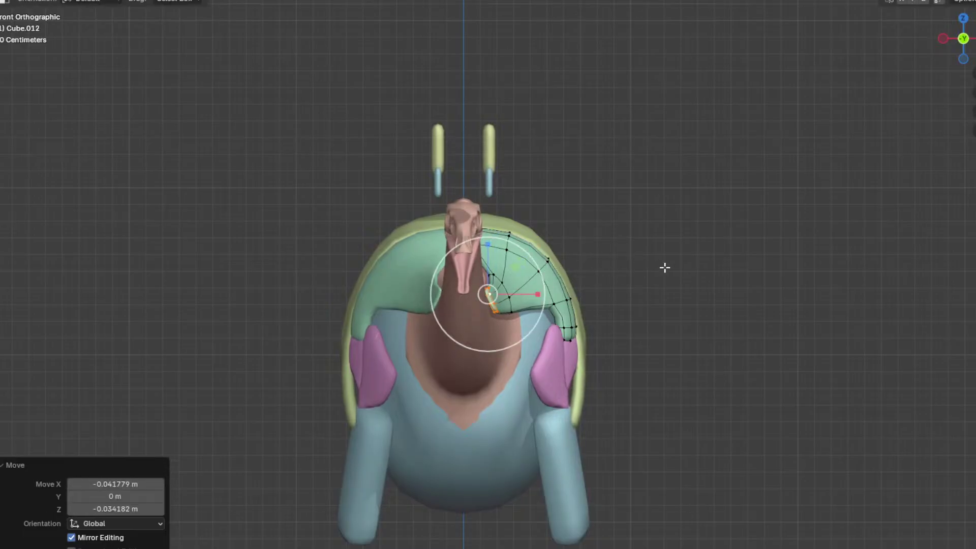
Step: Extrude the neck muscle forward again, moving its end -0.570 m in Y and 0.388 m in Z, and rotate it 20.9°
middle_drag(665, 268, 565, 267)
key(KP_3)
scroll(635, 304, up, 2)
shift+middle_drag(635, 304, 763, 321)
key(e)
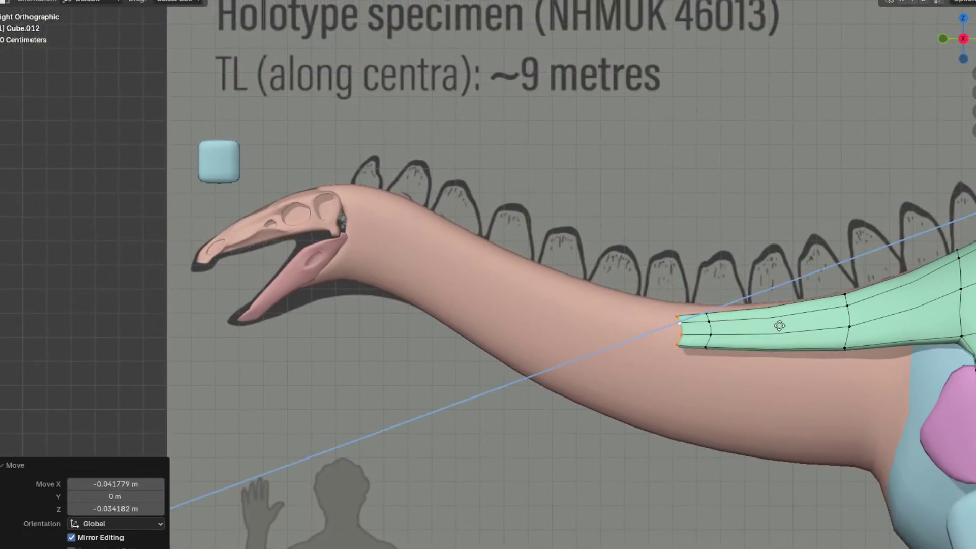
click(696, 317)
key(g)
click(561, 228)
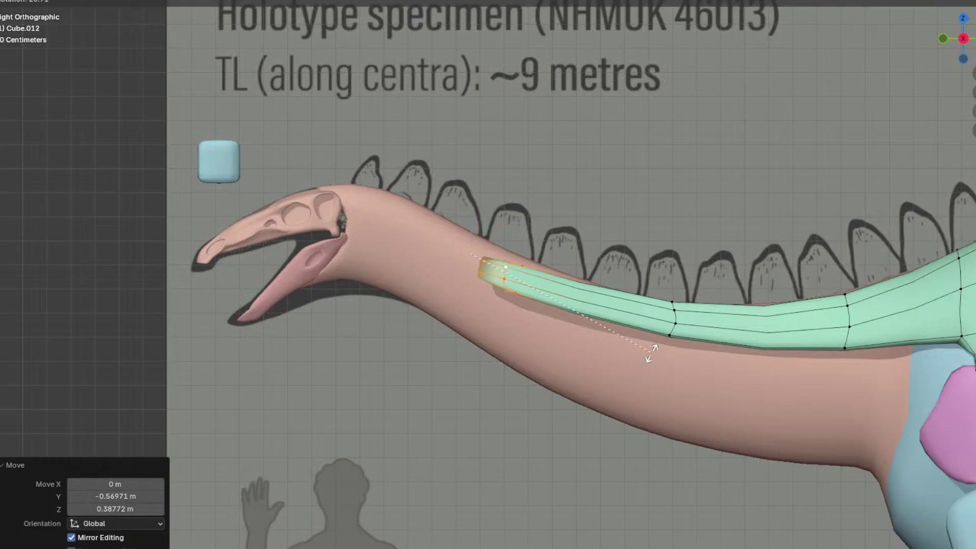
click(651, 353)
Step: Move the neck muscle's front end about -0.034 m along X, and in side view about 0.018 m in Y and 0.024 m in Z
middle_drag(651, 353, 646, 209)
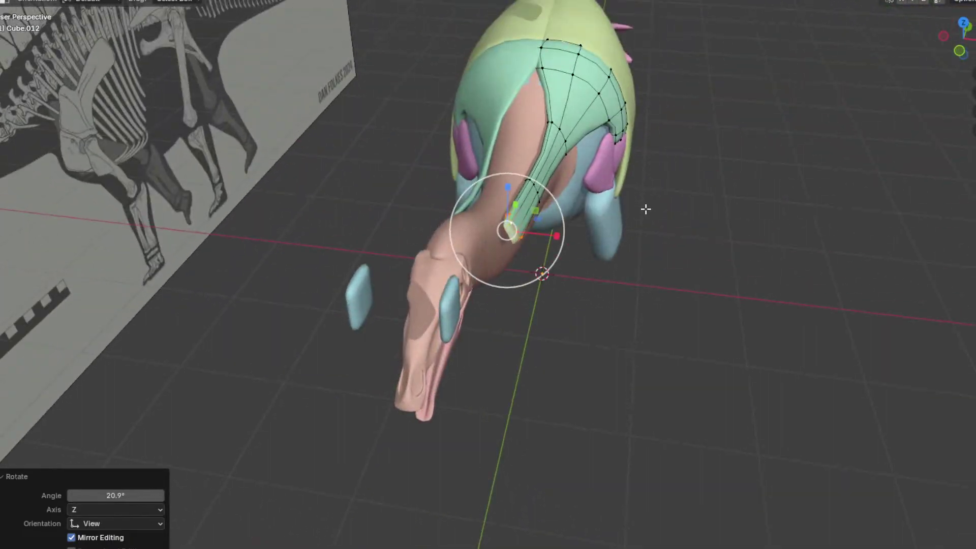
key(KP_1)
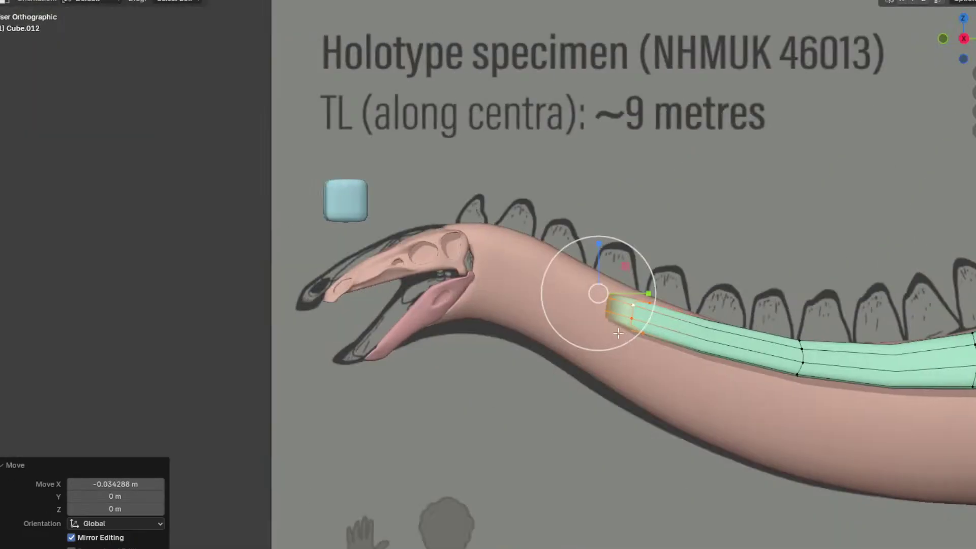
scroll(642, 281, up, 2)
key(g)
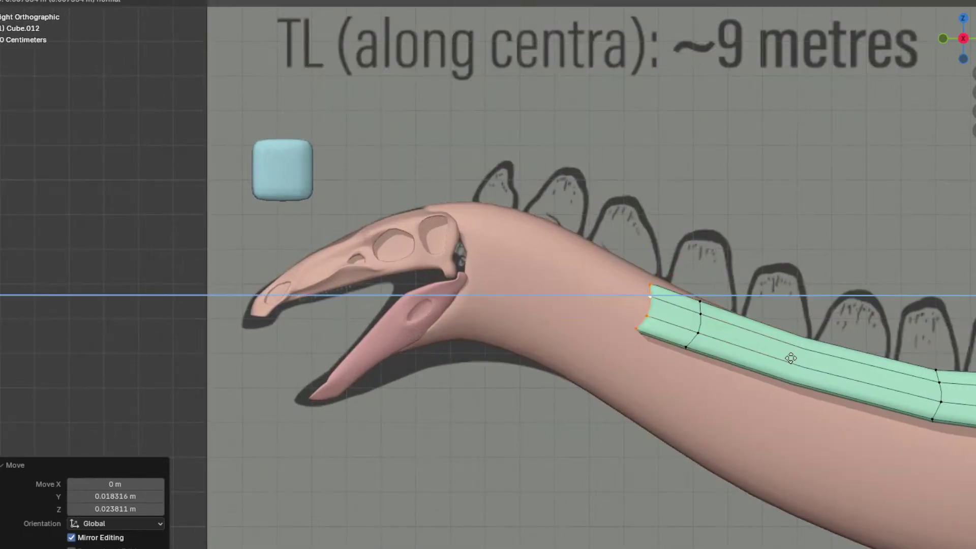
Step: Extrude the front end about 0.275 m along its normal and move it further up the neck toward the head
click(708, 336)
key(g)
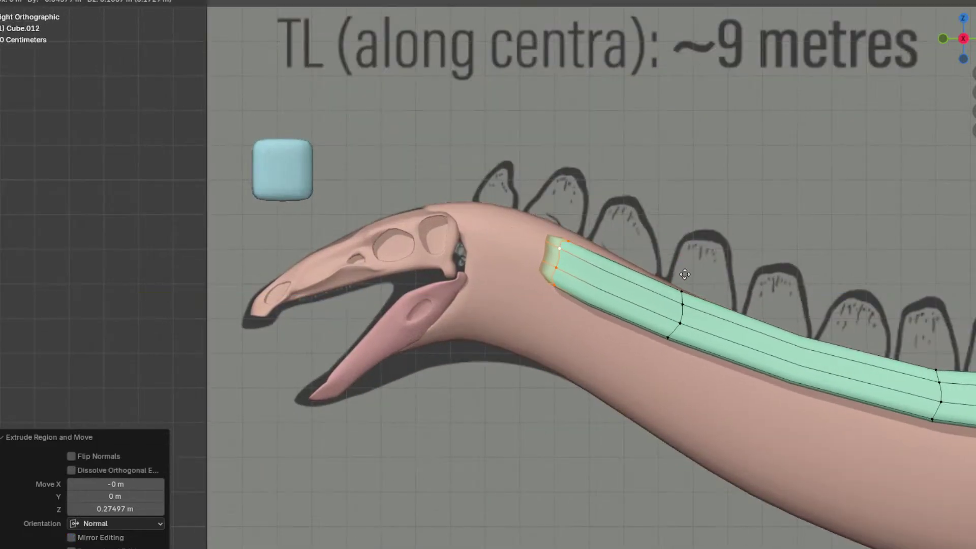
click(667, 267)
scroll(671, 270, down, 5)
Step: Shift a section of the neck muscle along X to bring it closer to the neck surface
shift+middle_drag(818, 281, 632, 277)
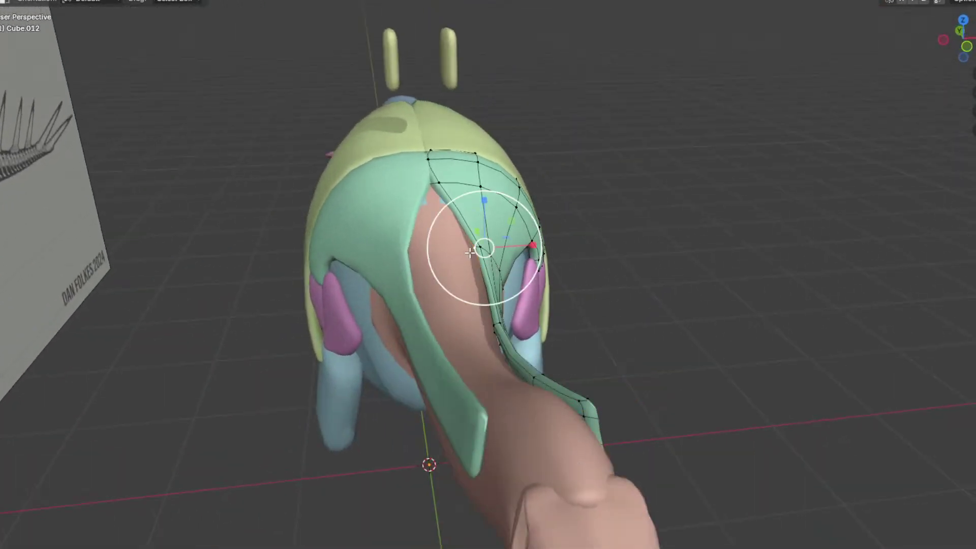
middle_drag(540, 273, 500, 252)
mouse_move(552, 257)
mouse_down()
mouse_move(552, 270)
mouse_move(540, 270)
mouse_up()
click(535, 270)
key(g)
key(x)
click(573, 286)
Step: Move the middle neck section along X, rotate it about -11.4°, and refine its X position against the neck
middle_drag(567, 290, 617, 349)
click(480, 337)
key(g)
key(x)
click(514, 355)
key(r)
click(630, 329)
key(g)
key(x)
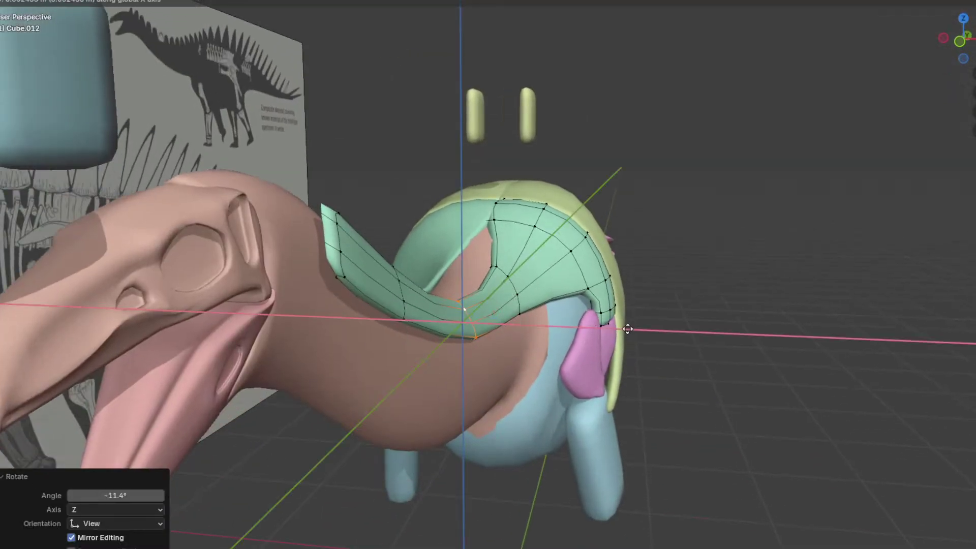
click(629, 329)
Step: Select the next edge loop toward the head, rotate it and move it along X to follow the neck
middle_drag(376, 270, 422, 230)
alt+click(356, 237)
drag(437, 222, 471, 220)
middle_drag(471, 221, 456, 193)
key(r)
click(518, 334)
key(g)
key(x)
click(487, 305)
Step: Refine the neck muscle section's position along X and return to object mode in side view
middle_drag(464, 158, 652, 279)
key(g)
key(x)
click(483, 211)
key(KP_3)
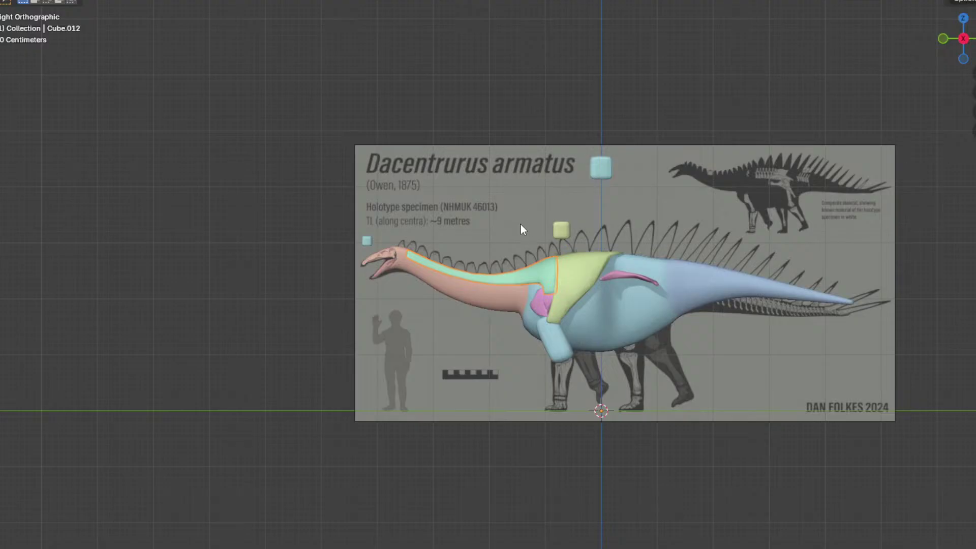
click(18, 0)
click(41, 52)
Step: Edit the spare blue block above the head and move its mesh up and away from the skull
scroll(437, 152, up, 4)
shift+middle_drag(449, 156, 578, 172)
scroll(310, 194, up, 1)
click(343, 206)
key(Tab)
scroll(343, 206, up, 4)
shift+middle_drag(302, 196, 565, 210)
scroll(477, 229, up, 1)
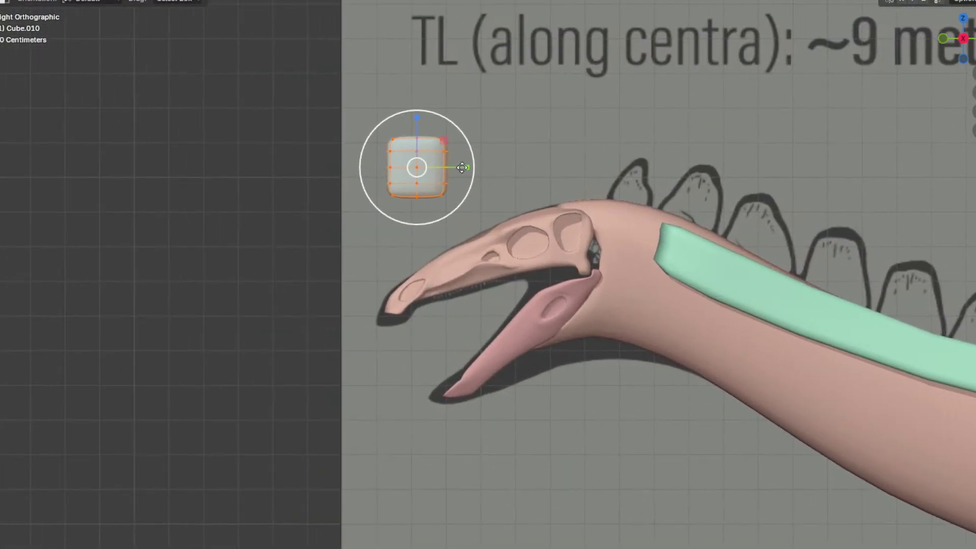
key(g)
click(407, 122)
Step: Duplicate the block's mesh toward the neck, separate the copy as its own object, and select it
key(shift+d)
click(590, 135)
click(592, 133)
key(Tab)
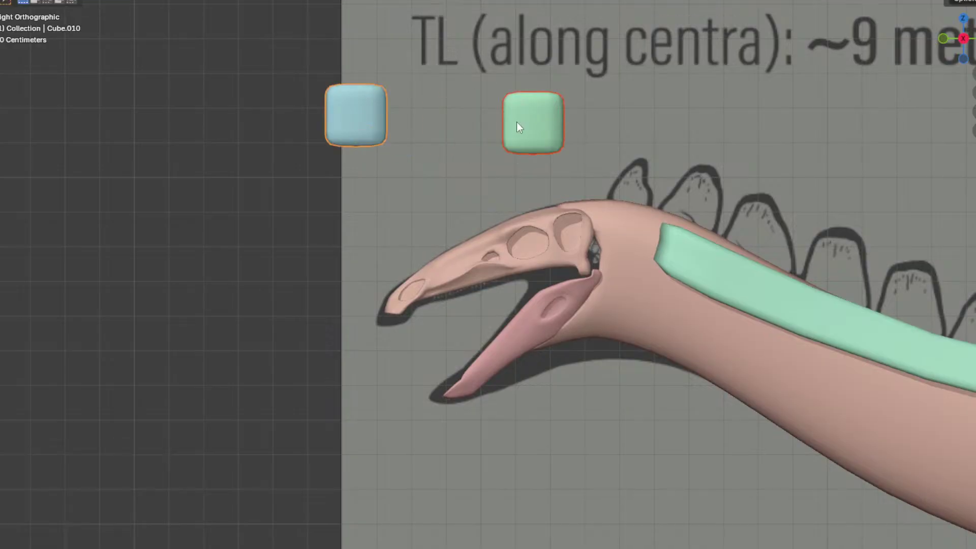
click(517, 122)
Step: Move the green copy into the skull's rear opening, scale it down, and shift it about -0.060 m in X and -0.026 m in Z
key(Tab)
scroll(597, 139, up, 2)
shift+middle_drag(644, 119, 514, 164)
key(g)
click(552, 313)
key(s)
click(603, 277)
mouse_move(564, 277)
middle_down()
mouse_move(643, 253)
mouse_move(592, 278)
mouse_move(656, 283)
mouse_move(573, 261)
middle_up()
click(535, 291)
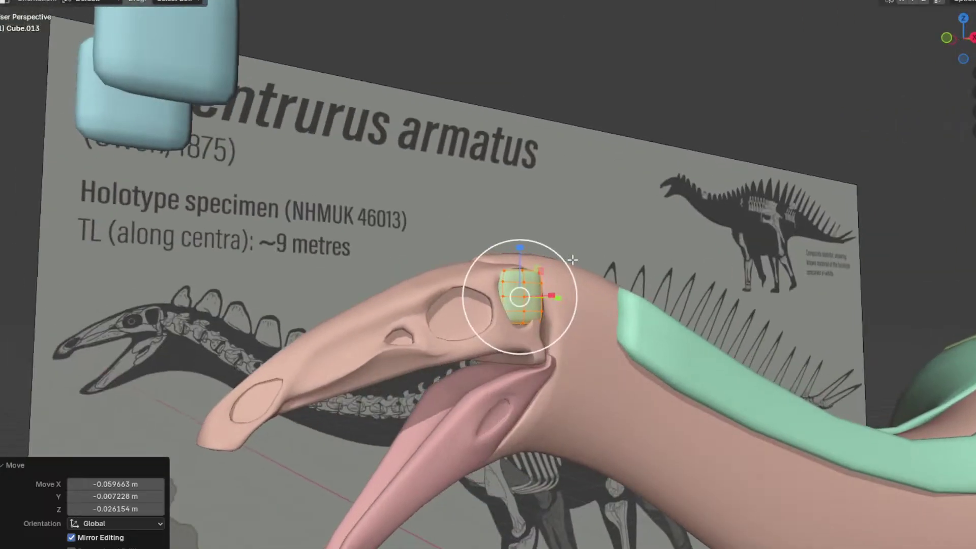
Step: Scale the green block to 0.884 along Y and position it within the rear skull opening in side view
key(KP_3)
scroll(597, 311, up, 3)
drag(535, 317, 531, 318)
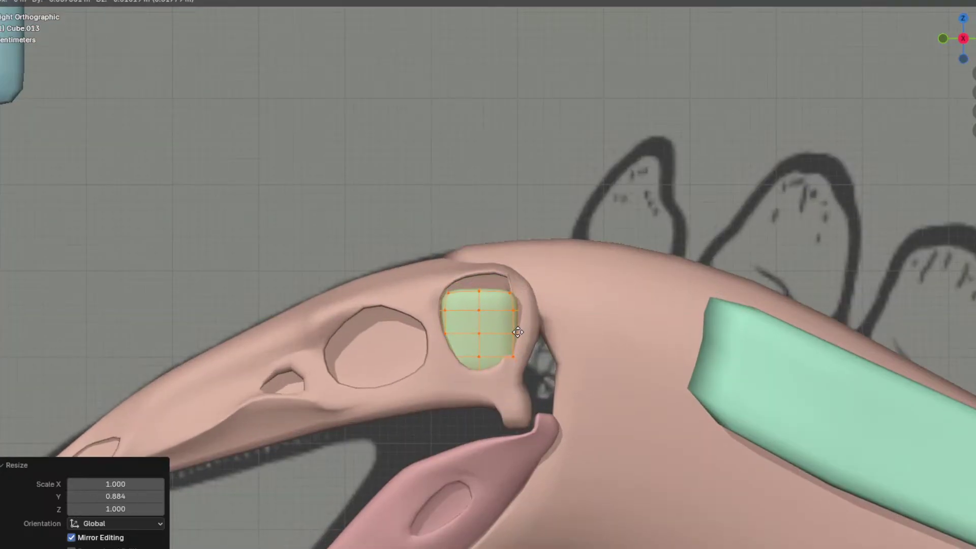
click(515, 332)
Step: Rotate the green block in top view to match the skull's side and move it into the opening
middle_drag(515, 332, 615, 395)
key(KP_7)
key(r)
click(696, 362)
key(g)
middle_drag(697, 360, 549, 330)
click(695, 359)
Step: Select the block's upper edge and move it with proportional editing to fill the top of the skull opening
scroll(549, 330, up, 4)
click(562, 364)
ctrl+click(440, 382)
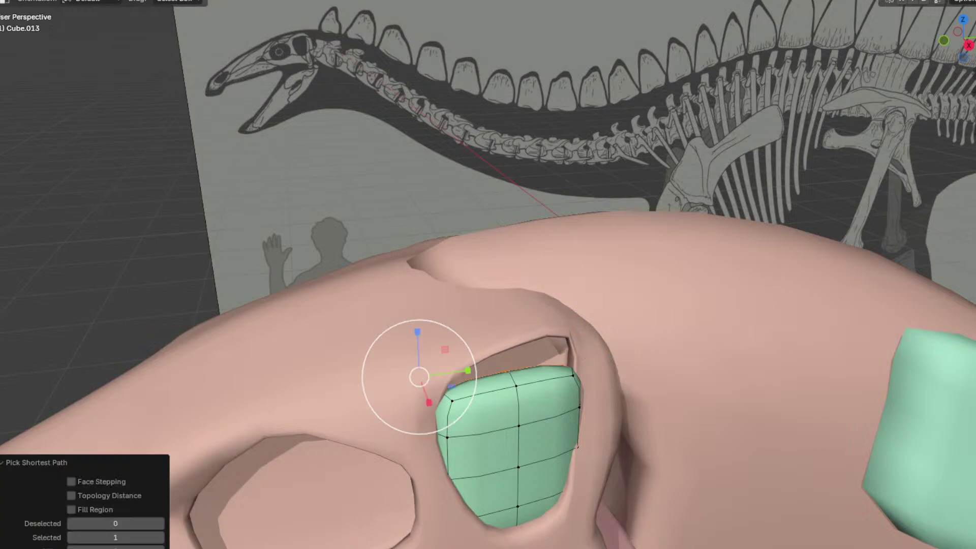
middle_drag(600, 98, 697, 308)
key(g)
key(o)
scroll(692, 265, up, 6)
click(683, 248)
Step: Move individual vertices of the green block with proportional editing to fit the rim of the skull opening
middle_drag(525, 294, 576, 264)
click(565, 314)
middle_drag(565, 314, 491, 282)
key(g)
click(539, 347)
click(534, 324)
key(g)
click(516, 263)
click(509, 275)
key(g)
click(420, 293)
Step: Select and move a short path of vertices on the green block, and adjust a neighbouring vertex to match the opening
click(475, 273)
ctrl+click(416, 268)
key(g)
middle_drag(422, 269, 533, 258)
click(491, 270)
click(469, 266)
key(g)
click(529, 267)
Step: Select another vertex path on the green block and move it to tighten the fit inside the skull opening
middle_drag(489, 283, 567, 310)
click(501, 297)
ctrl+click(495, 349)
key(g)
mouse_move(473, 340)
middle_down()
mouse_move(440, 333)
mouse_move(499, 317)
mouse_move(455, 333)
middle_up()
click(413, 331)
Step: Adjust two more vertices, moving the last about -0.011 m in X, 0.009 m in Y and 0.003 m in Z with proportional editing
click(433, 300)
key(g)
click(516, 327)
click(569, 328)
middle_drag(570, 330, 532, 304)
key(g)
click(557, 302)
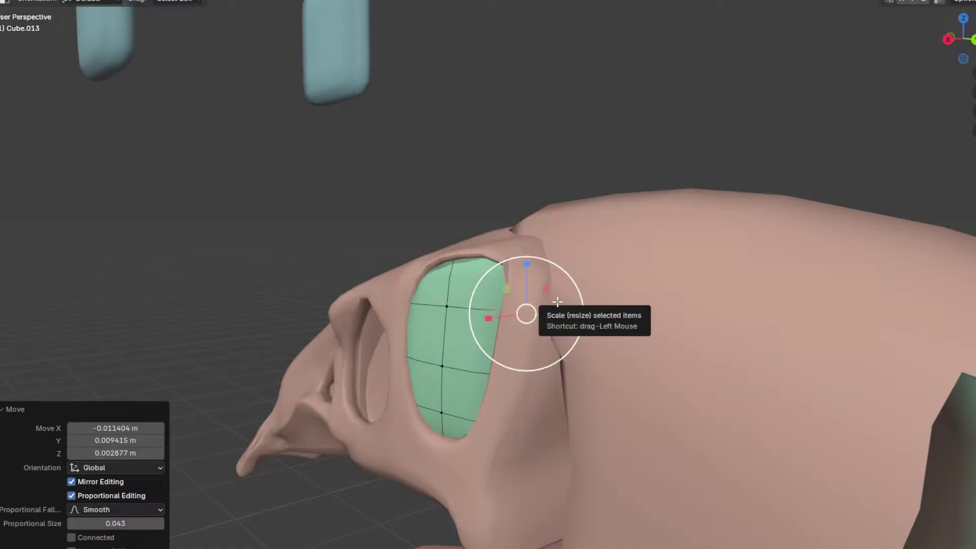
Step: Move a vertical vertex path of the green block to fit the opening, and leave edit mode to check the skull
middle_drag(494, 332, 448, 335)
click(486, 404)
ctrl+click(488, 292)
middle_drag(490, 295, 490, 265)
key(g)
click(675, 332)
key(Tab)
scroll(491, 264, down, 2)
click(518, 207)
middle_drag(518, 209, 570, 241)
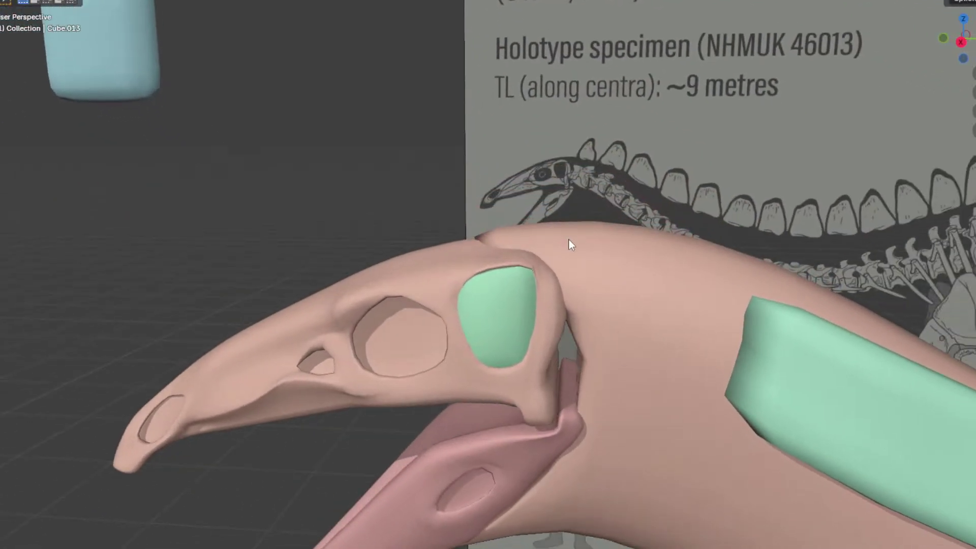
Step: Edit the green skull muscle again and reposition its upper middle vertex in side view
key(KP_3)
click(518, 268)
key(Tab)
scroll(519, 270, up, 1)
key(g)
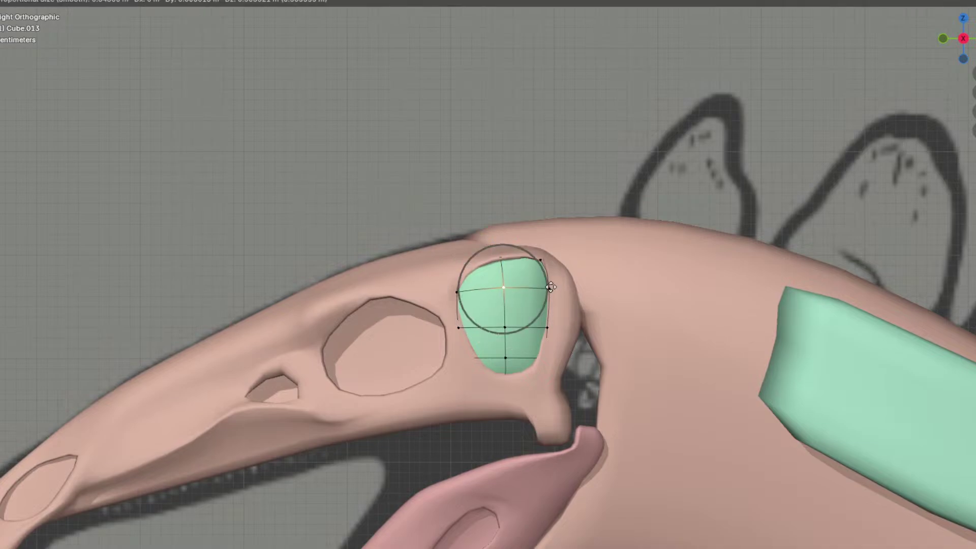
click(547, 280)
Step: Adjust the green skull muscle's upper vertices with proportional editing to close gaps along the opening's upper rear rim
middle_drag(601, 264, 557, 283)
key(g)
click(464, 268)
key(Tab)
key(g)
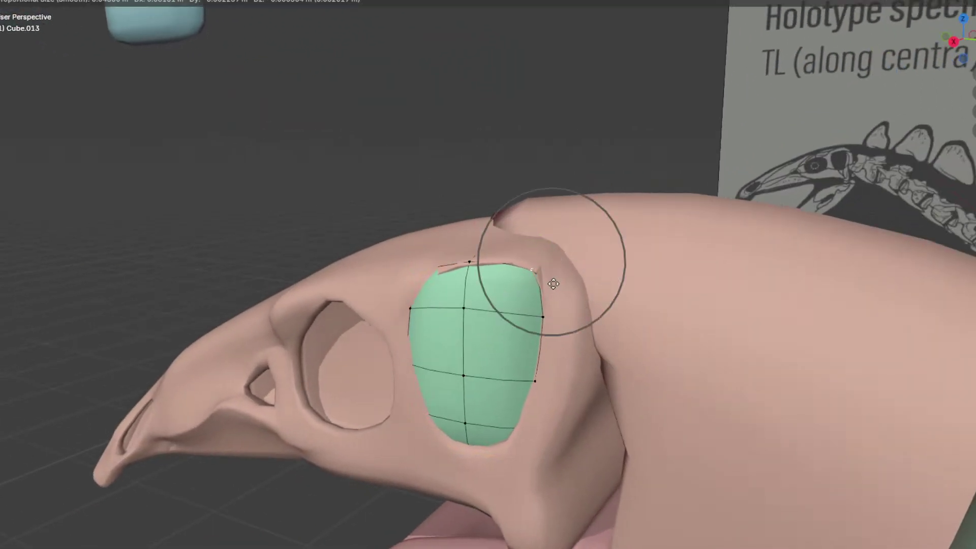
Step: Adjust the edge vertices of the green muscle piece so it fits the skull's rear opening
click(553, 284)
key(Tab)
key(g)
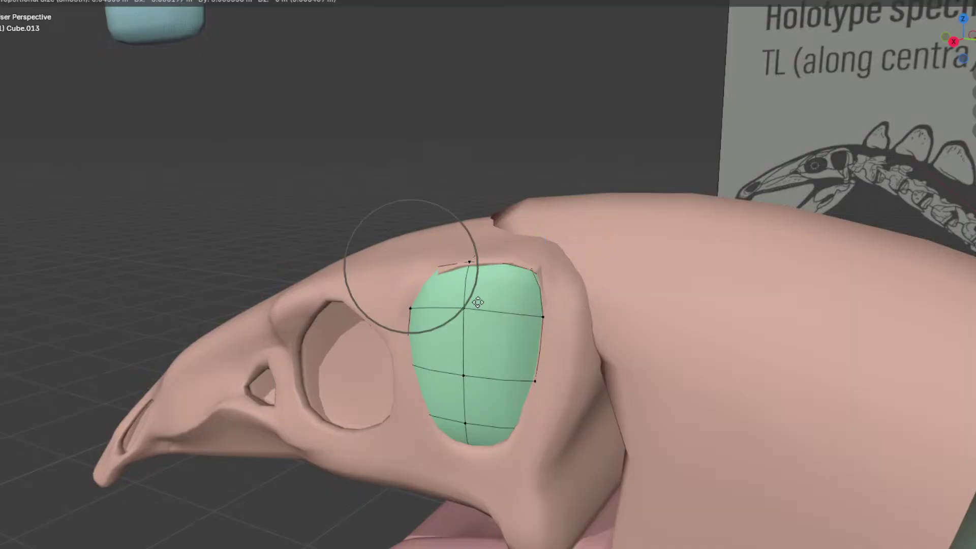
click(481, 307)
middle_drag(481, 308, 508, 287)
click(431, 297)
key(g)
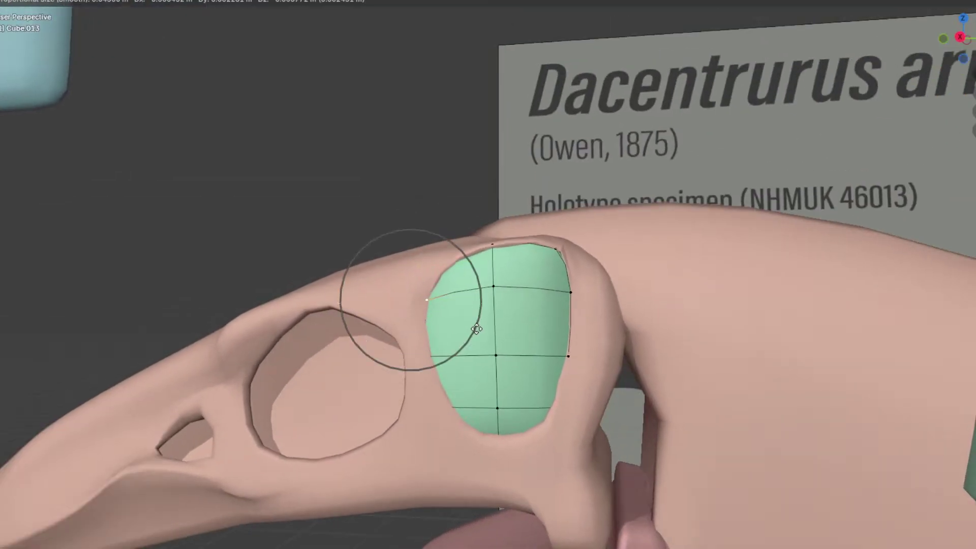
click(484, 320)
key(Tab)
middle_drag(485, 321, 600, 249)
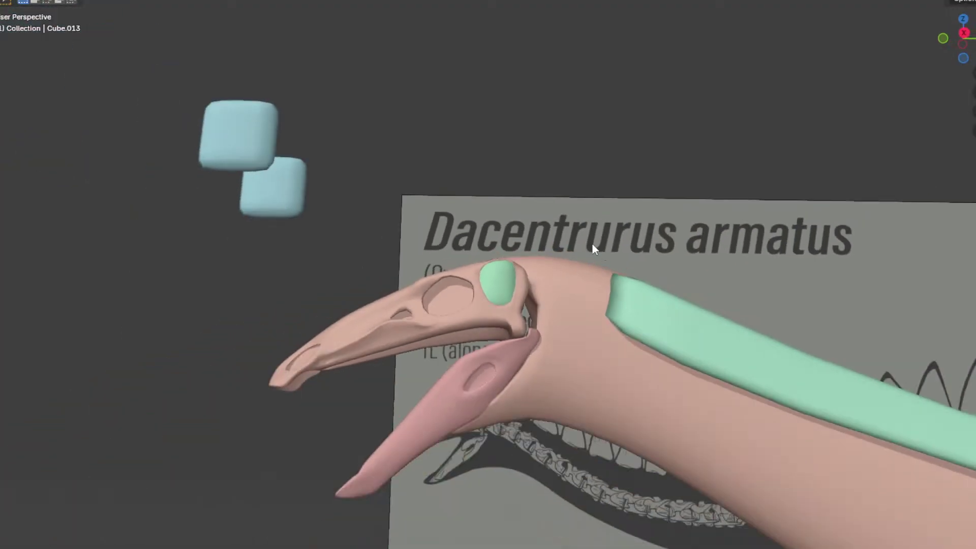
Step: Move the blue block above the head in side view and place a separated duplicate of it near the snout
key(KP_3)
click(276, 135)
key(Tab)
scroll(322, 149, down, 3)
key(g)
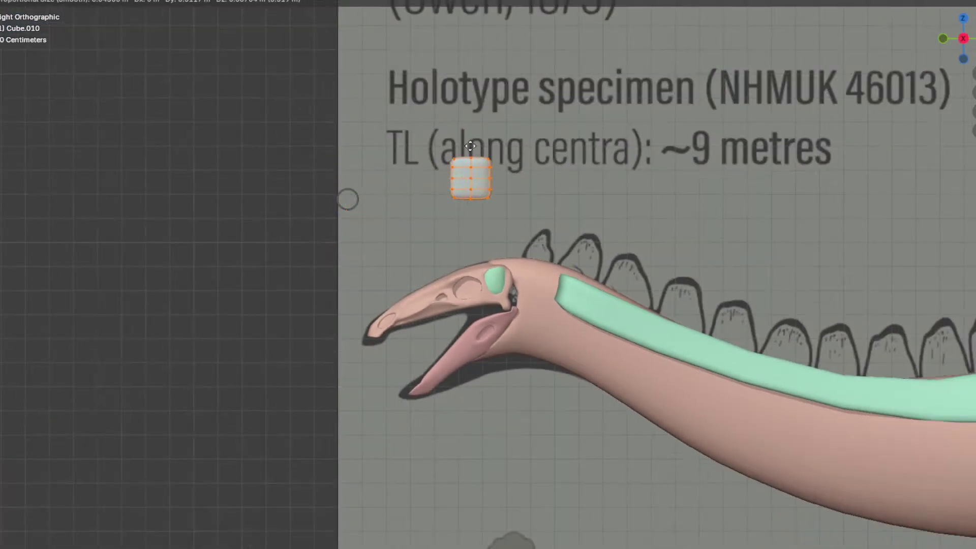
click(501, 137)
key(shift+d)
click(368, 235)
click(529, 200)
key(Tab)
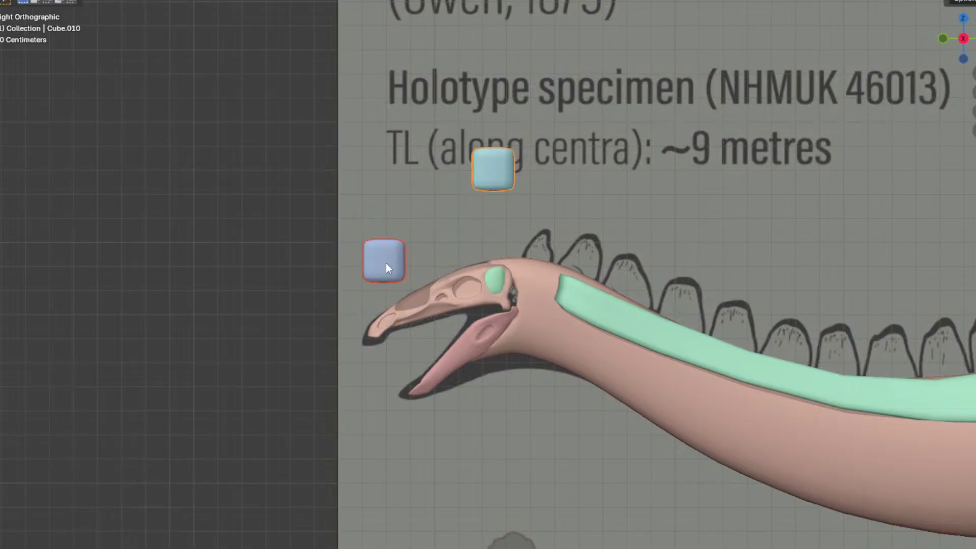
Step: Scale down the new block and move it onto the skull near the small opening in front of the eye socket
scroll(417, 267, up, 4)
scroll(394, 273, up, 2)
shift+middle_drag(333, 271, 545, 154)
key(s)
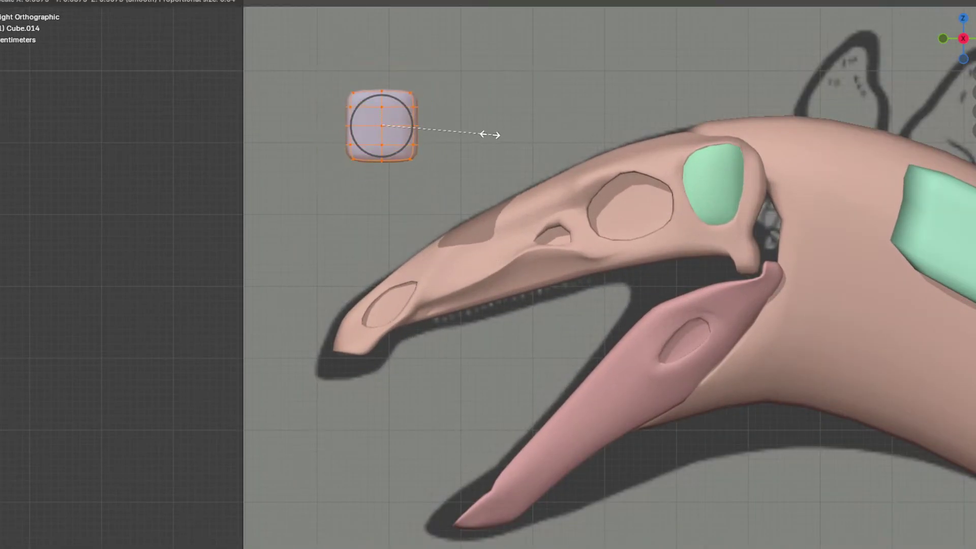
click(476, 132)
shift+middle_drag(476, 133, 413, 141)
key(g)
click(612, 253)
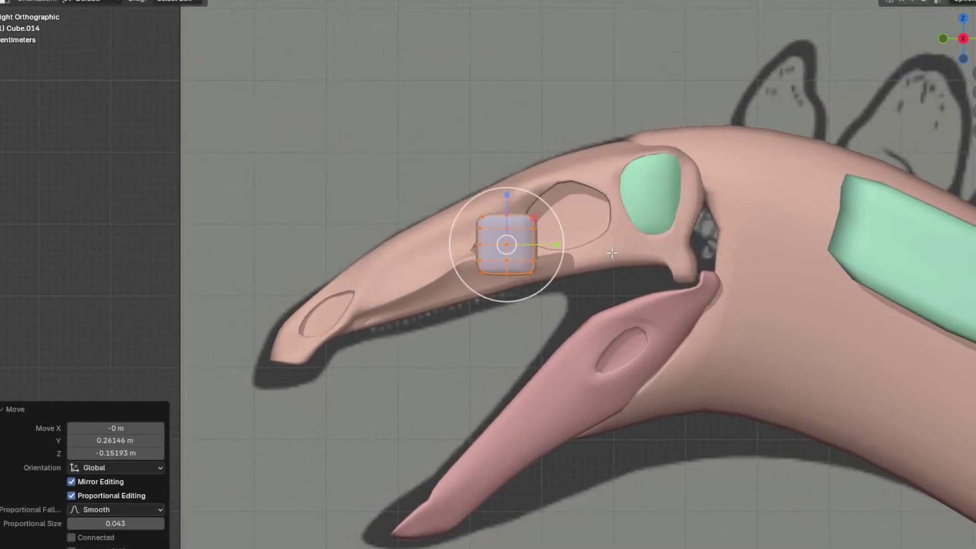
Step: Duplicate the small block beside the snout tip and separate the copy into its own object
scroll(612, 235, up, 2)
shift+middle_drag(560, 222, 652, 197)
key(shift+d)
click(333, 263)
key(p)
click(517, 196)
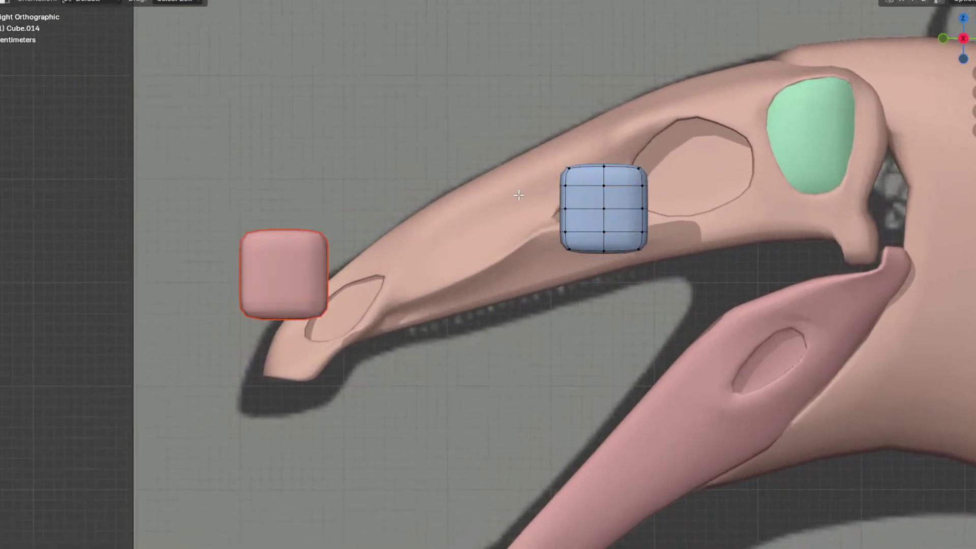
Step: Rotate the block in front of the eye socket by exactly 90° in side view
scroll(600, 206, up, 2)
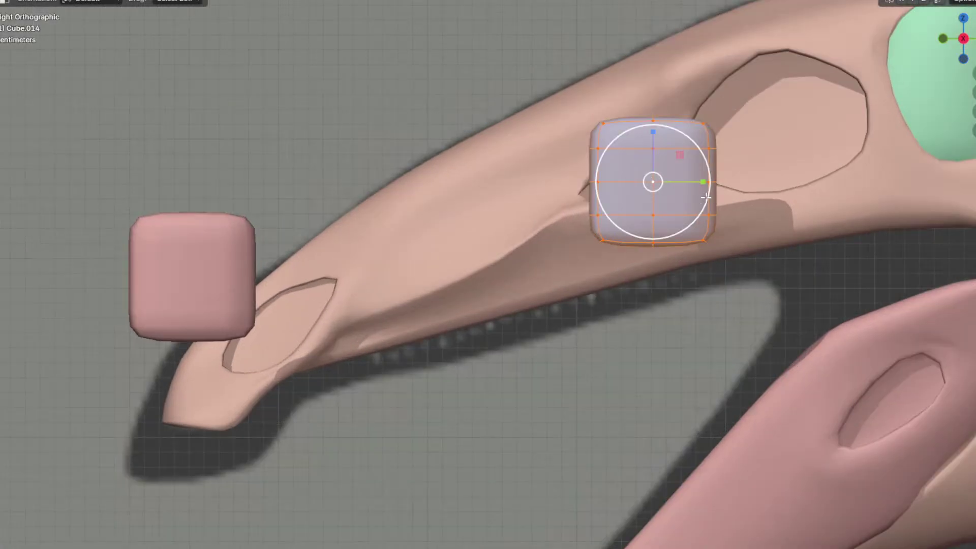
shift+middle_drag(600, 206, 407, 302)
key(r)
click(190, 467)
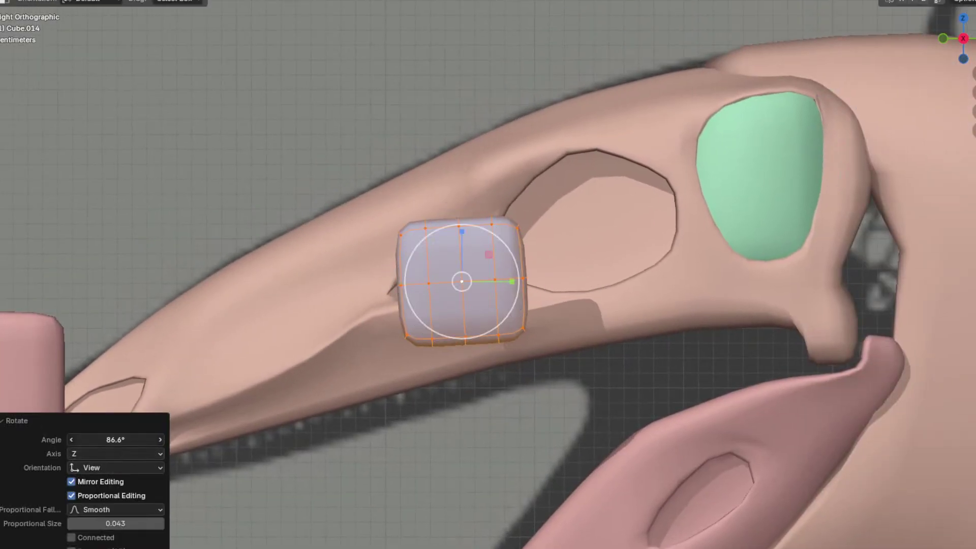
click(126, 435)
text(90)
key(Return)
Step: Shrink the block uniformly, lengthen it slightly along Y and flatten it along Z
scroll(654, 292, up, 2)
key(s)
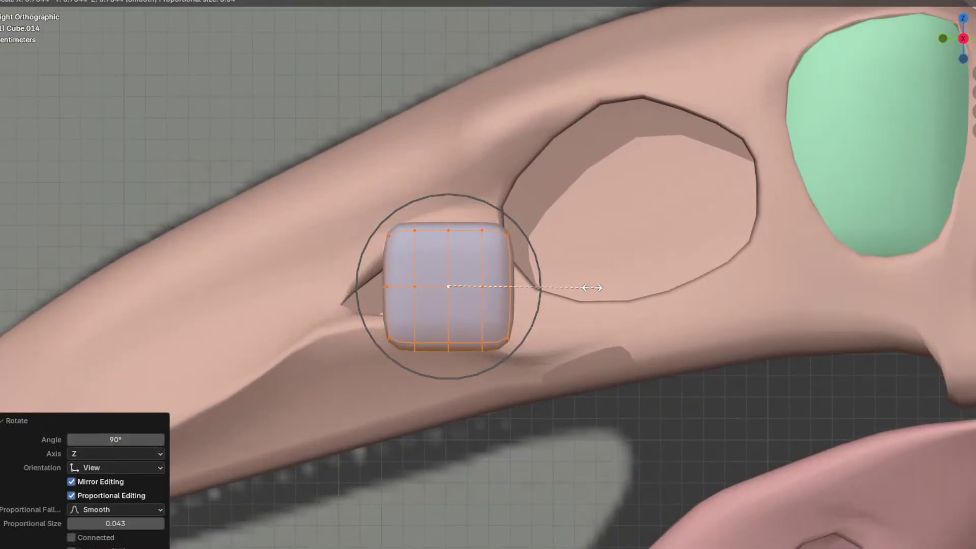
click(590, 288)
drag(493, 286, 499, 285)
drag(449, 237, 449, 254)
Step: Move the block closer to the skull and widen it along X by a factor of 1.595
middle_drag(453, 258, 728, 317)
key(g)
click(473, 289)
middle_drag(473, 290, 559, 275)
key(KP_1)
mouse_move(625, 269)
mouse_down()
mouse_move(664, 268)
mouse_move(645, 267)
mouse_up()
click(529, 1)
click(565, 54)
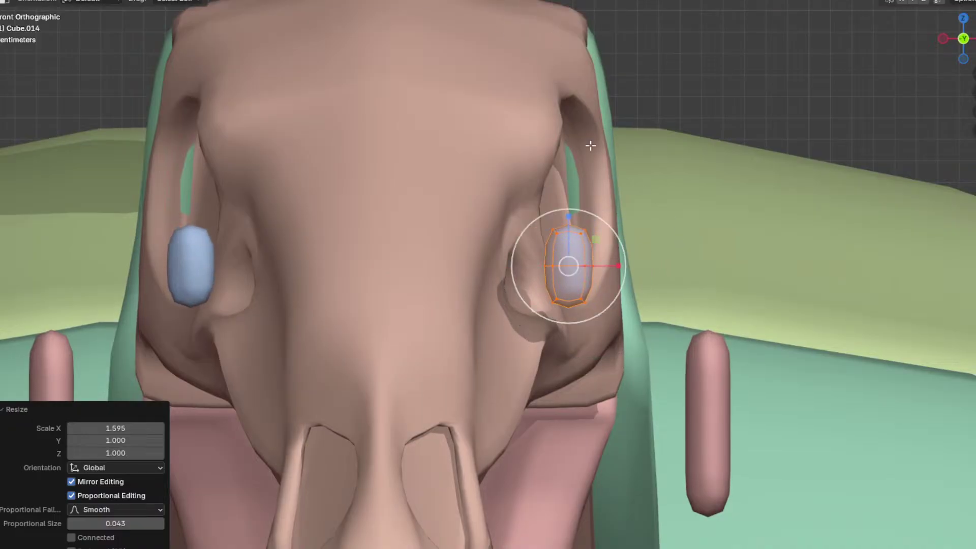
Step: Place the block against the side of the skull in front view and rotate it by -34.1°
key(g)
click(568, 255)
key(r)
click(637, 211)
Step: Align the block with the small opening ahead of the eye socket, moving and rotating it in side view and rotating it from above
key(KP_3)
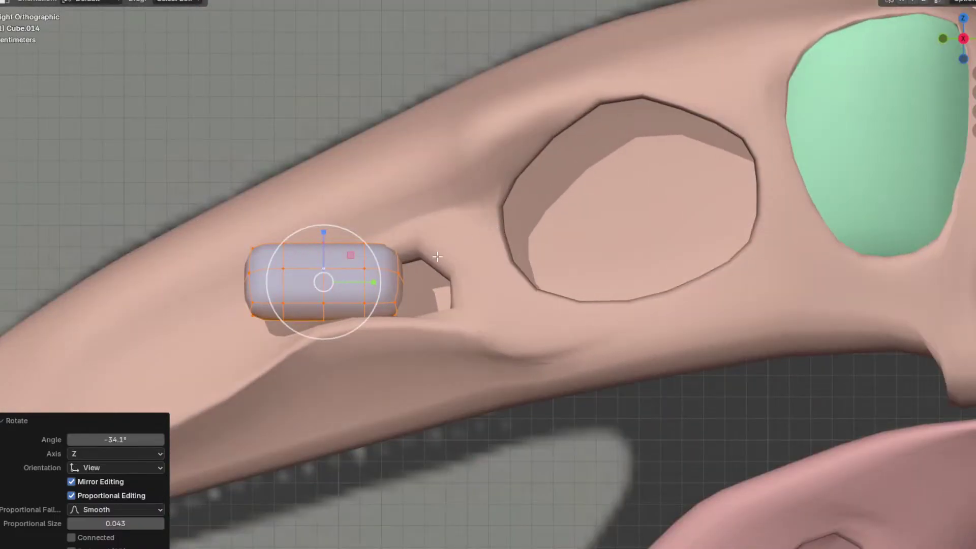
key(g)
click(492, 282)
key(r)
click(490, 267)
middle_drag(483, 275, 556, 362)
key(KP_7)
key(r)
click(632, 407)
Step: Reposition the block's vertices to taper its front end into the small opening's outline
middle_drag(632, 407, 483, 305)
click(575, 265)
click(415, 280)
middle_drag(415, 280, 529, 244)
key(g)
click(497, 238)
click(492, 279)
ctrl+click(413, 316)
mouse_move(414, 317)
middle_down()
mouse_move(534, 303)
mouse_move(425, 316)
middle_up()
key(g)
click(589, 284)
click(401, 315)
key(g)
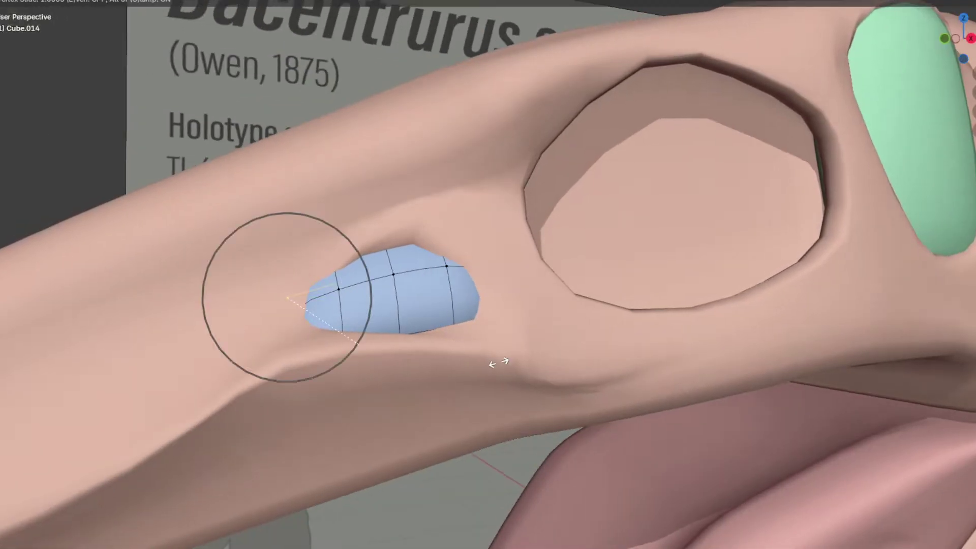
click(469, 377)
Step: Refine the remaining vertices of the blue piece so its surface sits inside the small skull opening
click(286, 367)
middle_drag(286, 367, 343, 373)
key(g)
click(348, 356)
click(385, 349)
middle_drag(385, 349, 681, 271)
key(g)
click(553, 359)
key(Tab)
key(Tab)
key(g)
click(599, 280)
scroll(687, 259, up, 4)
middle_drag(711, 254, 455, 246)
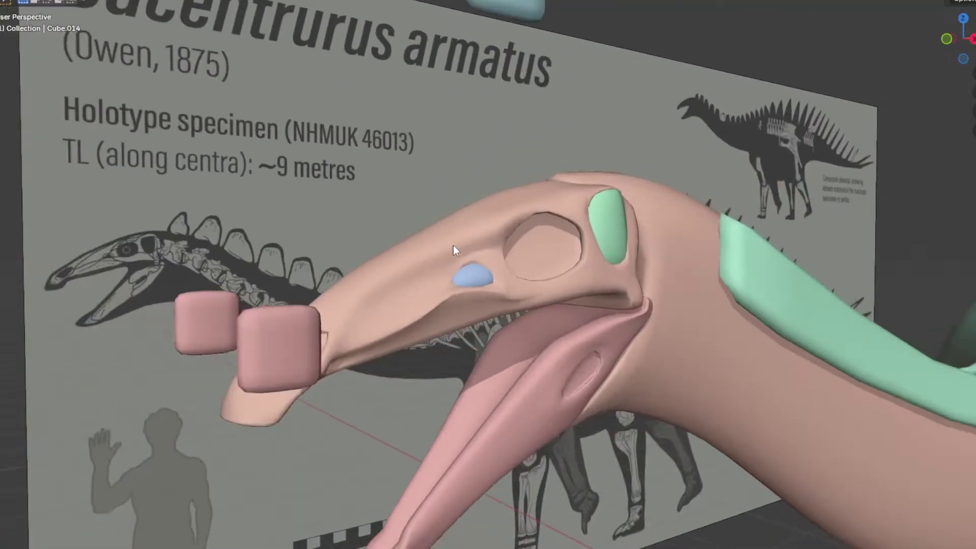
Step: Duplicate the pink block over the eye socket in side view and separate the copy into its own object
key(KP_3)
click(309, 300)
key(Tab)
key(a)
scroll(396, 300, down, 2)
key(shift+d)
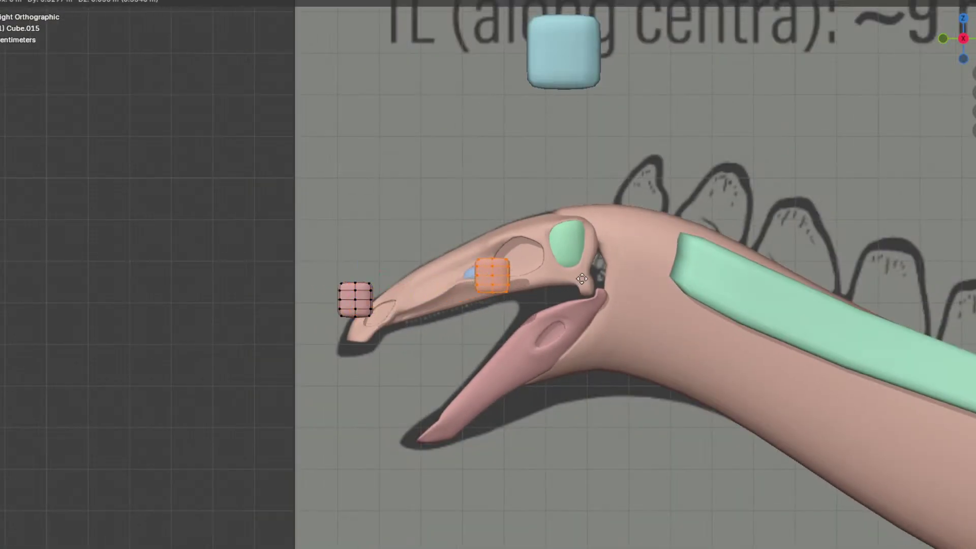
click(603, 270)
scroll(604, 269, up, 2)
key(p)
click(612, 254)
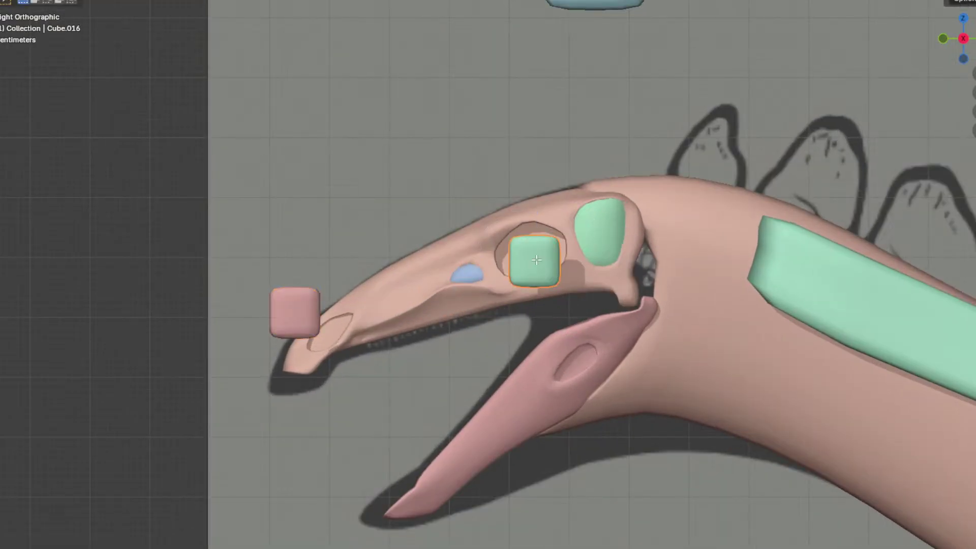
Step: Move the green block to the snout tip and the pink block over the eye socket
key(g)
click(376, 382)
key(alt+q)
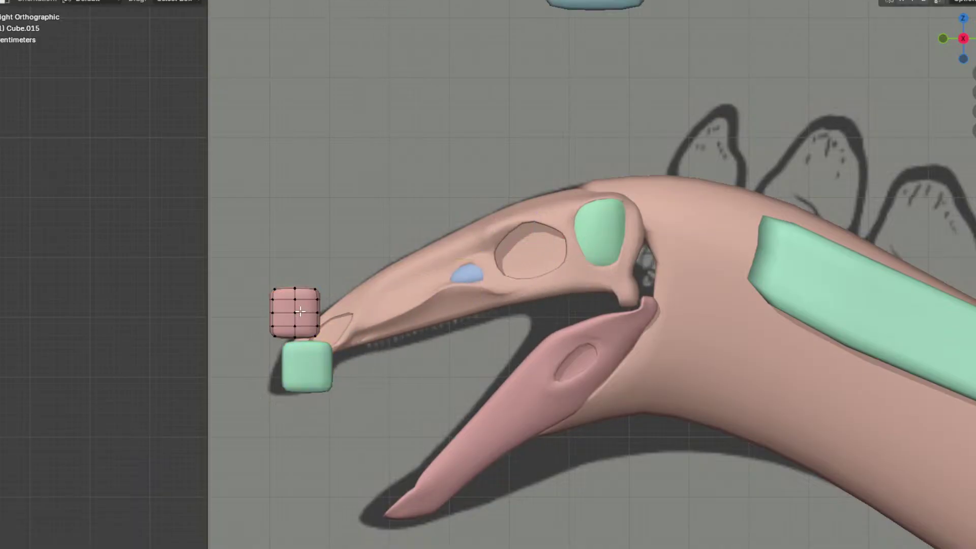
key(g)
click(598, 263)
key(Tab)
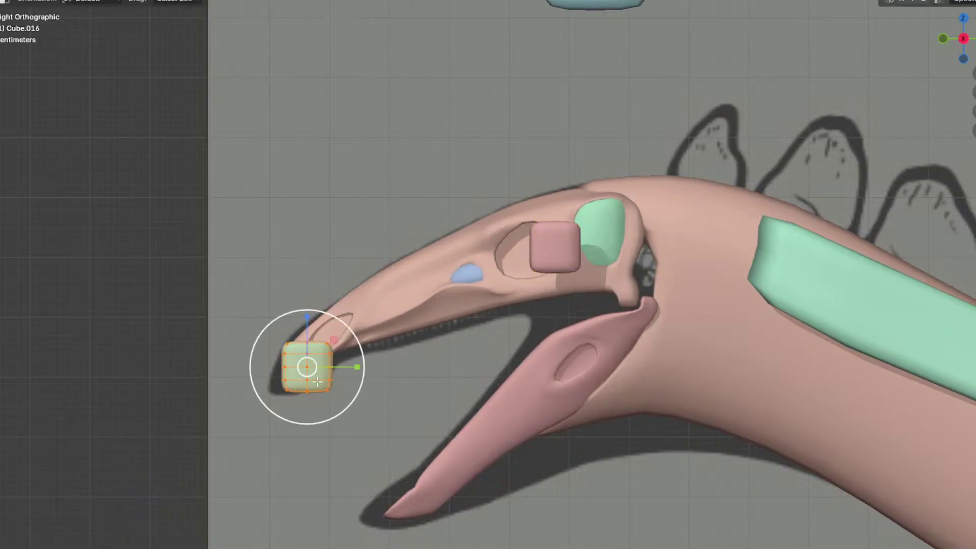
Step: Narrow the green block slightly, move it over the nostril opening and rotate it 47.8° in side view
scroll(316, 382, up, 1)
shift+middle_drag(311, 411, 480, 328)
scroll(481, 327, up, 4)
key(r)
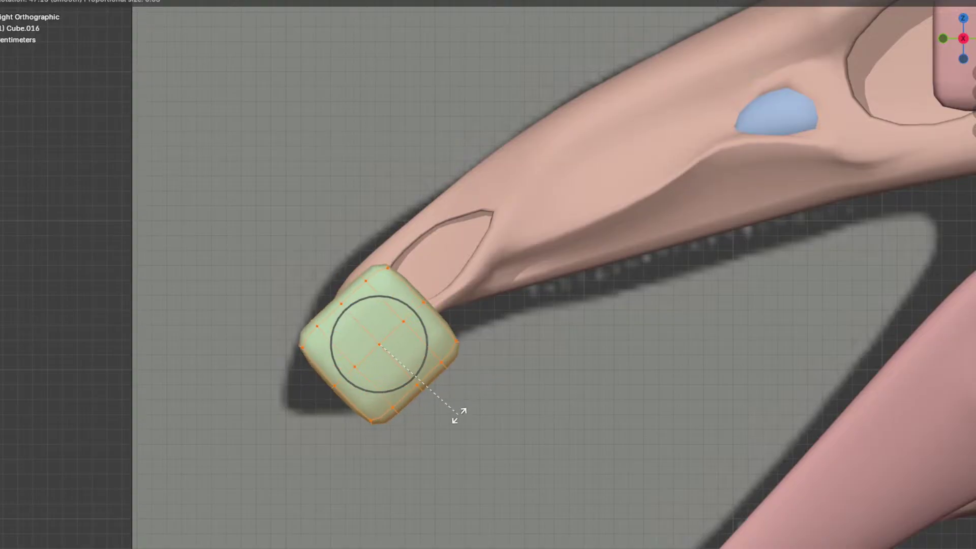
key(Escape)
drag(426, 344, 417, 343)
key(g)
click(488, 298)
key(r)
click(470, 361)
Step: Move the green block along X against the snout and rotate it by -51° to follow the nostril's surface
key(KP_1)
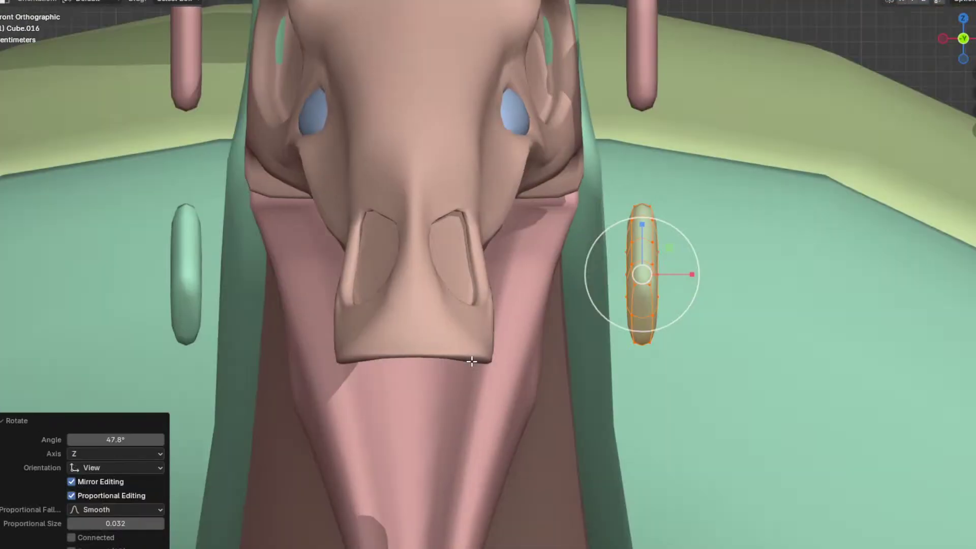
key(g)
key(x)
click(645, 306)
middle_drag(565, 355, 613, 299)
key(r)
click(602, 220)
middle_drag(602, 219, 571, 199)
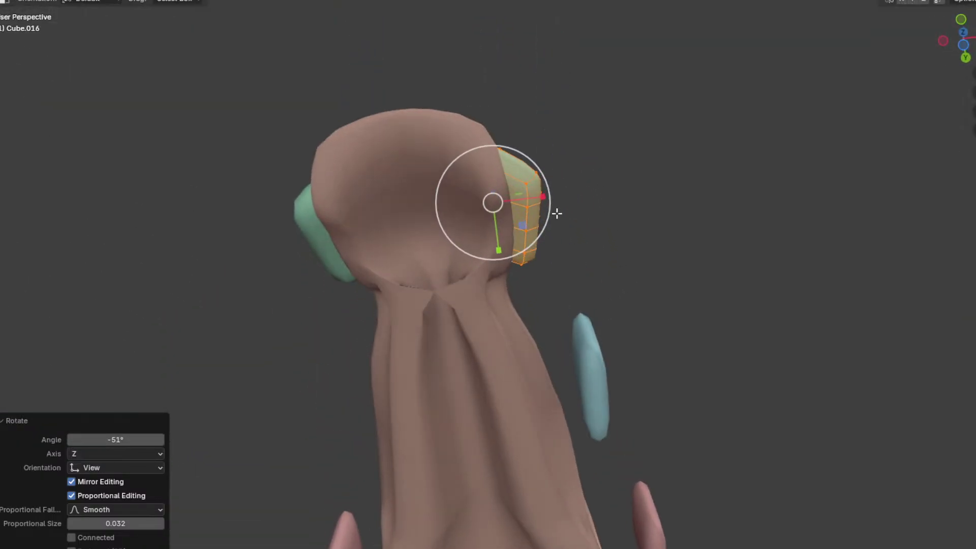
Step: Move the selected midline palate vertices on the skull's underside along Y to smooth the crease behind the snout tip
key(Tab)
click(457, 315)
key(Tab)
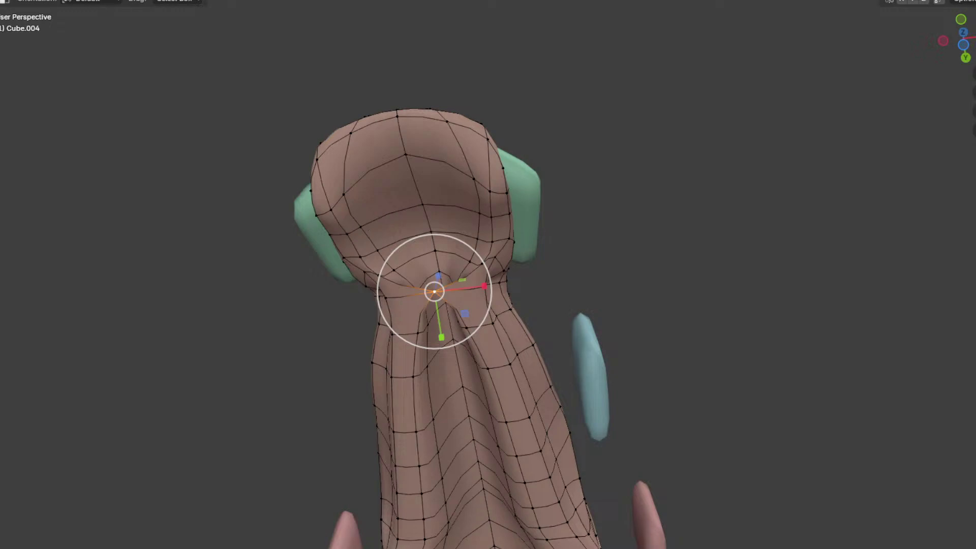
key(g)
key(y)
click(582, 326)
key(Tab)
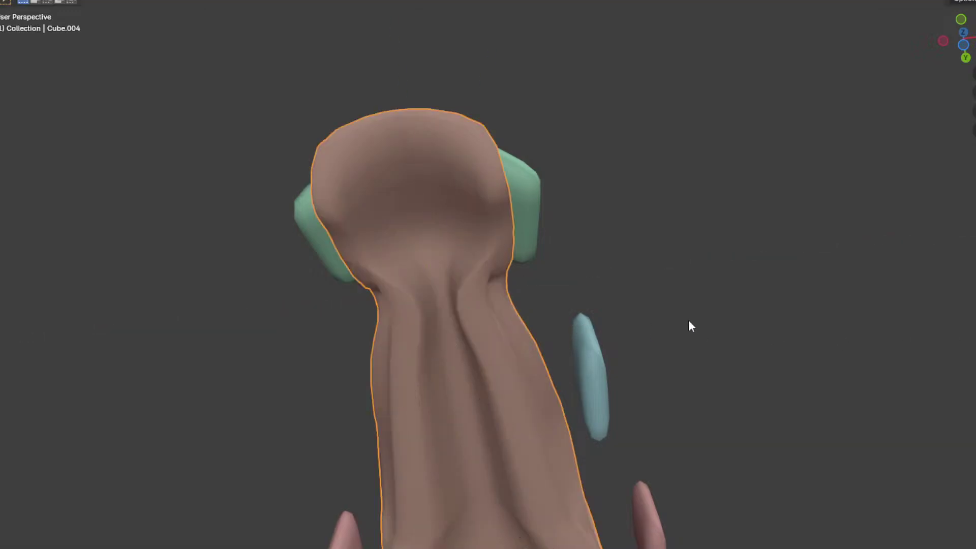
Step: Adjust the paired groove edges on either side of the palate midline behind the snout tip, with proportional editing
key(Tab)
ctrl+click(495, 327)
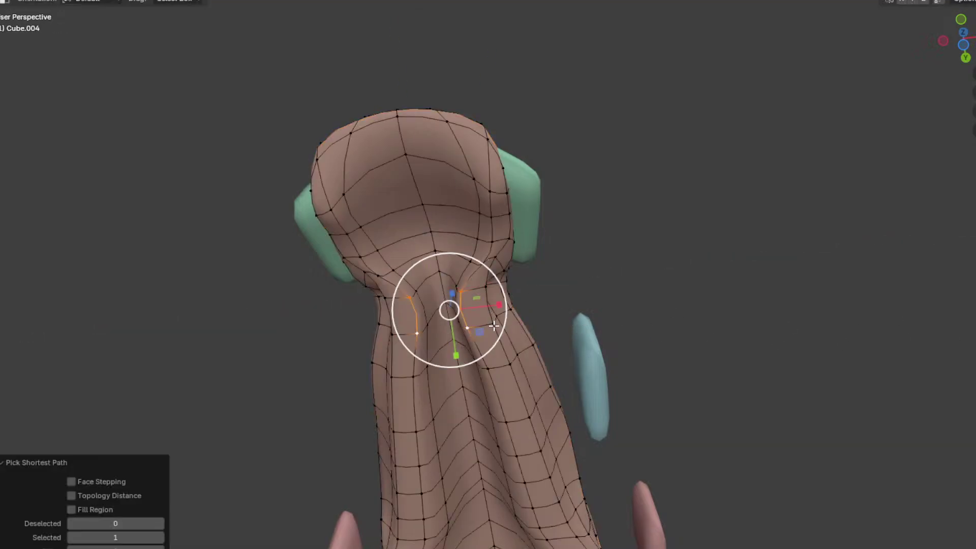
click(502, 325)
key(Tab)
click(529, 247)
Step: Move the green block's mesh over the nostril opening and scale it to fit the hole
scroll(529, 247, down, 4)
middle_drag(529, 247, 492, 334)
key(Tab)
scroll(564, 347, up, 3)
key(s)
click(505, 385)
key(ctrl+z)
key(g)
click(575, 299)
key(s)
click(577, 362)
Step: Rotate and reposition the green block so it follows the slope of the nostril opening
key(r)
click(574, 372)
key(r)
click(537, 325)
key(g)
click(514, 362)
key(r)
click(578, 322)
Step: Move the green block's upper rear vertices about 0.010 m along X and 0.006 m along Y with proportional editing
middle_drag(578, 322, 462, 381)
scroll(462, 381, up, 1)
click(459, 364)
ctrl+click(447, 292)
middle_drag(446, 292, 486, 259)
key(g)
click(521, 230)
middle_drag(522, 231, 509, 284)
key(s)
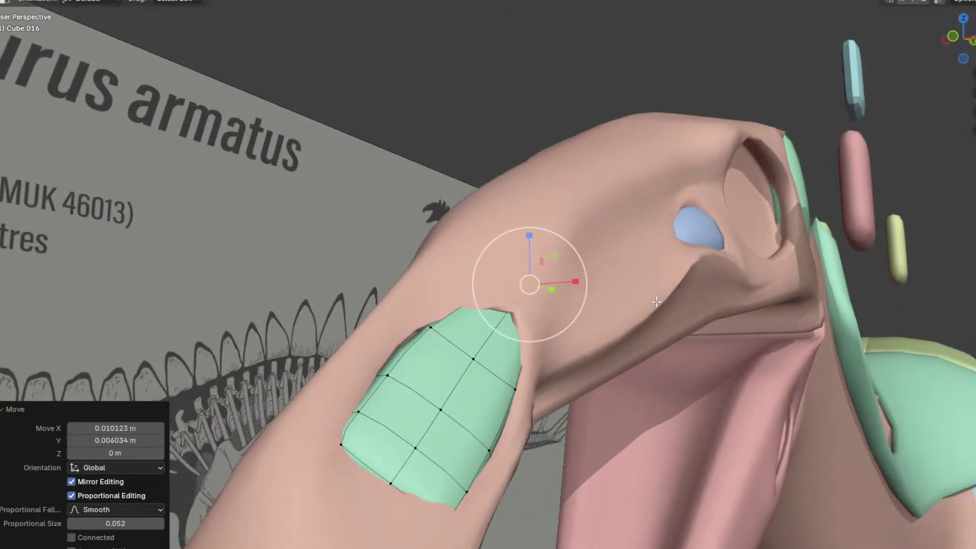
Step: Tuck the green block's lower and rear edge vertices under the nostril rim, using a small proportional radius
shift+middle_drag(557, 300, 598, 275)
click(477, 295)
middle_drag(477, 295, 524, 290)
ctrl+click(499, 394)
middle_drag(529, 364, 366, 258)
key(g)
click(488, 332)
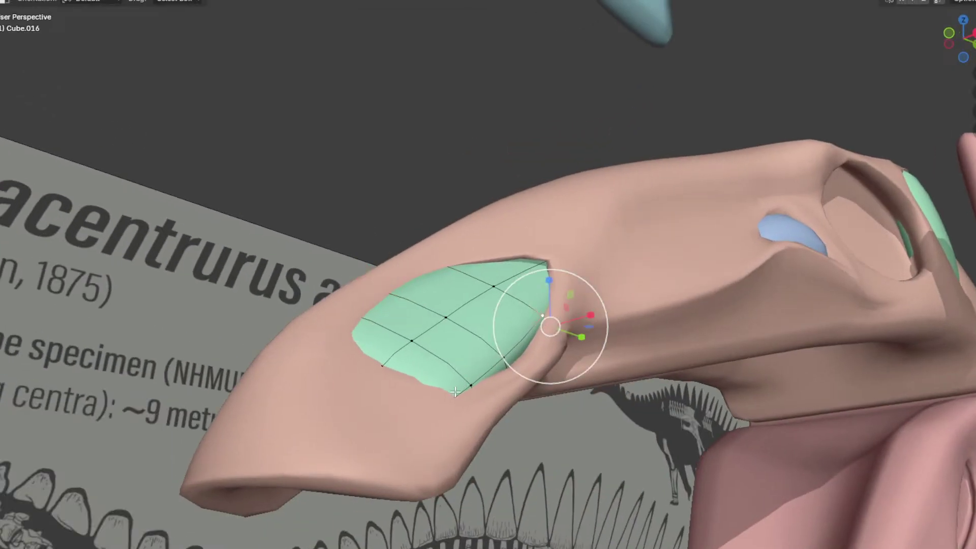
ctrl+click(532, 338)
click(557, 356)
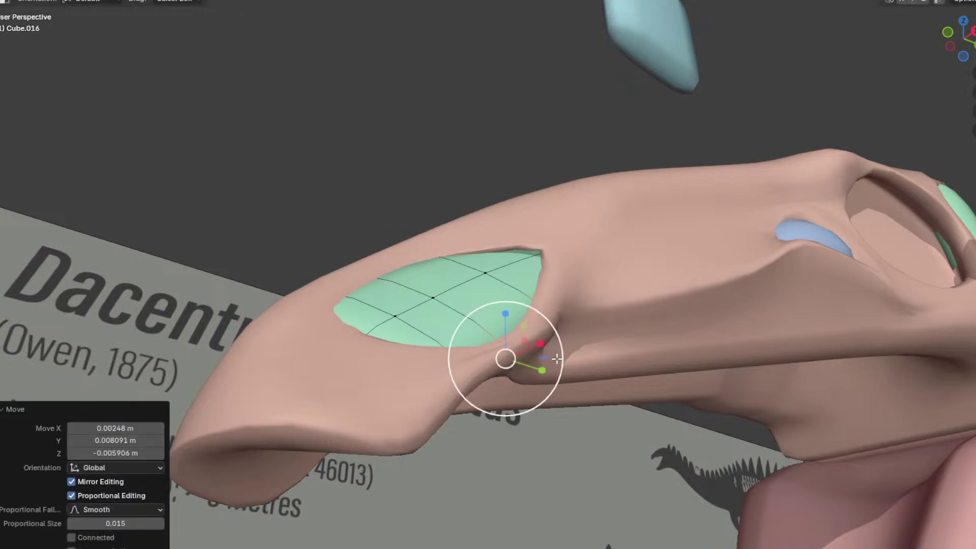
Step: Move the green block's upper rear corner vertex to fit the pointed back end of the nostril opening
middle_drag(556, 356, 493, 378)
click(526, 261)
middle_drag(526, 261, 585, 244)
key(g)
click(587, 238)
Step: Select the lengthwise middle row of vertices on the green block and move it to shape a rounded bulge
click(499, 266)
ctrl+click(425, 304)
middle_drag(432, 305, 639, 335)
key(g)
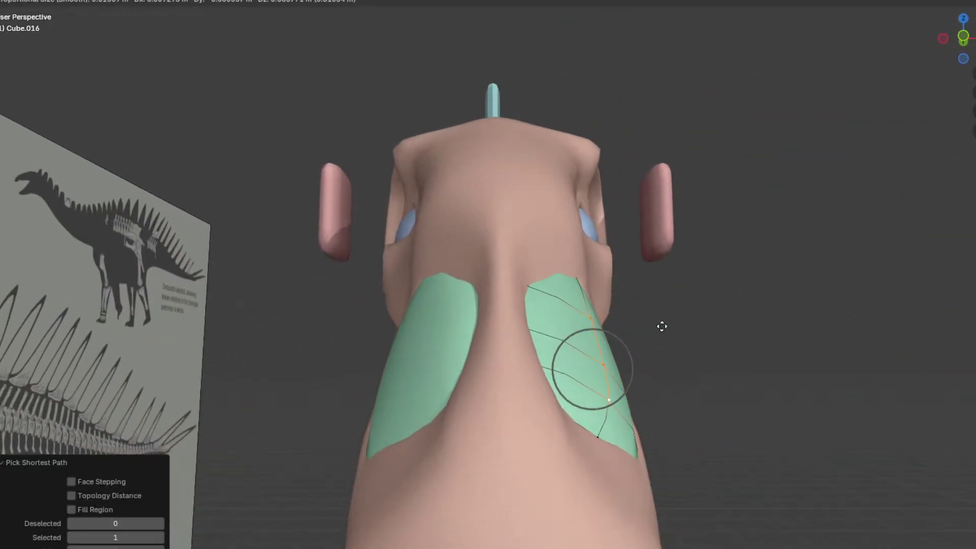
click(654, 331)
key(g)
middle_drag(630, 329, 575, 334)
click(634, 355)
Step: Reposition the green block's lower edge vertices and its rear corner vertex against the nostril rim
key(Tab)
key(Tab)
click(530, 340)
ctrl+click(479, 399)
middle_drag(489, 391, 556, 381)
click(562, 333)
click(545, 258)
middle_drag(548, 257, 560, 272)
key(g)
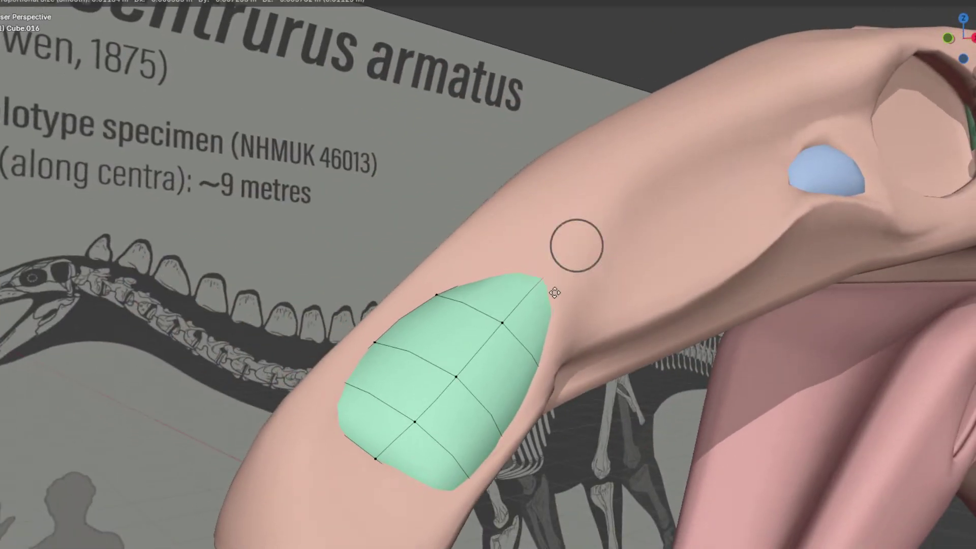
click(494, 304)
Step: Move the green block's upper edge vertices beneath the snout surface beside the midline
click(513, 322)
middle_drag(513, 323, 547, 317)
key(g)
click(447, 346)
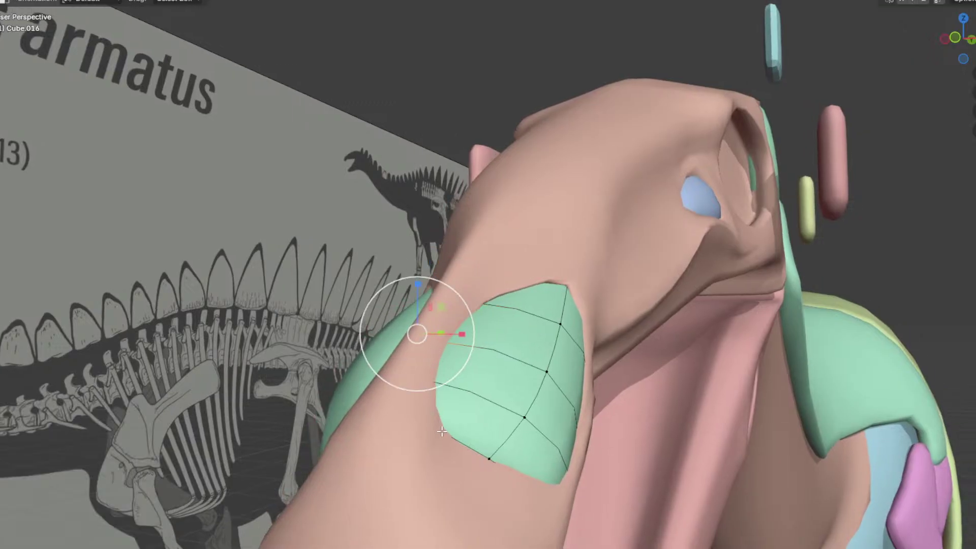
ctrl+click(442, 430)
middle_drag(441, 429, 448, 385)
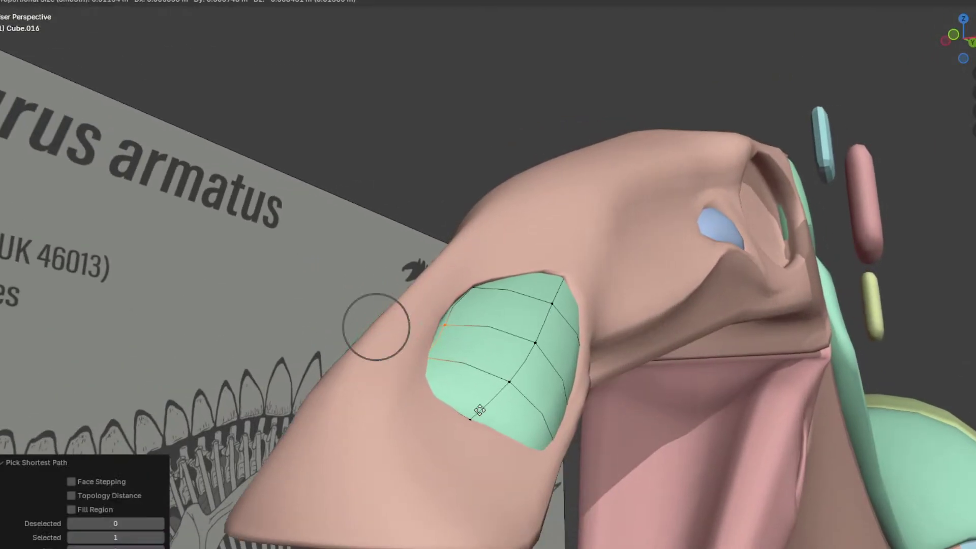
click(461, 402)
Step: Move the green block's front corner vertices beneath the front rim of the nostril opening
click(452, 392)
middle_drag(452, 390, 420, 385)
key(g)
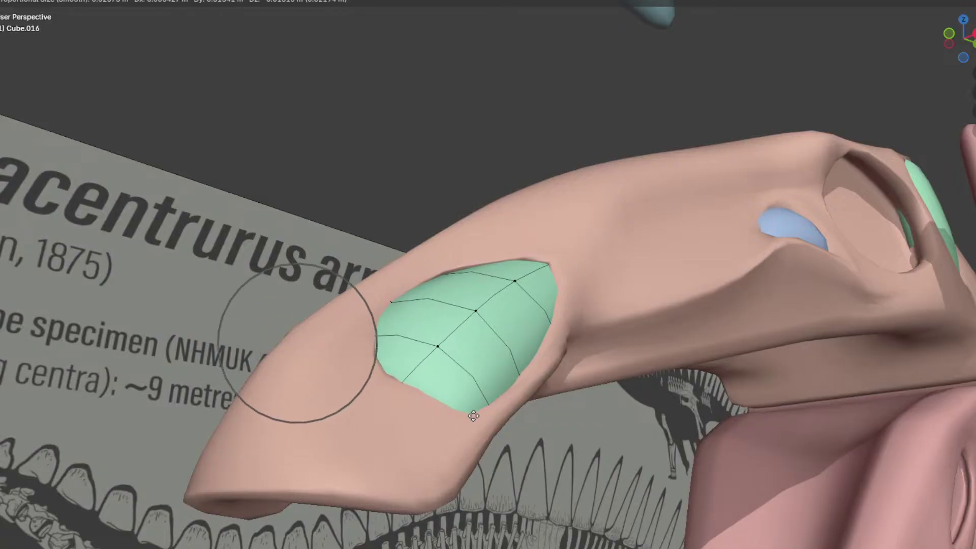
click(468, 420)
click(374, 307)
key(g)
click(377, 311)
key(Tab)
Step: Move the green block's lower front vertices to round off its front end inside the nostril rim
middle_drag(470, 393, 478, 475)
key(Tab)
click(401, 489)
key(g)
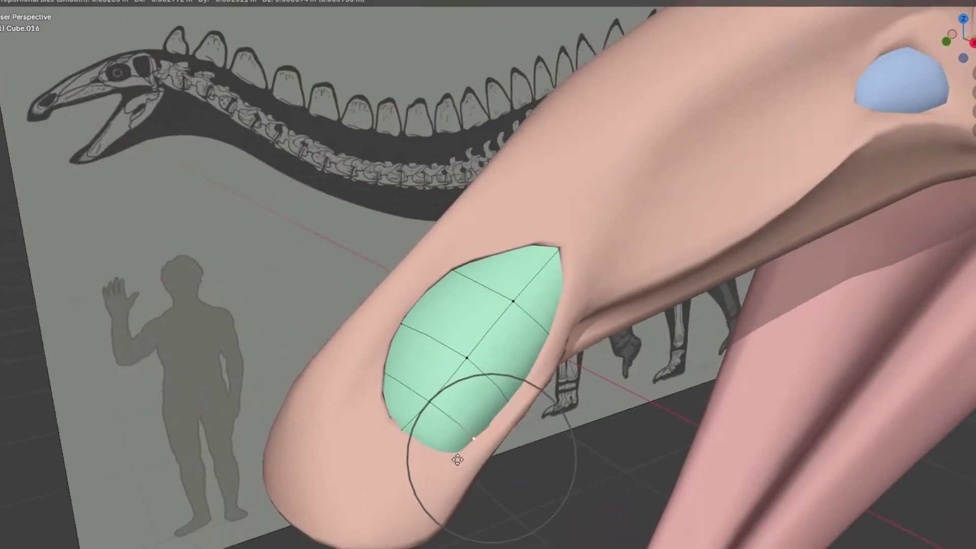
click(462, 455)
click(452, 491)
key(g)
click(442, 445)
Step: Fine-tune the remaining vertices along the green block's surface and finish editing its mesh
middle_drag(443, 444, 499, 392)
key(g)
ctrl+click(488, 281)
key(g)
middle_drag(488, 281, 511, 264)
click(557, 230)
scroll(706, 306, down, 5)
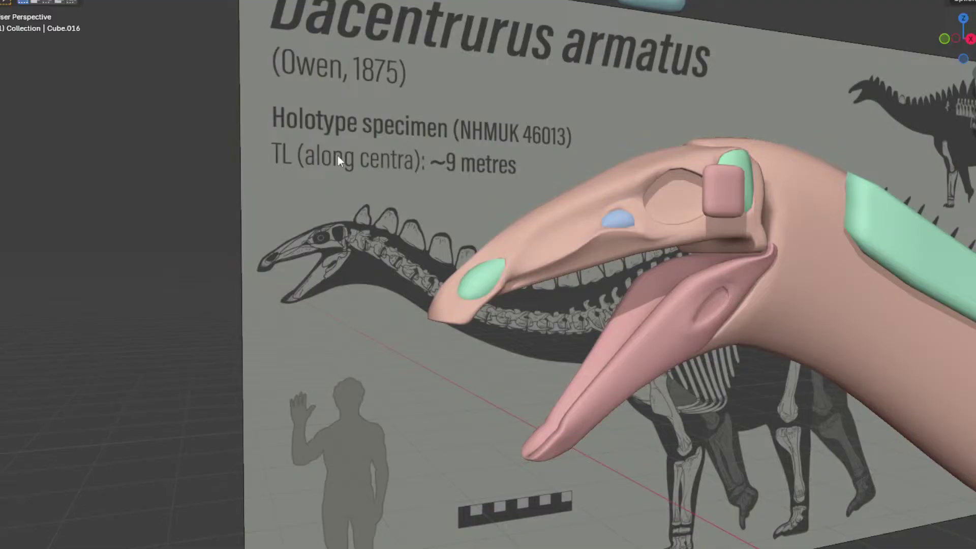
Step: Slide the side corner edges on the underside of the lower jaw tip by a factor of -0.095
click(15, 1)
click(39, 48)
middle_drag(610, 265, 507, 353)
scroll(634, 225, up, 4)
click(507, 371)
key(Tab)
scroll(515, 352, up, 3)
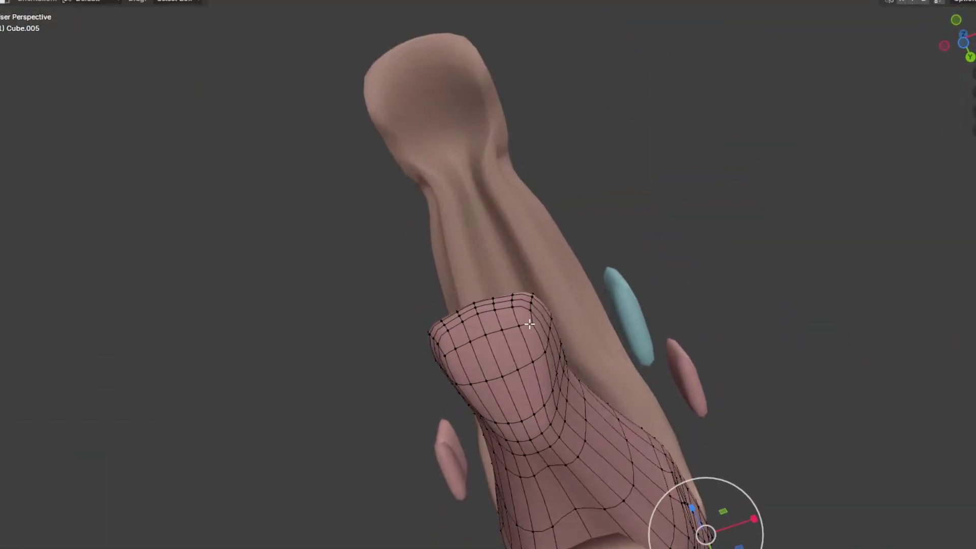
ctrl+click(555, 341)
middle_drag(555, 341, 580, 283)
click(615, 300)
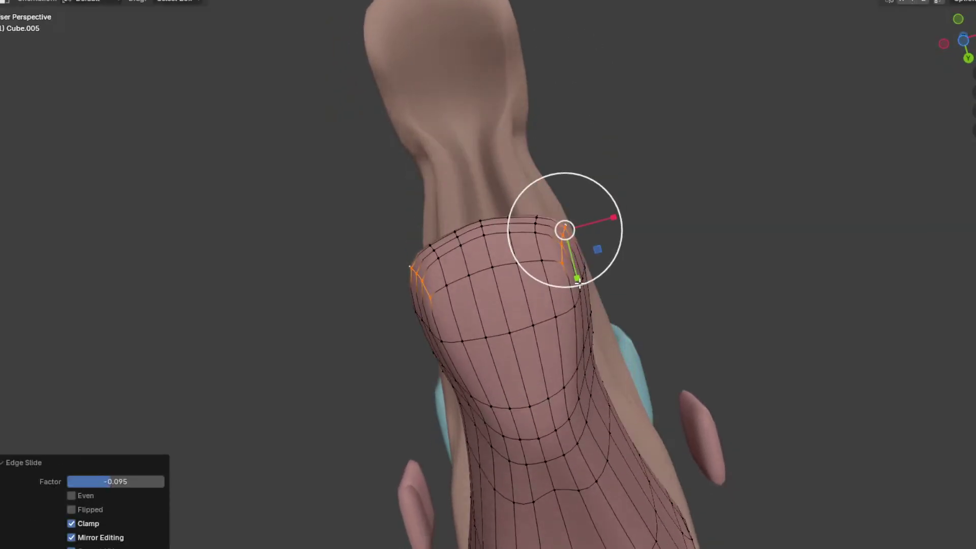
Step: Move the mirrored edges at the front of the lower jaw's underside along X and finish editing
click(518, 267)
middle_drag(518, 266, 553, 240)
ctrl+click(507, 261)
key(g)
middle_drag(553, 240, 558, 240)
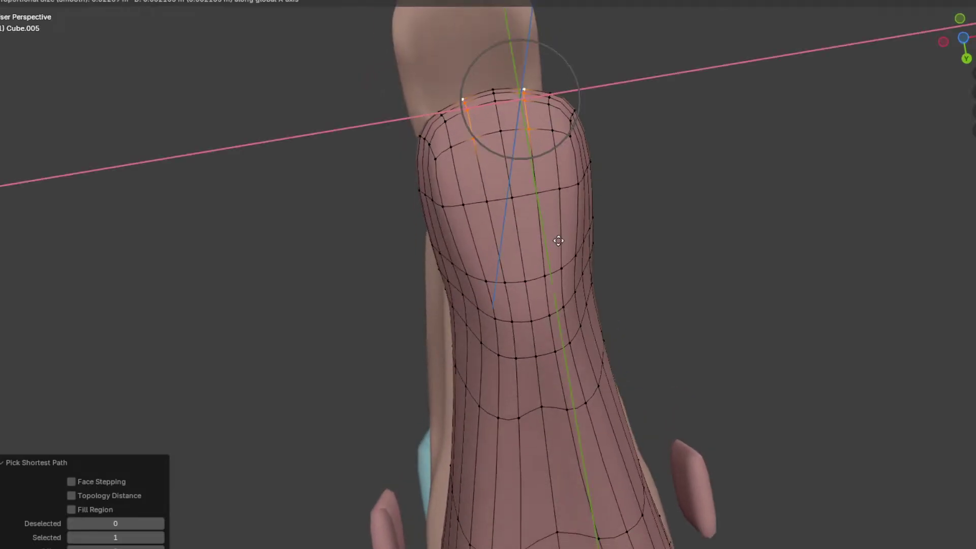
click(562, 239)
key(Tab)
scroll(616, 226, down, 3)
click(611, 224)
Step: Move the midline vertices on the upper surface of the lower jaw tip along Z
middle_drag(611, 223, 526, 338)
click(554, 289)
key(Tab)
scroll(530, 399, up, 3)
click(494, 392)
scroll(532, 330, up, 3)
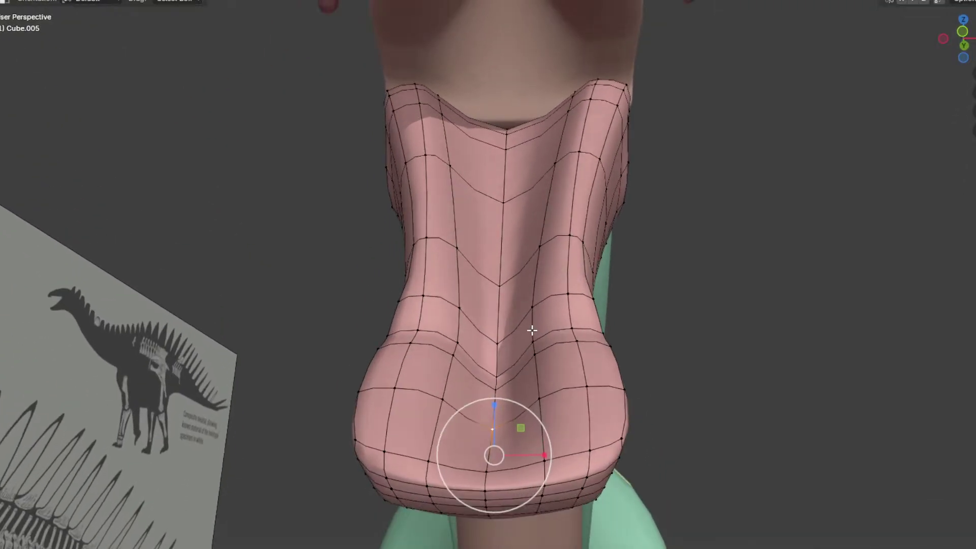
key(g)
key(z)
click(531, 281)
Step: Move the mirrored edges beside the lower jaw's central groove along X, adjust the neighbouring vertices and finish editing
click(540, 392)
ctrl+click(535, 343)
key(g)
key(x)
click(617, 351)
middle_drag(619, 352, 514, 283)
ctrl+click(480, 282)
click(516, 283)
key(Tab)
scroll(545, 273, down, 4)
click(666, 264)
middle_drag(665, 265, 491, 296)
Step: Duplicate the pink eye-socket block in side view, place the copy over the lower jaw and separate it
key(KP_3)
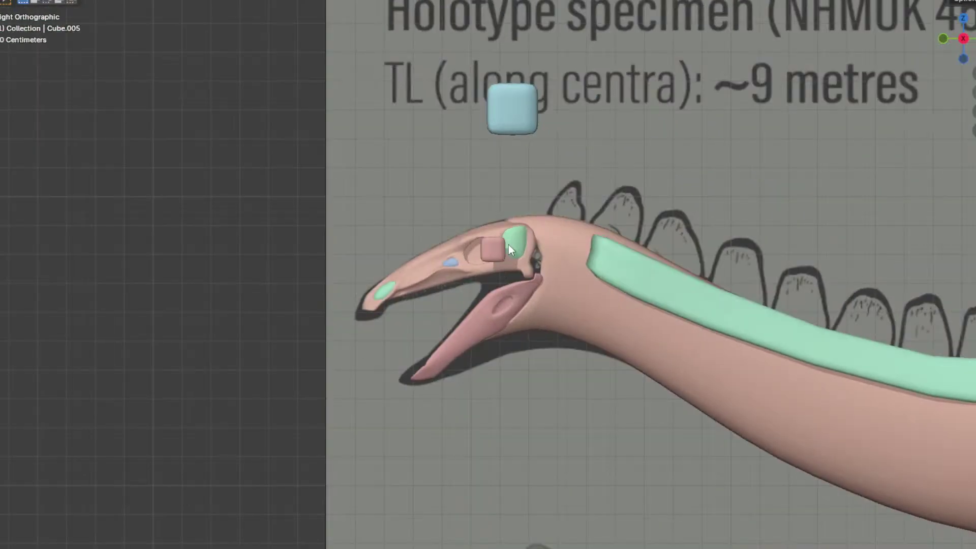
key(Tab)
scroll(496, 259, up, 3)
key(shift+d)
click(592, 362)
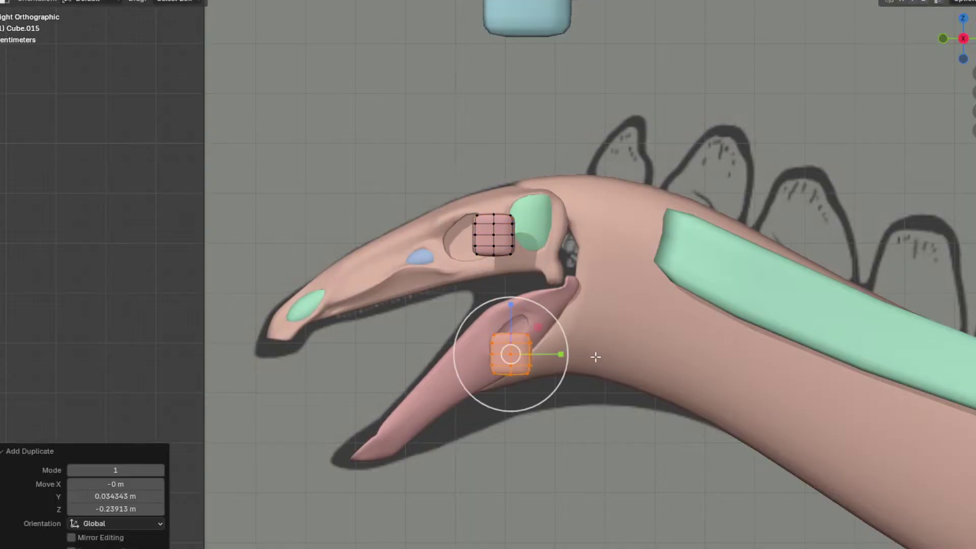
key(p)
click(639, 322)
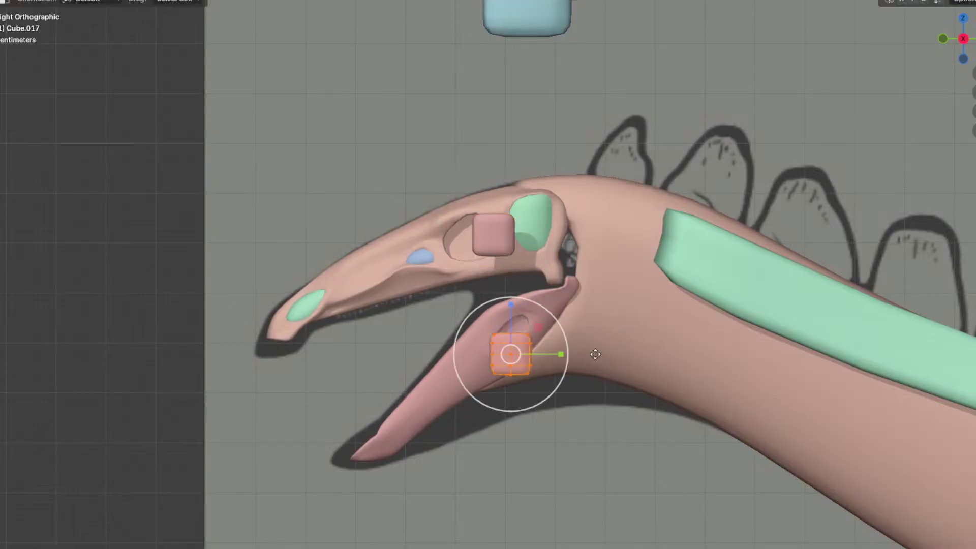
Step: Move the separated block above the back of the head and split off another duplicate over the lower jaw
key(g)
click(682, 161)
key(shift+d)
click(573, 372)
click(631, 328)
key(Tab)
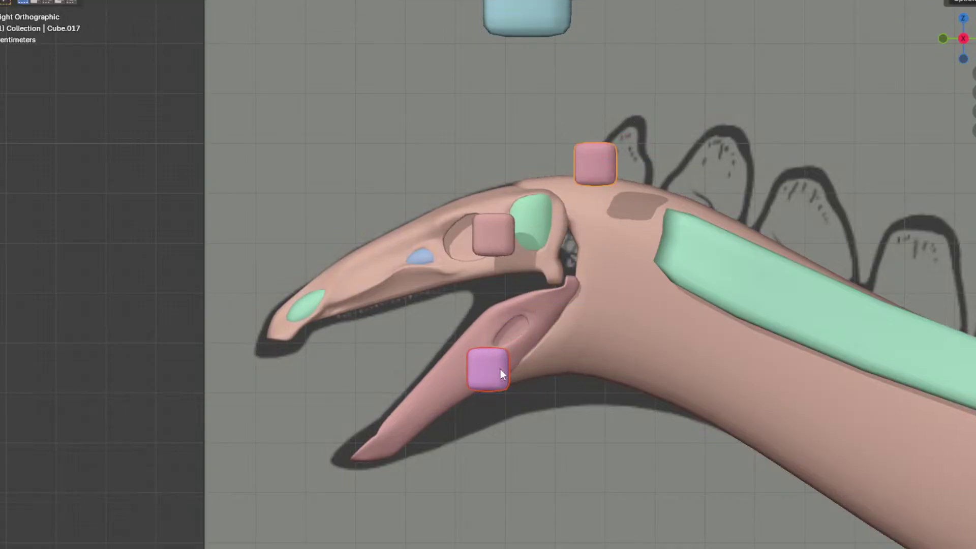
Step: Add a loop cut to the pink eye-socket block and move the whole block about -0.075 m along X into the skull
scroll(506, 374, up, 4)
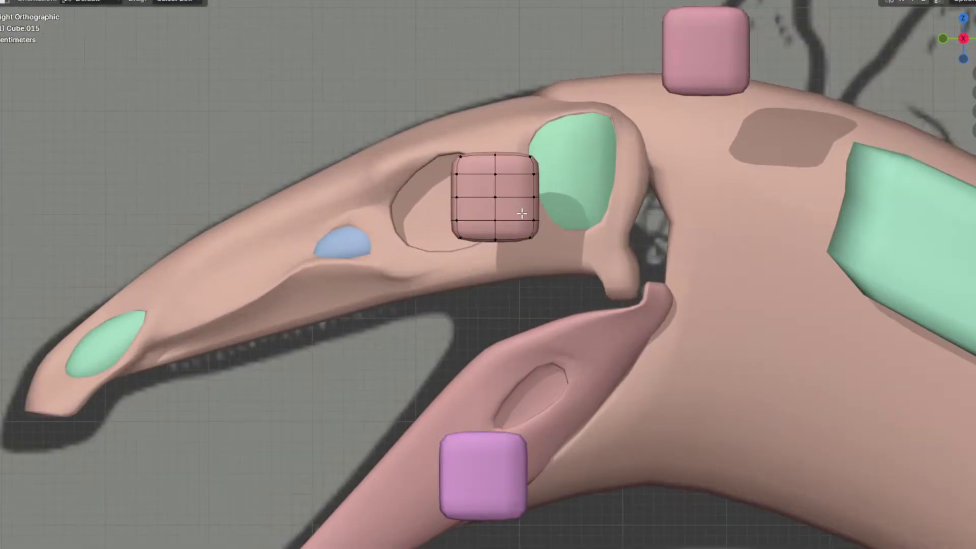
scroll(531, 219, down, 4)
scroll(549, 240, up, 4)
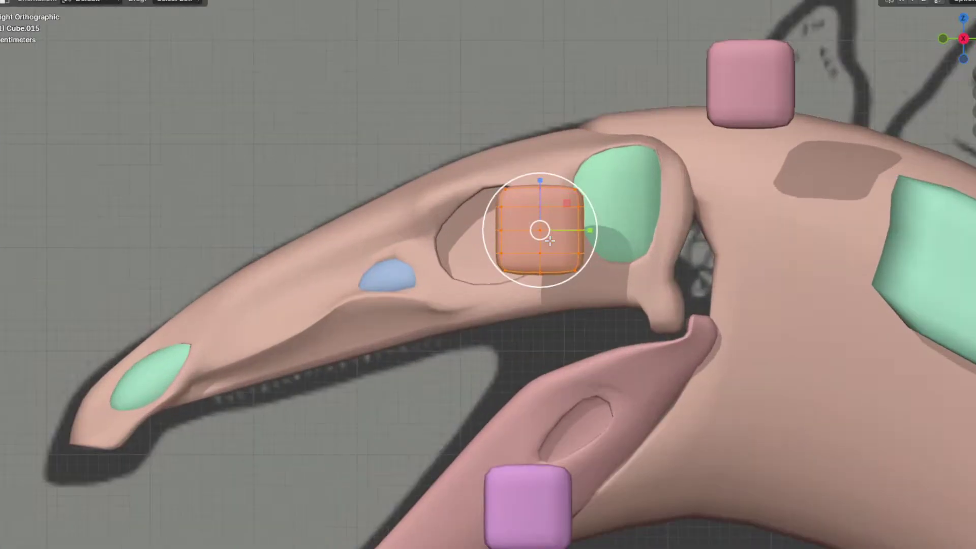
shift+middle_drag(540, 233, 555, 257)
middle_drag(638, 252, 613, 241)
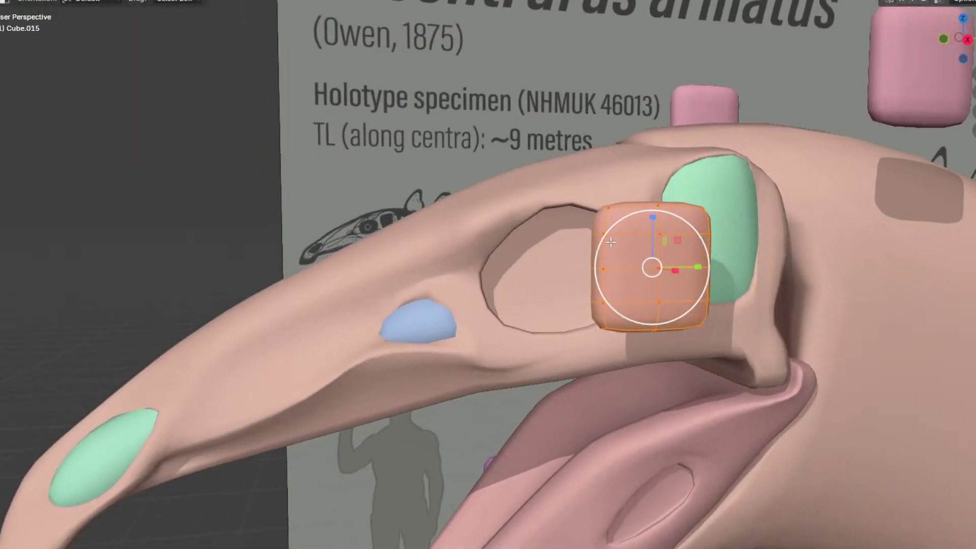
double_click(640, 327)
key(ctrl+r)
double_click(689, 329)
key(a)
middle_drag(669, 312, 790, 271)
key(g)
key(x)
click(650, 260)
key(KP_3)
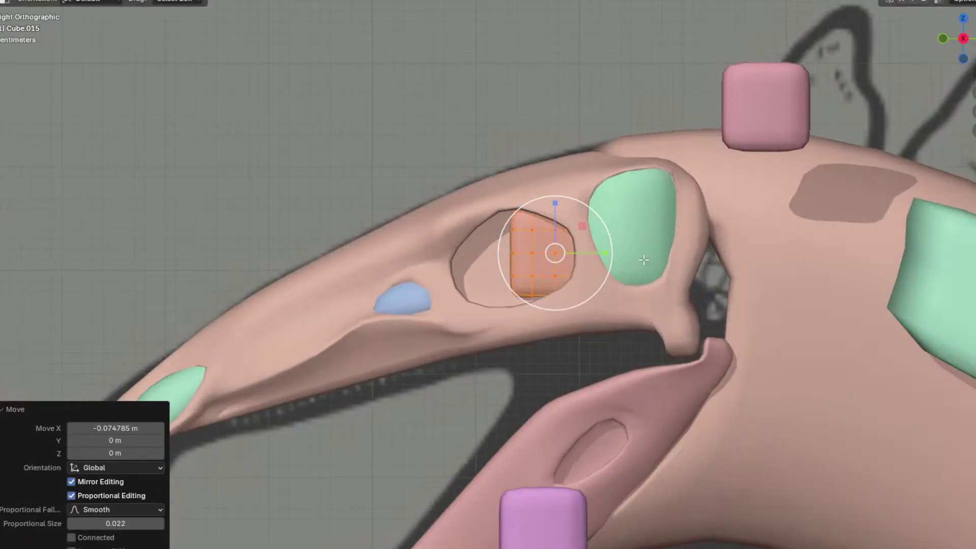
key(s)
key(y)
drag(671, 255, 680, 254)
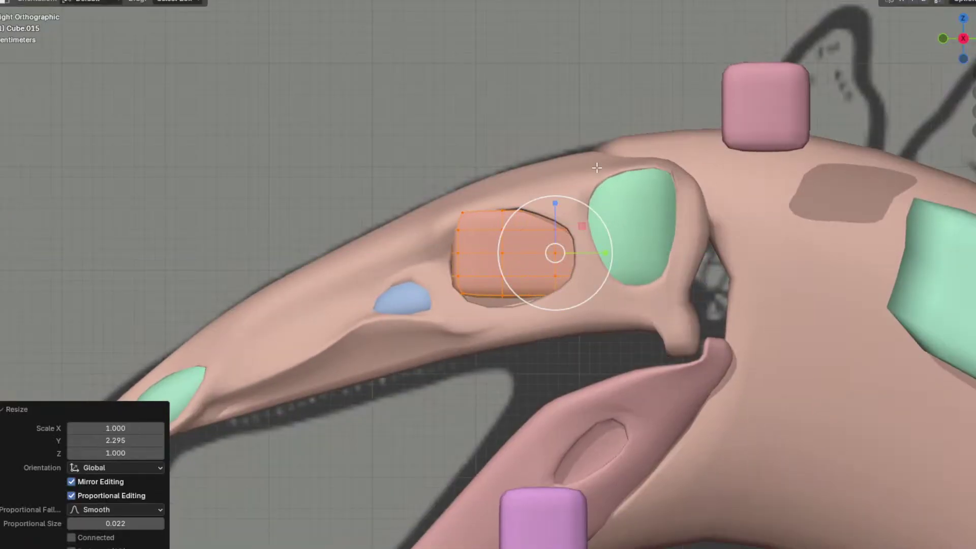
key(ctrl+z)
Step: Scale the eye-socket block along Y and Z and reposition it in side view to fill the eye opening
click(526, 1)
key(s)
key(y)
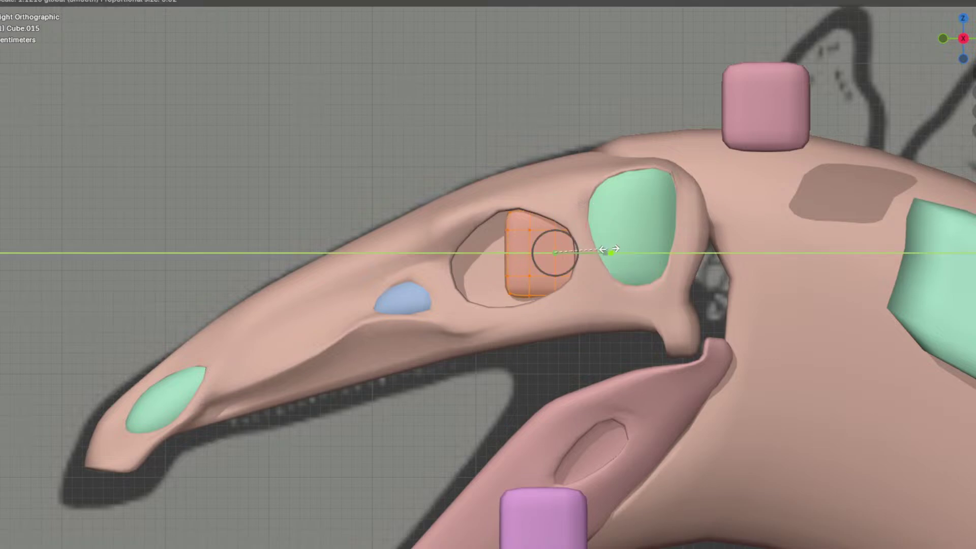
click(646, 243)
key(s)
key(z)
click(578, 264)
drag(566, 268, 559, 268)
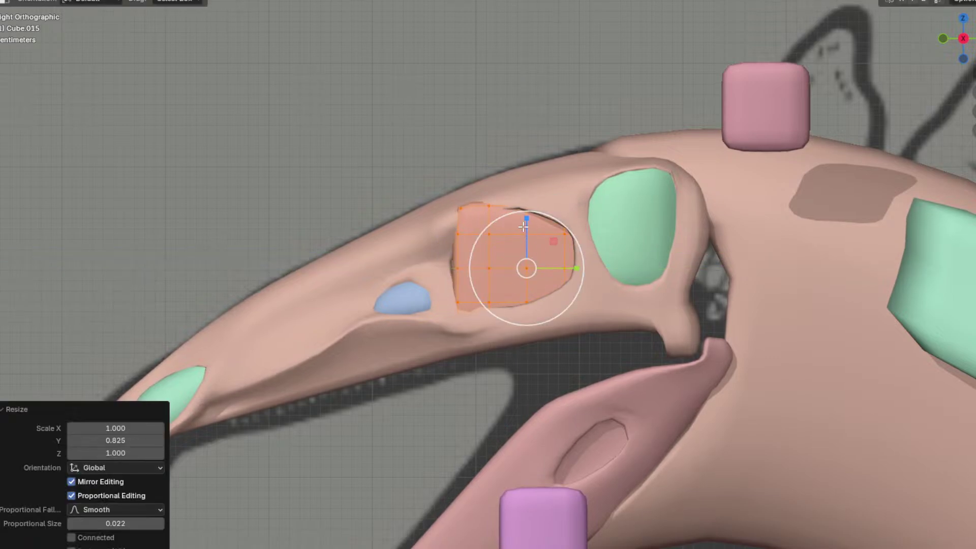
click(580, 244)
Step: Align the eye-socket block with the side of the skull from above and shift it along X in front view
key(KP_7)
click(755, 359)
middle_drag(754, 359, 656, 235)
key(KP_1)
key(g)
key(x)
click(731, 311)
Step: Select the three rows of inner vertices on the eye-socket block's outer face and move them outward to round it
middle_drag(730, 311, 626, 280)
scroll(616, 292, up, 1)
click(653, 295)
ctrl+click(566, 288)
shift+click(555, 237)
ctrl+click(657, 242)
shift+click(659, 334)
ctrl+click(554, 335)
middle_drag(557, 333, 674, 285)
key(g)
click(781, 293)
Step: Move the whole eye-socket block along Y and rotate it by about -5.7° to follow the eye opening
key(a)
key(g)
key(y)
click(652, 286)
key(r)
click(714, 300)
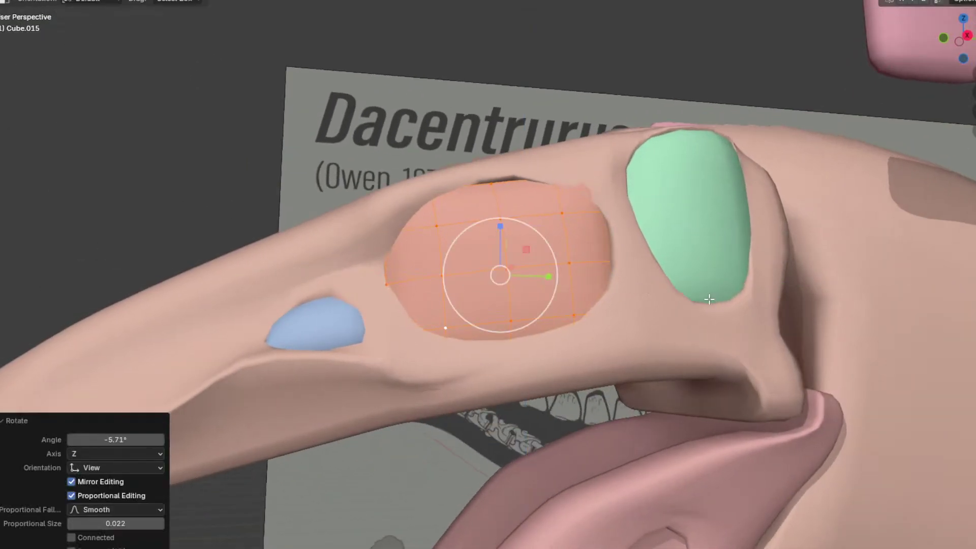
Step: Select and move a vertex near the rear edge of the eye-socket block to fit the opening
click(623, 188)
click(652, 240)
click(615, 261)
middle_drag(623, 262, 667, 281)
key(g)
click(690, 280)
Step: Move the lower front vertex of the eye-socket block along X to even out its bulge
click(454, 317)
mouse_move(537, 320)
middle_down()
mouse_move(452, 324)
mouse_move(532, 311)
middle_up()
key(g)
key(x)
click(524, 312)
Step: Reposition the lower rear vertex of the eye-socket block so its surface meets the rim of the opening
middle_drag(602, 301, 524, 315)
click(446, 279)
middle_drag(484, 254, 593, 243)
click(417, 253)
click(568, 245)
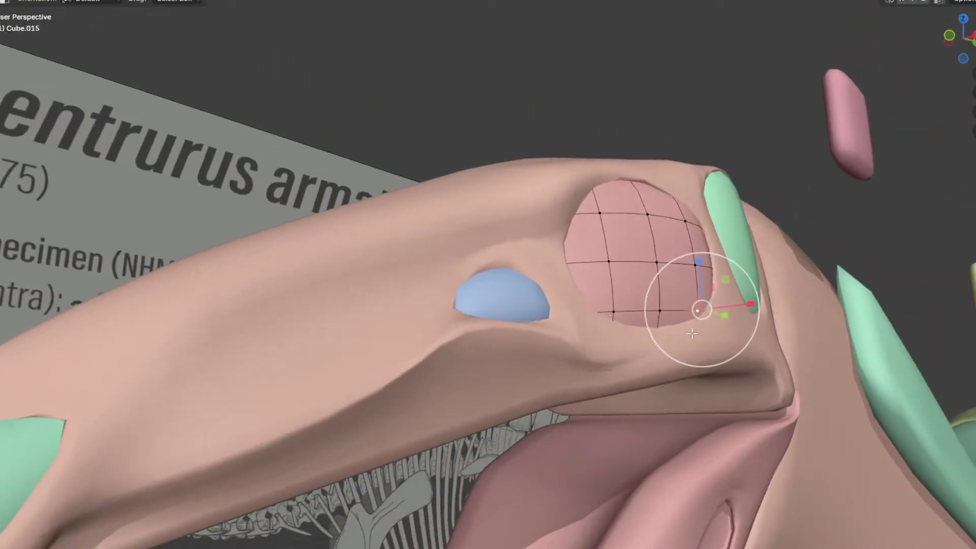
scroll(742, 341, up, 2)
key(g)
click(722, 340)
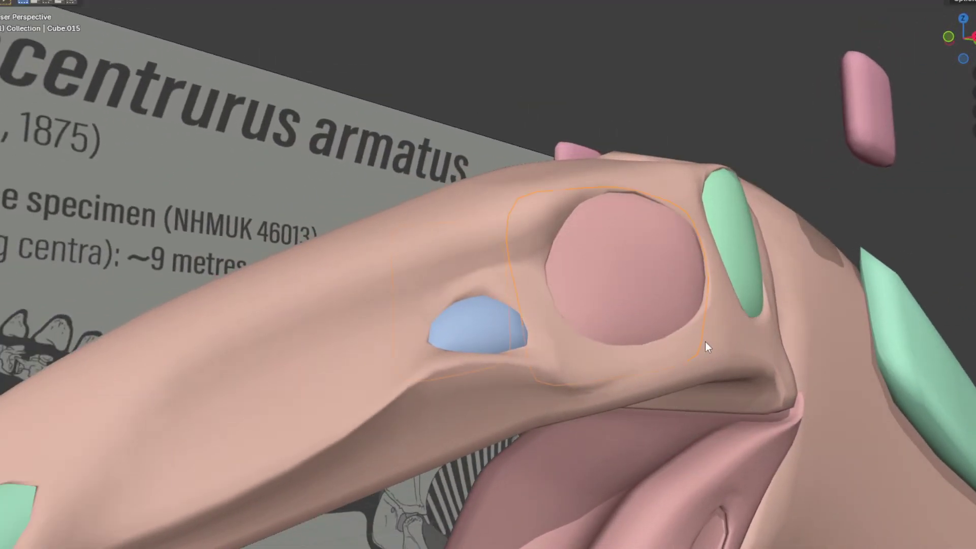
Step: Move the upper middle vertex of the eye-socket block to smooth its surface and finish editing it
scroll(595, 300, up, 2)
key(g)
click(572, 249)
key(g)
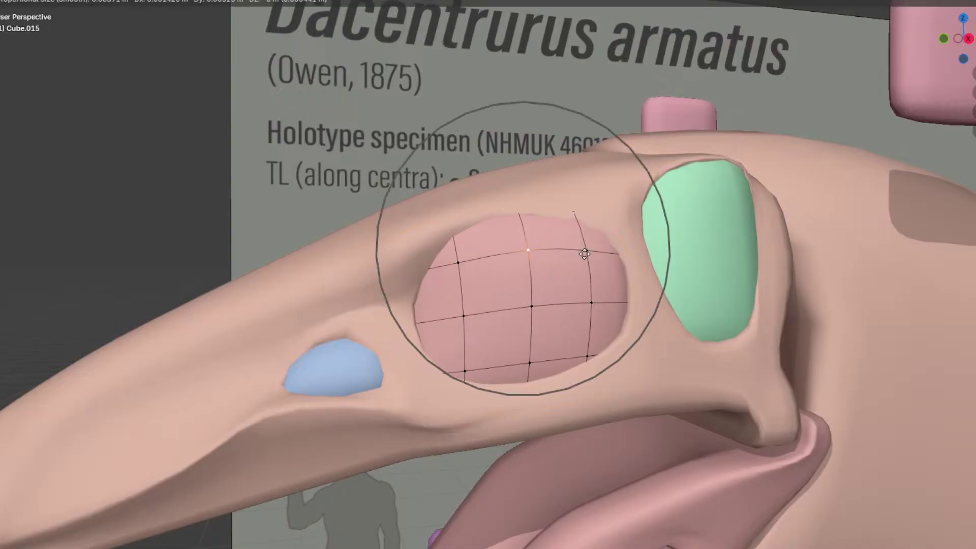
click(585, 254)
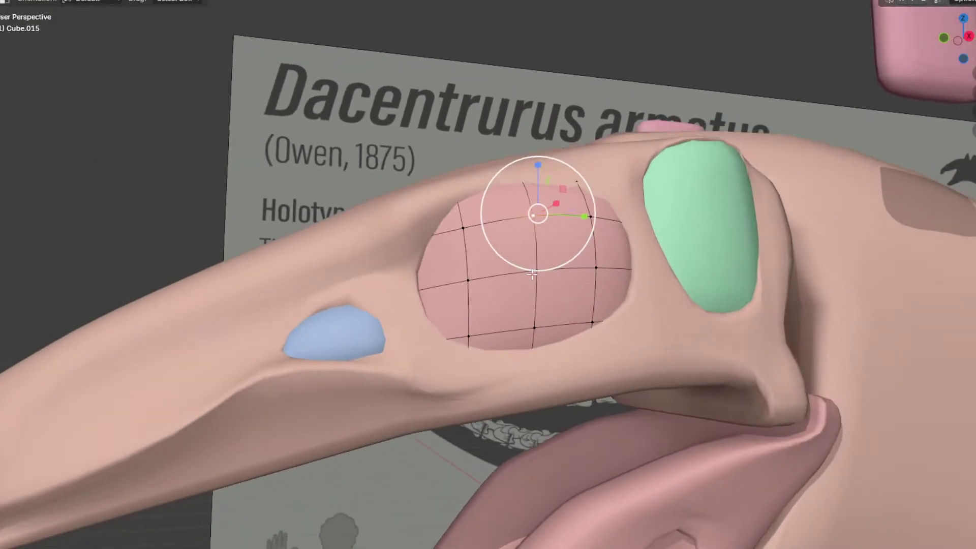
drag(437, 296, 418, 299)
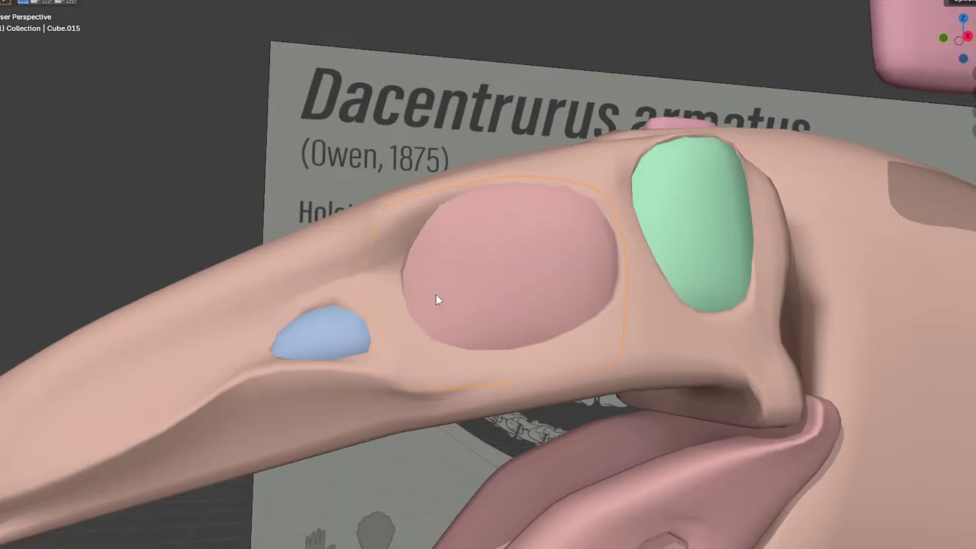
Step: Move the purple lower-jaw block behind the jaw in side view and leave a separate copy of it in front of the snout
middle_drag(432, 295, 612, 279)
scroll(612, 280, down, 4)
click(761, 280)
shift+middle_drag(760, 281, 507, 328)
key(KP_3)
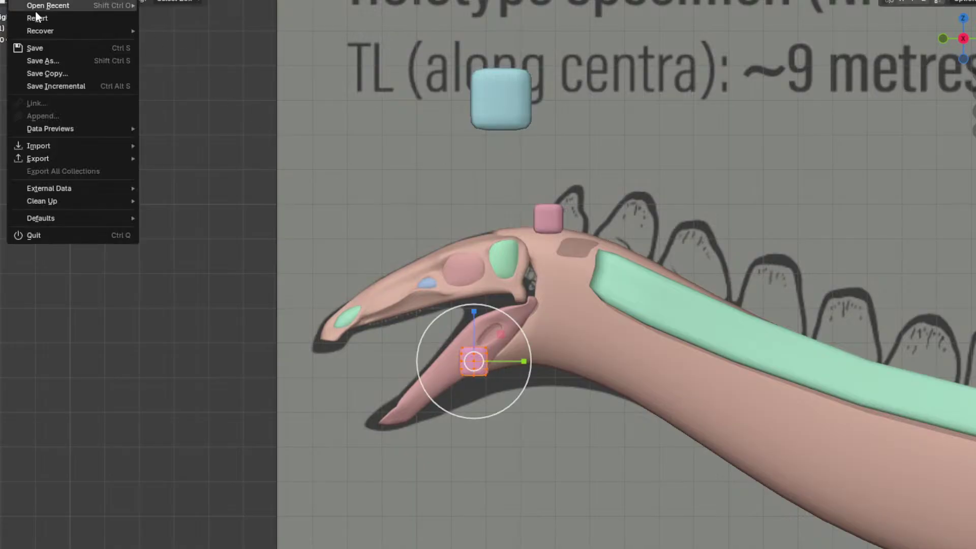
scroll(563, 237, up, 3)
shift+middle_drag(600, 264, 606, 288)
key(g)
click(746, 320)
key(shift+d)
click(215, 283)
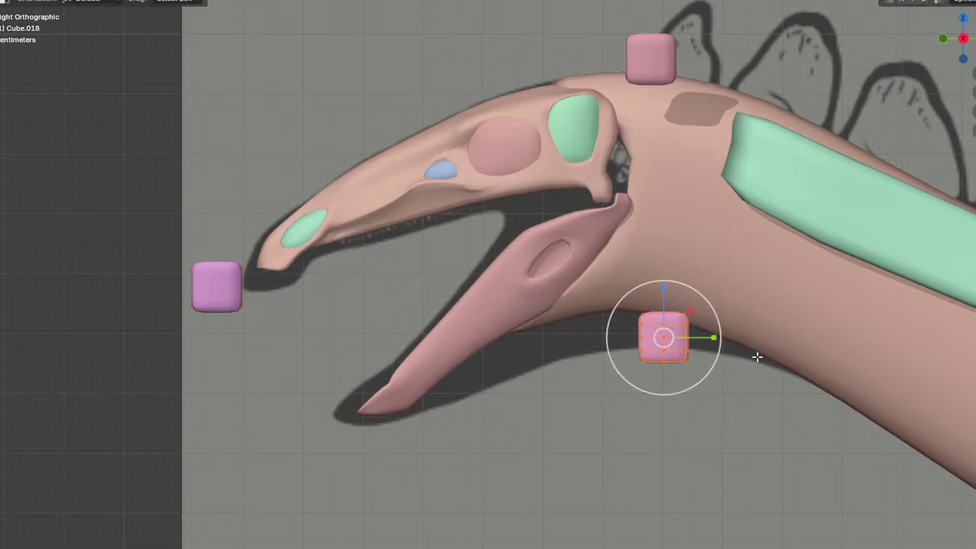
Step: Move the purple block about -0.214 m in Y and 0.137 m in Z onto the lower jaw and narrow it along Y
scroll(756, 358, up, 4)
shift+middle_drag(826, 354, 787, 373)
key(g)
click(522, 203)
scroll(610, 239, up, 1)
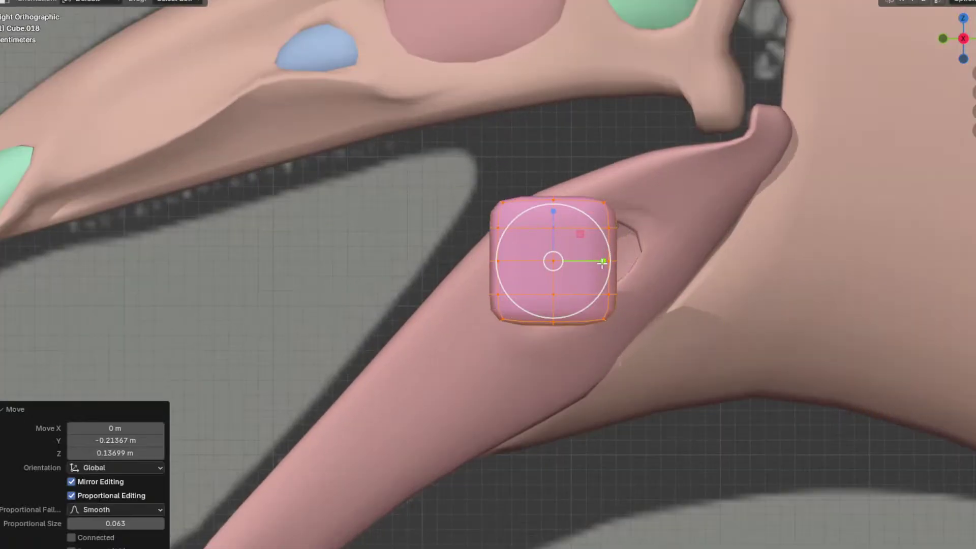
key(s)
key(y)
click(584, 257)
key(r)
click(628, 334)
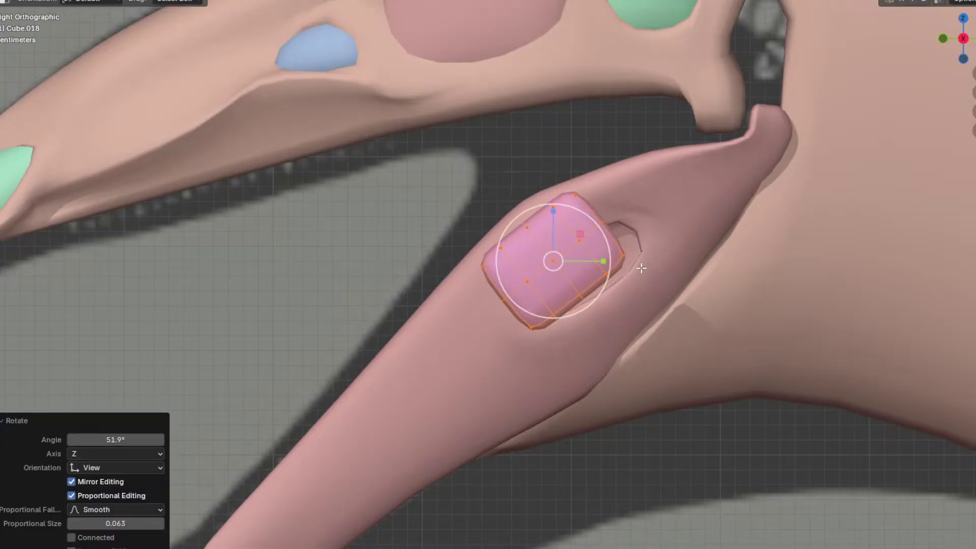
shift+middle_drag(656, 258, 399, 298)
key(g)
click(438, 310)
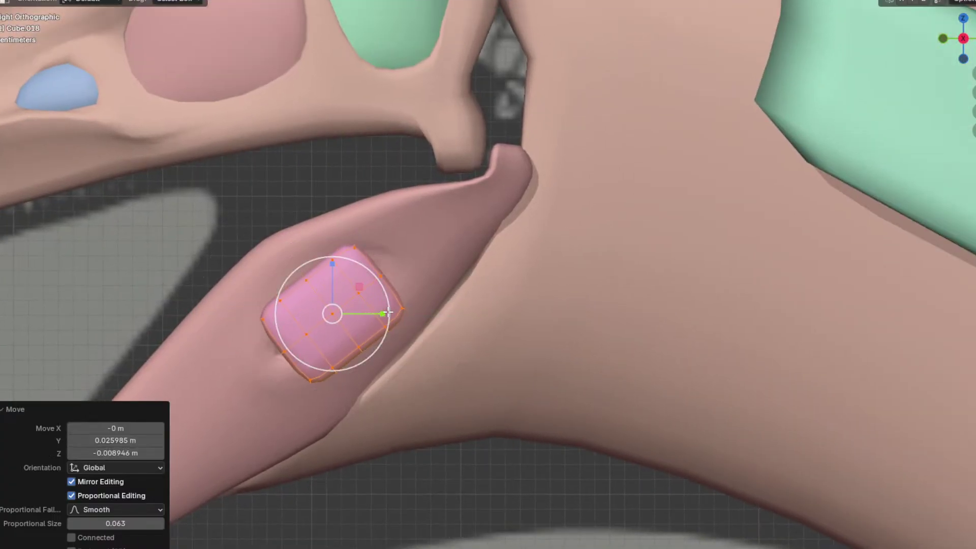
key(ctrl+z)
key(ctrl+z)
Step: Stretch the purple block by 1.259 along Z, rotate it to the jaw's slope and move it over the jaw opening
drag(293, 249, 293, 248)
key(r)
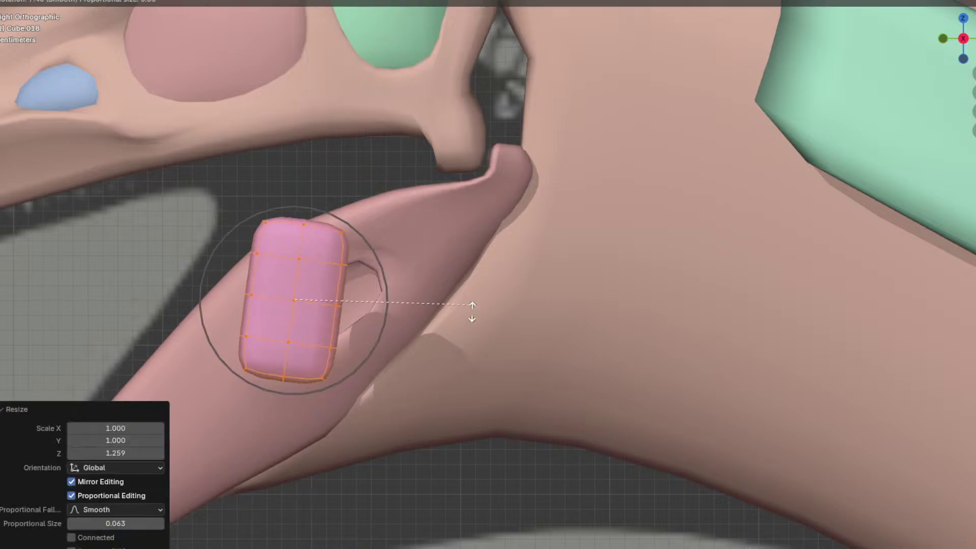
click(413, 435)
key(g)
click(444, 428)
Step: Shift the purple block along X so it sits inside the lower jaw opening
shift+middle_drag(410, 350, 584, 301)
key(g)
key(x)
click(522, 305)
click(650, 335)
Step: Rotate the purple block by about 9.14° in top view and tilt it to match the lower jaw's side surface
middle_drag(649, 337, 666, 366)
key(KP_7)
key(r)
click(634, 406)
middle_drag(634, 407, 529, 333)
key(r)
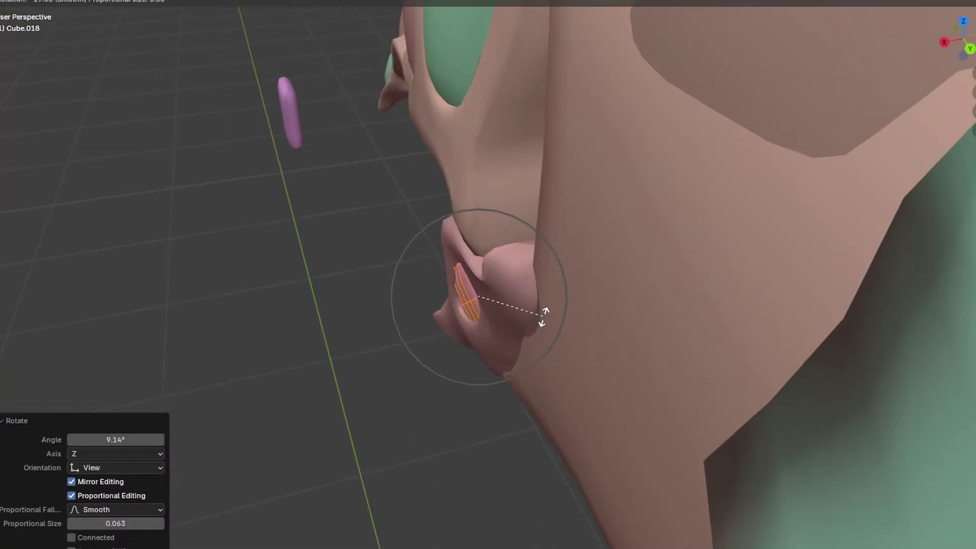
click(541, 322)
Step: Select the middle row of vertices on the purple jaw block and move it about 0.009 m in X to bulge the surface
middle_drag(462, 320, 557, 309)
click(499, 310)
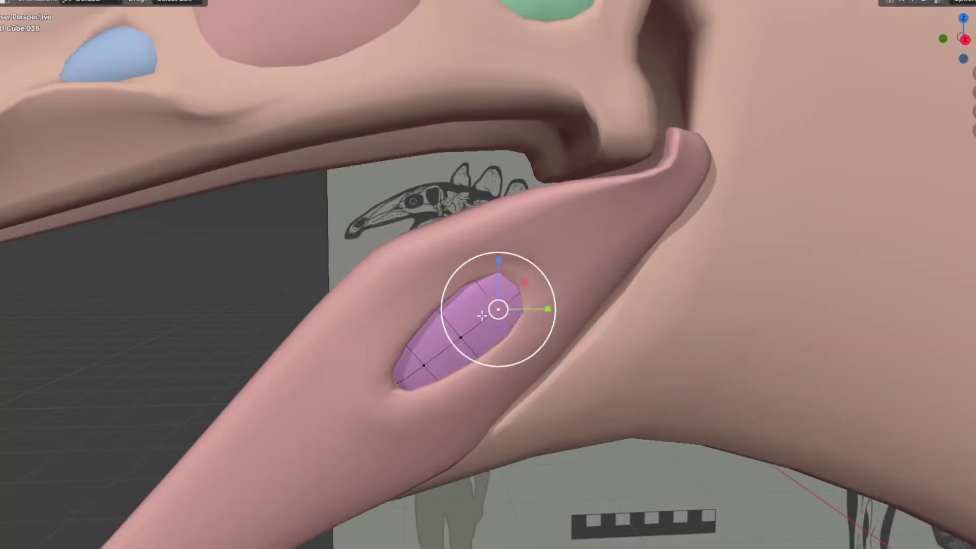
ctrl+click(425, 366)
key(g)
middle_drag(492, 355, 547, 314)
scroll(587, 324, up, 5)
click(593, 323)
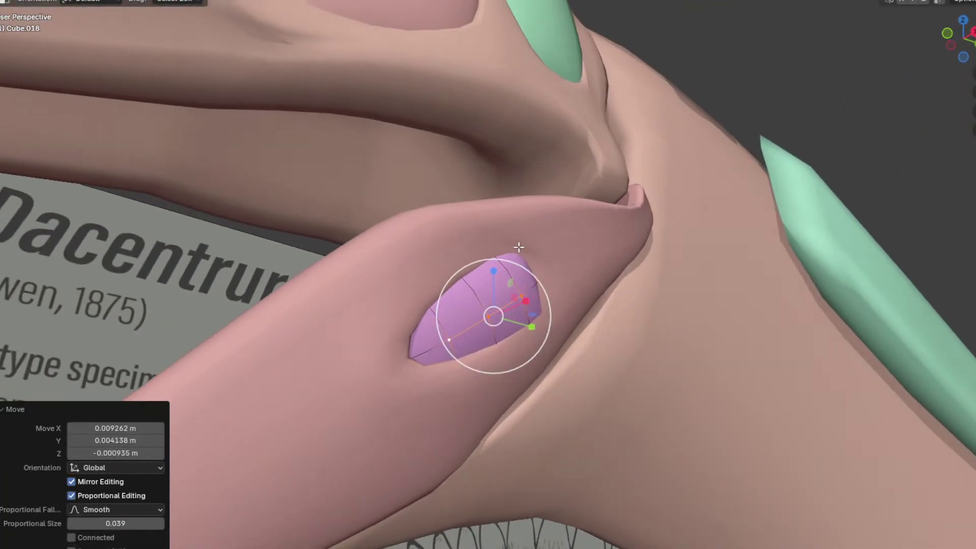
Step: Move the upper rear vertex of the purple jaw block to fit the rim of the jaw opening
middle_drag(551, 265, 530, 259)
click(530, 254)
key(g)
click(557, 316)
Step: Adjust the vertices at the lower front end of the purple jaw block and finish editing it
middle_drag(558, 316, 523, 376)
key(g)
click(498, 311)
key(g)
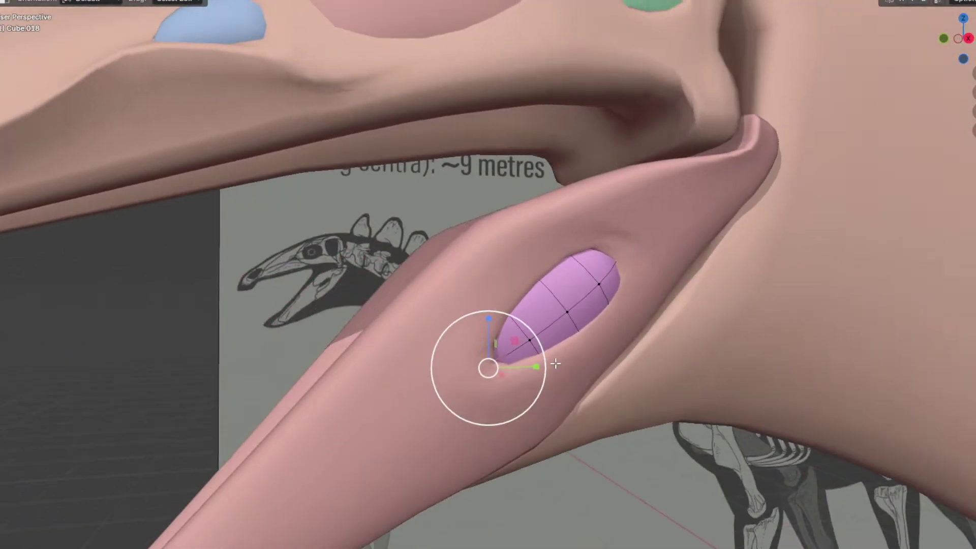
click(490, 410)
middle_drag(488, 410, 616, 326)
key(Tab)
Step: Duplicate the large cyan block above the body in side view, place the copy in front of the reference image and separate it
scroll(557, 362, down, 6)
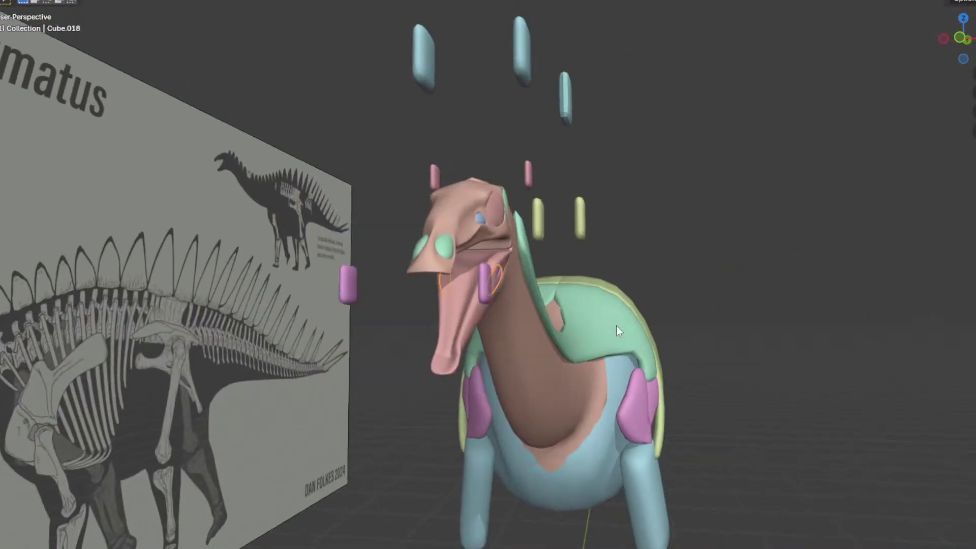
middle_drag(675, 243, 611, 258)
key(KP_3)
scroll(612, 258, up, 5)
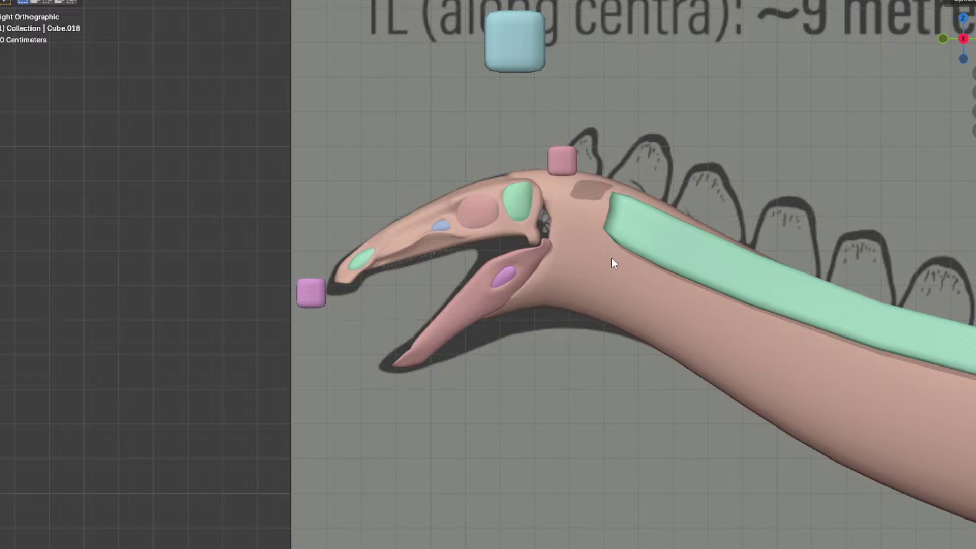
scroll(612, 257, down, 8)
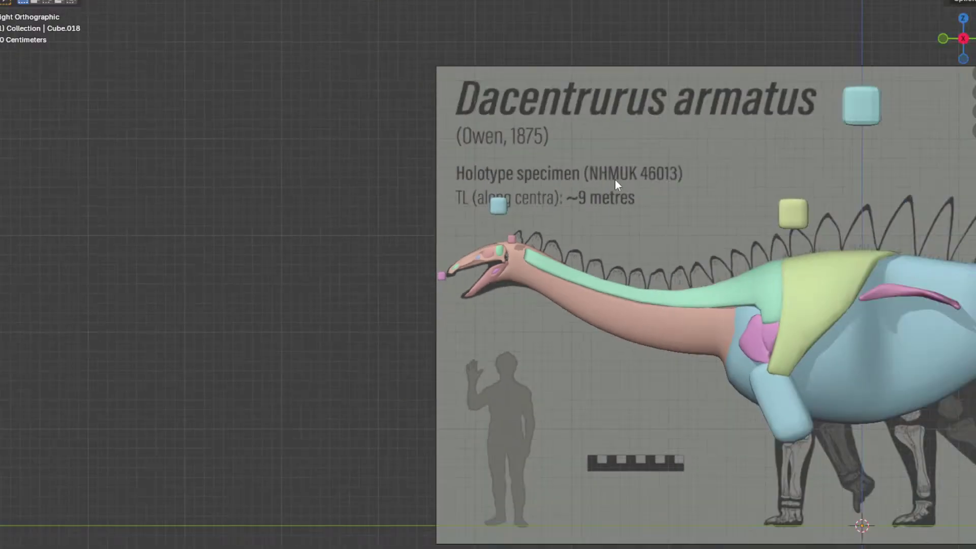
click(801, 134)
key(shift+d)
click(318, 219)
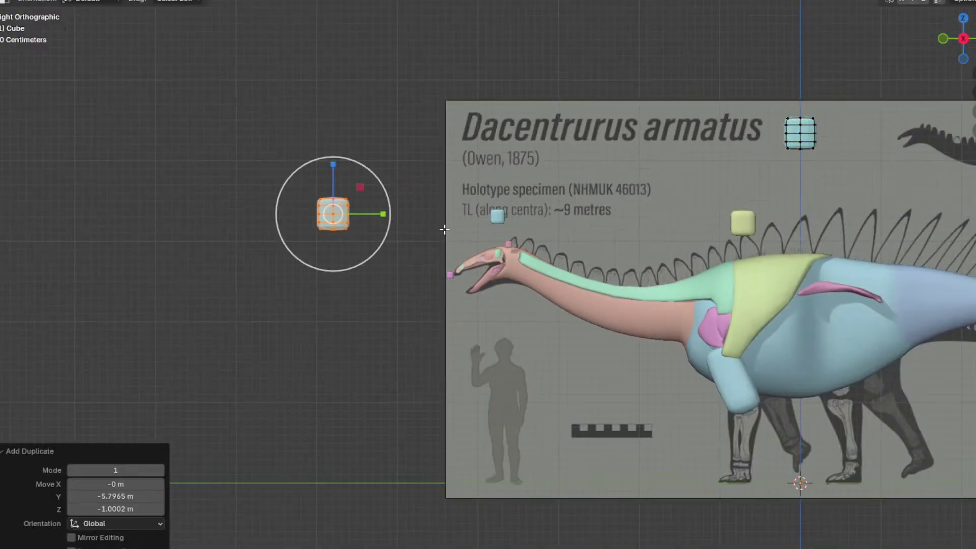
scroll(604, 186, up, 4)
key(p)
click(603, 186)
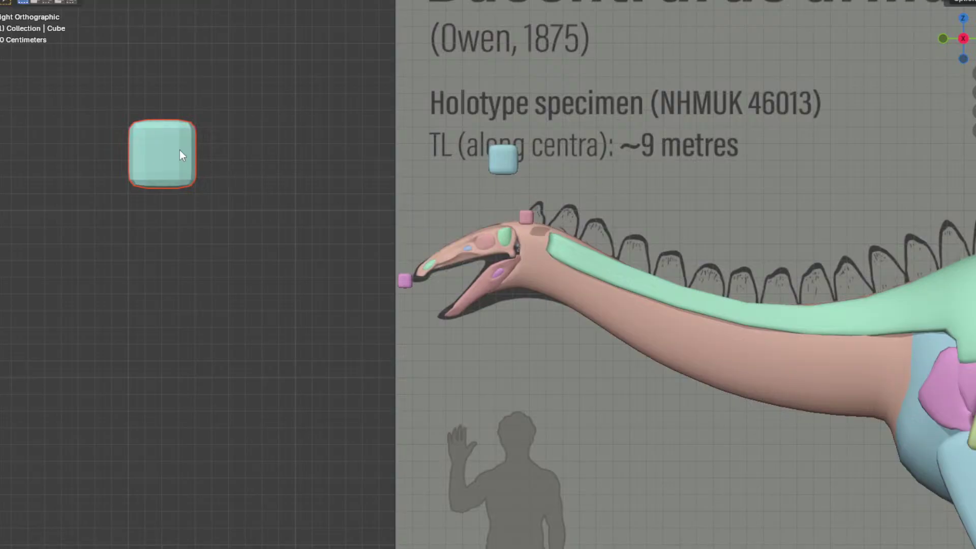
right_click(164, 144)
click(164, 144)
Step: Duplicate the purple block in front of the snout, place the copy above the lower jaw tip and separate it for editing
scroll(468, 288, up, 4)
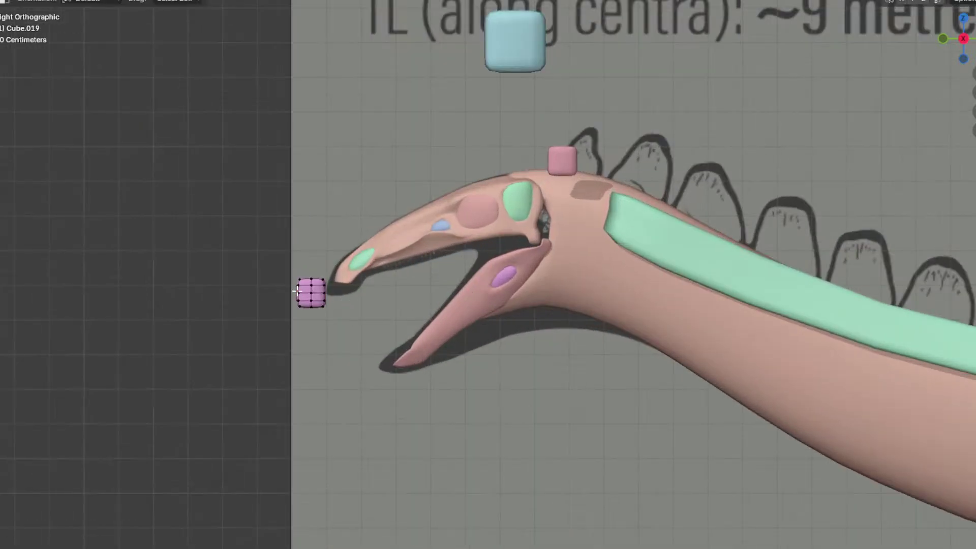
click(303, 294)
scroll(331, 285, up, 3)
key(shift+d)
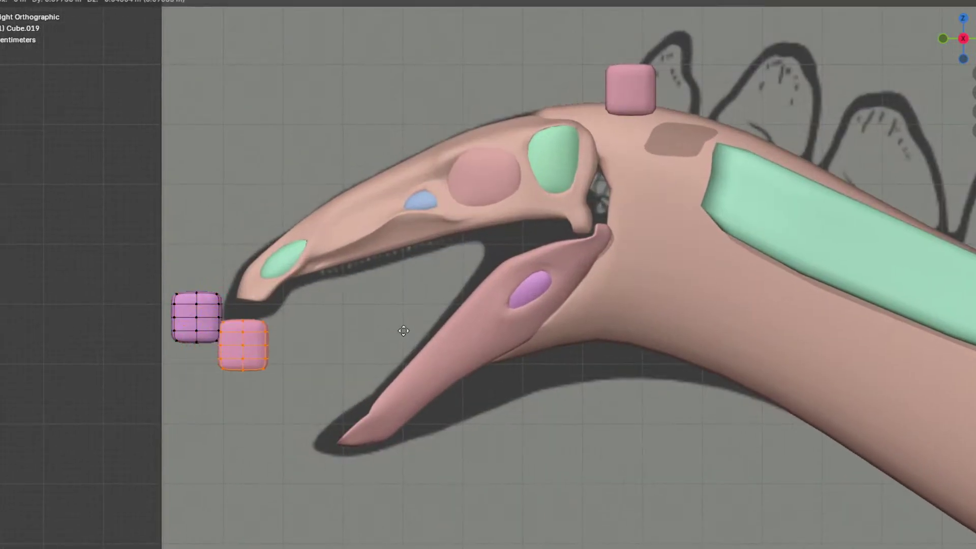
click(351, 358)
key(Tab)
key(a)
scroll(374, 362, up, 2)
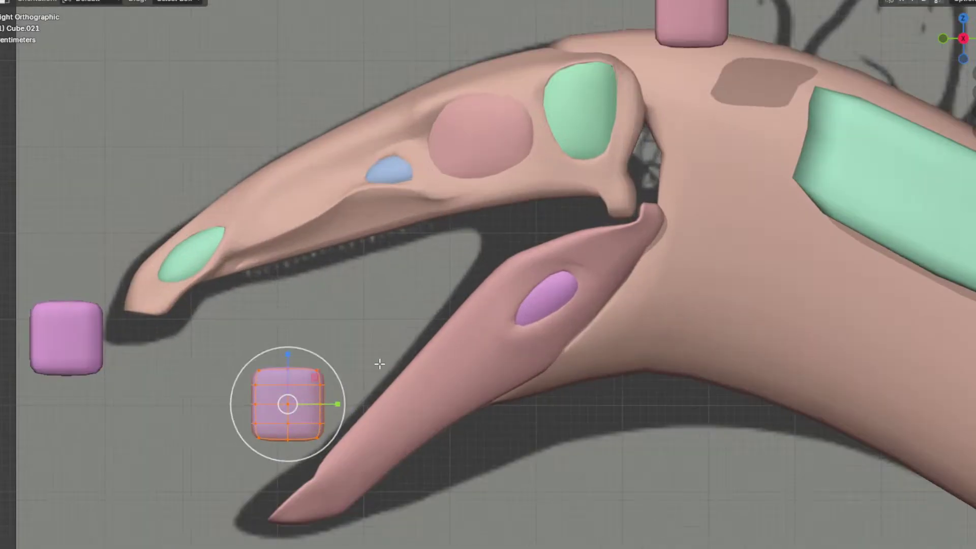
shift+middle_drag(449, 264, 447, 275)
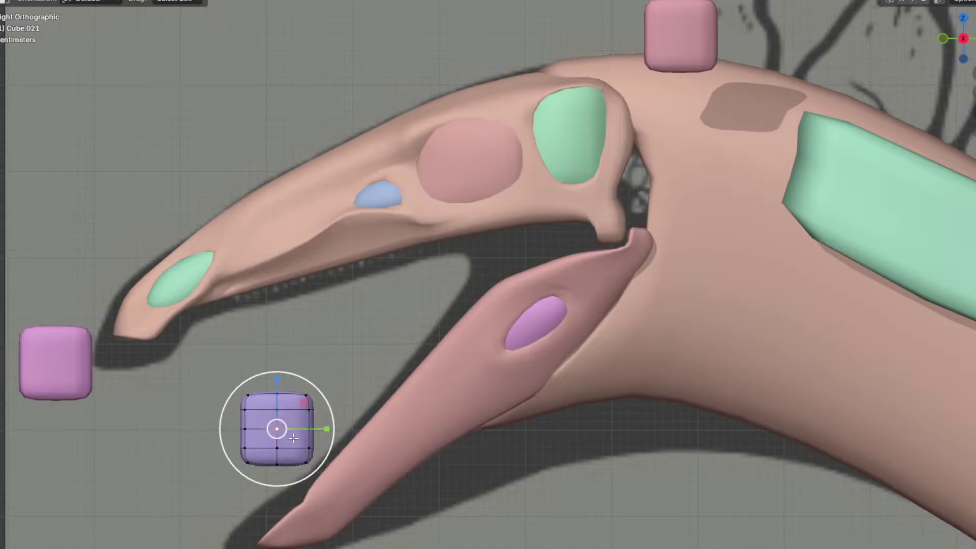
Step: Place the purple block over the rear jaw gap in side view and adjust its sideways position in front view
scroll(395, 293, up, 4)
key(g)
click(660, 160)
middle_drag(602, 244, 580, 223)
key(KP_3)
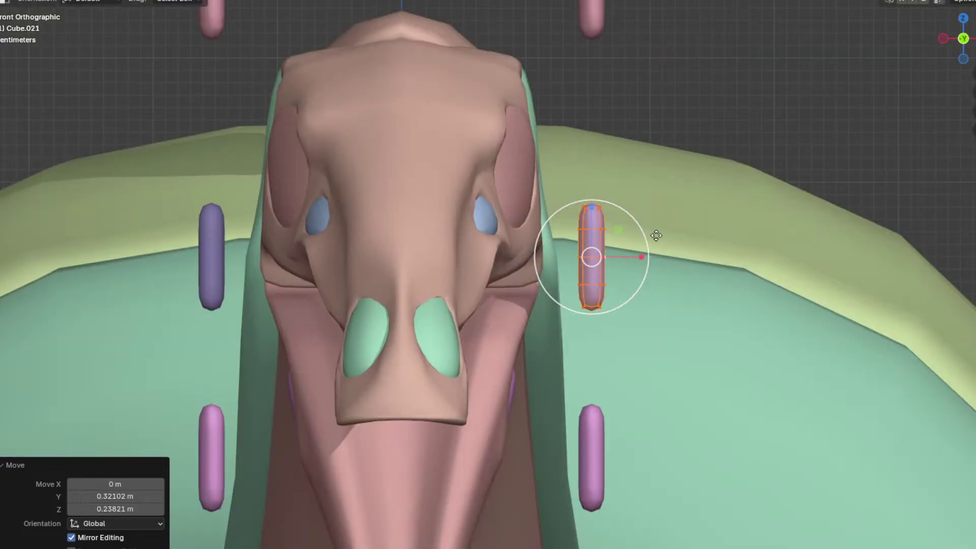
key(g)
key(x)
click(483, 249)
key(g)
click(594, 250)
Step: Duplicate the purple block sideways in front view and separate the copy as its own object
key(shift+d)
middle_drag(618, 253, 661, 254)
click(698, 249)
key(p)
click(690, 249)
Step: Move the spare purple block outward along X and raise it above the jaw joint in side view
key(Tab)
click(593, 252)
key(Tab)
key(g)
key(x)
click(732, 249)
key(Tab)
middle_drag(732, 248, 534, 242)
key(Tab)
key(KP_3)
key(g)
click(698, 175)
key(Tab)
Step: Select the block at the jaw gap for editing and move it inward along X to the side of the skull in wireframe
click(550, 277)
key(Tab)
scroll(530, 283, up, 2)
key(shift+z)
middle_drag(560, 244, 697, 189)
key(KP_1)
key(g)
key(x)
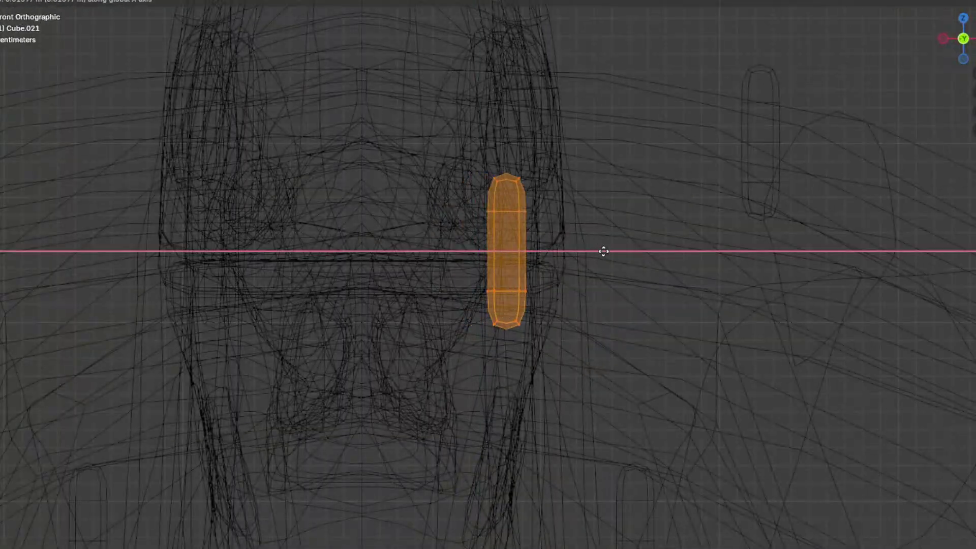
click(621, 251)
Step: Move the lower front vertices of the block down and forward to the upper edge of the lower jaw
key(KP_3)
drag(538, 347, 465, 276)
shift+middle_drag(586, 300, 714, 170)
key(g)
click(484, 405)
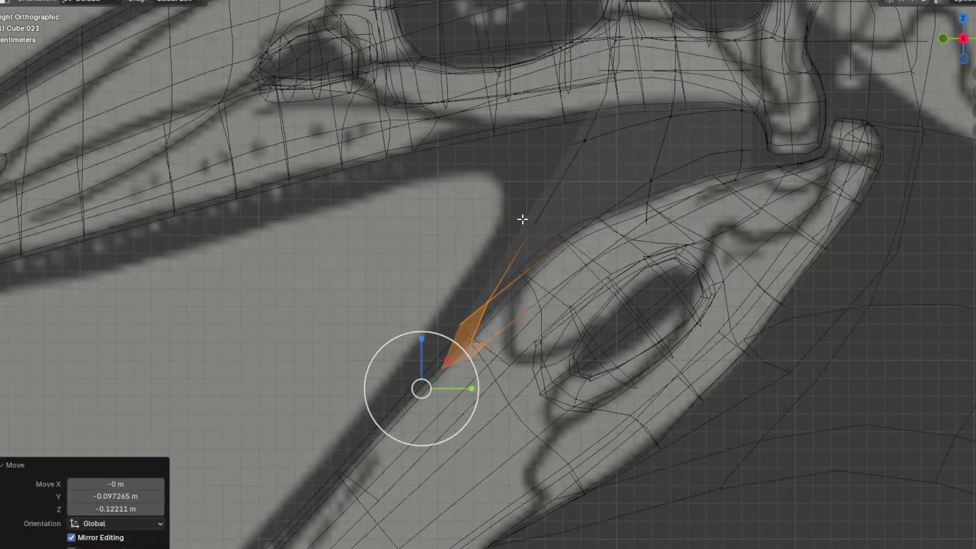
Step: Move the upper front vertices of the block to the corner of the mouth beneath the skull
scroll(569, 136, down, 5)
scroll(552, 174, up, 3)
key(g)
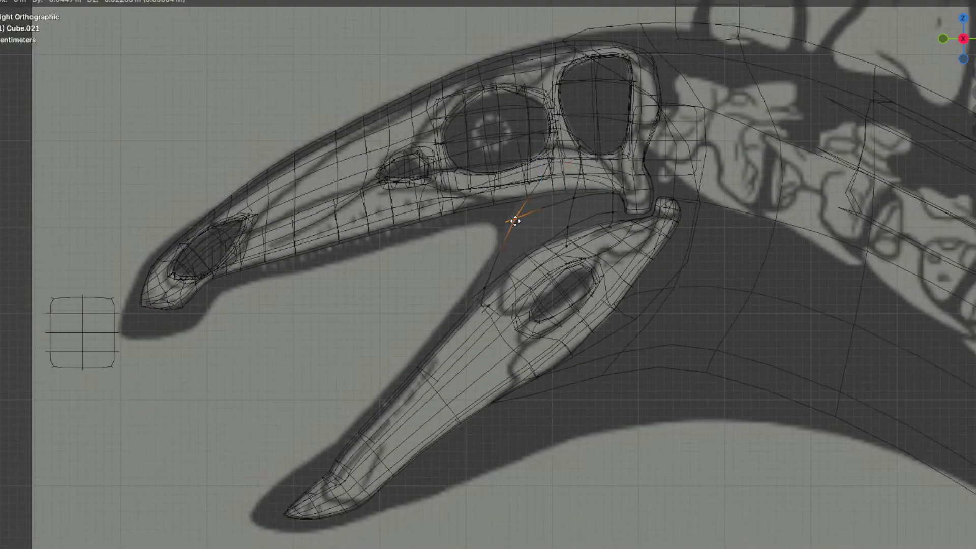
click(522, 220)
drag(505, 321, 462, 294)
key(g)
click(448, 356)
key(ctrl+z)
key(ctrl+z)
Step: Raise the upper vertices of the block behind the lower rim of the skull
drag(540, 148, 569, 164)
key(g)
click(563, 149)
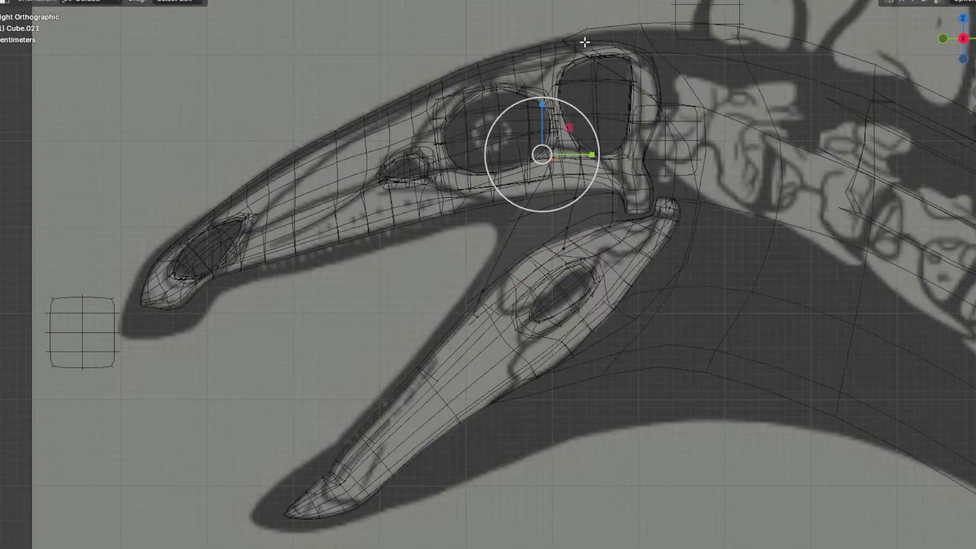
key(g)
click(545, 135)
Step: Move the rear vertices of the block back to the jaw joint and rotate them about 13 degrees to follow it
key(a)
drag(586, 118, 673, 258)
key(g)
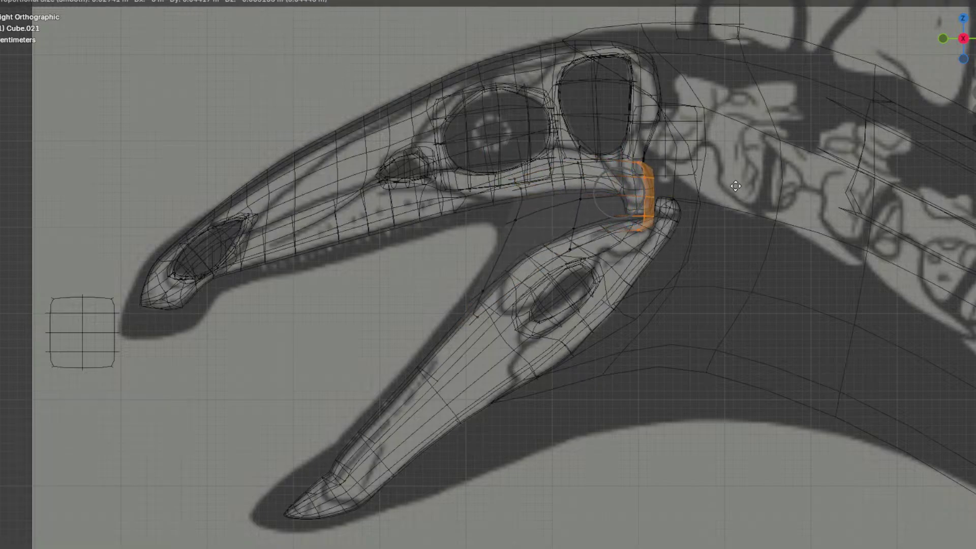
click(735, 186)
key(r)
click(776, 134)
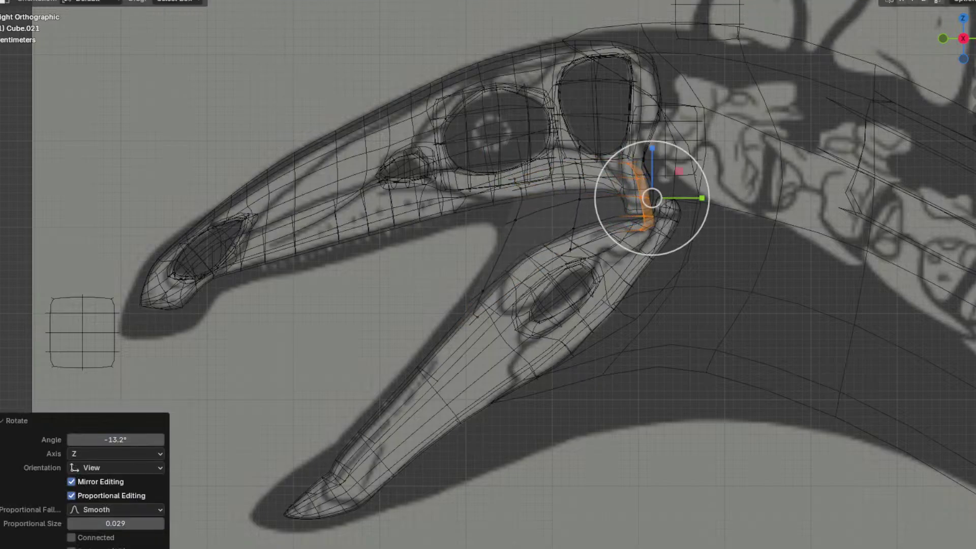
Step: Move the two lower front vertices of the block along X to fit against the jaw, with solid shading restored
key(shift+z)
mouse_move(457, 300)
middle_down()
mouse_move(519, 290)
mouse_move(601, 236)
middle_up()
click(485, 314)
shift+click(487, 297)
middle_drag(487, 296, 402, 336)
key(g)
key(x)
click(485, 317)
scroll(523, 261, up, 2)
middle_drag(522, 261, 652, 201)
key(Tab)
scroll(577, 248, down, 1)
key(Tab)
Step: Slide an edge loop of the jaw gap piece toward the skull and finish editing the piece
middle_drag(588, 219, 538, 236)
alt+click(516, 222)
key(g)
key(g)
click(549, 217)
key(Tab)
key(KP_3)
scroll(532, 236, down, 1)
key(Tab)
scroll(532, 239, up, 1)
click(441, 349)
key(Tab)
scroll(597, 210, down, 3)
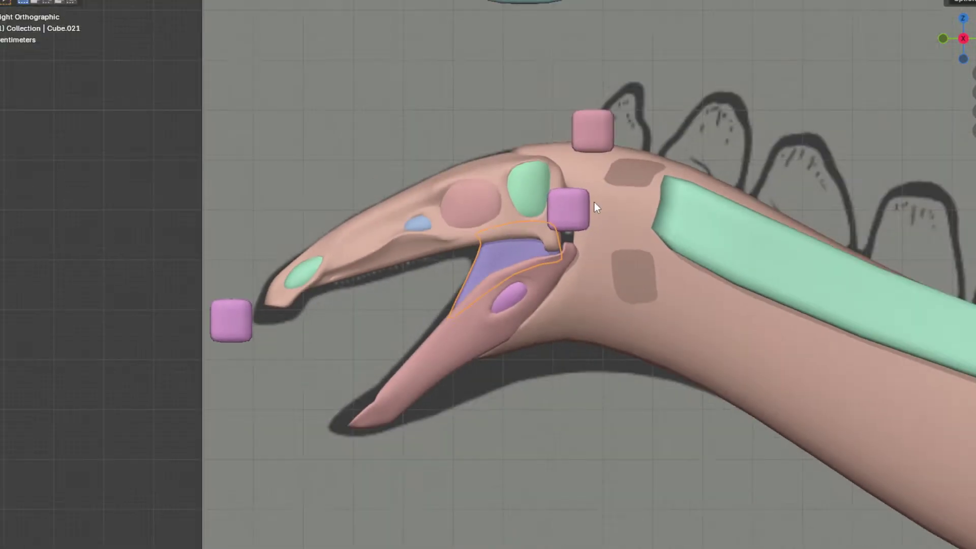
Step: Edit the pink-purple block in front of the snout, moving it to the jaw gap and about 0.085 m inward along X
click(239, 321)
key(Tab)
scroll(235, 341, up, 2)
key(g)
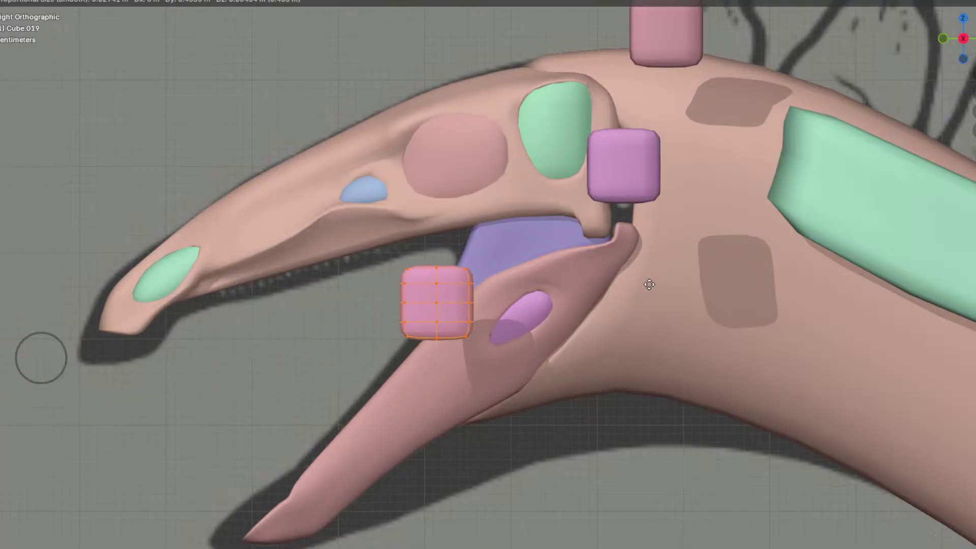
click(733, 239)
scroll(734, 239, down, 2)
middle_drag(733, 238, 597, 277)
key(g)
key(x)
click(557, 257)
key(KP_3)
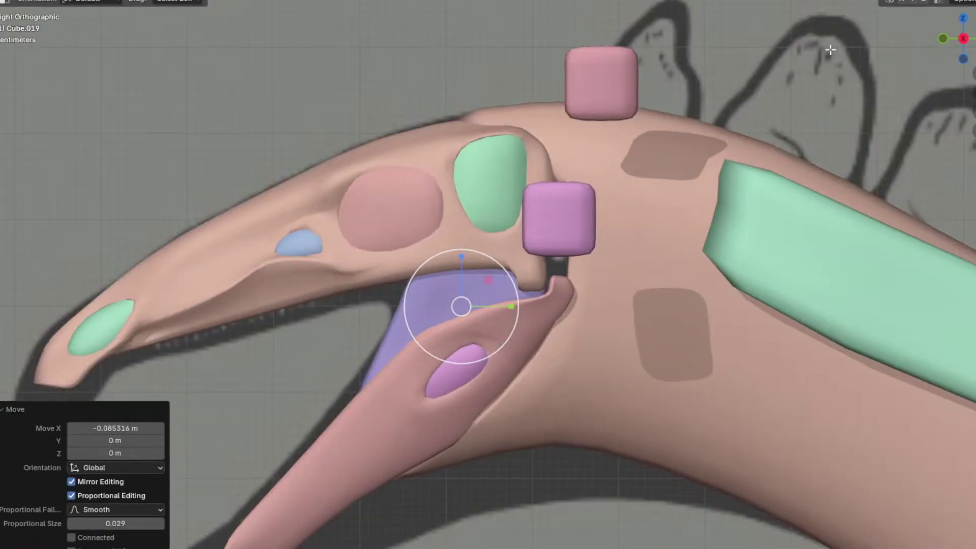
click(17, 1)
click(48, 47)
scroll(340, 115, down, 2)
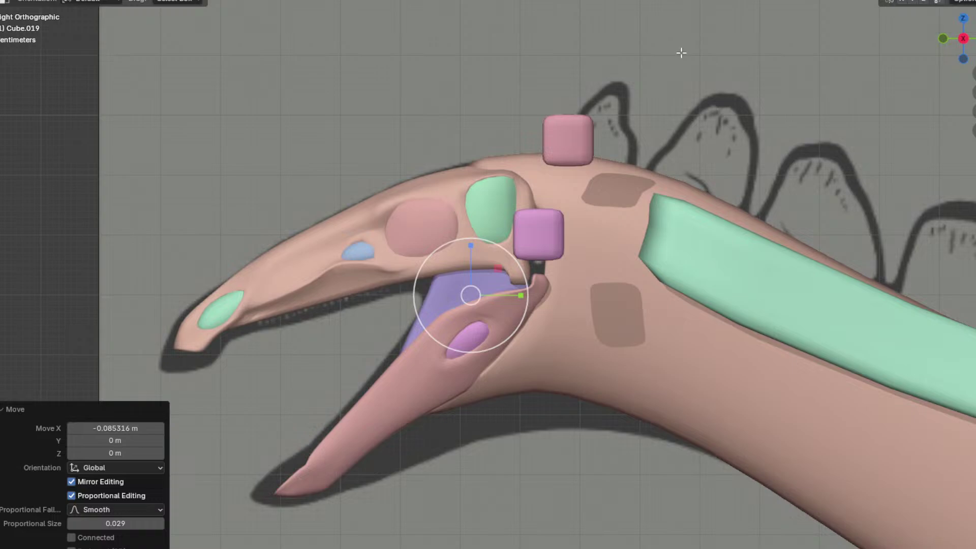
scroll(722, 44, up, 2)
shift+middle_drag(551, 127, 607, 95)
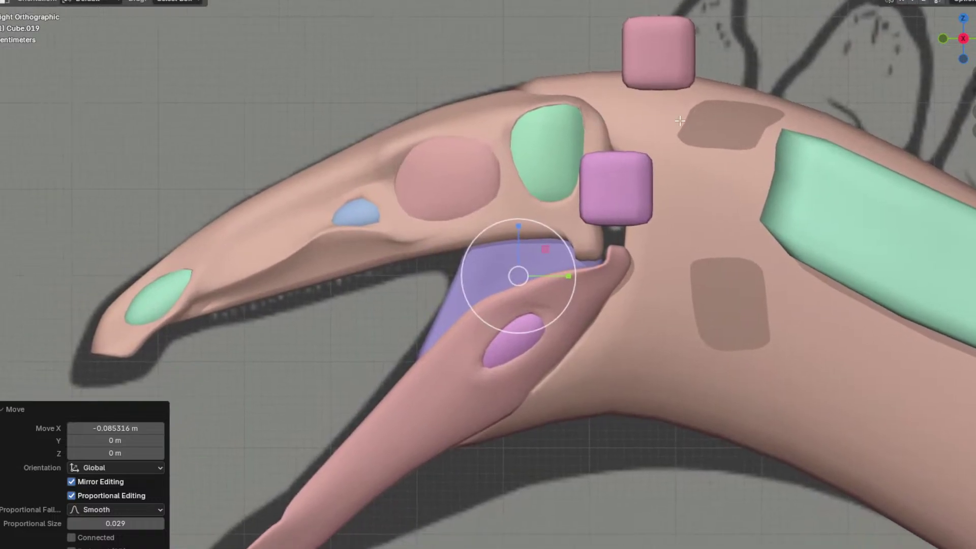
Step: Align the block with the gap between skull and lower jaw by moving and rotating it in wireframe side view
key(shift+z)
shift+middle_drag(568, 180, 632, 160)
scroll(632, 161, up, 2)
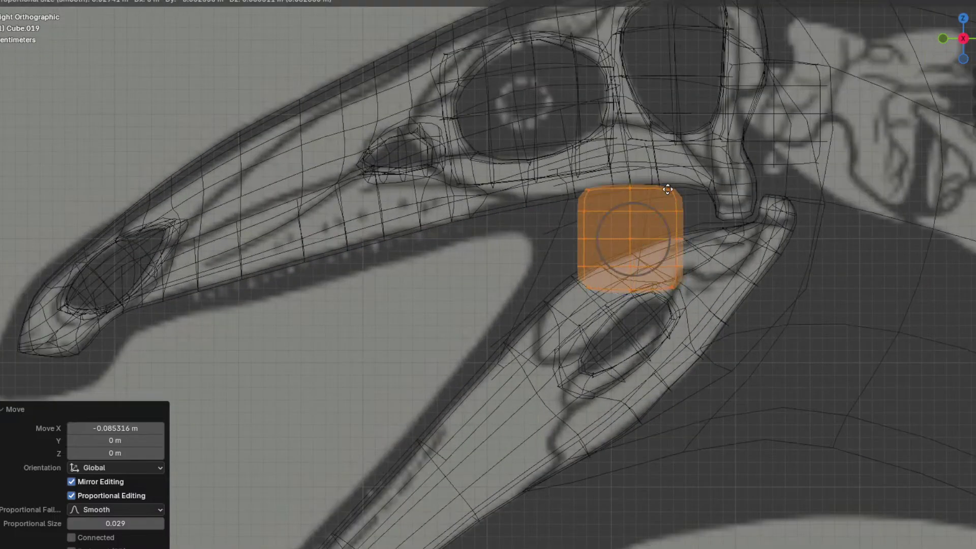
key(g)
click(626, 188)
key(r)
key(g)
click(715, 192)
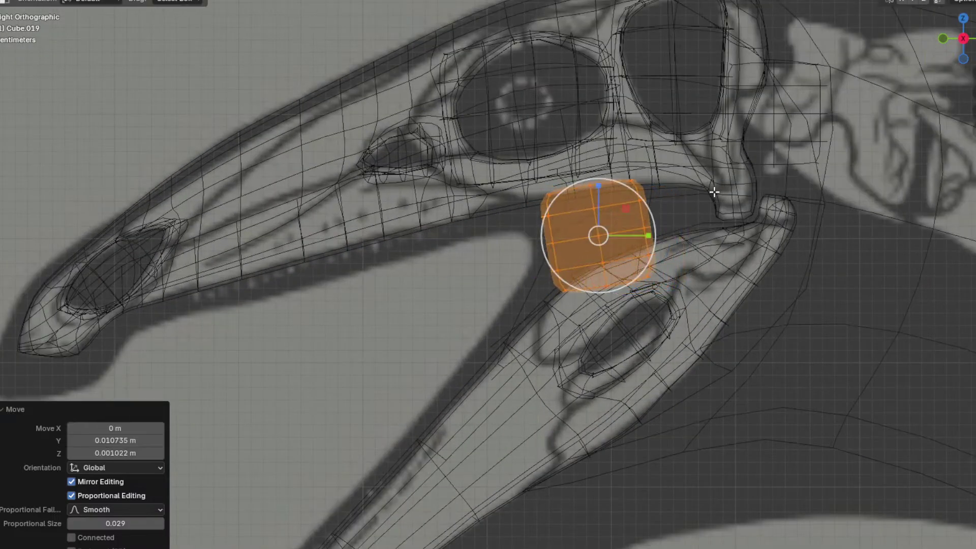
Step: Move the block's front vertices forward to the mouth corner and fit its upper front vertices beneath the skull rim
drag(573, 247, 573, 247)
key(g)
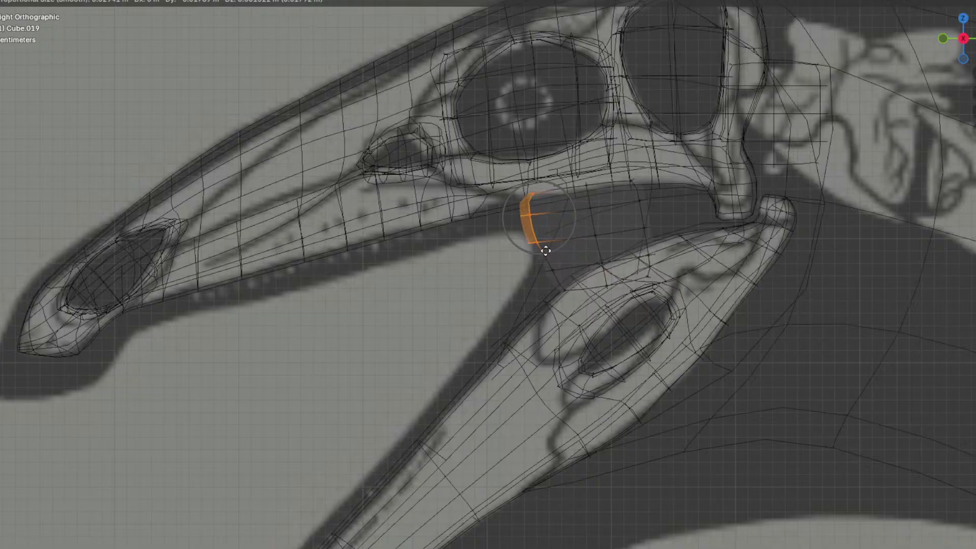
click(544, 251)
click(591, 131)
drag(560, 200, 560, 198)
key(g)
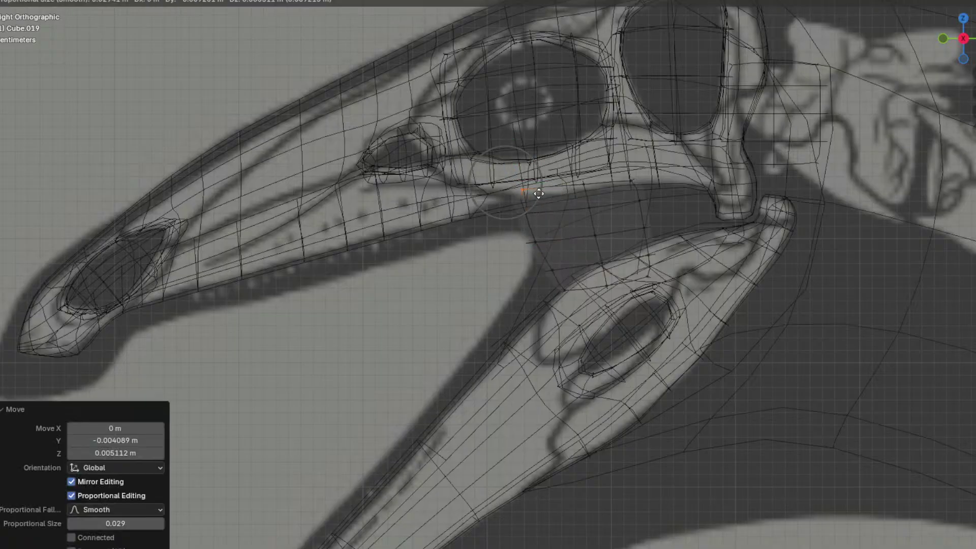
click(531, 194)
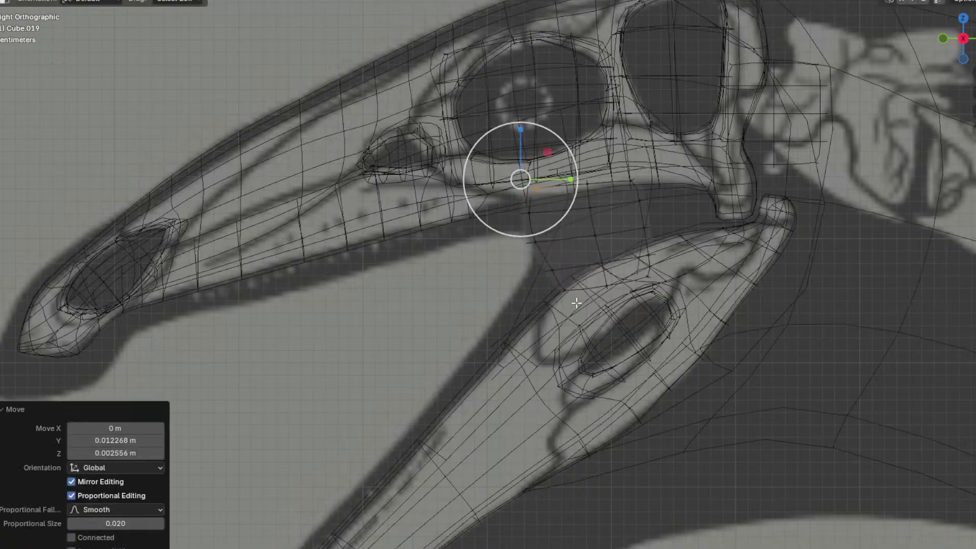
Step: Slide the block's lower front vertex along its edge and move the rear vertices back to the jaw joint
click(577, 303)
key(g)
key(g)
click(602, 299)
drag(629, 310, 687, 175)
key(g)
click(779, 167)
Step: Return to solid shading and move the exposed front vertices of the block at the mouth corner
click(971, 2)
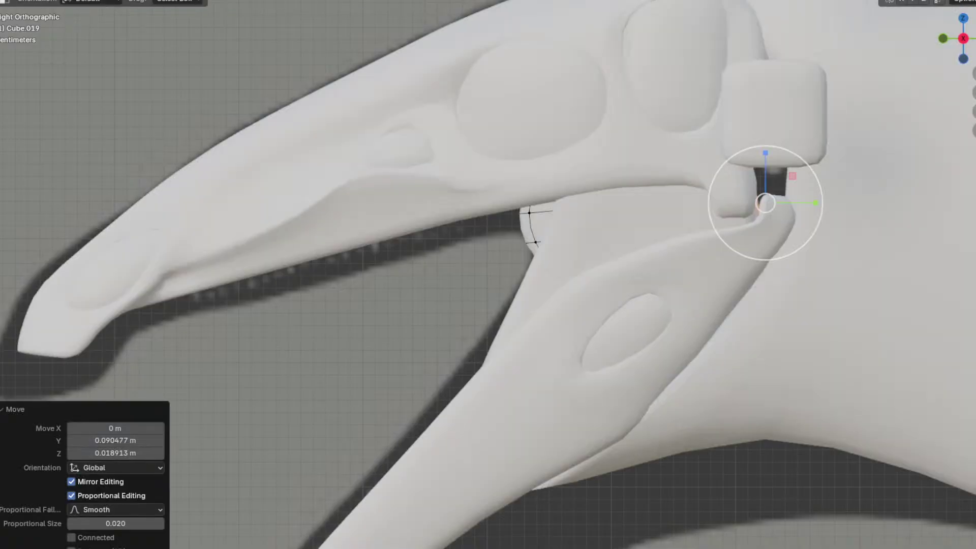
shift+middle_drag(582, 213, 482, 230)
key(g)
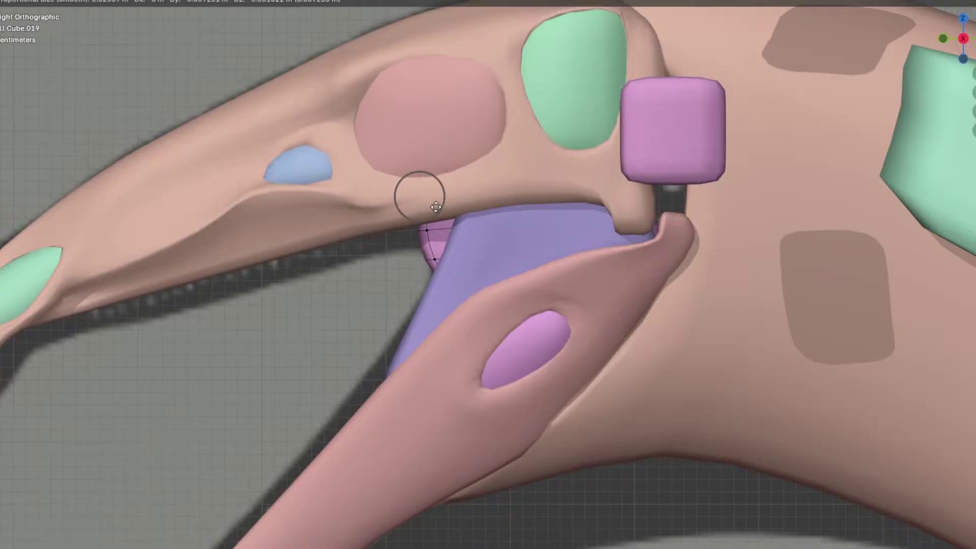
click(423, 213)
Step: Select the whole inner block and widen it along X inside the mouth
key(a)
middle_drag(451, 230, 606, 215)
key(s)
key(x)
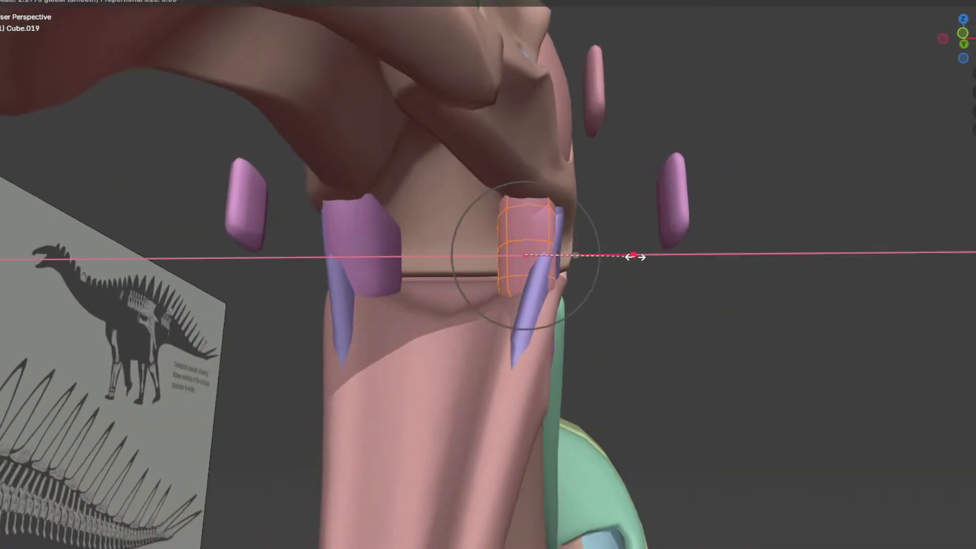
click(632, 257)
Step: Rotate the widened inner block and reposition it between the skull and the lower jaw
key(r)
middle_drag(632, 257, 502, 181)
click(655, 219)
key(g)
click(653, 212)
Step: Move a lower and an upper vertex on the outer side of the inner block along X toward the cheek piece
click(560, 287)
key(g)
key(x)
click(589, 276)
click(561, 223)
key(g)
key(x)
click(585, 209)
Step: Reposition the top vertices of the inner mouth block beneath the skull with proportional editing
ctrl+click(516, 204)
key(g)
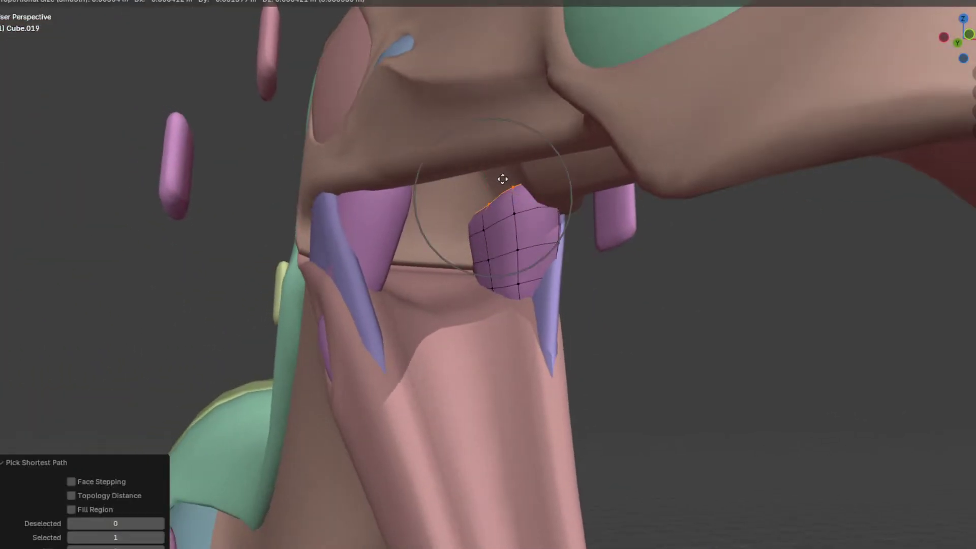
click(505, 115)
middle_drag(506, 116, 539, 223)
key(g)
click(526, 132)
Step: Move an edge loop on the inner mouth block and adjust an upper vertex on its outer side
alt+click(512, 209)
key(g)
key(g)
click(561, 200)
key(g)
key(g)
click(534, 222)
Step: Select the vertical column of vertices on the inner mouth block's inward side and move it along X
key(Tab)
middle_drag(589, 198, 612, 207)
key(Tab)
click(491, 289)
ctrl+click(488, 219)
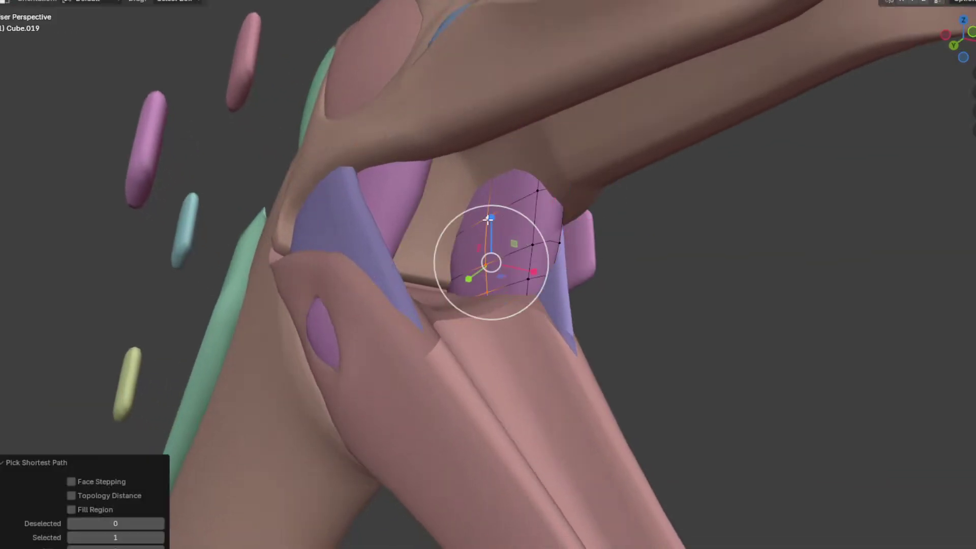
middle_drag(532, 200, 517, 211)
key(g)
key(x)
click(500, 209)
Step: Rotate the selected vertex column of the inner mouth block and shift it along X again
key(r)
click(617, 191)
key(g)
key(x)
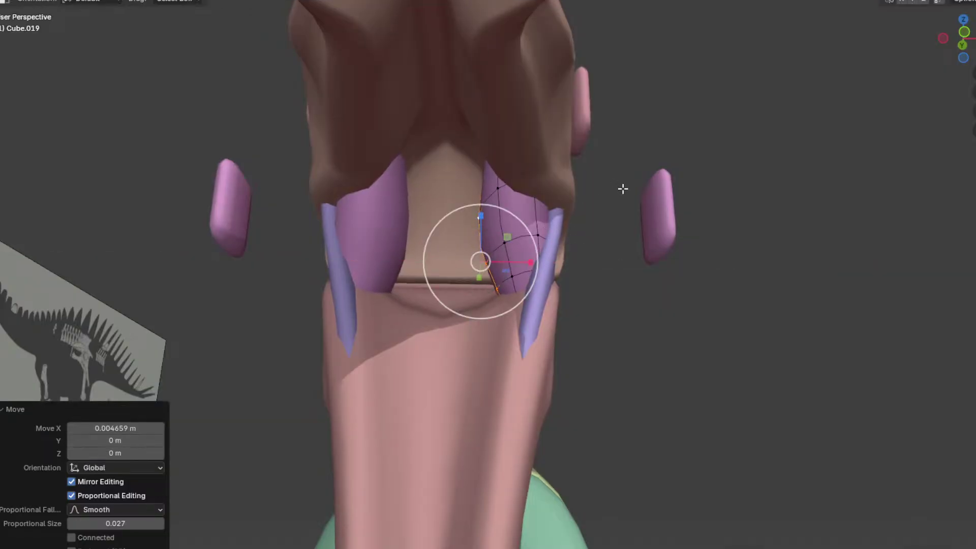
click(621, 188)
Step: Move an upper vertex of the inner mouth block up against the skull and finish editing the block
click(492, 186)
middle_drag(453, 169, 524, 246)
key(g)
right_click(448, 136)
key(g)
click(449, 115)
key(Tab)
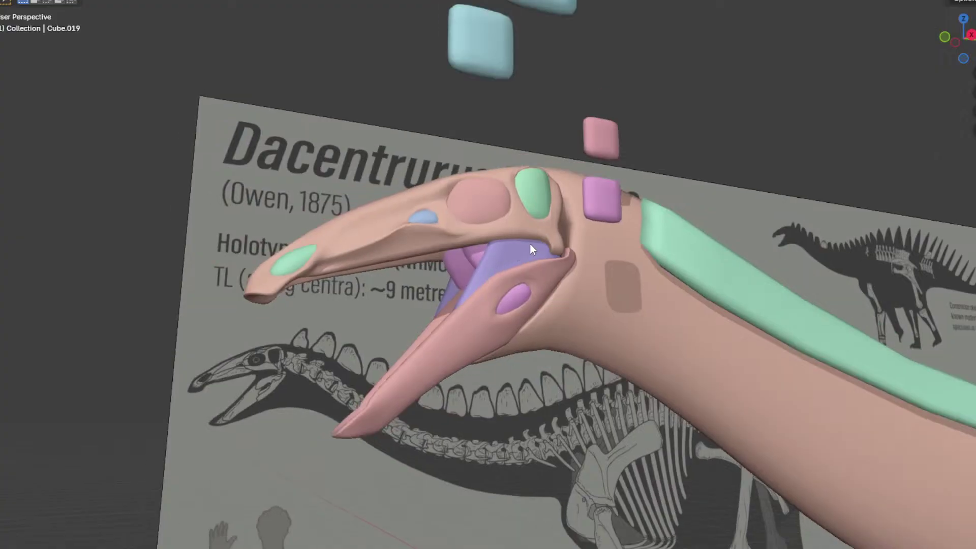
Step: Duplicate the spare block behind the skull in side view, separate the copy above the snout and rotate it 90°
key(KP_3)
click(567, 224)
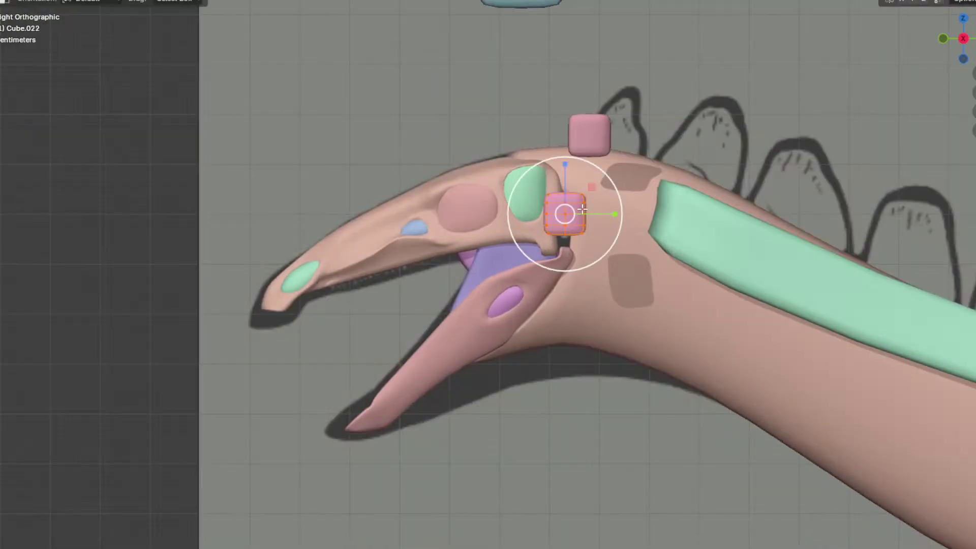
scroll(593, 205, up, 2)
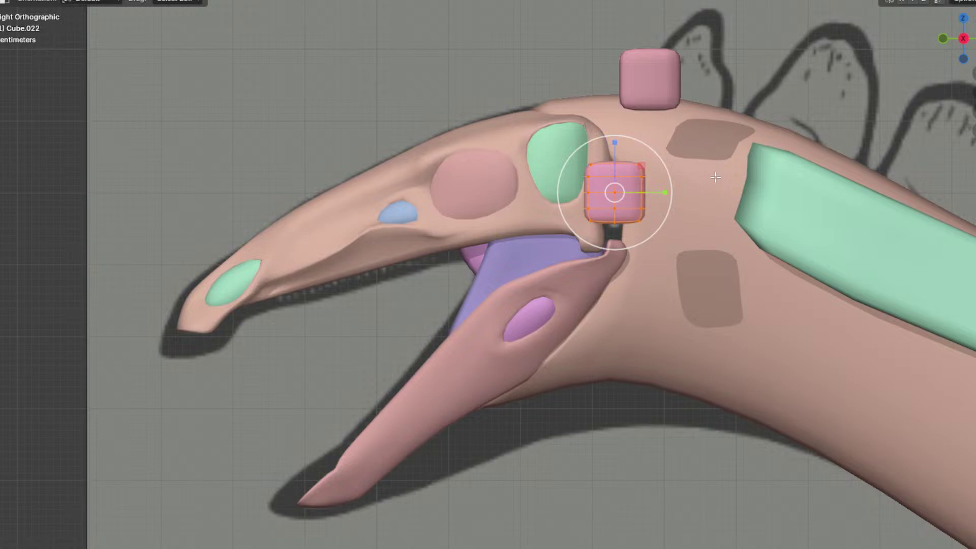
key(shift+d)
click(361, 162)
key(p)
click(359, 161)
key(Tab)
key(a)
key(r)
click(361, 241)
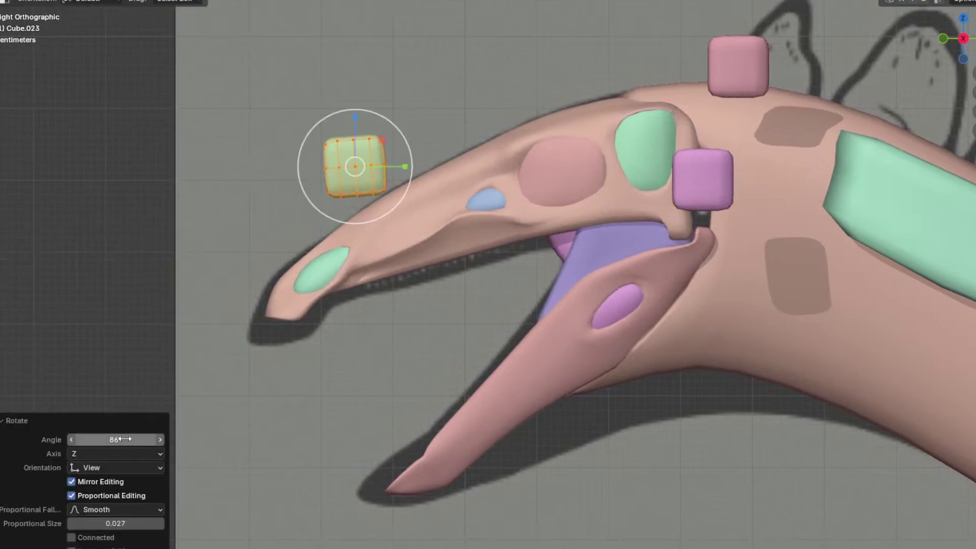
Step: Stretch the new block along Y, flatten it to 0.48 along Z and move it over the upper jaw
key(s)
key(y)
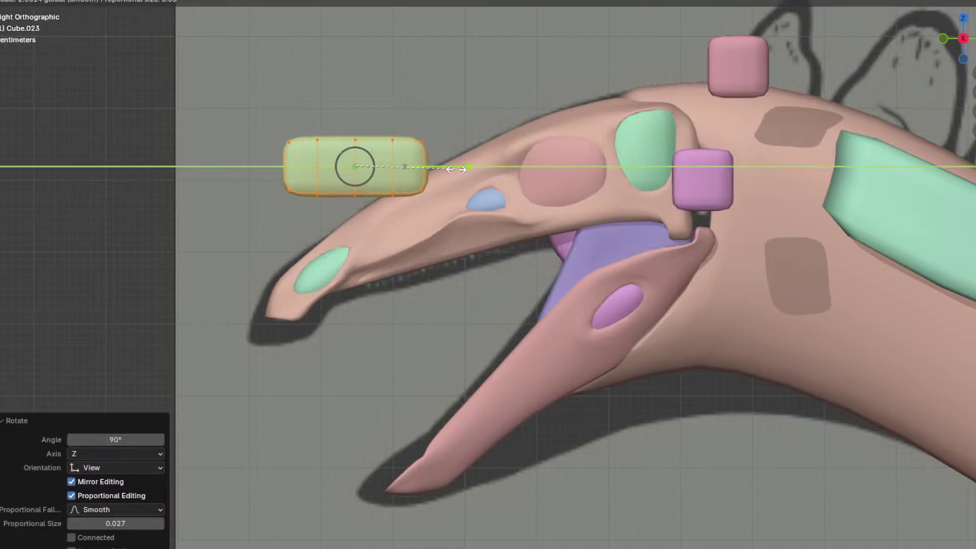
click(522, 163)
drag(355, 117, 355, 142)
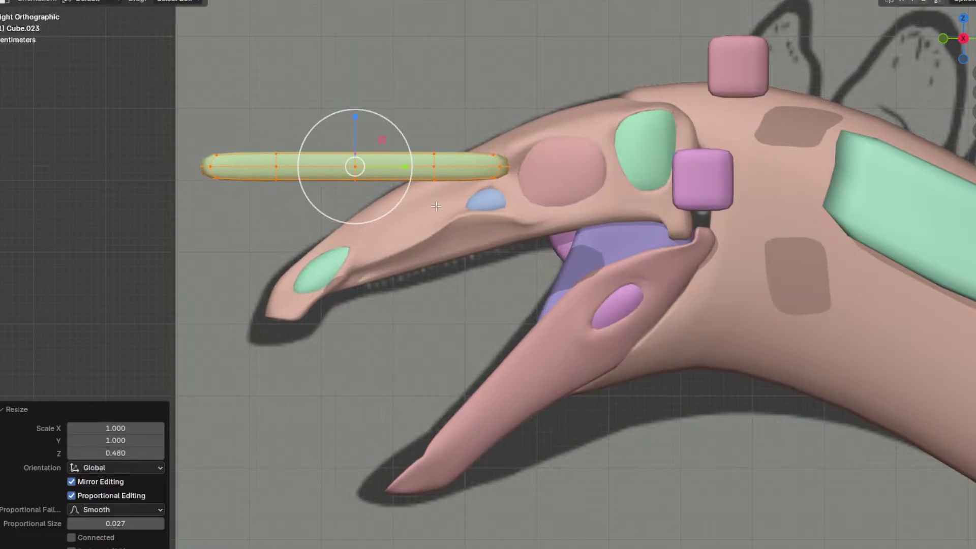
key(g)
click(577, 290)
Step: Add one edge loop near each end of the long strip
key(ctrl+r)
double_click(586, 234)
key(ctrl+r)
double_click(357, 229)
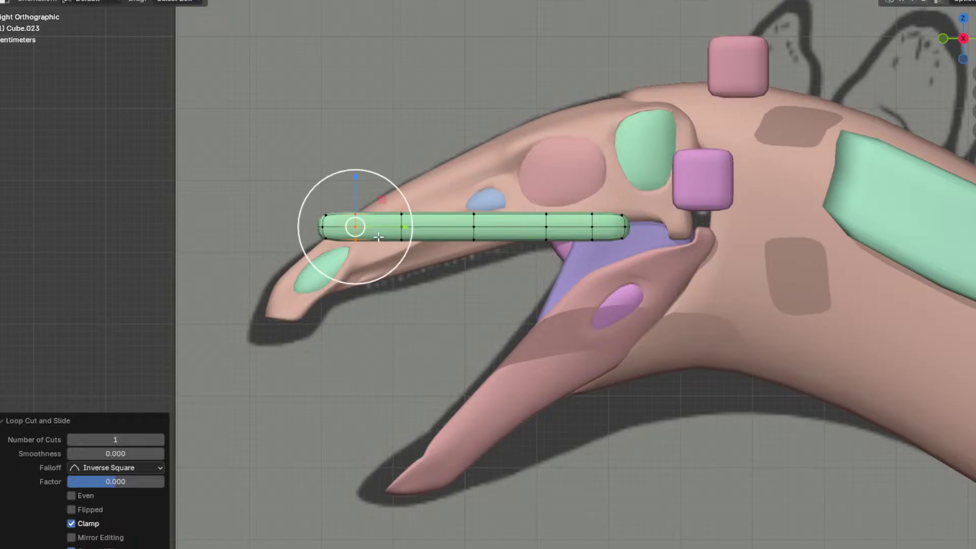
Step: Duplicate the whole strip about 0.25 m down along Z and separate the copy as a spare object
key(a)
key(shift+d)
key(z)
click(581, 374)
key(p)
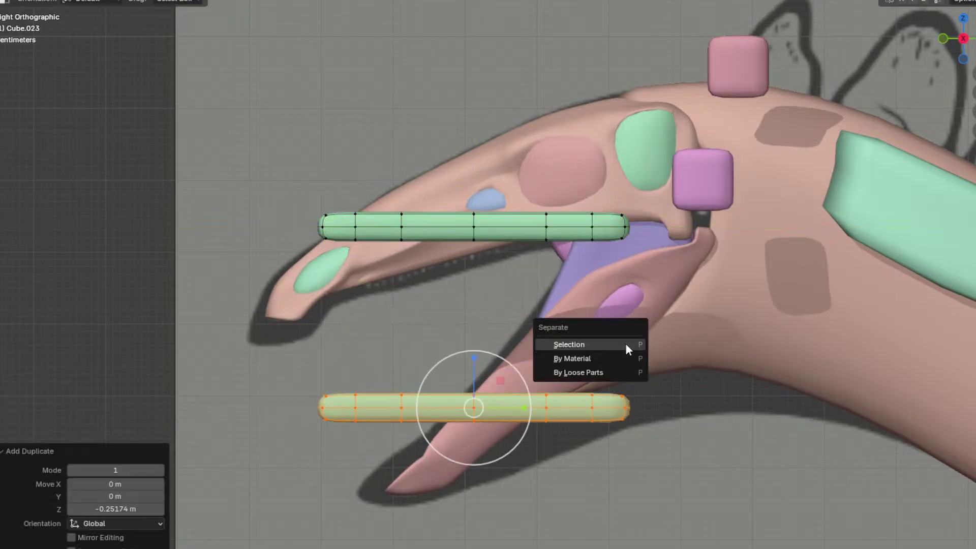
click(624, 343)
key(Tab)
Step: Rotate the upper strip to follow the upper jaw's slope and move it about -0.127 m along X toward the skull
key(Tab)
scroll(543, 239, up, 2)
key(a)
key(r)
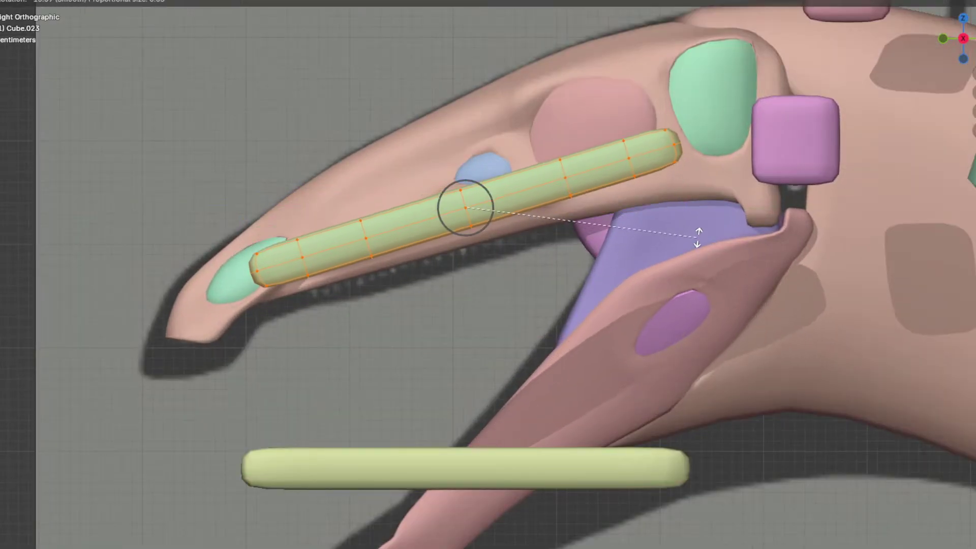
click(697, 234)
shift+middle_drag(556, 199, 724, 165)
key(g)
key(x)
click(565, 181)
middle_drag(567, 181, 574, 293)
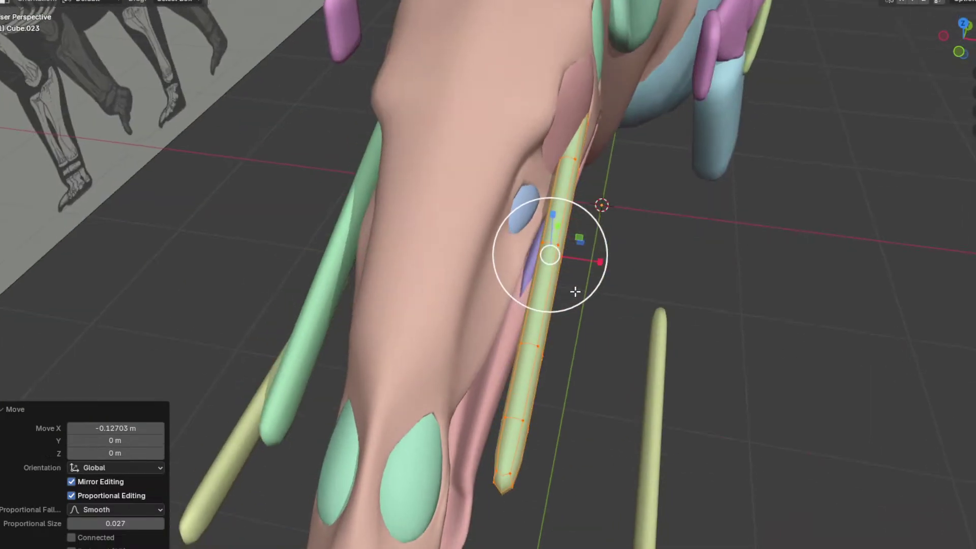
Step: In top view, angle the strip along the snout, scale it to 0.891 along Y and shift it along X
key(KP_7)
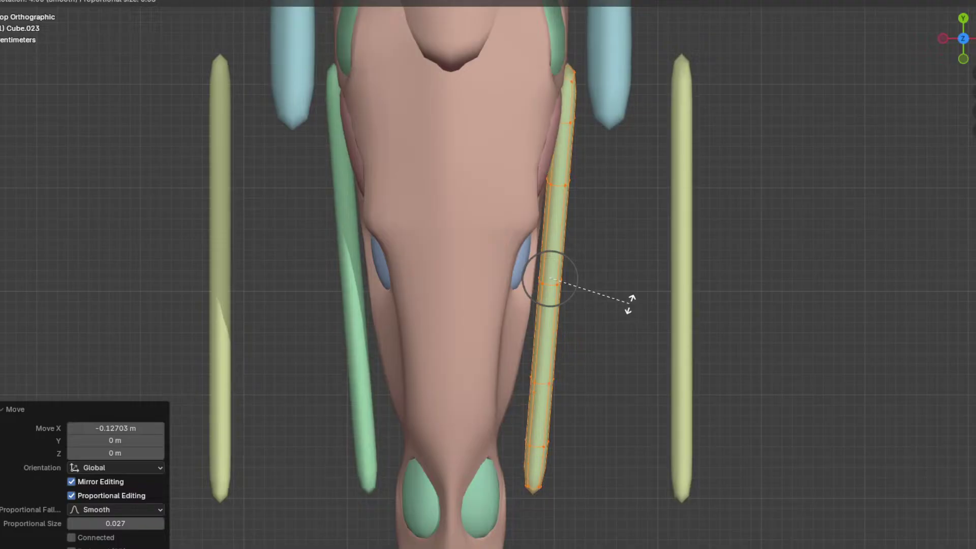
click(573, 247)
drag(548, 234, 550, 241)
key(r)
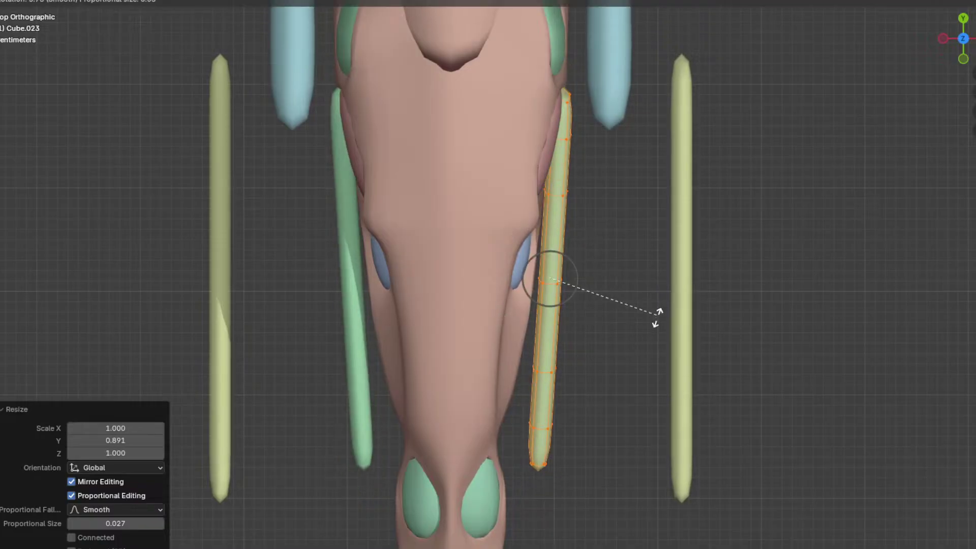
click(654, 334)
key(g)
key(x)
click(640, 325)
Step: Select the rear section of the strip in side view and lower it below the eye opening with a large proportional radius
middle_drag(689, 302, 526, 199)
click(497, 193)
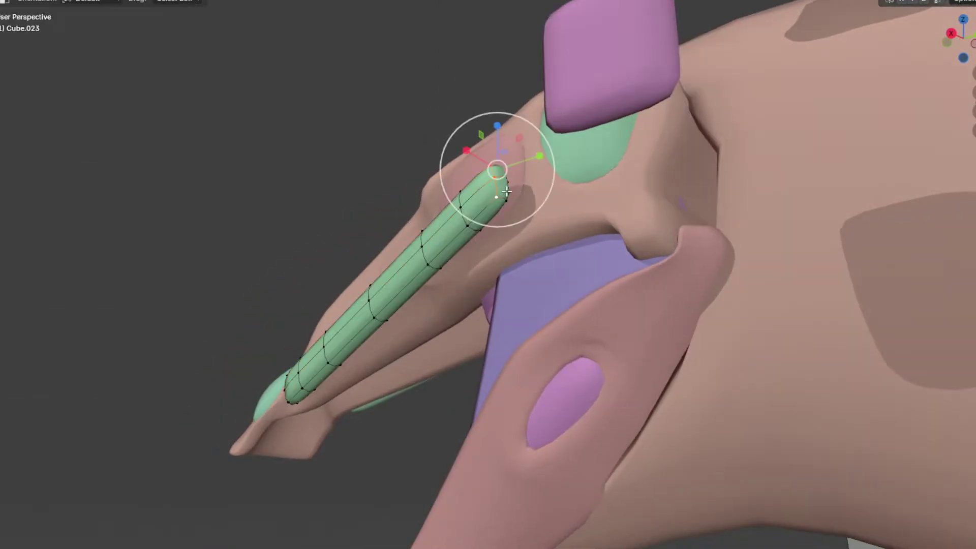
key(KP_3)
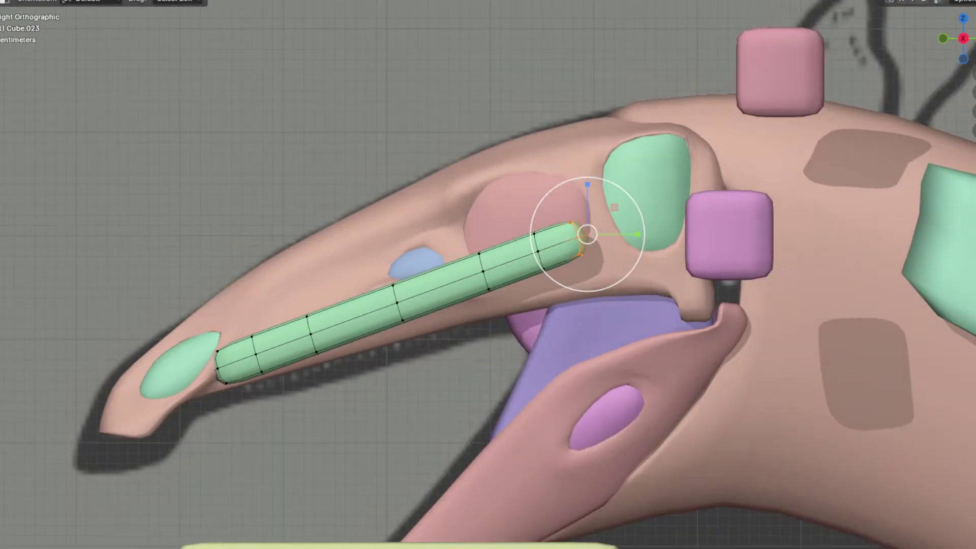
key(shift+z)
key(c)
drag(575, 237, 495, 273)
right_click(494, 273)
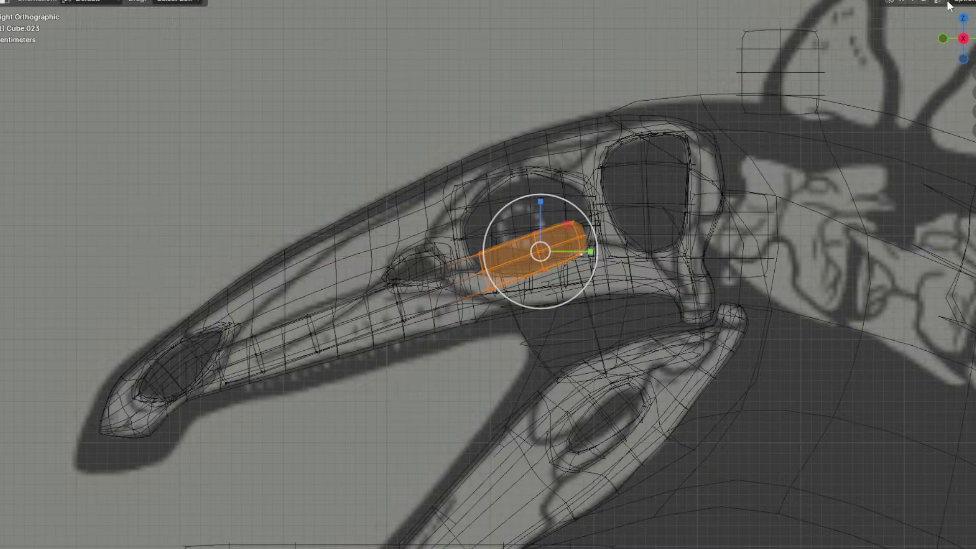
key(shift+z)
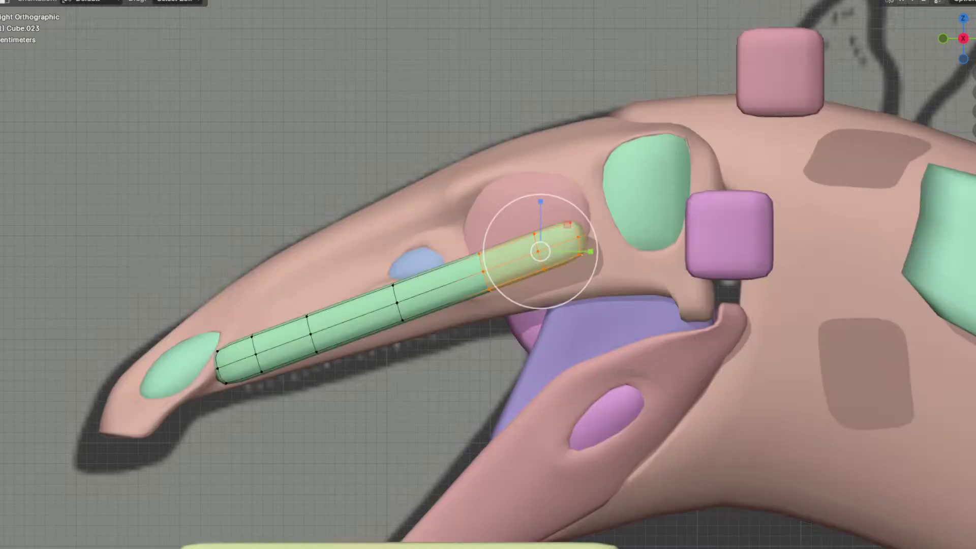
key(shift+z)
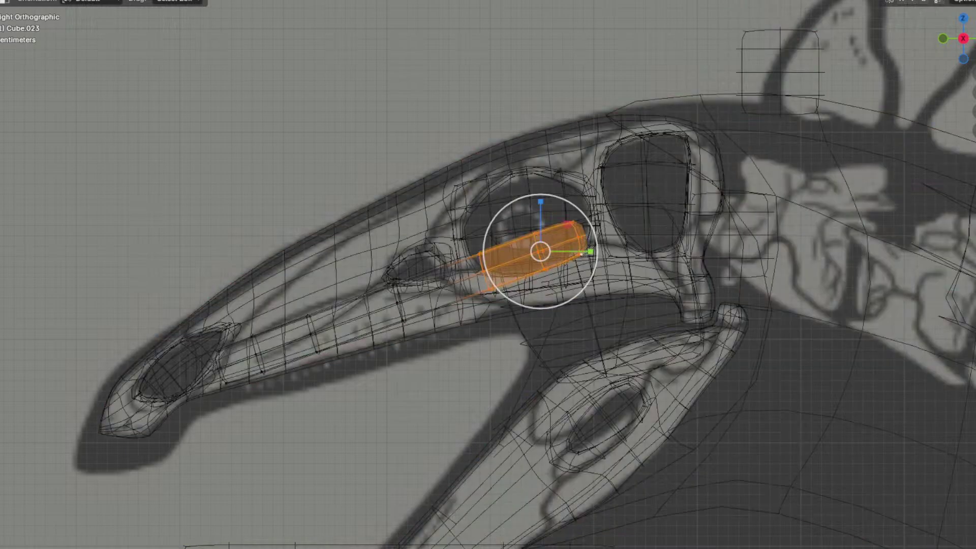
key(shift+z)
key(g)
scroll(633, 237, down, 15)
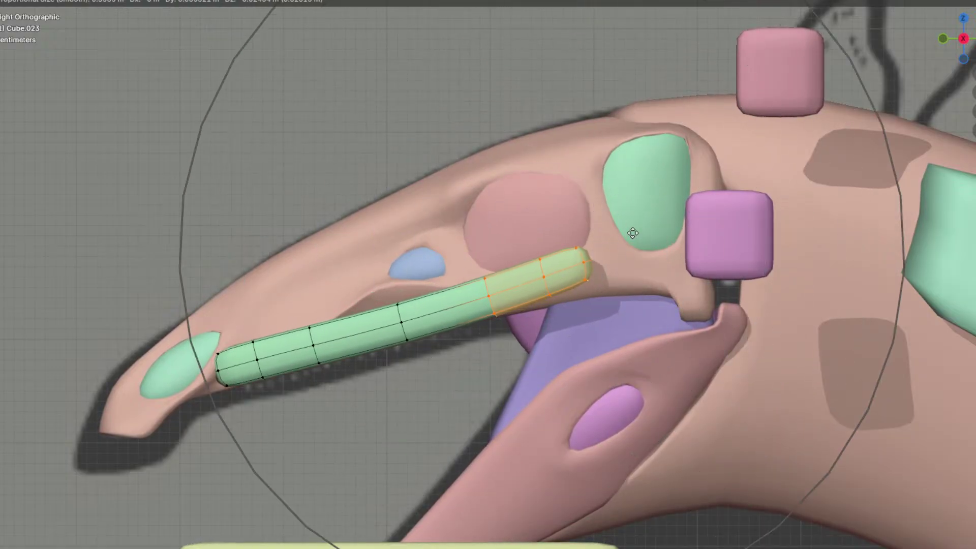
click(633, 233)
Step: Rotate the strip's rear section 9.75° and reposition it along the upper jaw's lower edge
key(r)
click(654, 268)
key(g)
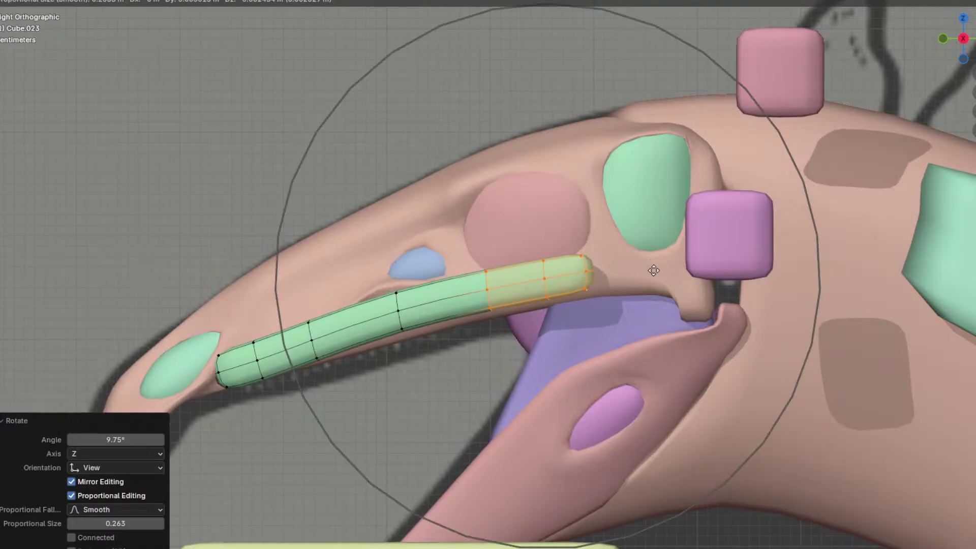
click(658, 280)
Step: Move the strip's rear section along X with a reduced proportional radius
middle_drag(658, 280, 727, 263)
key(g)
key(x)
scroll(677, 137, up, 2)
click(707, 147)
Step: From below, rotate the selected part of the strip and shift it along X to follow the jaw
key(ctrl+KP_7)
key(r)
click(731, 347)
key(g)
key(x)
click(725, 351)
Step: Select a vertex on the strip and move it to fit the side of the snout using proportional editing
middle_drag(726, 351, 516, 306)
click(390, 299)
middle_drag(402, 304, 479, 218)
key(g)
scroll(417, 225, down, 3)
click(373, 236)
Step: Move two more parts of the strip's mesh to shape it against the upper jaw
middle_drag(374, 235, 449, 276)
click(572, 264)
click(505, 270)
key(g)
click(488, 218)
click(549, 244)
click(568, 266)
key(g)
click(434, 276)
key(Tab)
Step: Reposition another vertex of the strip from a new angle and adjust it along X beside the snout
middle_drag(529, 278, 551, 210)
key(Tab)
click(697, 222)
middle_drag(592, 257, 554, 284)
key(g)
click(632, 220)
key(Tab)
key(Tab)
key(g)
key(x)
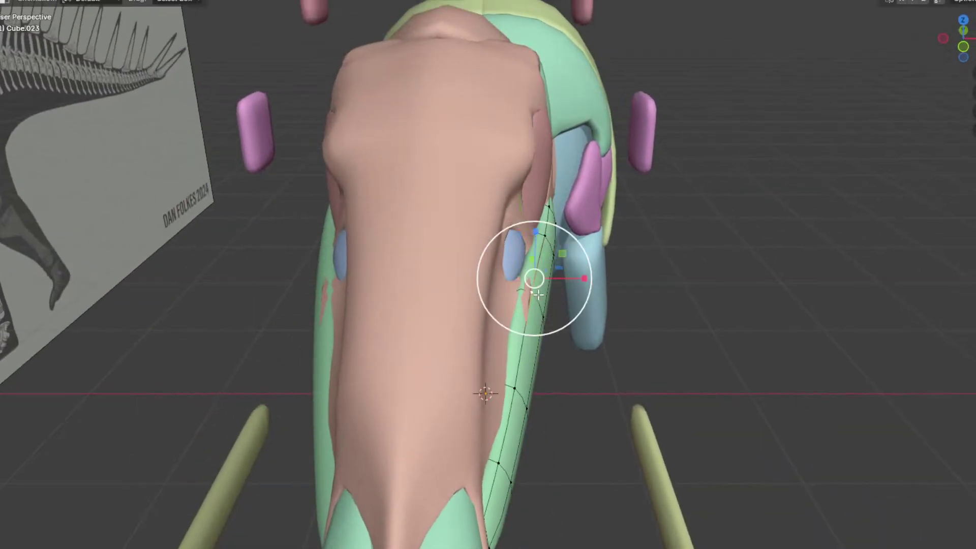
click(567, 298)
Step: Move several vertices of the green strip with proportional editing to fit it along the side of the snout
middle_drag(568, 297, 541, 253)
click(479, 229)
key(Tab)
key(Tab)
key(g)
click(411, 236)
key(g)
click(551, 255)
click(530, 224)
key(g)
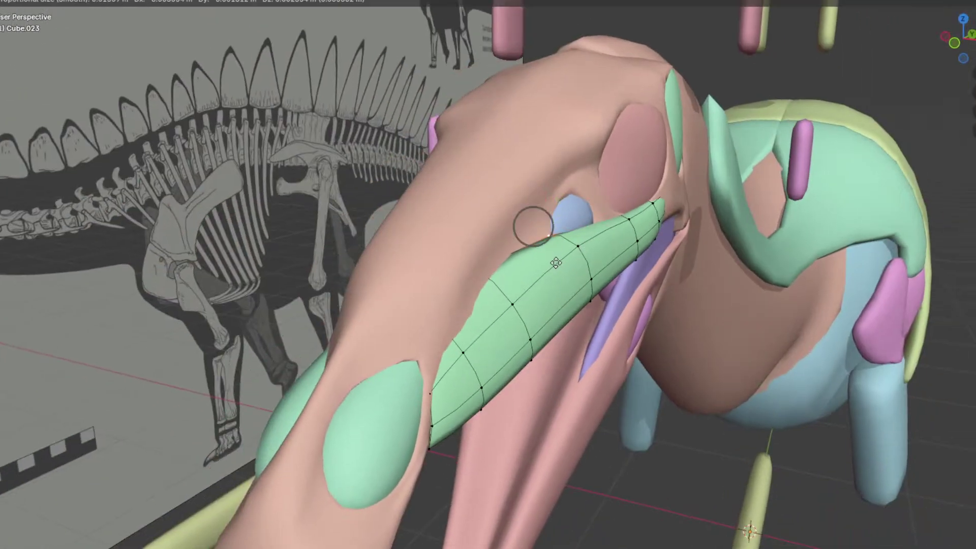
click(540, 264)
key(Tab)
Step: Examine the fit of the green upper-jaw strips from both sides of the head
middle_drag(614, 310, 596, 263)
scroll(596, 264, down, 4)
click(548, 164)
middle_drag(548, 164, 821, 222)
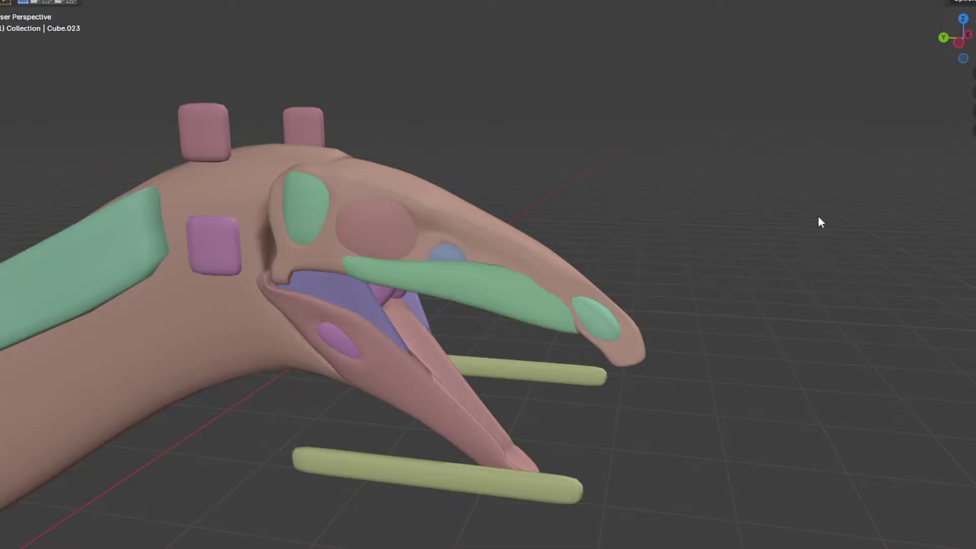
middle_drag(724, 371, 461, 311)
middle_drag(639, 246, 636, 266)
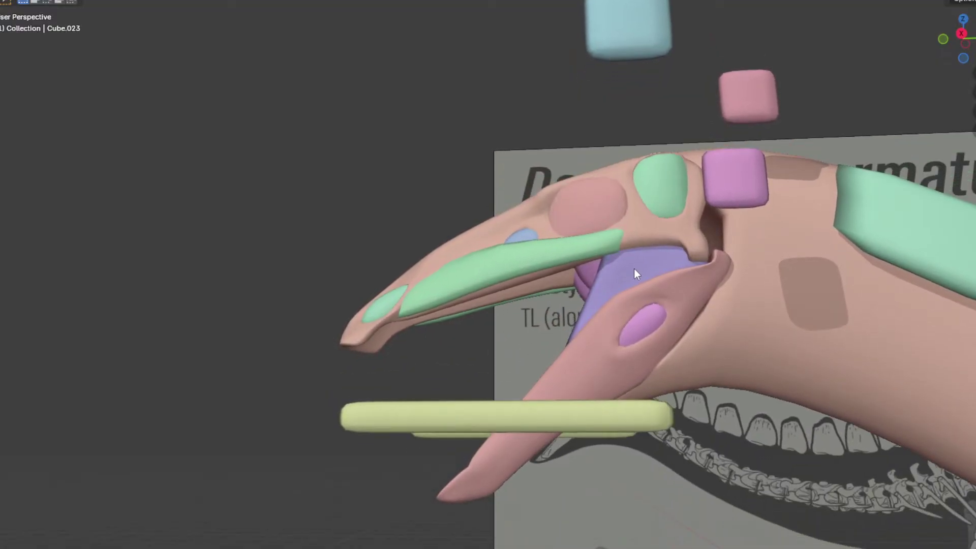
key(KP_3)
scroll(627, 305, up, 2)
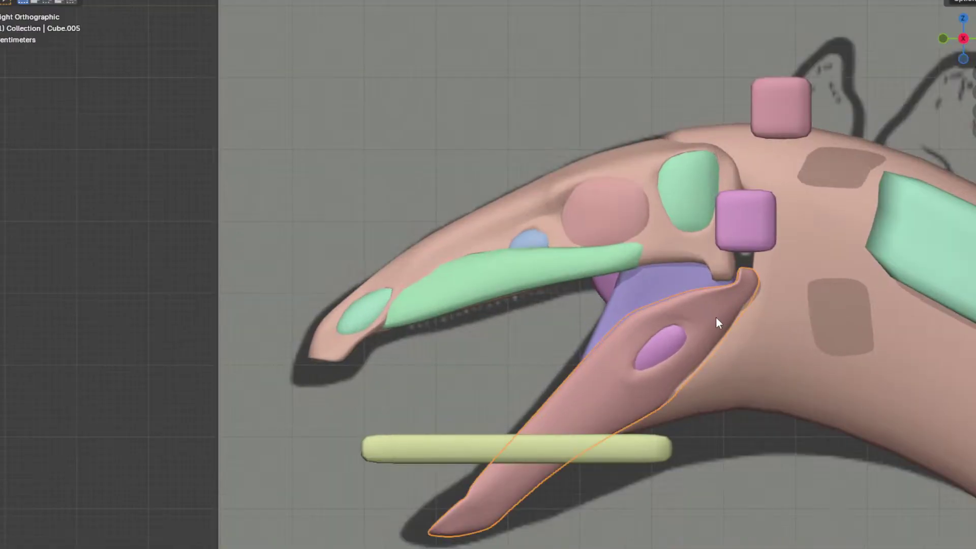
Step: Set the pivot to Active Element and rotate the entire lower jaw mesh upward about its hinge vertex
shift+middle_drag(714, 319, 690, 286)
key(Tab)
click(705, 251)
key(a)
key(r)
right_click(655, 378)
click(530, 0)
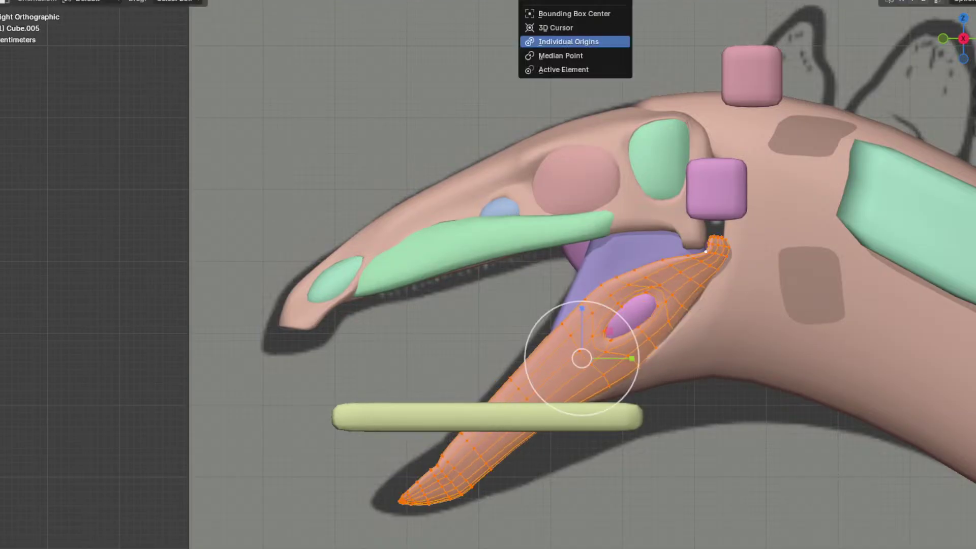
click(562, 69)
key(r)
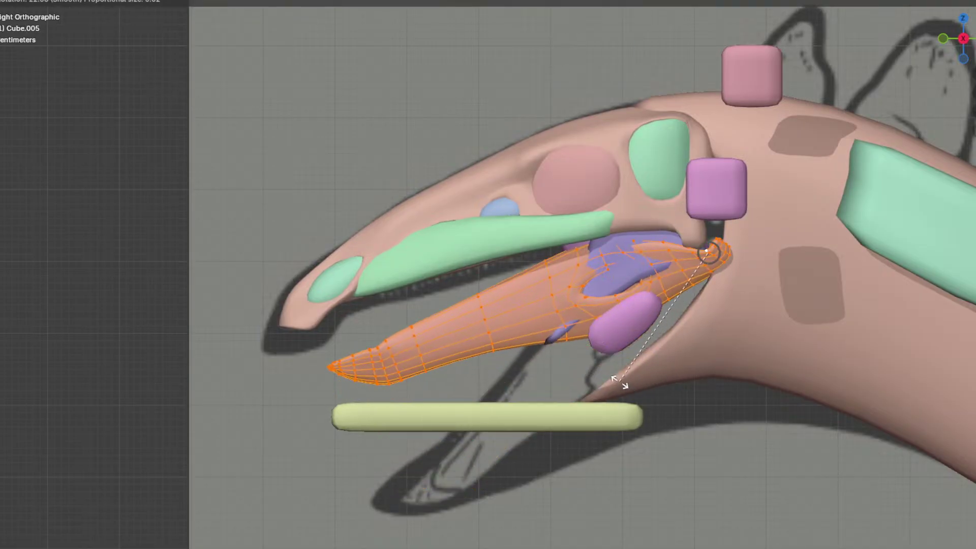
click(600, 377)
key(Tab)
Step: Move the mesh of the yellow bar slightly upward beneath the jaws
click(565, 403)
key(Tab)
scroll(661, 432, up, 2)
key(g)
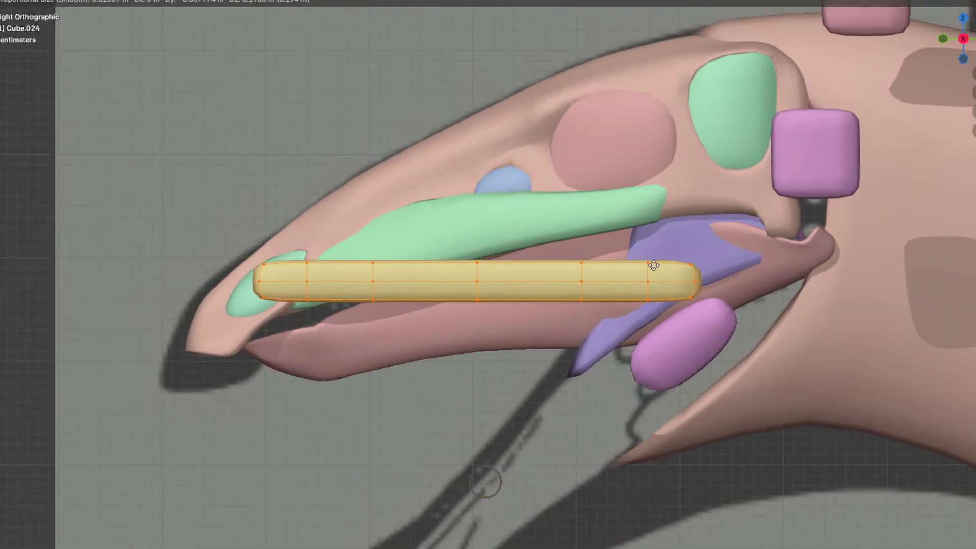
click(649, 419)
Step: Isolate the green strip for editing and adjust the middle vertex of its lower edge with proportional editing
key(Tab)
shift+drag(474, 257, 467, 254)
key(Tab)
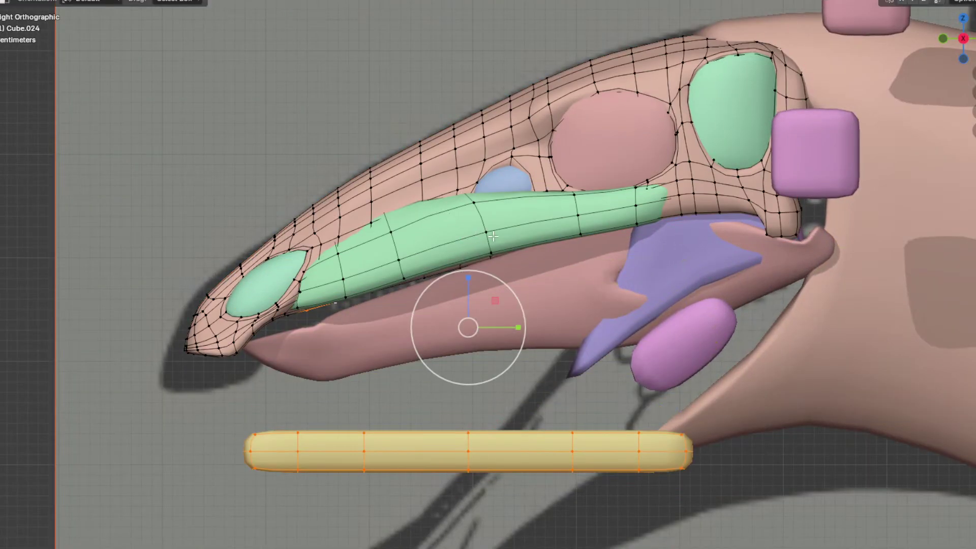
click(492, 250)
scroll(522, 273, up, 3)
key(Tab)
click(515, 223)
key(Tab)
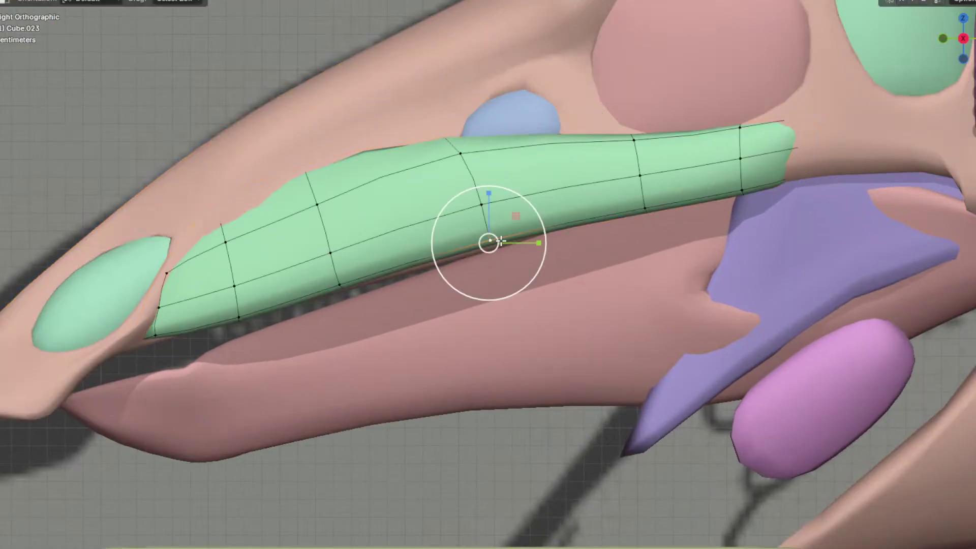
key(g)
click(526, 269)
Step: Adjust a front vertex and a rear vertex on the lower edge of the green strip
click(342, 286)
key(g)
click(469, 285)
click(480, 247)
key(Tab)
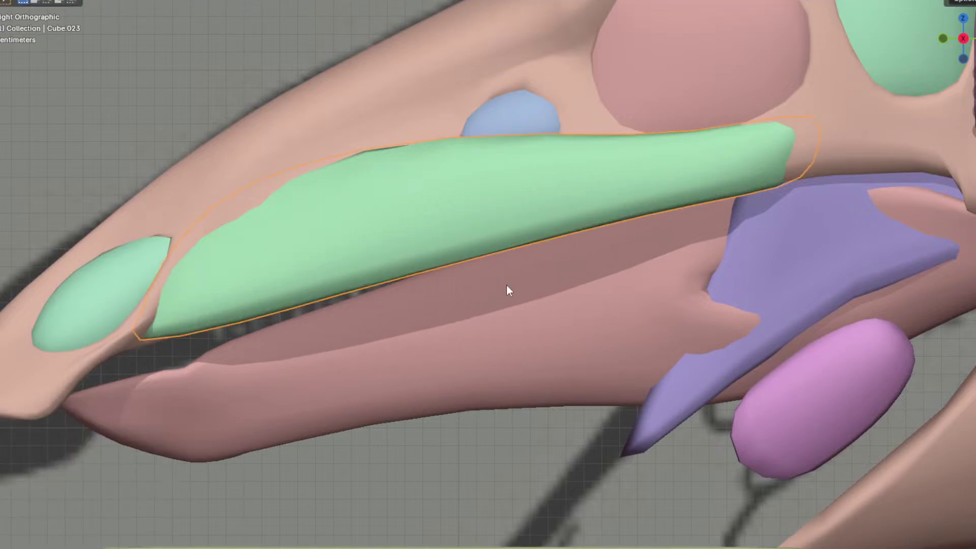
scroll(508, 287, down, 4)
key(Tab)
scroll(608, 227, up, 1)
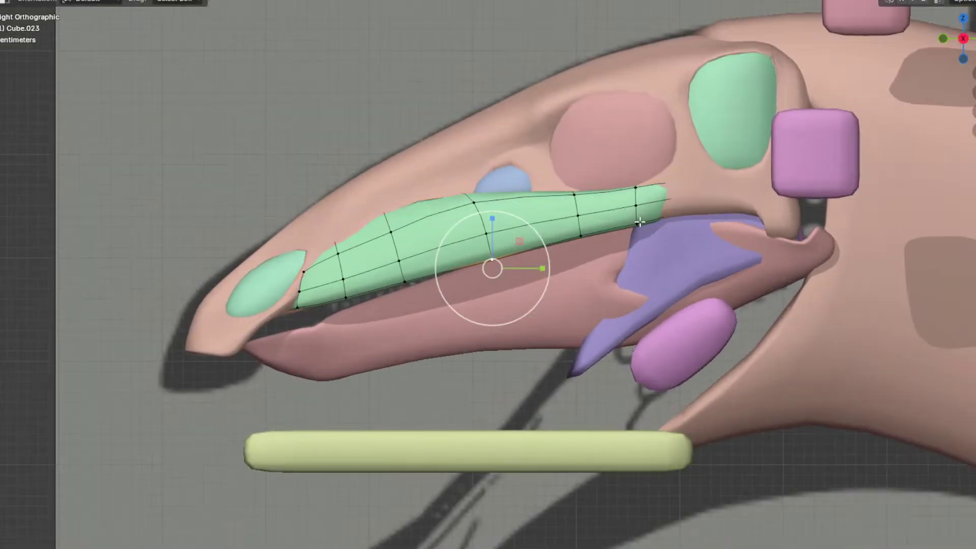
click(636, 223)
key(g)
click(686, 235)
key(Tab)
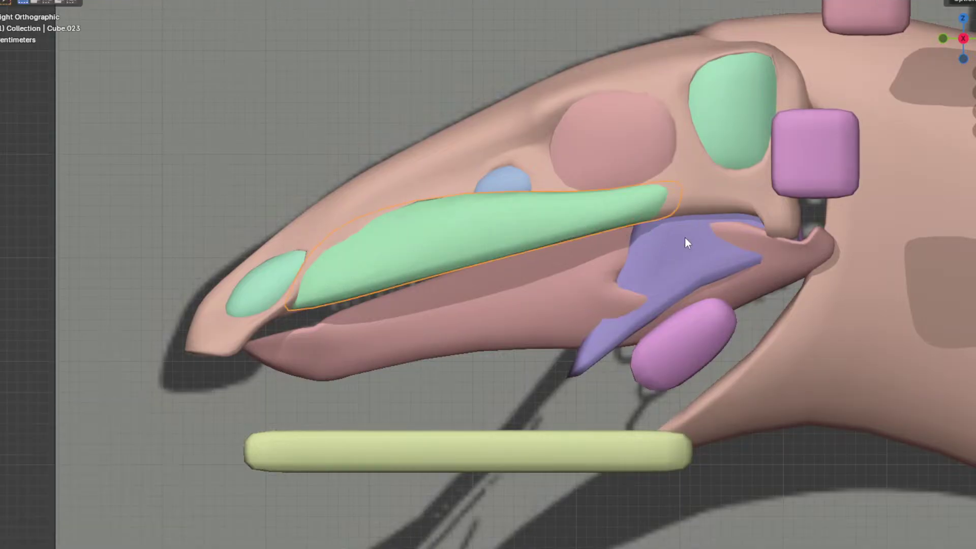
Step: Move the yellow bar's mesh up between the jaws and scale it by 0.771 along Y
click(573, 454)
key(Tab)
key(g)
click(597, 311)
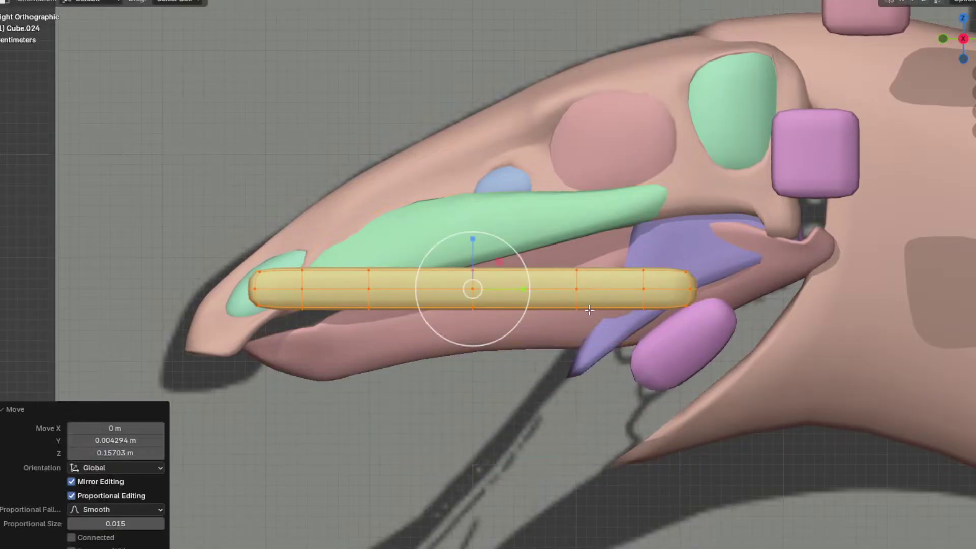
key(s)
key(y)
click(501, 286)
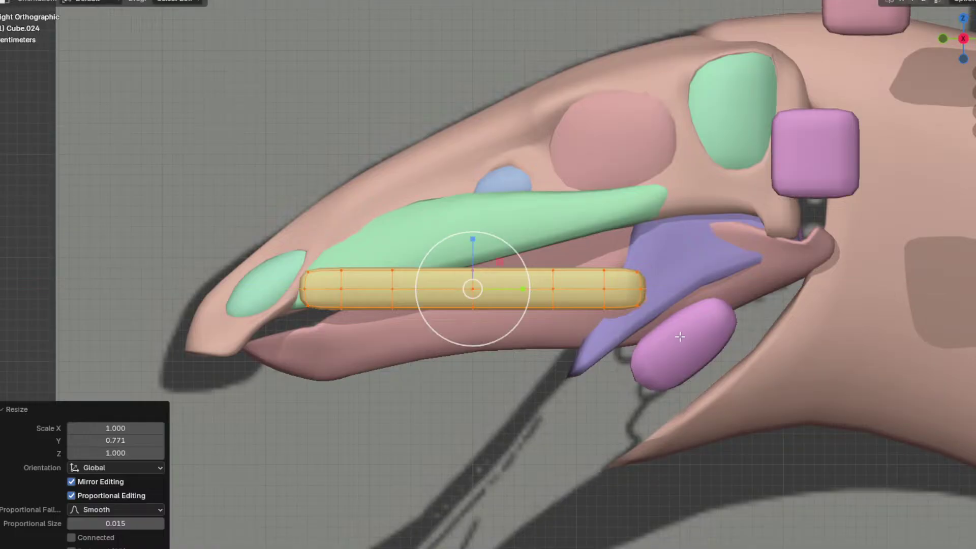
Step: Rotate the yellow bar to match the slope of the mouth and position it under the green strip
key(r)
click(694, 281)
key(g)
click(708, 273)
Step: Move the yellow bar -0.13028 m along X to bring it against the side of the head
shift+middle_drag(708, 273, 714, 288)
middle_drag(519, 298, 648, 277)
key(g)
key(x)
click(669, 319)
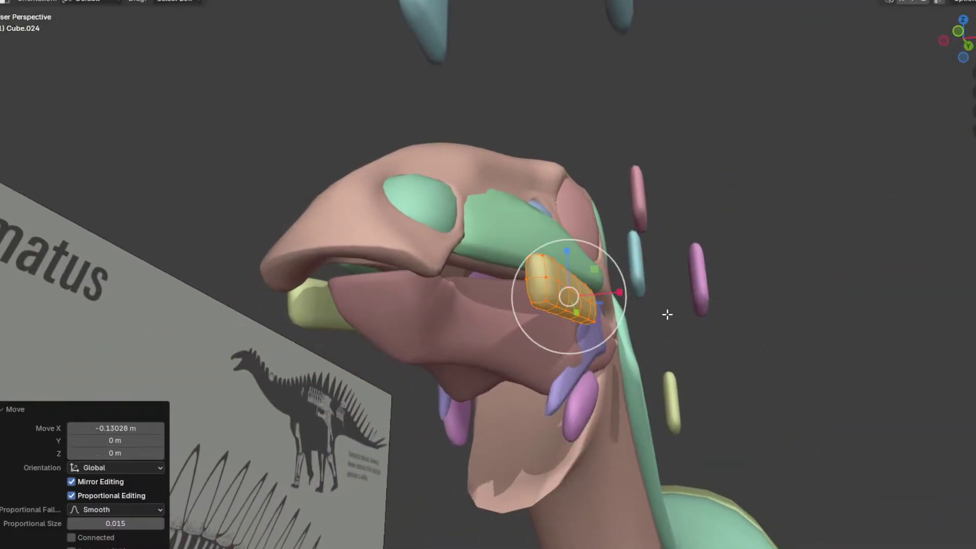
Step: In top view, rotate the yellow bar to follow the snout's taper and shift it inward along X
middle_drag(669, 318, 656, 364)
key(KP_7)
key(r)
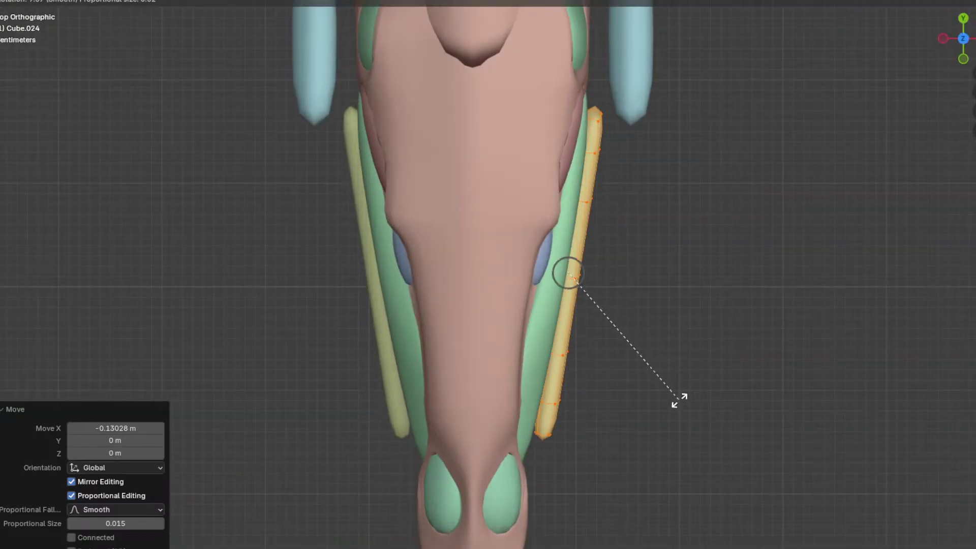
click(683, 399)
key(g)
key(x)
click(665, 396)
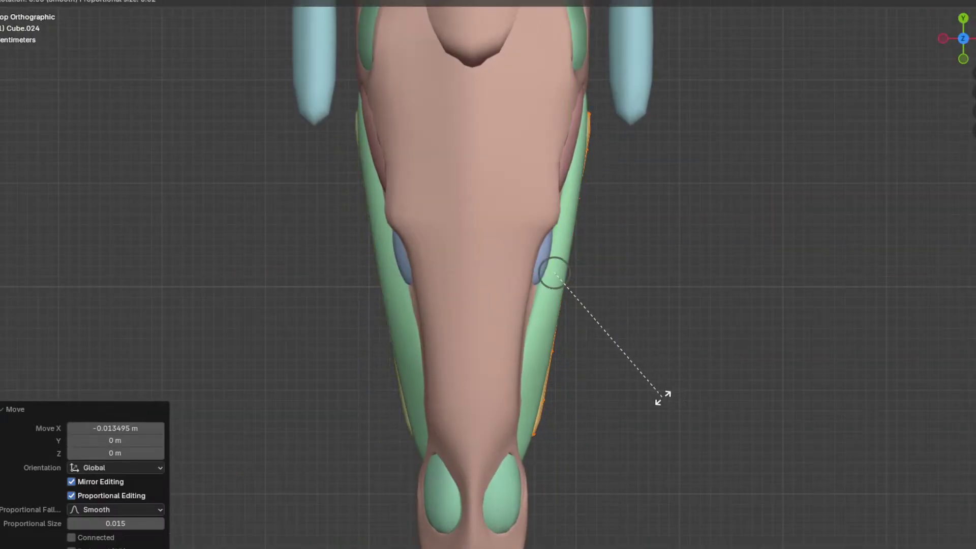
click(664, 398)
key(g)
key(x)
click(660, 397)
Step: From below, select a run of vertices on the yellow bar and move it to fit along the jaw
middle_drag(661, 398, 523, 264)
click(480, 205)
ctrl+click(487, 280)
middle_drag(460, 325, 496, 244)
key(g)
click(700, 172)
scroll(582, 199, down, 2)
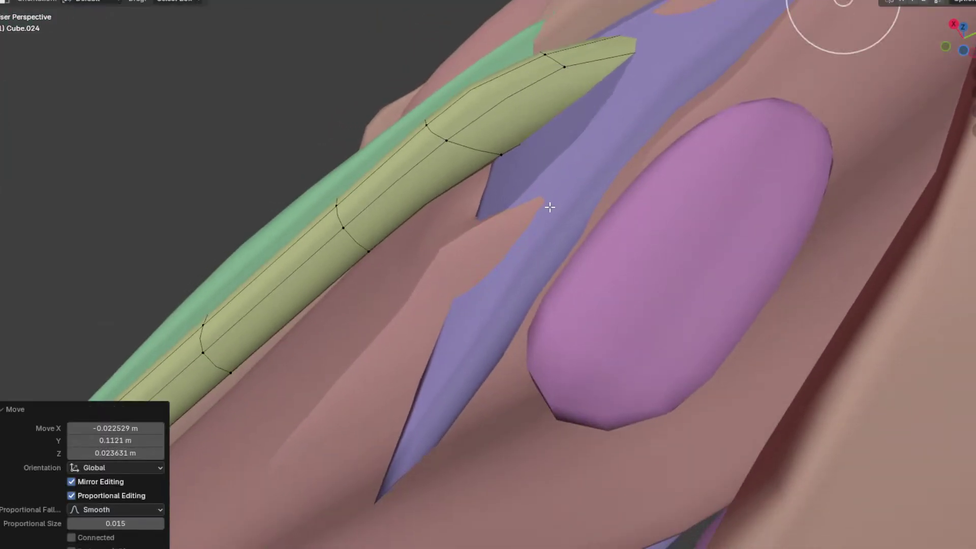
middle_drag(582, 198, 490, 241)
alt+click(537, 186)
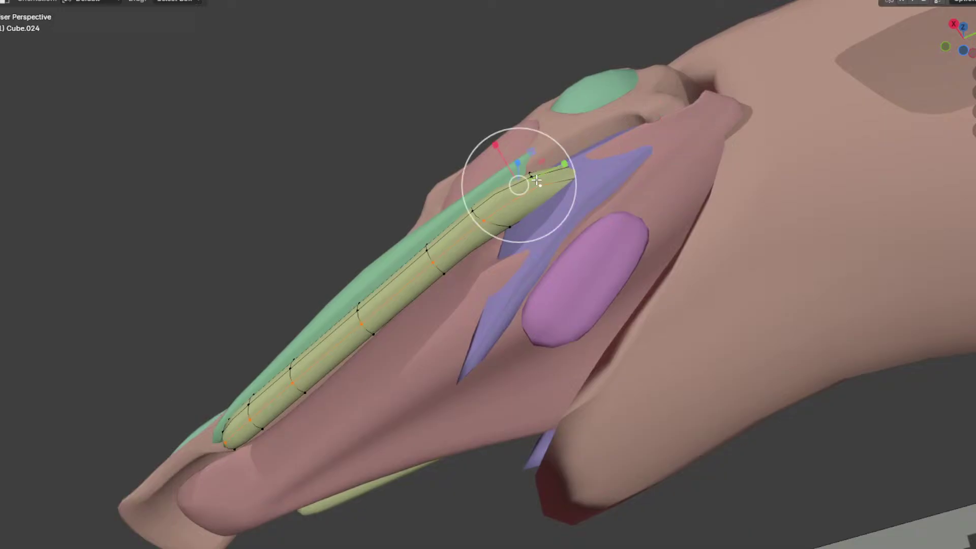
click(569, 204)
Step: Move the vertex at the front end of the yellow bar inward toward the lower jaw
scroll(569, 203, down, 3)
middle_drag(570, 203, 448, 254)
click(481, 307)
key(g)
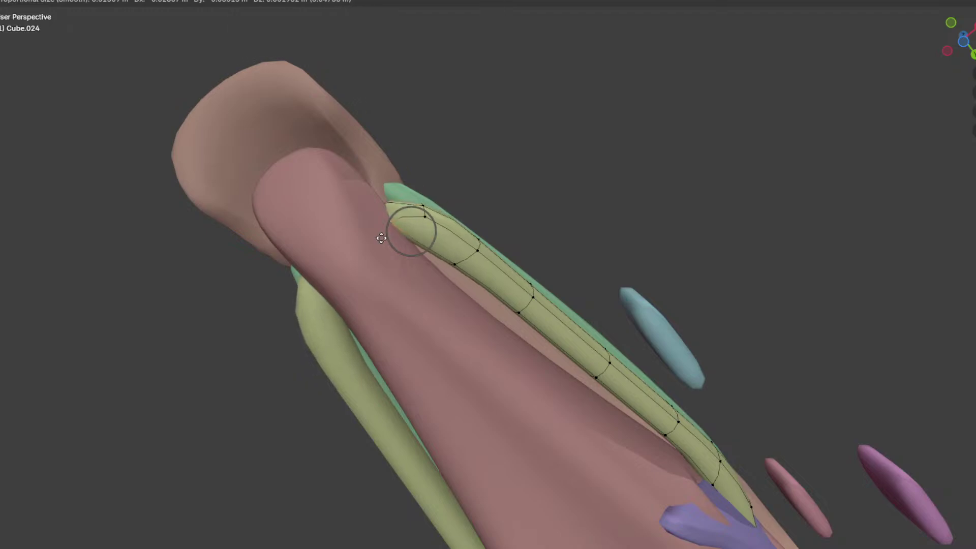
click(314, 209)
Step: Select the run of vertices along the yellow bar and move it to broaden the bar over the lower jaw
middle_drag(314, 209, 312, 284)
ctrl+click(722, 443)
middle_drag(721, 443, 524, 377)
key(g)
click(553, 376)
Step: Select a lengthwise edge loop on the yellow bar and slide it to even out the surface
alt+click(524, 342)
key(g)
key(g)
click(545, 359)
key(g)
key(g)
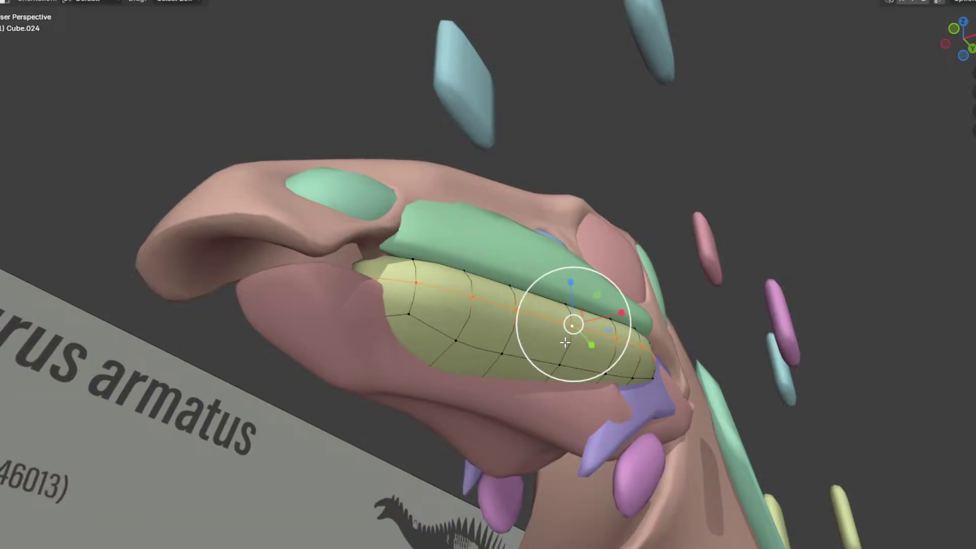
click(560, 350)
Step: In side view, move and slide the front-end vertices of the yellow bar to round its tip
middle_drag(559, 351, 542, 371)
alt+click(330, 312)
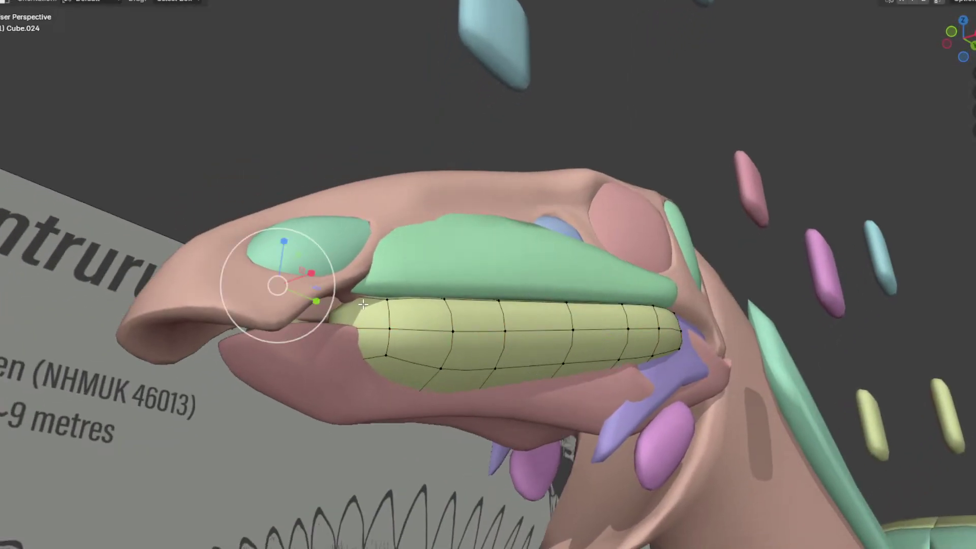
middle_drag(374, 316, 338, 322)
key(KP_3)
key(g)
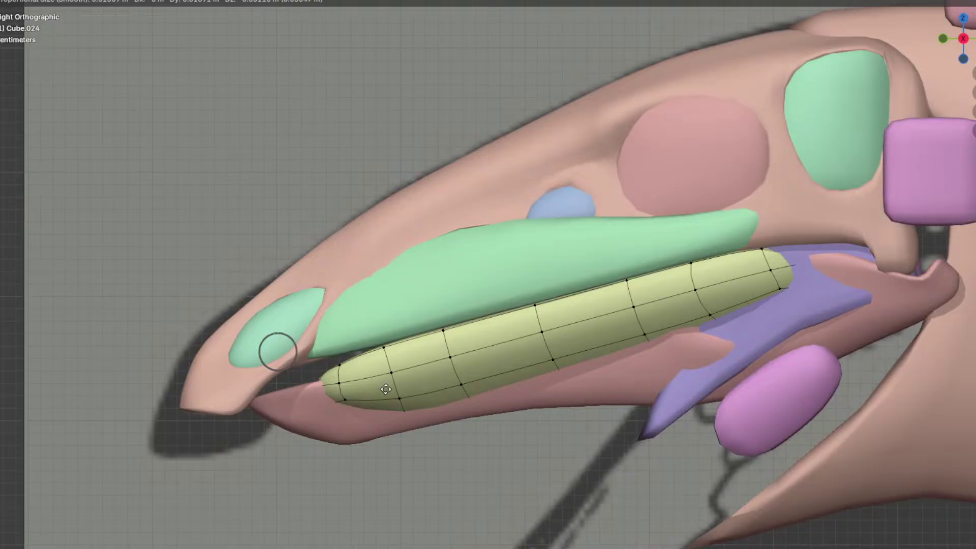
click(389, 390)
key(g)
key(g)
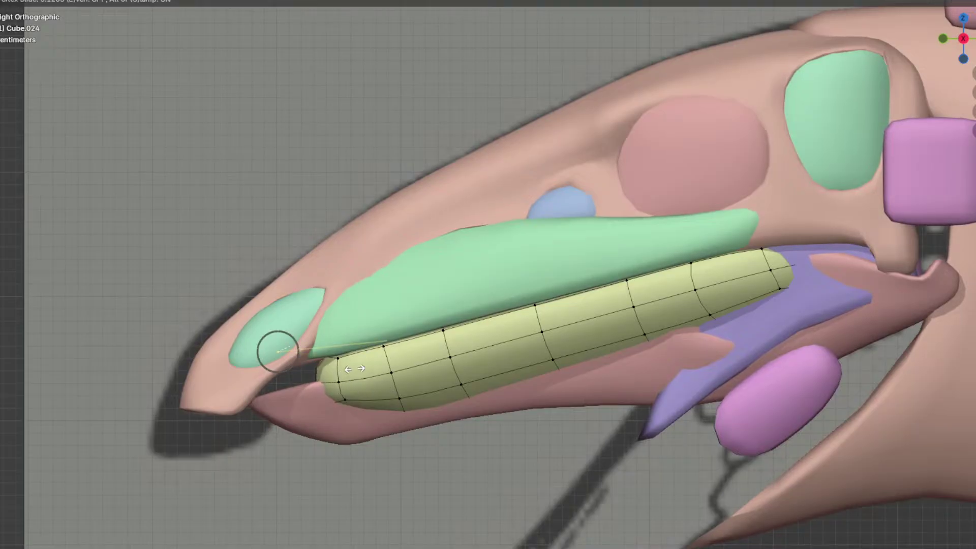
click(377, 359)
scroll(379, 359, down, 3)
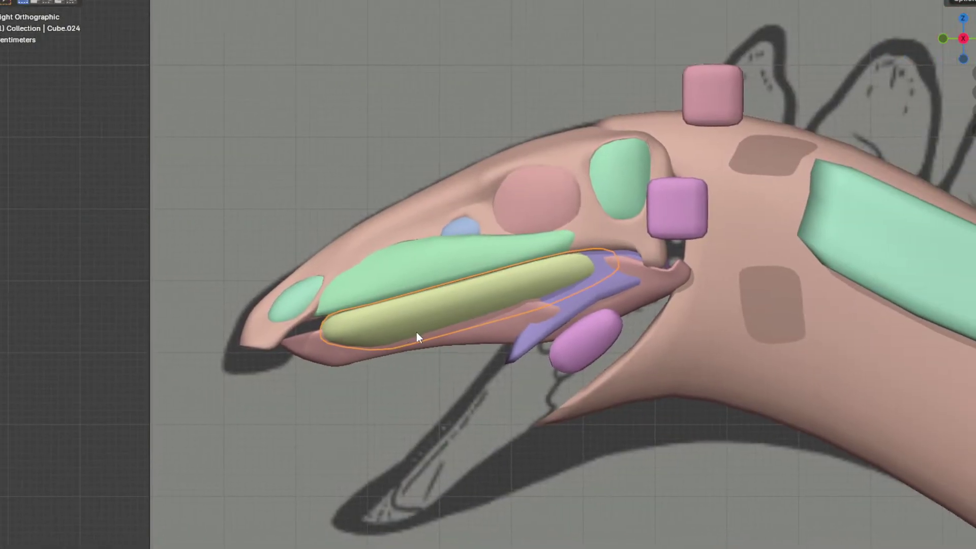
Step: Edit the yellow bar and lower jaw together and rotate both down about the hinge to reopen the mouth
scroll(417, 331, up, 4)
middle_drag(557, 325, 679, 300)
key(Tab)
scroll(610, 297, down, 3)
middle_drag(611, 297, 505, 324)
shift+click(504, 325)
key(Tab)
key(a)
key(KP_3)
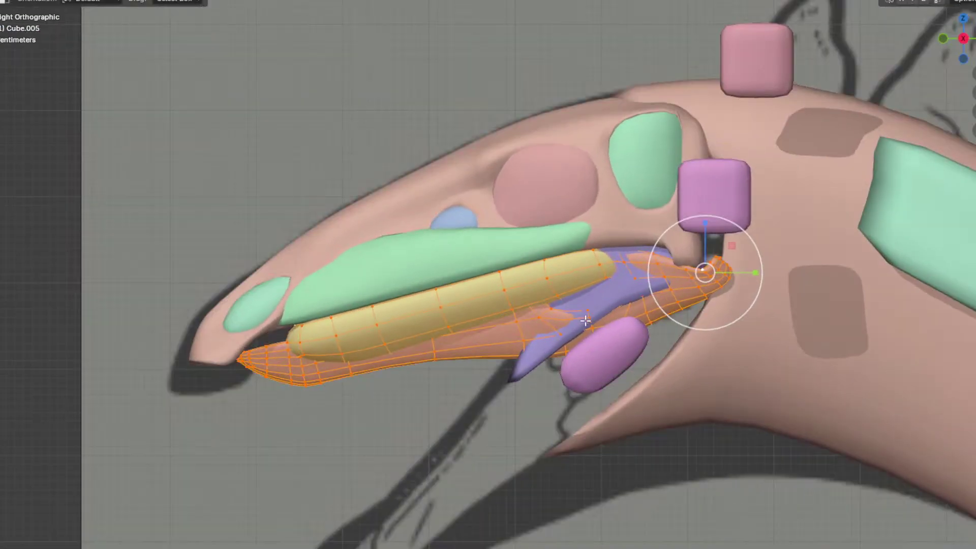
key(r)
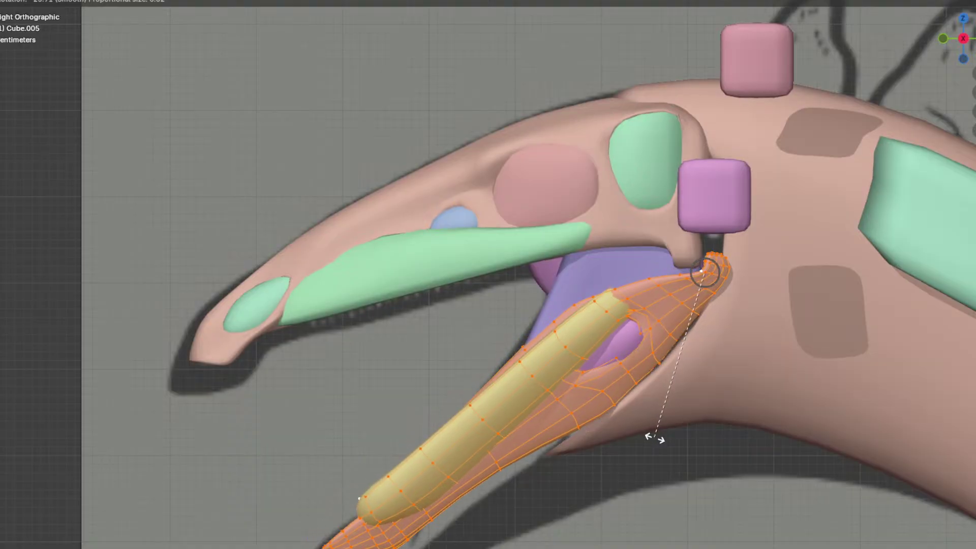
click(661, 440)
key(Tab)
scroll(636, 426, down, 4)
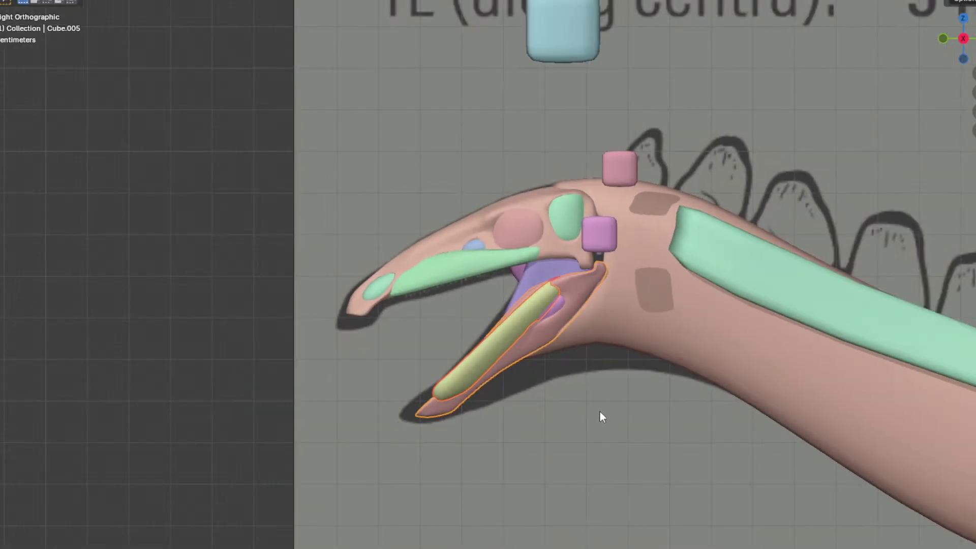
Step: Select two vertices midway along the yellow bar's upper edge and push them slightly outward to the jaw outline
shift+middle_drag(599, 410, 619, 351)
scroll(533, 358, up, 3)
click(474, 354)
key(Tab)
scroll(554, 296, up, 2)
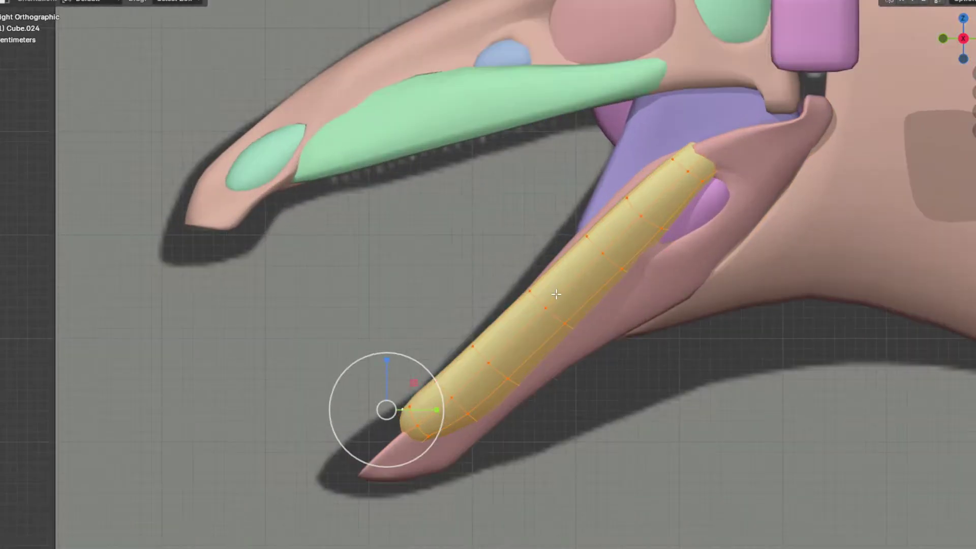
click(529, 293)
key(g)
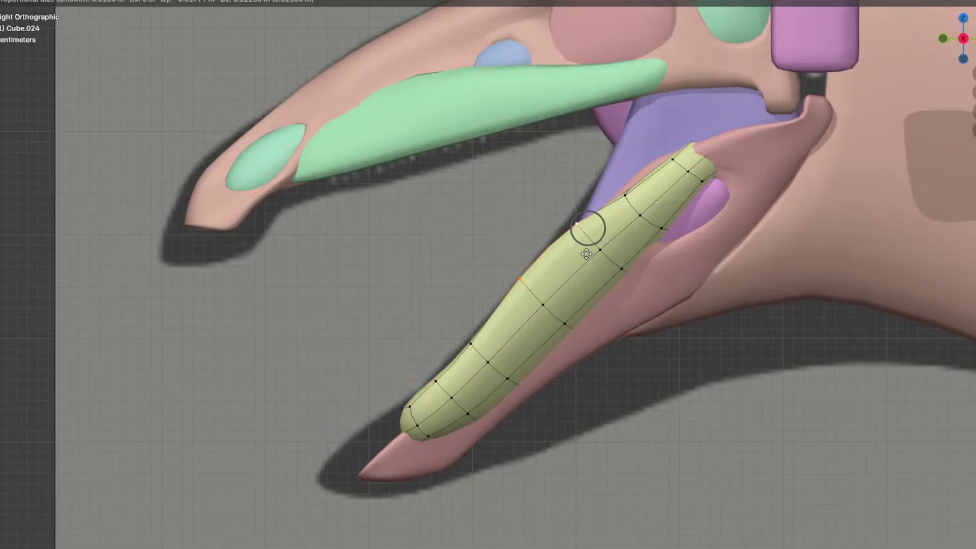
click(585, 253)
middle_drag(585, 253, 679, 259)
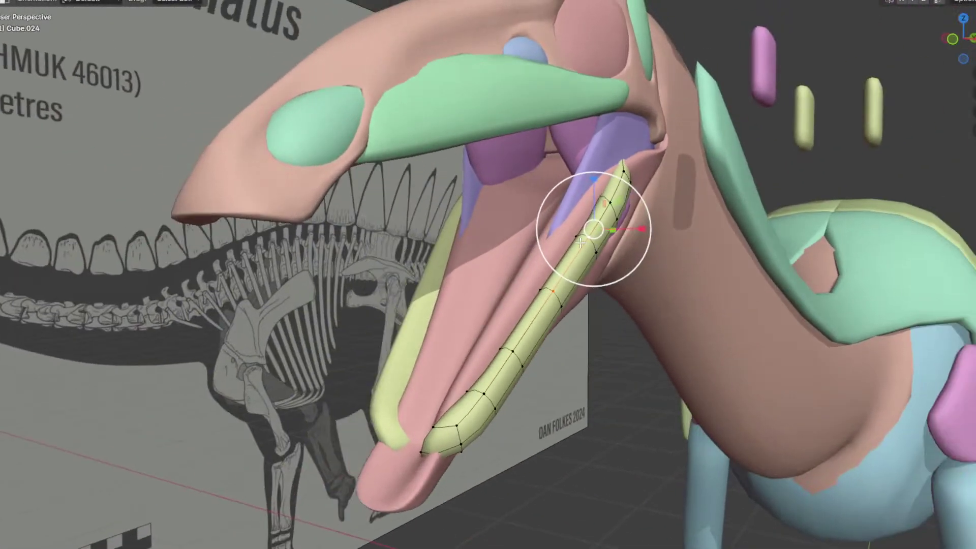
key(KP_3)
scroll(643, 274, up, 2)
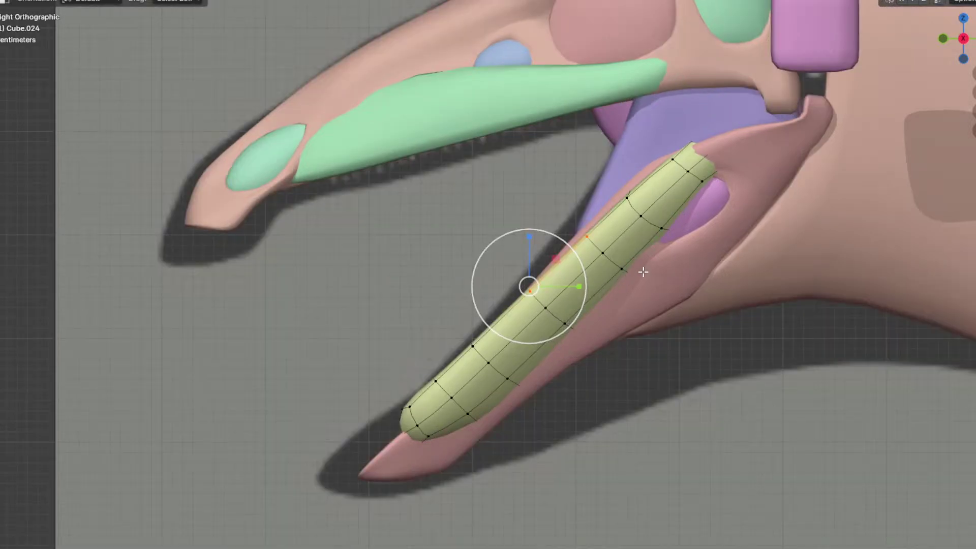
key(g)
click(629, 247)
Step: In side view, pull the upper vertices at the yellow bar's rear end up with proportional editing to broaden it
shift+middle_drag(607, 270, 562, 332)
click(580, 260)
middle_drag(580, 260, 563, 291)
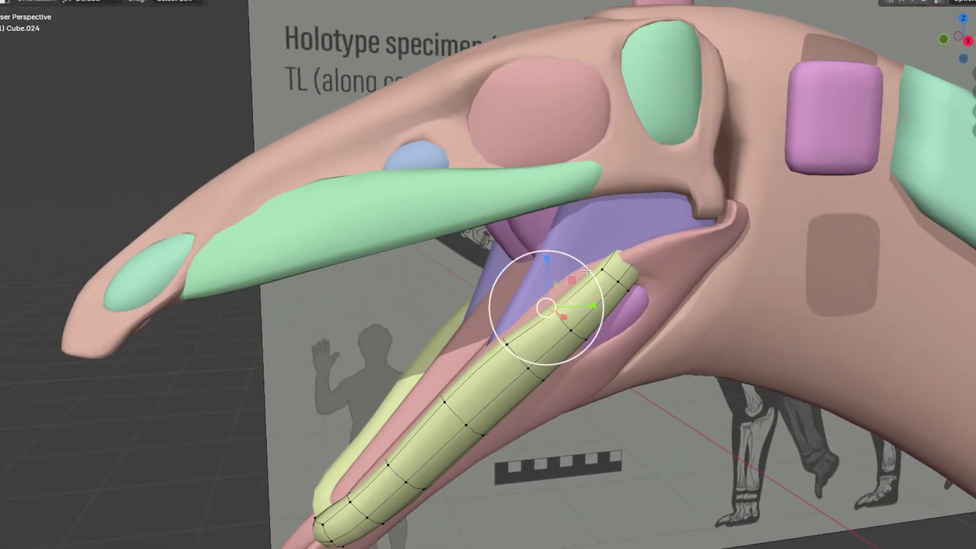
key(KP_3)
key(g)
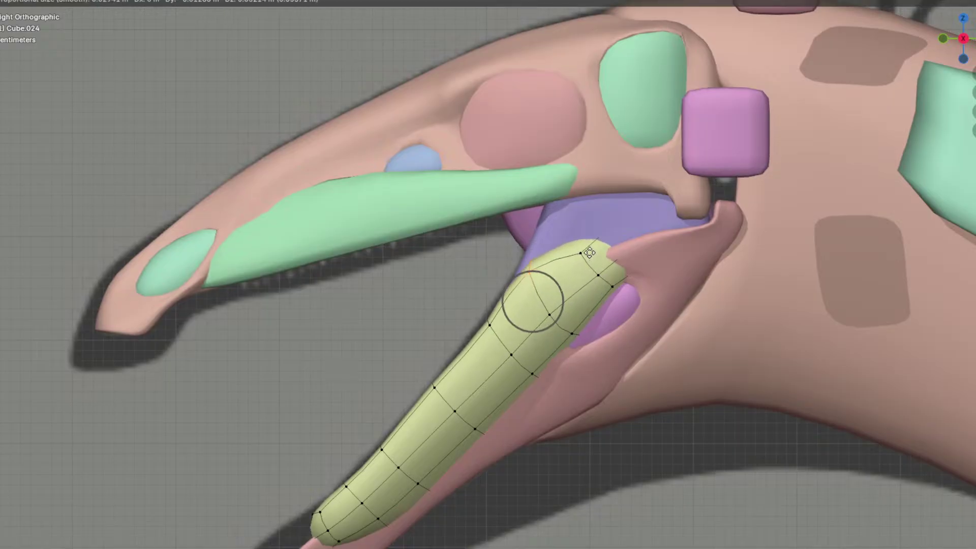
click(590, 253)
Step: Select vertices at the yellow bar's broadened rear end and reposition them to round that end
middle_drag(590, 253, 573, 318)
click(560, 278)
click(551, 301)
click(541, 301)
key(g)
click(558, 311)
middle_drag(527, 272, 576, 233)
key(Tab)
key(KP_3)
Step: In side view, nudge vertices of the yellow bar to bring its edge onto the lower-jaw outline
key(Tab)
scroll(489, 312, up, 3)
scroll(576, 233, up, 2)
click(518, 285)
key(g)
click(543, 296)
click(447, 363)
key(g)
click(383, 426)
Step: Move further vertices midway along the yellow bar to even out its profile, and leave editing
click(448, 360)
key(g)
click(511, 293)
click(466, 355)
key(g)
key(g)
click(474, 362)
key(Tab)
scroll(483, 352, down, 7)
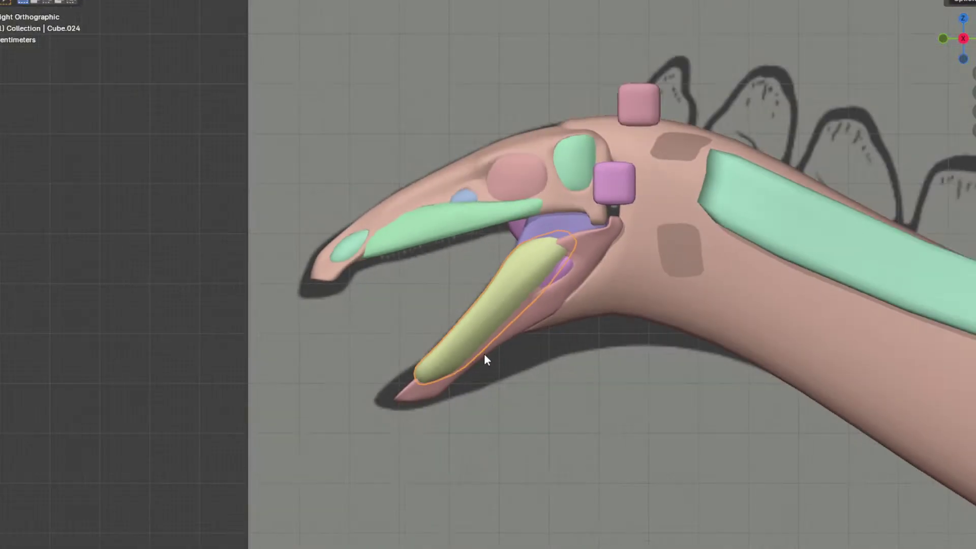
Step: Edit the green upper-jaw piece and pull the vertex path along its lower edge slightly down
click(300, 298)
scroll(434, 255, up, 3)
scroll(429, 235, up, 2)
shift+middle_drag(360, 248, 436, 285)
click(444, 268)
key(g)
click(447, 273)
click(381, 277)
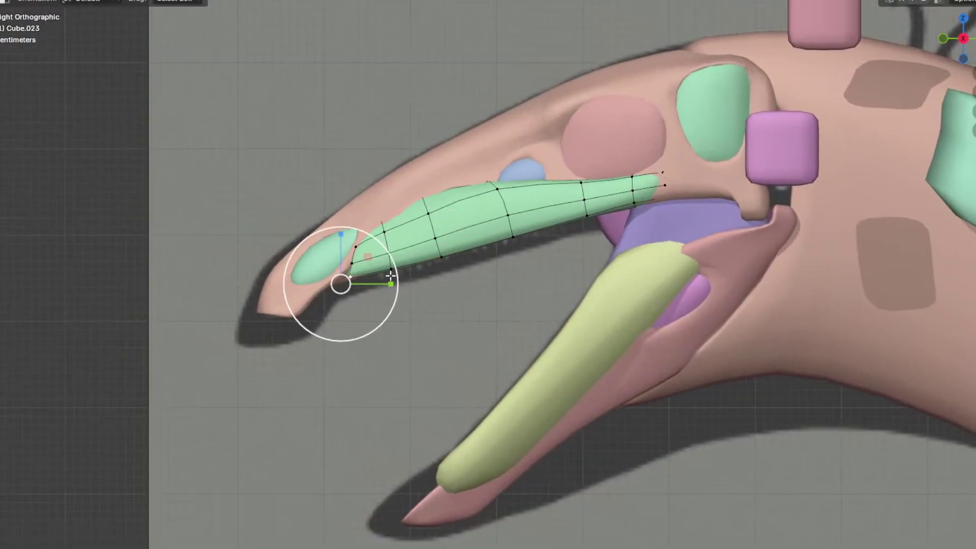
ctrl+click(590, 220)
key(g)
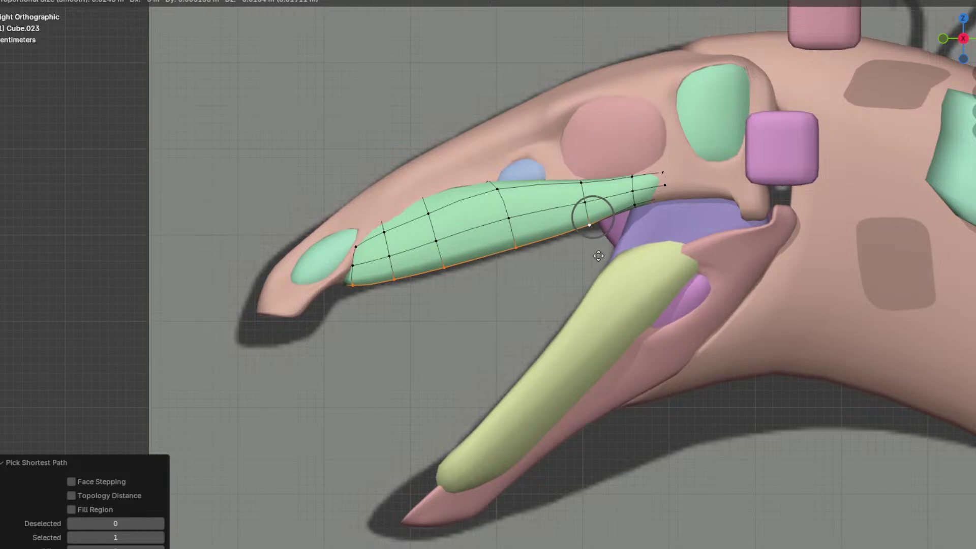
click(599, 256)
Step: Lower a vertex at the rear end of the green upper-jaw piece and finish editing it
click(643, 208)
key(g)
click(652, 230)
key(Tab)
scroll(627, 227, down, 4)
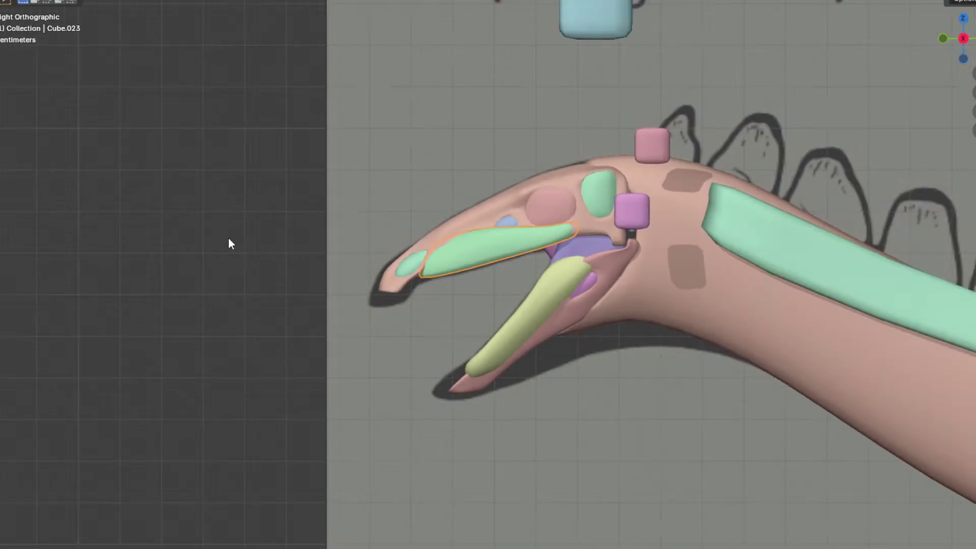
Step: Edit the yellow bar and move its front-tip vertex along X with proportional editing, viewed from the front
middle_drag(432, 279, 490, 407)
click(502, 453)
key(Tab)
middle_drag(536, 454, 544, 389)
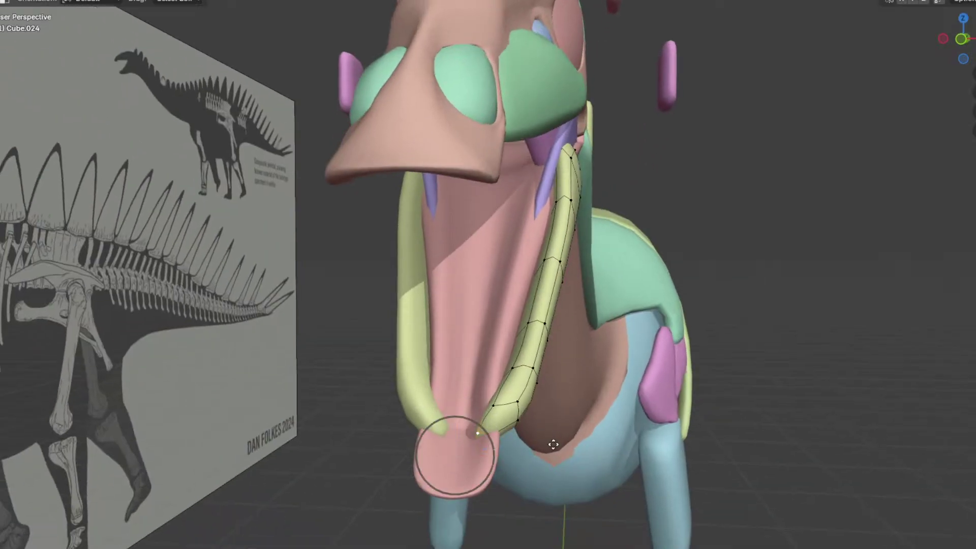
key(x)
key(Return)
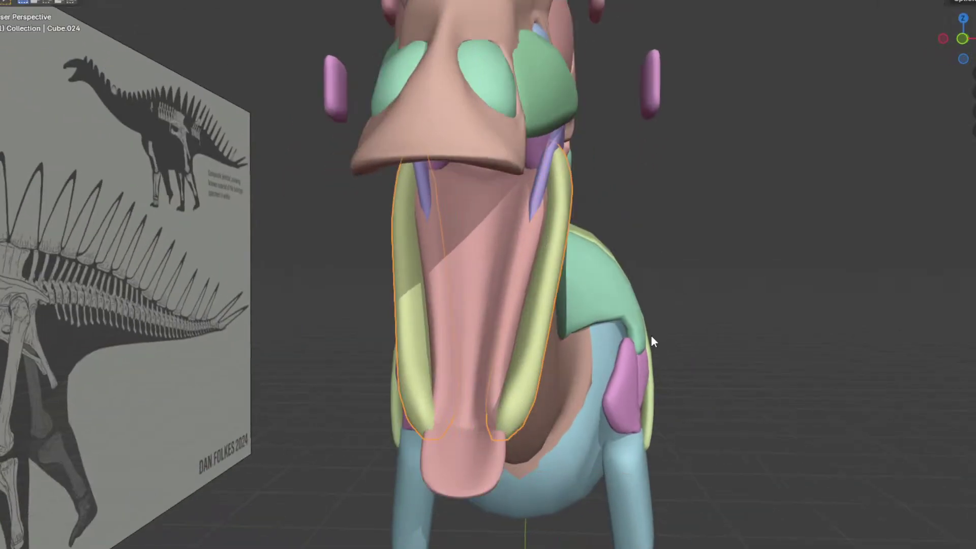
middle_drag(651, 336, 663, 304)
click(682, 306)
key(KP_3)
scroll(661, 300, down, 3)
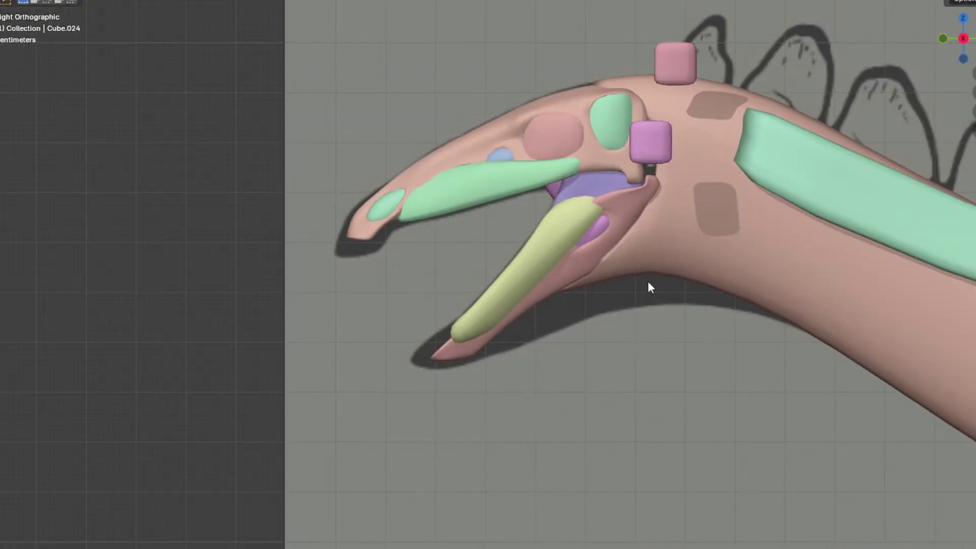
Step: Duplicate all of the purple spare block's geometry, place the copy below it and separate it as its own object
click(42, 50)
click(651, 149)
key(Tab)
key(a)
shift+middle_drag(684, 135, 614, 200)
key(shift+d)
click(618, 297)
scroll(661, 239, up, 2)
key(p)
click(668, 242)
key(Tab)
Step: Move the separated block copy forward to sit under the snout as a spare
click(516, 321)
key(Tab)
key(g)
click(429, 320)
middle_drag(559, 312, 648, 327)
Step: Duplicate the spare block again, place the copy near the mouth corner and separate it into its own object
key(shift+d)
click(704, 314)
key(p)
click(705, 312)
key(Tab)
Step: Scale the mouth-corner block to 0.732 along Y and move it against the side of the head in front view
click(594, 306)
key(Tab)
key(a)
scroll(666, 307, up, 3)
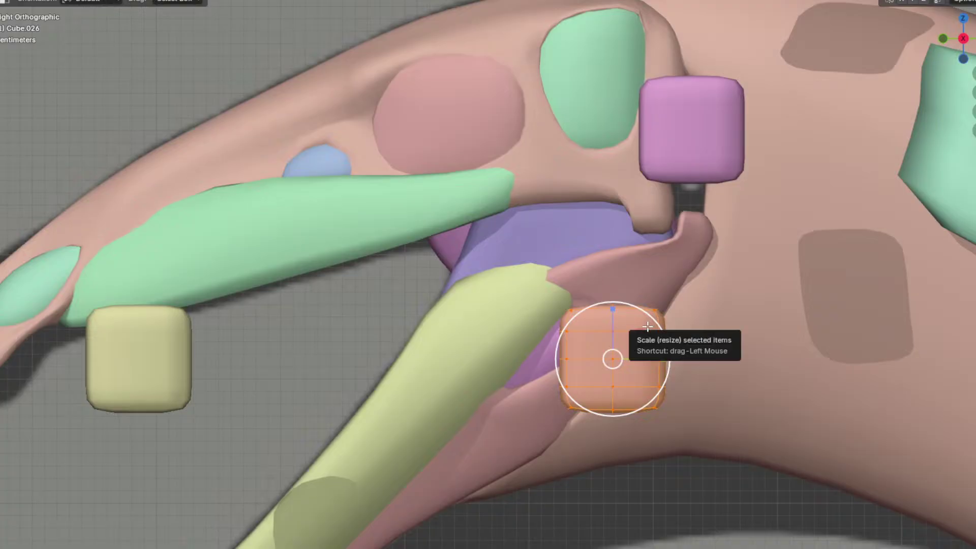
scroll(650, 307, up, 2)
drag(702, 391, 694, 399)
middle_drag(693, 399, 728, 373)
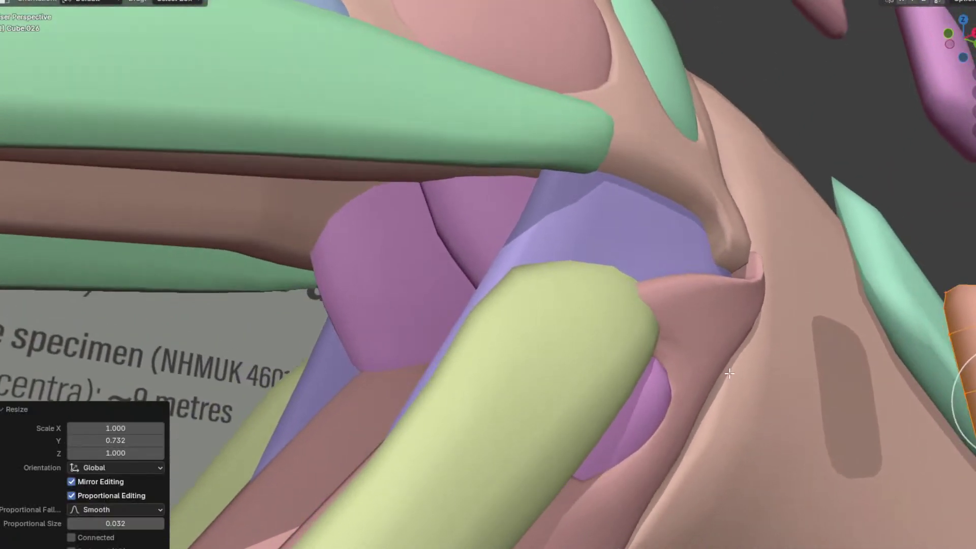
key(KP_1)
key(g)
click(625, 272)
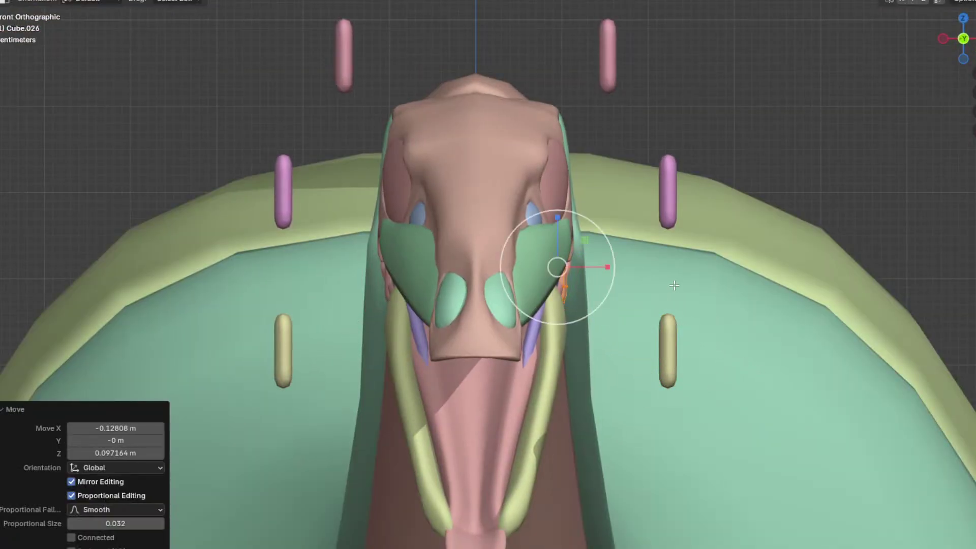
Step: In side view, shift the mouth-corner block along Y and rotate it -17.2° between the jaws
middle_drag(671, 282, 620, 272)
key(KP_3)
scroll(713, 304, up, 3)
key(g)
key(y)
click(617, 302)
key(r)
click(611, 273)
Step: In front view, move the mouth-corner block 0.002556 m along X
middle_drag(612, 274, 653, 308)
key(KP_7)
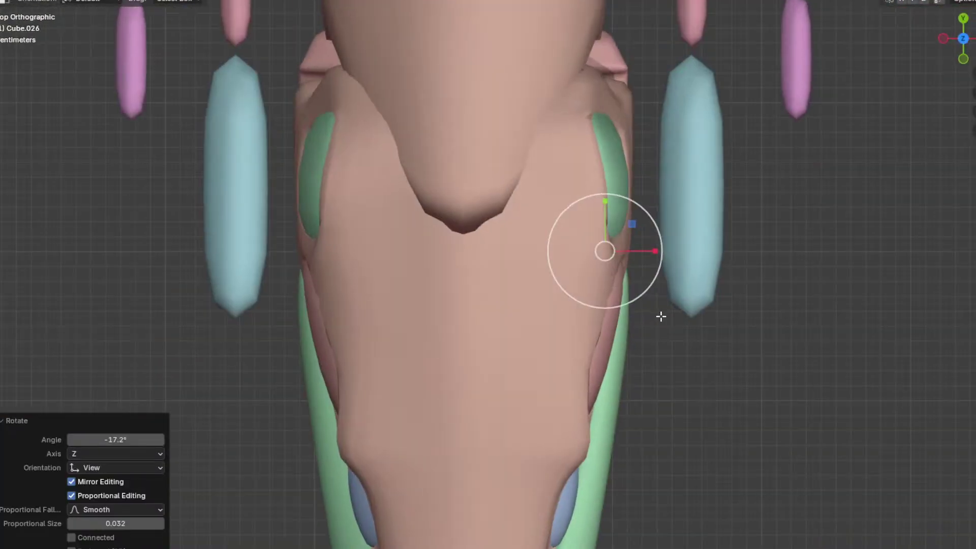
key(KP_1)
key(e)
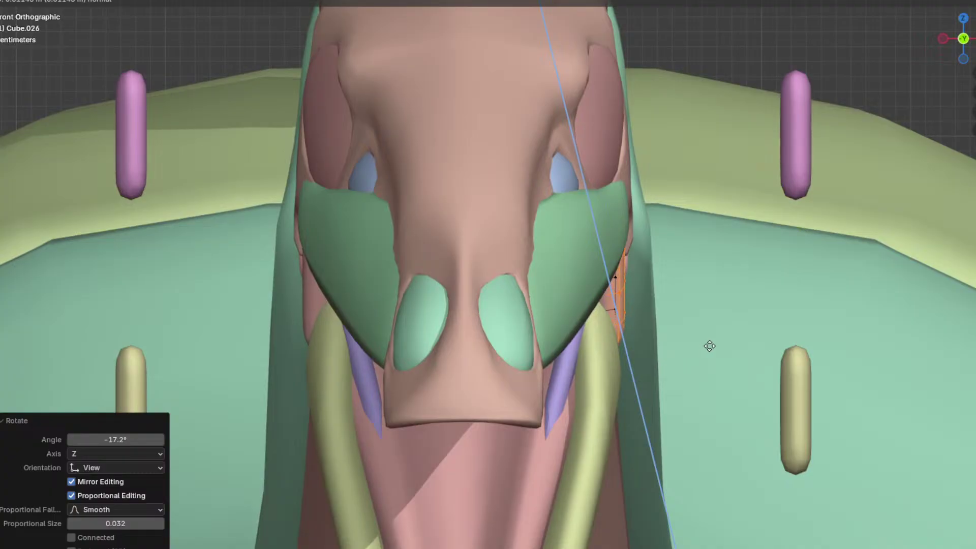
key(Escape)
key(g)
key(x)
click(713, 346)
Step: Rotate the mouth-corner block in front view, shift it along X and rotate it again to follow the cheek surface
key(r)
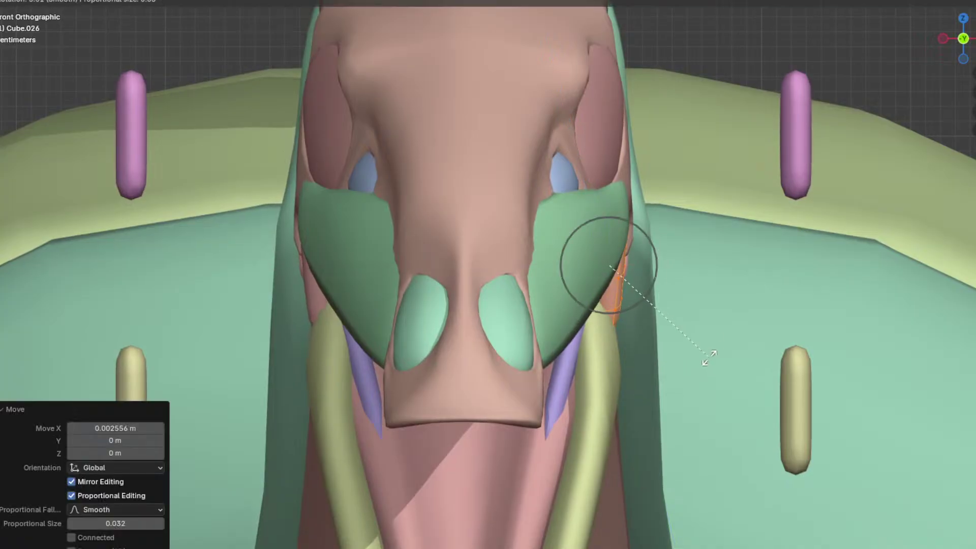
click(709, 362)
key(g)
key(x)
click(745, 346)
middle_drag(746, 346, 439, 249)
key(r)
click(671, 245)
Step: Select a vertex path across the mouth-corner block and slide it along its edges
click(627, 173)
ctrl+click(592, 195)
key(g)
key(g)
click(652, 193)
key(g)
click(457, 143)
key(ctrl+z)
Step: Move the selected vertices of the mouth-corner block, and select and reposition a second vertex path on it
key(g)
click(400, 203)
middle_drag(399, 202, 469, 237)
click(531, 220)
ctrl+click(464, 329)
middle_drag(464, 329, 613, 336)
key(g)
click(663, 397)
Step: Rotate the selected lower vertices of the mouth-corner block and move them to meet the yellow bar
middle_drag(684, 364, 727, 365)
key(r)
click(756, 312)
key(g)
click(696, 324)
middle_drag(638, 303, 687, 298)
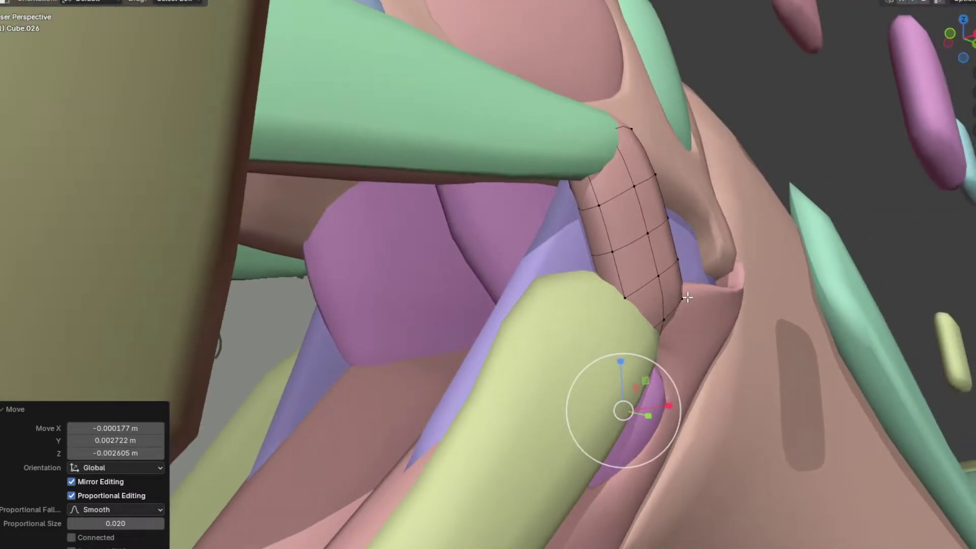
Step: In side view, move a vertex on the mouth-corner block's front edge to adjust its outline between the jaws
click(589, 258)
alt+middle_drag(592, 260, 551, 271)
key(g)
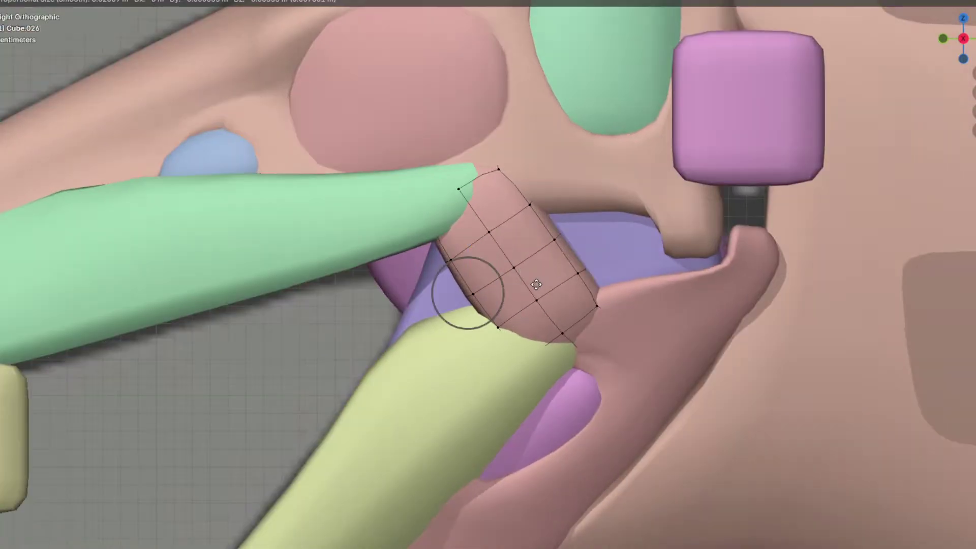
click(537, 318)
Step: Move another vertex on the mouth-corner block to refine its shape, and leave editing
middle_drag(537, 318, 606, 157)
click(516, 257)
key(g)
click(638, 253)
key(Tab)
key(Tab)
middle_drag(630, 193, 510, 263)
key(Tab)
Step: Save the Blender file with the reshaped mouth-corner piece
scroll(572, 196, down, 4)
scroll(511, 262, down, 4)
click(15, 0)
click(31, 50)
Step: Duplicate the yellow block below the upper jaw along Y and separate the copy into its own object
scroll(382, 233, up, 3)
shift+middle_drag(448, 253, 418, 239)
click(269, 300)
key(Tab)
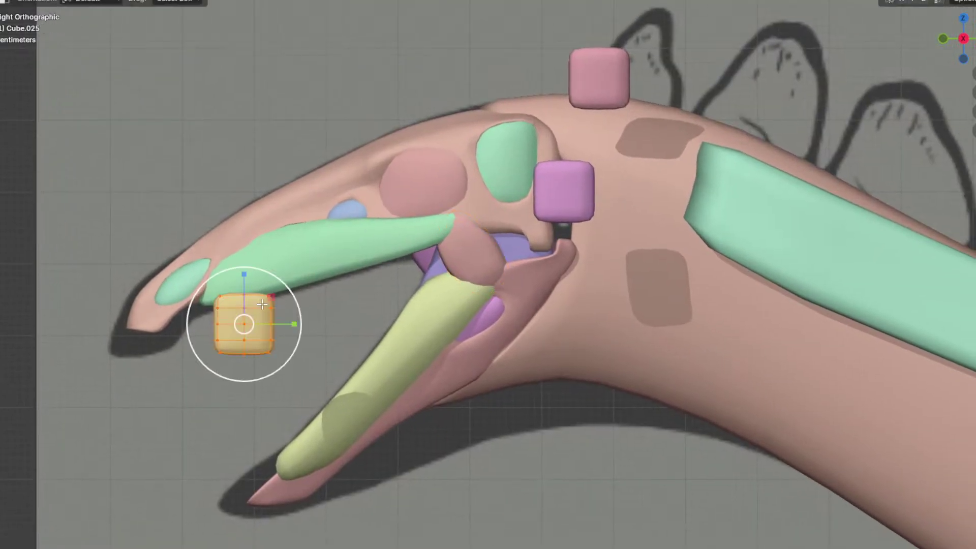
key(shift+d)
key(y)
click(616, 262)
key(p)
click(616, 264)
key(Tab)
Step: Move the separated block onto the neck in front of the long green strip as a spare, and leave editing
click(544, 324)
key(Tab)
scroll(578, 331, up, 1)
shift+middle_drag(574, 325, 601, 290)
key(g)
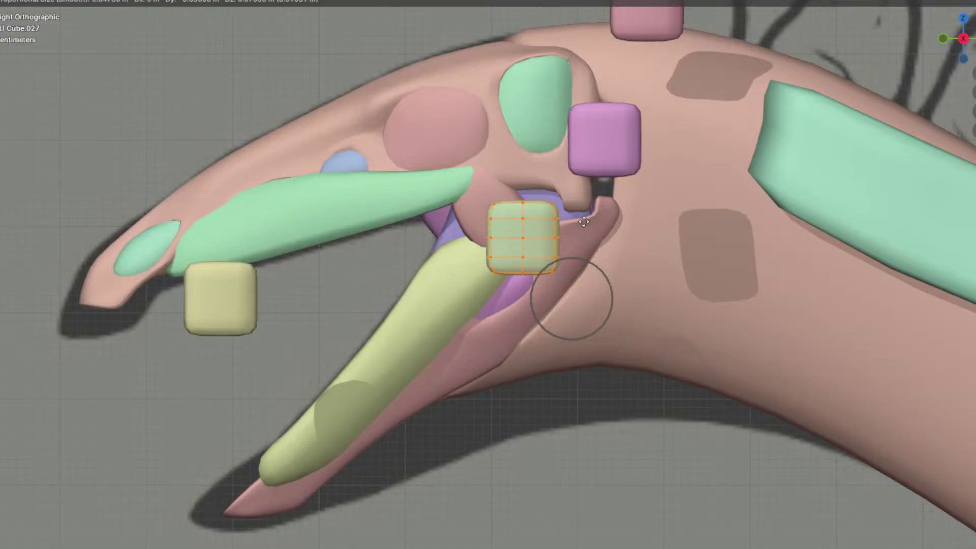
click(556, 164)
key(g)
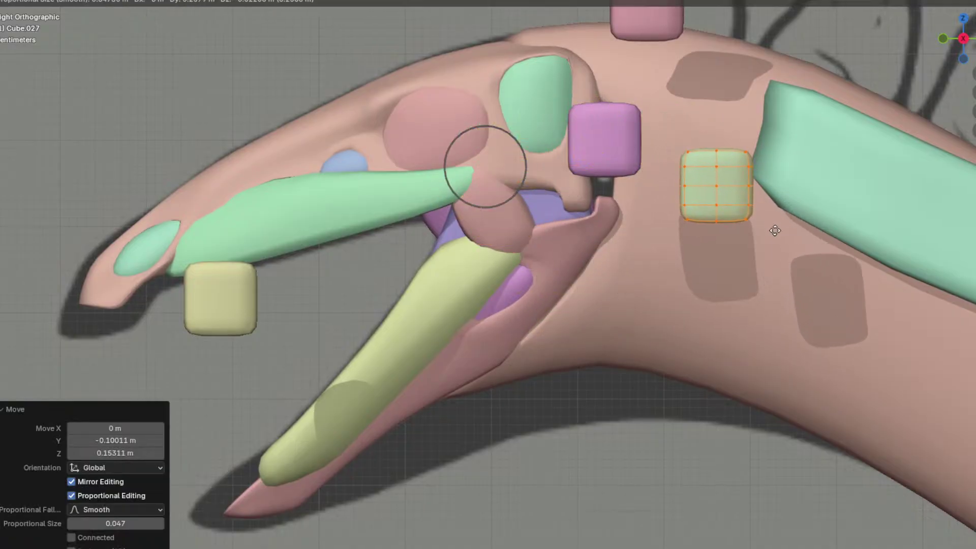
click(779, 240)
key(Tab)
Step: Move the whole original yellow block into the mouth corner between the jaws and adjust its depth from an angled view
click(246, 304)
key(Tab)
key(a)
scroll(235, 306, up, 3)
key(g)
click(656, 185)
middle_drag(552, 205, 712, 224)
key(g)
middle_drag(810, 249, 732, 251)
click(665, 251)
Step: Rotate the yellow block in side view and nudge it 0.006816 m in Y and 0.003408 m in Z
middle_drag(664, 250, 590, 233)
key(KP_3)
key(r)
click(706, 220)
key(g)
click(712, 217)
Step: In wireframe, move the yellow block's lower front corner vertices down onto the lower jaw, and return to solid shading
shift+middle_drag(730, 190, 804, 157)
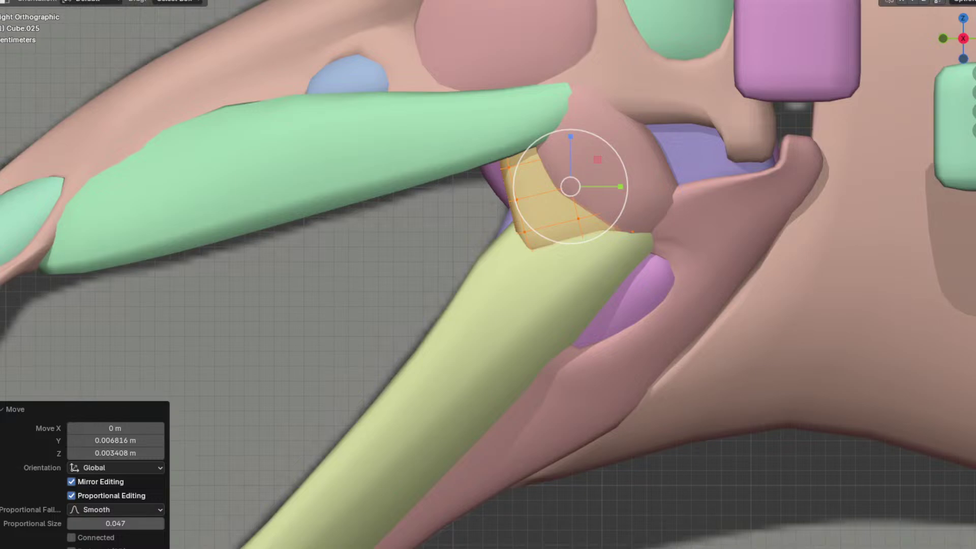
key(shift+z)
drag(507, 246, 504, 244)
key(g)
scroll(573, 296, up, 7)
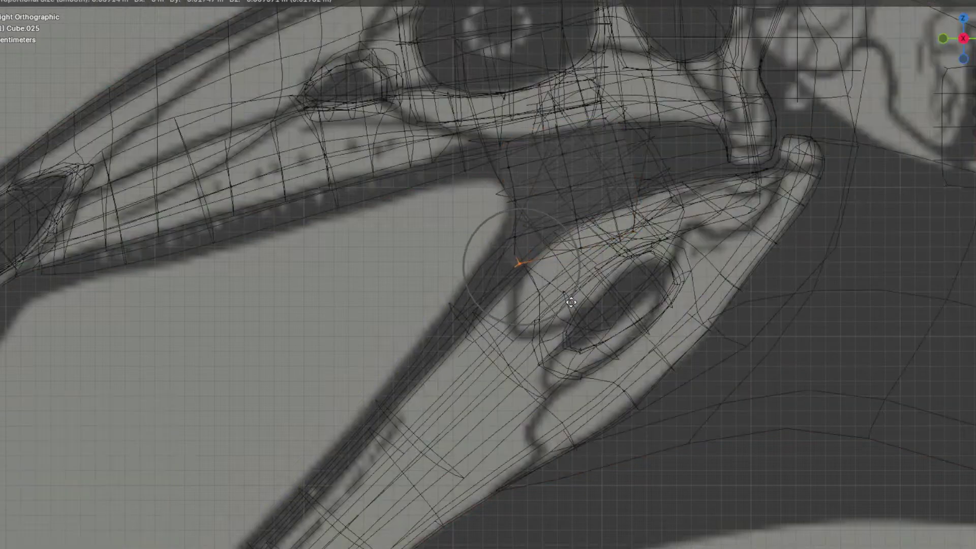
click(495, 358)
click(957, 1)
Step: Move the lower front vertices of the yellow block -0.005579 m along X to line up with the lower jaw bar
middle_drag(475, 310, 590, 283)
key(g)
key(x)
scroll(588, 287, down, 4)
click(589, 288)
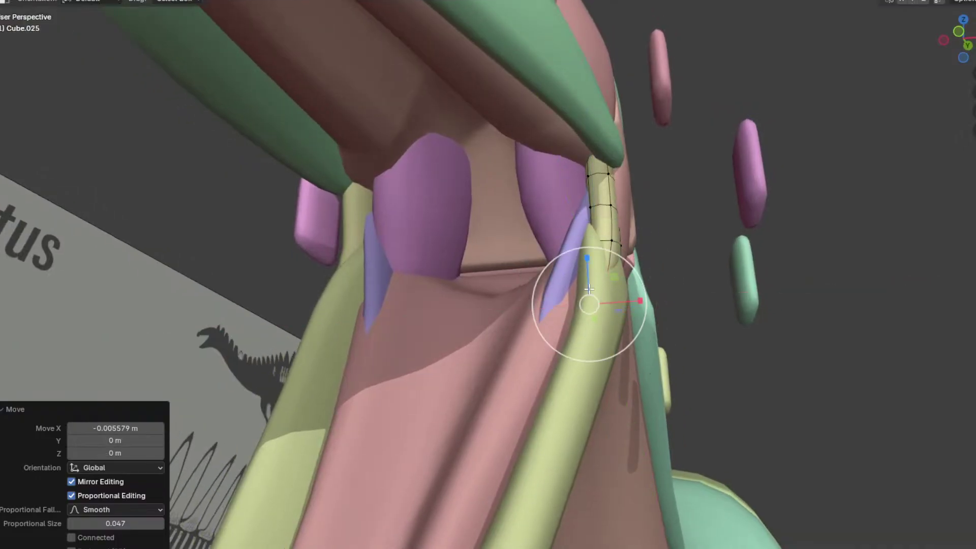
Step: Select the upper front vertex of the yellow block, move it 0.010636 m along X, and return to side view
click(610, 149)
click(583, 151)
middle_drag(585, 151, 627, 157)
key(g)
key(x)
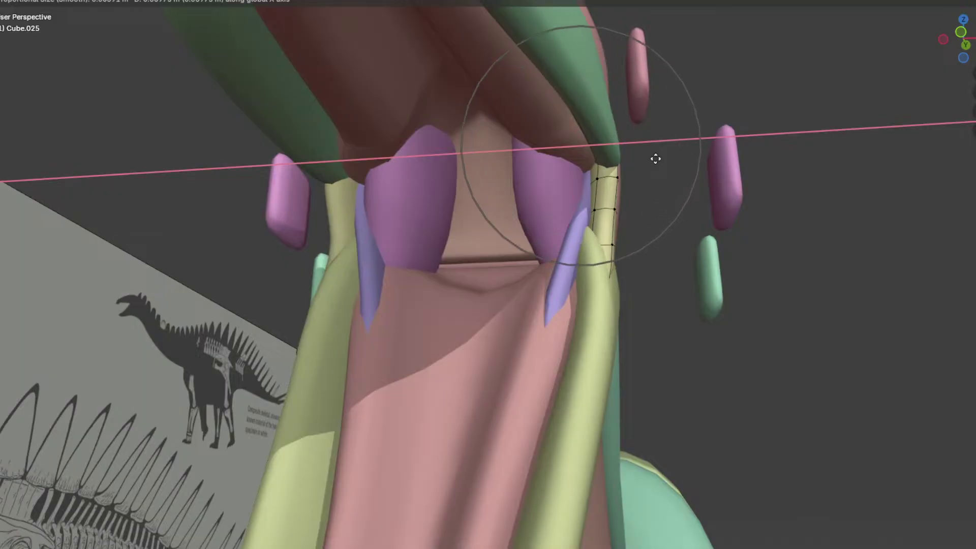
click(657, 159)
key(KP_3)
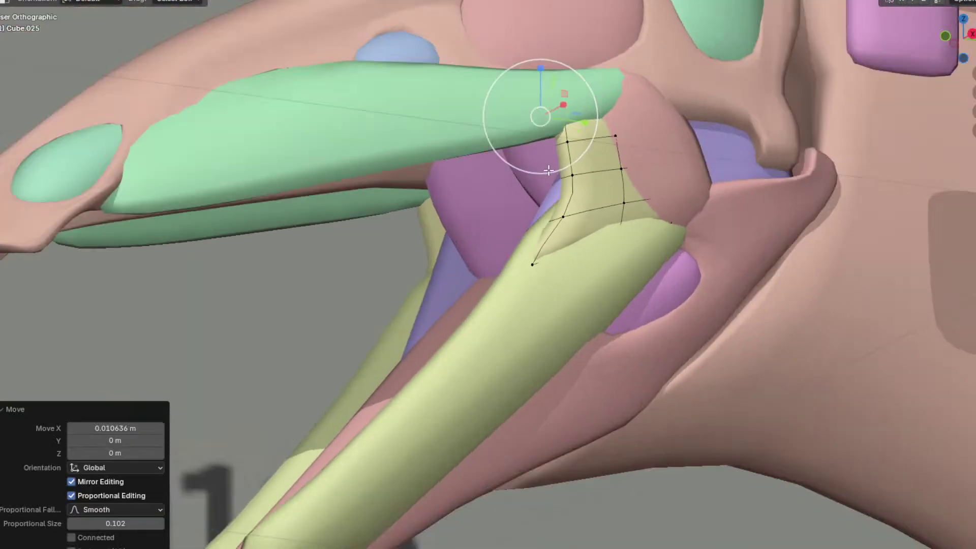
Step: Move the yellow block's upper front vertex forward along the upper jaw's lower edge and adjust it along X
key(g)
scroll(512, 190, up, 15)
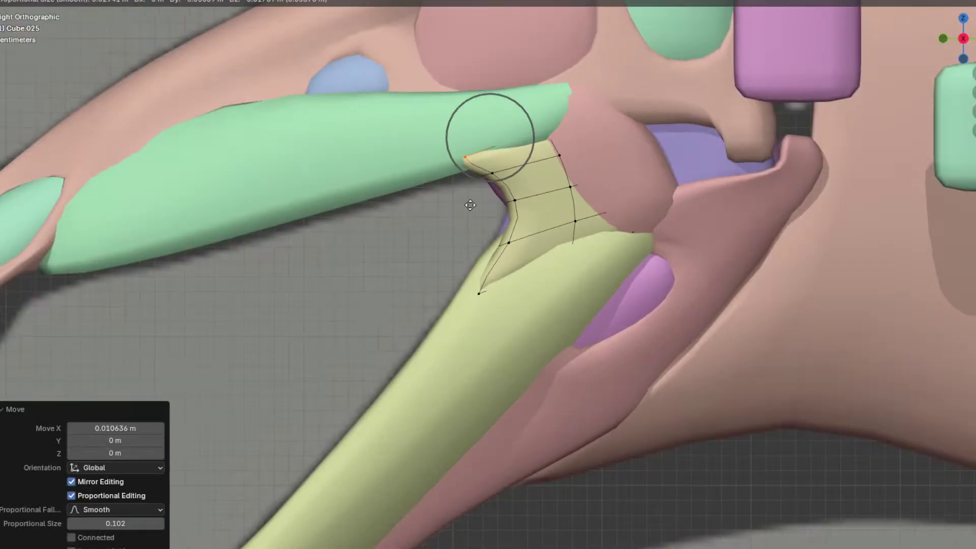
click(452, 224)
middle_drag(464, 253, 466, 223)
key(g)
key(x)
click(563, 168)
Step: Reposition further individual vertices of the yellow block where it meets the upper jaw, checking from angled views
shift+middle_drag(635, 148, 532, 164)
click(551, 182)
key(g)
click(509, 105)
click(408, 202)
middle_drag(459, 190, 488, 178)
key(g)
click(476, 206)
Step: Select a path of vertices across the yellow block and move it outward
click(566, 193)
ctrl+click(578, 231)
middle_drag(580, 232, 585, 239)
key(g)
click(640, 217)
Step: Move several more vertices of the yellow block to refine its fit between the jaws, and leave editing
middle_drag(640, 217, 497, 237)
click(597, 327)
key(g)
click(602, 361)
click(626, 274)
key(g)
click(610, 220)
key(g)
click(529, 201)
key(Tab)
Step: Examine the yellow mouth-corner piece against the whole head in side view
key(Tab)
click(584, 229)
key(Tab)
scroll(497, 237, down, 9)
click(341, 193)
key(KP_3)
scroll(569, 261, up, 9)
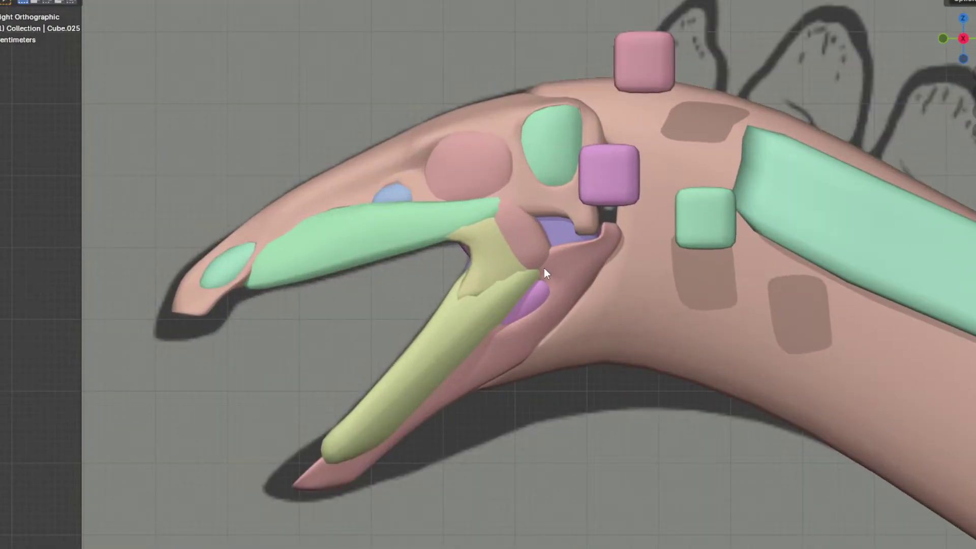
Step: Move the selected vertices of the yellow mouth-corner piece along X from a front-angled view, and leave editing
key(Tab)
middle_drag(475, 268, 642, 255)
key(g)
key(x)
click(524, 290)
key(Tab)
Step: Edit the yellow lower jaw bar and move a vertex near its upper end inward along X
click(572, 279)
key(Tab)
middle_drag(572, 279, 566, 311)
click(591, 301)
key(g)
key(x)
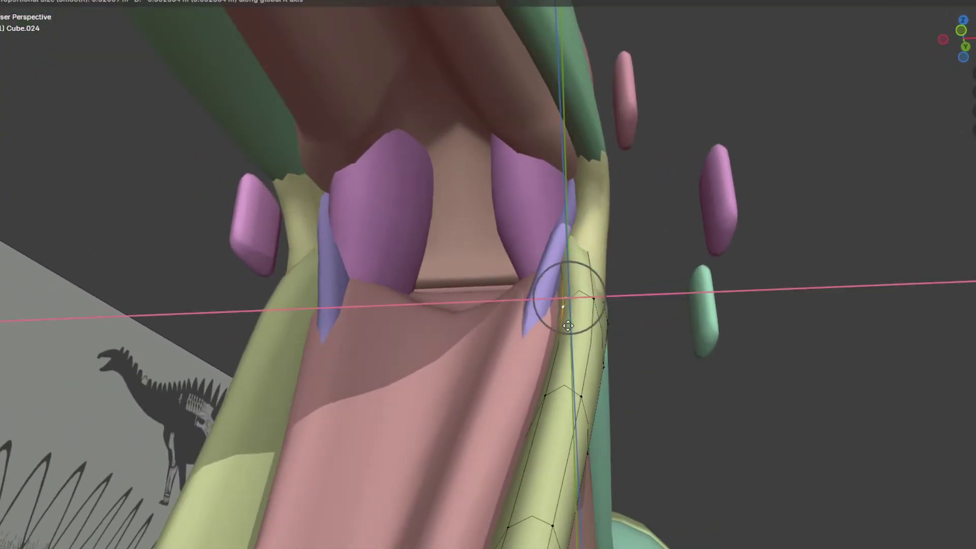
click(552, 325)
Step: Move the topmost vertex of the lower jaw bar outward along X beneath the mouth-corner piece
click(585, 219)
key(g)
key(x)
click(626, 226)
key(Tab)
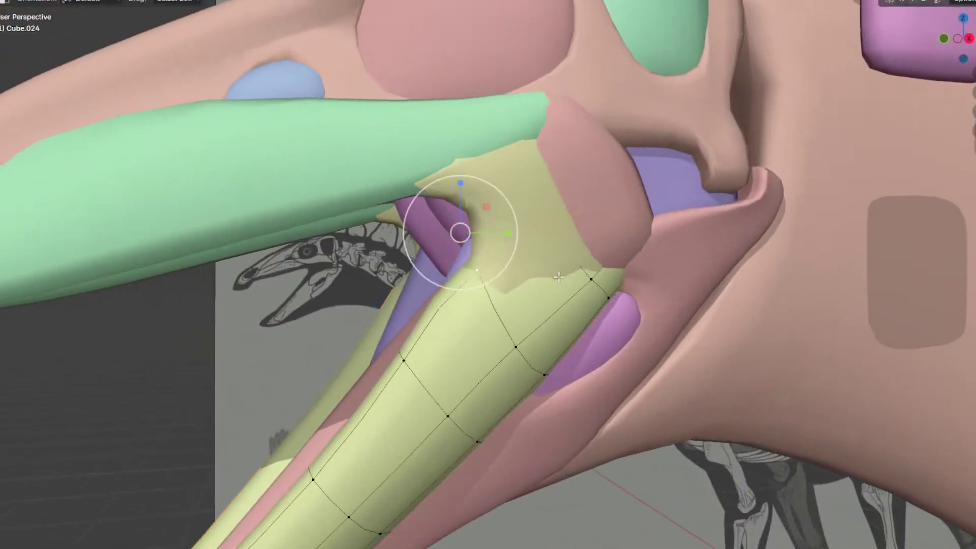
Step: Leave editing, check the head as a flat silhouette in side view, and save the file
click(529, 277)
middle_drag(526, 277, 544, 269)
scroll(559, 265, down, 3)
scroll(569, 266, down, 5)
key(Tab)
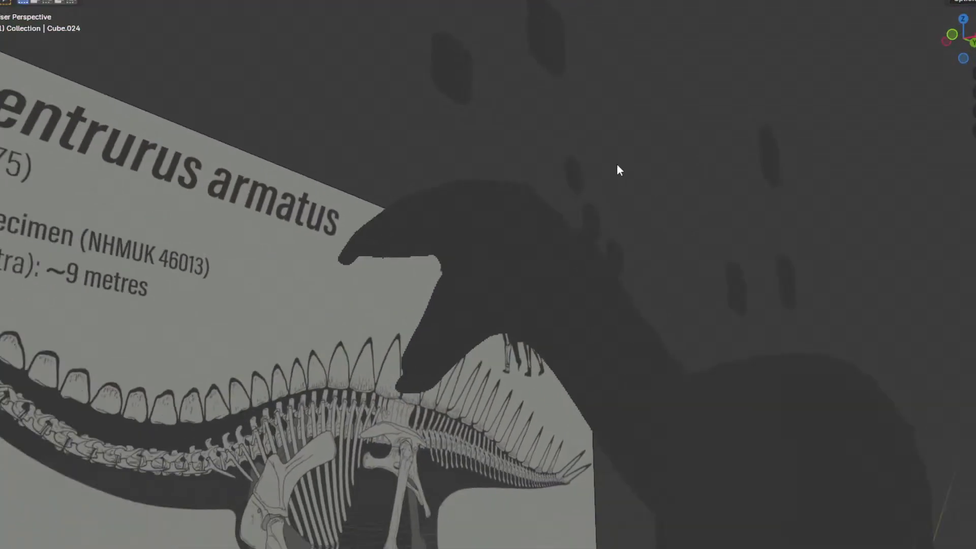
key(KP_3)
scroll(558, 188, down, 2)
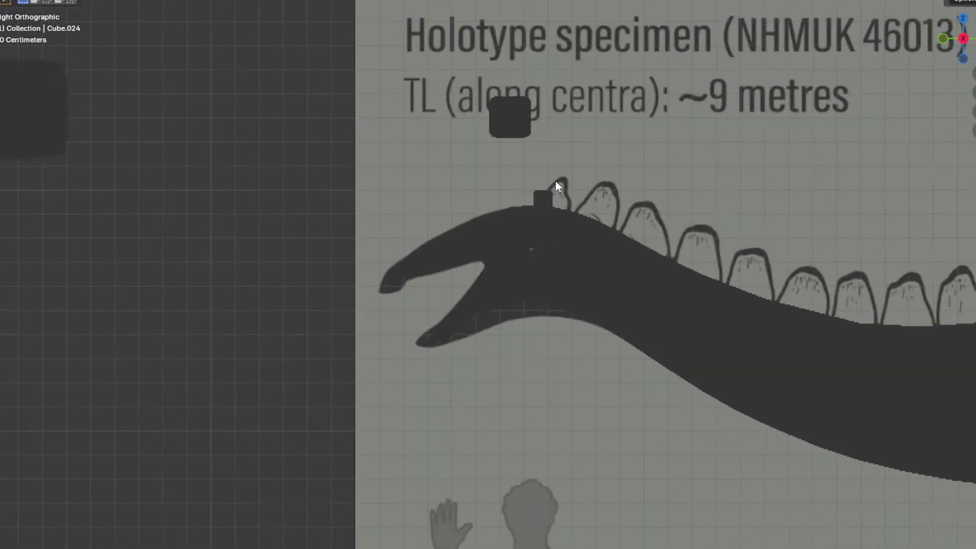
click(16, 1)
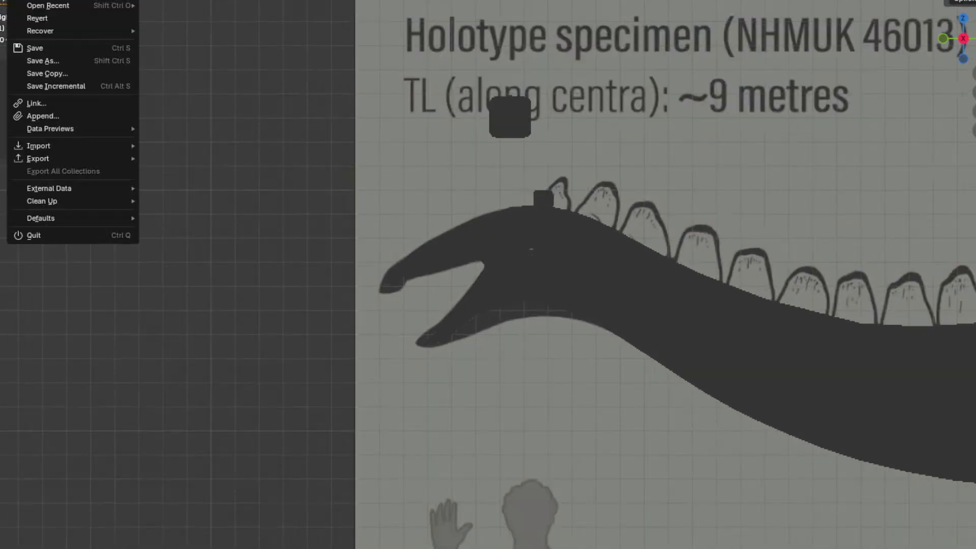
click(36, 46)
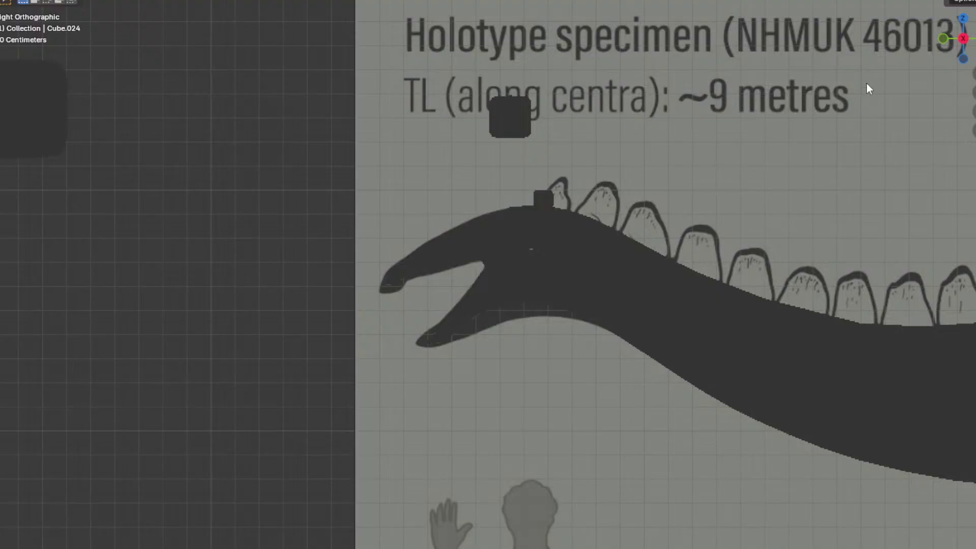
Step: Restore the coloured shading and frame the head, neck and spare blocks in side view
click(946, 0)
scroll(549, 220, up, 3)
shift+middle_drag(539, 220, 574, 242)
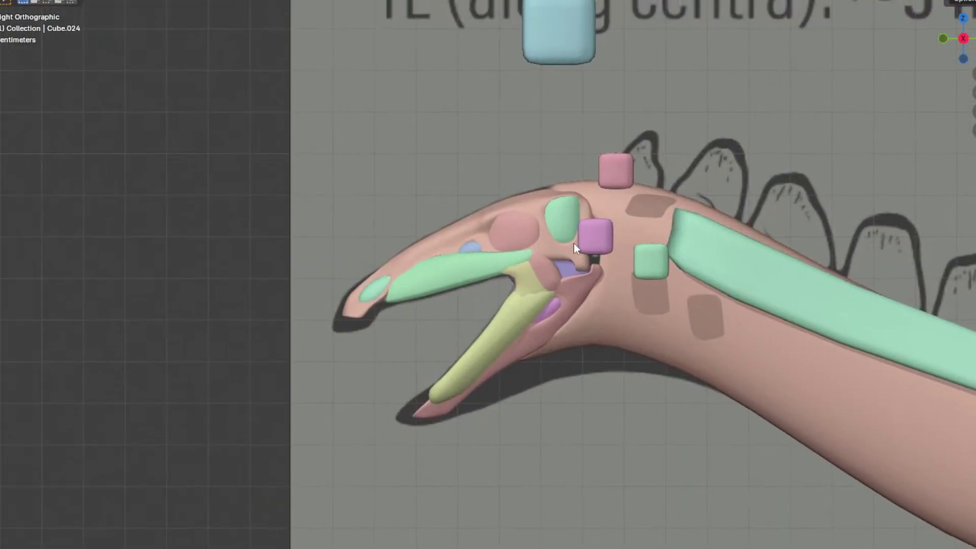
scroll(554, 241, down, 1)
shift+middle_drag(515, 245, 574, 215)
scroll(596, 128, down, 2)
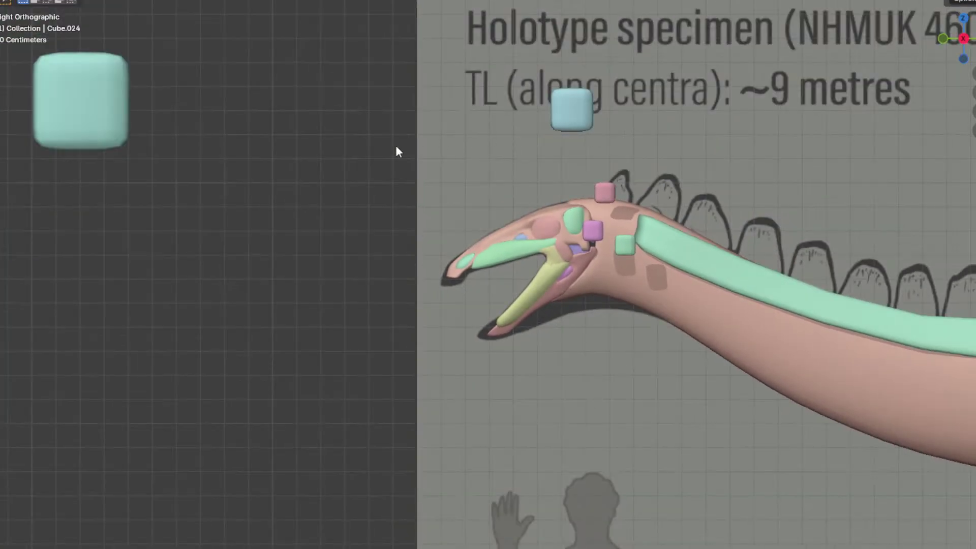
Step: Duplicate the large green spare block's mesh, place the copy near the snout tip and separate it into its own object
click(109, 121)
key(Tab)
key(a)
scroll(109, 121, down, 4)
key(shift+d)
click(552, 308)
scroll(572, 270, up, 3)
key(p)
click(576, 264)
key(Tab)
click(456, 270)
Step: Rotate the separated block's mesh by 90° in top view and again by 90° in front view
key(Tab)
key(a)
key(KP_7)
key(r)
click(534, 369)
click(124, 441)
text(90)
key(Return)
middle_drag(584, 295, 583, 253)
key(KP_1)
scroll(583, 251, up, 3)
key(r)
click(585, 305)
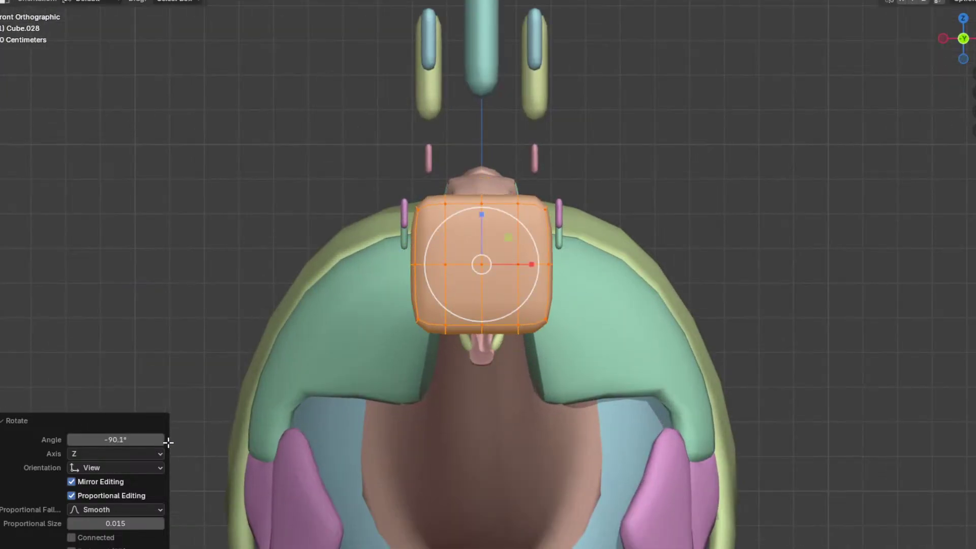
click(124, 441)
text(90)
key(Return)
Step: Delete the block's vertices on one side of the centreline in wireframe and add a Mirror modifier to the remaining half
key(shift+z)
drag(342, 167, 468, 349)
key(x)
click(706, 217)
key(a)
key(q)
click(706, 218)
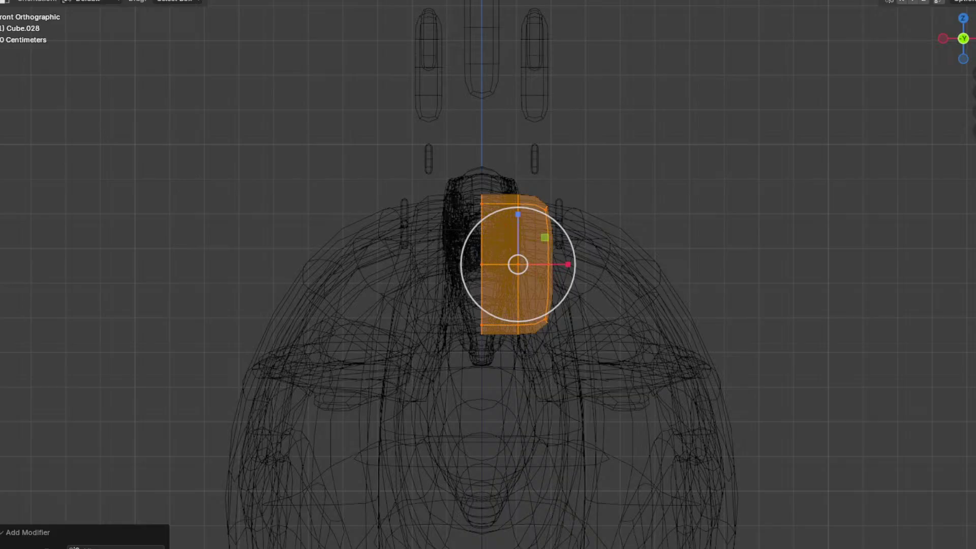
click(707, 256)
key(a)
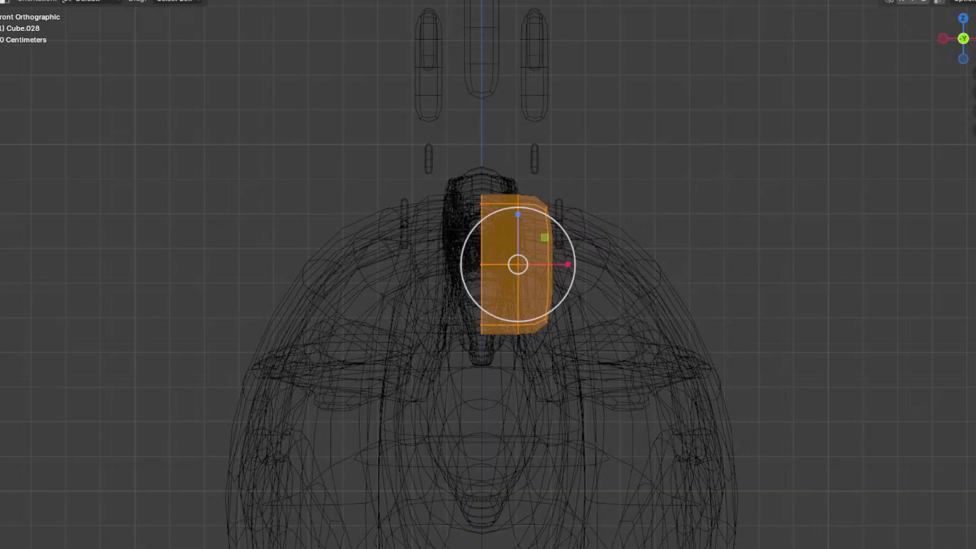
Step: Scale the mirrored block down at the snout tip, duplicate it to the lower jaw tip and separate the copy
alt+middle_drag(613, 219, 514, 183)
key(s)
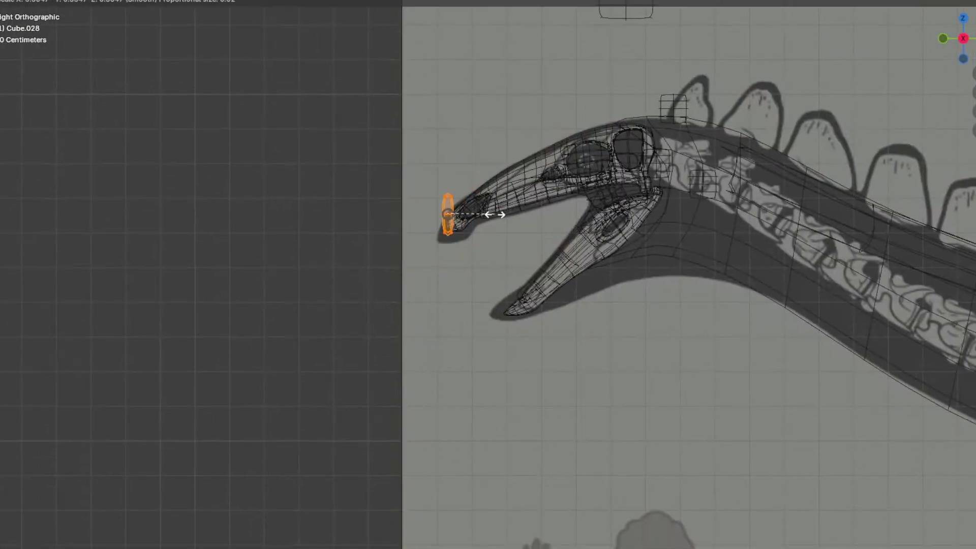
click(468, 212)
scroll(462, 211, up, 3)
key(shift+d)
key(shift+d)
click(523, 376)
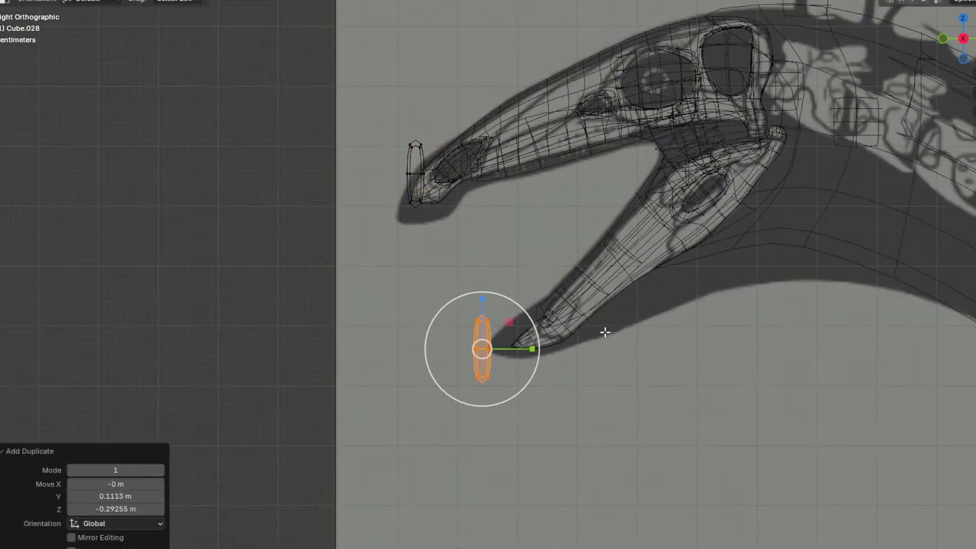
click(565, 338)
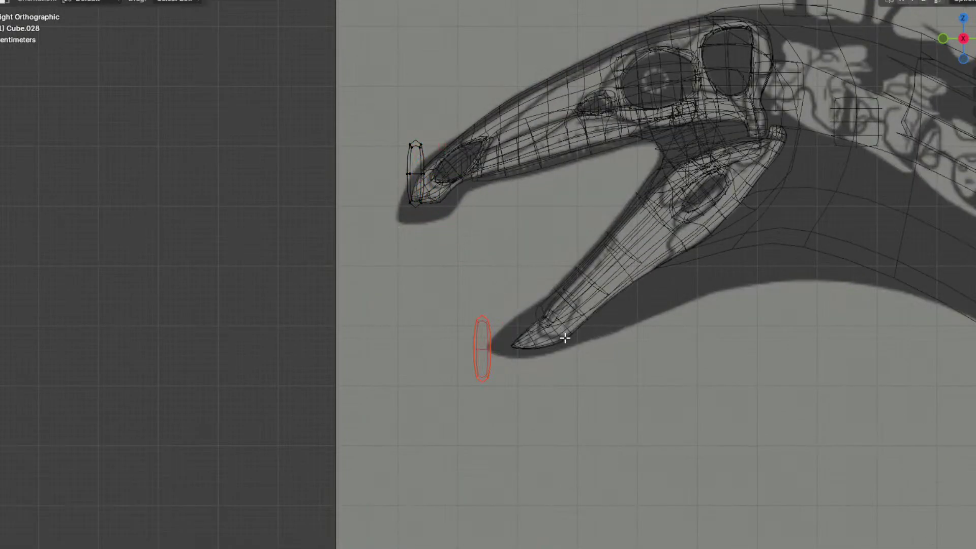
Step: Add a loop cut to the lower jaw copy, shorten its height and park it just below the jaw tip
key(ctrl+r)
click(497, 332)
right_click(497, 332)
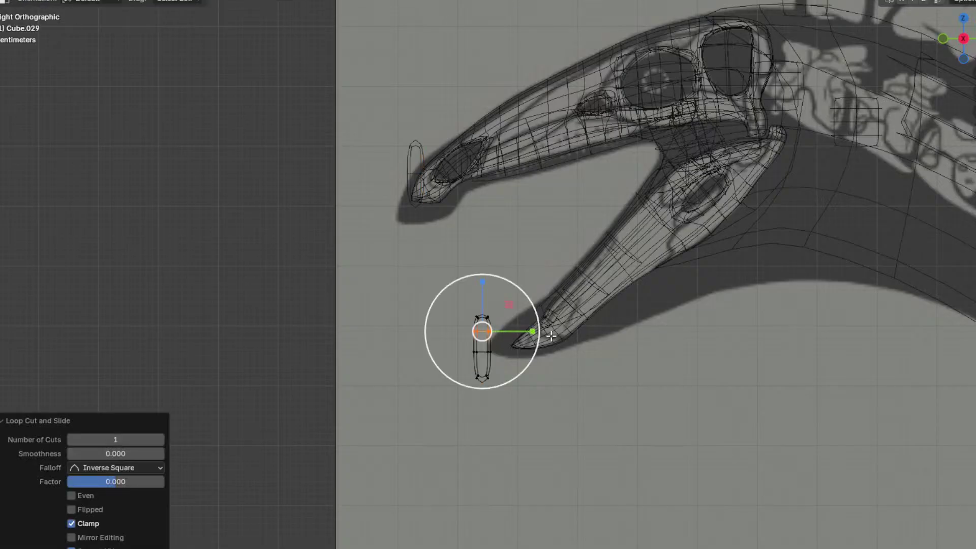
key(a)
drag(482, 306, 482, 320)
key(g)
click(515, 361)
key(Tab)
Step: Edit the snout-tip piece, add a horizontal loop cut in its lower half and scale its height to 0.758 along Z
click(408, 203)
click(415, 202)
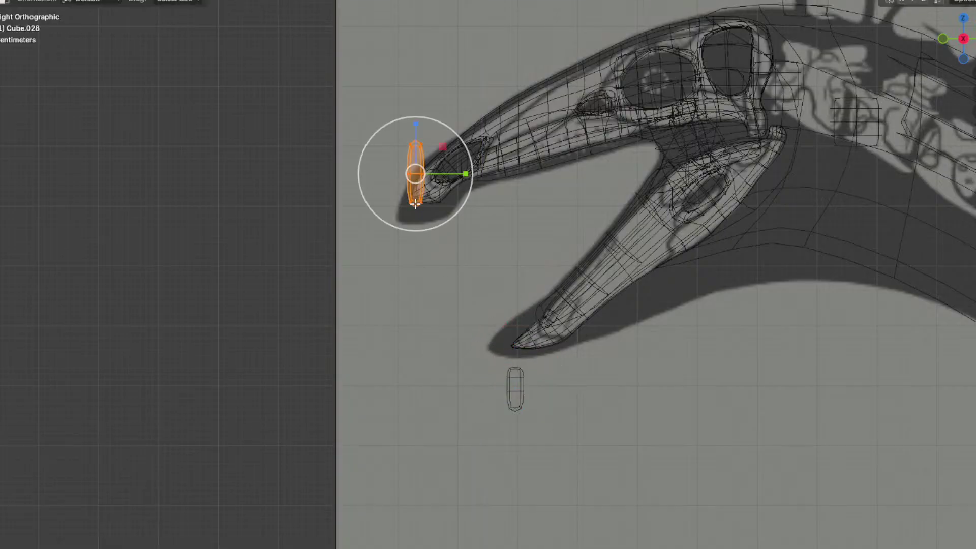
shift+middle_drag(438, 202, 469, 235)
scroll(469, 235, up, 3)
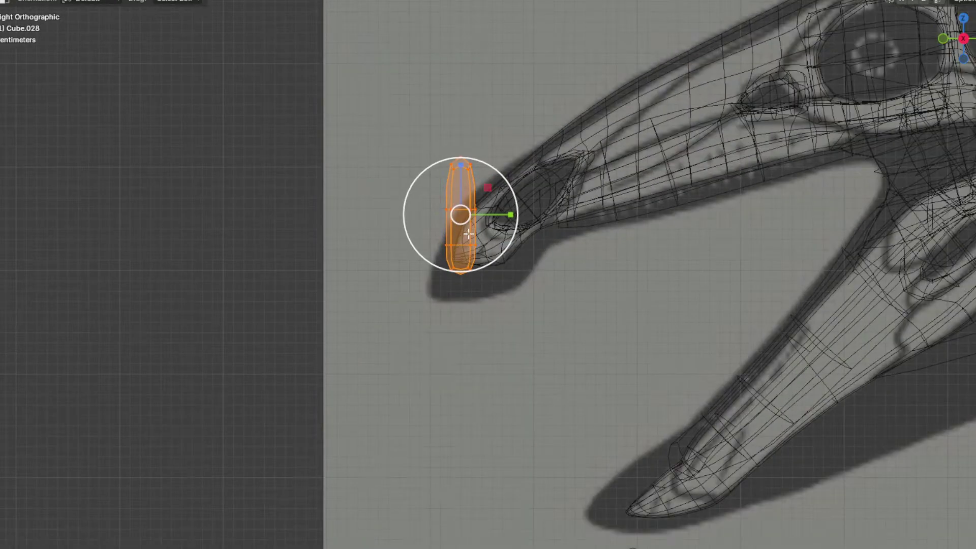
key(s)
key(z)
click(464, 189)
Step: Narrow the snout-tip piece along Y and move it onto the front edge of the reference beak outline
scroll(501, 201, up, 2)
key(g)
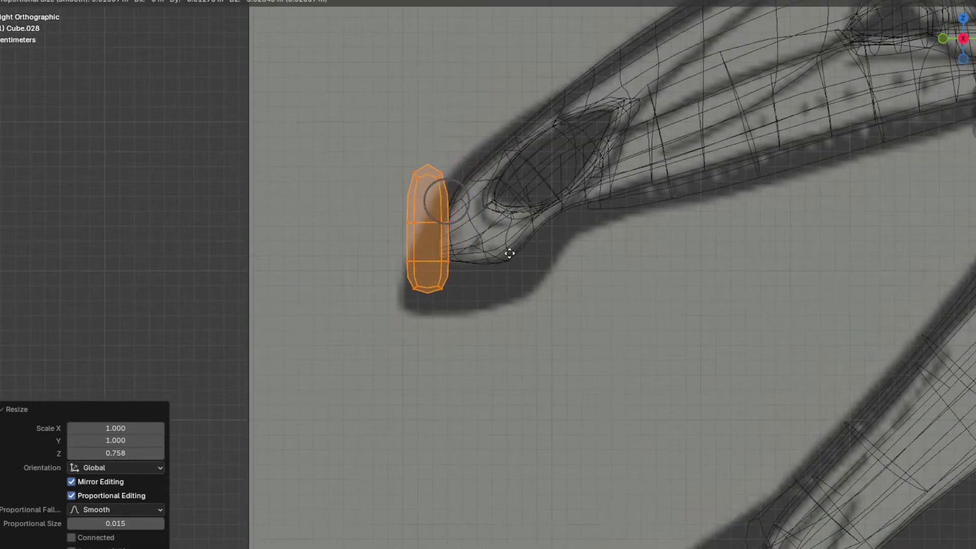
click(490, 279)
drag(454, 260, 439, 260)
key(g)
click(443, 256)
key(r)
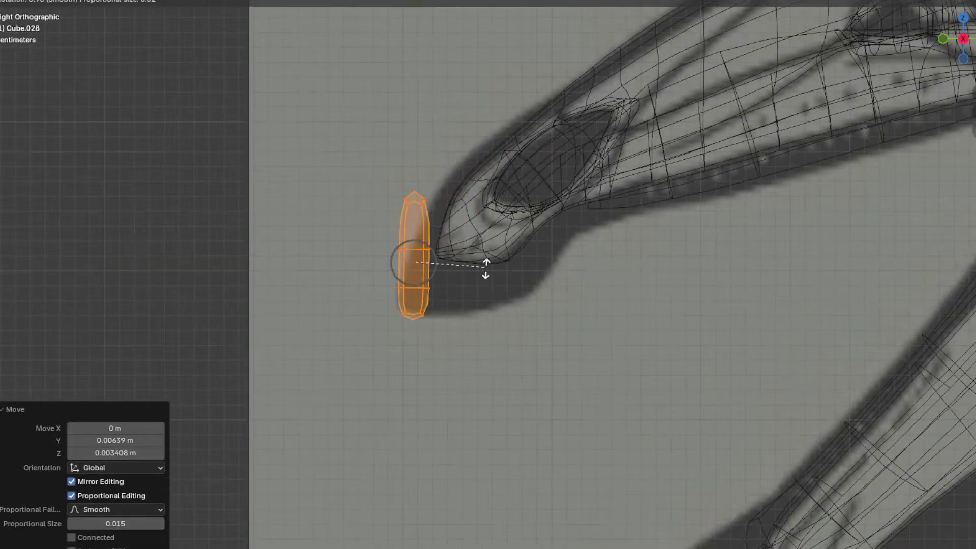
right_click(486, 270)
key(g)
click(487, 266)
Step: Move the piece's outer ends inward along X in top view and rotate them -22.4° to curve around the snout tip
middle_drag(487, 266, 523, 280)
key(KP_7)
drag(745, 405, 534, 284)
key(g)
key(x)
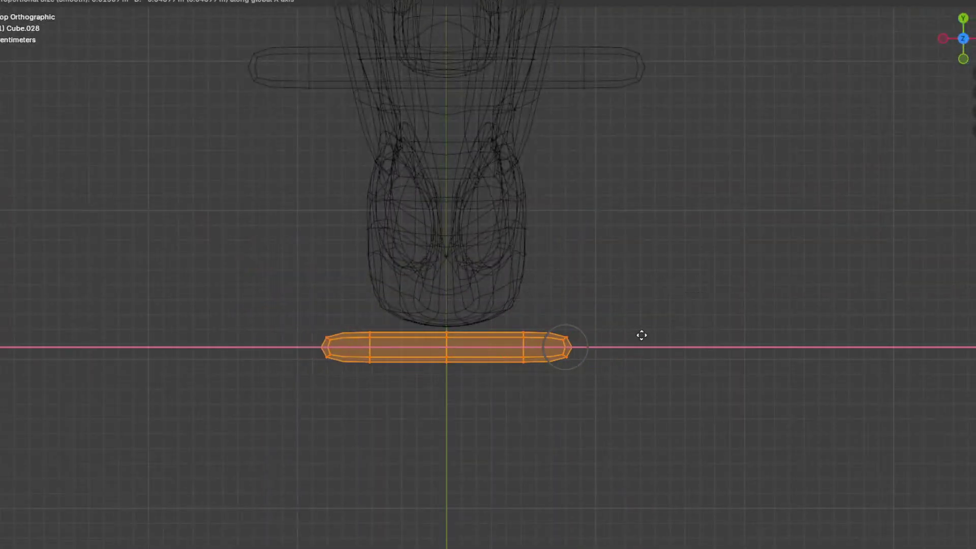
click(623, 340)
drag(727, 401, 488, 307)
key(r)
click(616, 296)
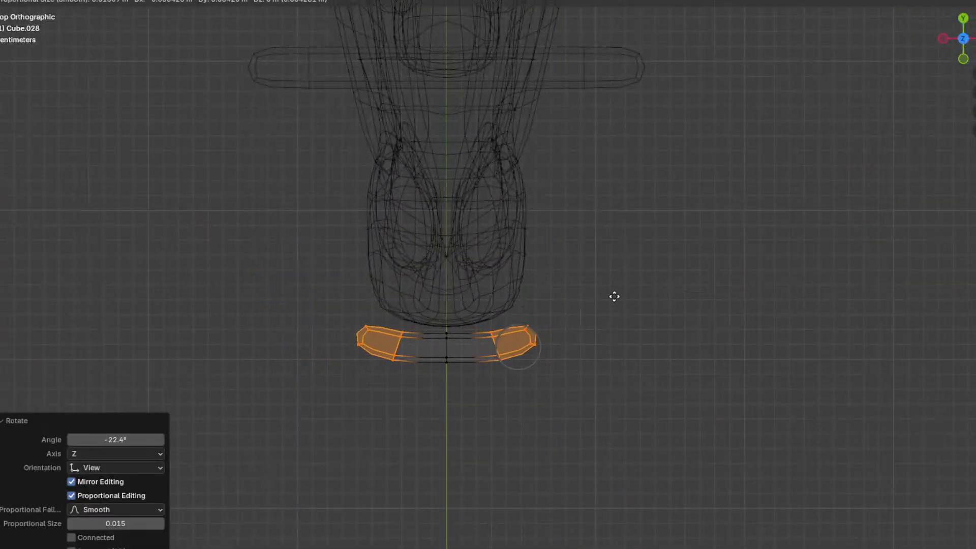
click(609, 280)
Step: Move the outer end faces back about 0.031 m along Y in side view and tilt them slightly to follow the beak outline
drag(623, 355, 500, 275)
middle_drag(559, 266, 513, 213)
key(KP_3)
key(g)
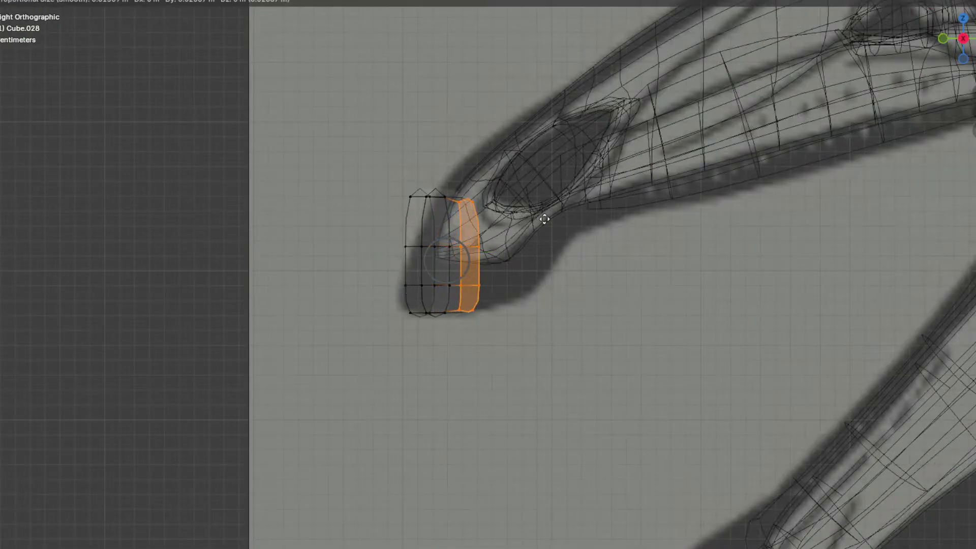
click(554, 219)
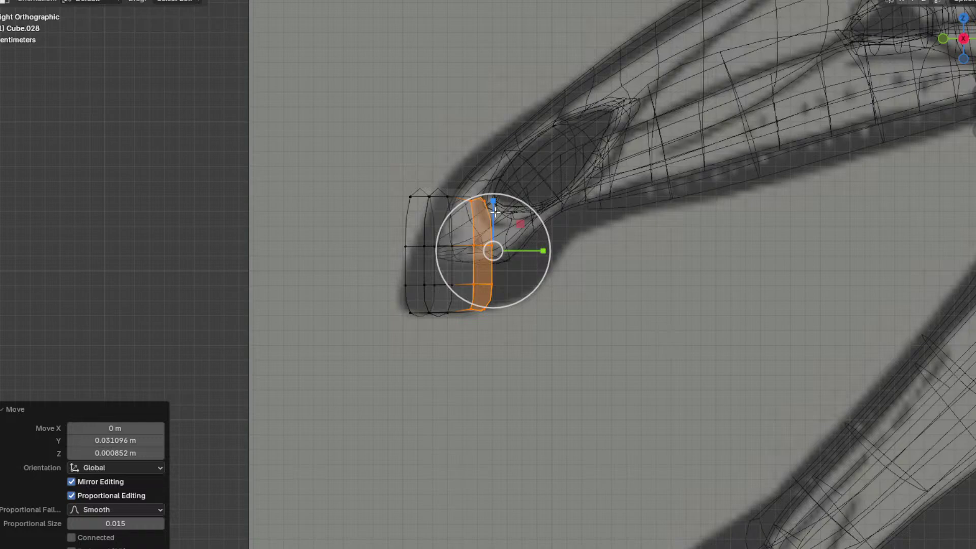
click(495, 213)
key(r)
right_click(611, 240)
key(ctrl+z)
key(r)
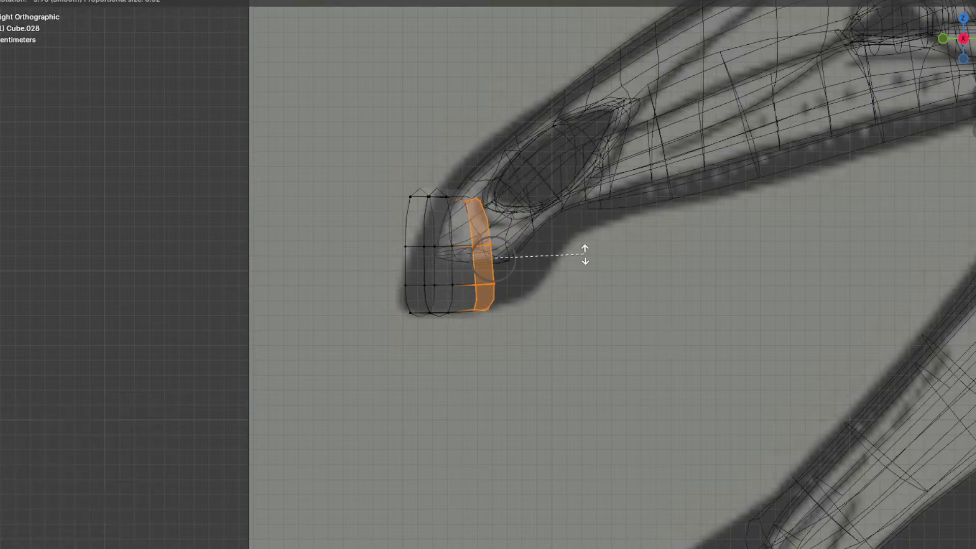
click(586, 254)
Step: Extrude the end faces backward, raise them about 0.012 m along Z and reduce their height to match the beak's lower edge
key(e)
click(636, 248)
key(g)
click(634, 229)
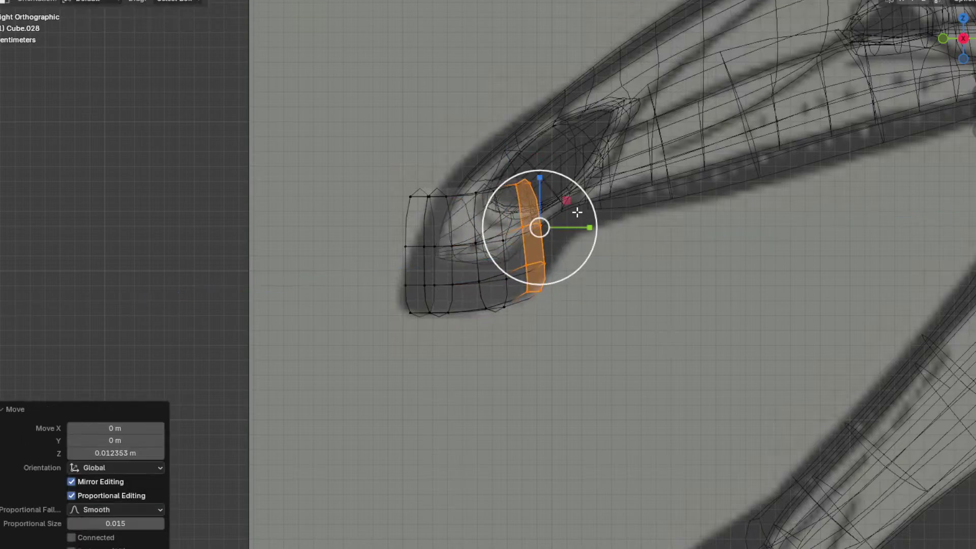
key(s)
key(z)
click(539, 191)
Step: Move the extruded ends inward about 0.073 m along X in top view and flatten them to scale 0 along Y
key(KP_7)
key(g)
key(x)
click(588, 241)
key(s)
key(x)
right_click(635, 259)
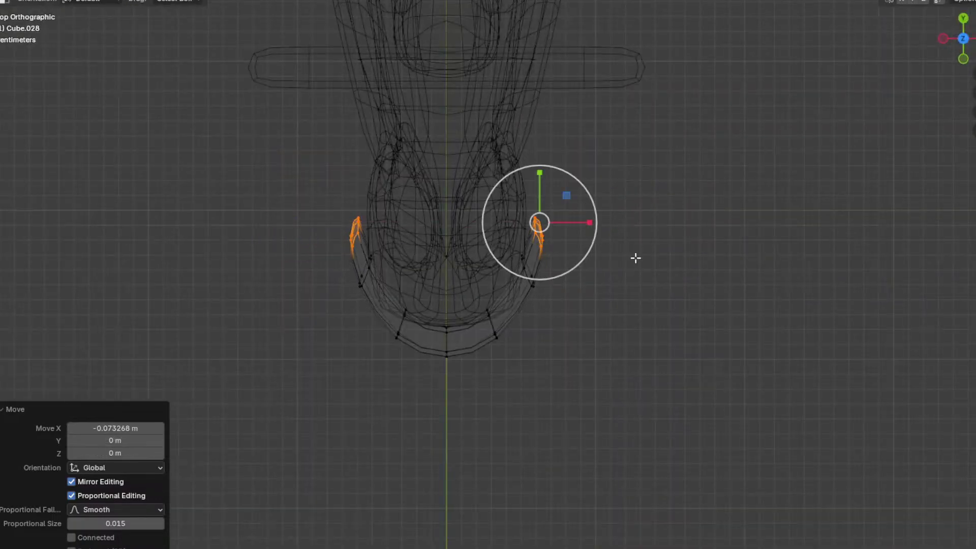
key(0)
key(Return)
Step: Extrude the flattened ends back and up along the beak outline, scale their height to 0.341 and position them at the mouth edge
key(KP_3)
key(e)
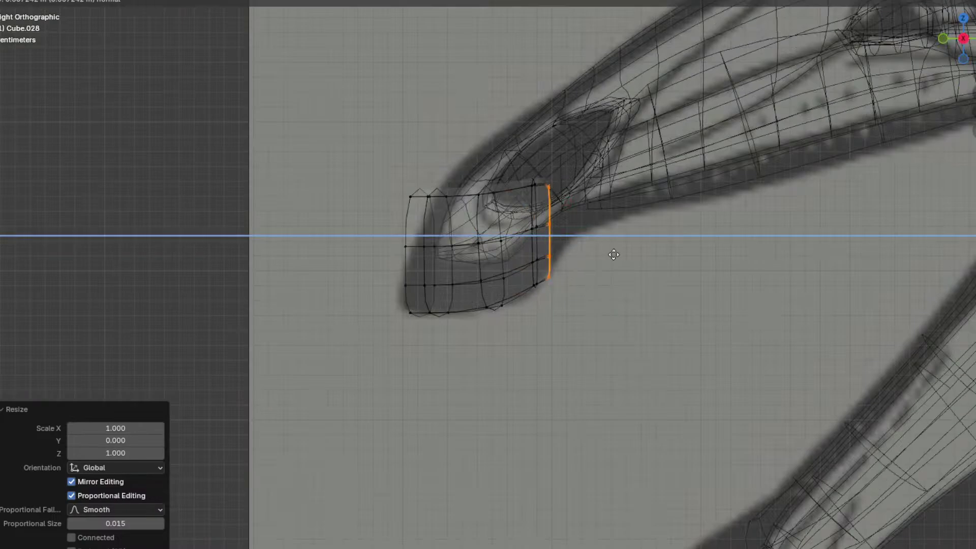
click(621, 186)
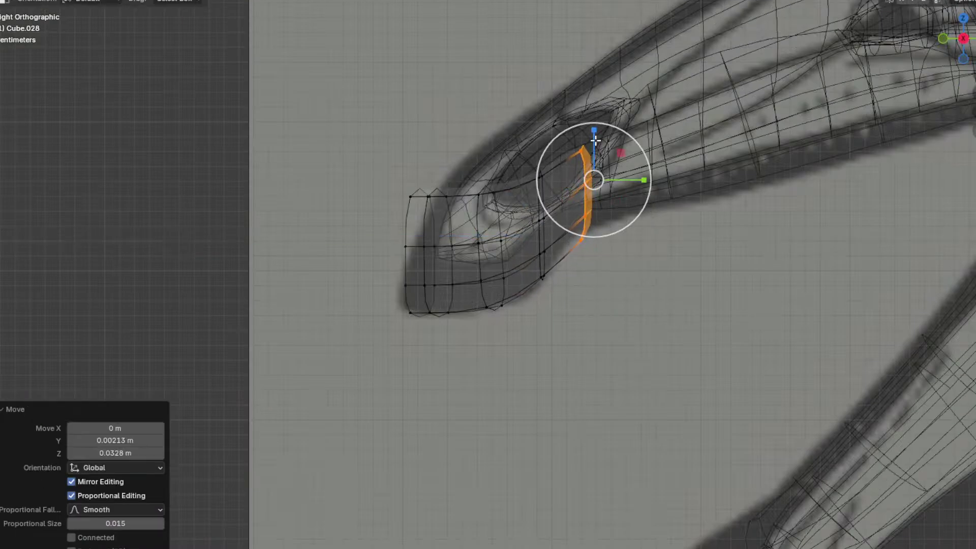
key(s)
key(z)
click(663, 193)
key(g)
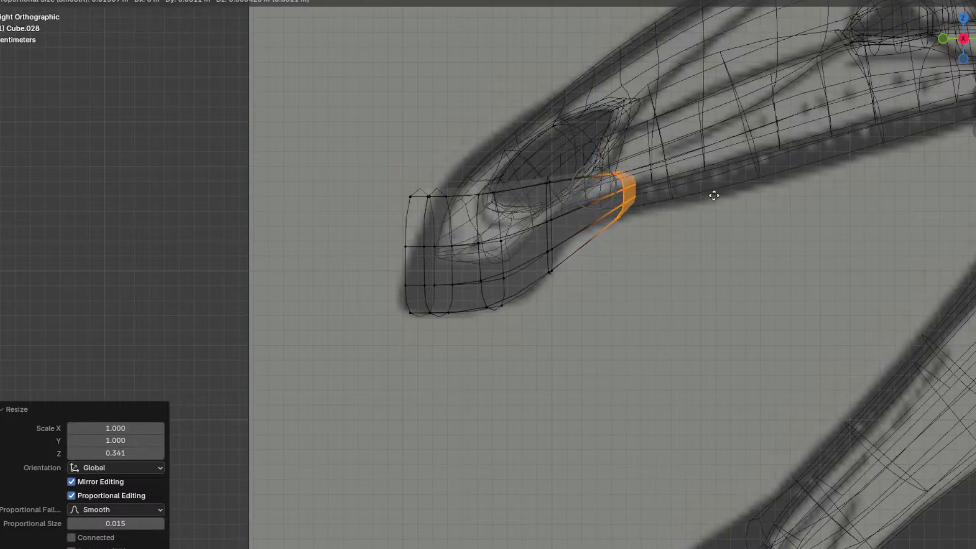
click(665, 209)
Step: Extrude the narrow ends about 0.036 m farther along the upper mouth edge, taper them and move them about 0.026 m back
key(e)
click(702, 212)
key(g)
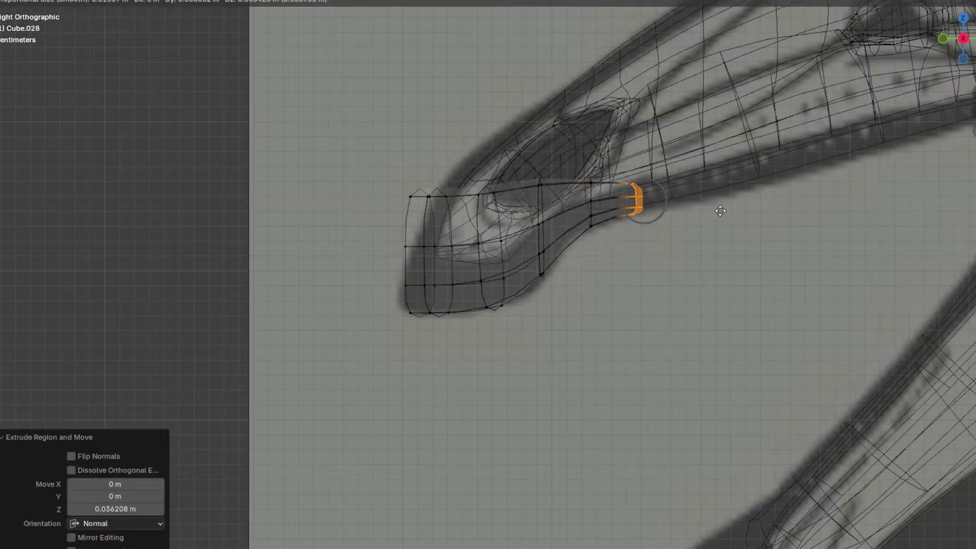
click(716, 196)
drag(656, 157, 657, 169)
key(g)
click(708, 177)
Step: Move the beak piece's upper front vertices backward onto the snout outline and rotate them 5.34°
shift+middle_drag(408, 195, 442, 240)
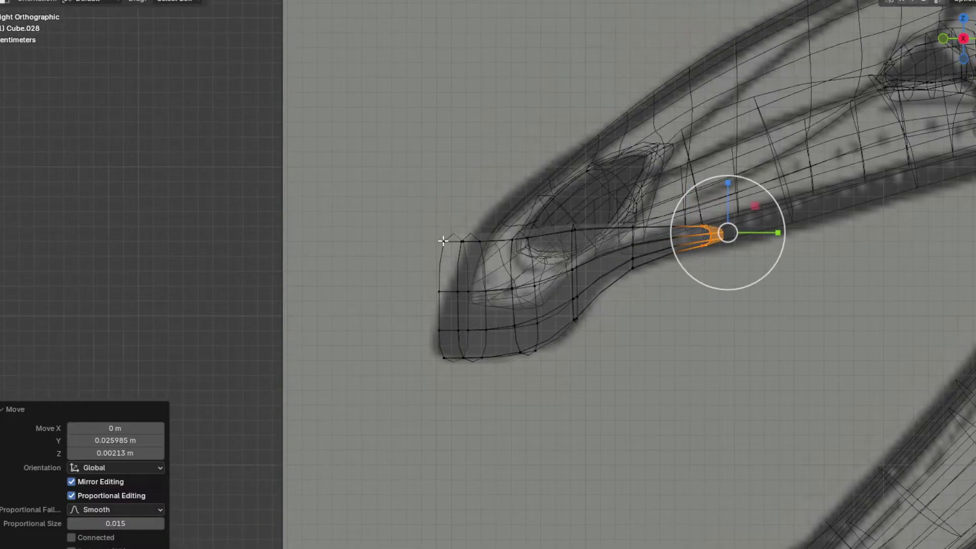
drag(475, 248, 490, 257)
key(g)
click(515, 256)
key(r)
click(525, 266)
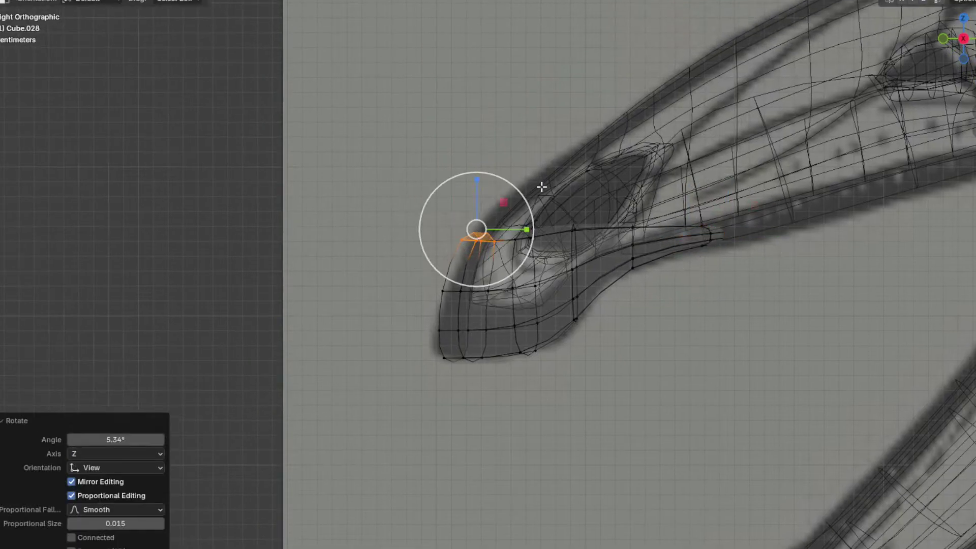
Step: Move the top centre vertex 0.18913 m in Y and 0.16272 m in Z along the snout ridge and adjust a neighbouring vertex
click(546, 180)
middle_drag(546, 180, 518, 226)
key(KP_3)
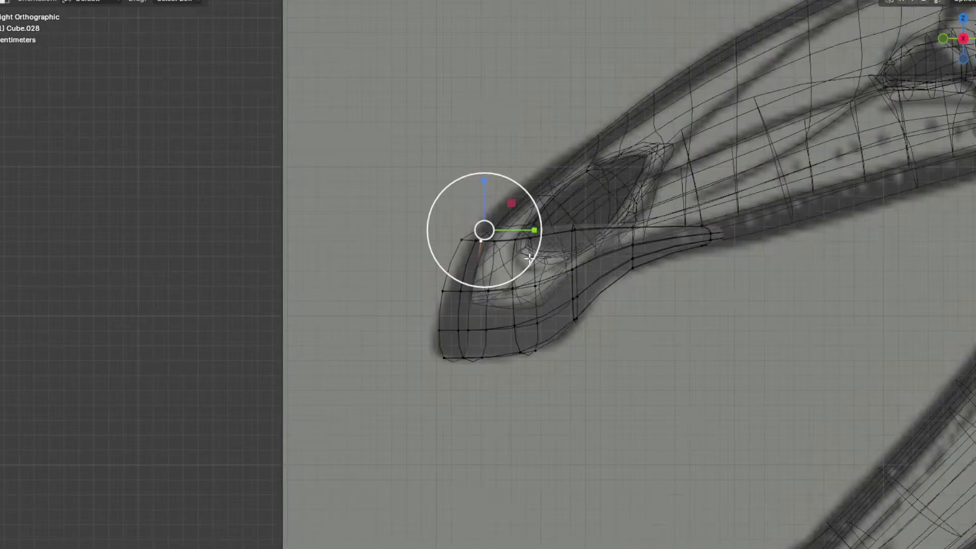
key(g)
click(800, 42)
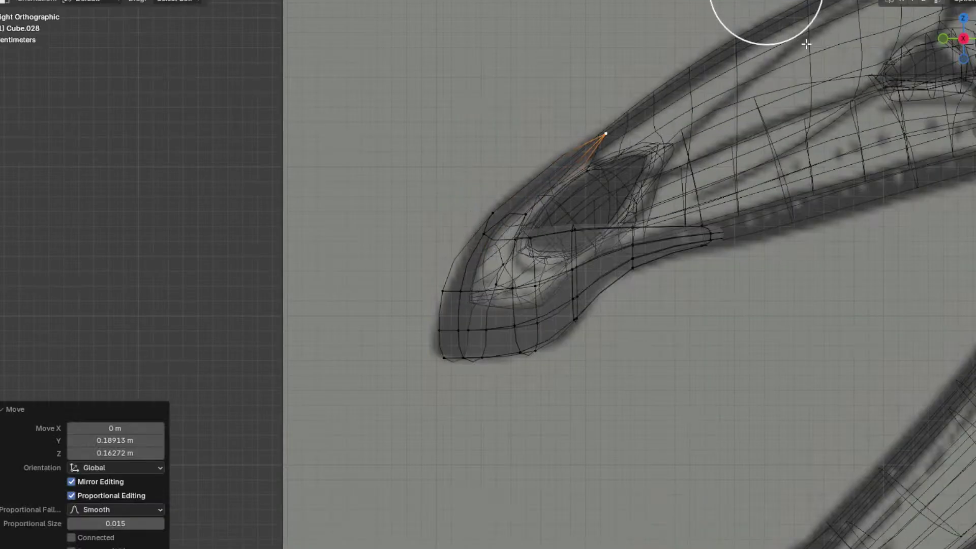
key(alt+z)
click(486, 213)
key(g)
click(488, 197)
Step: Move the beak piece's front corner vertices outward by about 0.030 m along X, viewed from the underside
shift+middle_drag(419, 356, 573, 251)
key(g)
key(x)
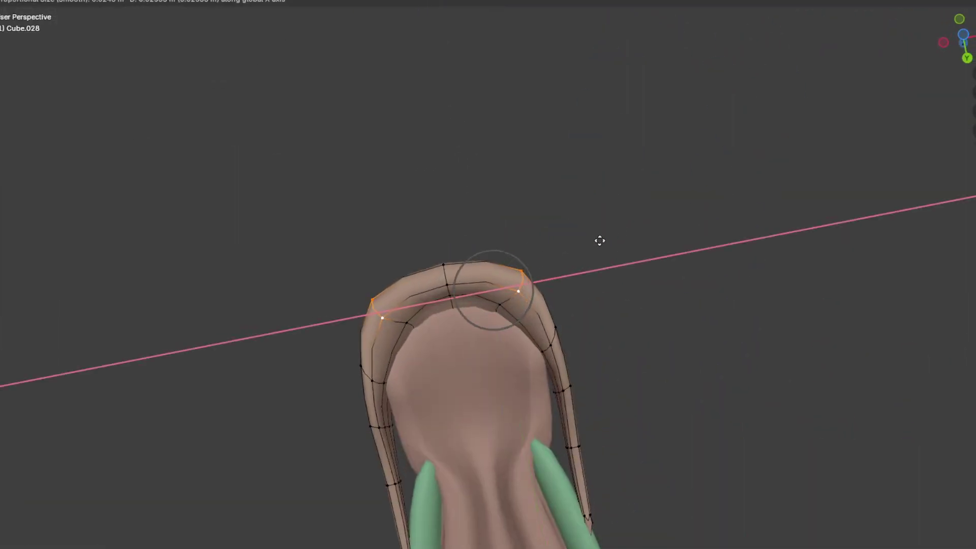
click(635, 288)
Step: Move two edge loops on the beak piece's side arms inward along X toward the jaw, the rear one by about 0.020 m
shift+middle_drag(579, 379, 583, 338)
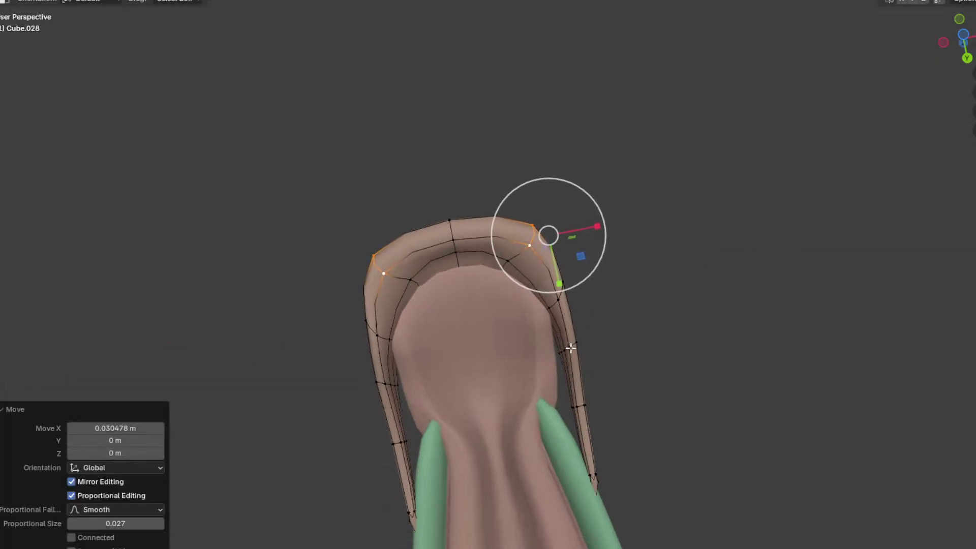
alt+click(571, 349)
shift+middle_drag(587, 402, 589, 330)
key(g)
key(x)
click(578, 338)
click(570, 333)
key(g)
key(x)
click(567, 345)
middle_drag(568, 344, 582, 344)
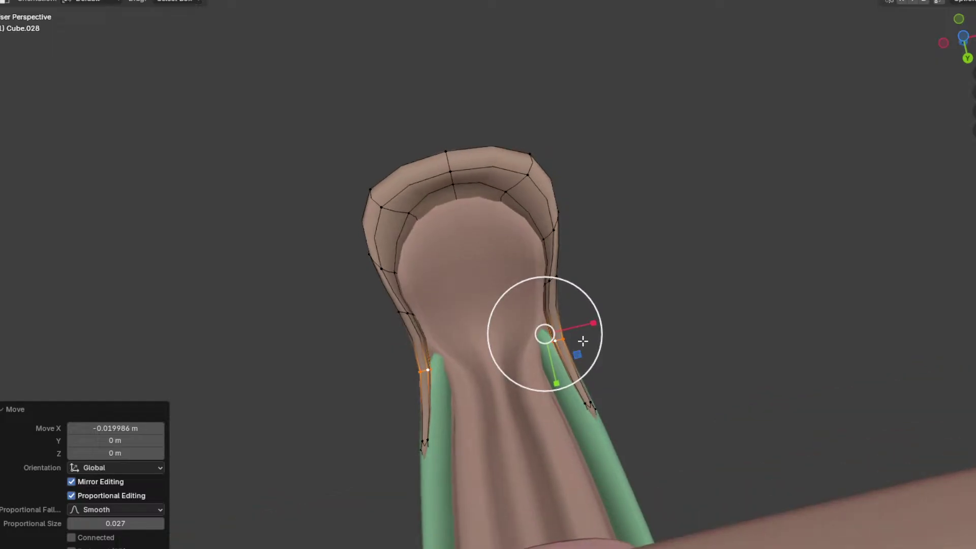
Step: Scale two edge loops on the beak piece's side arms along X to fit them against the jaw
key(s)
key(x)
click(628, 314)
click(558, 275)
key(s)
key(x)
click(636, 257)
Step: Move the next edge loop on the beak piece's side arms along X and refine its offset from the jaw
alt+click(562, 248)
key(g)
key(x)
click(547, 260)
key(Tab)
middle_drag(546, 260, 429, 346)
key(Tab)
key(g)
key(x)
click(546, 310)
Step: Select a run of side vertices on the beak piece and slide them along their edges
ctrl+click(364, 331)
middle_drag(364, 330, 473, 373)
key(g)
key(g)
click(464, 326)
click(454, 336)
Step: Check the beak piece in wireframe, then reposition its vertex near the nostril piece with proportional editing
middle_drag(454, 336, 535, 346)
middle_drag(477, 319, 585, 268)
key(shift+z)
mouse_move(679, 301)
middle_down()
mouse_move(593, 277)
mouse_move(600, 285)
middle_up()
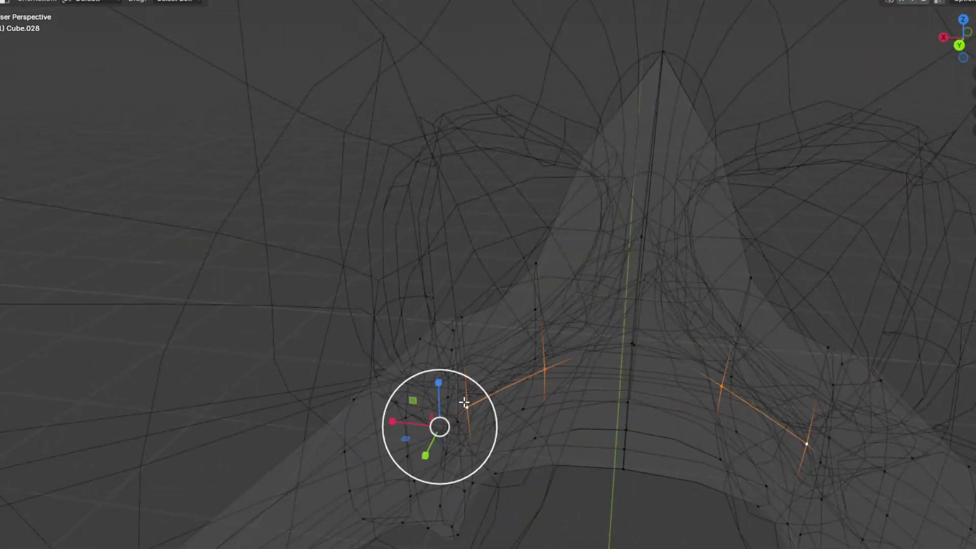
middle_drag(464, 403, 871, 39)
key(shift+z)
middle_drag(325, 356, 389, 346)
key(g)
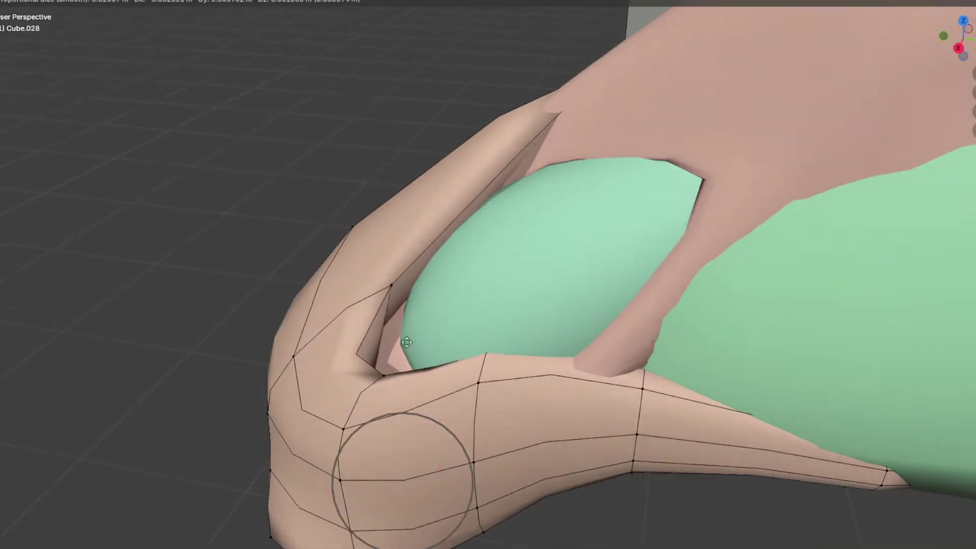
click(585, 275)
Step: Slide a vertex below the nostril along its edge and raise the side arm's upper vertex 0.043099 m in Z
middle_drag(585, 275, 661, 300)
click(576, 324)
middle_drag(576, 325, 608, 336)
key(g)
key(g)
click(613, 420)
middle_drag(613, 420, 543, 350)
click(661, 321)
middle_drag(661, 321, 557, 356)
key(g)
click(610, 206)
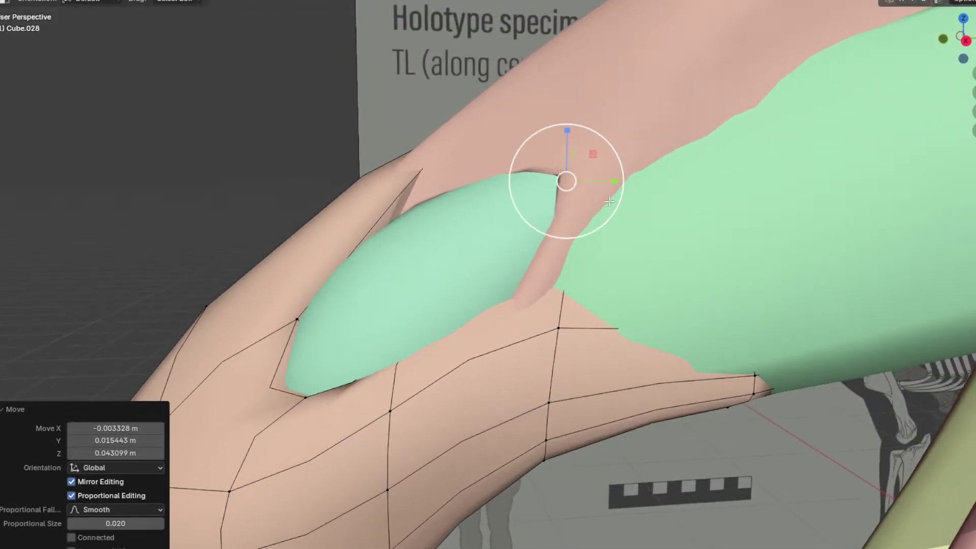
Step: Add an edge loop across the beak's side below the nostril and reposition its upper vertices
key(ctrl+r)
double_click(471, 387)
click(483, 330)
key(g)
click(503, 398)
key(g)
click(428, 423)
Step: Slide the vertex at the nostril's lower front corner along its edge away from the opening
click(321, 341)
key(g)
key(g)
click(271, 417)
middle_drag(272, 416, 305, 457)
Step: Move the beak vertices along the nostril's lower rim so the covering follows the green nostril piece
click(374, 311)
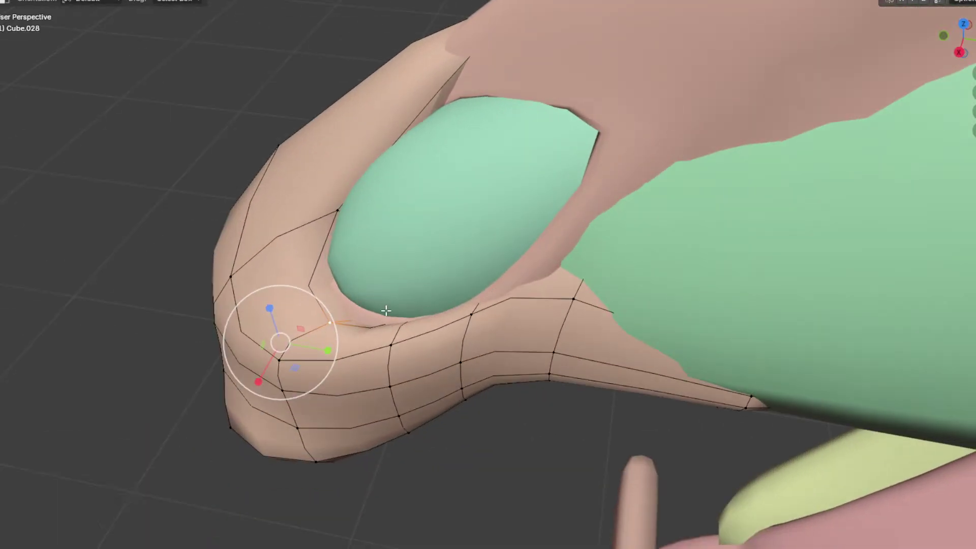
middle_drag(375, 312, 456, 220)
middle_drag(443, 186, 424, 222)
middle_drag(427, 261, 478, 316)
key(g)
click(427, 255)
key(g)
click(522, 285)
key(Tab)
scroll(539, 294, down, 4)
key(Tab)
scroll(473, 305, up, 3)
Step: Add another centred edge loop to the beak piece and move its vertices around the nostril opening
key(ctrl+r)
click(453, 221)
right_click(453, 221)
click(457, 214)
middle_drag(458, 228, 512, 220)
key(g)
click(499, 222)
click(444, 121)
middle_drag(575, 226, 513, 211)
key(g)
click(534, 243)
key(Tab)
Step: In right side view, move the beak's lower rear corner vertex down and back, and its upper ridge vertex to the snout outline
middle_drag(475, 322, 521, 335)
key(KP_3)
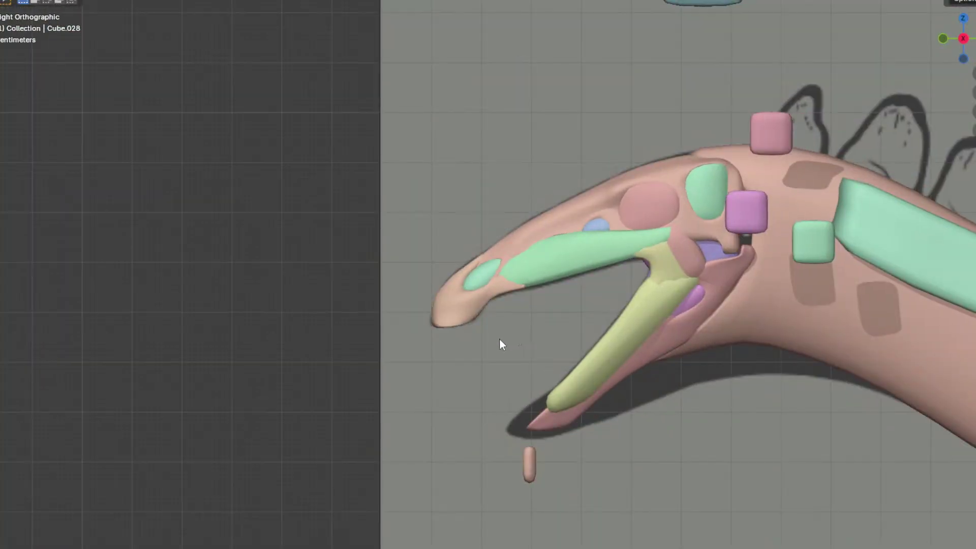
scroll(501, 339, up, 2)
click(443, 331)
key(Tab)
scroll(497, 379, up, 3)
shift+middle_drag(497, 380, 565, 341)
scroll(566, 341, up, 1)
click(531, 329)
key(g)
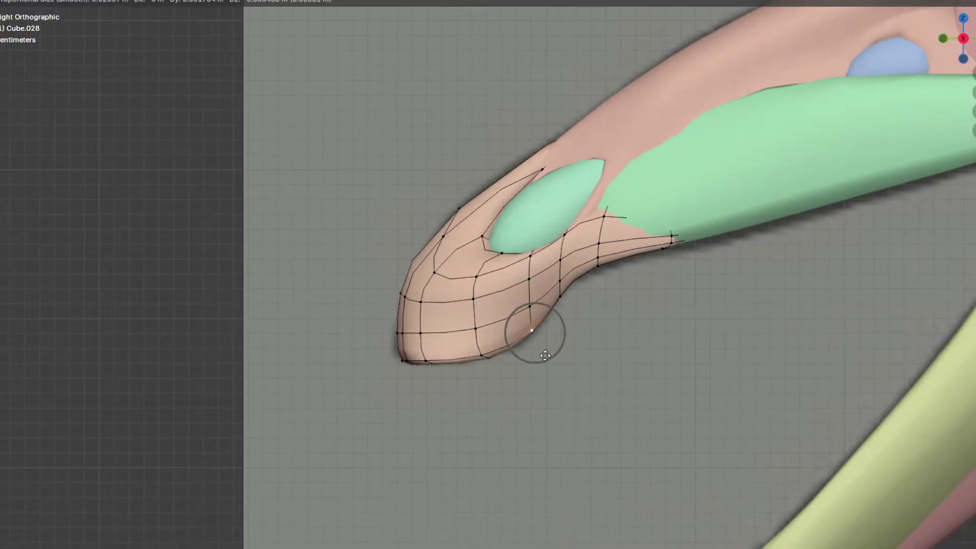
click(555, 369)
click(469, 191)
key(g)
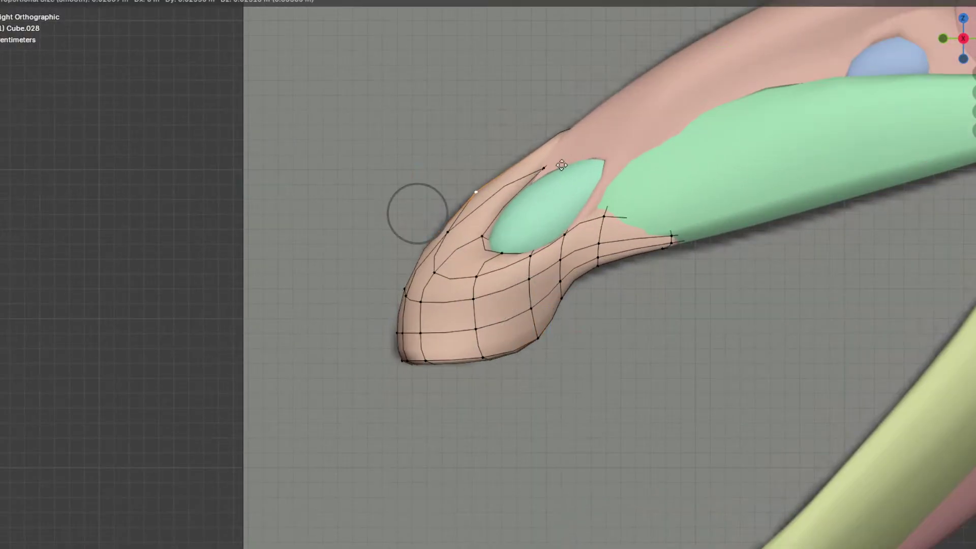
click(569, 158)
Step: Move the vertex on the side arm's lower edge down and back to smooth the beak's rear contour
click(609, 267)
key(g)
right_click(615, 286)
click(610, 285)
key(g)
click(623, 298)
key(Tab)
Step: Move the vertices at the side arm's rear tip backward and down along the green jaw piece
scroll(679, 228, down, 1)
click(688, 219)
key(Tab)
click(712, 231)
key(g)
click(733, 252)
key(Tab)
click(634, 255)
key(Tab)
click(655, 244)
key(g)
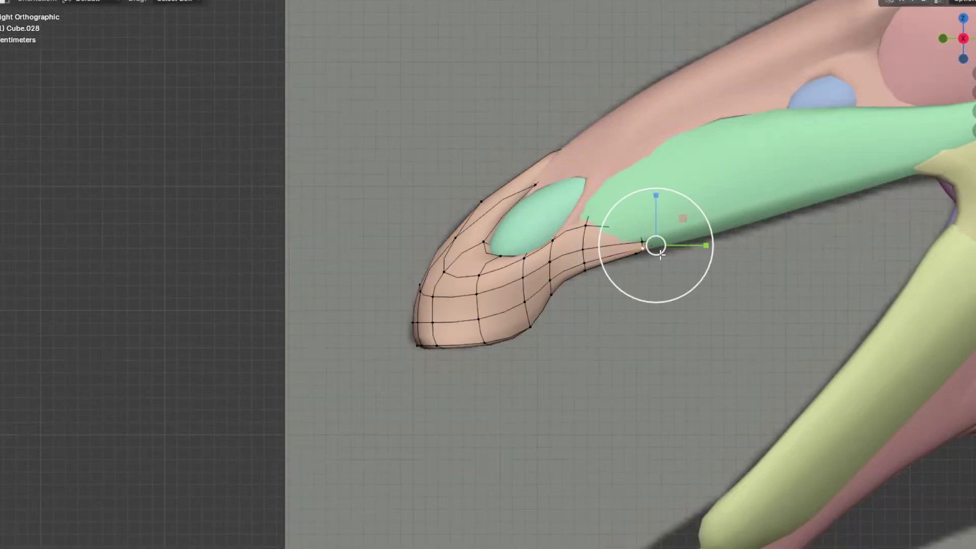
click(676, 257)
key(Tab)
scroll(415, 283, down, 4)
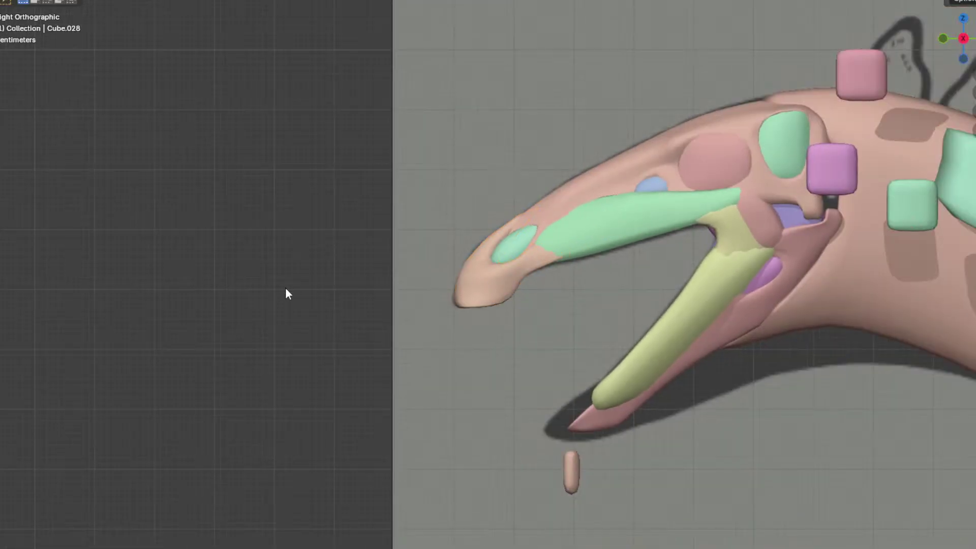
Step: Move the beak's upper ridge vertex forward to match the snout outline in side view
shift+middle_drag(495, 315, 412, 327)
scroll(443, 328, up, 3)
shift+middle_drag(471, 328, 653, 330)
click(540, 292)
key(Tab)
scroll(539, 291, up, 2)
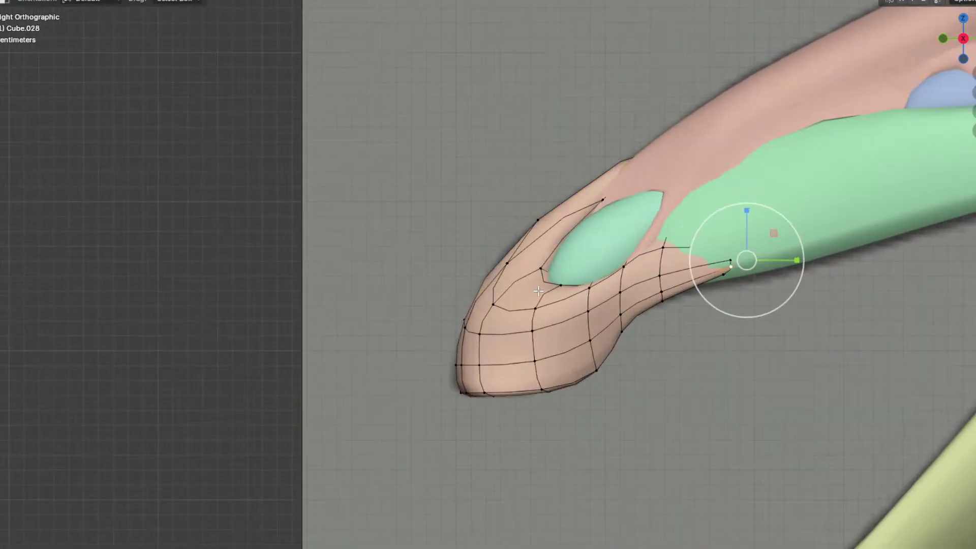
scroll(526, 264, up, 1)
key(g)
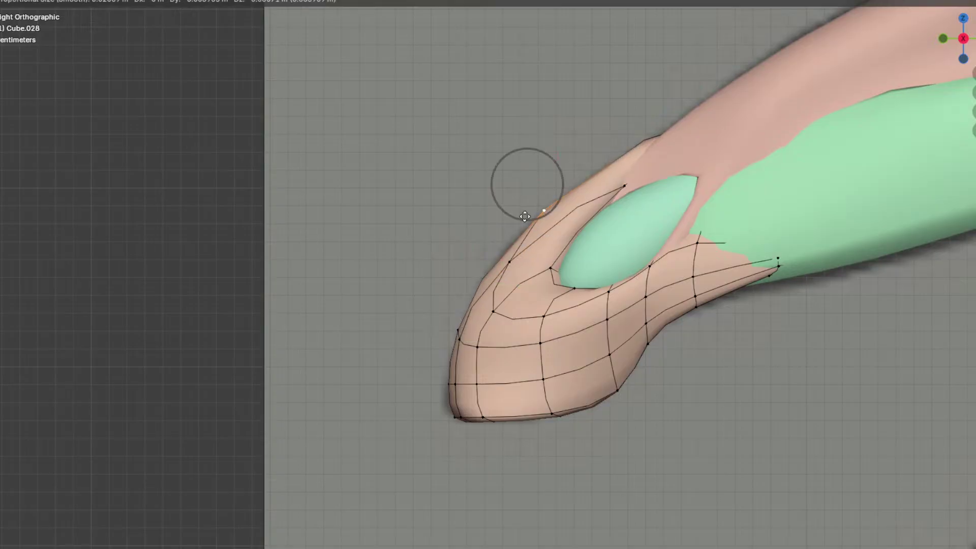
click(483, 228)
key(Tab)
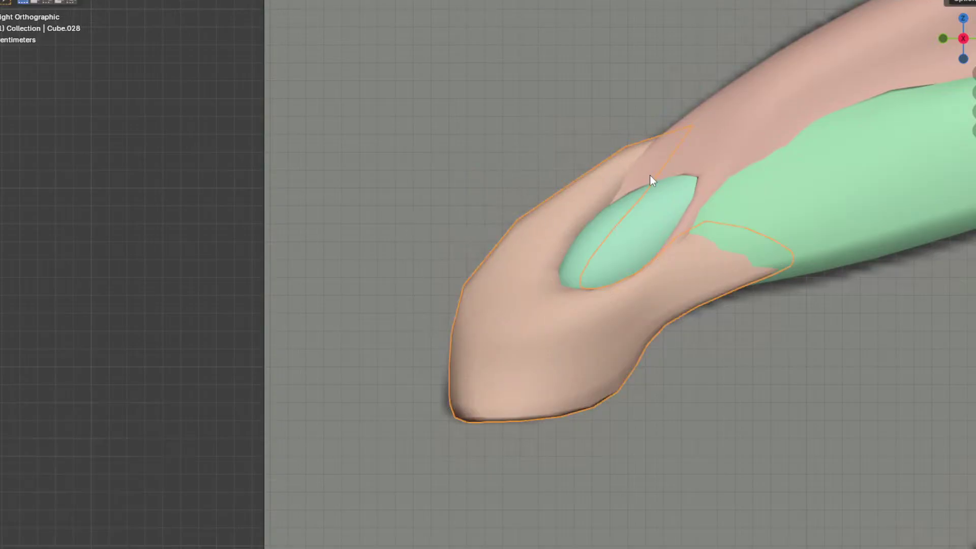
Step: Move the rear top ridge vertex of the beak piece -0.020447 m in Y and -0.018743 m in Z
scroll(597, 207, down, 4)
scroll(506, 275, down, 4)
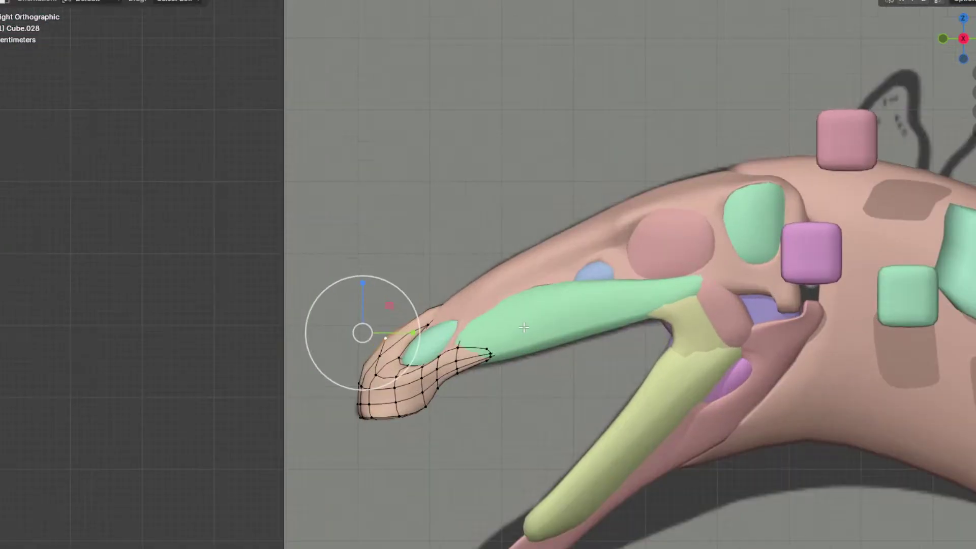
scroll(427, 370, up, 4)
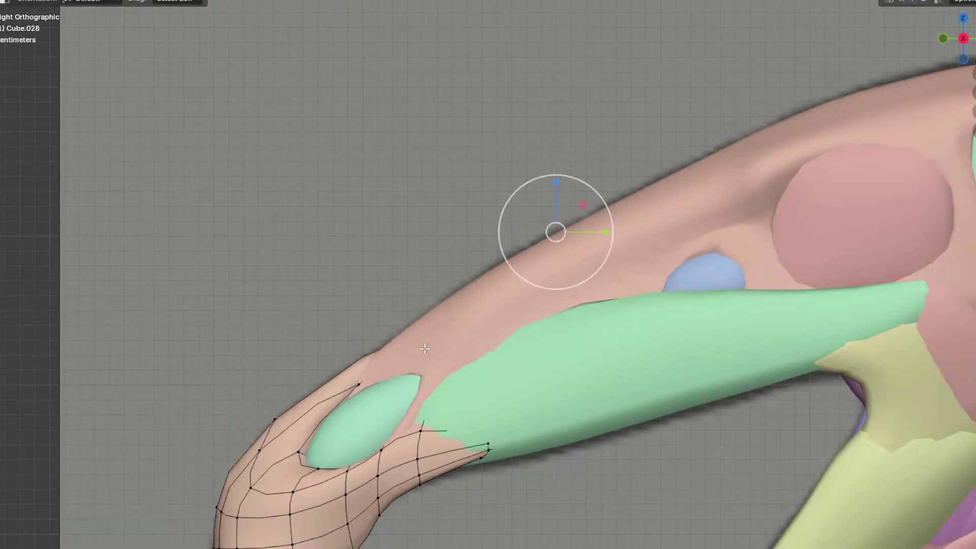
click(384, 387)
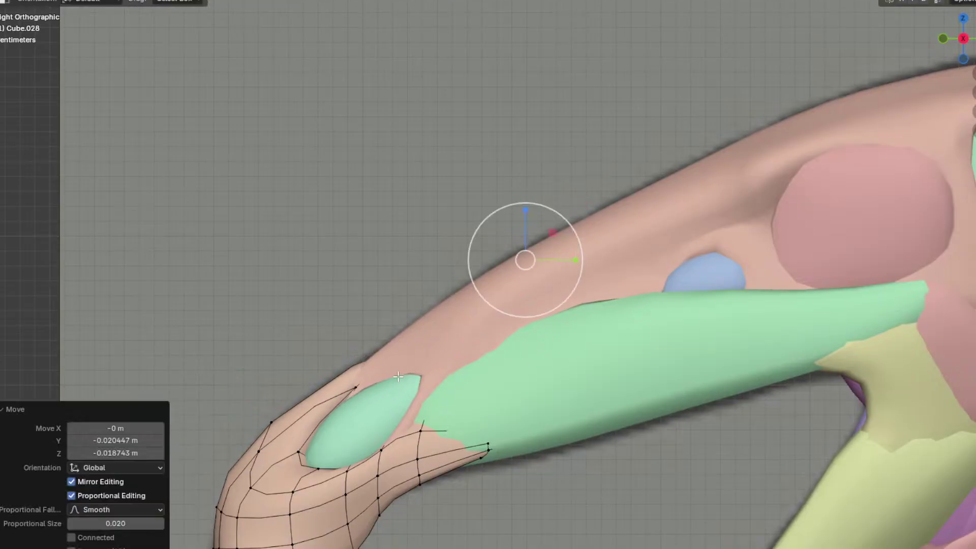
key(Tab)
scroll(397, 379, down, 5)
scroll(506, 320, down, 1)
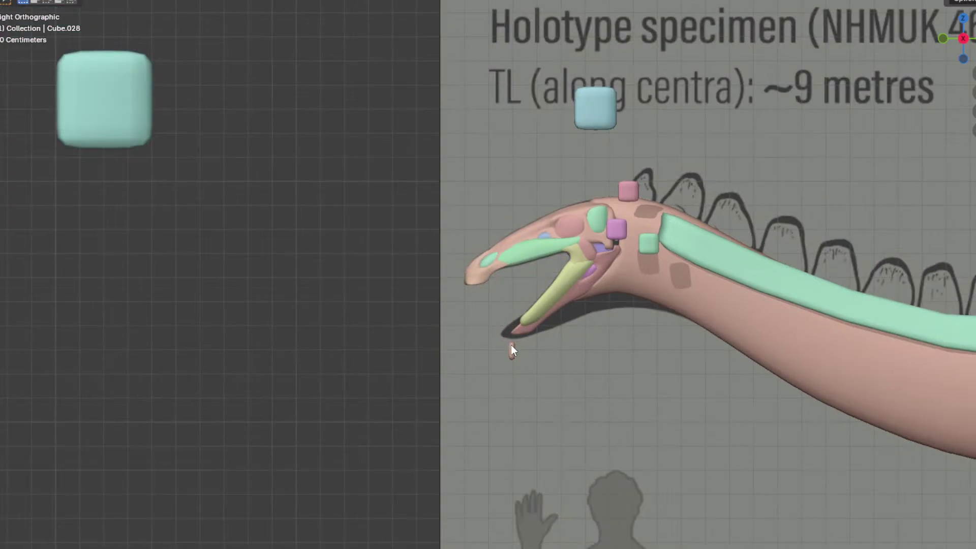
Step: From the front, move the beak's lower front side vertex along X to reshape the lip's width
scroll(557, 372, up, 4)
middle_drag(581, 371, 710, 323)
scroll(489, 270, up, 4)
click(488, 269)
scroll(540, 325, up, 2)
middle_drag(508, 325, 526, 417)
key(g)
key(x)
click(544, 359)
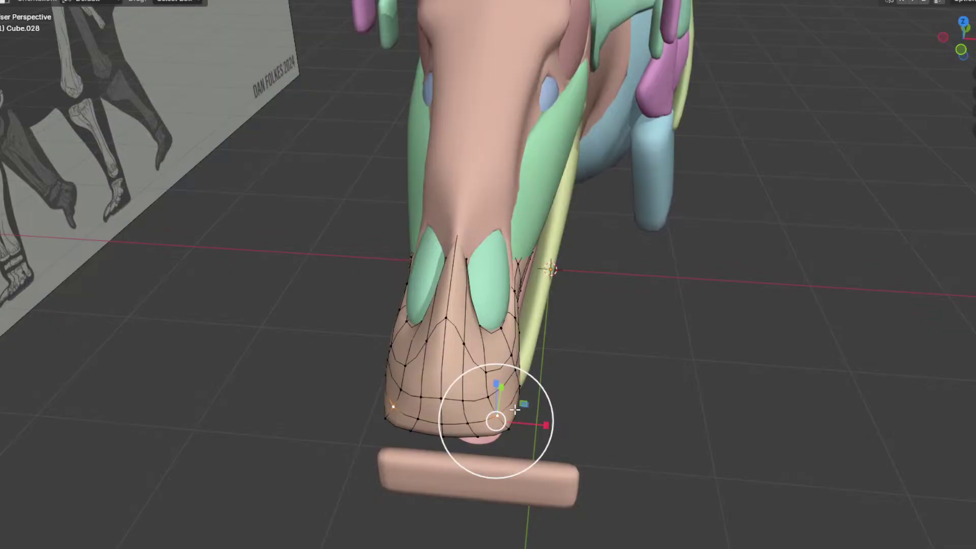
Step: Move the neighbouring vertex just above the beak's lower front edge along X
click(491, 397)
key(g)
key(x)
click(533, 396)
key(Tab)
middle_drag(550, 394, 564, 376)
Step: From the underside, move the beak's rear side corner vertices outward along X to widen the covering
key(KP_3)
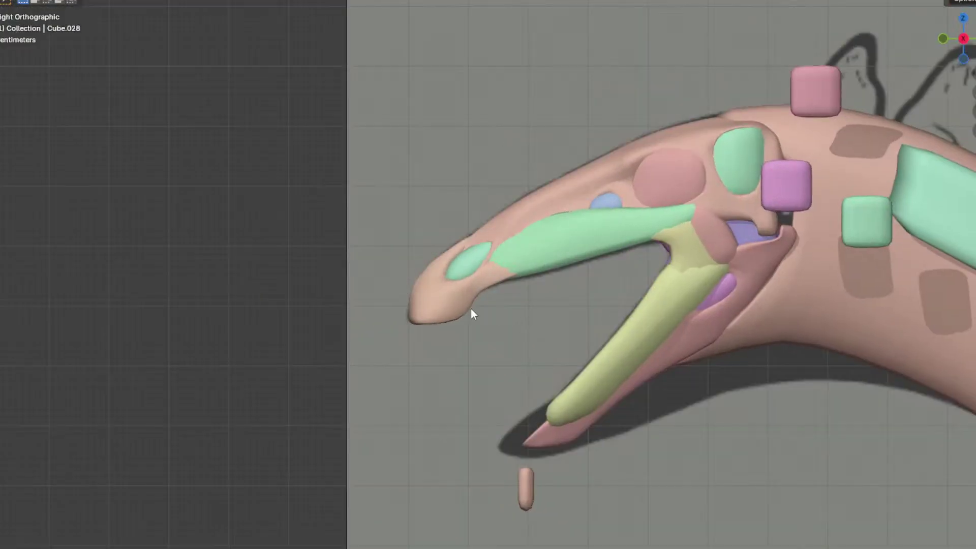
middle_drag(479, 314, 563, 193)
key(Tab)
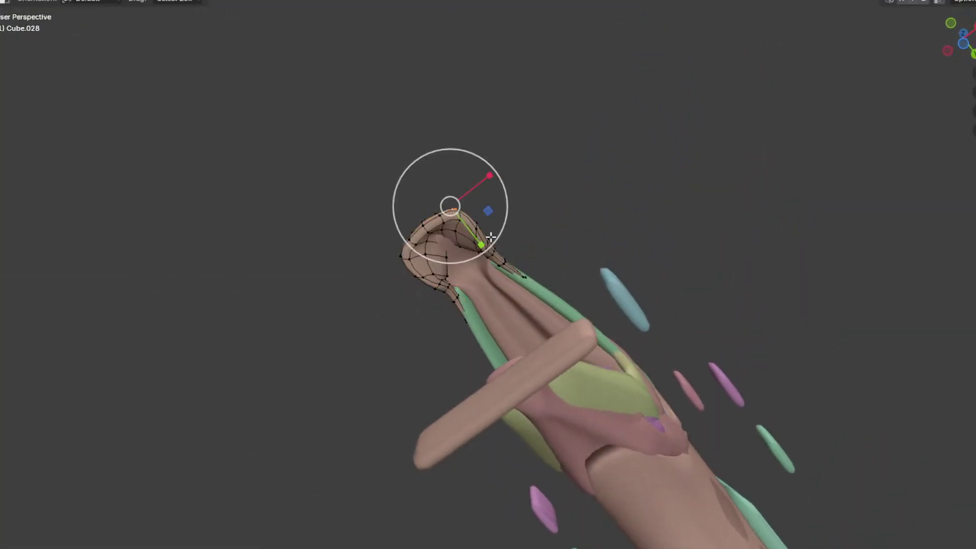
scroll(490, 237, up, 4)
middle_drag(472, 227, 554, 178)
key(g)
key(x)
click(591, 236)
Step: Select two neighbouring vertices on the beak's underside and move them to reshape the inner rim
click(495, 204)
shift+click(477, 207)
key(g)
click(497, 182)
key(Tab)
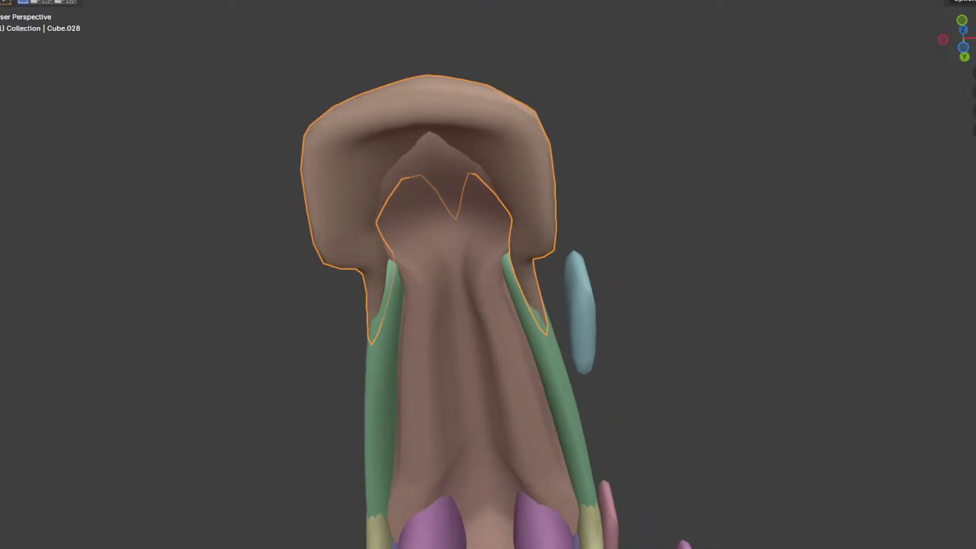
Step: Leave the upper beak covering and open the small beige piece below the lower jaw's tip for mesh editing in right side view
click(548, 1)
key(Tab)
click(548, 1)
key(Tab)
click(590, 186)
scroll(590, 186, down, 5)
middle_drag(590, 186, 459, 267)
key(KP_3)
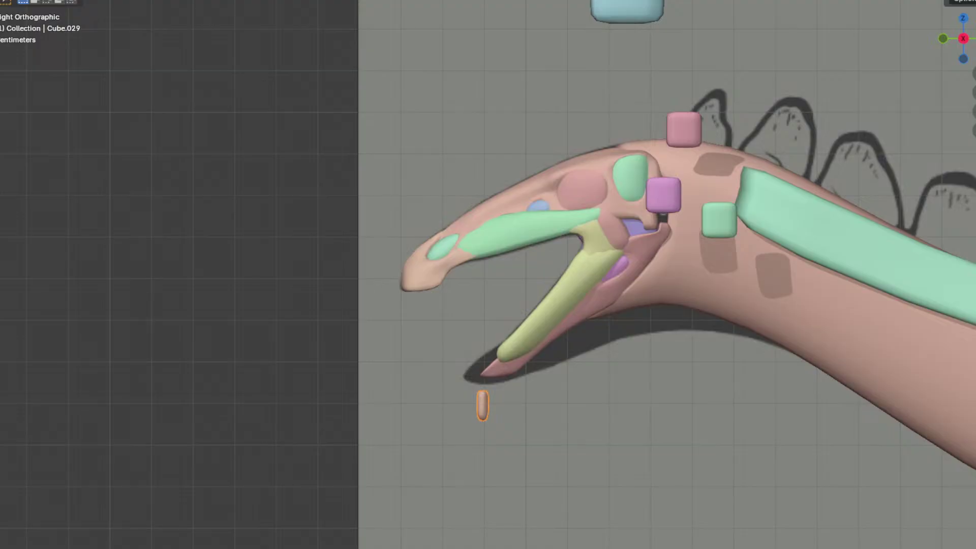
scroll(499, 396, up, 2)
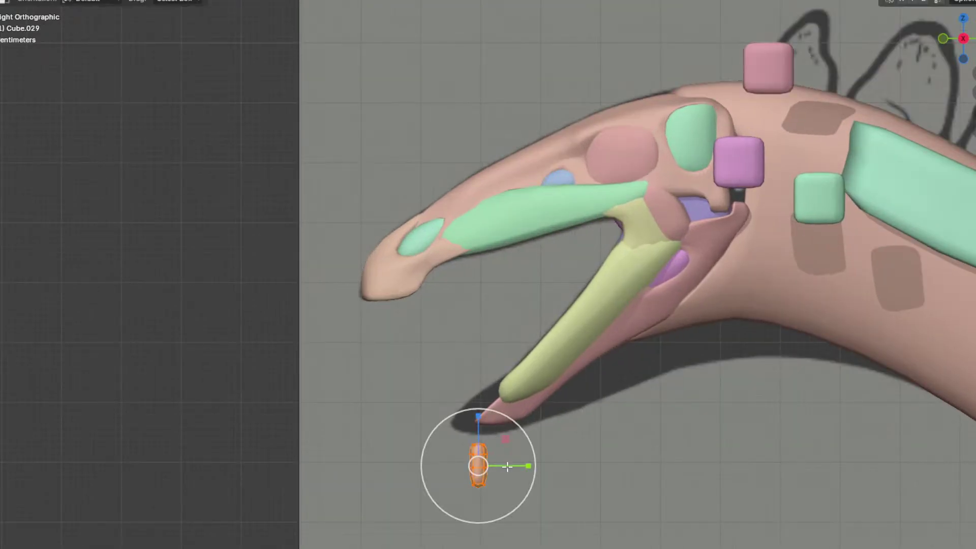
scroll(505, 466, up, 2)
shift+middle_drag(564, 492, 569, 312)
scroll(564, 325, up, 2)
key(r)
click(527, 358)
key(g)
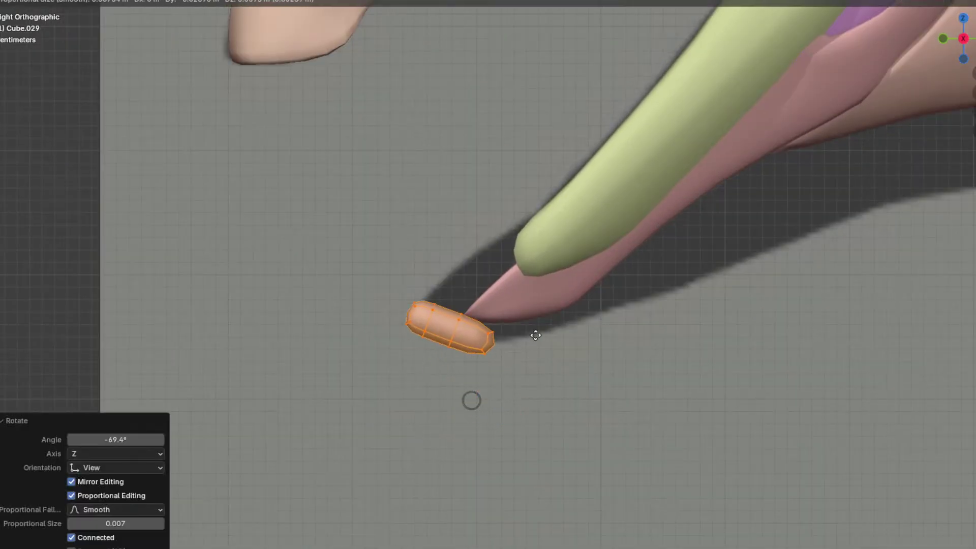
key(Escape)
key(ctrl+z)
Step: Rotate the small piece's mesh, place it in front of the lower jaw's tip, and move it along X towards the centreline
click(524, 337)
key(r)
click(522, 266)
key(g)
click(535, 273)
middle_drag(667, 252, 753, 325)
key(g)
middle_drag(624, 395, 564, 390)
click(540, 386)
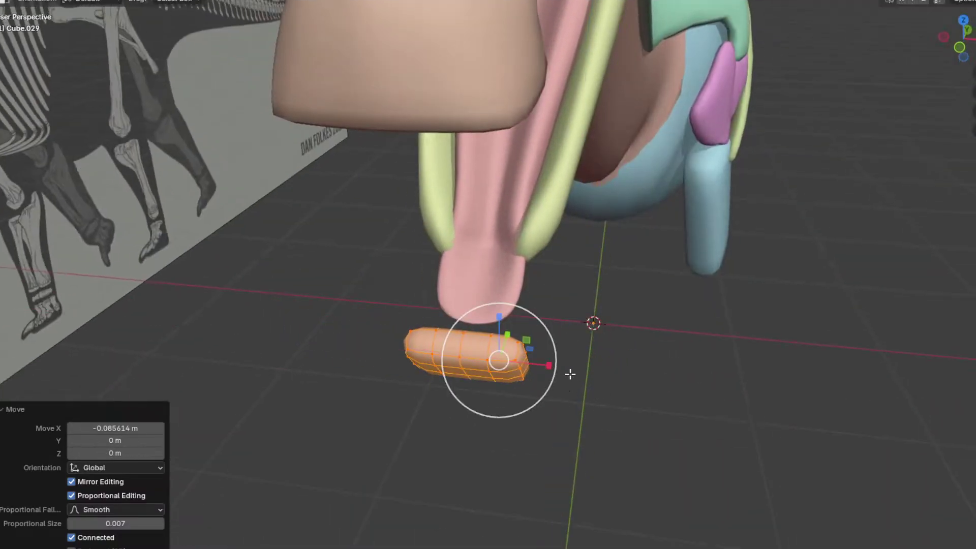
Step: In wireframe, select the piece's outer vertices and rotate and move them twice to bend it into a crescent around the jaw tip
key(KP_3)
key(shift+z)
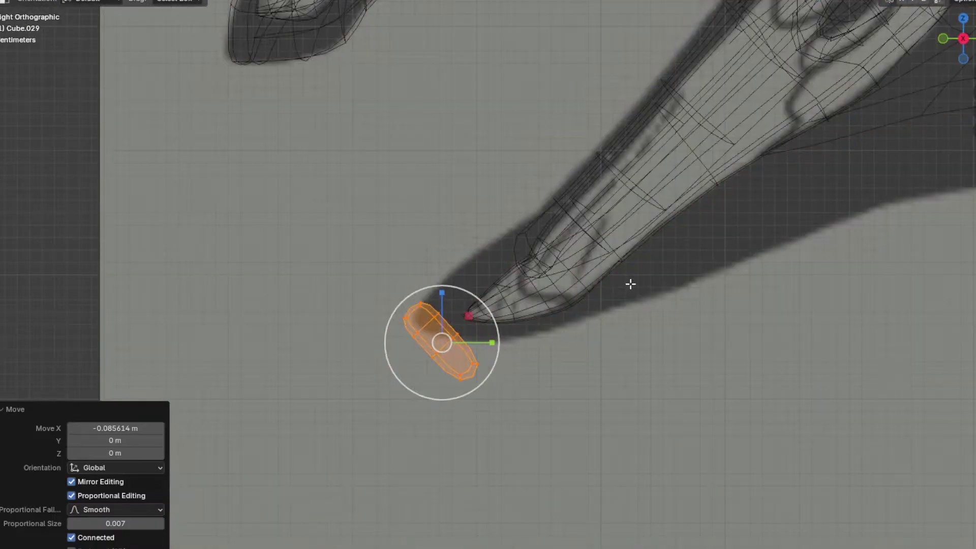
key(KP_7)
drag(692, 419, 490, 261)
key(KP_2)
key(KP_2)
key(KP_2)
key(KP_2)
key(KP_8)
key(r)
click(616, 326)
key(g)
click(612, 288)
key(r)
click(635, 278)
key(g)
middle_click(637, 276)
click(636, 277)
click(667, 323)
Step: Circle-select the crescent's end vertices and flatten them by scaling to 0 along Z
key(c)
click(531, 321)
right_click(665, 299)
click(667, 299)
key(c)
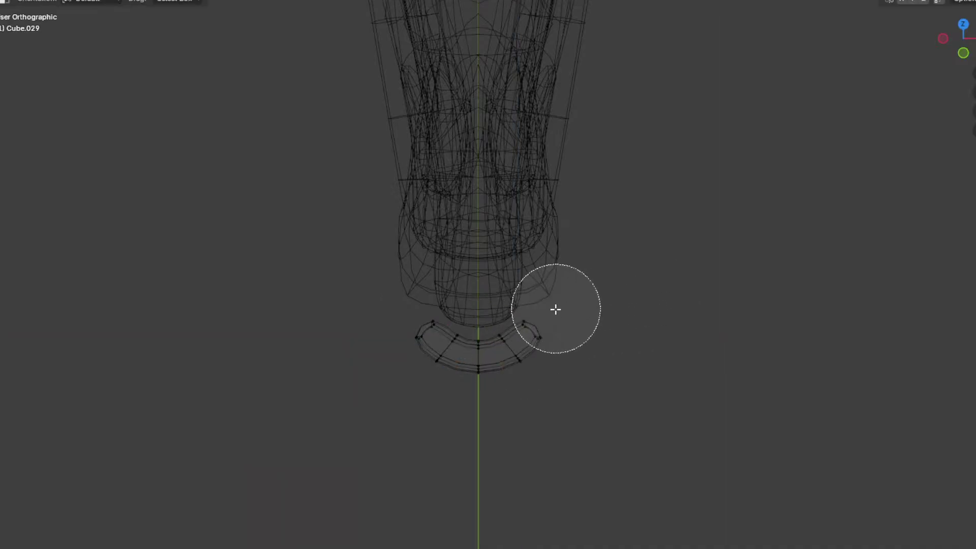
click(556, 309)
right_click(554, 309)
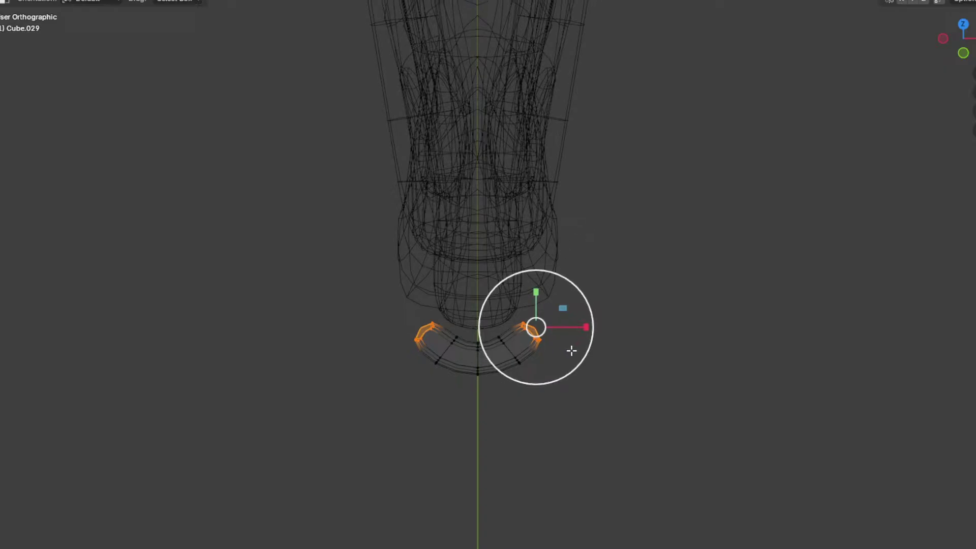
key(s)
key(z)
key(0)
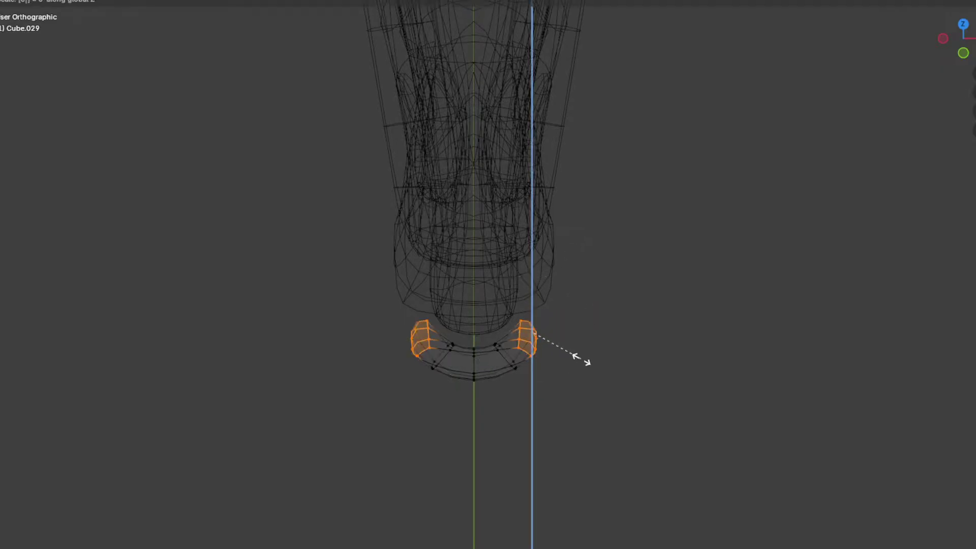
key(Return)
Step: In right side view, rotate the crescent's end vertices and move them back and up over the jaw
middle_drag(582, 360, 521, 272)
key(KP_3)
key(r)
click(541, 355)
key(g)
click(573, 314)
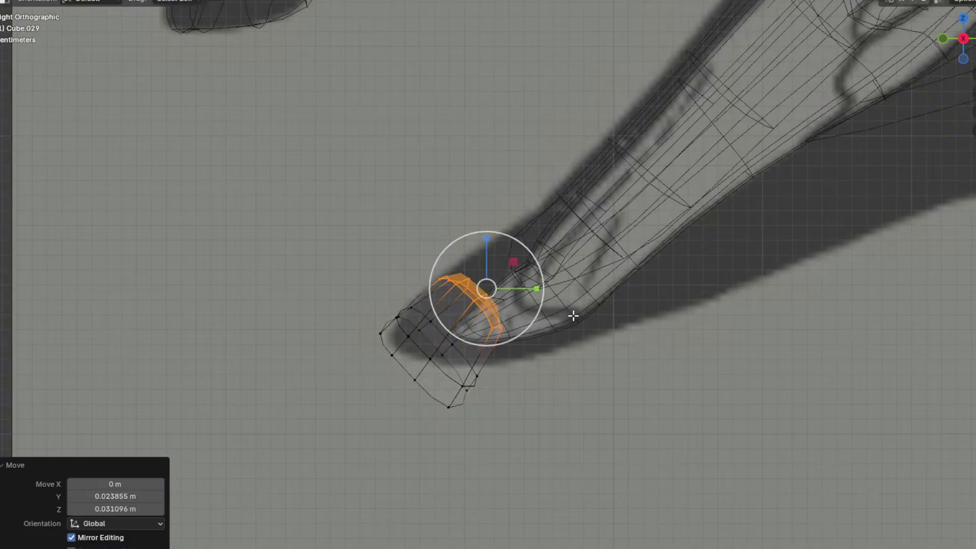
Step: Extrude the crescent's ends backward along the lower jaw and adjust the position of the new ends
key(e)
click(607, 307)
key(g)
click(623, 310)
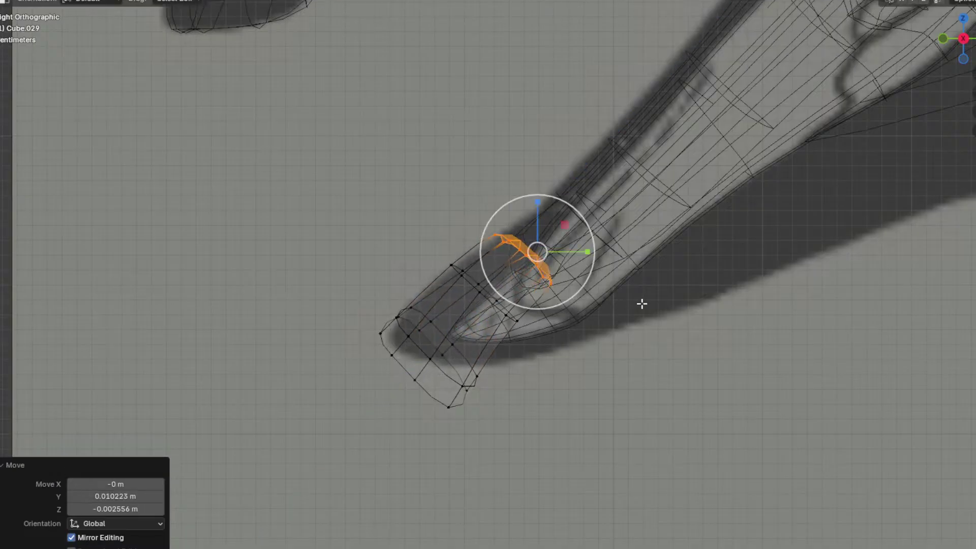
Step: Rotate and scale the lower beak's rear ends and move them along their normal and up to the jaw's top outline
key(r)
click(618, 330)
key(g)
key(z)
key(z)
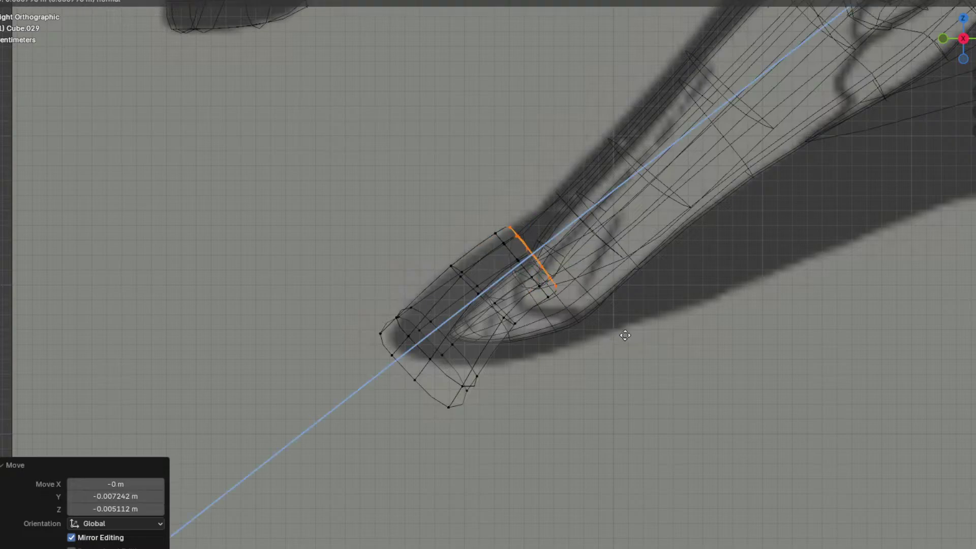
click(624, 337)
key(s)
click(609, 314)
key(g)
click(618, 292)
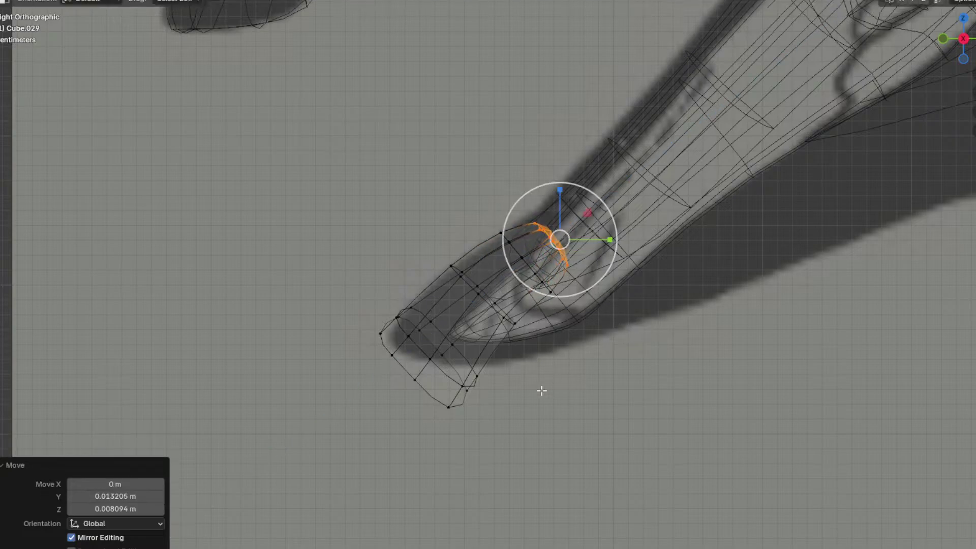
Step: Move the beak's lower front vertices to the reference outline, and pull the rear lower edge path back along the jaw
drag(461, 387, 442, 370)
key(g)
click(586, 368)
click(638, 356)
click(524, 337)
ctrl+click(541, 306)
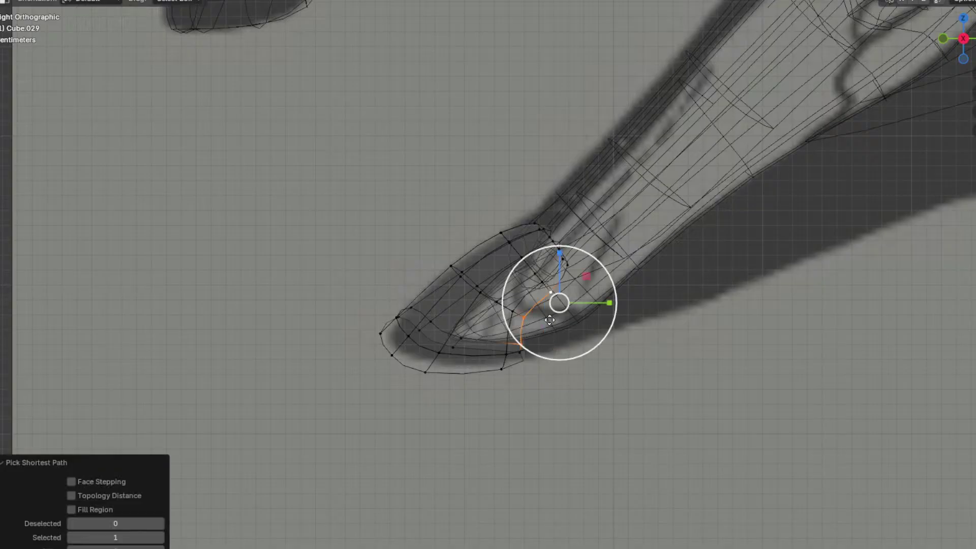
key(g)
click(701, 254)
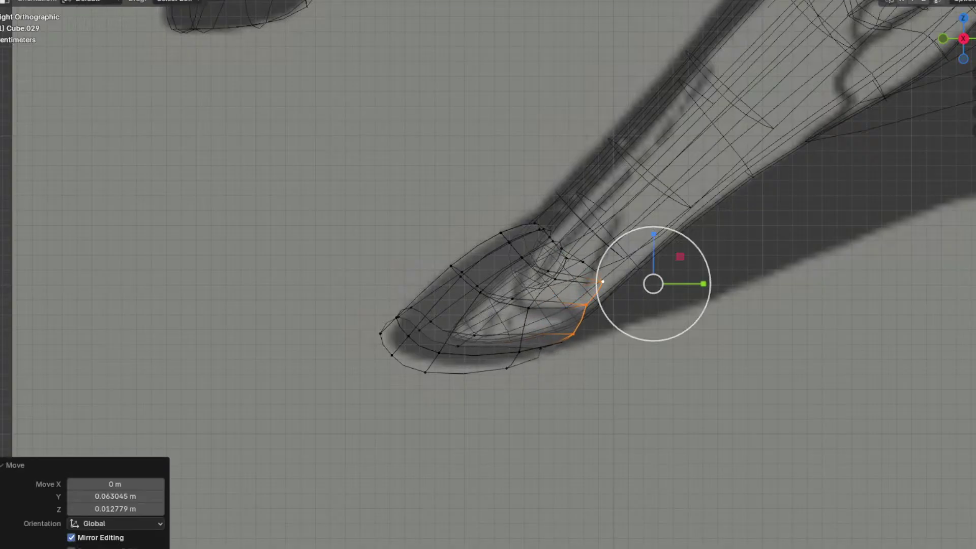
Step: Return to solid shading and move the lower beak's selected rear lower edge along X to reshape the underside's width
key(shift+z)
mouse_move(701, 254)
middle_down()
mouse_move(634, 280)
mouse_move(533, 247)
mouse_move(484, 261)
mouse_move(499, 253)
middle_up()
key(g)
key(x)
click(508, 253)
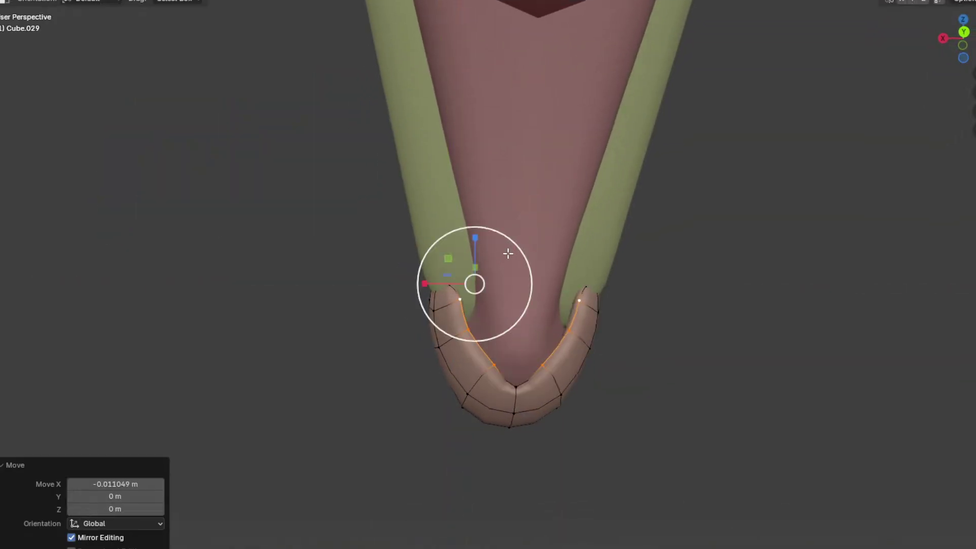
Step: Select a vertex on the lower beak's underside edge, move it along X, and adjust its position freely
click(499, 360)
middle_drag(540, 346, 576, 326)
key(g)
key(x)
click(516, 311)
key(g)
click(523, 313)
Step: Slide the lower beak's rear edge vertex along its edge, and move the rear corner further back up the jaw
key(Tab)
key(Tab)
key(g)
key(g)
click(537, 321)
key(g)
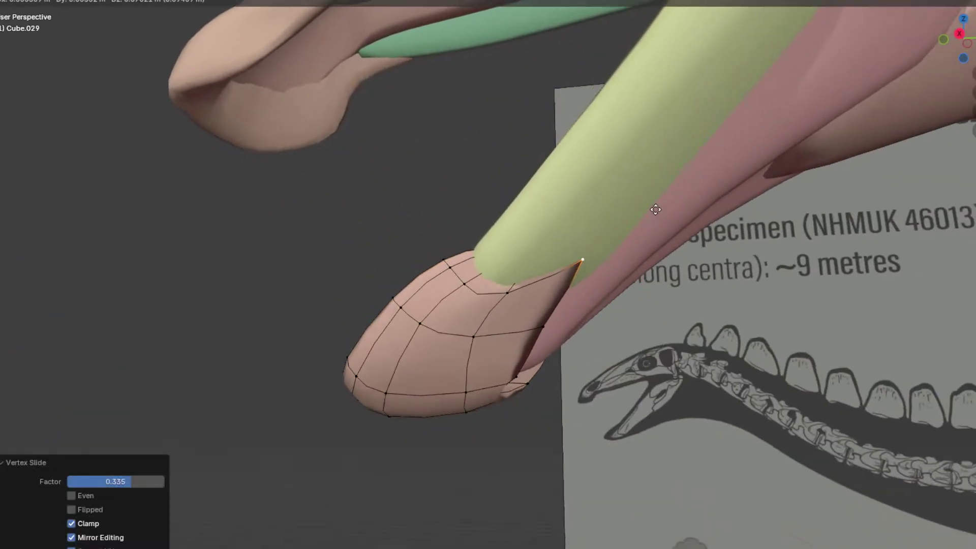
click(655, 210)
Step: Check the lower beak's shape in Object Mode, and slide an edge loop running along it
key(Tab)
middle_drag(524, 284, 536, 310)
key(Tab)
alt+click(526, 308)
key(g)
key(g)
click(553, 308)
Step: Select the edge loop along the lower beak's upper rim and slide it
alt+click(559, 299)
alt+click(552, 303)
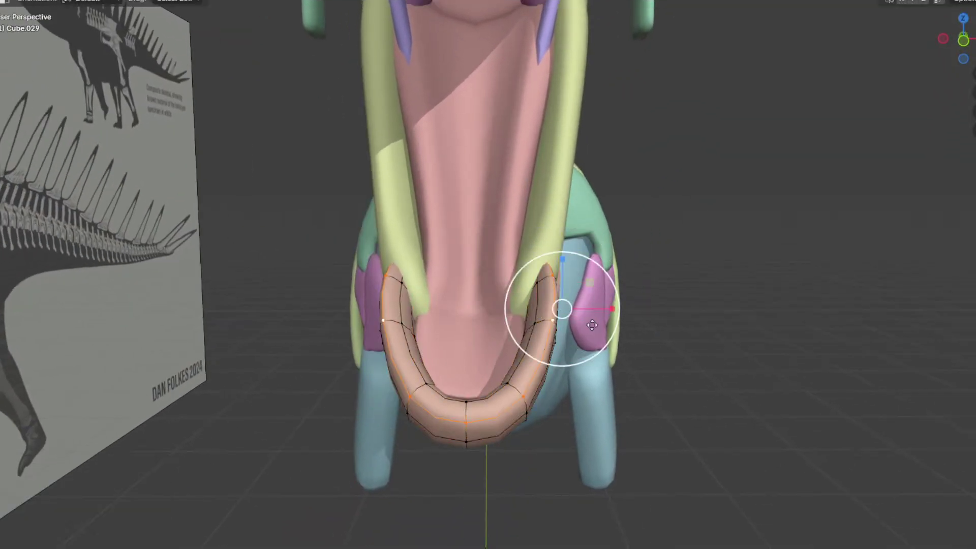
key(g)
key(g)
click(587, 327)
Step: Select two neighbouring vertices at the lower beak's front corner and move them outward along X, adjusting the proportional editing size
middle_drag(540, 387, 538, 376)
click(524, 384)
shift+click(507, 376)
middle_drag(583, 35, 579, 290)
key(g)
key(x)
scroll(608, 301, down, 6)
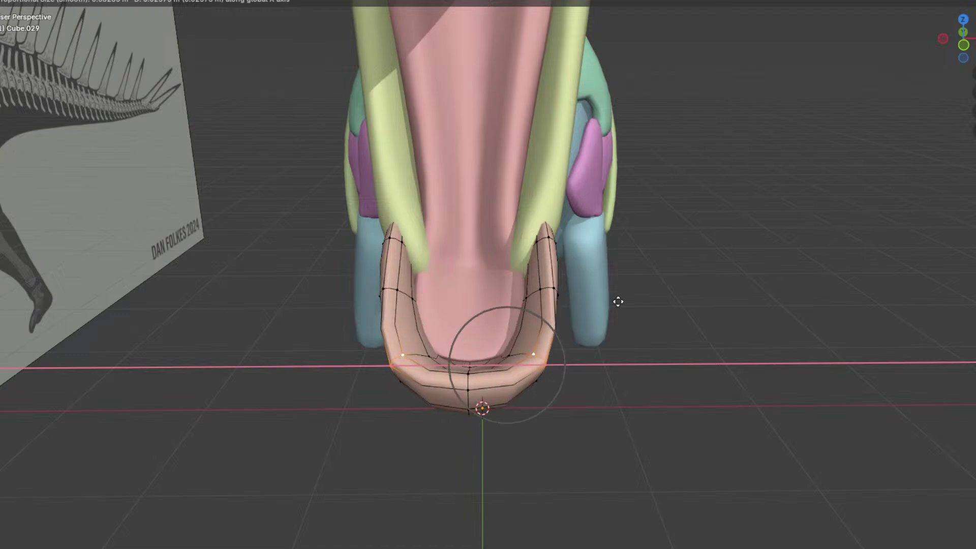
scroll(636, 299, down, 1)
click(636, 299)
Step: Pick a path of vertices across the lower beak's rear side and slide it along its edges
middle_drag(635, 301, 518, 278)
key(Tab)
scroll(705, 364, down, 2)
scroll(514, 330, up, 3)
key(Tab)
click(384, 350)
ctrl+click(497, 284)
key(g)
key(g)
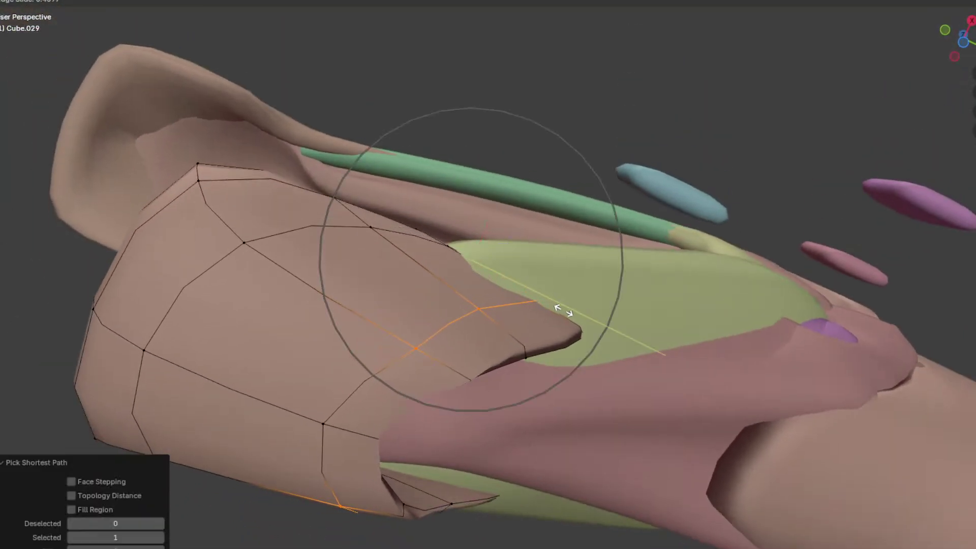
click(575, 309)
Step: Pick a path of vertices along the lower beak's inner upper rim, move it about -0.021 m along X and rotate it
middle_drag(574, 308, 517, 342)
key(Tab)
key(Tab)
click(509, 264)
ctrl+click(554, 447)
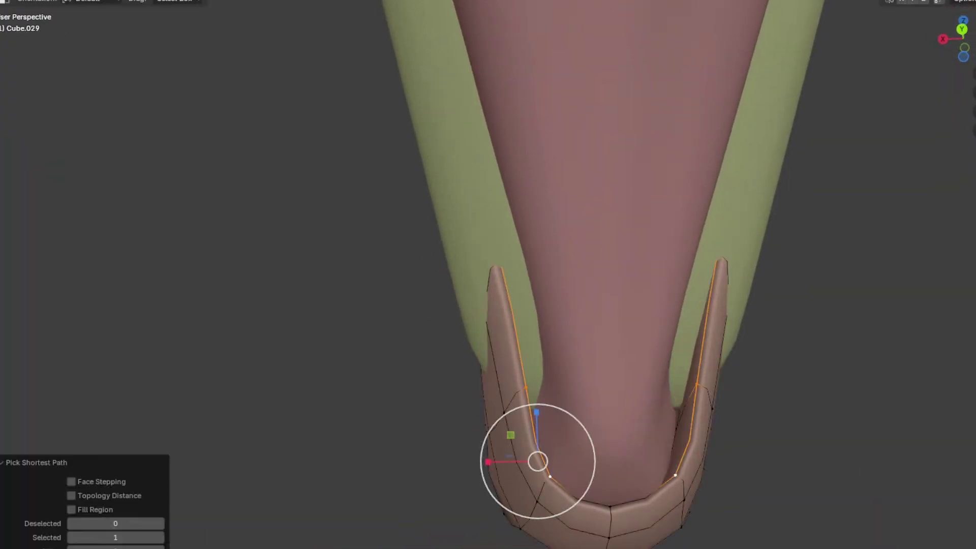
shift+middle_drag(559, 274, 510, 237)
key(g)
key(x)
click(567, 225)
key(r)
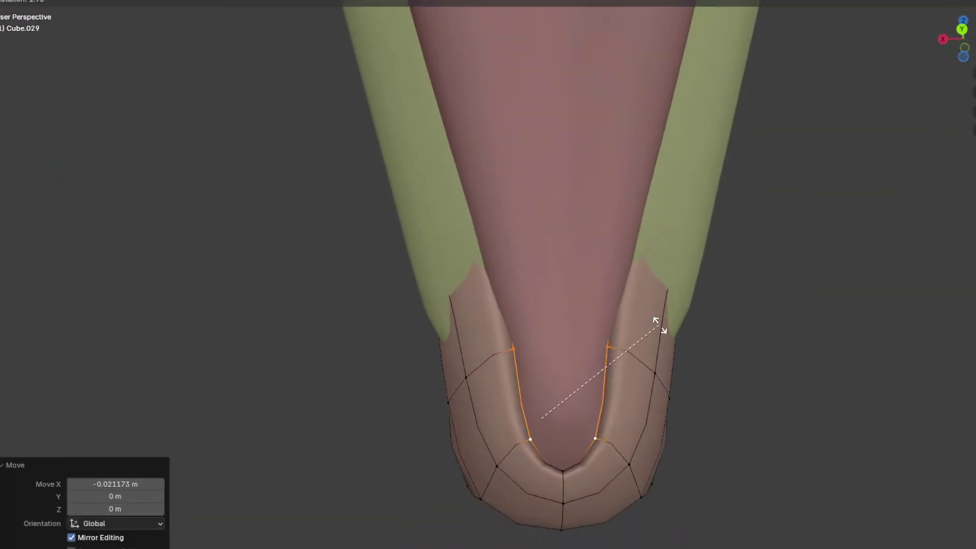
click(661, 325)
Step: Check the lower beak from several sides in Object Mode, and slide a picked path of its vertices along their edges
key(Tab)
middle_drag(512, 349, 779, 372)
scroll(780, 372, down, 5)
click(749, 308)
middle_drag(749, 308, 570, 333)
click(436, 345)
key(Tab)
middle_drag(435, 345, 555, 320)
scroll(492, 309, up, 1)
click(492, 306)
ctrl+click(450, 353)
middle_drag(450, 355, 475, 218)
key(g)
key(g)
click(498, 323)
Step: Select the vertex at the lower beak's lower rear corner and reposition it, refining its position in the side view
click(456, 324)
click(439, 174)
middle_drag(445, 179, 467, 200)
key(g)
click(482, 284)
middle_drag(482, 283, 489, 390)
drag(592, 400, 674, 393)
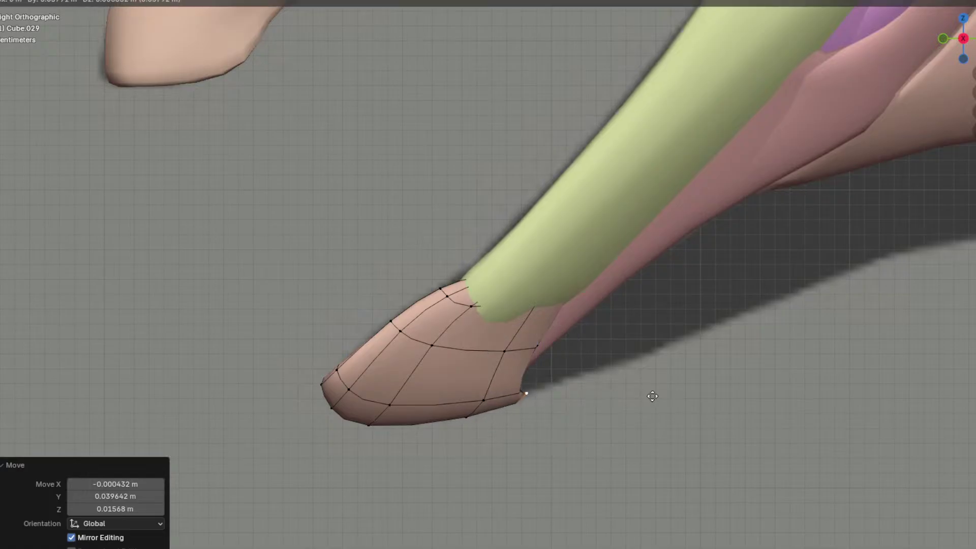
click(653, 396)
Step: Check the lower beak in Object Mode, select the edge loop crossing its side wall and move it along X
key(Tab)
scroll(585, 387, down, 5)
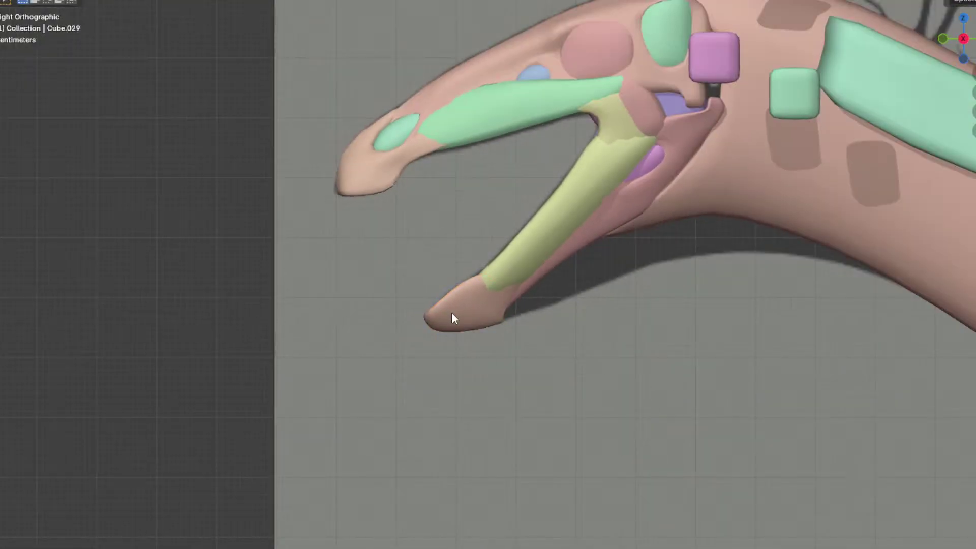
key(Tab)
scroll(494, 325, up, 4)
click(442, 284)
middle_drag(442, 284, 513, 367)
alt+click(517, 370)
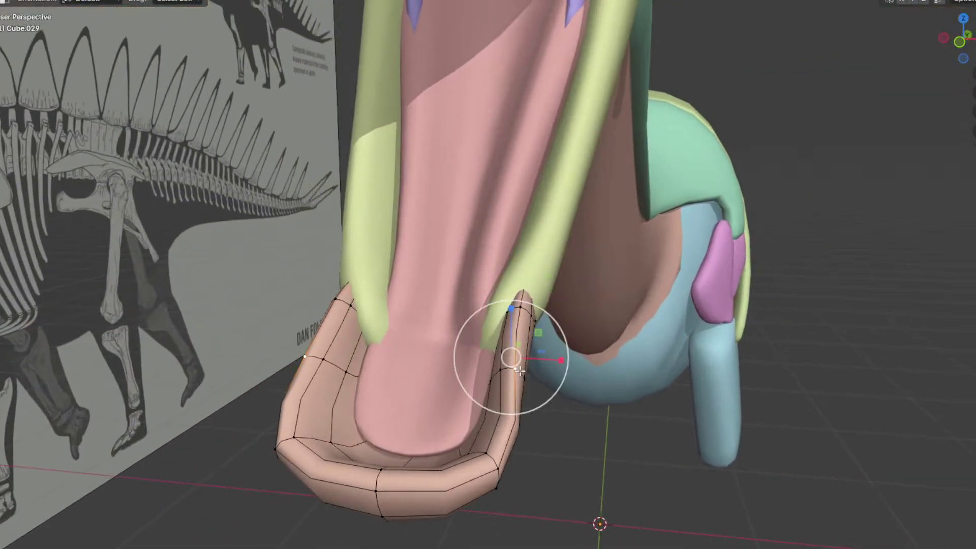
middle_drag(577, 290, 590, 247)
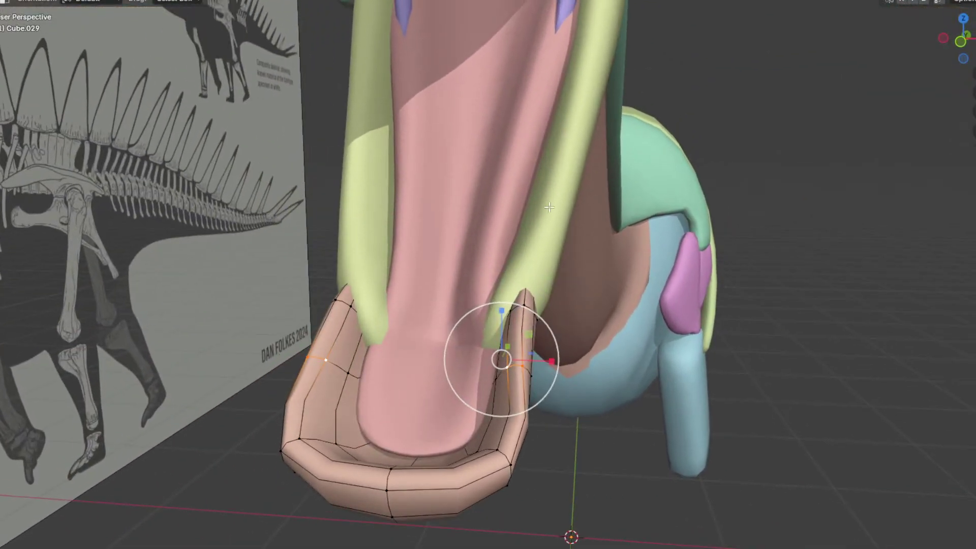
key(g)
key(x)
scroll(544, 312, up, 3)
click(546, 317)
Step: Select a vertex on the lower beak's inner floor, slide it along its edge and move it with proportional editing
middle_drag(544, 327, 506, 366)
click(411, 408)
middle_drag(415, 402, 379, 432)
key(g)
right_click(438, 397)
key(g)
key(g)
click(462, 386)
middle_drag(421, 382, 431, 350)
key(g)
scroll(435, 312, up, 3)
click(435, 314)
Step: Move another vertex on the lower beak's inner floor with smooth proportional editing at size 0.022
middle_drag(435, 314, 470, 320)
click(471, 394)
middle_drag(472, 390, 500, 357)
key(g)
scroll(493, 336, up, 4)
click(500, 302)
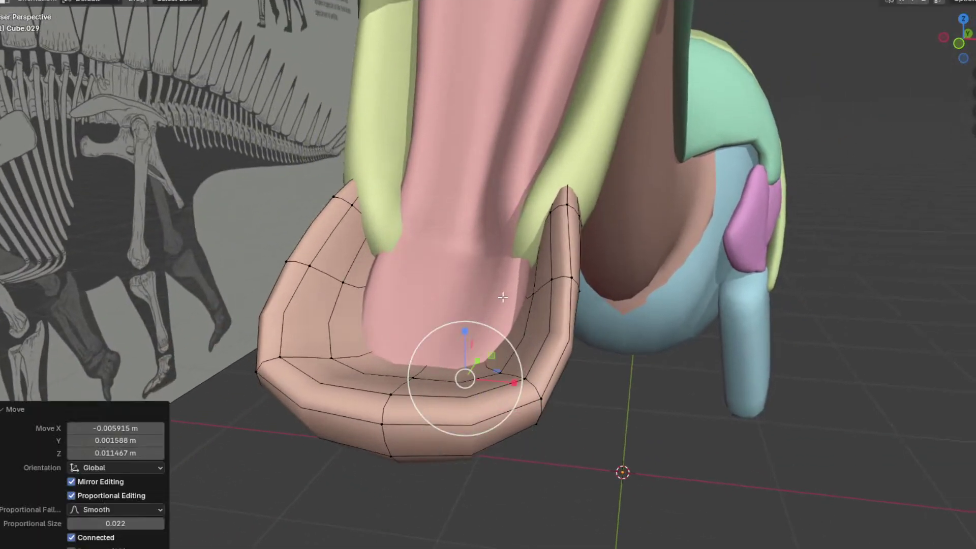
Step: Slide the selected inner beak vertex fully along its edge with factor 1.000, and move it freely
middle_drag(501, 300, 489, 302)
key(g)
key(g)
click(429, 303)
key(g)
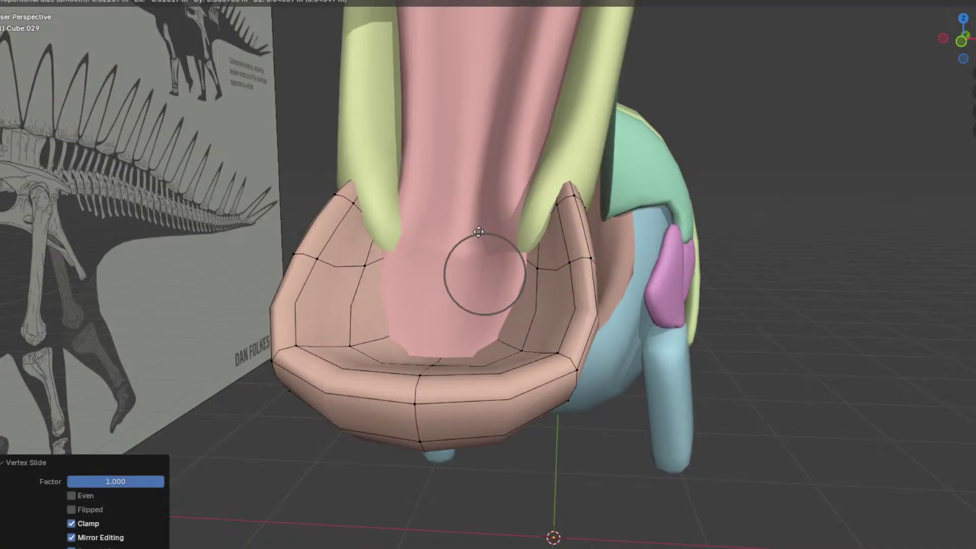
click(480, 233)
Step: Check the lower beak in Object Mode, and reposition several of its vertices, moving the last one along X
key(Tab)
middle_drag(537, 283, 529, 231)
scroll(668, 287, down, 3)
click(669, 287)
key(Tab)
key(g)
middle_drag(532, 288, 579, 277)
click(512, 297)
key(g)
middle_drag(582, 276, 482, 357)
click(601, 265)
click(553, 286)
key(g)
key(x)
click(570, 278)
Step: Select one more vertex on the lower beak, move it along X and return to Object Mode
key(Tab)
key(Tab)
click(533, 255)
key(g)
key(x)
click(588, 243)
key(Tab)
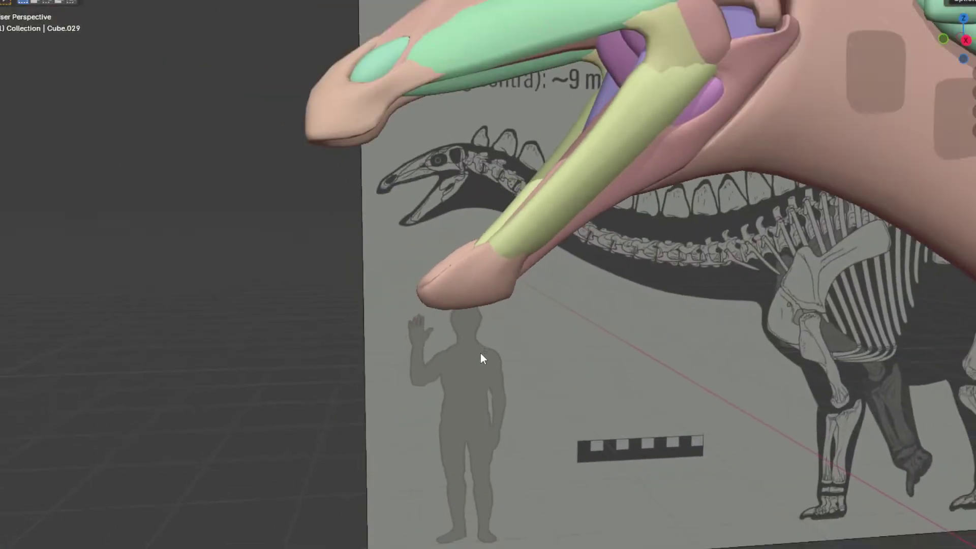
Step: Duplicate the purple block behind the skull, place the copy below the neck and separate it into its own object
scroll(532, 273, down, 2)
key(KP_3)
scroll(527, 272, down, 3)
shift+middle_drag(608, 217, 538, 282)
scroll(542, 259, up, 2)
click(527, 218)
key(Tab)
key(a)
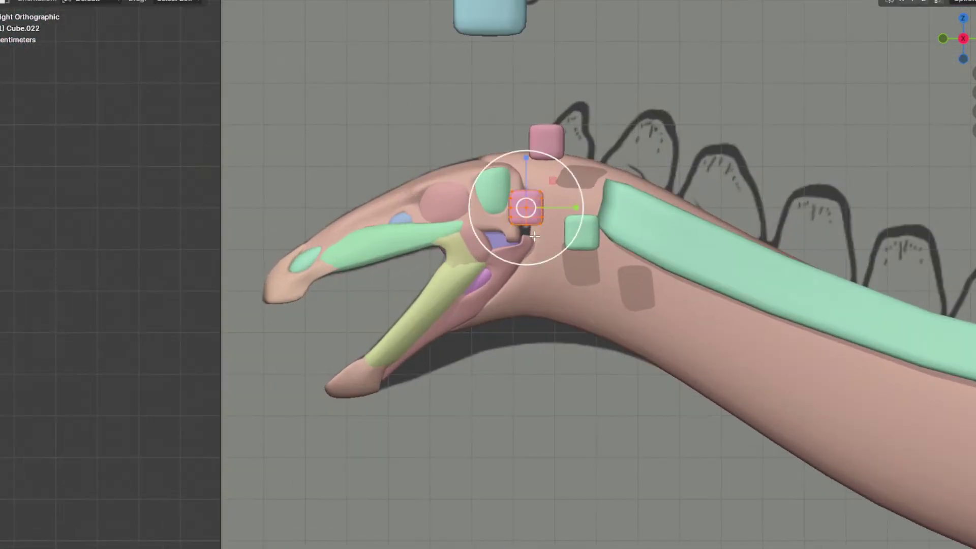
scroll(535, 237, up, 2)
key(shift+d)
click(517, 481)
key(p)
click(654, 365)
key(Tab)
Step: Pick a path of vertices along the rear edge of the pink tissue behind the lower jaw and move it
click(506, 309)
key(Tab)
middle_drag(551, 327, 479, 289)
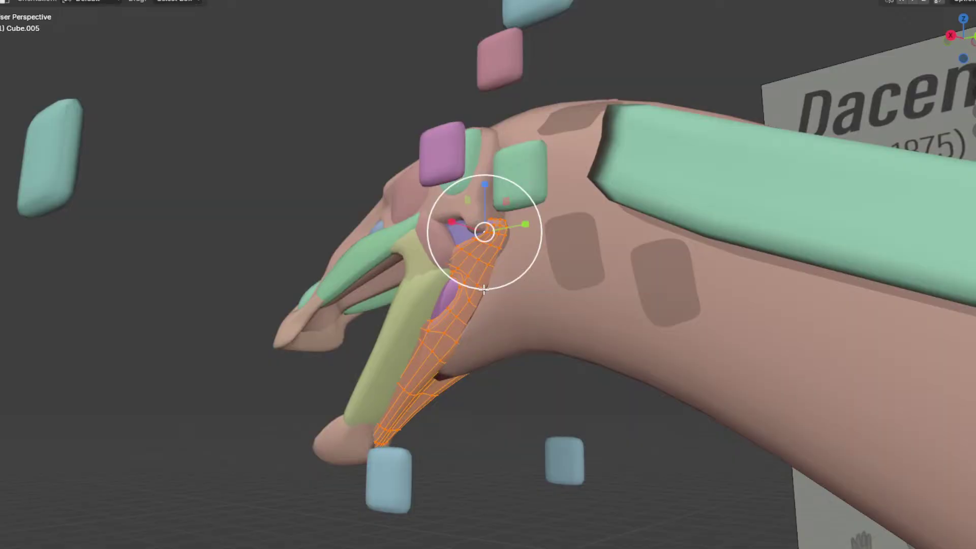
click(484, 290)
ctrl+click(460, 340)
middle_drag(525, 343, 505, 355)
key(g)
middle_drag(504, 355, 538, 371)
scroll(496, 357, down, 3)
click(497, 357)
key(Tab)
scroll(565, 359, up, 4)
scroll(612, 291, down, 3)
key(Tab)
key(KP_3)
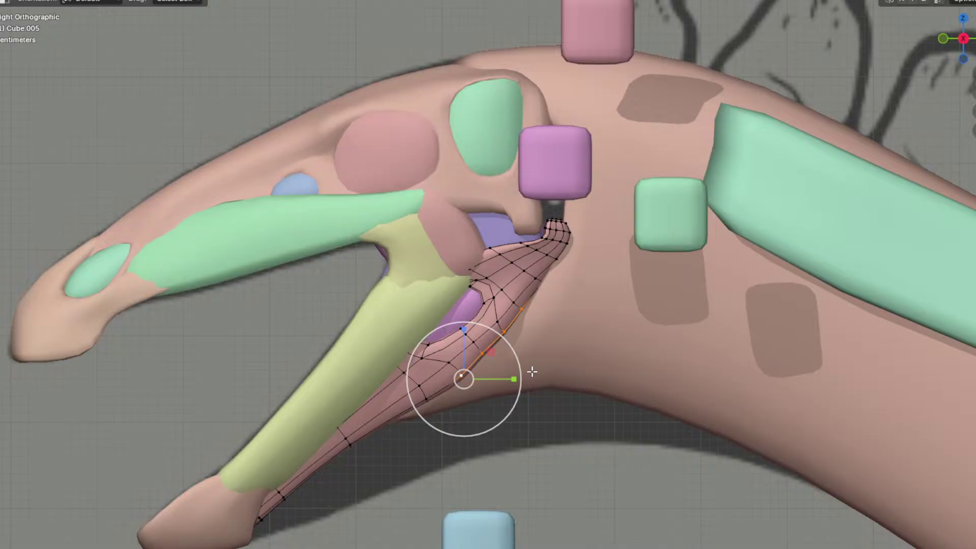
scroll(532, 370, down, 2)
key(a)
key(Tab)
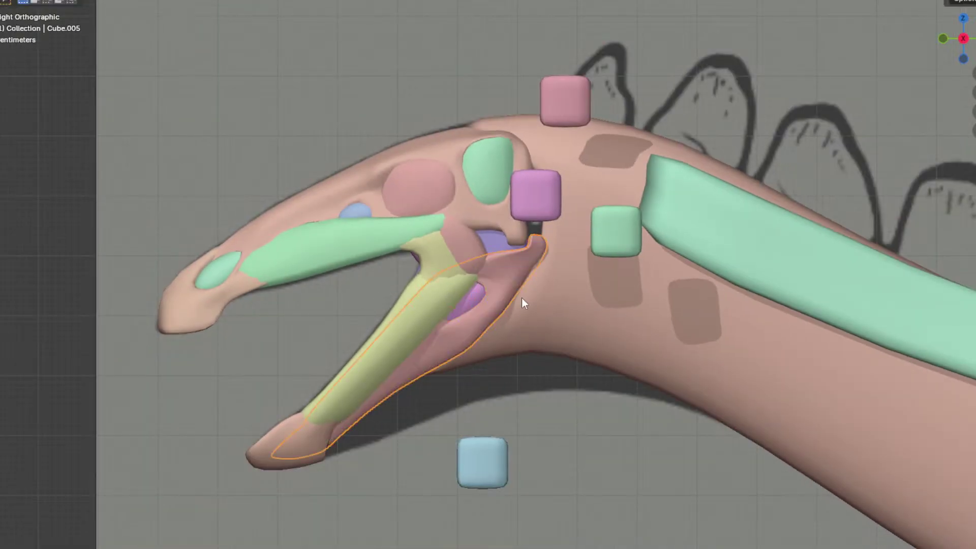
click(520, 206)
scroll(507, 252, up, 2)
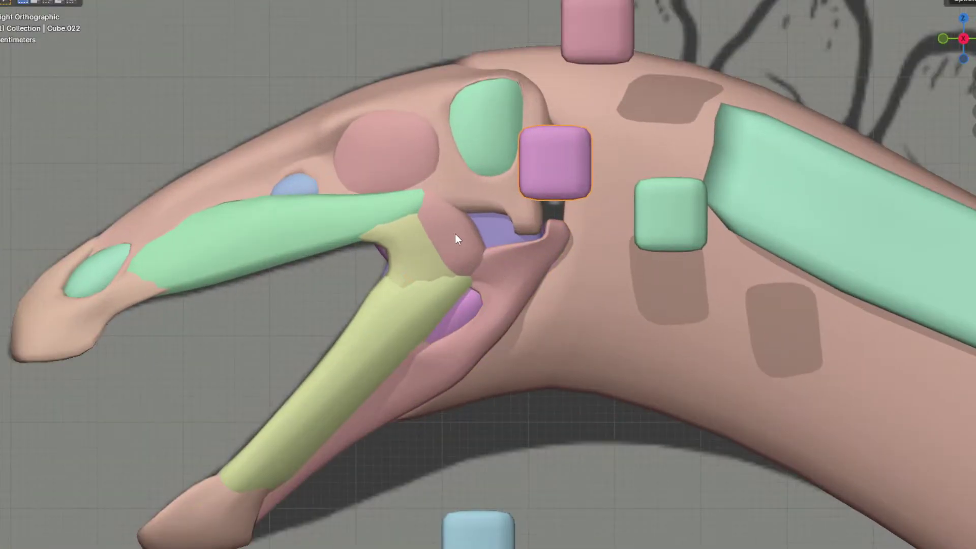
click(15, 0)
click(30, 45)
shift+middle_drag(496, 224, 516, 257)
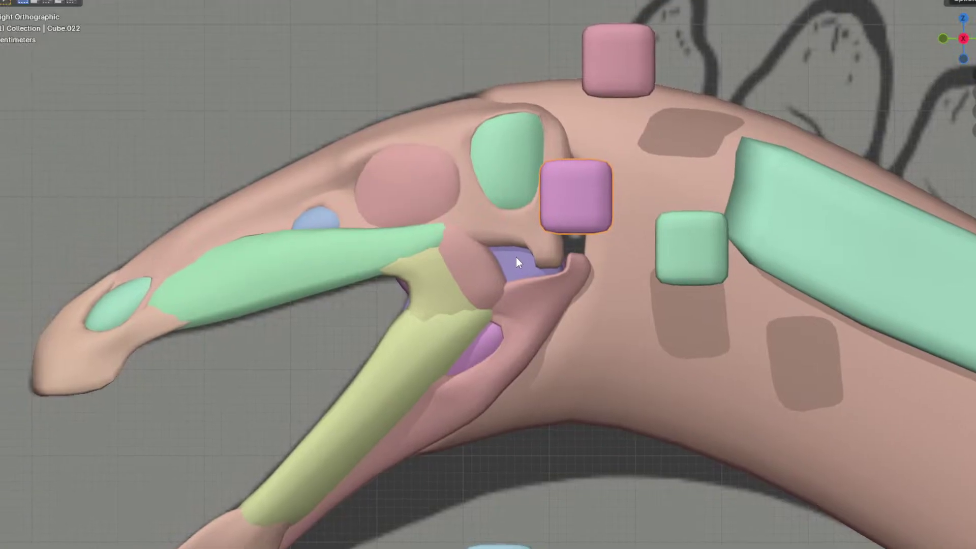
scroll(540, 223, down, 2)
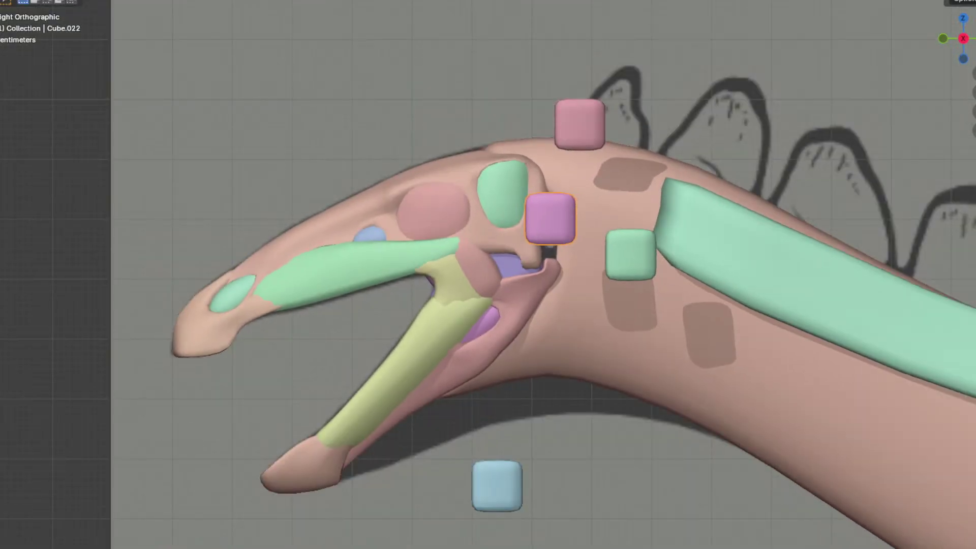
click(15, 0)
click(36, 45)
Step: Select the whole mesh of the separated block below the neck, narrow it along Y and stretch it along Z
scroll(508, 356, up, 2)
shift+middle_drag(545, 415, 578, 223)
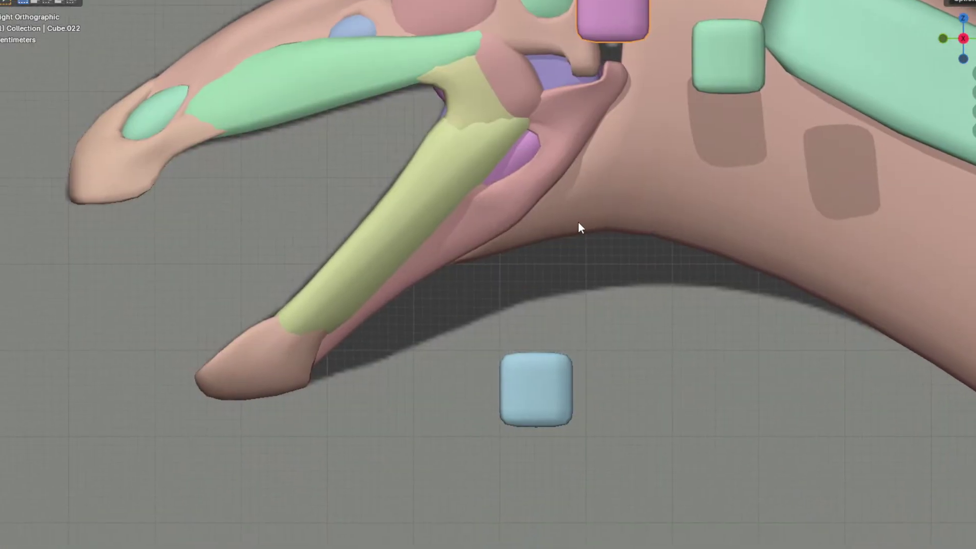
click(549, 392)
key(Tab)
key(a)
shift+middle_drag(561, 389, 501, 442)
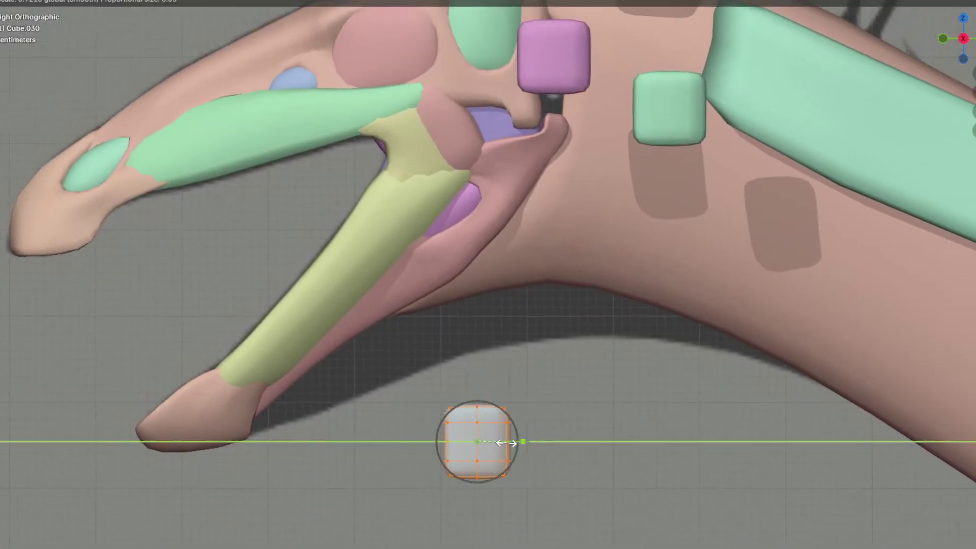
click(509, 442)
drag(477, 403, 477, 370)
Step: Scale the block by 2.258 along X and by 1.370 along Y
middle_drag(491, 424, 568, 431)
key(KP_1)
drag(702, 443, 750, 440)
key(KP_3)
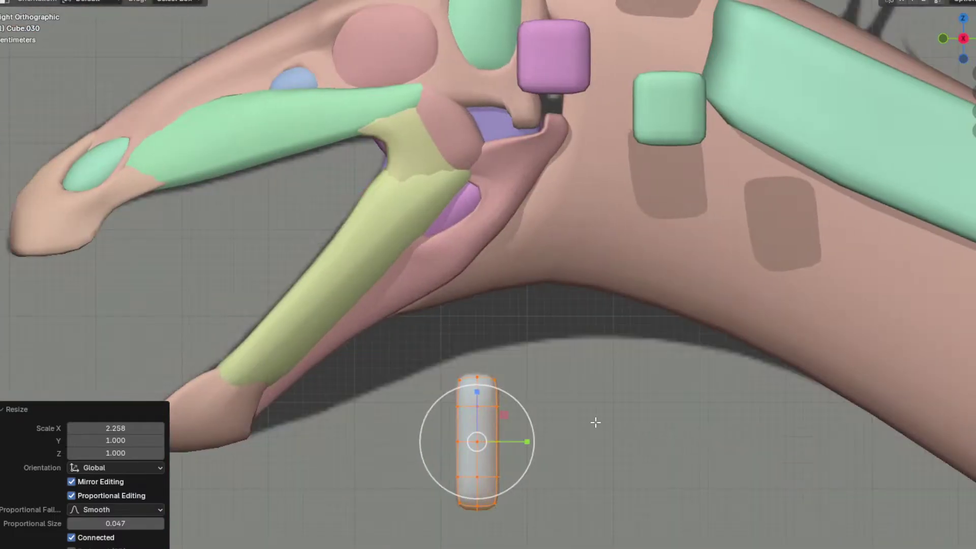
drag(524, 440, 528, 440)
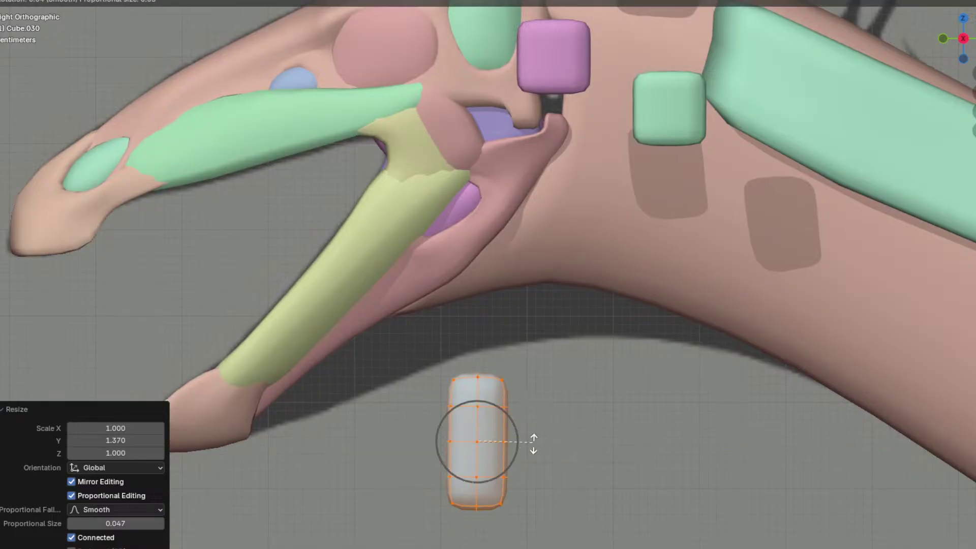
Step: Rotate the block to lean along the jaw's rear edge, with a final -7.62° turn, and move it onto the upper neck
key(r)
click(513, 473)
key(g)
click(571, 237)
shift+middle_drag(582, 253, 549, 351)
key(r)
click(565, 346)
key(g)
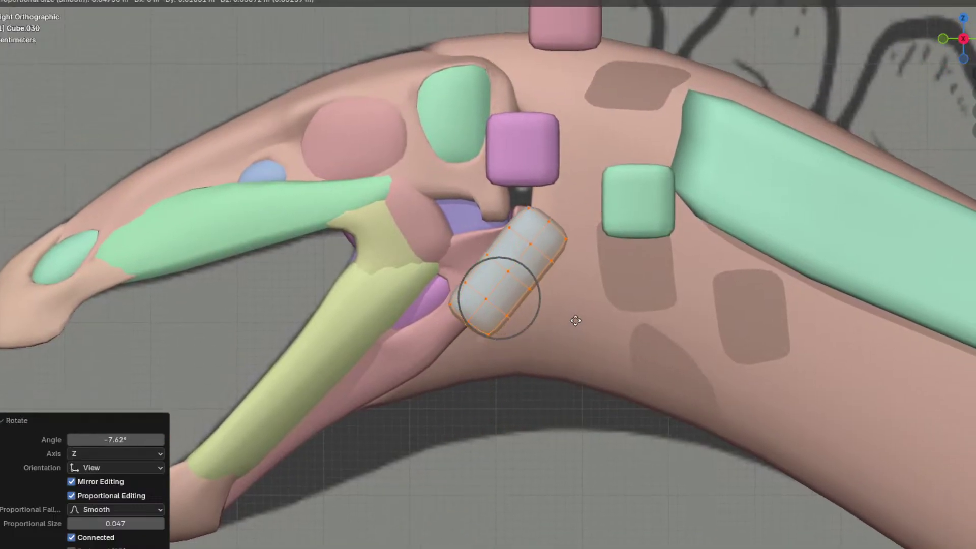
click(576, 321)
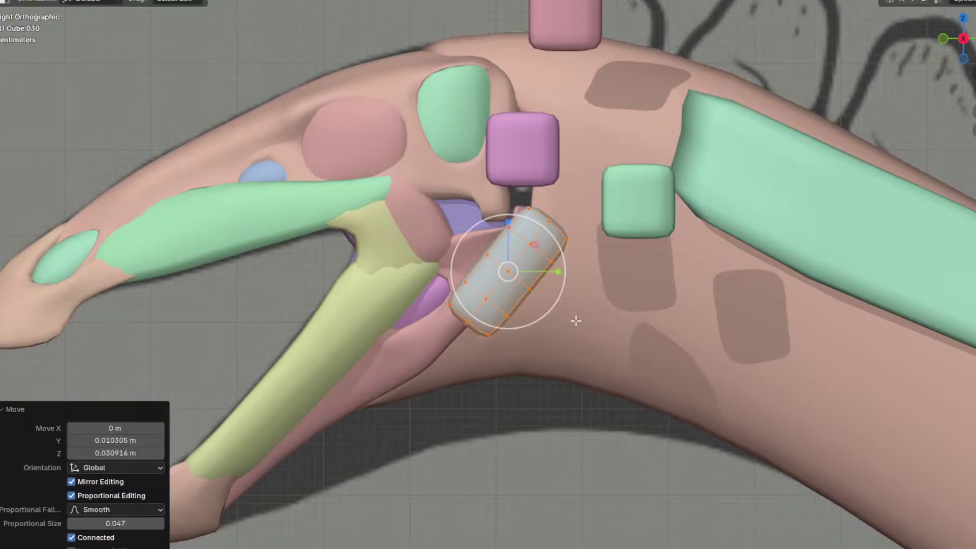
Step: Move the block -0.12385 m along X against the side of the upper neck and turn it 2.28° in top view
shift+middle_drag(554, 327, 657, 326)
key(g)
key(x)
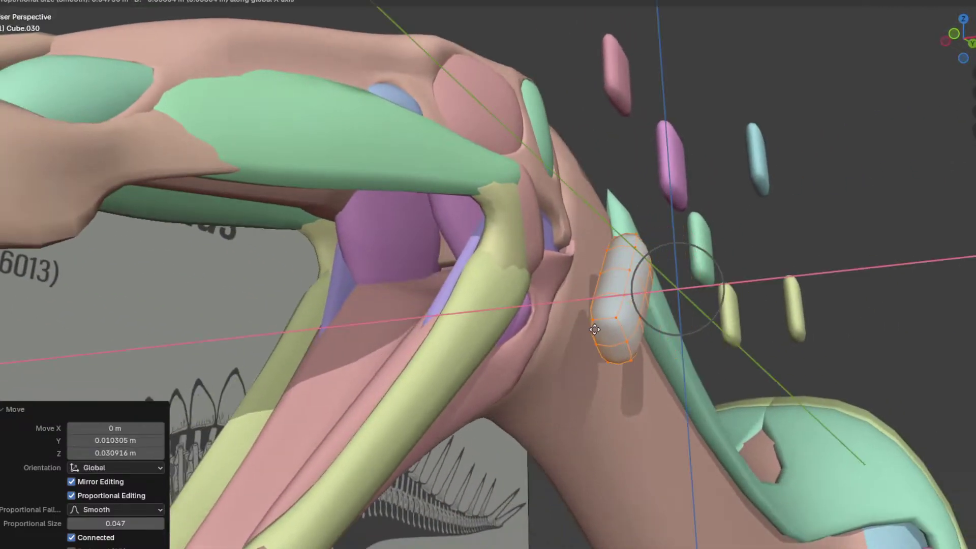
click(549, 322)
middle_drag(549, 323, 595, 363)
key(KP_7)
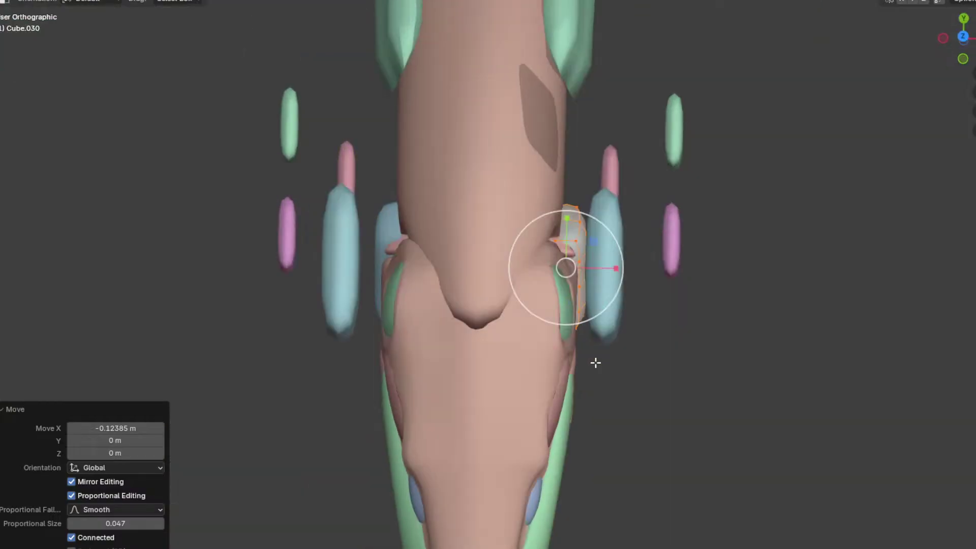
click(593, 366)
key(KP_1)
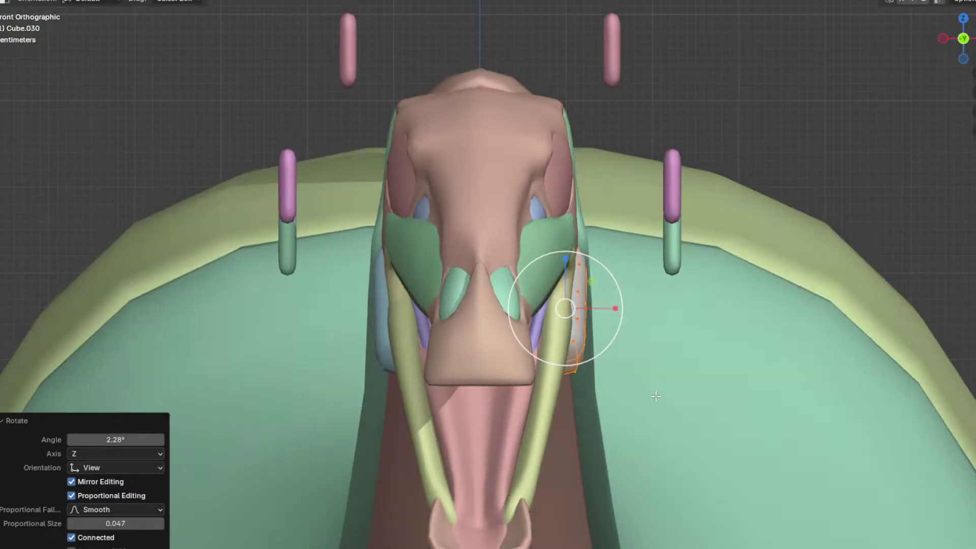
Step: Fit the block against the side of the neck in front view by shifting it along X
click(658, 426)
key(g)
key(x)
click(657, 423)
Step: Select the edge loops at the block's lower end and shrink them to 0.551 with proportional editing
middle_drag(657, 423, 495, 341)
alt+click(509, 262)
alt+shift+click(501, 279)
key(KP_3)
shift+middle_drag(549, 360, 600, 334)
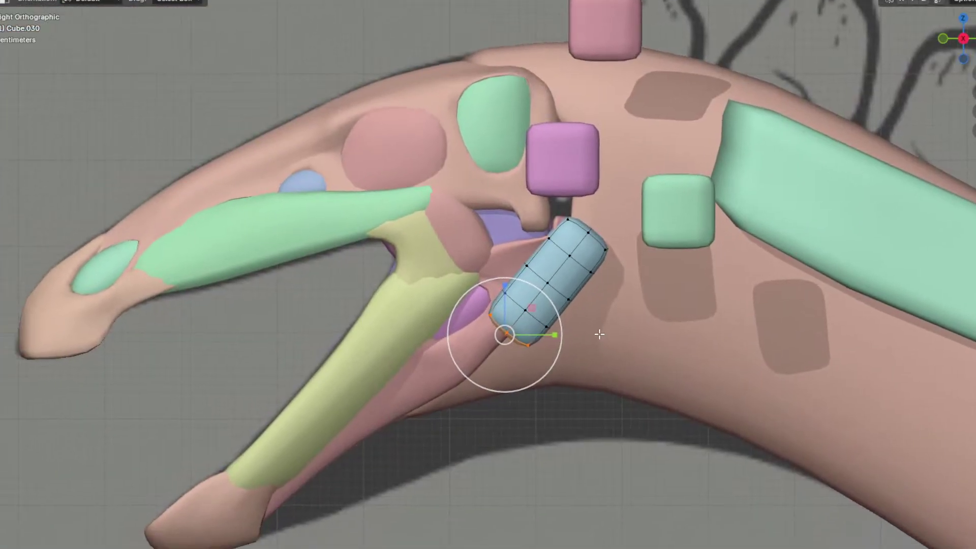
scroll(603, 335, up, 1)
key(s)
click(596, 345)
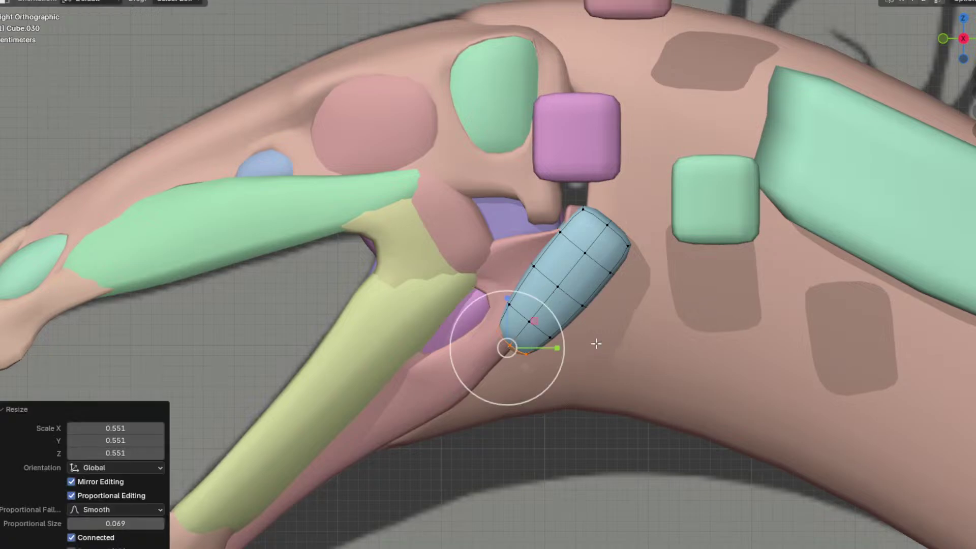
Step: Move the tapered lower end of the blue piece toward the pink tissue behind the jaw and rotate it to fit
key(g)
click(553, 392)
middle_drag(553, 393, 498, 356)
key(g)
click(570, 305)
key(r)
click(537, 400)
Step: Select the loop at the blue piece's upper end, rotate it and move it up below the rear of the skull
alt+click(550, 330)
alt+click(520, 322)
middle_drag(519, 320, 496, 289)
alt+click(458, 326)
key(KP_3)
key(r)
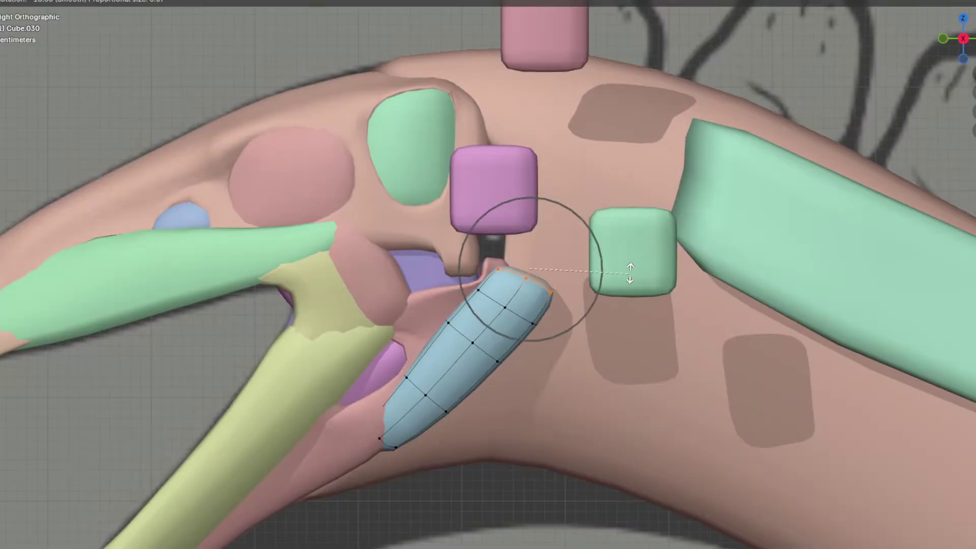
click(630, 276)
key(g)
click(591, 206)
drag(545, 236, 533, 235)
key(g)
click(524, 242)
Step: Reposition an edge loop of the blue piece and shift part of its mesh along X to fit the neck surface
key(Tab)
middle_drag(515, 275, 548, 367)
key(Tab)
alt+click(450, 286)
key(g)
click(411, 343)
click(379, 332)
key(g)
key(x)
click(593, 334)
key(Tab)
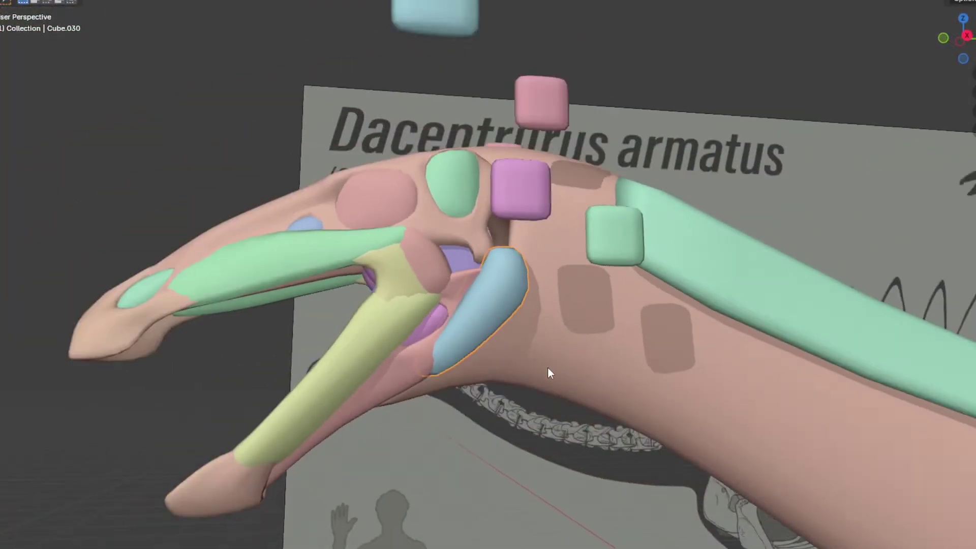
Step: Move the lowest vertex of the blue piece onto the rear edge of the pink jaw tissue
key(KP_3)
scroll(510, 328, up, 3)
key(Tab)
drag(502, 358, 506, 398)
click(396, 446)
key(g)
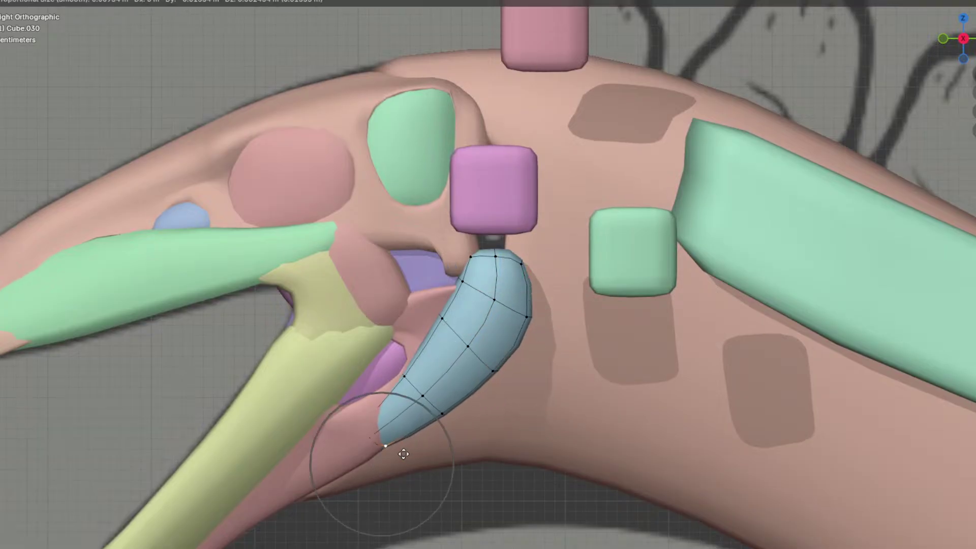
click(403, 453)
Step: Separate a copy of the purple block moved -0.40576 m along Y and -0.3358 m along Z, and save the file
key(Tab)
middle_drag(405, 458, 605, 194)
key(KP_3)
scroll(623, 236, up, 2)
key(Tab)
key(a)
scroll(612, 189, down, 3)
key(g)
click(411, 341)
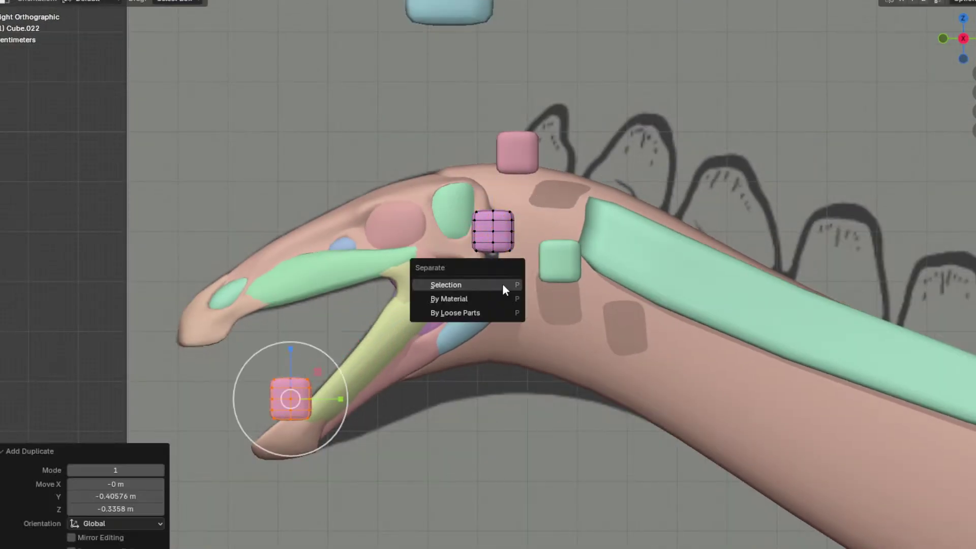
click(502, 285)
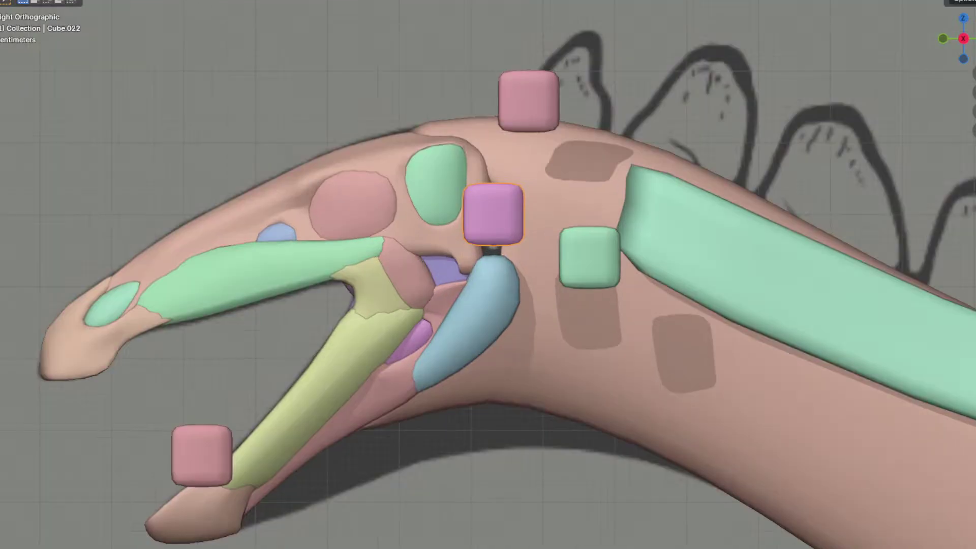
click(18, 1)
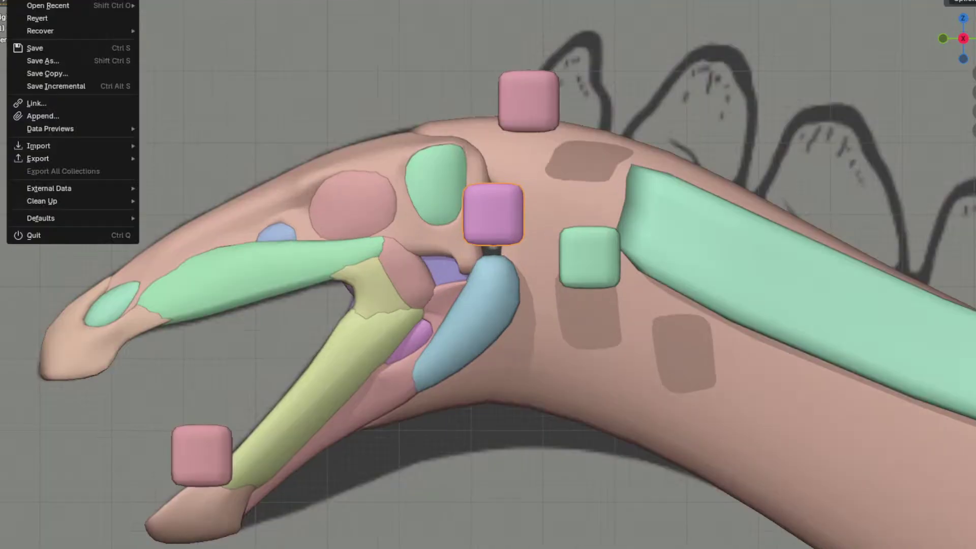
click(48, 48)
Step: Narrow the purple block along Y and place it against the neck directly above the blue piece
scroll(477, 227, up, 2)
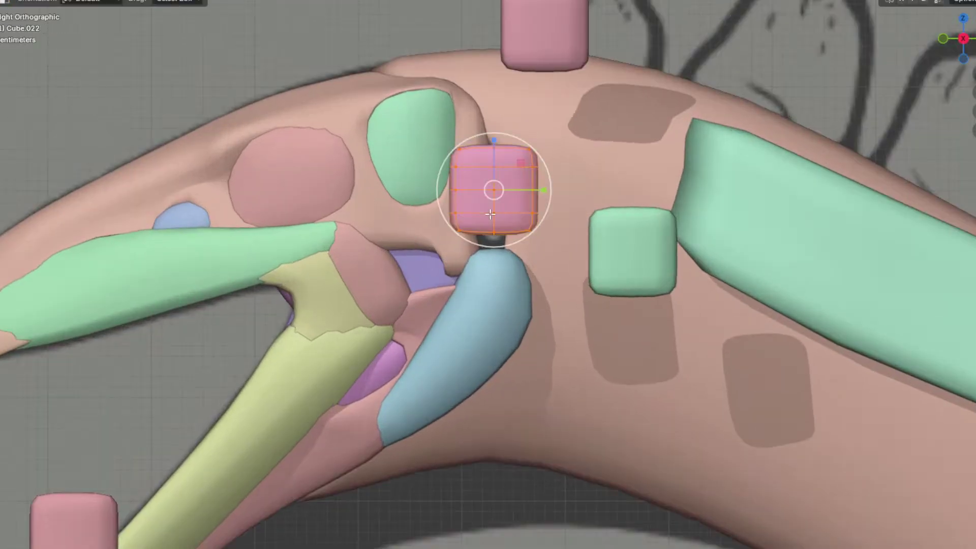
scroll(490, 214, up, 2)
shift+middle_drag(509, 168, 592, 253)
key(s)
key(y)
click(514, 193)
key(g)
key(z)
click(510, 241)
drag(871, 235, 702, 234)
Step: Nudge the lower tip of the blue piece slightly inward in front view
key(Tab)
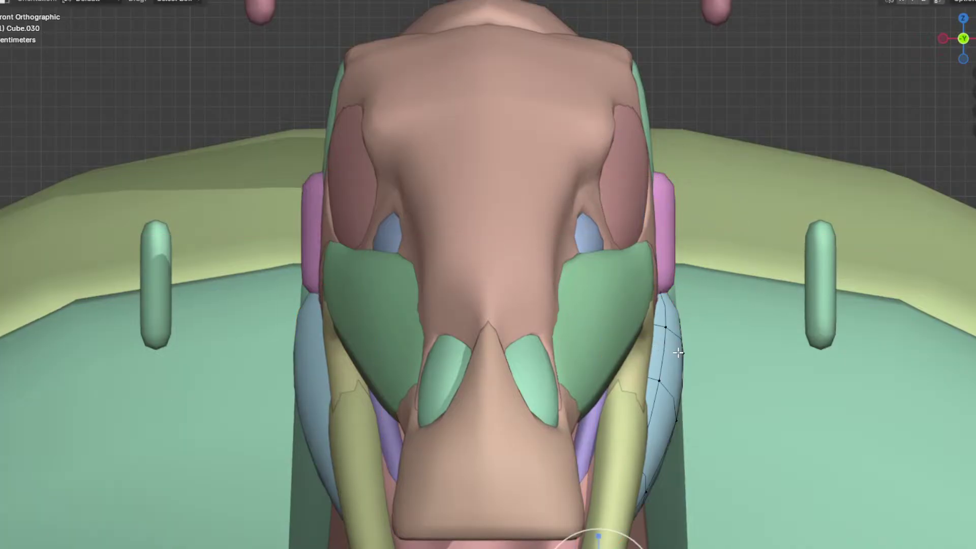
scroll(678, 353, down, 3)
drag(599, 455, 592, 456)
middle_drag(666, 407, 600, 318)
key(Tab)
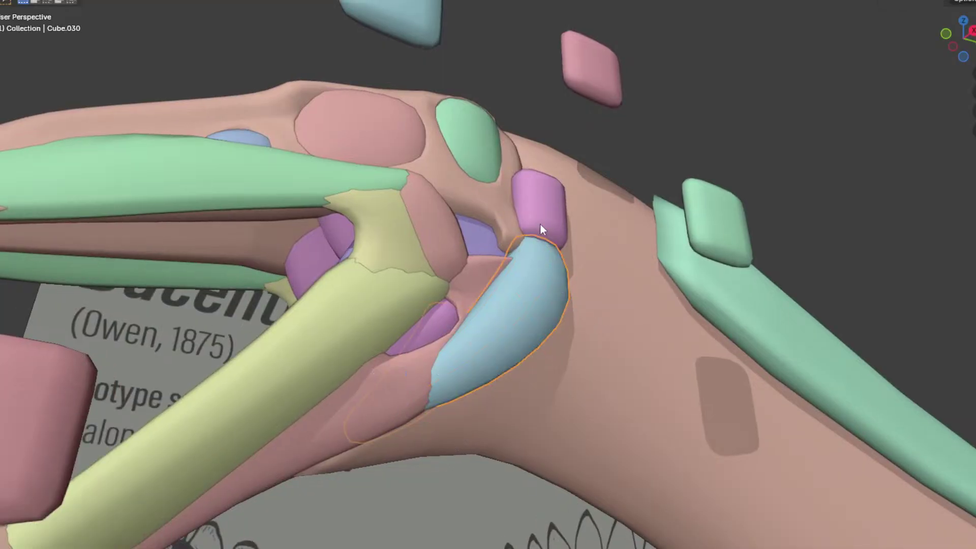
Step: Move the purple block -0.003578 m along X toward the neck
middle_drag(549, 213, 629, 276)
key(KP_1)
scroll(629, 277, up, 2)
key(g)
key(x)
click(693, 275)
Step: Stretch the purple block by 1.846 along Z and raise it so it extends up from the blue piece
middle_drag(697, 276, 588, 266)
key(KP_3)
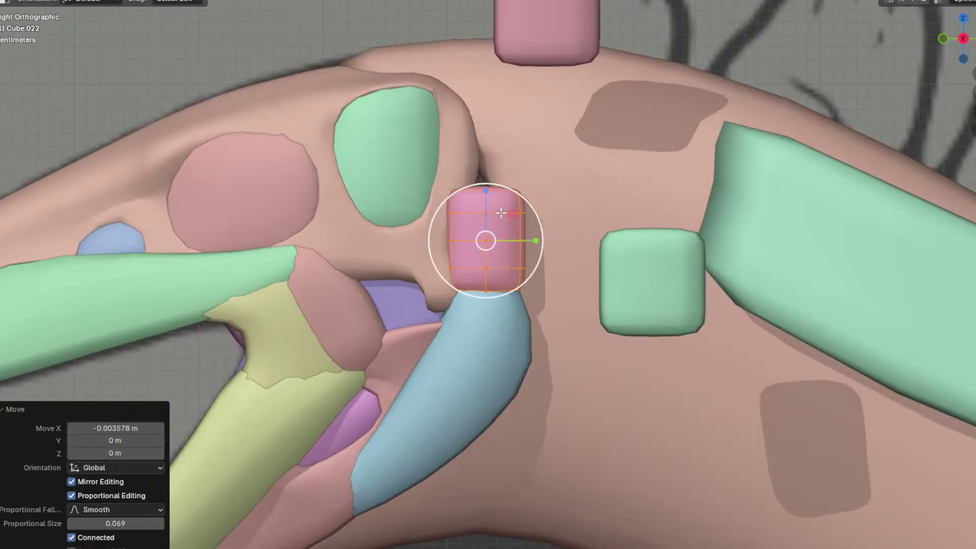
drag(485, 193, 485, 192)
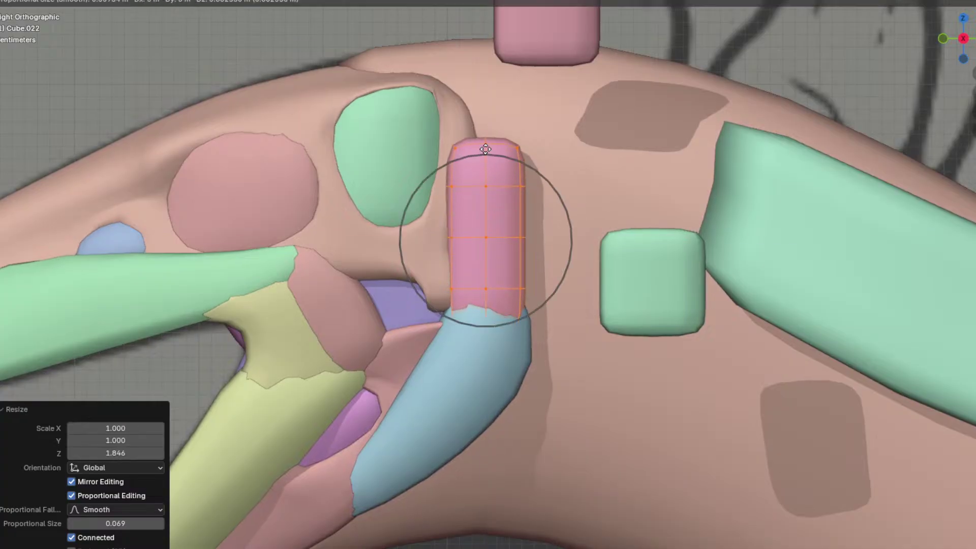
click(486, 136)
Step: Slide a vertical edge loop of the purple column by a factor of -0.270
middle_drag(499, 220, 513, 257)
alt+click(427, 176)
key(g)
key(g)
click(445, 173)
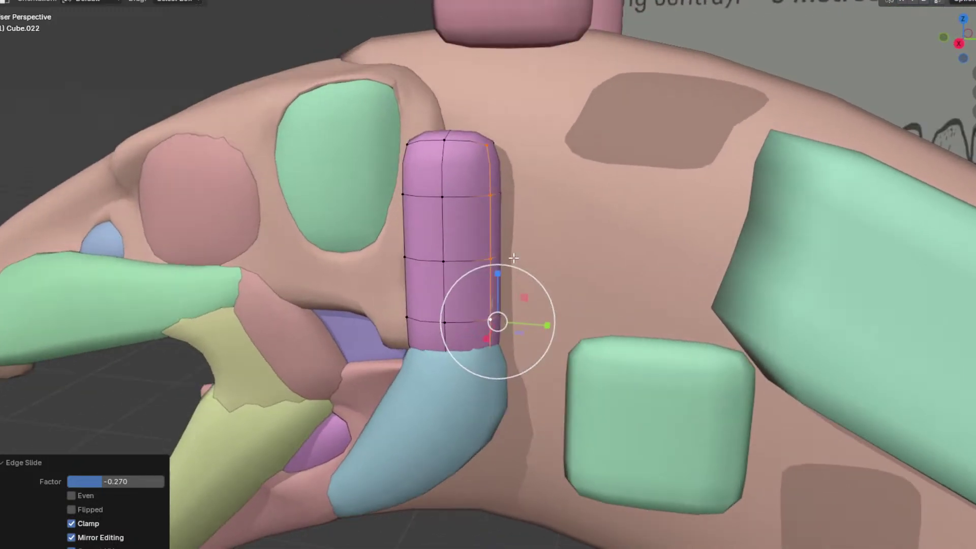
Step: Select edges at the purple column's upper end, taper that end and move it -0.025752 m along X into the neck
alt+click(460, 144)
middle_drag(460, 144, 411, 229)
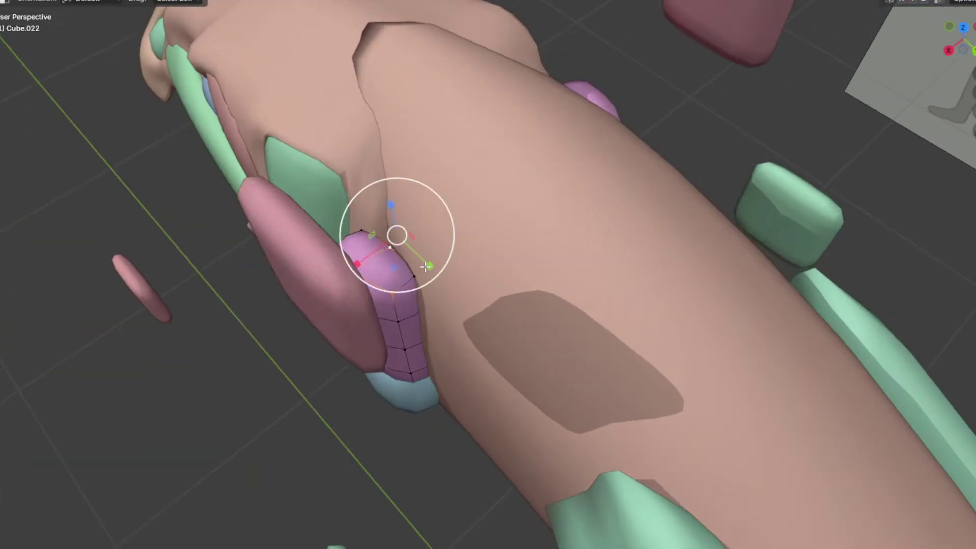
middle_drag(423, 267, 437, 284)
middle_drag(471, 316, 401, 338)
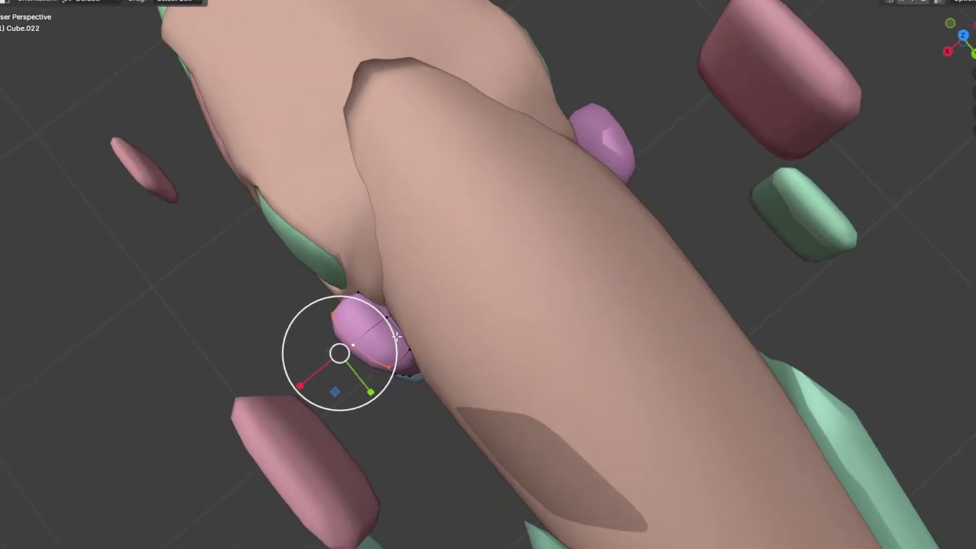
key(KP_3)
drag(531, 123, 514, 123)
middle_drag(481, 209, 458, 214)
key(g)
key(x)
click(518, 200)
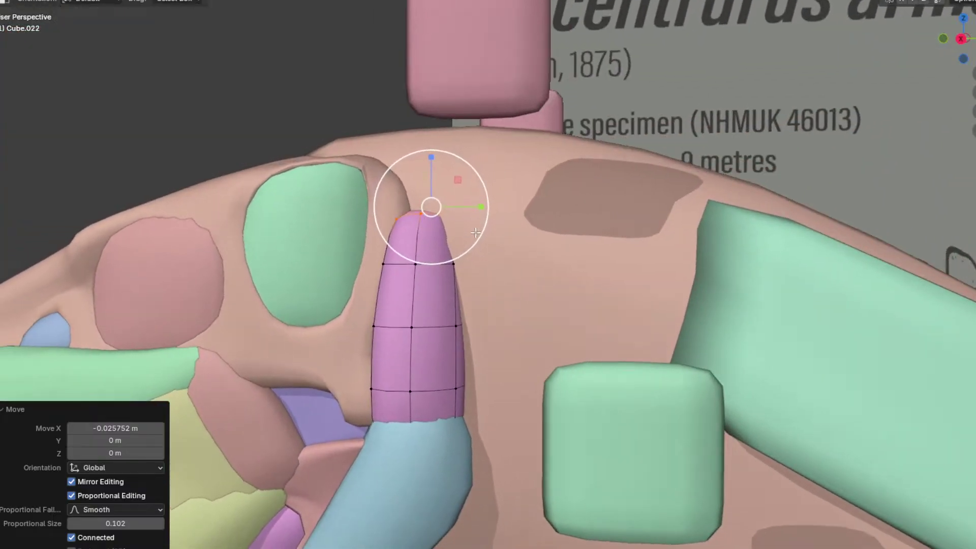
Step: Rotate the purple column's upper end in side view and move it against the rear edge of the skull
key(KP_3)
key(r)
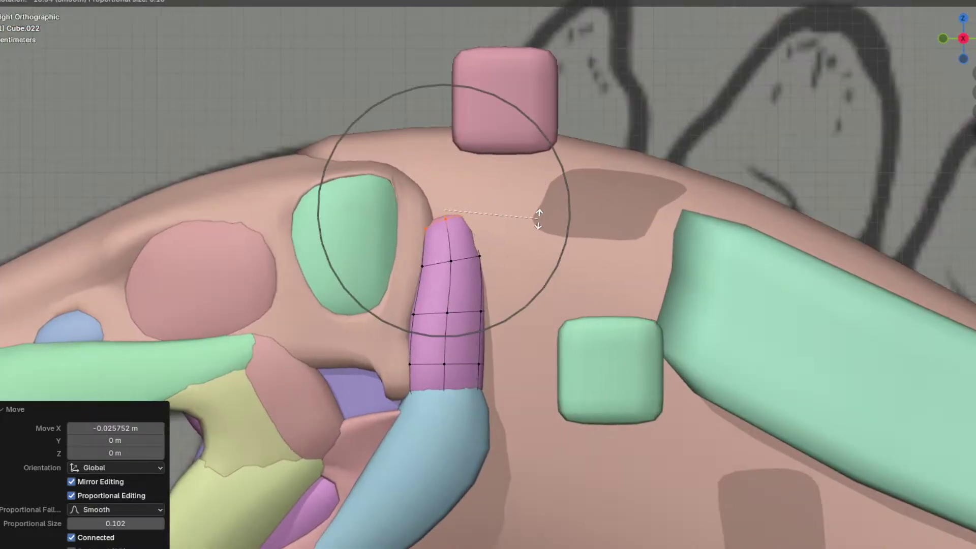
click(539, 218)
key(g)
click(524, 219)
Step: Slide a selected point of the purple column along its edge to refine the outline beside the skull
middle_drag(453, 254, 489, 252)
click(482, 260)
key(g)
key(g)
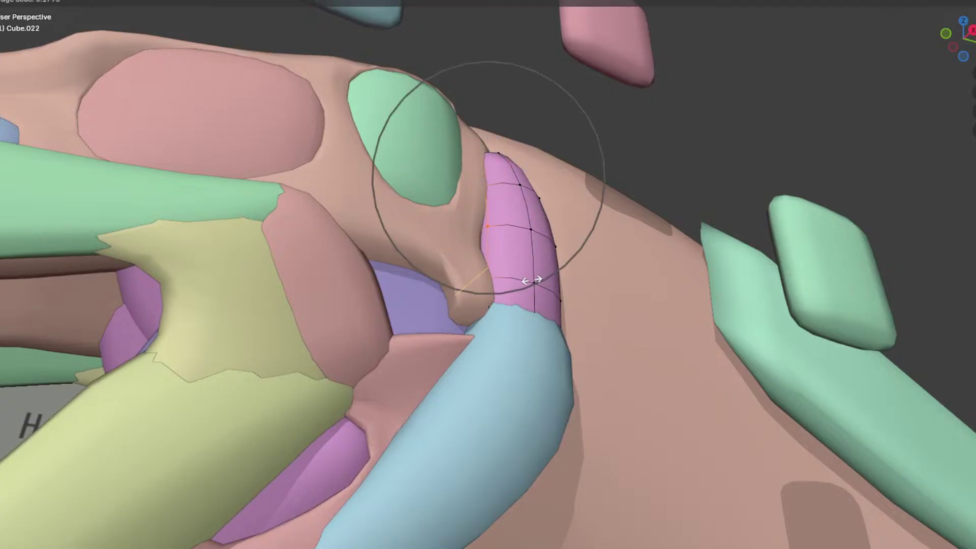
click(533, 282)
Step: Select a point on the purple column's front side and reposition it freely, along X and along Y against the skull
middle_drag(529, 282, 496, 306)
click(422, 298)
key(g)
click(414, 315)
middle_drag(414, 314, 388, 342)
key(g)
key(x)
click(487, 283)
middle_drag(487, 283, 502, 318)
key(g)
key(y)
click(474, 207)
Step: Select another point on the purple column and adjust it along Y and X to follow the skull's rear edge
click(374, 281)
key(g)
key(y)
click(352, 307)
key(g)
key(x)
click(502, 318)
key(g)
key(y)
click(518, 245)
Step: Slide the selected point of the purple column along its edge and shift it along X
middle_drag(548, 252, 569, 260)
key(g)
key(g)
click(522, 242)
key(g)
key(x)
click(517, 241)
Step: Move two points on the purple column's upper half to round its surface into the neck
click(522, 204)
middle_drag(521, 204, 484, 95)
key(g)
click(476, 138)
click(545, 235)
middle_drag(545, 235, 523, 292)
key(g)
click(595, 191)
key(Tab)
key(Tab)
Step: Move a path of points on the purple column along Y, reposition a point near its lower end, and finish editing the mesh
click(556, 326)
ctrl+click(535, 236)
middle_drag(536, 236, 585, 305)
key(g)
key(y)
click(608, 279)
click(573, 381)
middle_drag(573, 382, 589, 428)
key(g)
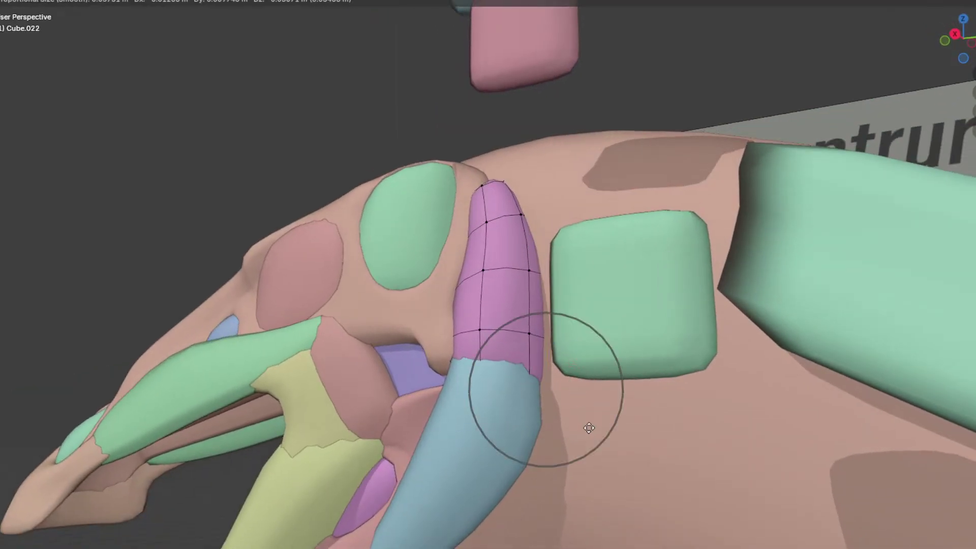
click(594, 456)
key(Tab)
middle_drag(561, 385, 591, 413)
scroll(519, 369, down, 5)
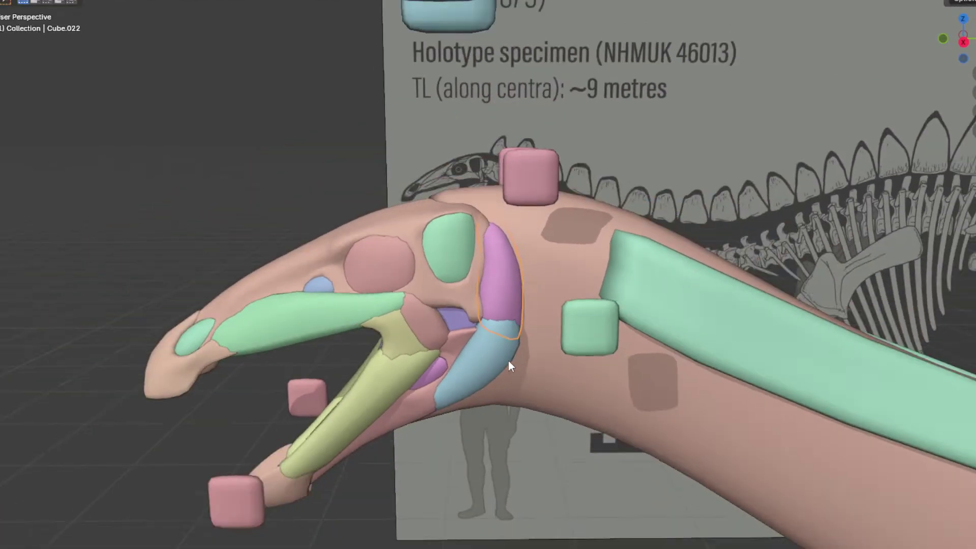
middle_drag(508, 361, 609, 284)
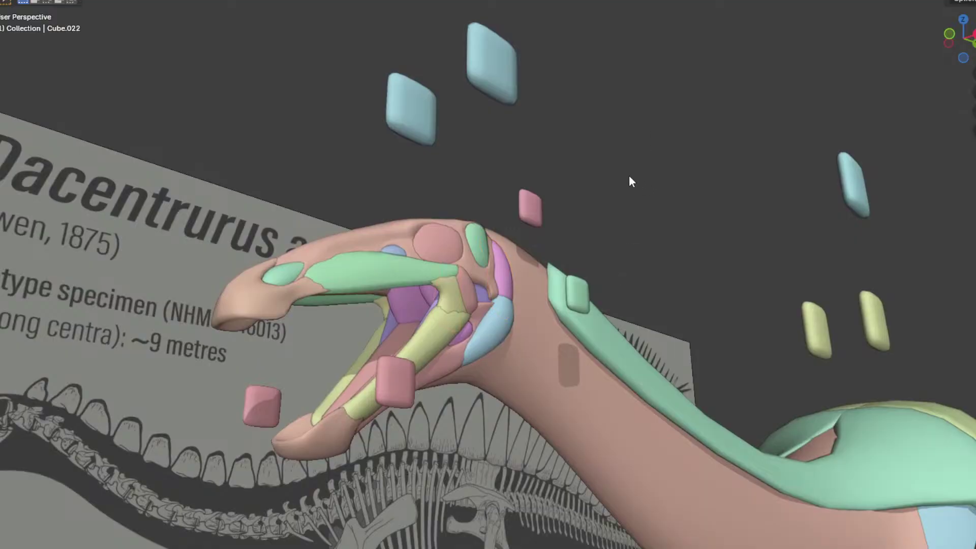
click(16, 0)
click(50, 51)
Step: In the right side view, move the green block -0.20316 m along Y into the gap behind the jaw joint
middle_drag(617, 312, 599, 339)
key(KP_3)
scroll(562, 313, up, 1)
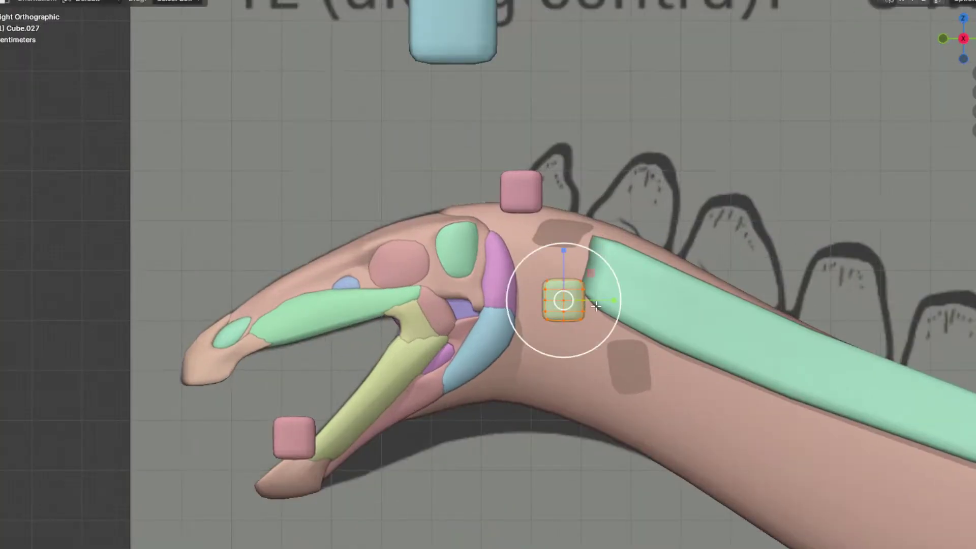
scroll(595, 306, up, 2)
shift+middle_drag(595, 306, 631, 258)
drag(669, 263, 524, 267)
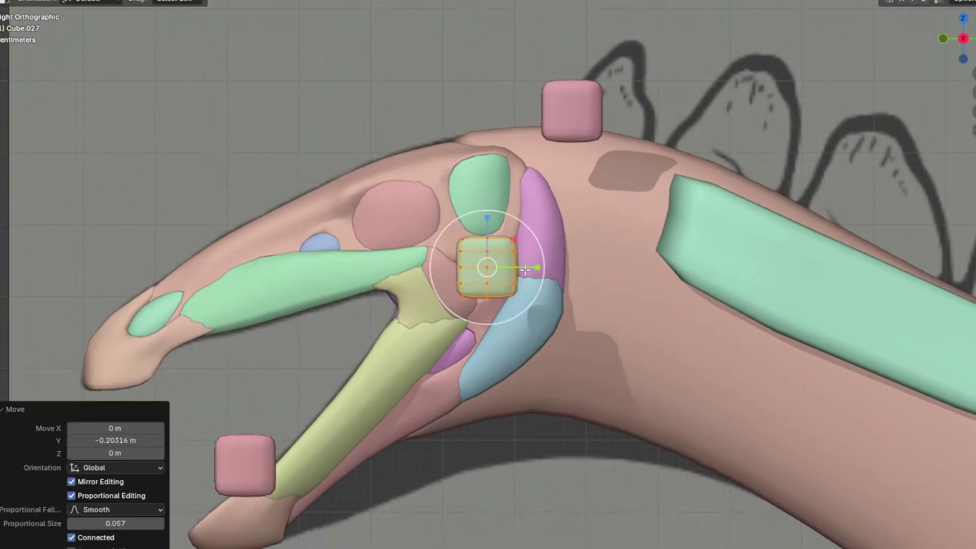
Step: Duplicate the green block below the throat and separate the copy into its own object
key(shift+d)
click(584, 426)
key(p)
click(658, 352)
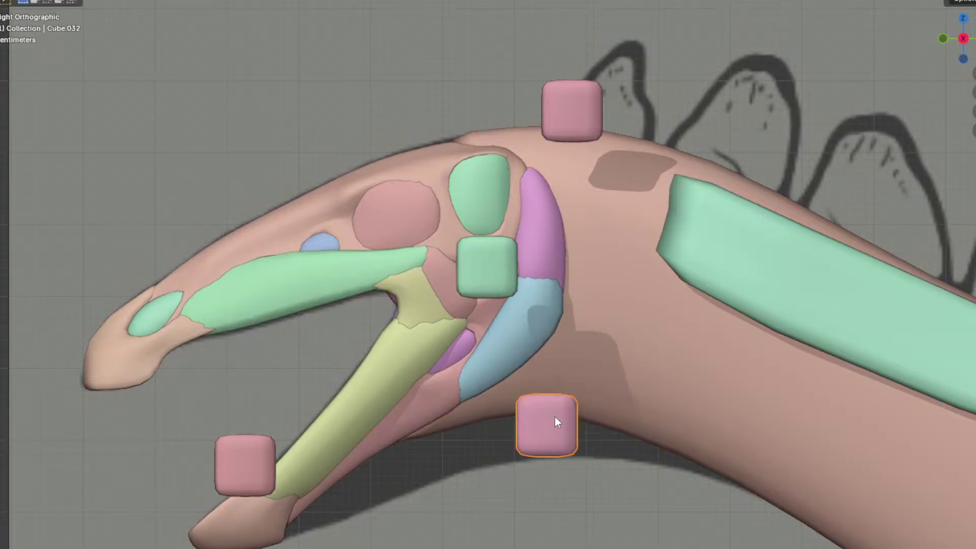
scroll(559, 396, down, 7)
click(19, 1)
click(52, 45)
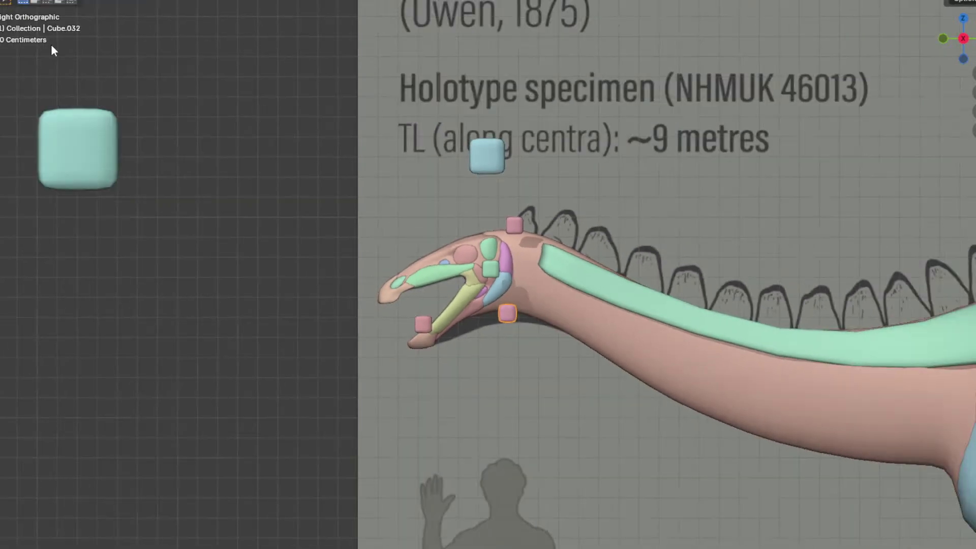
Step: Select the green block's whole mesh and, in front view, move it along X toward the side of the skull
scroll(485, 269, up, 7)
scroll(563, 424, up, 2)
key(Tab)
click(489, 269)
key(Tab)
key(a)
middle_drag(488, 270, 628, 270)
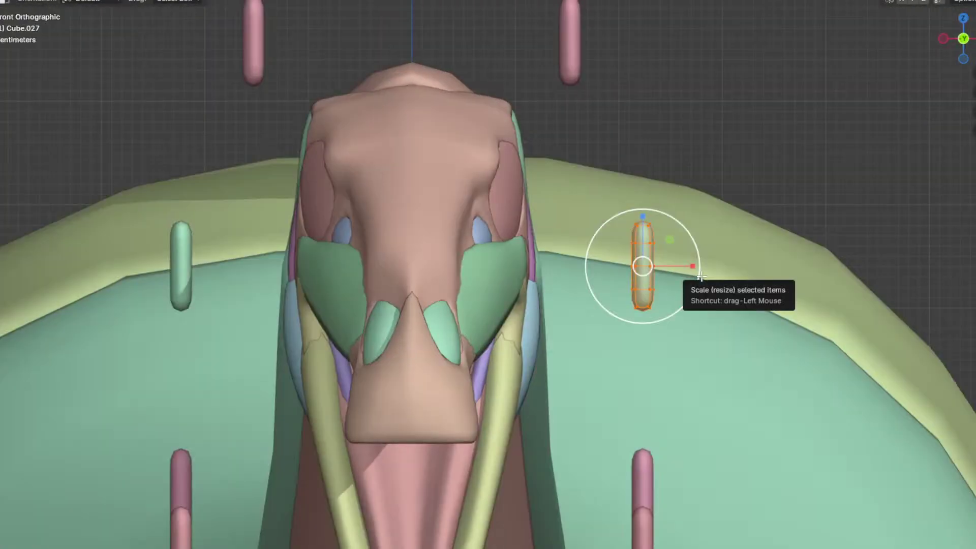
key(g)
key(x)
click(579, 291)
Step: Adjust the green block's height along Z and rotate it to match the slant of the cheek
middle_drag(579, 291, 537, 251)
key(g)
key(z)
click(494, 266)
key(r)
click(607, 315)
Step: Shift the green block along X so it sits in the side of the head
key(g)
key(shift+z)
right_click(607, 316)
key(g)
key(x)
click(608, 316)
Step: Select a path of points at the green block's rear end and move them with proportional editing against the blue and purple pieces
scroll(453, 196, up, 3)
click(536, 257)
middle_drag(535, 341, 618, 258)
ctrl+click(502, 320)
key(g)
scroll(645, 252, up, 5)
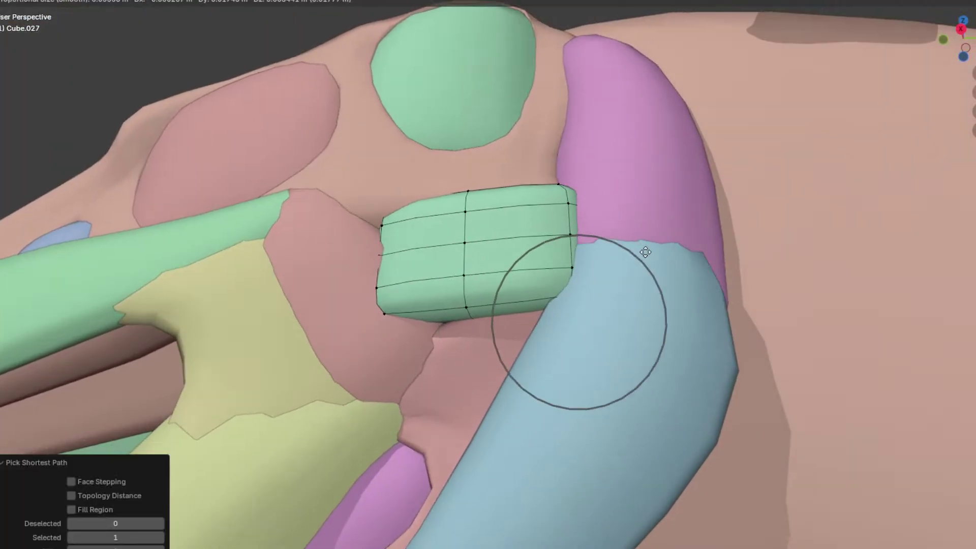
click(679, 254)
Step: Select a point near the green block's rear end and reposition it where the purple and blue pieces meet
middle_drag(693, 254, 703, 309)
click(582, 244)
middle_drag(583, 245, 593, 214)
key(g)
key(g)
key(g)
click(631, 276)
Step: Adjust the green block's front edge along the pink piece and pull its upper front corner up toward the snout piece
click(431, 223)
middle_drag(432, 224, 388, 250)
key(g)
key(g)
middle_drag(525, 241, 478, 169)
click(419, 217)
key(g)
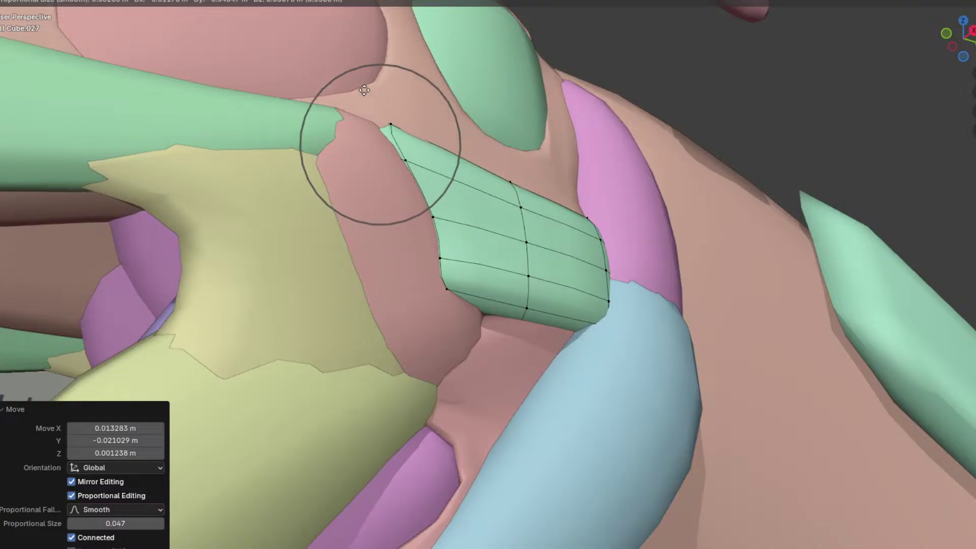
click(365, 90)
Step: Move the green block's upper edge points so the edge follows the underside of the skull
middle_drag(365, 90, 407, 167)
key(g)
click(492, 195)
middle_drag(492, 195, 528, 207)
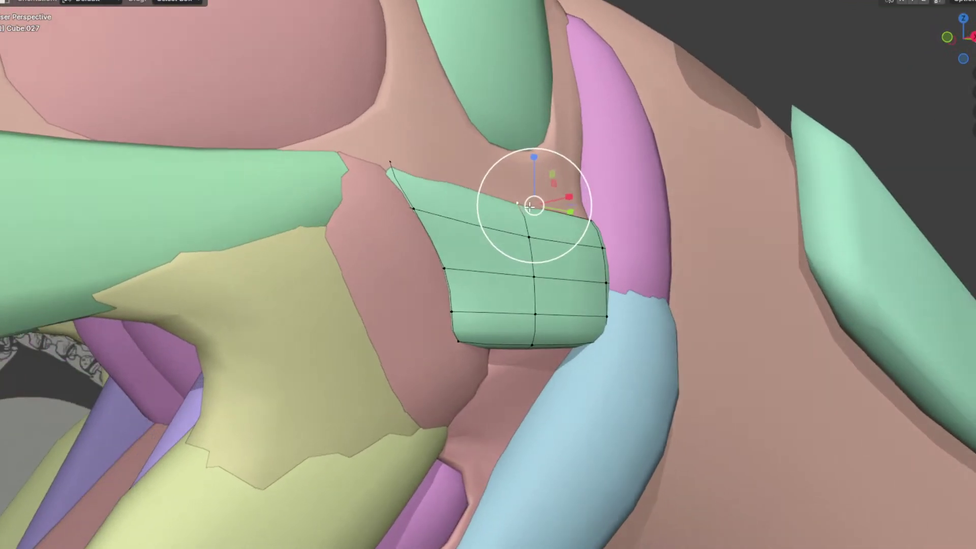
click(446, 178)
middle_drag(446, 178, 422, 193)
key(g)
click(519, 179)
Step: Reposition a point on the green block's side and lower part of the block along Z
click(553, 266)
middle_drag(553, 266, 524, 263)
key(g)
click(534, 256)
mouse_move(529, 336)
middle_down()
mouse_move(519, 247)
mouse_move(533, 346)
middle_up()
click(518, 246)
key(g)
key(z)
click(535, 413)
Step: Move the green block's lower end down into the gap between the yellow jaw piece and the blue piece
middle_drag(535, 413, 546, 378)
key(g)
click(525, 443)
middle_drag(526, 444, 599, 363)
key(g)
click(539, 402)
Step: Rotate the green block's lower end and move it -0.002042 m in X, -0.008933 m in Y and -0.007514 m in Z
key(r)
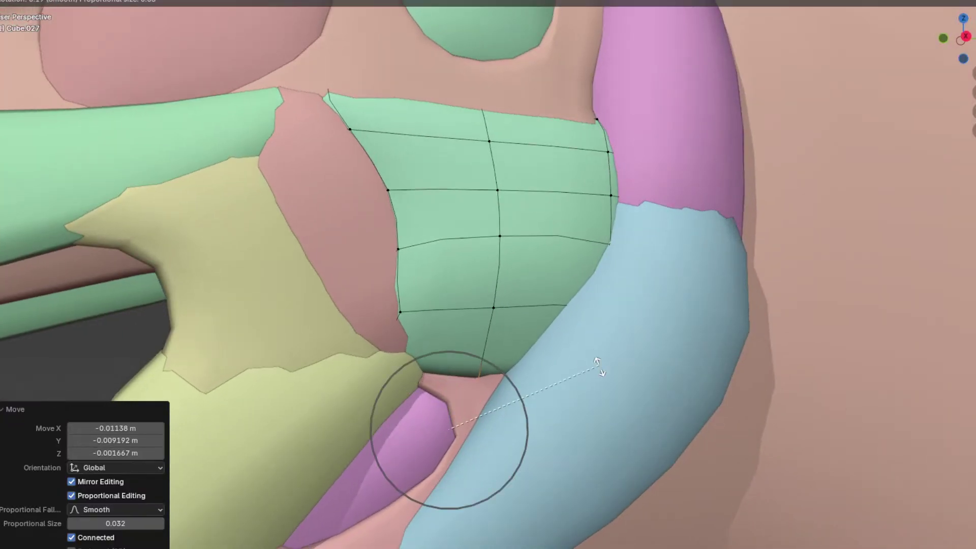
click(581, 431)
key(g)
click(546, 456)
Step: Move the middle point of the green piece's lowest row down toward the blue piece
middle_drag(547, 457, 584, 437)
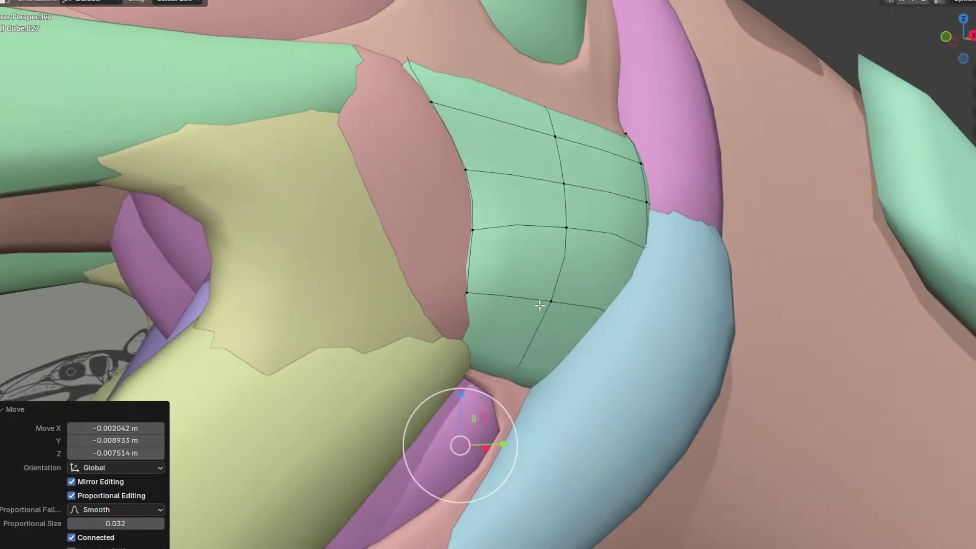
click(541, 305)
middle_drag(541, 305, 590, 317)
key(g)
click(565, 400)
click(525, 438)
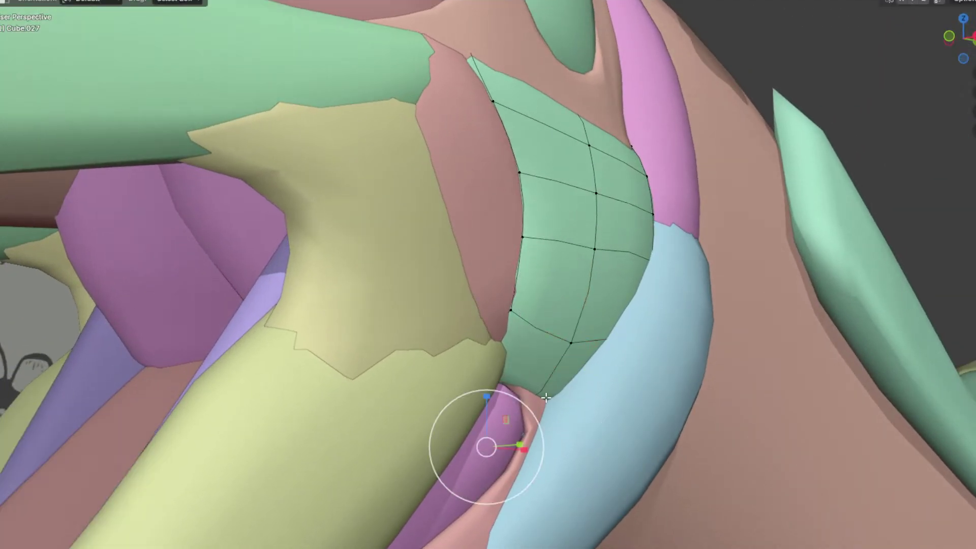
Step: Move the green piece's lower front point -0.000398 m in X, -0.009963 m in Y and 0.012635 m in Z under the pink piece
middle_drag(525, 438, 385, 390)
click(400, 385)
key(g)
click(380, 351)
middle_drag(415, 344, 408, 362)
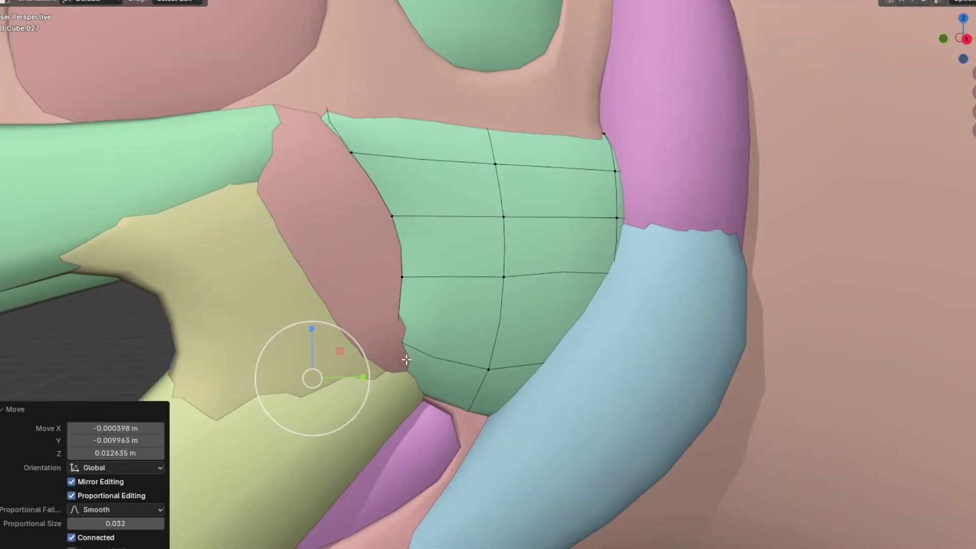
Step: Move three points along the front edge of the green piece behind the jaw joint against the pink piece and finish editing
click(398, 278)
shift+click(397, 223)
shift+click(356, 157)
middle_drag(359, 165, 474, 223)
key(g)
click(473, 229)
key(Tab)
scroll(566, 263, down, 8)
click(688, 153)
middle_drag(688, 153, 625, 221)
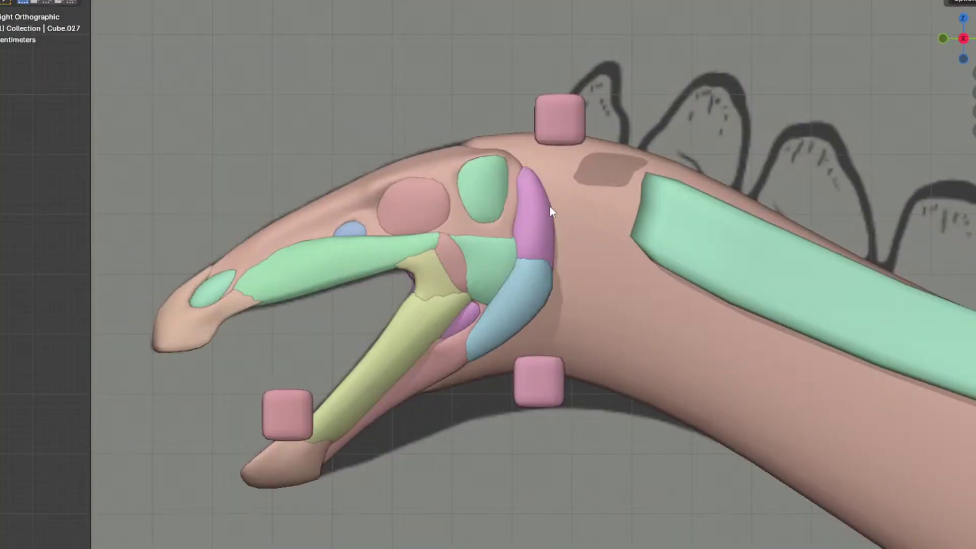
Step: Save the project file
scroll(550, 206, down, 6)
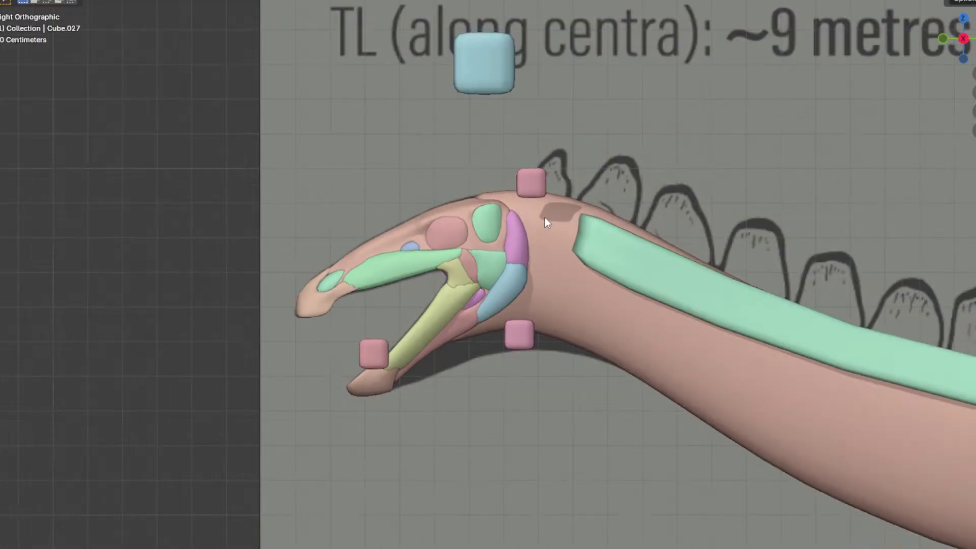
key(F4)
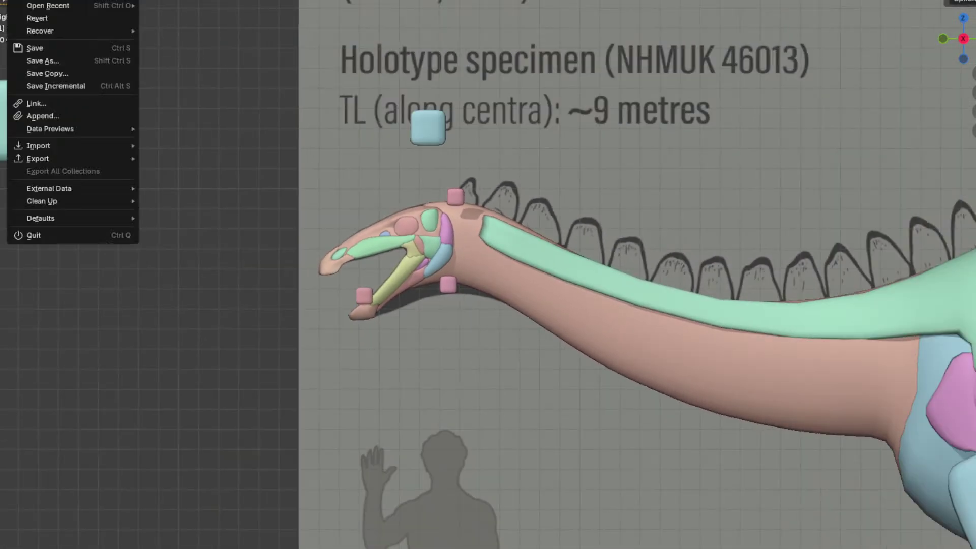
scroll(581, 246, down, 2)
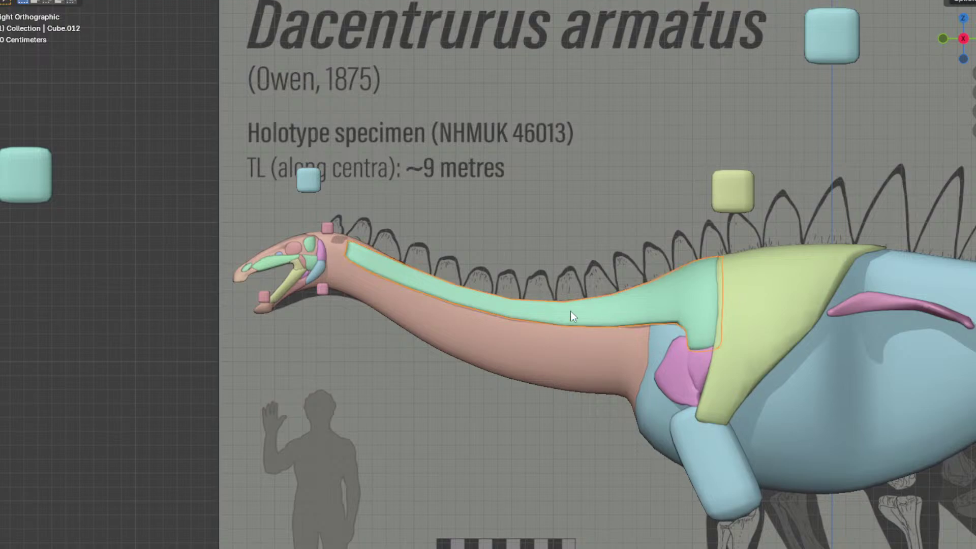
Step: Move the green neck muscle's front end -0.046815 m in Y and 0.003533 m in Z, and scale it to 0.719 in Z
key(Tab)
shift+middle_drag(589, 314, 748, 327)
scroll(603, 310, up, 7)
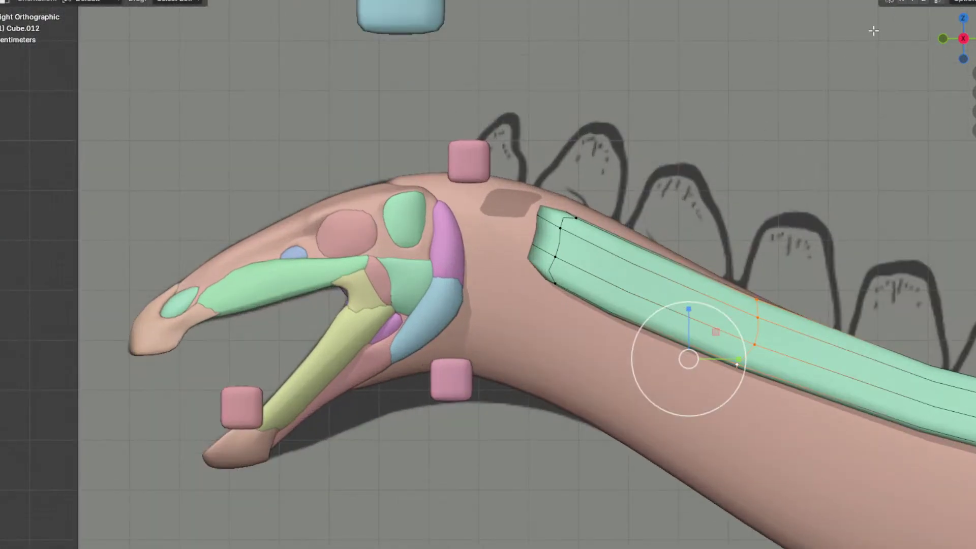
key(shift+z)
scroll(657, 223, up, 3)
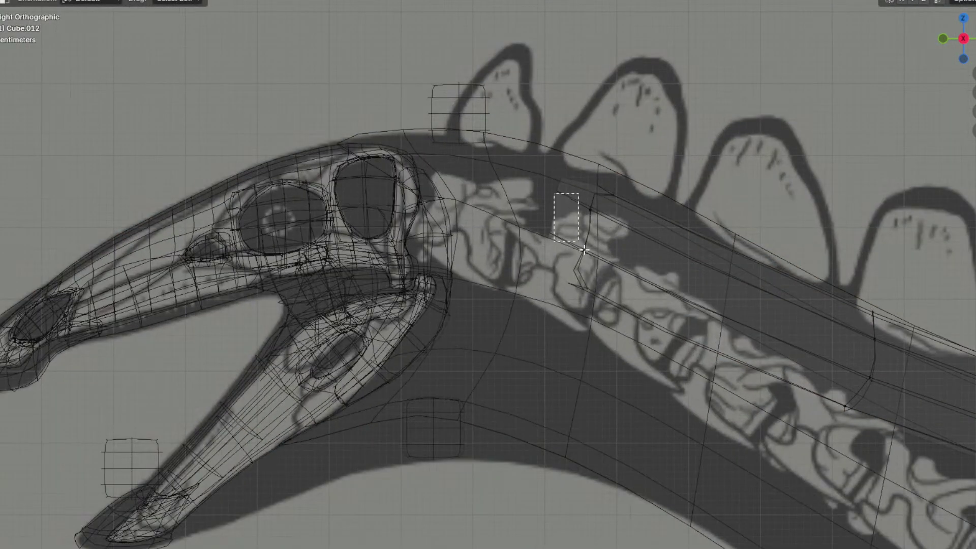
drag(578, 241, 580, 243)
key(g)
click(564, 263)
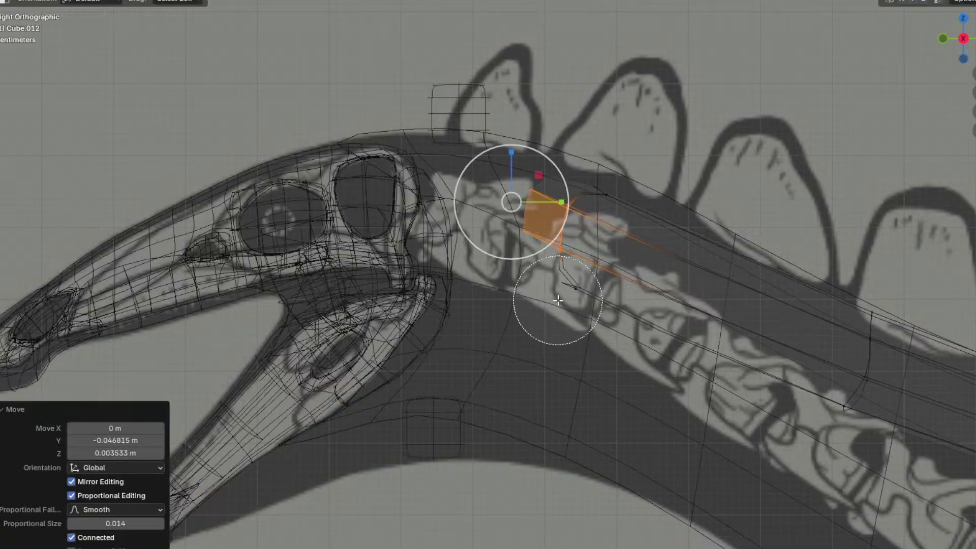
drag(524, 167, 517, 179)
click(947, 0)
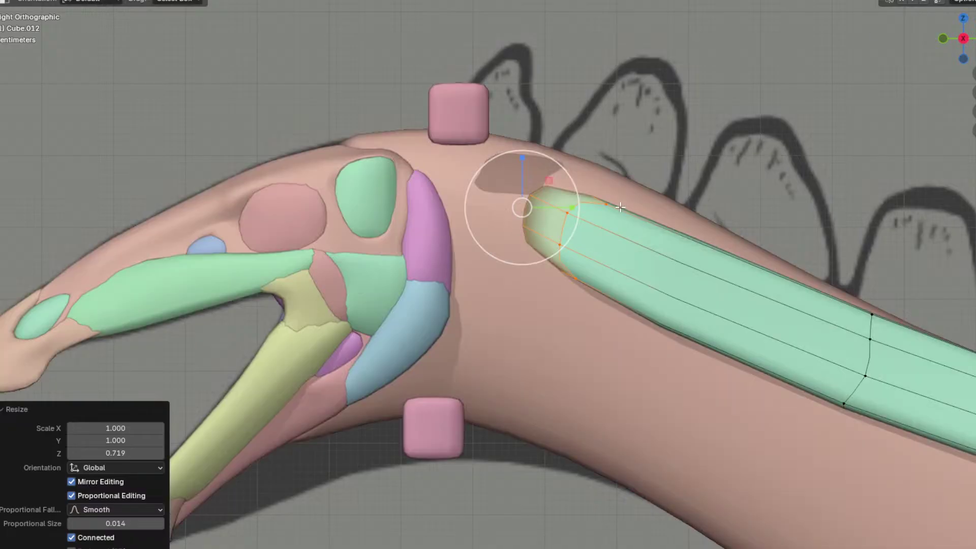
Step: Extrude the neck muscle's front end 0.13829 m to the back of the skull and scale it in Z
shift+middle_drag(602, 221, 646, 242)
key(e)
click(553, 210)
key(s)
key(z)
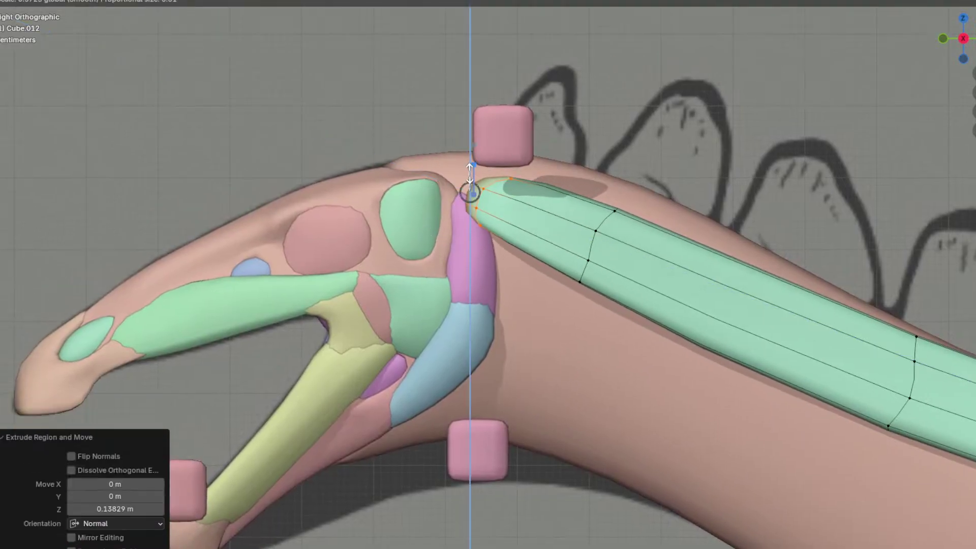
click(474, 179)
Step: Scale down the extruded neck muscle end and move it 0.053882 m in Y and -0.027382 m in Z
key(s)
key(z)
right_click(562, 234)
key(s)
click(562, 235)
key(g)
click(626, 262)
Step: Extrude the neck muscle's tip 0.079498 m under the purple piece and shift it along X
key(e)
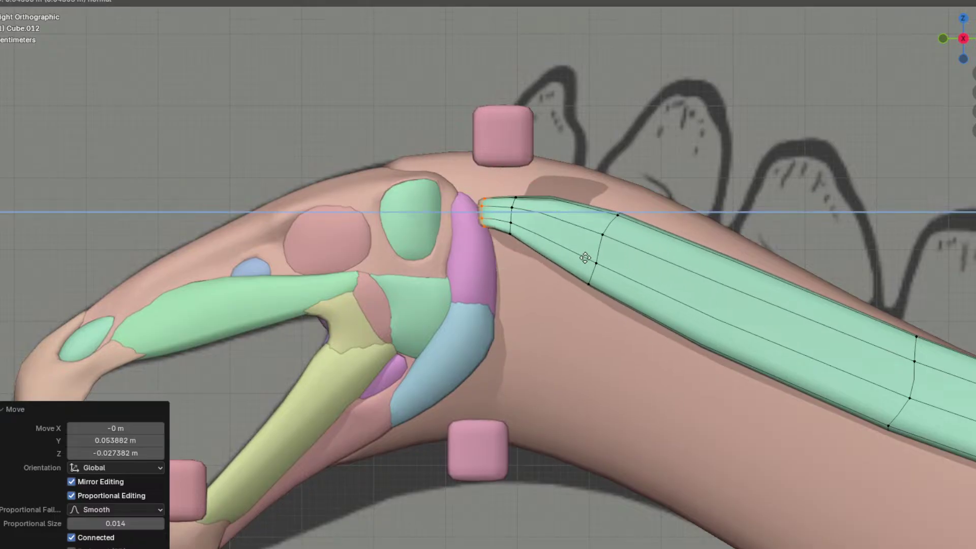
click(571, 256)
middle_drag(552, 254, 548, 192)
key(g)
key(x)
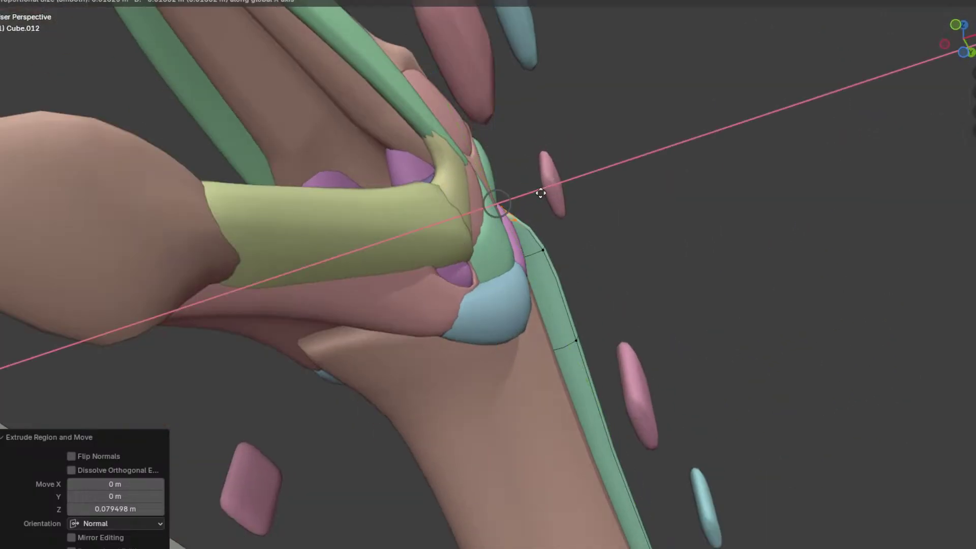
click(537, 193)
Step: Slide the neck muscle's lower lengthwise edge loop by a factor of 0.225
middle_drag(537, 193, 511, 260)
alt+click(558, 296)
mouse_move(558, 297)
middle_down()
mouse_move(646, 301)
mouse_move(548, 311)
middle_up()
alt+click(545, 288)
key(g)
key(g)
click(594, 319)
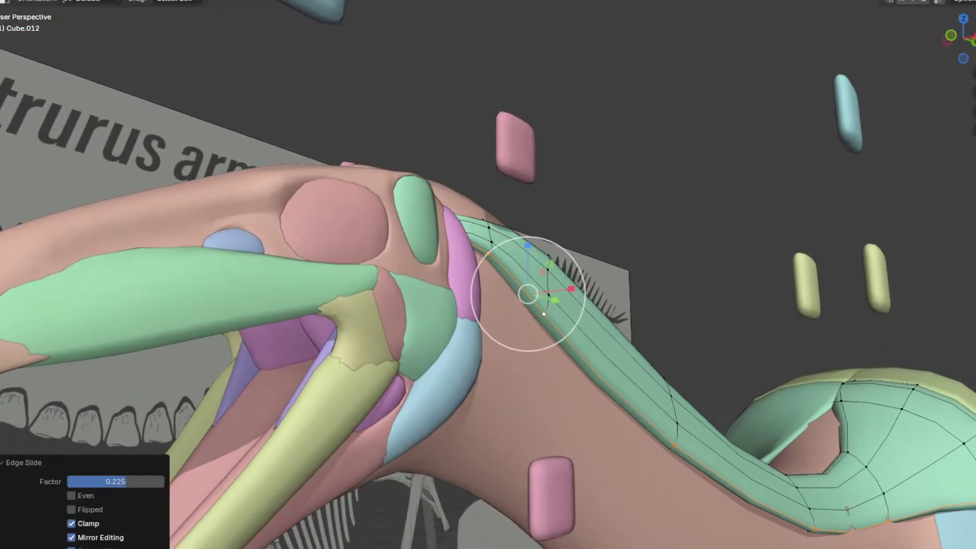
click(594, 316)
Step: Move the neck muscle's lower edge point near the shoulder along X
shift+middle_drag(800, 503, 677, 446)
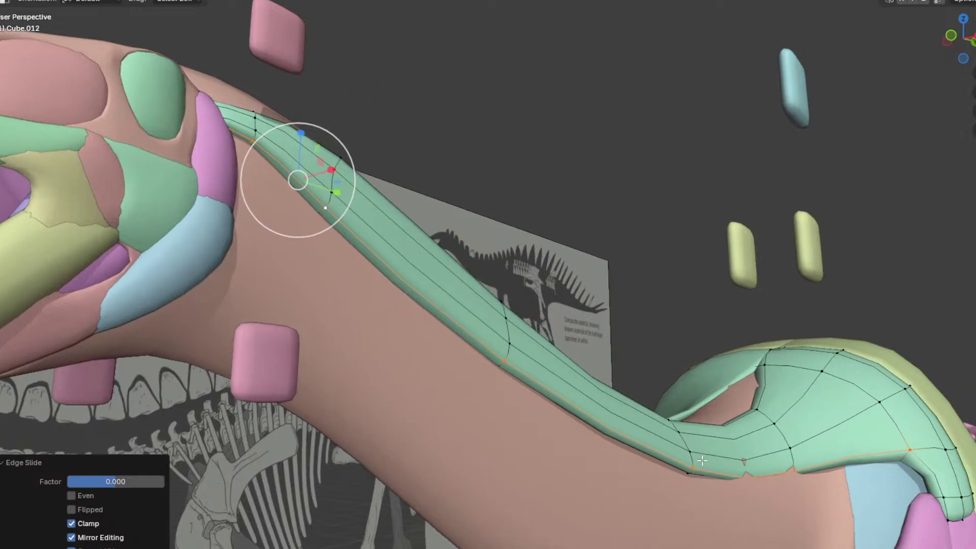
click(793, 472)
middle_drag(794, 471, 813, 483)
key(g)
key(x)
click(800, 490)
Step: Slide the neck muscle's upper lengthwise edge loop across the top of the neck
middle_drag(529, 310, 551, 296)
alt+click(568, 337)
key(g)
key(g)
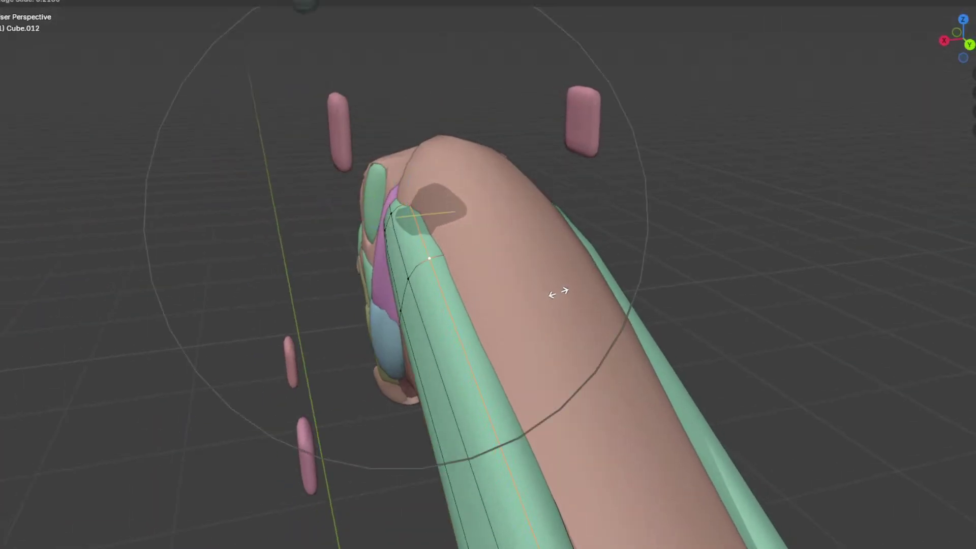
click(559, 293)
scroll(571, 329, down, 5)
middle_drag(571, 331, 482, 358)
key(Tab)
scroll(614, 338, up, 4)
key(Tab)
Step: Adjust the points at the neck muscle's front tip in side view against the top of the purple piece
click(448, 366)
key(KP_3)
key(g)
scroll(462, 283, up, 6)
scroll(454, 266, up, 3)
click(444, 256)
key(g)
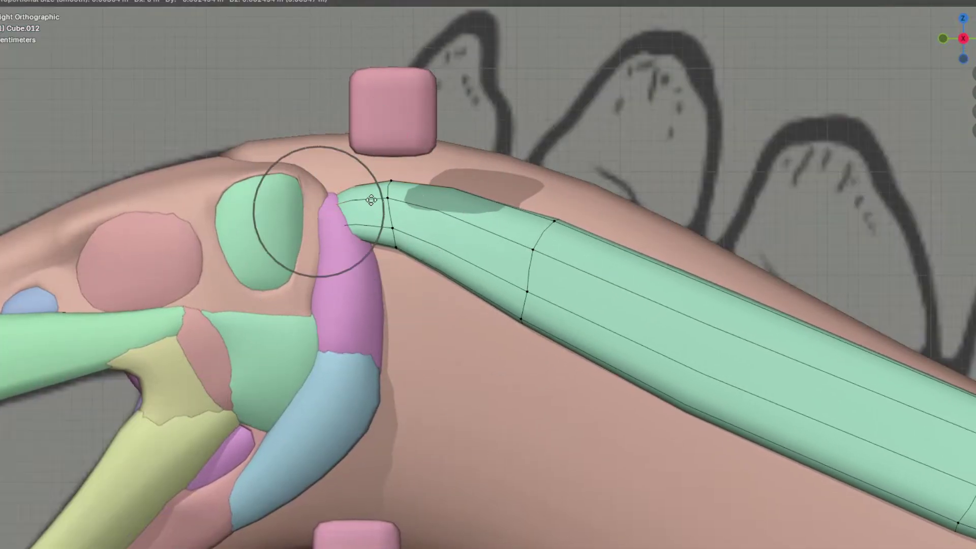
click(367, 179)
Step: Reposition the neck muscle's tip in perspective view so it sits against the back of the skull
middle_drag(367, 180, 436, 209)
key(g)
middle_drag(436, 209, 368, 214)
click(421, 210)
Step: Slide the lower middle point of the neck muscle's second row along its edge by a factor of 0.629
scroll(376, 218, down, 5)
key(Tab)
key(Tab)
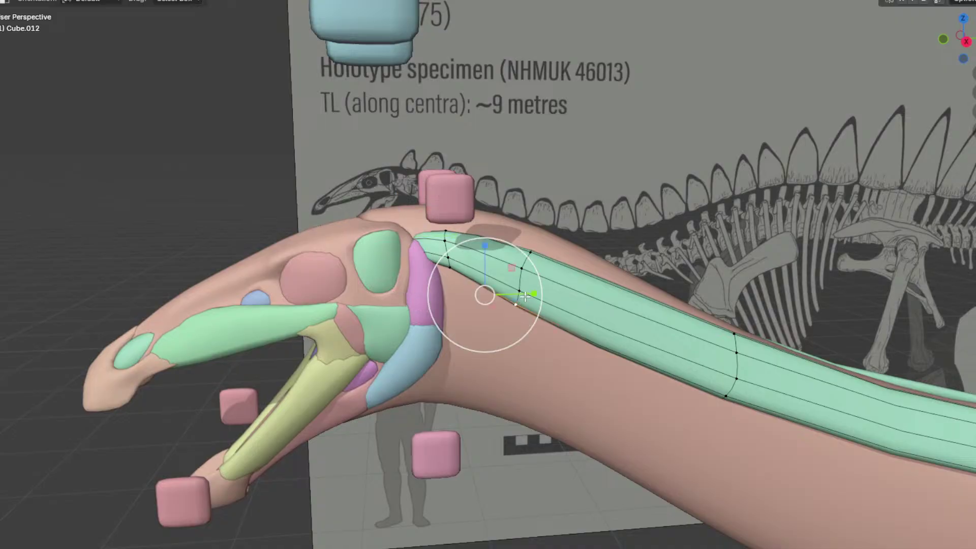
key(KP_3)
click(537, 300)
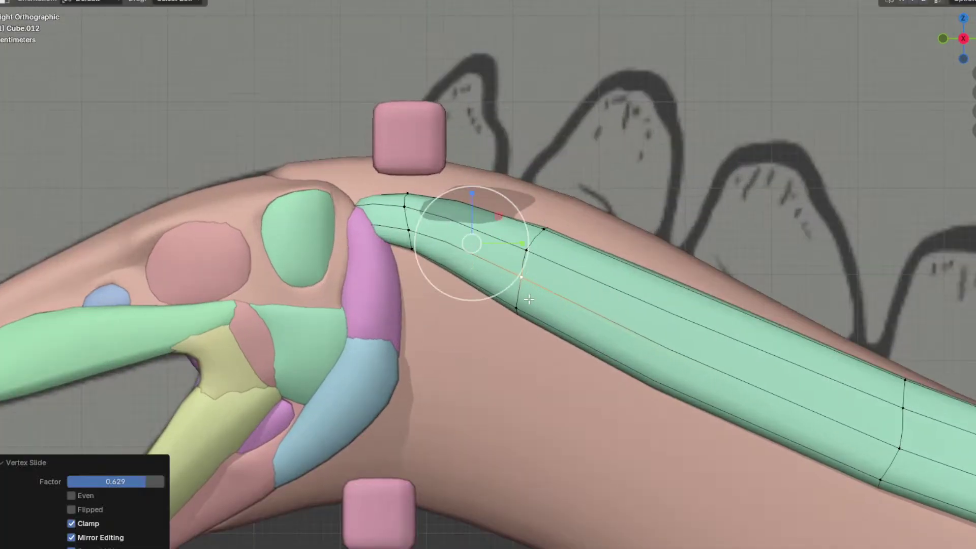
Step: Move the lowest point of the neck muscle's front row down behind the purple piece
middle_drag(414, 251, 407, 225)
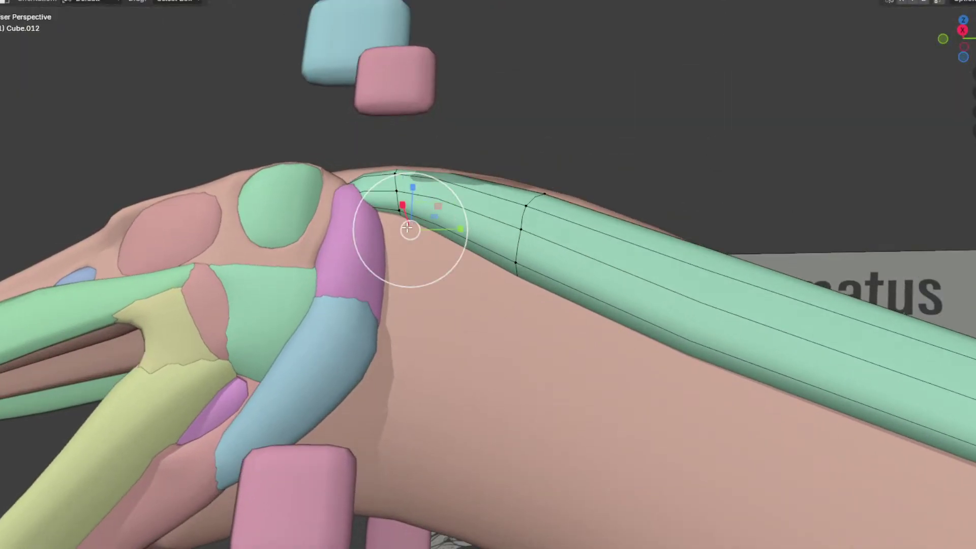
key(KP_3)
key(g)
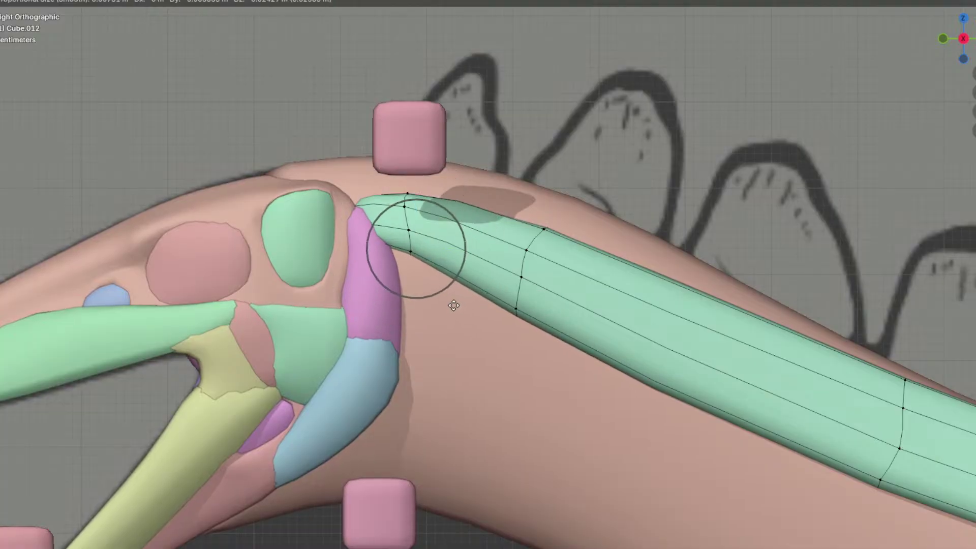
click(424, 334)
scroll(585, 338, down, 8)
scroll(477, 295, up, 4)
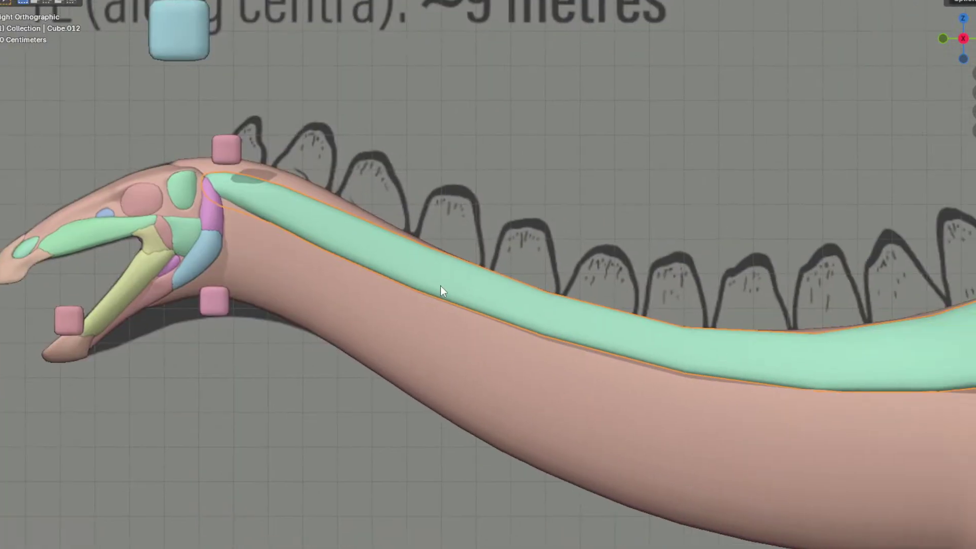
Step: Move the neck muscle's points at the bend of the neck along X
drag(604, 339, 602, 362)
middle_drag(603, 362, 710, 405)
key(x)
click(704, 372)
key(Tab)
key(Tab)
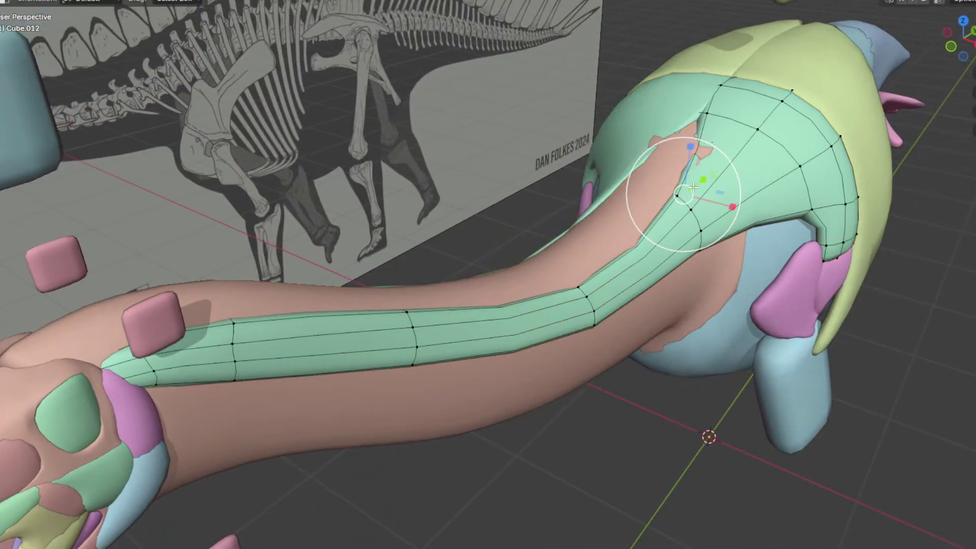
Step: Slide the neck muscle's upper edge point in front of the shoulder along its edge and shift the neighbouring area along X
key(shift+v)
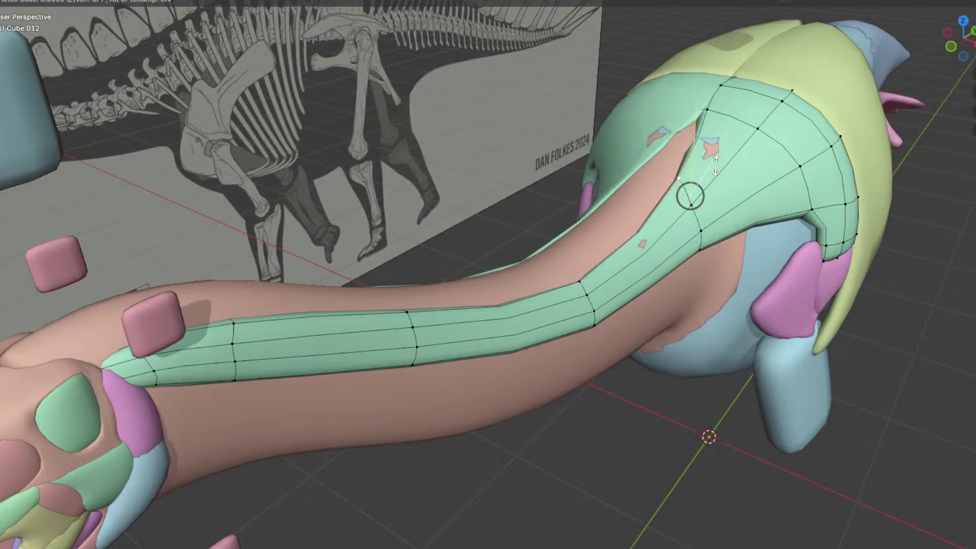
click(714, 174)
middle_drag(684, 210, 715, 218)
key(g)
middle_click(715, 218)
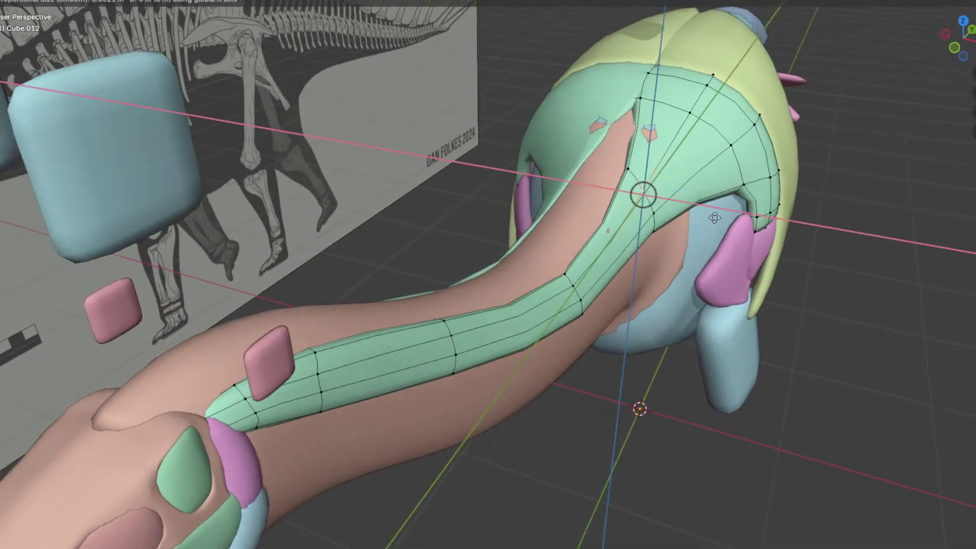
click(719, 217)
Step: Move two upper points of the neck muscle above the shoulder to cover the exposed skin
click(692, 117)
key(g)
click(695, 142)
click(645, 100)
key(g)
click(676, 122)
key(Tab)
Step: Examine the neck muscle's overall shape from the side against the reference drawing
middle_drag(686, 137, 748, 148)
scroll(627, 134, down, 3)
middle_drag(598, 123, 537, 91)
key(KP_3)
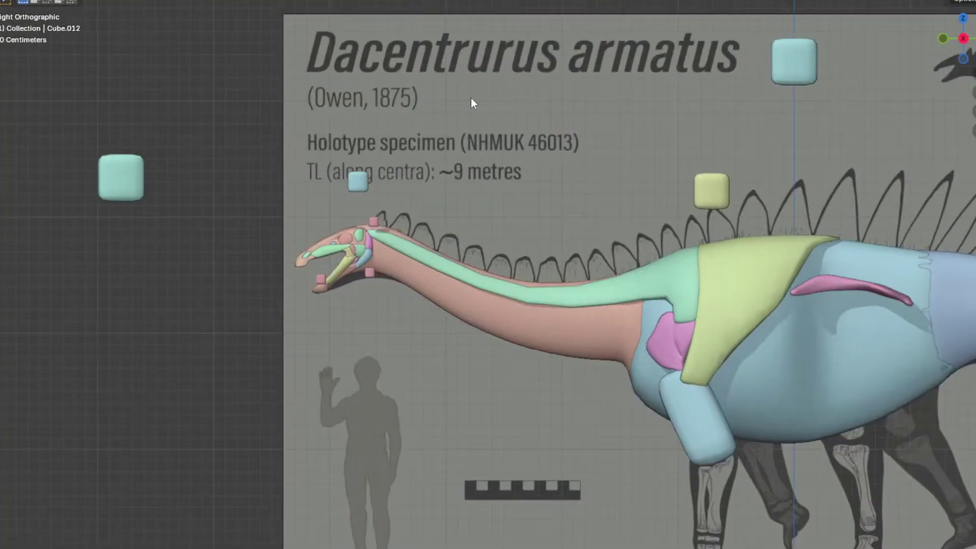
scroll(402, 248, up, 2)
key(Tab)
scroll(402, 248, up, 2)
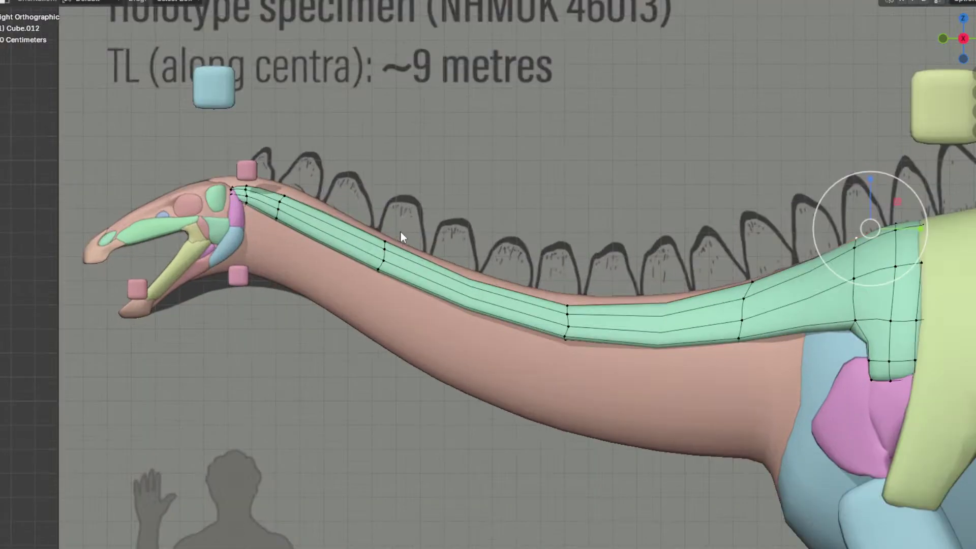
key(Tab)
scroll(400, 232, down, 3)
scroll(326, 183, up, 2)
scroll(311, 162, down, 1)
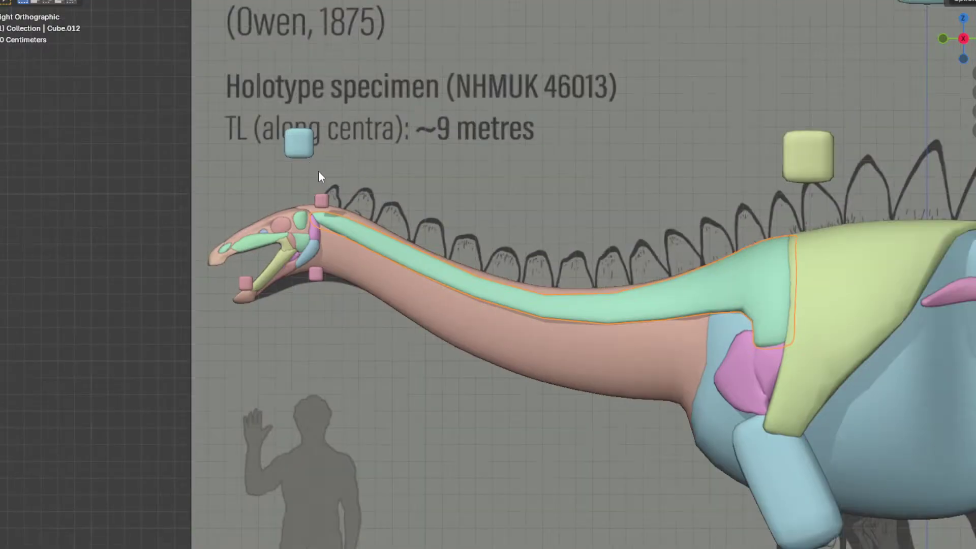
Step: Move the pink block beside the lower jaw's tip back below the yellow jaw piece
shift+middle_drag(359, 204, 540, 225)
scroll(492, 266, up, 4)
key(Tab)
scroll(366, 333, up, 3)
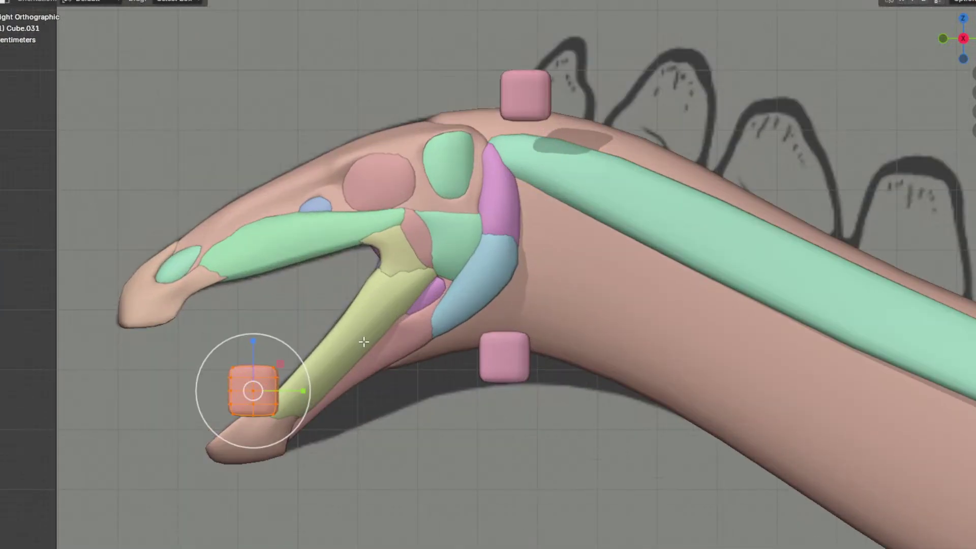
shift+middle_drag(367, 339, 483, 297)
scroll(382, 336, up, 2)
key(g)
click(647, 191)
Step: Resize the pink block, rotate it to the lower jaw's slope and place it below the yellow jaw piece
key(r)
right_click(660, 262)
drag(584, 190, 585, 166)
drag(589, 126, 590, 115)
key(r)
click(683, 210)
key(g)
click(648, 254)
Step: Move the pink block along X against the side of the lower jaw
middle_drag(656, 231, 756, 268)
key(g)
key(x)
click(640, 267)
Step: Rotate the pink block in top view to follow the lower jaw's outward angle
key(KP_7)
key(r)
click(719, 359)
mouse_move(719, 360)
middle_down()
mouse_move(600, 319)
mouse_move(661, 305)
mouse_move(643, 334)
mouse_move(520, 348)
mouse_move(557, 298)
mouse_move(712, 364)
middle_up()
key(r)
click(643, 326)
Step: Select the pink block's front end and move it forward along the underside of the lower jaw
alt+click(464, 352)
click(585, 334)
middle_drag(585, 335, 542, 231)
key(g)
right_click(490, 251)
mouse_move(492, 249)
middle_down()
mouse_move(580, 203)
mouse_move(566, 225)
mouse_move(497, 260)
middle_up()
key(g)
click(514, 298)
Step: Move the pink piece's front end along the lower jaw, rotate it to the jaw's angle and shift it 0.024471 m along X
key(g)
click(472, 326)
middle_drag(472, 326, 464, 246)
key(r)
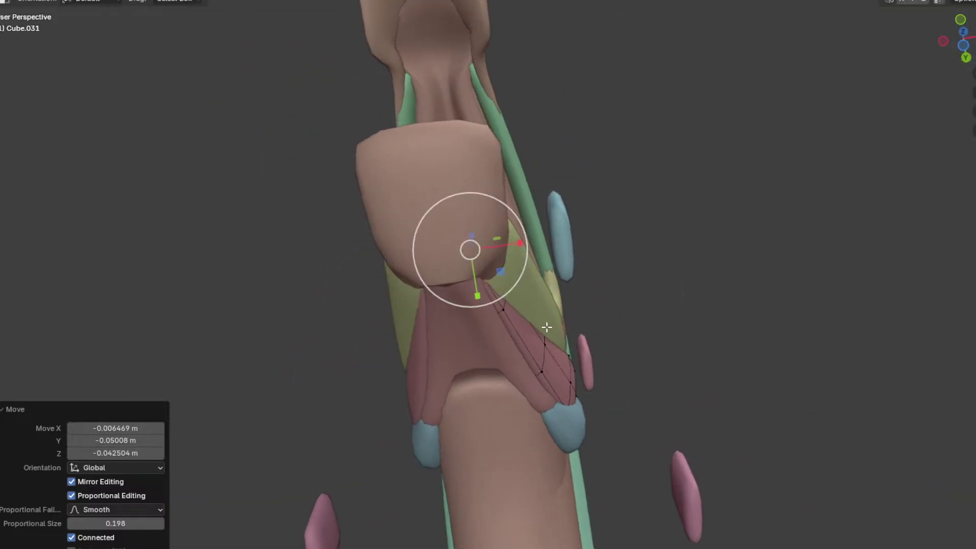
middle_drag(546, 325, 553, 360)
key(r)
click(546, 407)
key(g)
key(x)
click(571, 421)
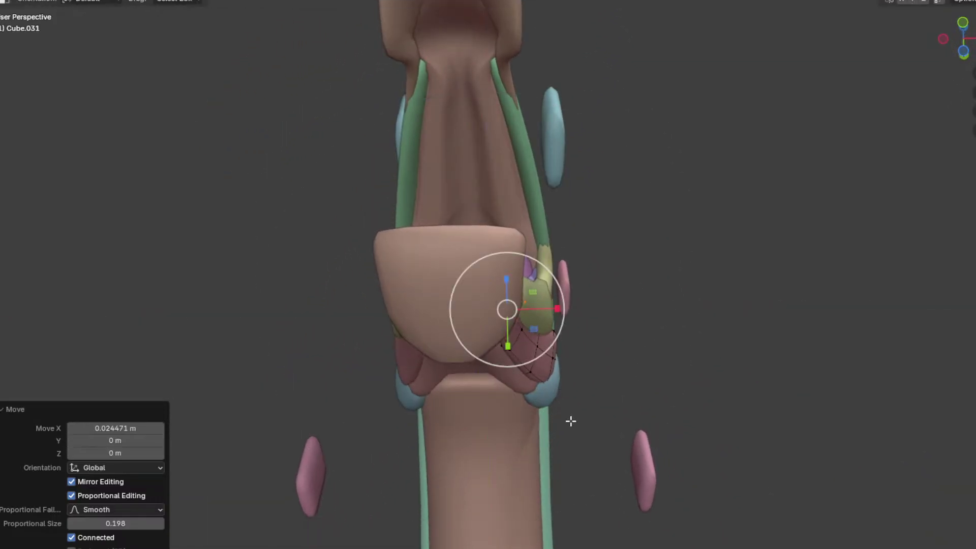
Step: Select vertices along the pink jaw piece and reposition them to follow the edge of the yellow jaw piece
click(559, 430)
middle_drag(559, 430, 565, 316)
click(508, 366)
middle_drag(475, 247, 492, 305)
click(462, 233)
click(504, 313)
ctrl+click(632, 326)
key(g)
middle_drag(632, 326, 496, 325)
click(654, 330)
click(494, 284)
Step: Slide the pink piece's rear edge vertex by a factor of 0.646 and fit the rear end against the neighbouring blue piece
mouse_move(480, 286)
middle_down()
mouse_move(450, 295)
mouse_move(470, 272)
middle_up()
middle_drag(517, 294, 498, 305)
key(g)
key(g)
click(474, 288)
click(454, 300)
key(g)
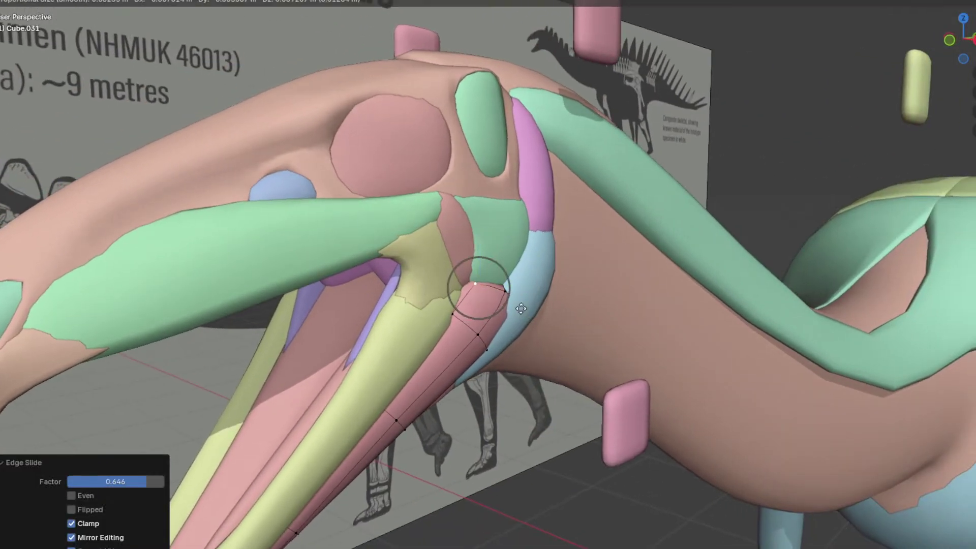
click(501, 289)
Step: Pull the pink piece's inner lower vertices outward on the jaw's underside and adjust their position along X
middle_drag(600, 292, 572, 230)
click(595, 298)
click(604, 291)
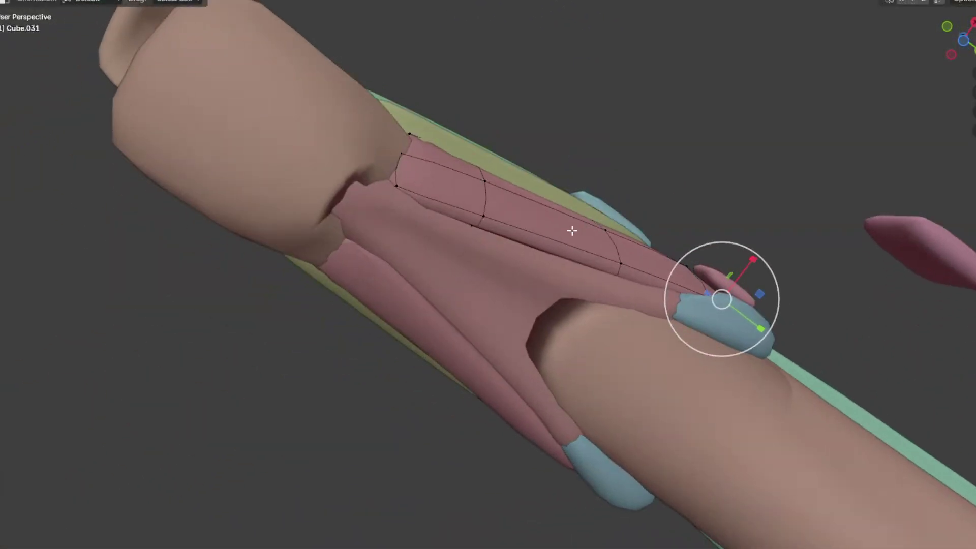
click(534, 230)
click(493, 233)
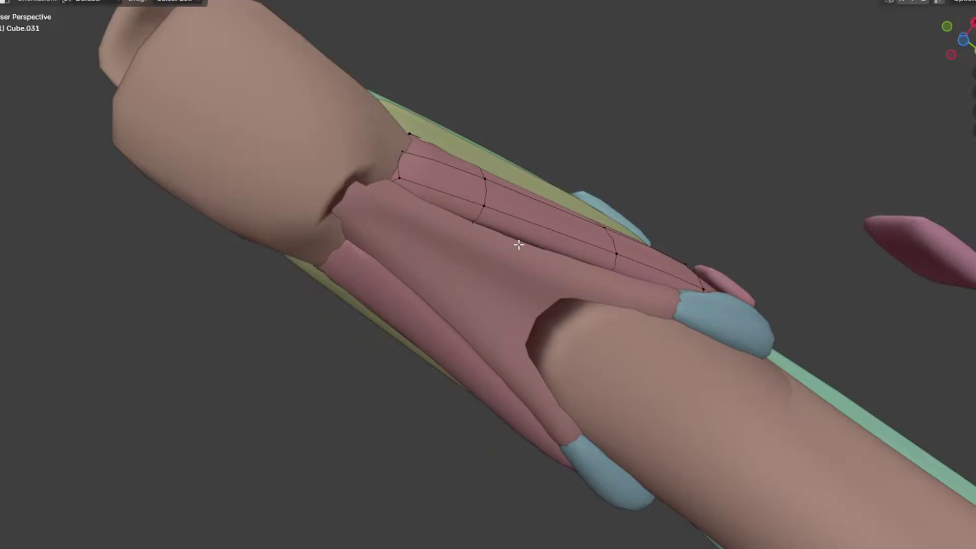
middle_drag(603, 265, 522, 308)
key(g)
key(x)
click(584, 324)
Step: Move the pink piece's front corner vertices to close the joint with the lower jaw tip
key(KP_3)
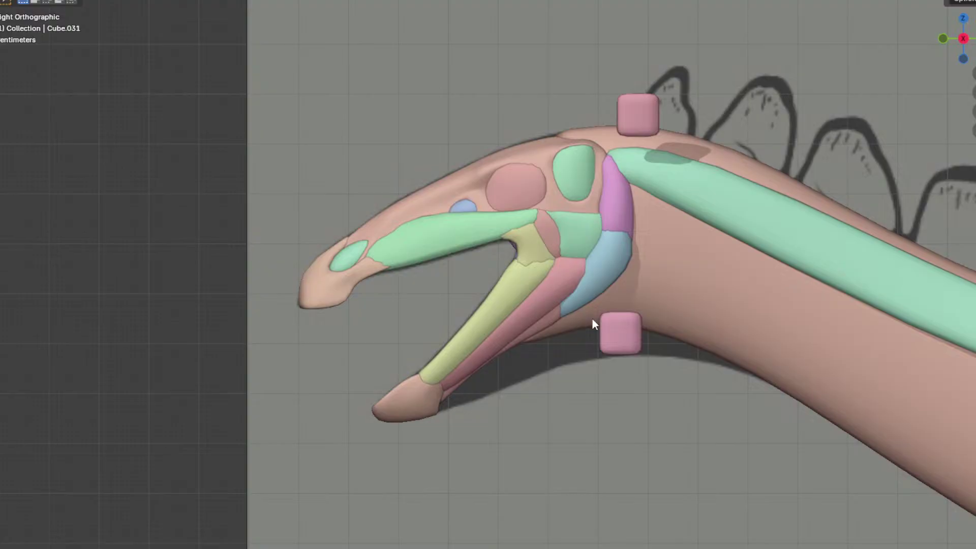
shift+middle_drag(599, 325, 580, 218)
scroll(480, 234, up, 3)
key(Tab)
scroll(499, 262, up, 3)
click(469, 235)
middle_drag(537, 247, 499, 264)
key(g)
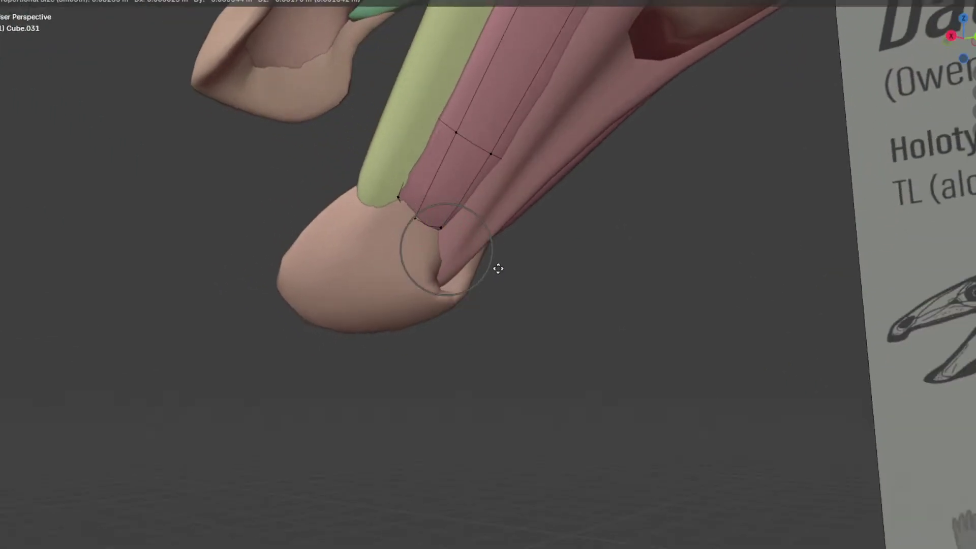
click(438, 348)
middle_drag(428, 312, 486, 279)
key(g)
click(466, 295)
click(445, 255)
Step: Refine the vertices around the pink piece's front end so it meets the yellow piece and follows the jaw's underside
middle_drag(447, 250, 399, 191)
click(407, 225)
key(g)
click(394, 265)
key(g)
click(518, 230)
key(g)
click(502, 245)
click(431, 180)
key(g)
click(375, 197)
click(419, 228)
middle_drag(420, 227, 544, 195)
key(g)
click(509, 209)
Step: Examine the fitted lower jaw piece in side view and the whole model beside the reference skeleton
key(Tab)
scroll(559, 183, down, 5)
click(610, 285)
middle_drag(636, 270, 548, 273)
scroll(483, 272, up, 2)
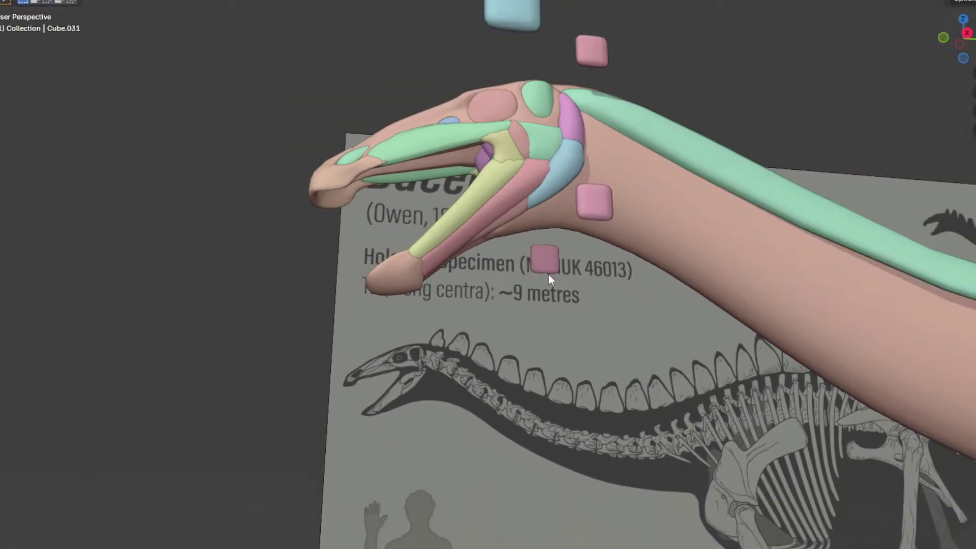
key(KP_3)
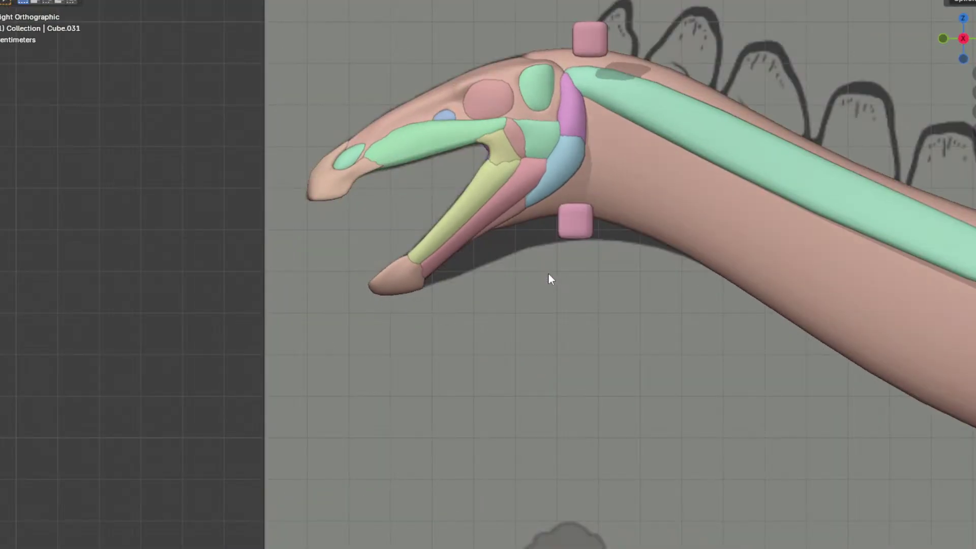
scroll(547, 275, down, 3)
click(16, 0)
click(51, 50)
scroll(230, 206, down, 5)
shift+middle_drag(550, 222, 861, 39)
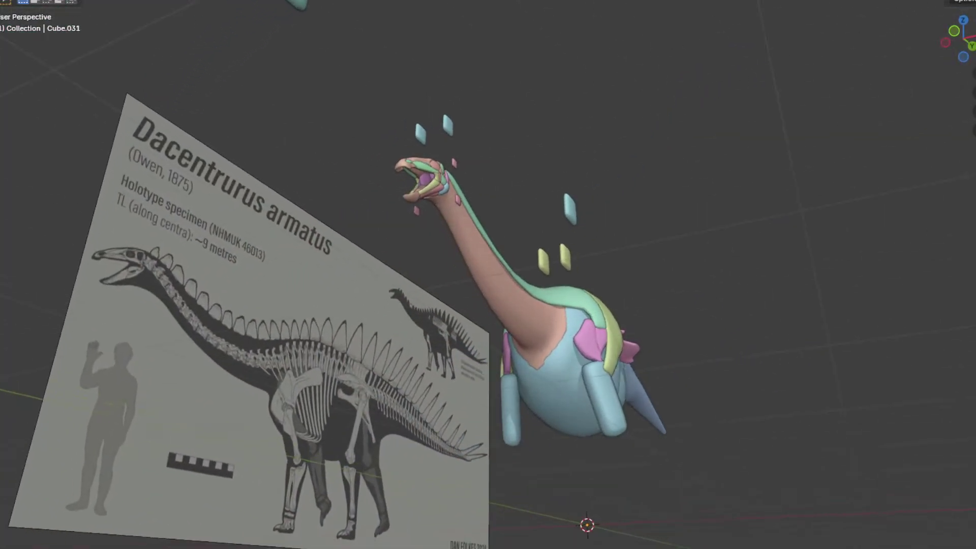
click(16, 0)
click(40, 49)
Step: Switch the viewport to Material Preview and adjust its environment lighting to judge the model's surface
click(959, 0)
middle_drag(790, 121, 568, 166)
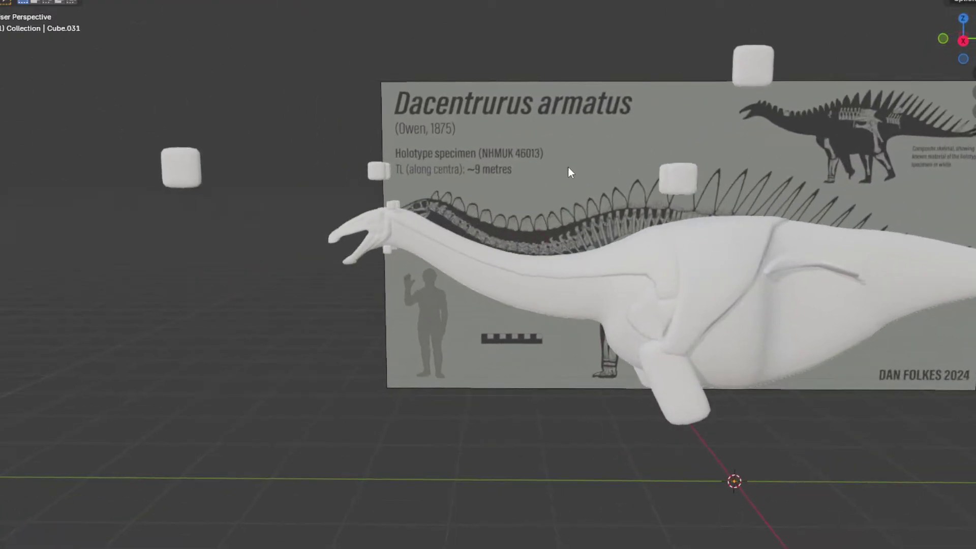
scroll(649, 175, up, 3)
scroll(648, 178, up, 1)
click(975, 0)
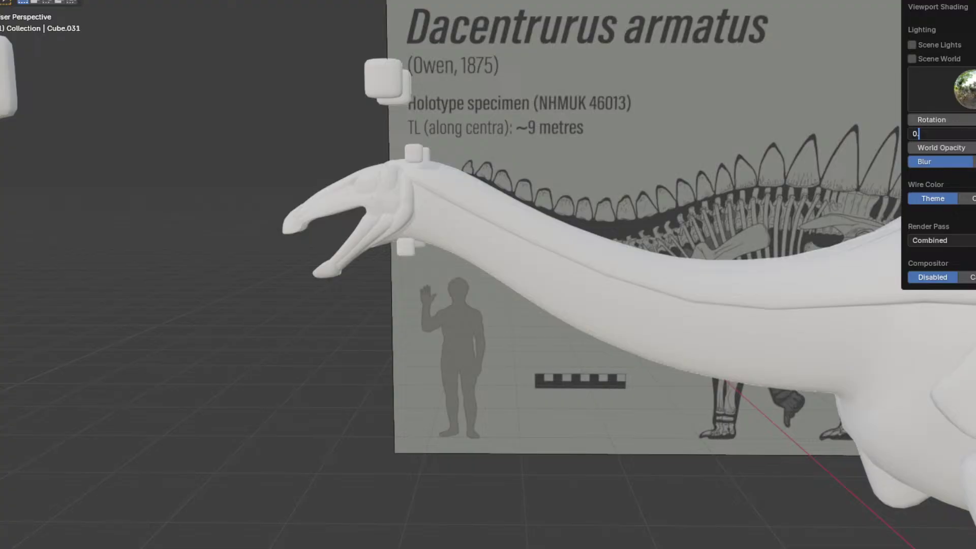
key(Return)
click(973, 90)
click(974, 133)
middle_drag(540, 217, 651, 293)
scroll(567, 262, down, 2)
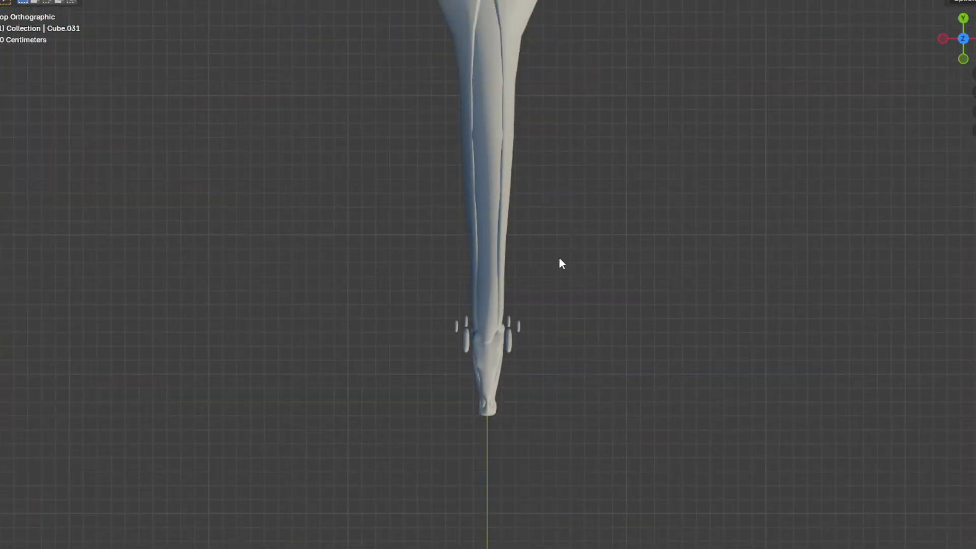
Step: Shift the selected vertices of the neck band 0.028485 m along X in top view and return to solid shading
key(Tab)
scroll(523, 179, up, 2)
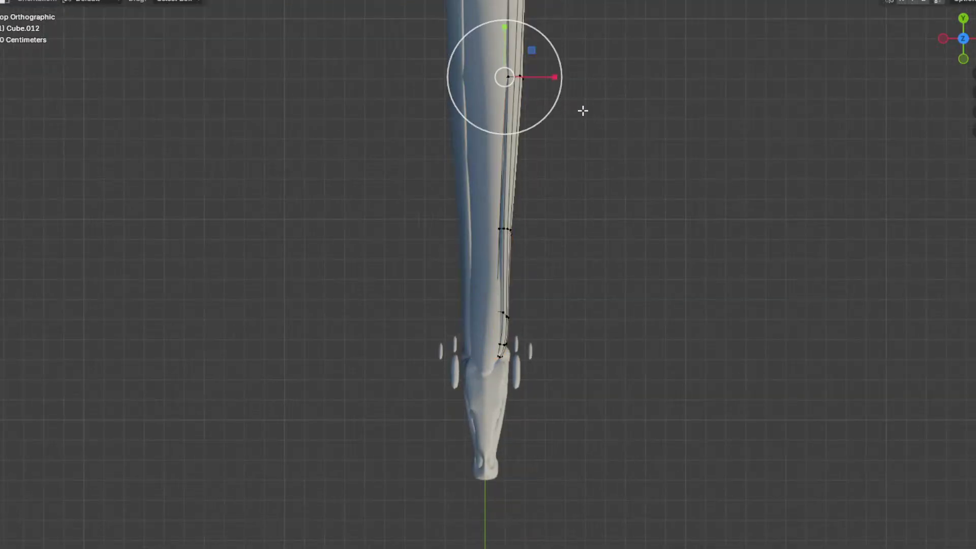
click(589, 112)
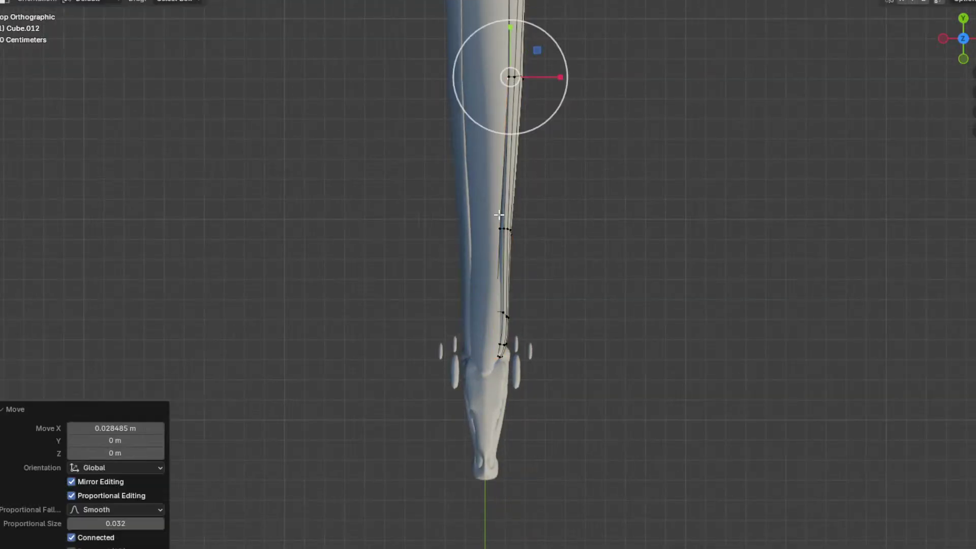
key(Tab)
scroll(637, 251, down, 3)
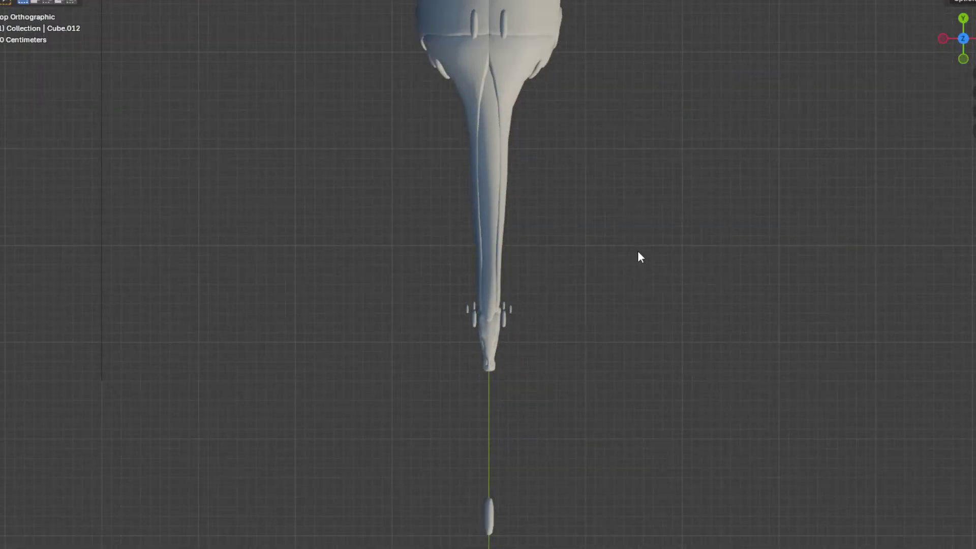
click(935, 1)
Step: Move the pink block above the neck plates, place a duplicate below the lower jaw and separate it into its own object
middle_drag(662, 328, 526, 184)
scroll(535, 217, up, 3)
key(KP_3)
scroll(499, 204, up, 3)
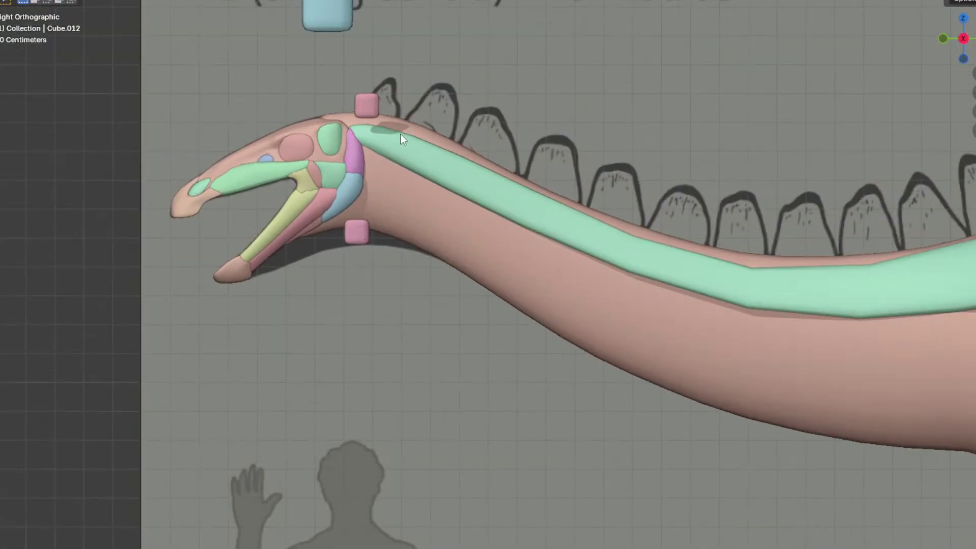
shift+middle_drag(401, 135, 530, 265)
scroll(534, 262, up, 2)
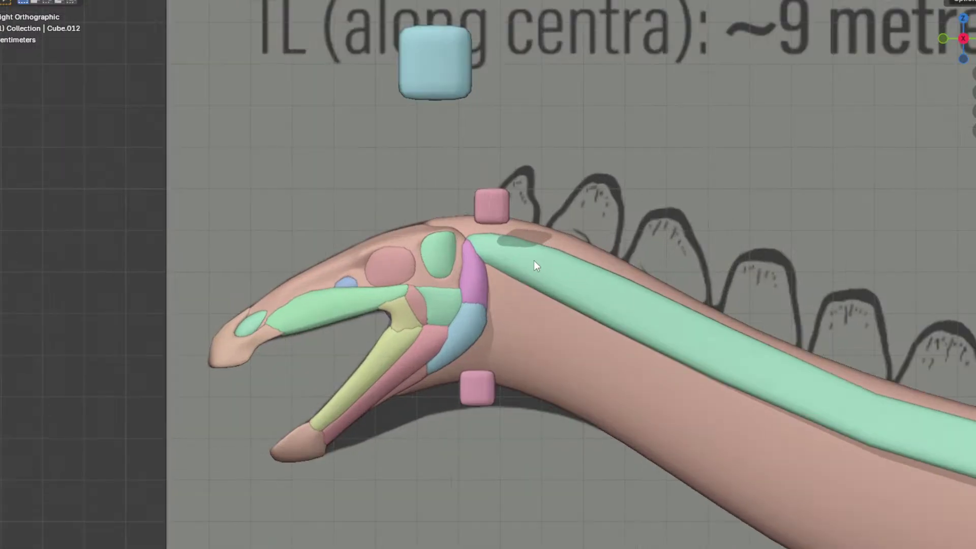
click(495, 210)
scroll(573, 222, down, 4)
scroll(573, 222, down, 1)
scroll(540, 223, up, 2)
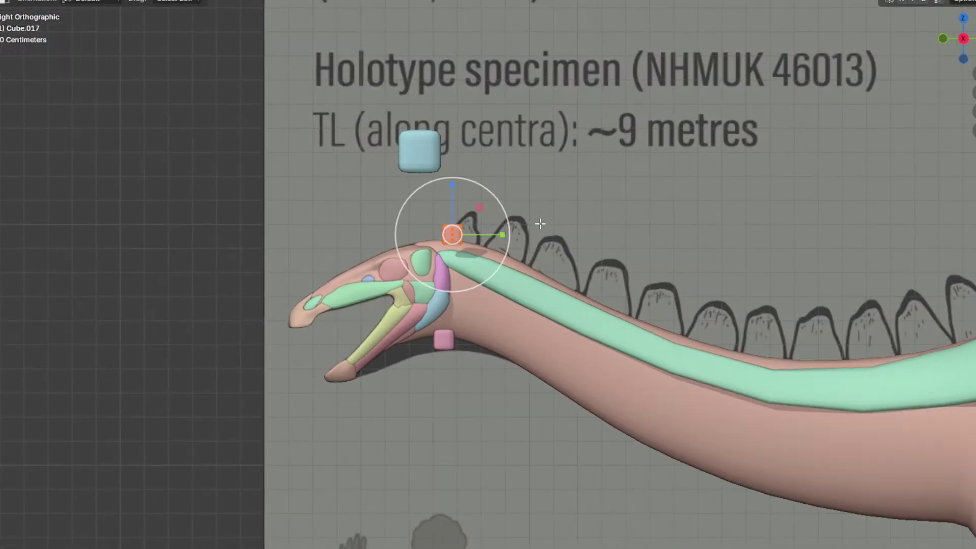
shift+middle_drag(515, 223, 498, 243)
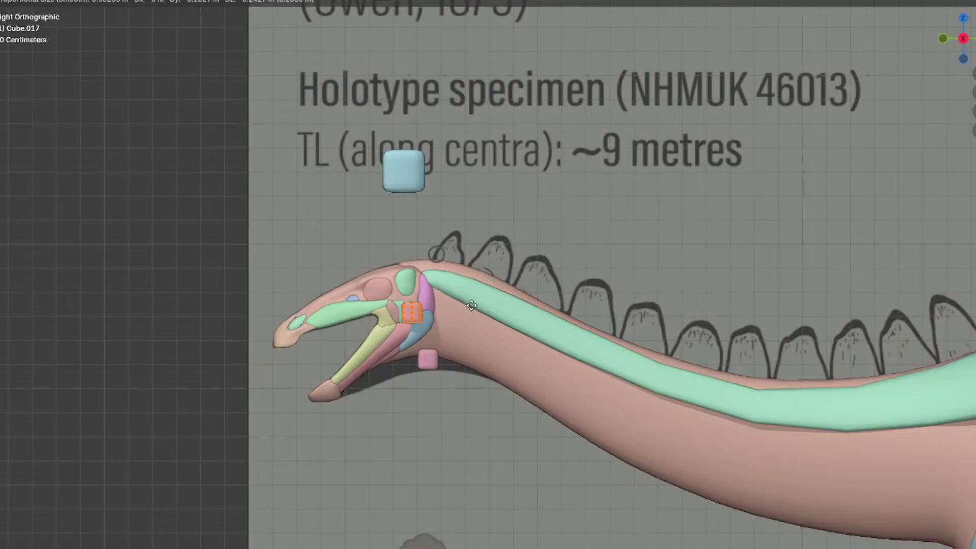
click(532, 217)
key(shift+d)
click(432, 421)
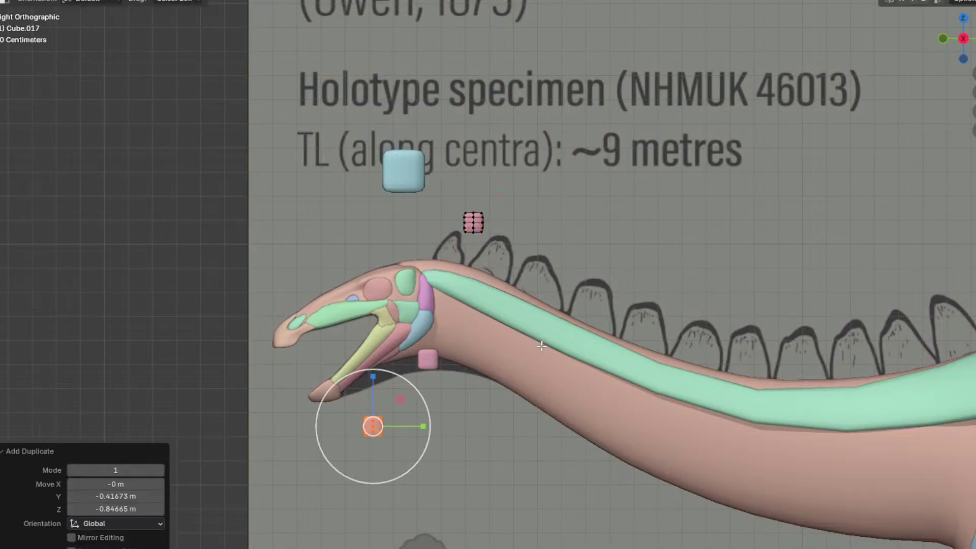
key(p)
click(545, 343)
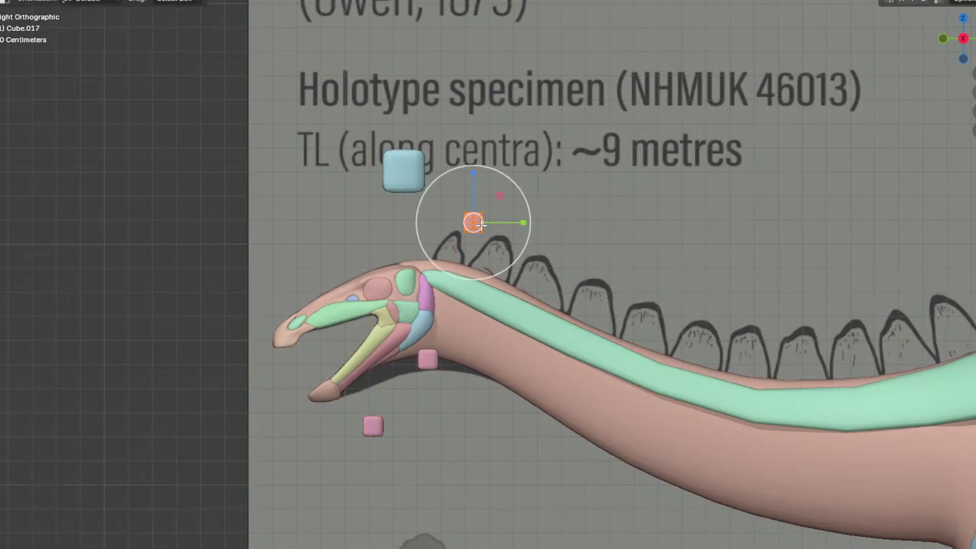
Step: Move the light-blue block up and forward, away from the head, and select the pink block above the neck
key(g)
click(455, 127)
click(473, 222)
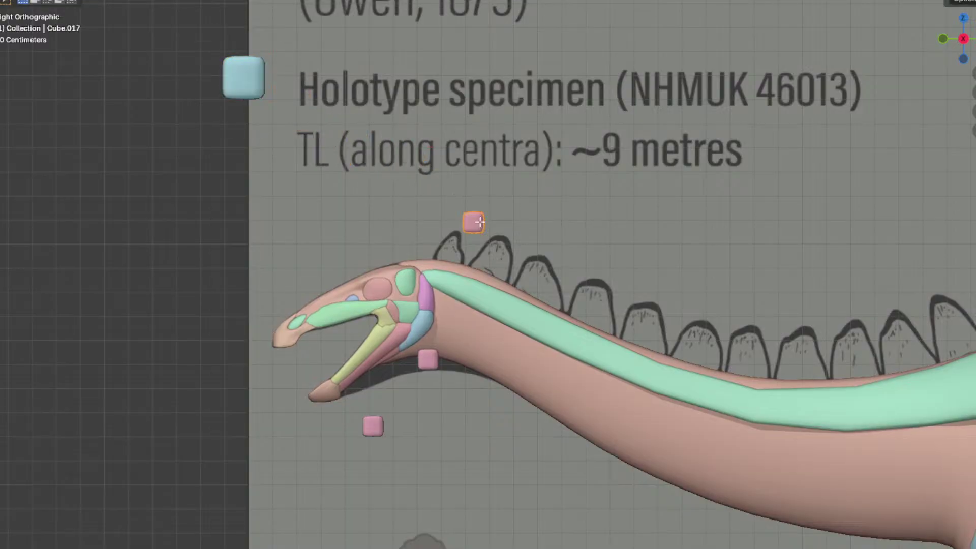
Step: Rotate the pink block in top view until it lies crosswise to the neck
key(KP_7)
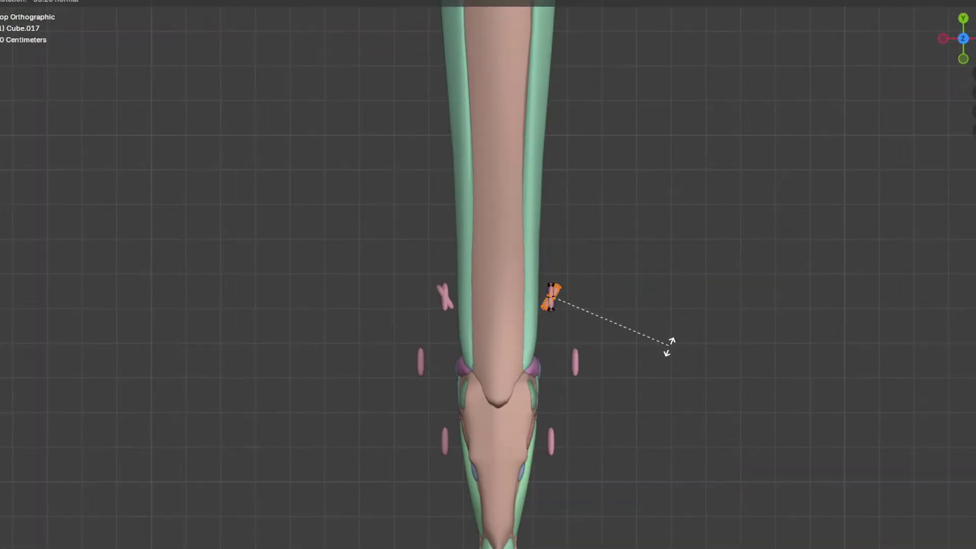
right_click(643, 381)
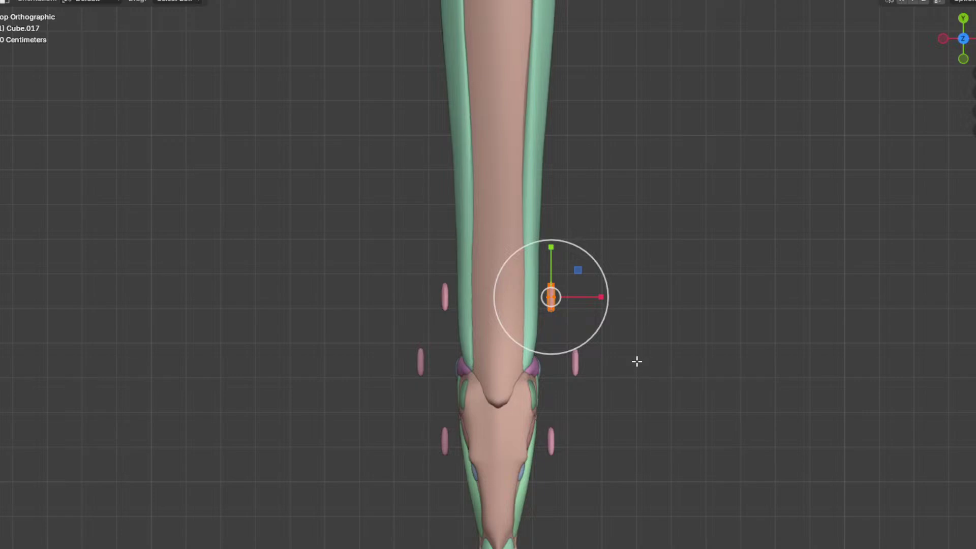
click(565, 402)
key(ctrl+z)
click(646, 325)
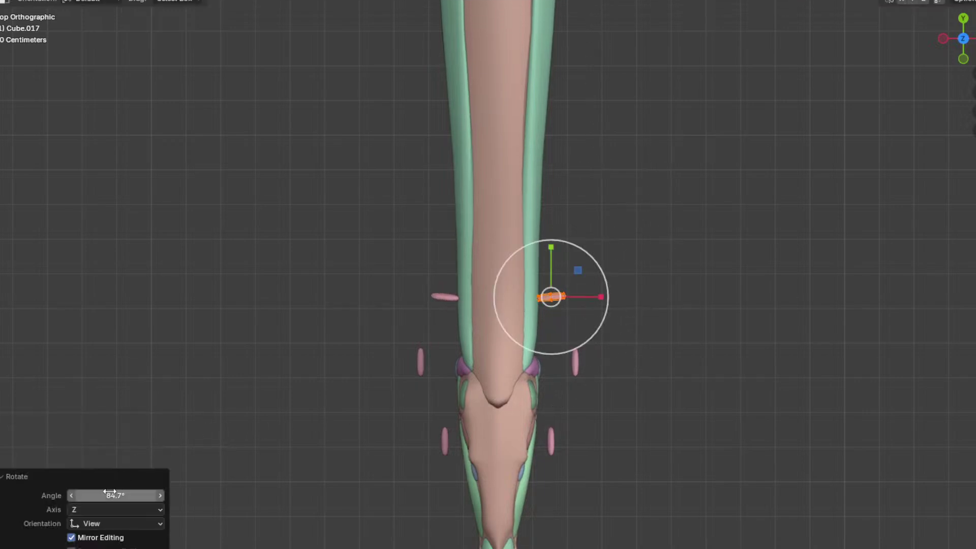
Step: Rotate the pink block 90° in side view to lie flat and move it just above the back of the skull
middle_drag(559, 285, 479, 183)
scroll(480, 183, up, 3)
key(r)
click(356, 309)
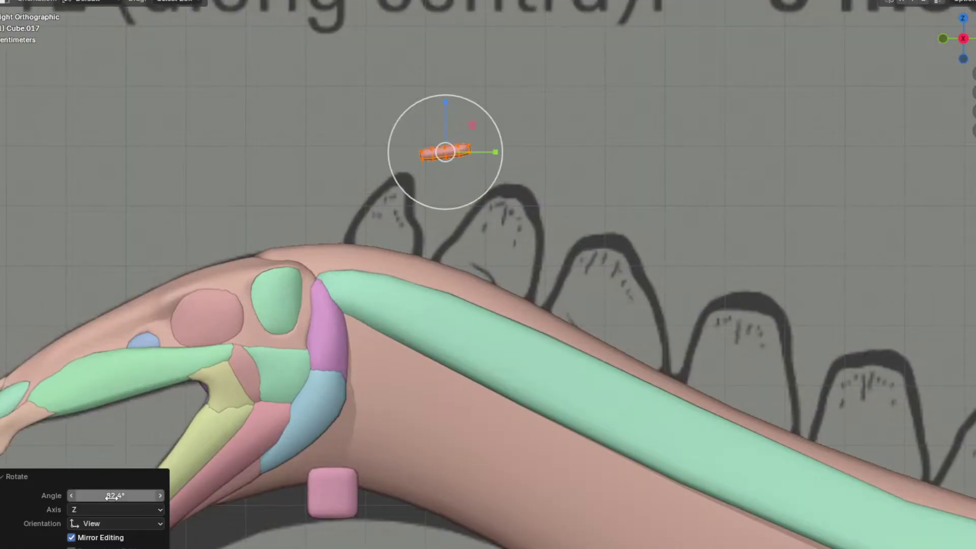
key(g)
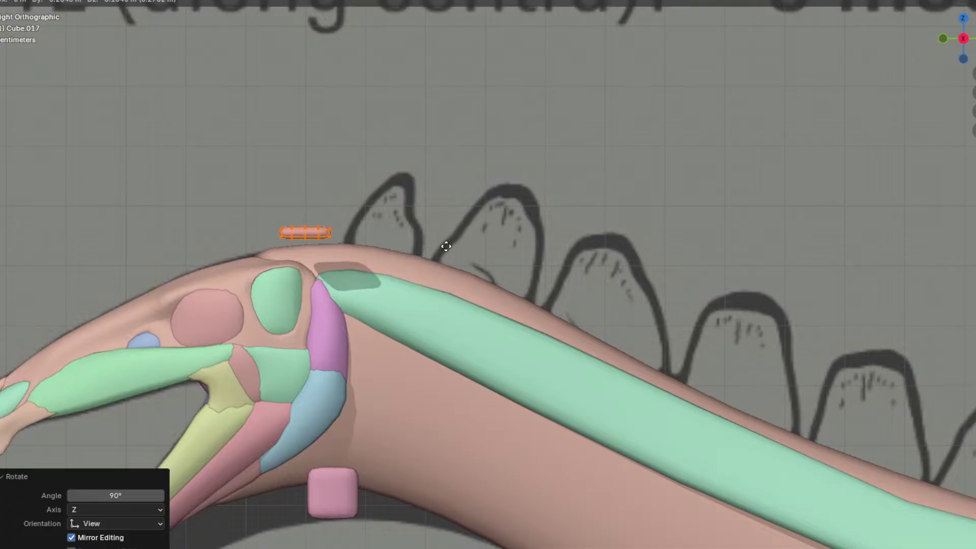
click(441, 252)
Step: Scale the flat pink block to 0.855 along X in front view
key(KP_1)
scroll(661, 244, up, 1)
drag(657, 232, 643, 227)
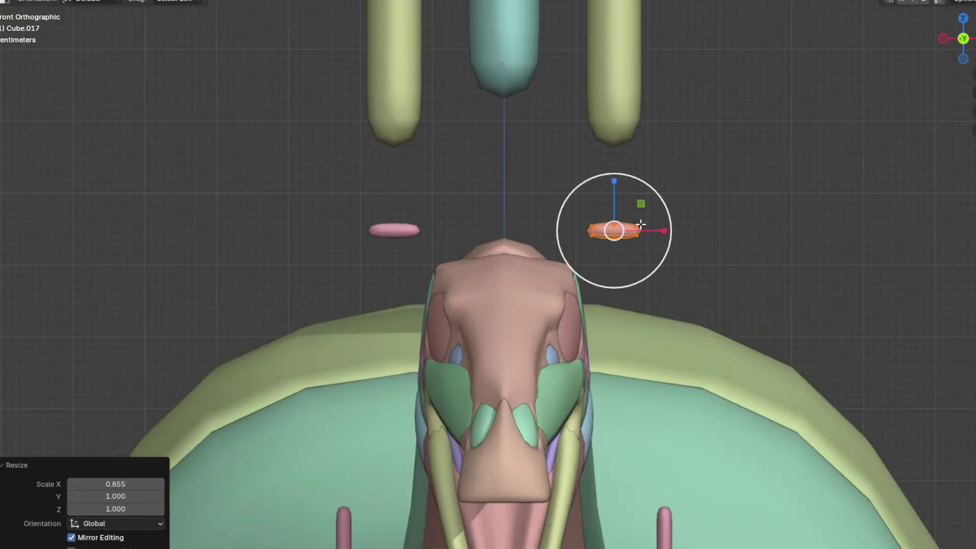
Step: Move the flat pink block -0.106 m along X, towards the midline of the head
drag(616, 188, 621, 183)
key(g)
key(x)
click(623, 246)
key(g)
key(z)
right_click(634, 274)
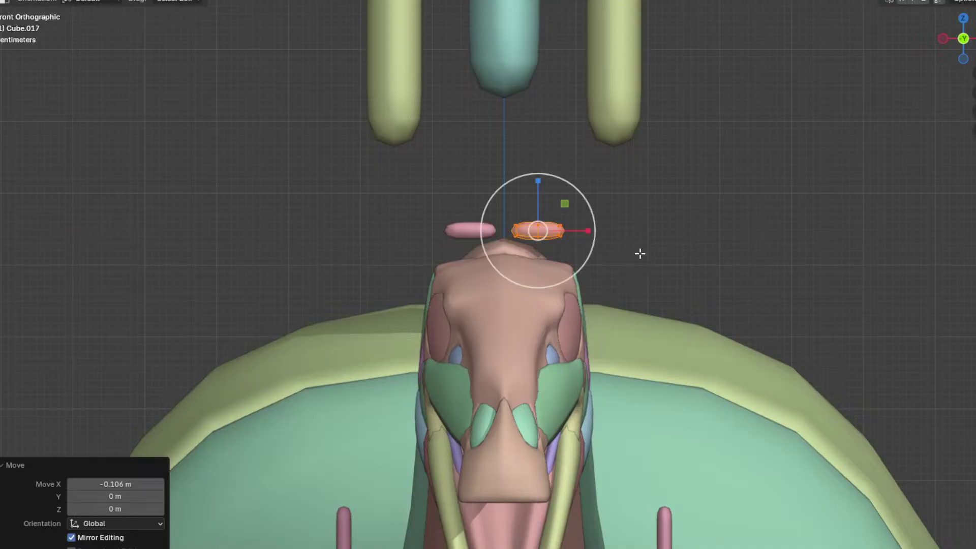
Step: Lower the pink block onto the back of the skull and rotate it to follow the curve of the head
key(g)
key(z)
click(636, 269)
key(r)
click(612, 309)
key(g)
middle_drag(611, 308, 542, 337)
click(608, 316)
click(552, 334)
Step: Shift vertices at the pink piece's front end along X and adjust their position on the skull roof in side view
key(g)
key(x)
click(491, 335)
click(570, 386)
middle_drag(575, 391, 438, 381)
shift+middle_drag(437, 381, 515, 224)
key(KP_3)
key(g)
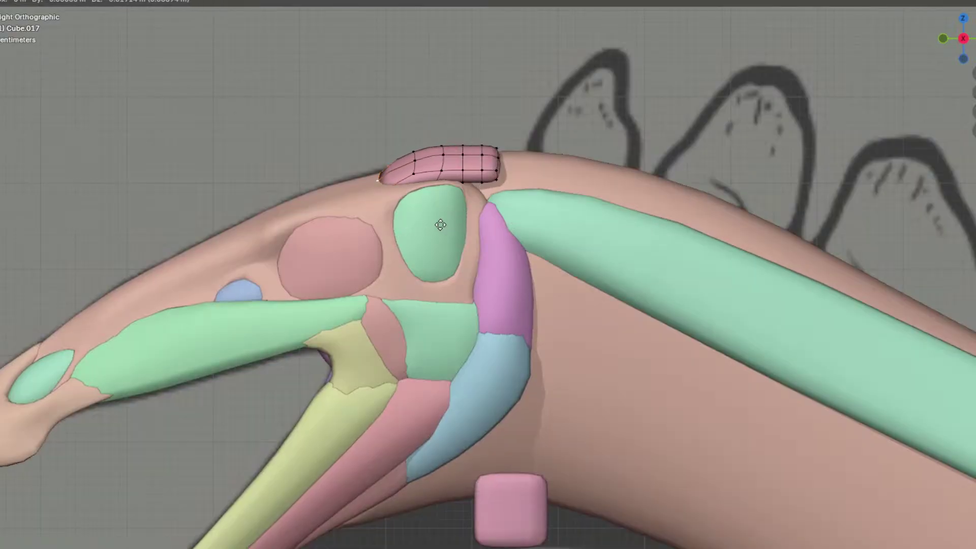
click(441, 223)
Step: Slide the pink piece's front edge by a factor of 0.240 and move it 0.017971 m along X
middle_drag(327, 207, 545, 382)
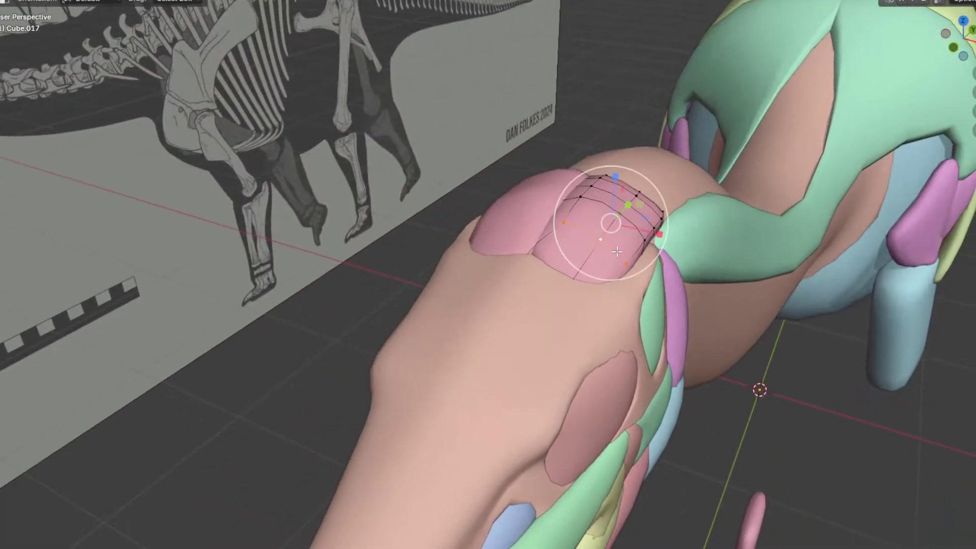
key(g)
key(g)
click(608, 264)
middle_drag(607, 264, 611, 250)
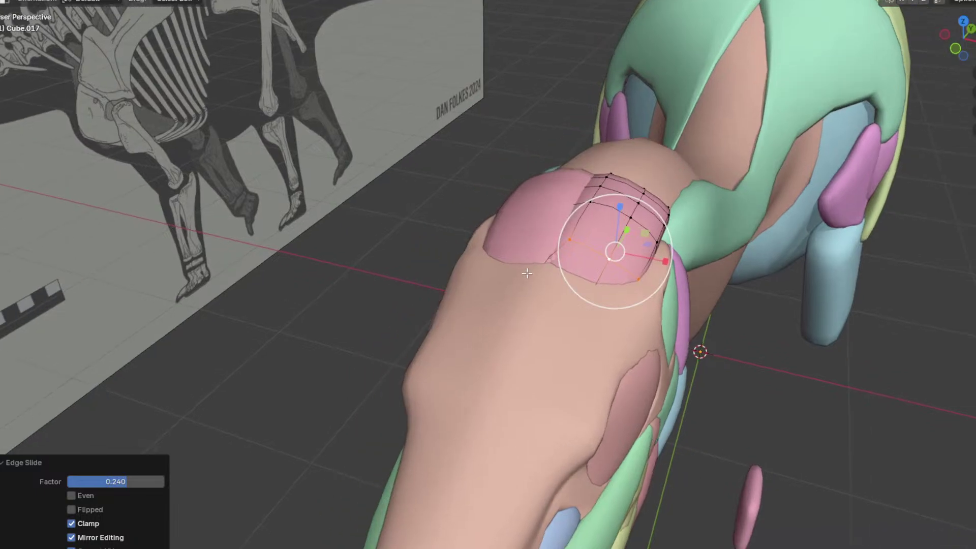
key(g)
key(x)
click(604, 303)
key(KP_3)
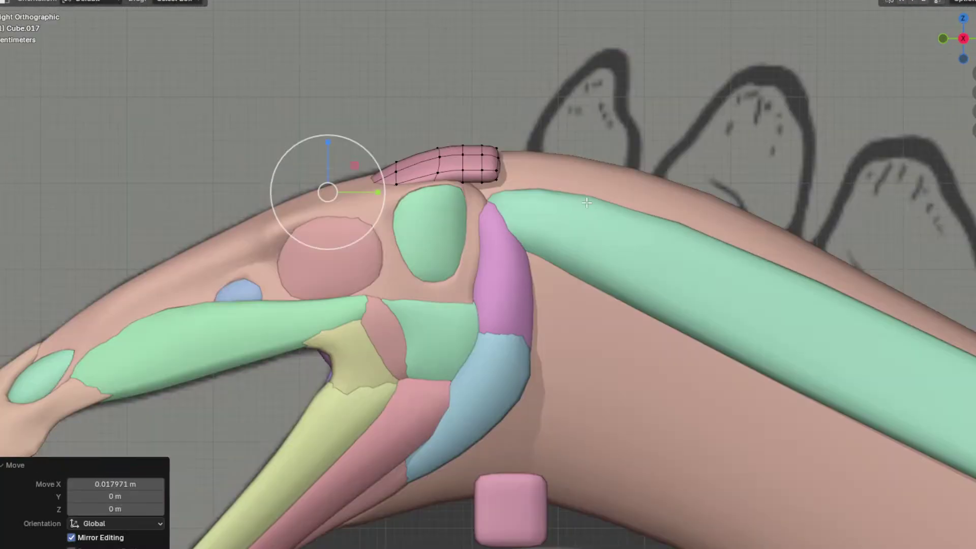
Step: In wireframe side view, pull the pink piece's rear end back over the neck and rotate it to the neck's slope
key(shift+z)
drag(676, 240, 474, 112)
key(g)
click(682, 151)
key(r)
click(753, 218)
key(g)
click(757, 223)
Step: Slide the edge loop behind the skull backwards and move the piece's rear end down to the second neck plate
alt+click(478, 162)
key(g)
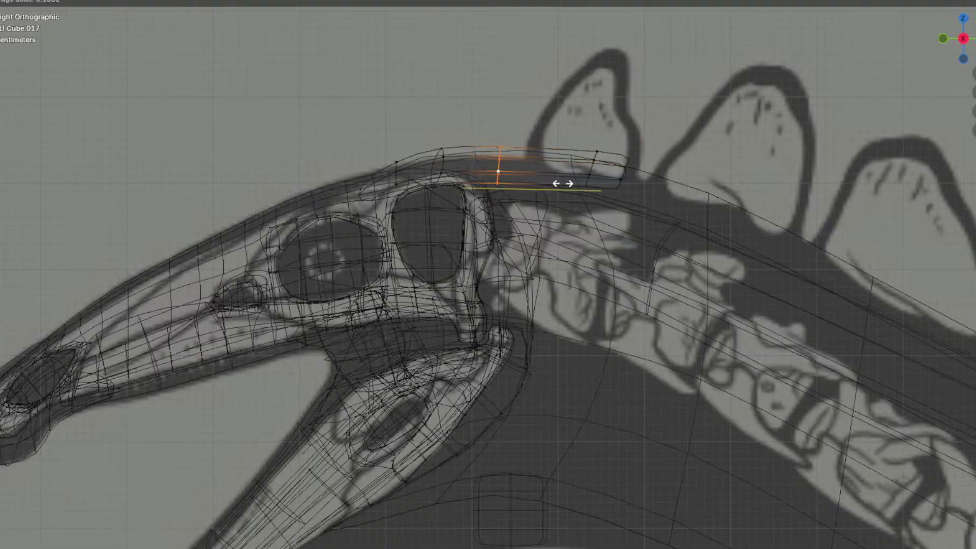
click(580, 183)
drag(623, 157, 610, 148)
scroll(649, 173, down, 3)
shift+middle_drag(663, 118, 548, 112)
key(g)
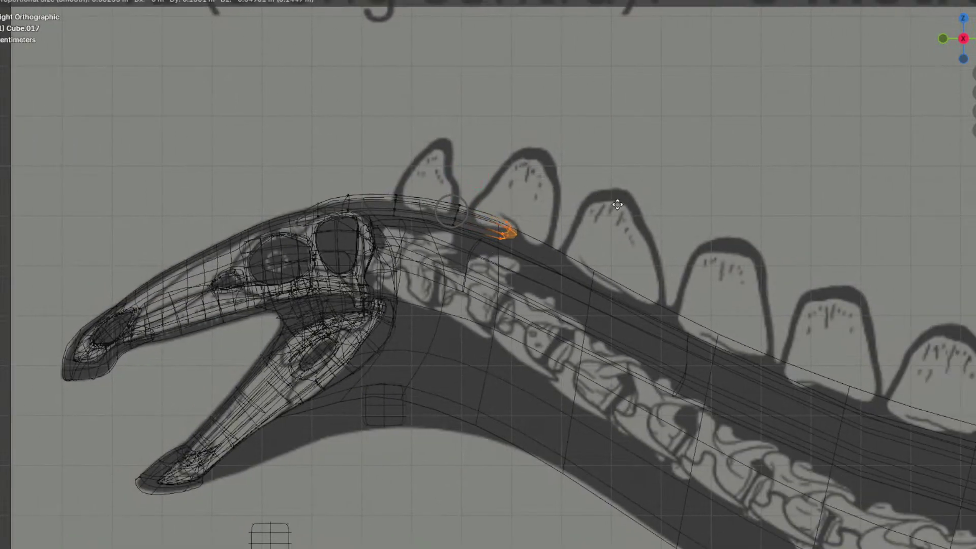
click(643, 216)
Step: Extrude the rear end by 0.16496 m and 0.21077 m, placing each new section along the top of the neck
shift+middle_drag(644, 216, 427, 174)
key(e)
click(542, 225)
key(g)
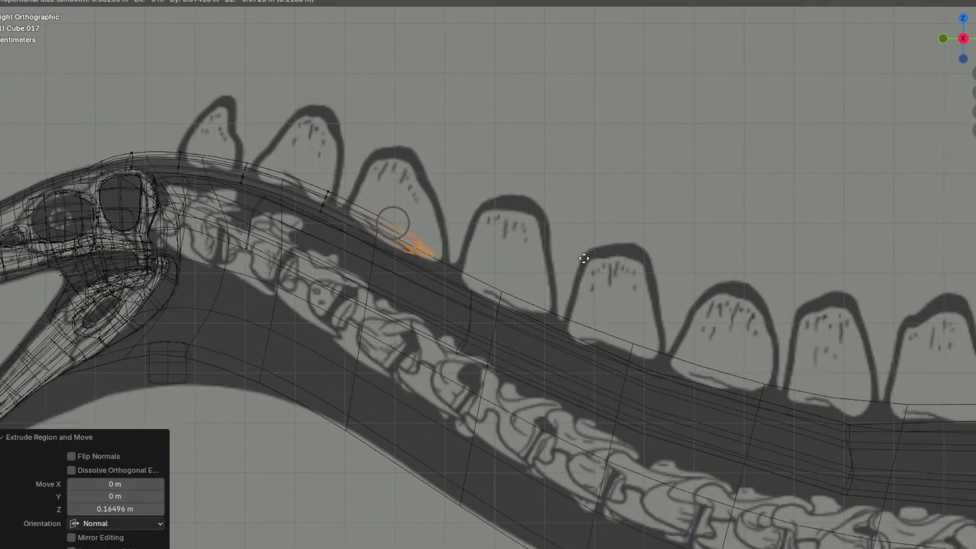
click(618, 278)
shift+middle_drag(580, 278, 240, 183)
key(e)
click(419, 239)
key(g)
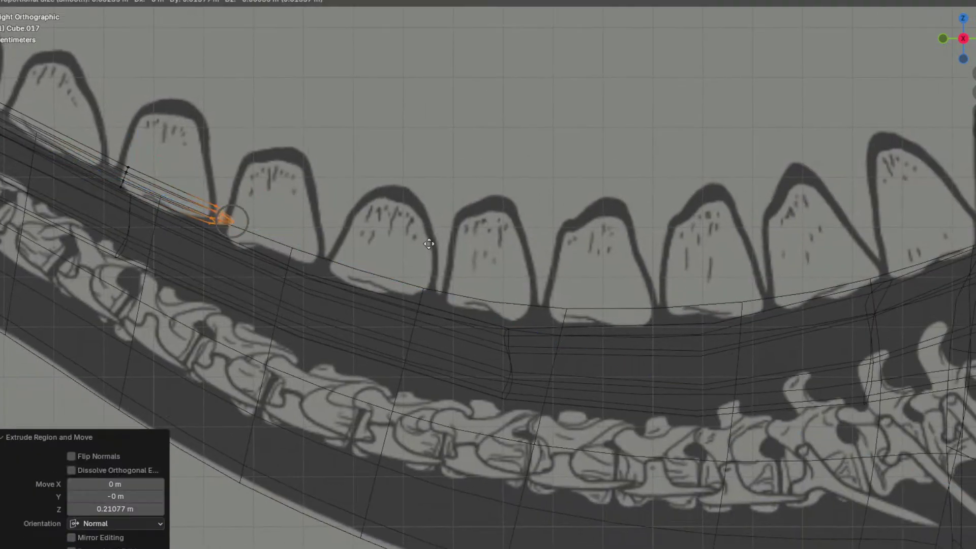
click(450, 257)
Step: Extrude two more sections from the rear end and align them with the lowest part of the neck's upper outline
key(e)
click(483, 281)
key(g)
click(509, 286)
shift+middle_drag(499, 287, 291, 280)
key(e)
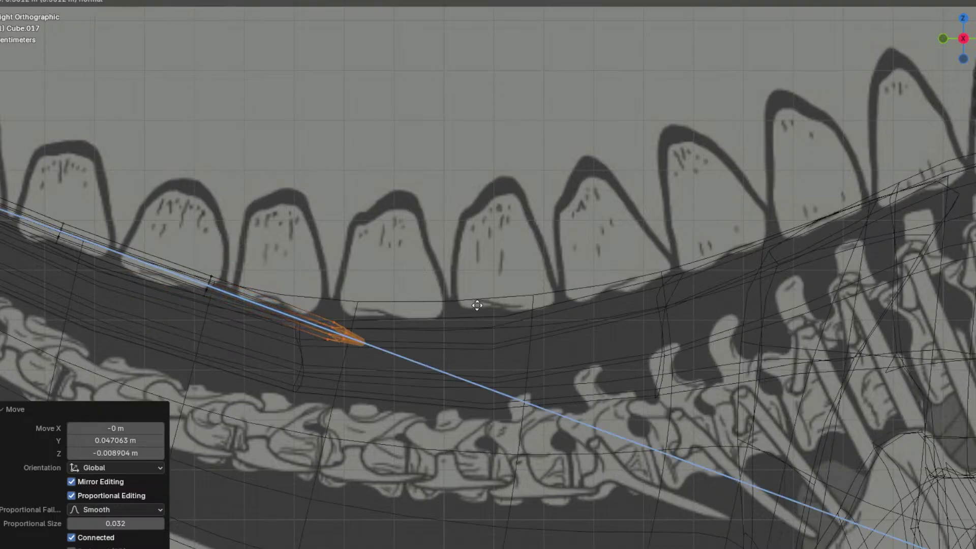
click(488, 277)
key(g)
click(486, 272)
Step: Extrude the rear end by 0.14973 m and 0.19649 m, raising each section along the upward curve before the shoulders
key(e)
click(569, 279)
key(g)
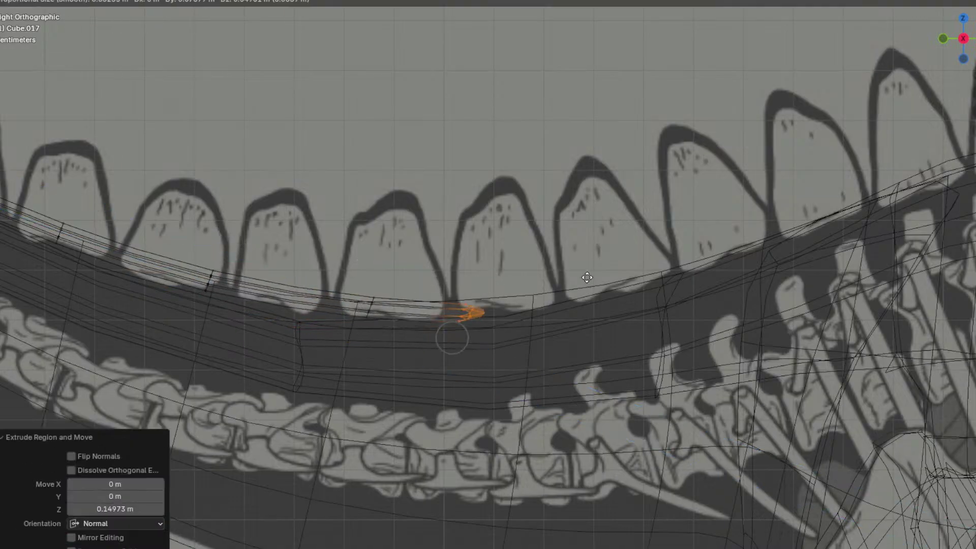
click(590, 270)
shift+middle_drag(564, 283, 422, 322)
key(e)
click(552, 322)
key(g)
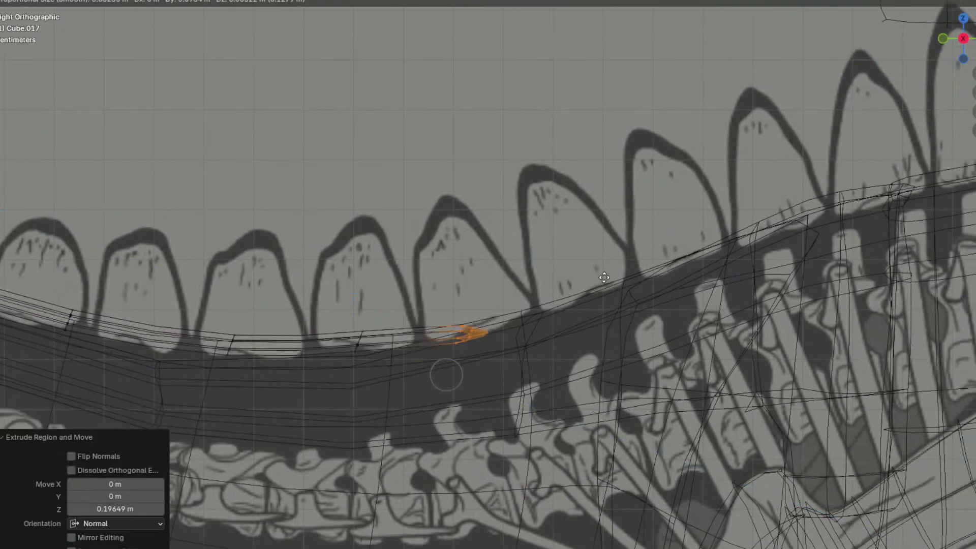
click(624, 281)
Step: Extrude another section and move it 0.21115 m in Y and 0.049606 m in Z along the rising neck outline
click(615, 243)
key(e)
click(665, 312)
click(772, 288)
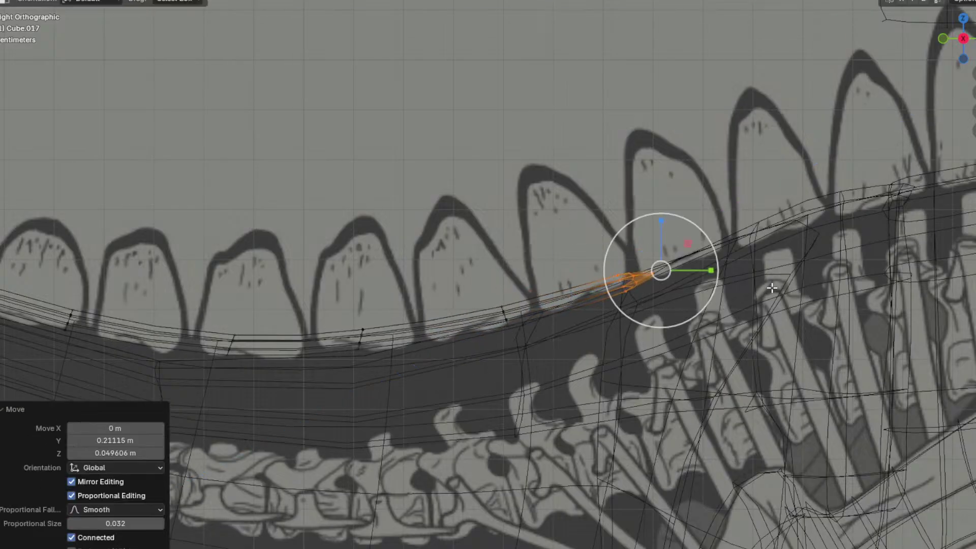
click(932, 2)
mouse_move(675, 205)
shift+middle_down()
mouse_move(523, 226)
mouse_move(617, 289)
mouse_move(550, 282)
shift+middle_up()
key(KP_3)
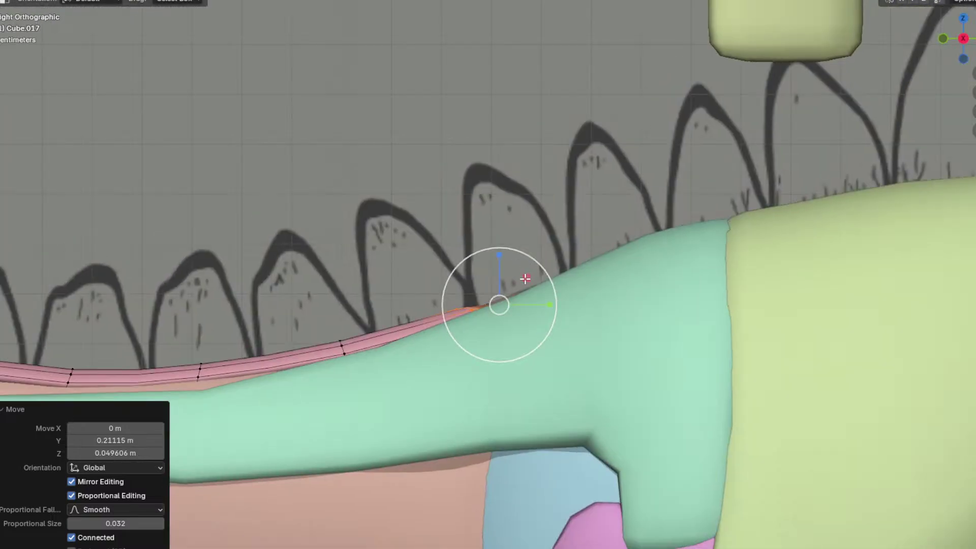
Step: Extrude the pink strip's end onto the shoulder and move its tip -0.0217 m along X to taper it at the midline
key(e)
click(604, 298)
key(g)
click(676, 278)
middle_drag(600, 284, 688, 356)
drag(640, 205, 622, 201)
key(g)
key(x)
click(663, 241)
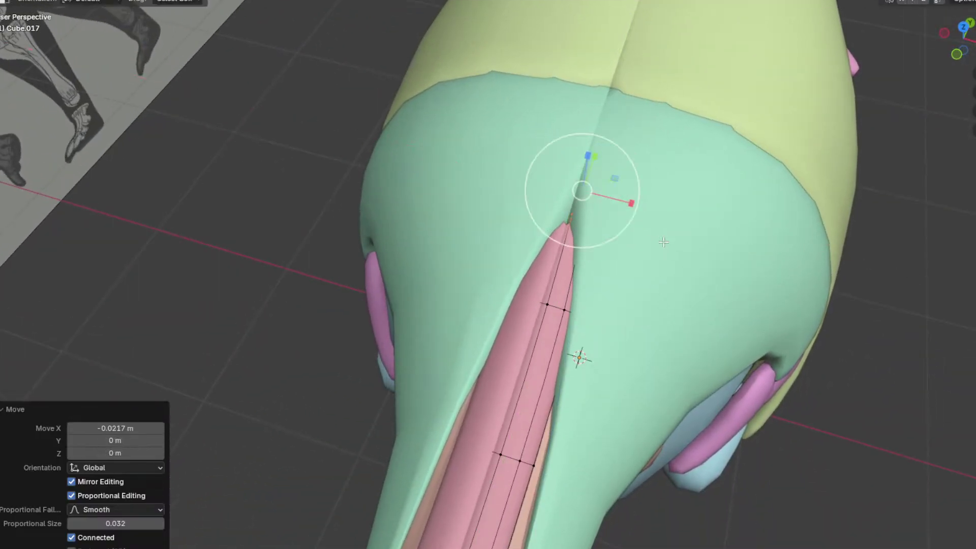
Step: Select the run of vertices along the pink strip's outer lower edge and move it down towards the green neck muscle
key(Tab)
scroll(618, 260, down, 4)
shift+middle_drag(612, 264, 514, 203)
key(Tab)
scroll(511, 219, up, 3)
middle_drag(526, 238, 666, 257)
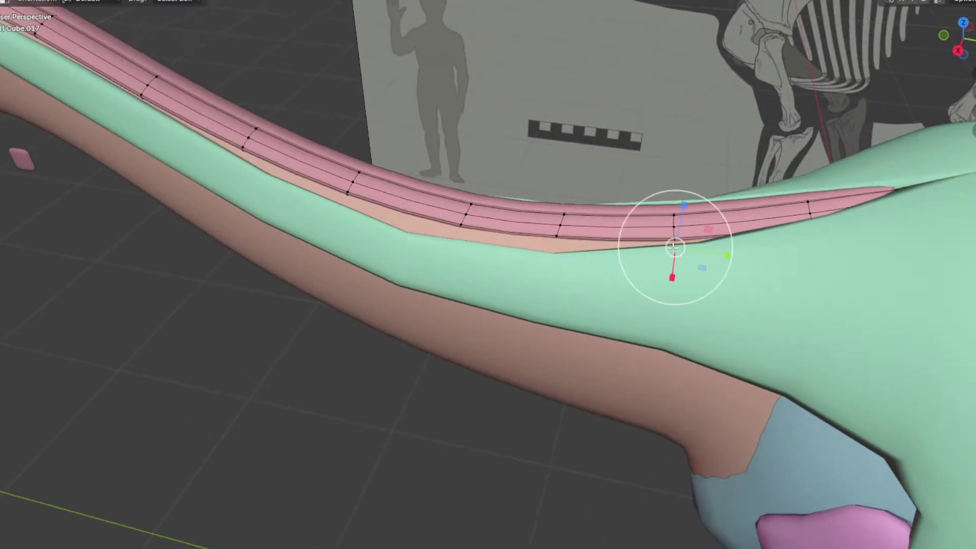
middle_drag(376, 205, 371, 209)
ctrl+click(231, 154)
middle_drag(539, 223, 453, 206)
key(g)
click(461, 266)
Step: Shift individual vertices of the pink strip along X so its side follows the width of the neck
click(445, 208)
click(421, 170)
middle_drag(421, 170, 560, 280)
key(g)
key(x)
click(469, 178)
key(g)
key(x)
click(497, 306)
key(g)
key(x)
click(506, 256)
Step: Move another outer-edge point of the pink strip along X, seen from behind the neck
key(Tab)
scroll(508, 255, down, 4)
key(Tab)
key(g)
key(x)
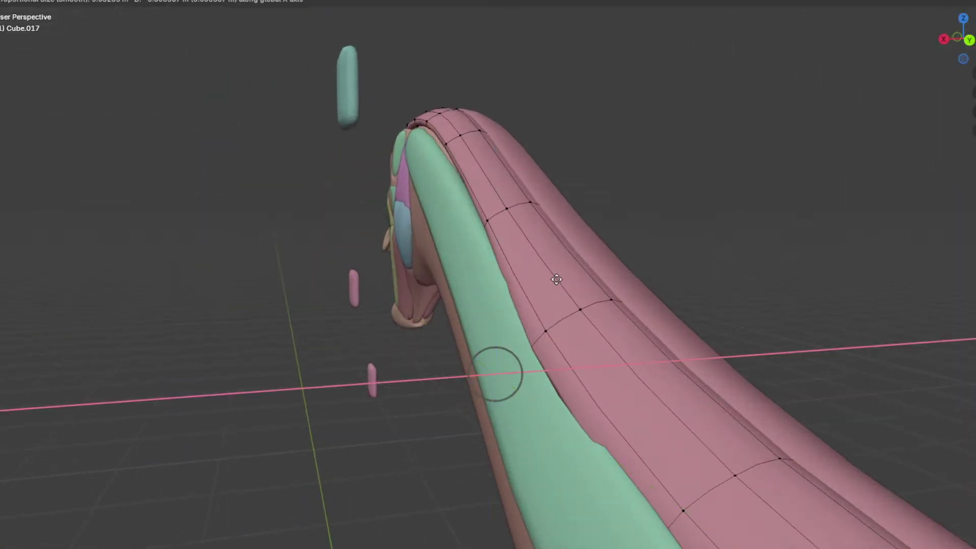
click(572, 275)
key(Tab)
middle_drag(571, 275, 737, 253)
Step: Reposition the pink strip's side vertices just behind the skull to smooth its shape over the neck
click(527, 209)
key(Tab)
key(Tab)
key(Tab)
middle_drag(441, 179, 505, 209)
key(g)
click(470, 188)
key(g)
click(393, 220)
key(Tab)
click(413, 189)
key(Tab)
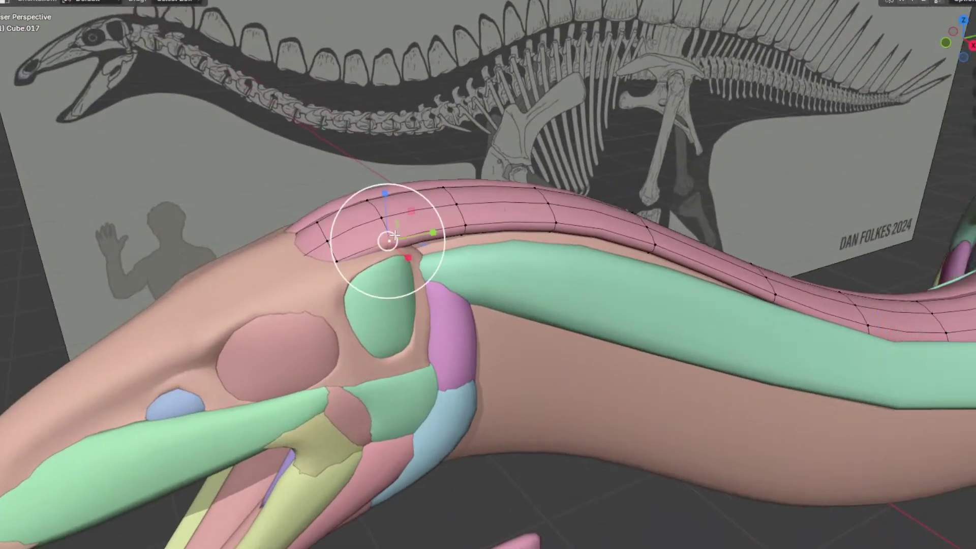
Step: Slide the lower edge vertices of the pink strip along their connecting edges to refine its border above the green muscle
middle_drag(329, 276, 466, 230)
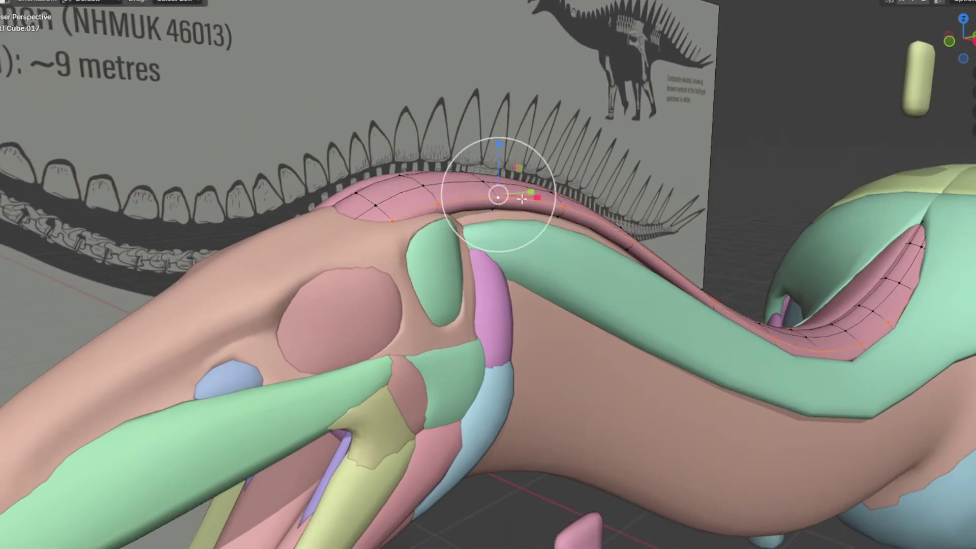
shift+middle_drag(519, 198, 450, 234)
key(g)
key(g)
click(504, 224)
key(g)
key(g)
click(531, 230)
key(Tab)
Step: Duplicate the small pink block under the throat, move the copy about 0.04 m in Y and 0.29 m in Z, and separate it
middle_drag(532, 229, 429, 280)
click(511, 282)
key(Tab)
key(Tab)
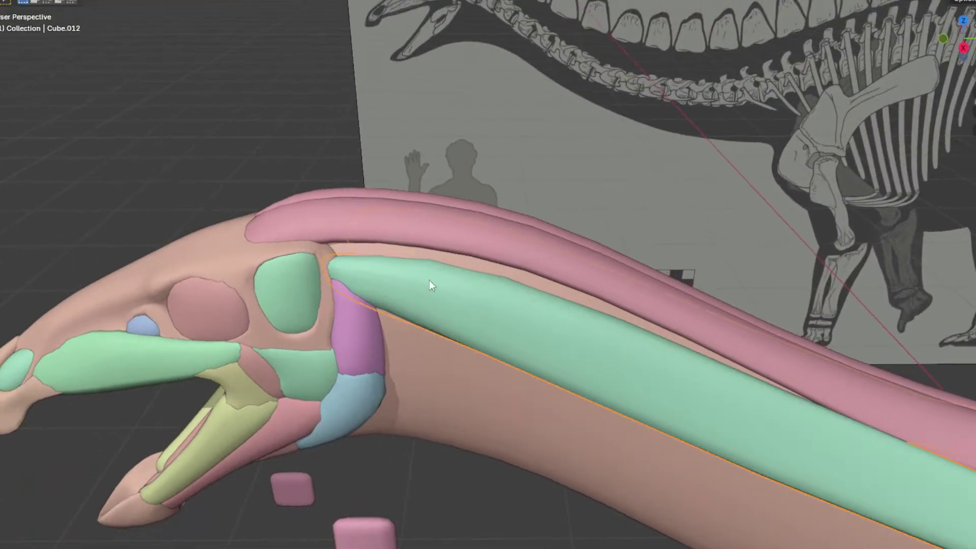
scroll(429, 279, down, 5)
key(KP_3)
scroll(478, 252, up, 4)
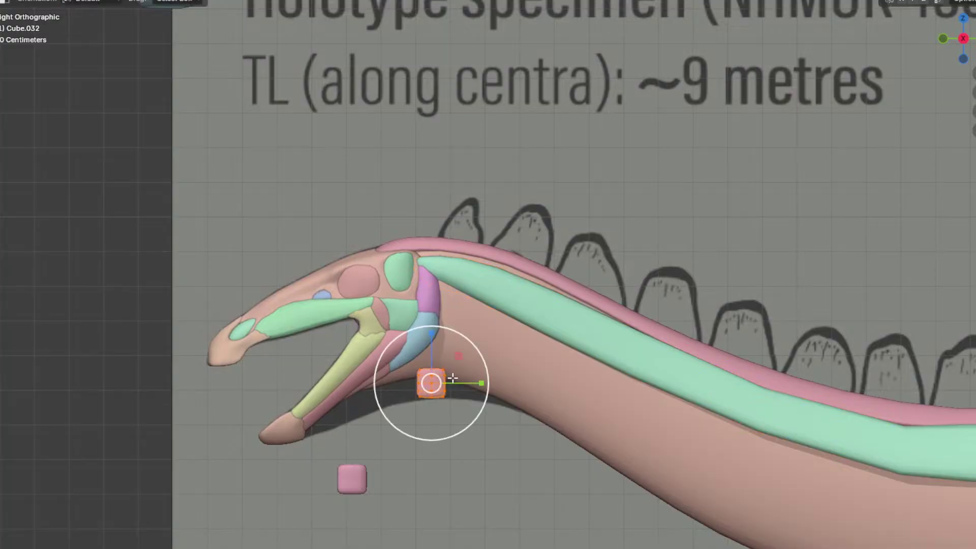
key(shift+d)
click(517, 267)
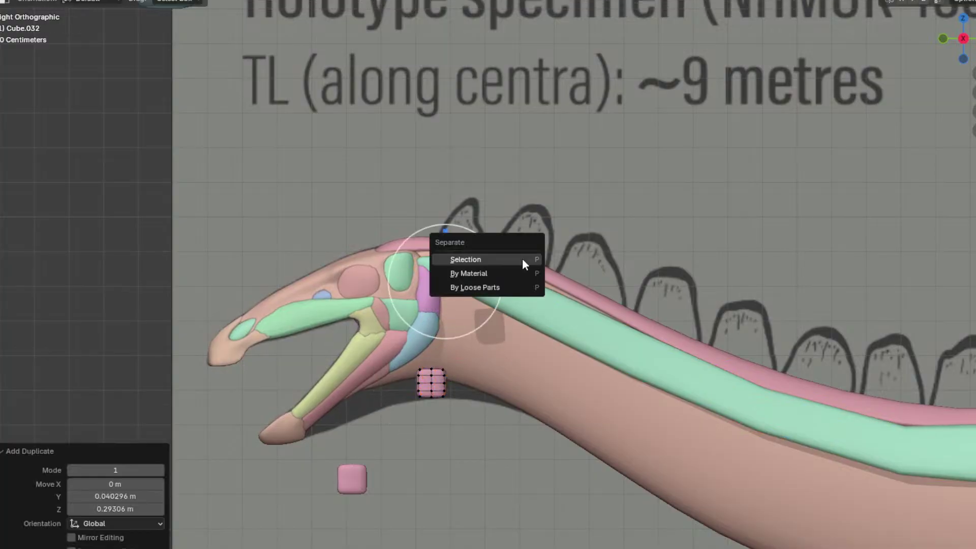
click(523, 260)
Step: Rotate the entire mesh of the separated block about 84° in the right side view
key(Tab)
scroll(488, 275, up, 3)
key(a)
shift+middle_drag(494, 286, 520, 272)
key(r)
click(449, 379)
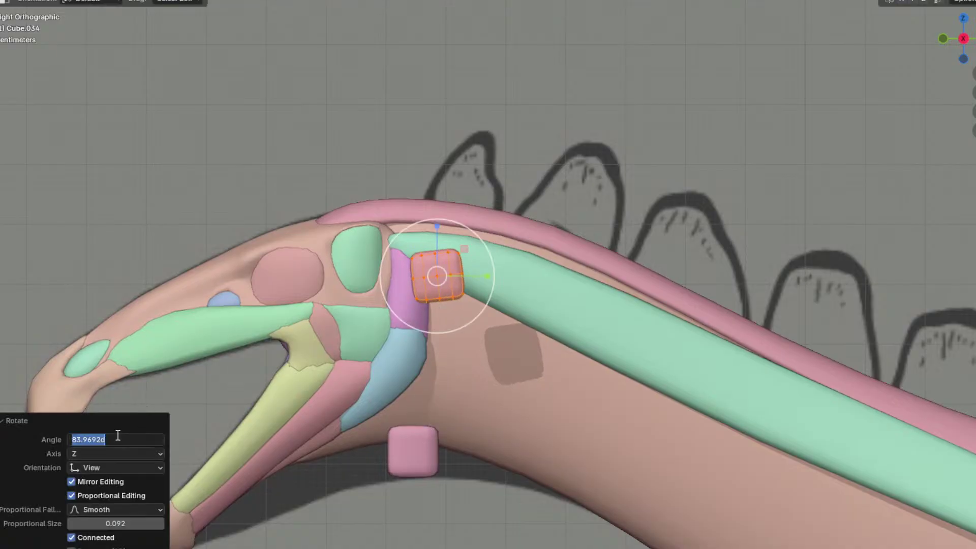
Step: Apply the rotation to the small pink block, move it behind the skull top and flatten it vertically
key(Return)
scroll(488, 300, up, 3)
key(g)
click(470, 224)
key(s)
key(z)
click(367, 168)
Step: Shift the flattened block along X onto the neck surface, rotate it in front view and fine-tune its position
shift+middle_drag(399, 184, 713, 277)
key(g)
key(x)
click(560, 245)
key(KP_1)
key(r)
click(647, 166)
key(g)
click(650, 157)
key(g)
click(648, 163)
Step: Reshape the block's front end so its vertices fit between the skull, the pink dorsal muscle and the green neck muscle
middle_drag(645, 166, 656, 236)
scroll(566, 211, up, 1)
click(548, 243)
middle_drag(548, 241, 510, 219)
key(g)
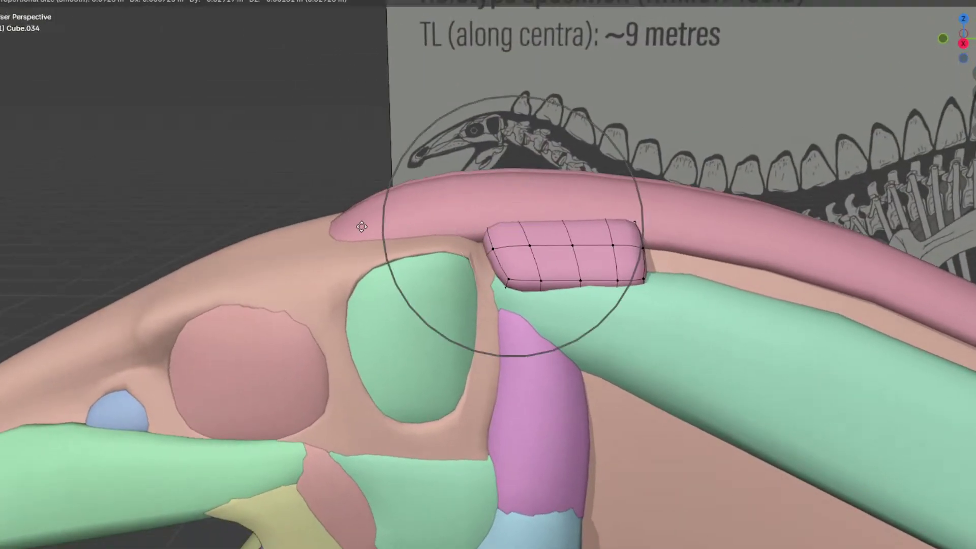
click(336, 230)
click(509, 280)
shift+middle_drag(509, 280, 534, 270)
key(g)
key(g)
click(507, 286)
click(509, 238)
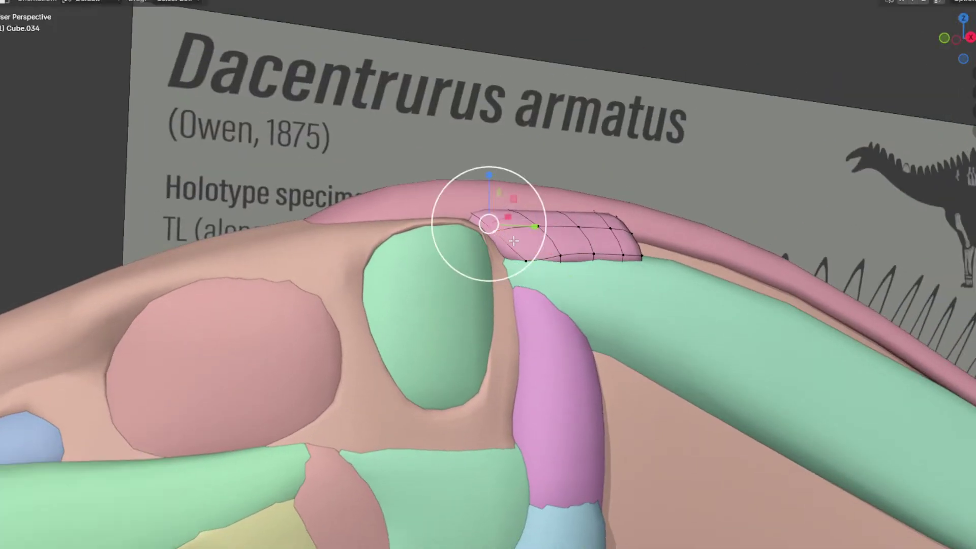
click(539, 250)
Step: Pull the strip's rear end about 0.15 m back along the neck in side view and rotate it to follow the slope
middle_drag(539, 250, 475, 268)
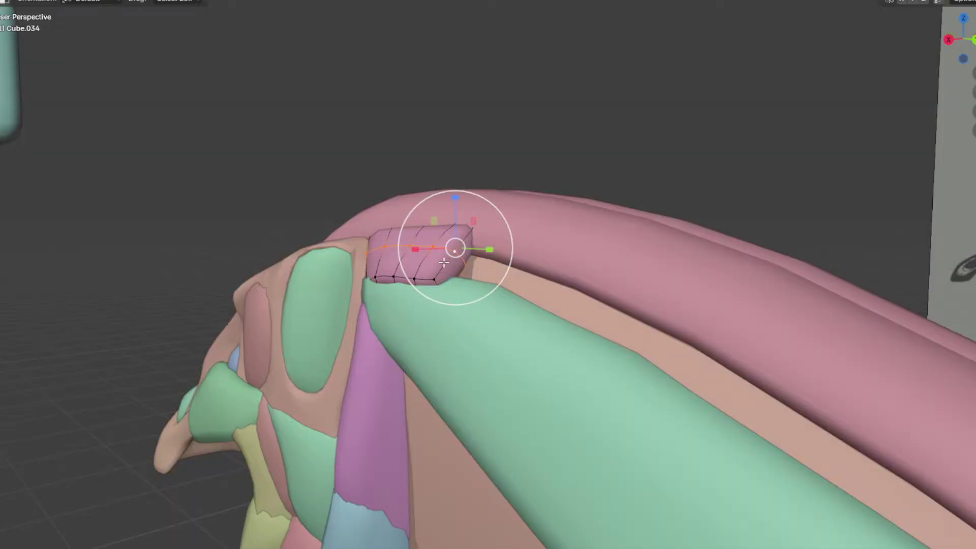
key(KP_3)
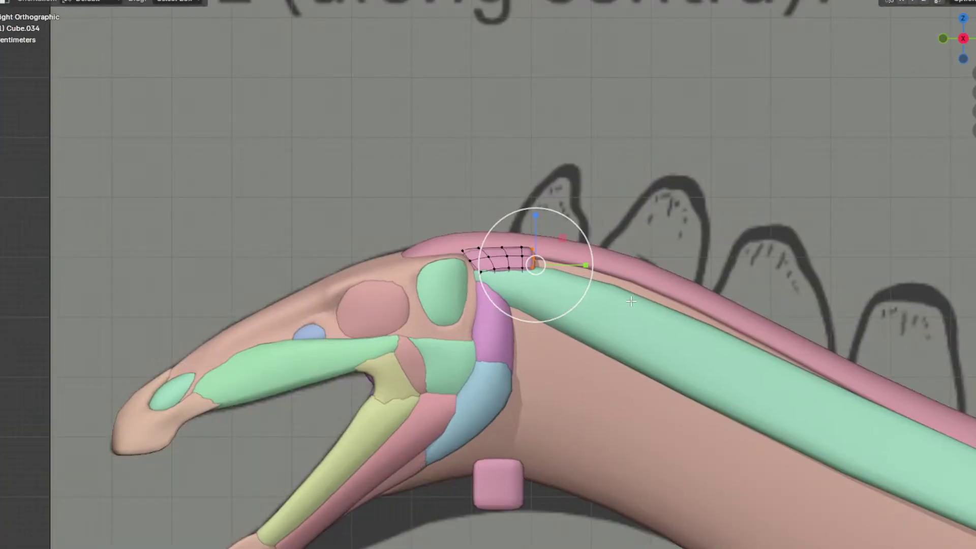
shift+middle_drag(630, 302, 570, 293)
key(g)
click(660, 305)
key(r)
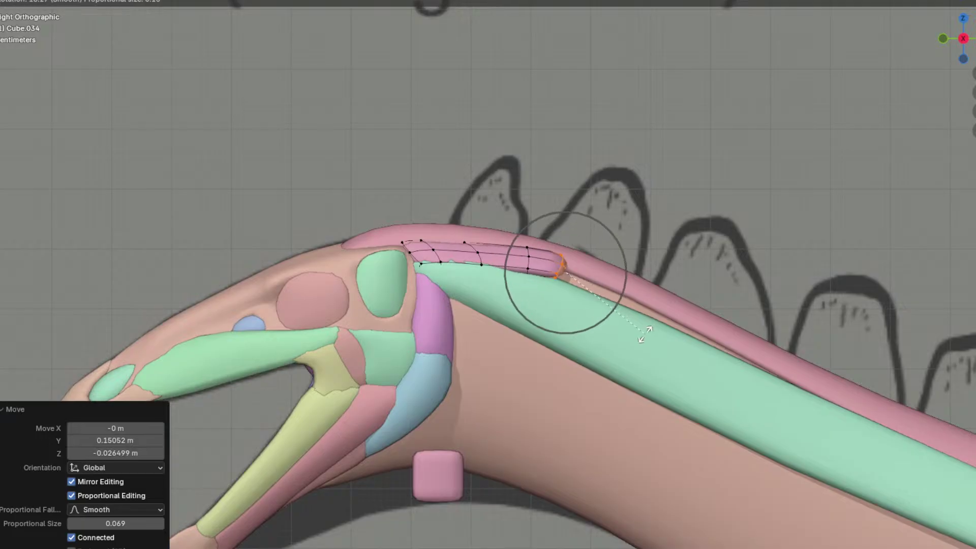
click(660, 334)
Step: Move the strip's rear end farther along the neck and extrude a new segment from it
shift+middle_drag(683, 310, 583, 270)
key(g)
click(599, 308)
scroll(599, 308, down, 1)
key(e)
click(594, 320)
Step: Reposition the extruded end along the neck and shift it about 0.03 m in X to seat it between the neighbouring muscles
shift+middle_drag(582, 270, 453, 208)
key(g)
click(559, 281)
key(g)
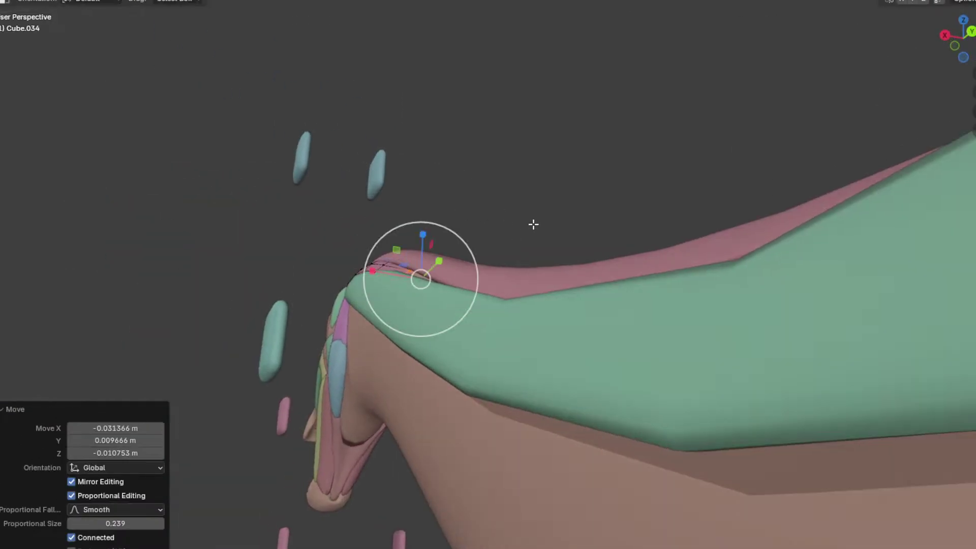
click(584, 259)
middle_drag(511, 245, 600, 277)
scroll(509, 265, up, 5)
middle_drag(389, 237, 404, 300)
scroll(404, 300, up, 2)
Step: Extrude one more segment down the neck, scale its end to 0.579 and move the tapered tip between the muscles
key(e)
click(541, 325)
middle_drag(543, 327, 478, 270)
key(g)
click(528, 273)
key(g)
click(469, 275)
key(s)
click(434, 246)
middle_drag(434, 246, 526, 294)
key(g)
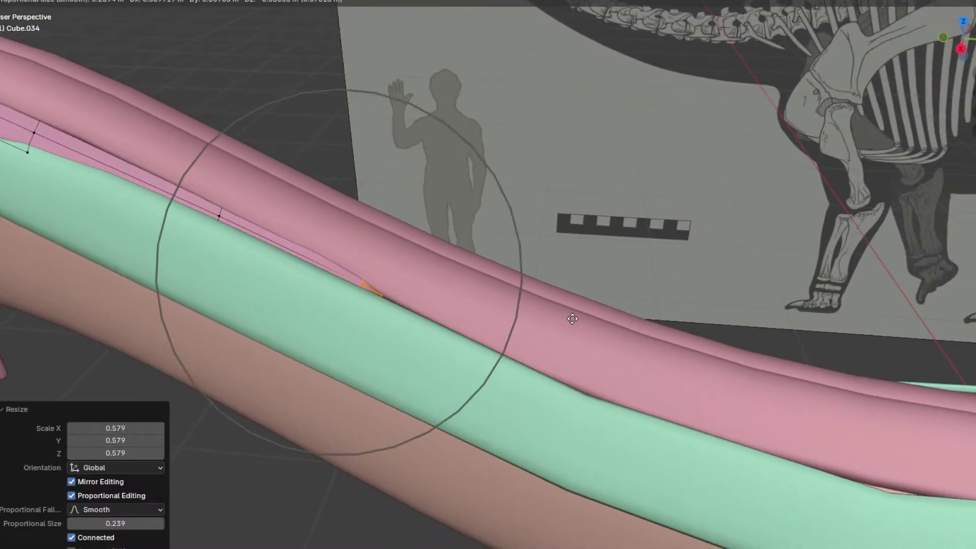
click(603, 336)
Step: Edit the pink dorsal neck muscle and shift an edge loop along X to fit its border to the adjacent muscles
key(Tab)
middle_drag(604, 336, 483, 331)
click(479, 325)
key(Tab)
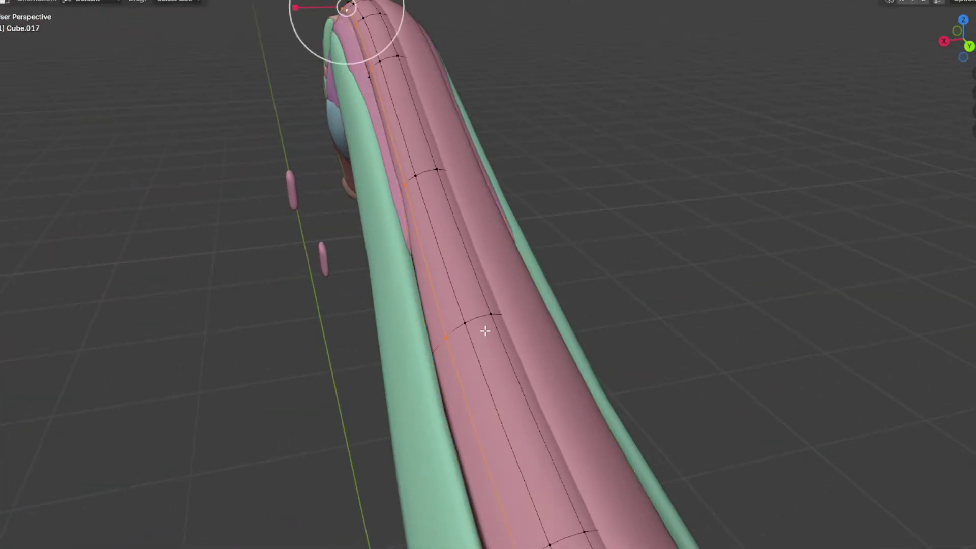
alt+click(472, 365)
shift+middle_drag(472, 365, 457, 278)
alt+click(493, 414)
shift+middle_drag(494, 414, 470, 295)
key(g)
key(x)
click(461, 295)
Step: Move the next edge loop of the dorsal muscle along X to meet the green neck muscle
alt+click(512, 387)
middle_drag(511, 387, 492, 368)
key(g)
key(x)
click(491, 370)
alt+click(486, 434)
middle_drag(486, 433, 487, 324)
Step: Shift two more outer-edge sections of the dorsal muscle along X, the second by about 0.02 m
alt+click(392, 397)
key(g)
key(x)
click(354, 416)
click(445, 390)
key(g)
key(x)
scroll(437, 389, up, 1)
click(426, 386)
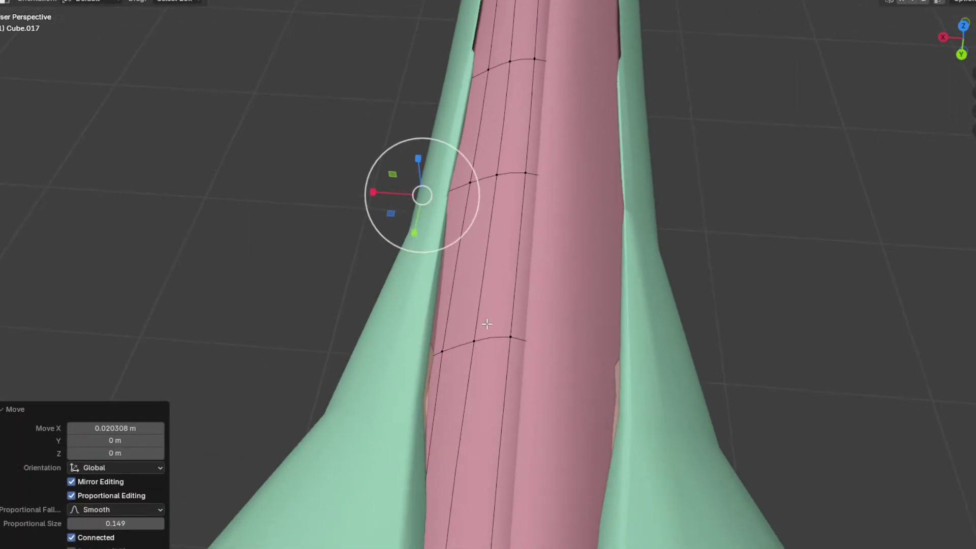
Step: Move the outer border vertex near the neck base along X to close the gap beside the green muscle
click(443, 354)
key(g)
key(x)
scroll(430, 367, up, 8)
click(432, 365)
Step: Adjust two further border vertices of the dorsal muscle along X so they tuck against the green muscle
middle_drag(432, 365, 456, 281)
click(450, 264)
key(g)
key(x)
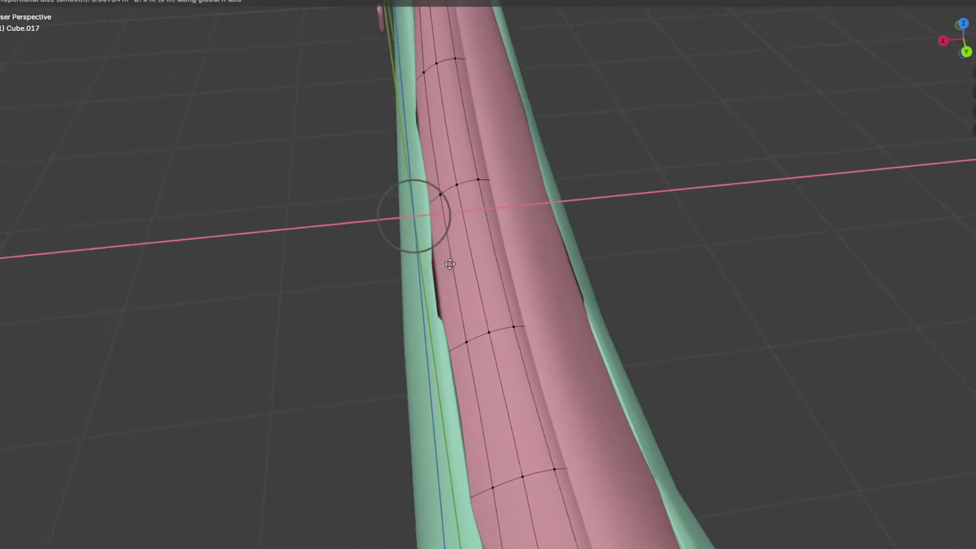
click(460, 261)
click(436, 349)
key(g)
key(x)
click(447, 352)
Step: Add an edge loop across the dorsal muscle at mid-neck and shift its outer border along X toward the green muscle
middle_drag(448, 351, 575, 269)
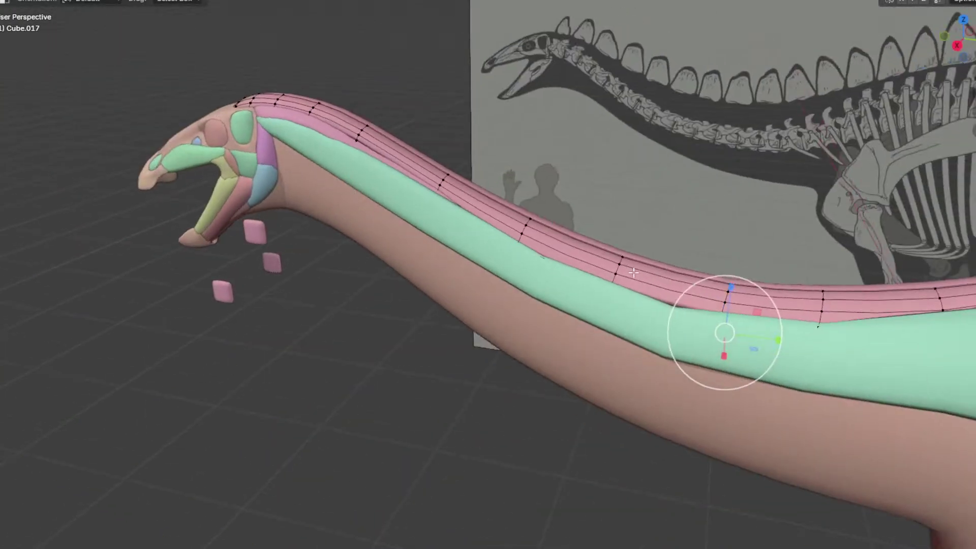
key(Tab)
scroll(455, 222, up, 3)
scroll(529, 315, down, 5)
key(Tab)
scroll(511, 293, up, 3)
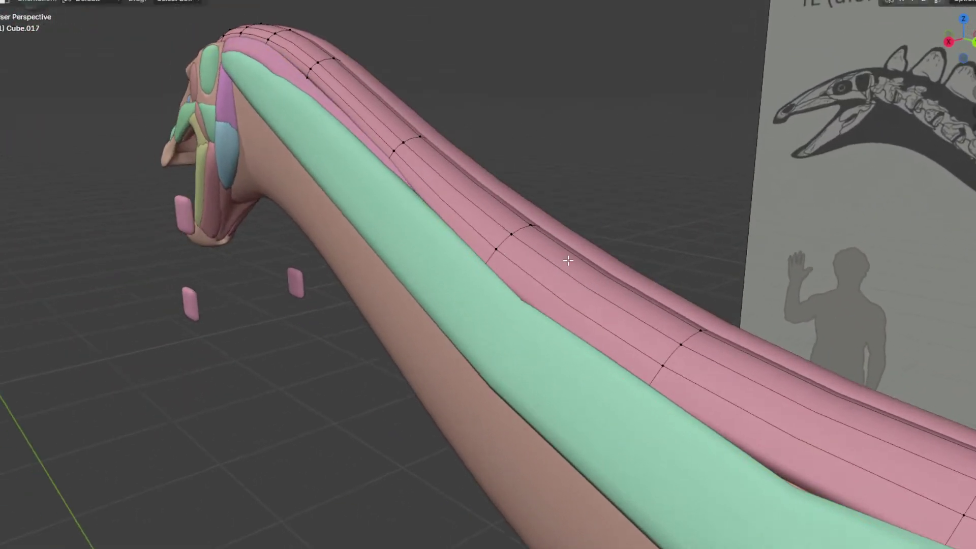
key(ctrl+r)
click(511, 293)
middle_drag(511, 293, 375, 353)
key(g)
key(x)
click(414, 309)
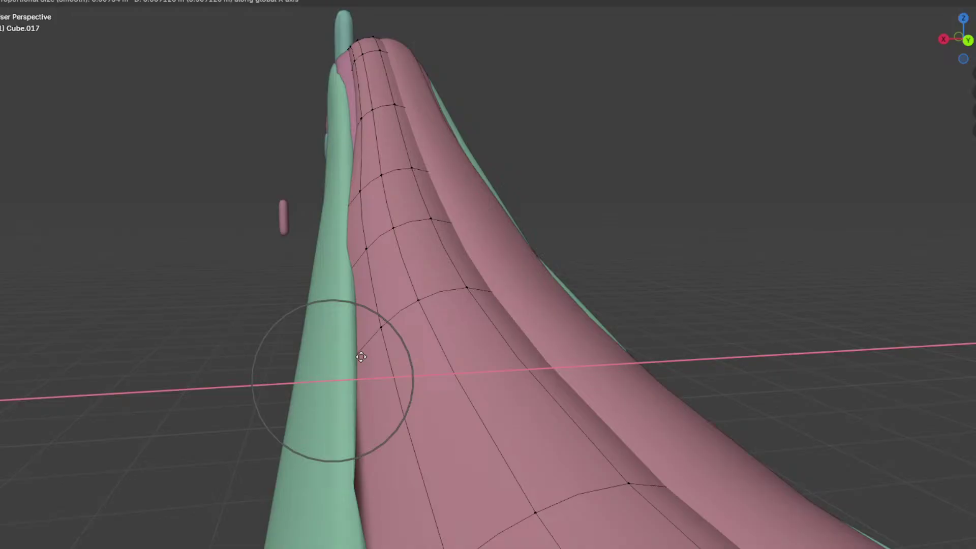
click(361, 357)
Step: Reposition the outer border vertices around the new loop to smooth the dorsal muscle's edge against the green muscle
click(363, 342)
key(g)
middle_drag(388, 351, 376, 352)
click(369, 350)
click(355, 276)
key(g)
key(x)
click(339, 283)
click(336, 265)
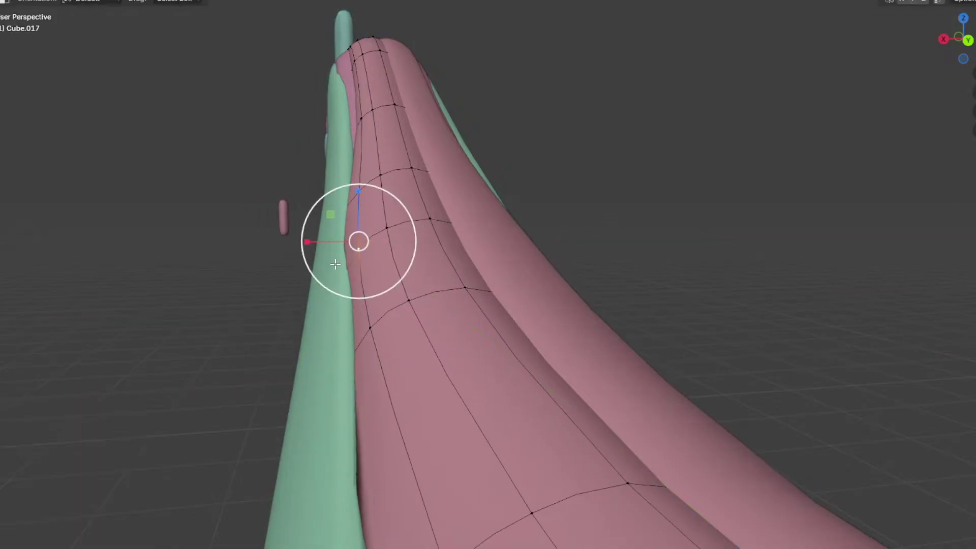
Step: Move another border vertex of the dorsal muscle along X and check the fit along the whole neck
middle_drag(335, 265, 376, 285)
click(397, 323)
middle_drag(397, 323, 531, 411)
key(g)
key(x)
click(409, 326)
key(Tab)
scroll(414, 338, down, 3)
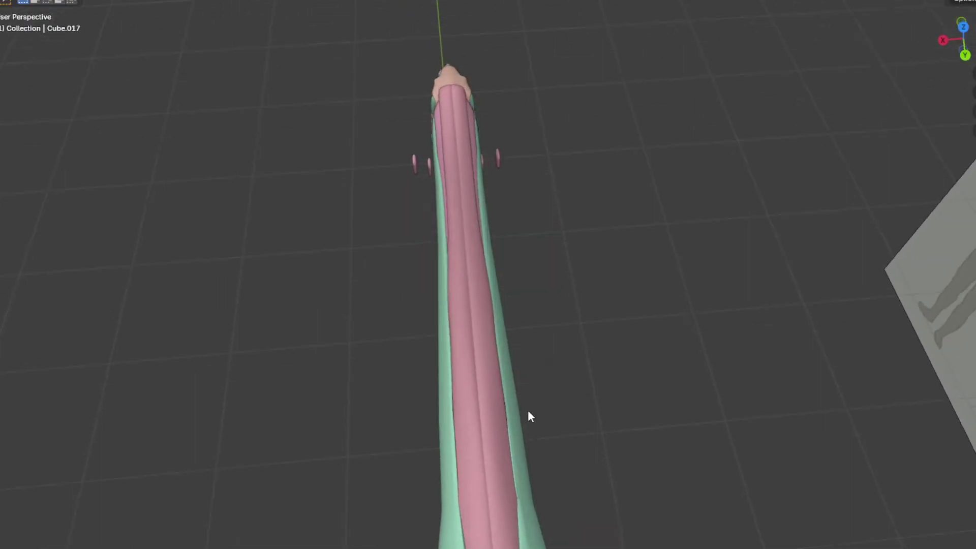
key(Tab)
scroll(510, 256, up, 6)
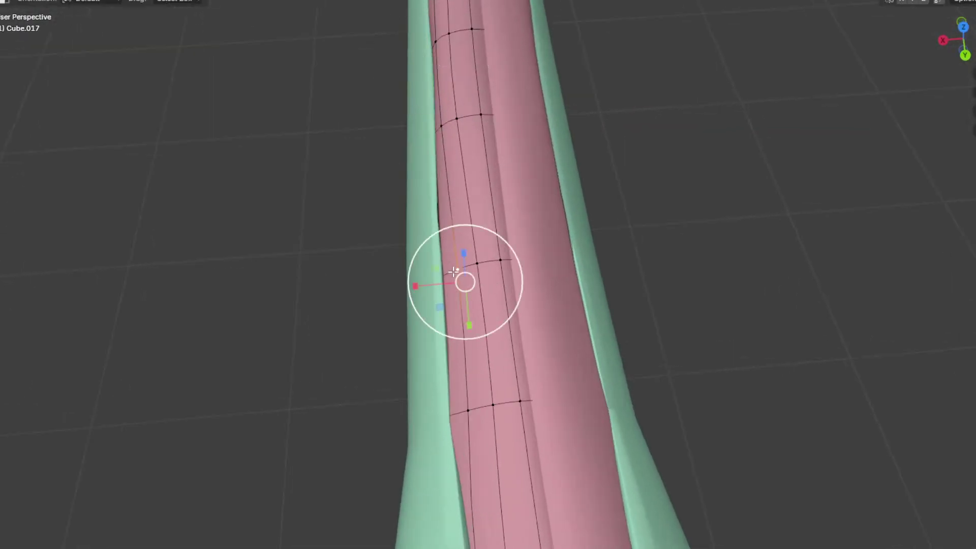
Step: Move the selected mid-neck border vertex of the dorsal muscle along X and reposition a neighbouring border vertex against the green muscle
key(g)
key(x)
click(485, 300)
scroll(485, 300, down, 3)
mouse_move(526, 234)
middle_down()
mouse_move(536, 265)
mouse_move(526, 249)
middle_up()
click(474, 334)
key(g)
middle_drag(477, 334, 473, 334)
click(467, 334)
Step: Shift one more border vertex of the dorsal muscle along X so its edge follows the green muscle
key(Tab)
key(Tab)
click(463, 337)
key(g)
key(x)
click(451, 340)
key(Tab)
Step: Open the thin strip behind the skull for editing and slide one of its cross edge loops along the strip
scroll(455, 328, down, 4)
middle_drag(455, 325, 488, 292)
key(Tab)
shift+middle_drag(501, 229, 538, 355)
scroll(538, 354, up, 4)
shift+middle_drag(485, 255, 531, 300)
key(Tab)
shift+middle_drag(449, 105, 569, 300)
click(520, 330)
key(Tab)
scroll(517, 266, up, 2)
alt+click(505, 263)
scroll(569, 300, up, 2)
key(g)
key(g)
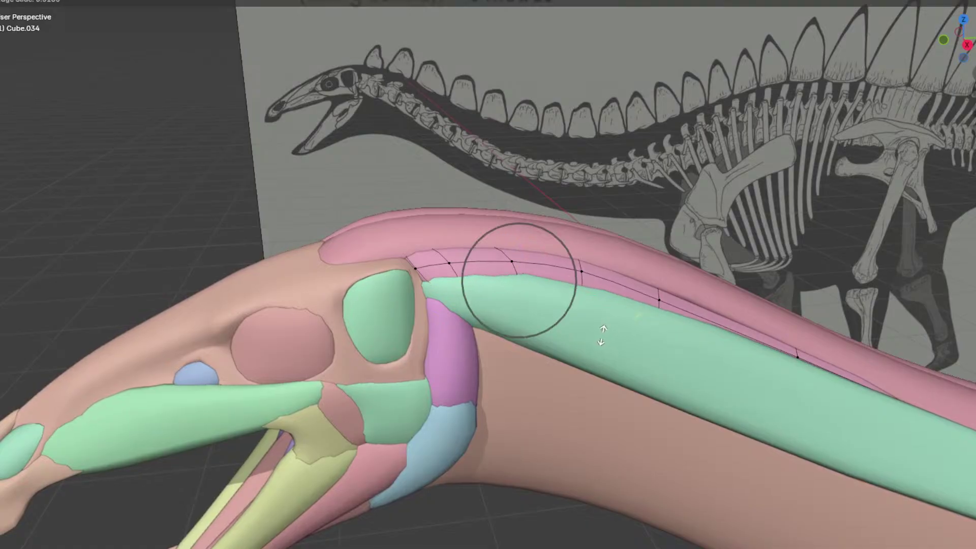
click(597, 339)
Step: Slide a second cross edge loop of the thin strip to even out the spacing along it
alt+click(582, 278)
middle_drag(582, 278, 525, 264)
key(g)
key(g)
click(525, 263)
Step: Reposition two vertices of the thin strip so it sits between the green and dorsal muscles
click(470, 290)
middle_drag(497, 305, 467, 239)
key(g)
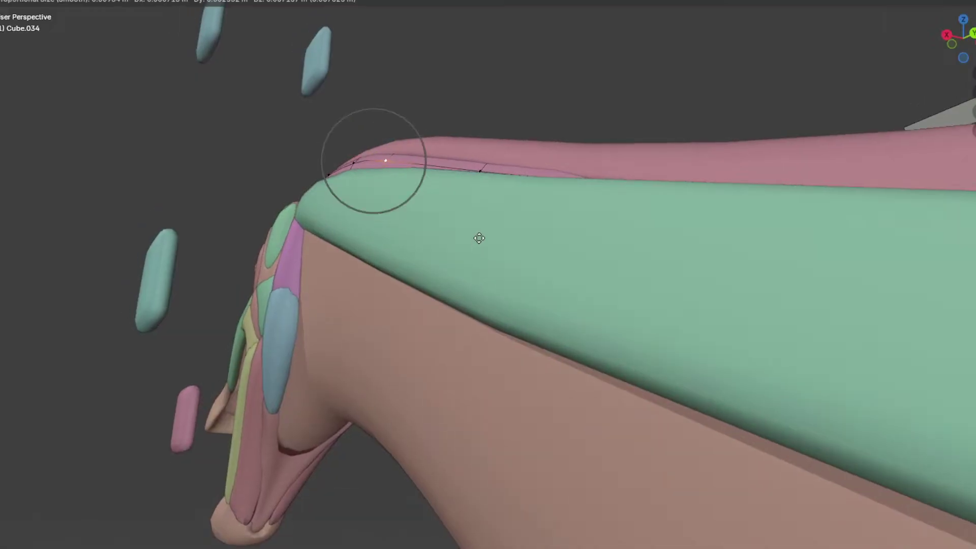
click(480, 236)
click(481, 171)
key(g)
click(449, 167)
Step: Adjust another vertex near the strip's skull end and check its fit from above in Object Mode
middle_drag(447, 166, 430, 175)
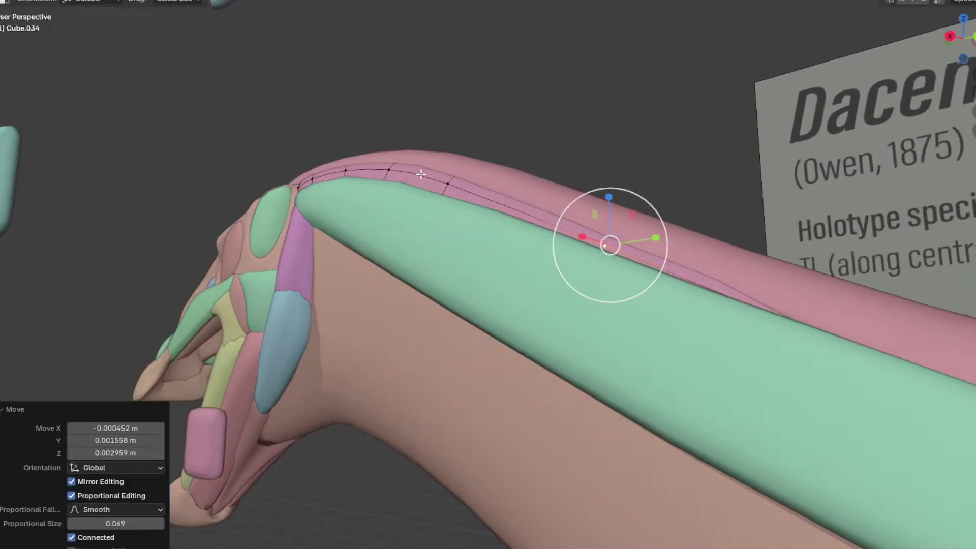
click(389, 168)
click(349, 168)
middle_drag(349, 167, 551, 276)
key(g)
click(360, 223)
key(Tab)
key(Tab)
scroll(567, 303, down, 5)
key(Tab)
scroll(690, 325, down, 4)
middle_drag(660, 277, 636, 376)
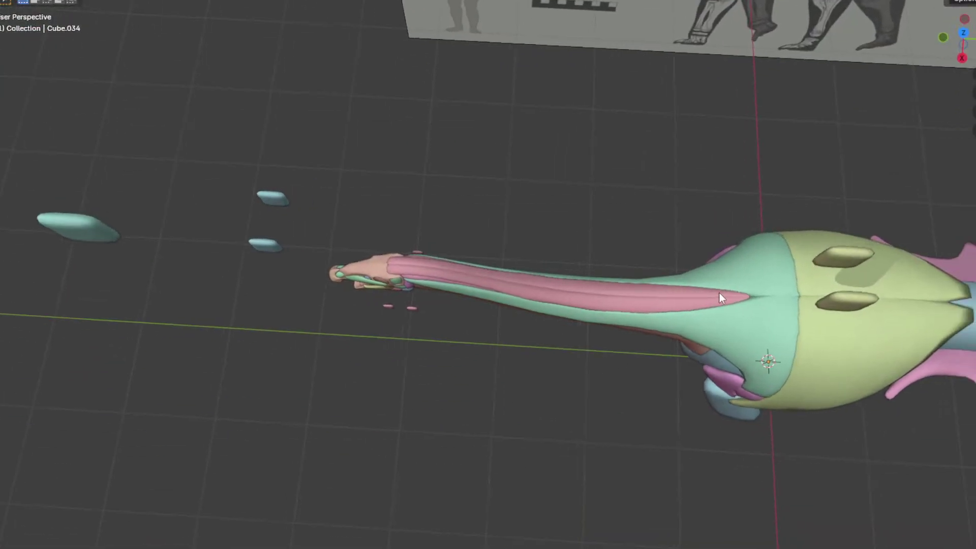
Step: Edit the dorsal muscle and reposition the vertex at its pointed rear end over the shoulders
scroll(738, 292, up, 4)
shift+middle_drag(707, 304, 562, 335)
click(562, 336)
key(Tab)
scroll(712, 346, up, 2)
click(763, 354)
key(g)
right_click(761, 356)
middle_drag(761, 357, 768, 326)
key(g)
click(821, 254)
key(Tab)
Step: Select the green neck muscle in the right side view and enter Edit Mode on it
middle_drag(661, 250, 813, 270)
click(813, 270)
key(KP_3)
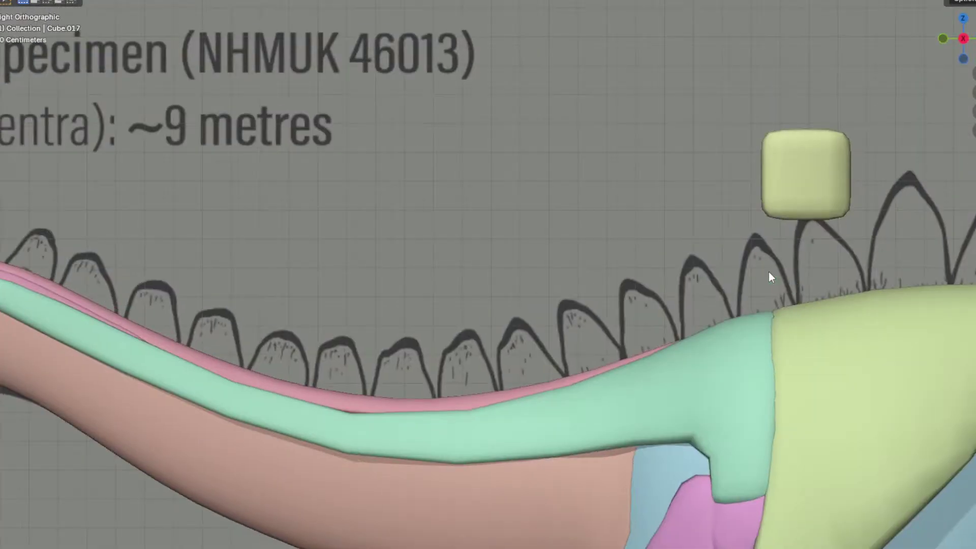
click(540, 446)
key(Tab)
shift+middle_drag(415, 455, 512, 305)
Step: Try to add an edge loop across the green muscle's neck portion and shift its loops toward the dorsal muscle
key(ctrl+r)
double_click(531, 397)
key(g)
click(619, 334)
alt+click(440, 387)
key(g)
click(450, 380)
key(g)
key(x)
right_click(519, 304)
Step: Undo the new edge loop and the loop movements on the green muscle
key(ctrl+z)
key(ctrl+z)
key(ctrl+z)
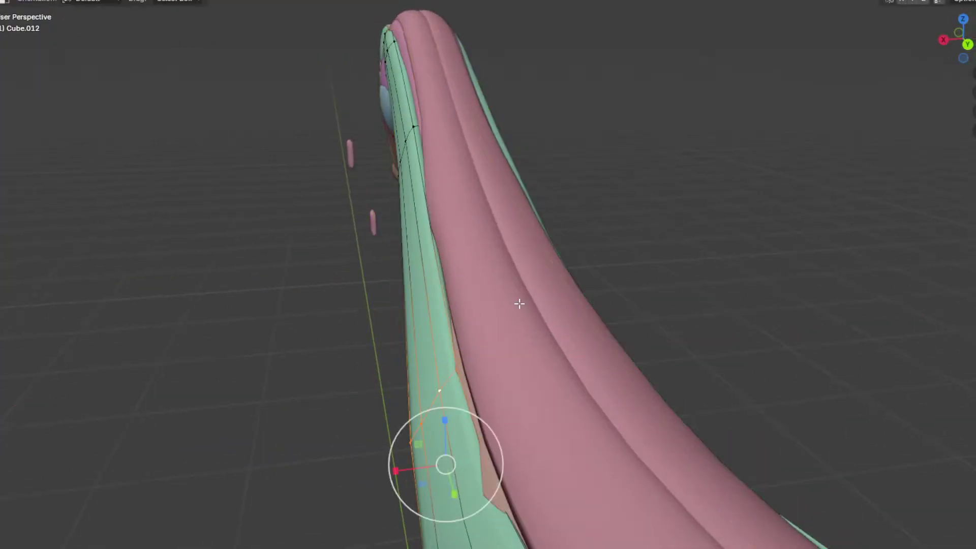
key(ctrl+z)
key(ctrl+z)
Step: Move a vertex on the green muscle's inner border at the lower neck so it meets the dorsal muscle
key(Tab)
scroll(523, 300, down, 2)
key(Tab)
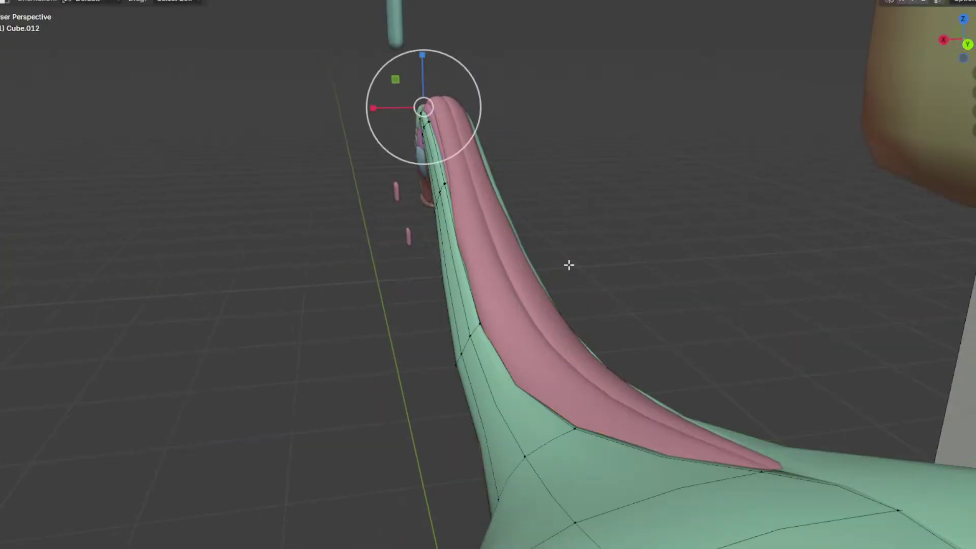
scroll(488, 335, up, 1)
click(478, 344)
middle_drag(478, 345, 600, 315)
key(g)
click(551, 292)
key(g)
scroll(538, 319, up, 4)
click(538, 314)
Step: Slide the same inner border vertex along its edge and check the border around the neck base
key(Tab)
key(Tab)
key(g)
key(g)
click(633, 324)
key(Tab)
scroll(634, 325, down, 2)
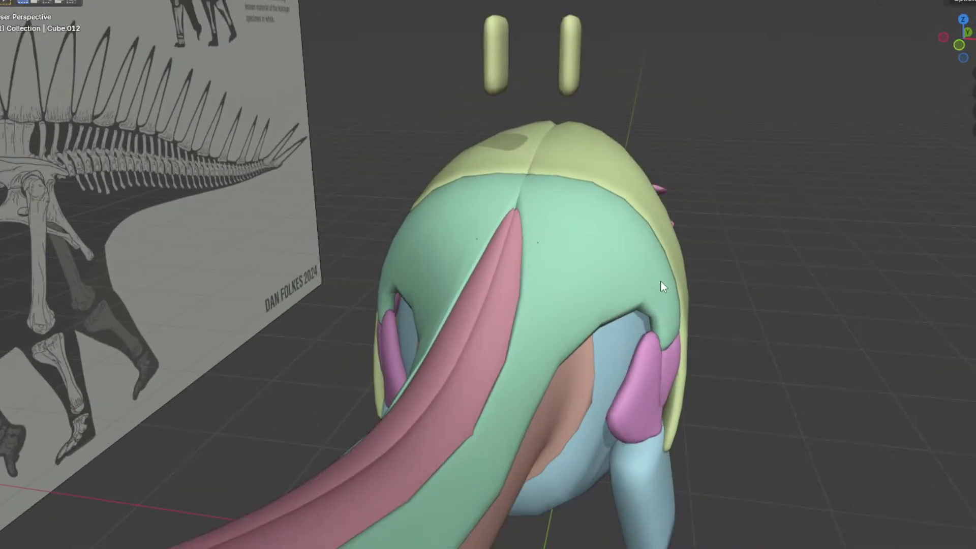
middle_drag(661, 282, 532, 239)
scroll(532, 239, down, 2)
Step: Slide the two vertices at the green muscle's lower shoulder corner downward with an edge-slide factor of -0.579, and slide them again toward the neck
key(KP_3)
key(Tab)
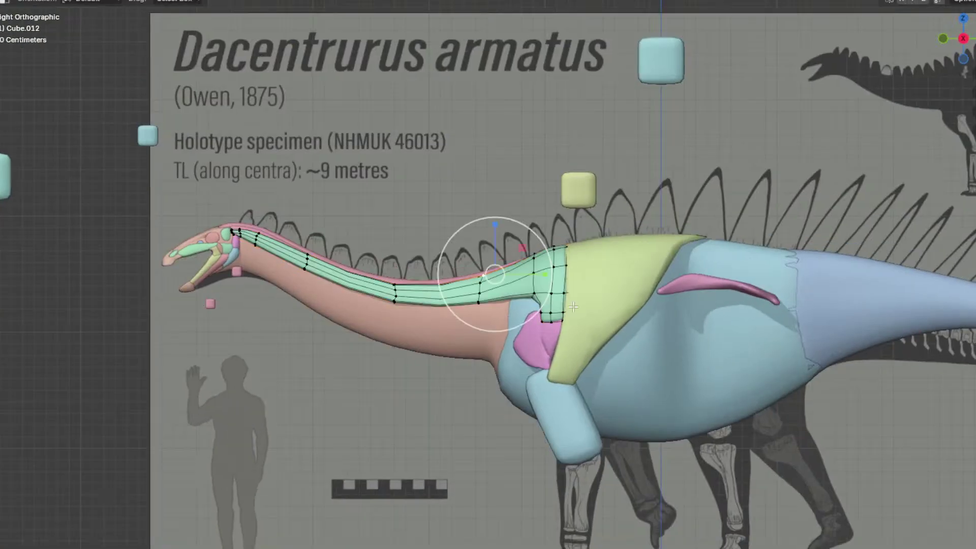
scroll(572, 306, up, 5)
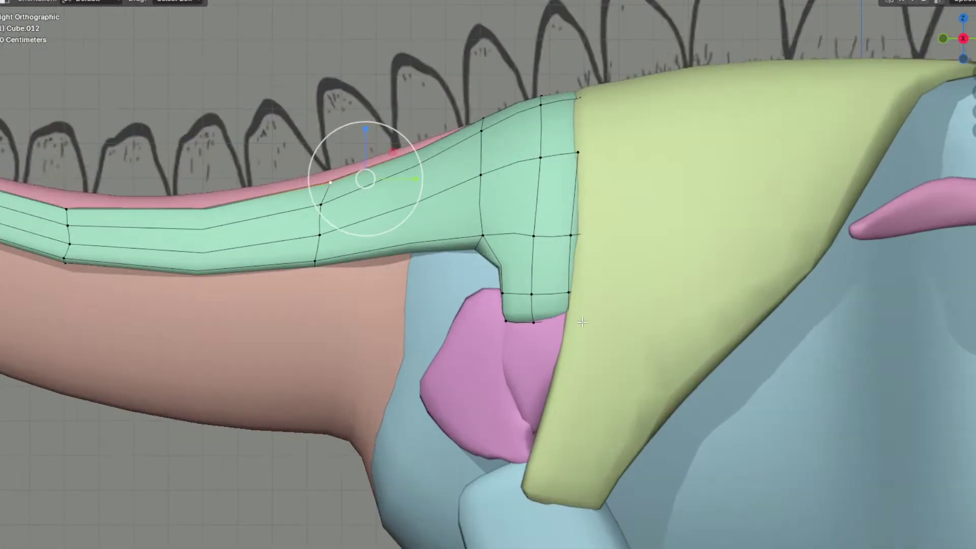
middle_drag(581, 318, 605, 222)
click(629, 180)
middle_drag(629, 189, 606, 229)
shift+click(651, 189)
key(KP_3)
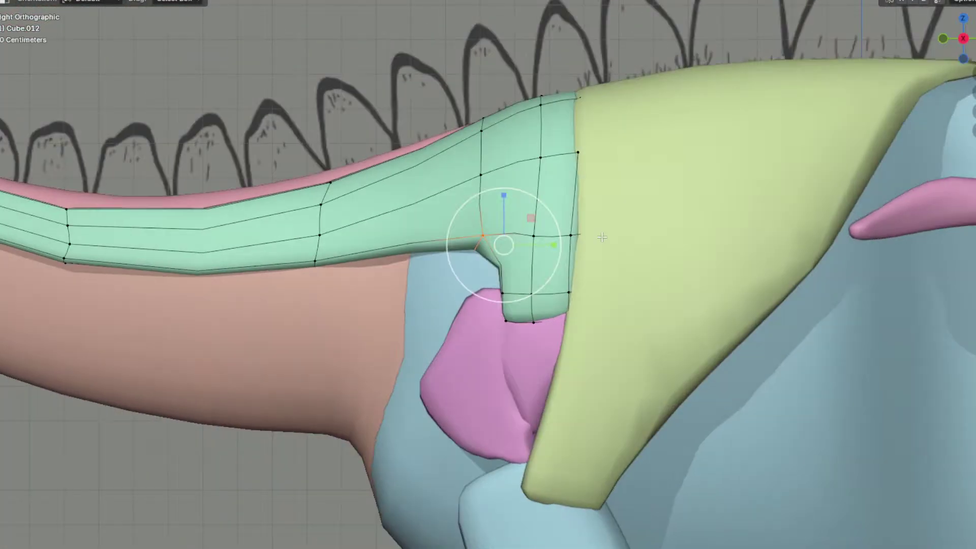
key(g)
key(g)
click(628, 394)
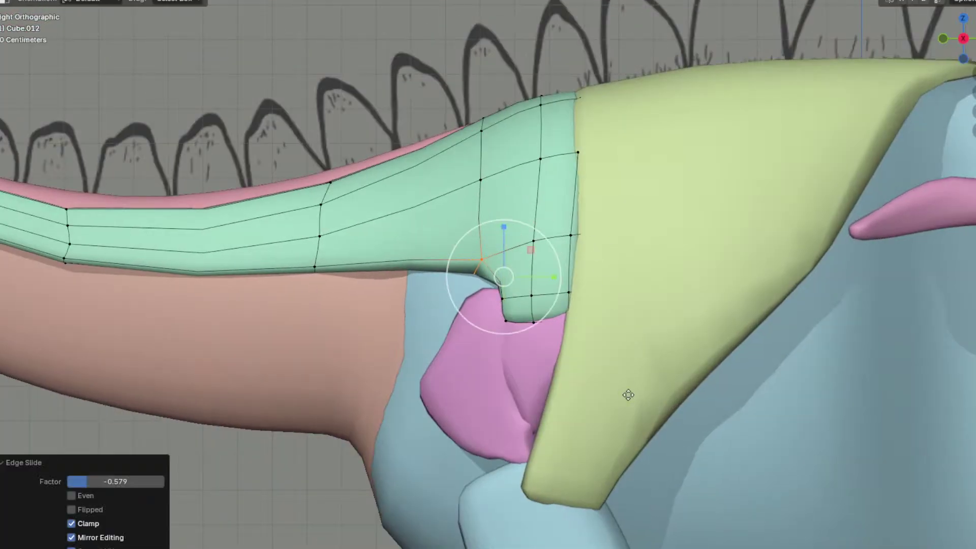
key(g)
key(g)
click(599, 382)
Step: Move a vertex on the green muscle's lower shoulder edge along X
shift+middle_drag(452, 351, 590, 360)
click(452, 278)
middle_drag(473, 281, 534, 300)
key(g)
key(x)
click(415, 303)
Step: Move the neighbouring vertex near the pink shoulder muscle along X
shift+middle_drag(534, 300, 453, 261)
click(586, 270)
click(599, 270)
middle_drag(600, 270, 577, 310)
key(g)
key(x)
click(649, 278)
Step: Slide the vertex at the front of the green muscle's lower flap along its edge in the right side view
key(KP_3)
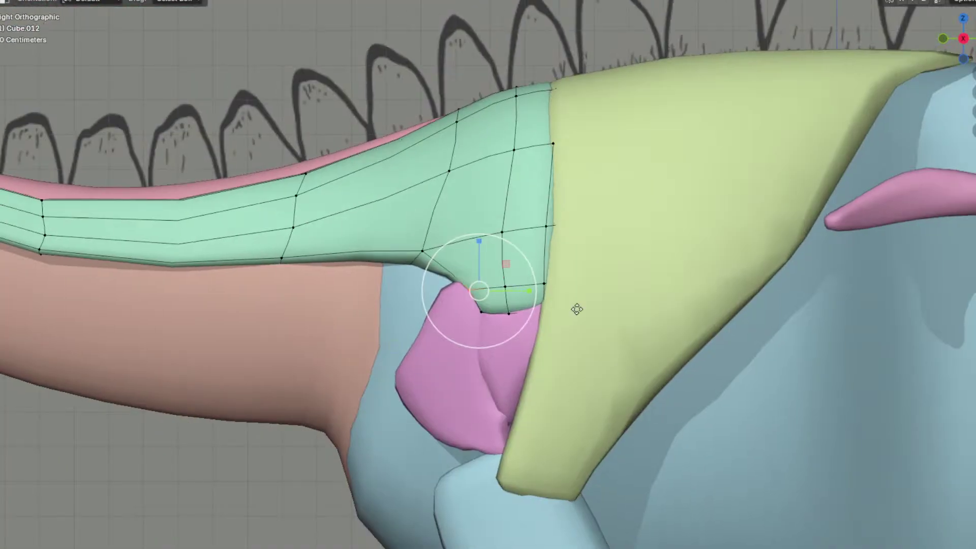
key(g)
key(g)
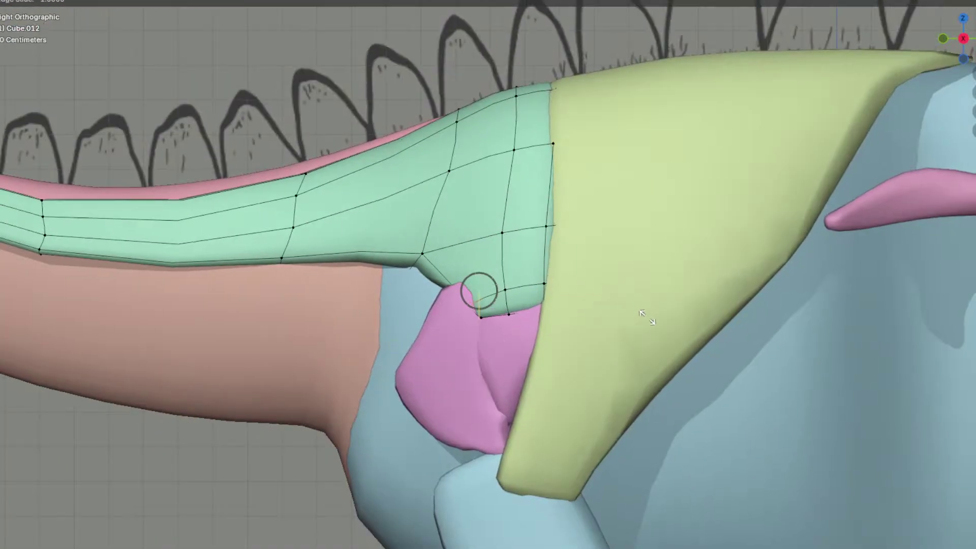
click(645, 316)
Step: Move the green muscle's lower corner vertex down toward the blue shoulder area and adjust it along X
key(g)
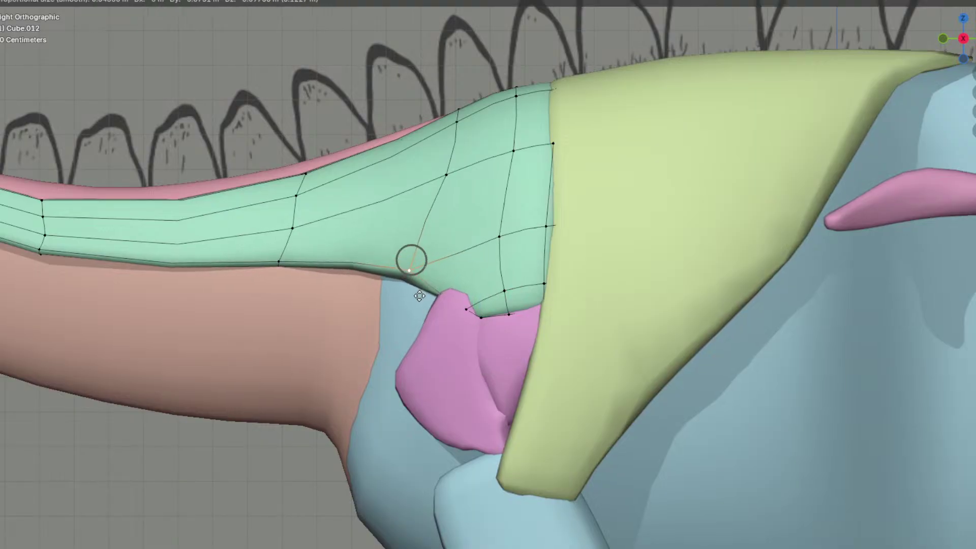
click(420, 296)
scroll(420, 296, down, 2)
middle_drag(420, 296, 502, 284)
scroll(502, 284, up, 3)
key(g)
key(x)
click(681, 274)
Step: Examine the green muscle's shape around the shoulders and neck base in Object Mode and with its mesh displayed
key(Tab)
scroll(682, 274, down, 3)
click(751, 269)
middle_drag(752, 270, 625, 301)
scroll(626, 301, down, 3)
middle_drag(515, 266, 527, 282)
key(Tab)
scroll(534, 272, up, 5)
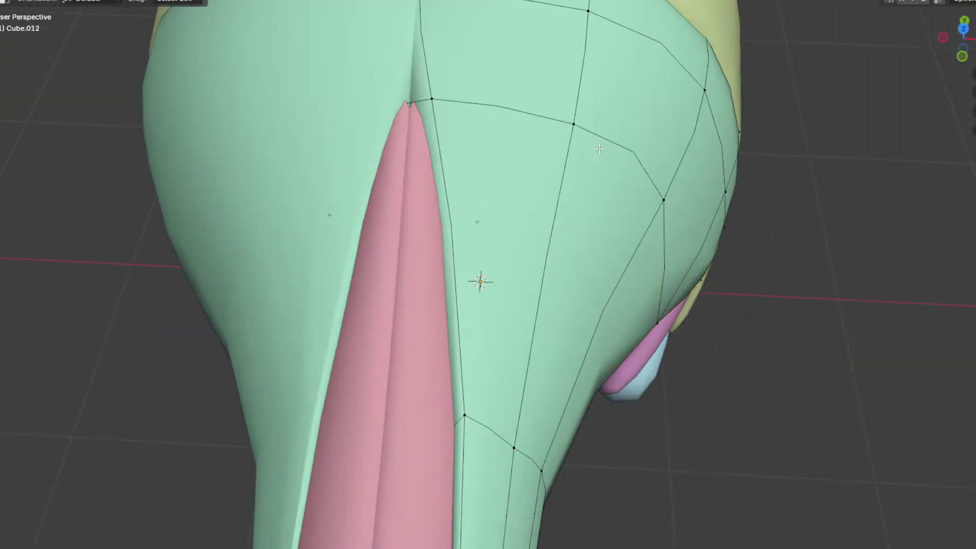
Step: Reposition an outer vertex of the green neck-shoulder muscle beside the pink dorsal muscles
shift+middle_drag(599, 147, 460, 349)
click(504, 359)
middle_drag(595, 320, 502, 218)
key(g)
click(504, 210)
key(Tab)
Step: Open the lower beak mesh for editing and move its rear upper rim vertices along X
scroll(506, 212, down, 10)
middle_drag(561, 194, 652, 222)
scroll(646, 223, up, 4)
middle_drag(531, 222, 600, 313)
scroll(570, 288, up, 3)
scroll(601, 314, up, 2)
click(567, 339)
key(Tab)
scroll(610, 351, up, 2)
shift+middle_drag(627, 357, 571, 341)
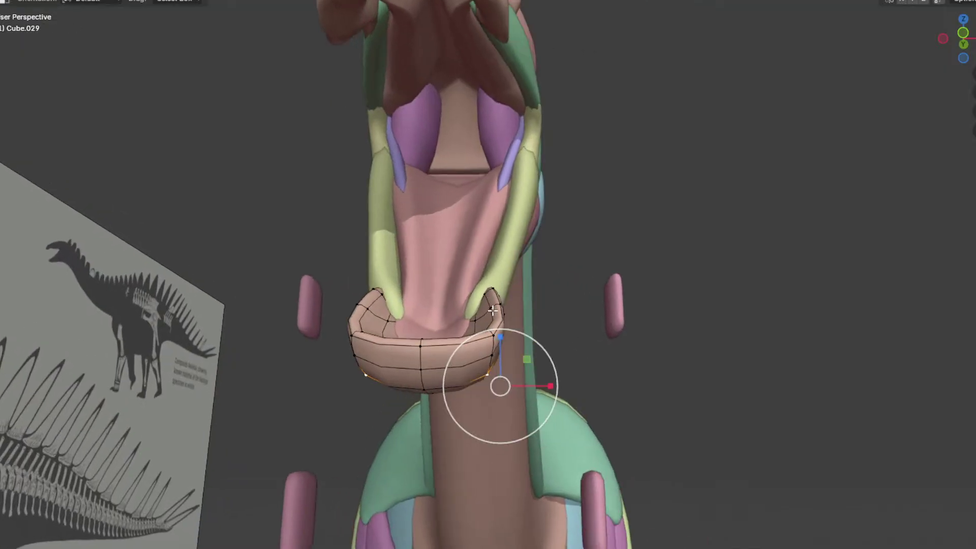
key(g)
key(x)
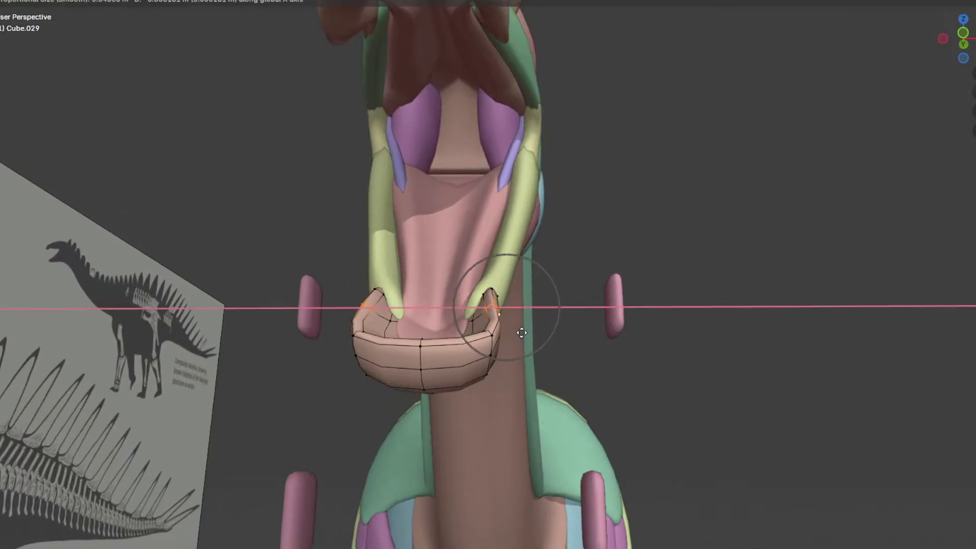
click(520, 332)
Step: Move the vertices on the side of the lower beak along X
click(493, 350)
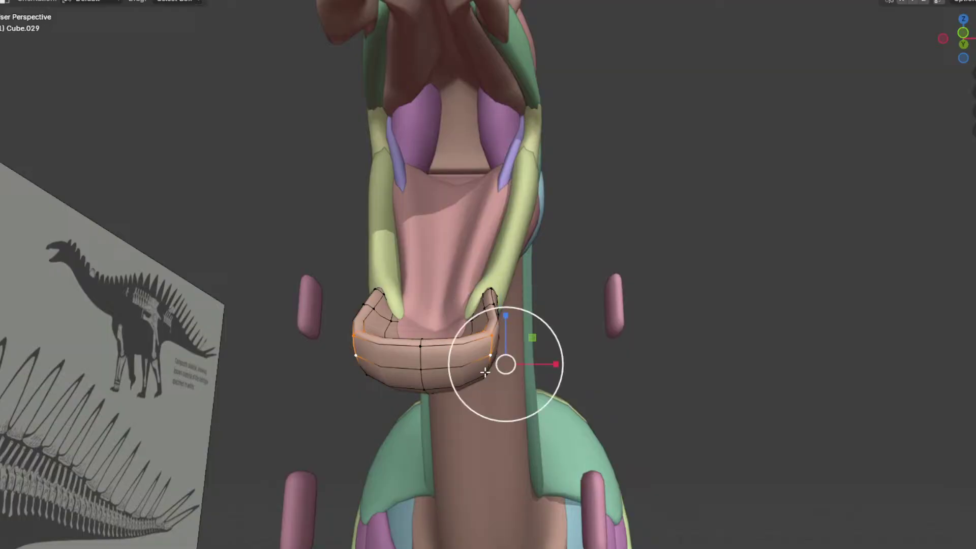
key(g)
key(x)
click(487, 374)
Step: Adjust the lower beak's rear edge vertices along X near the end of the yellow jaw muscle
middle_drag(487, 374, 481, 390)
click(443, 469)
middle_drag(445, 460, 438, 408)
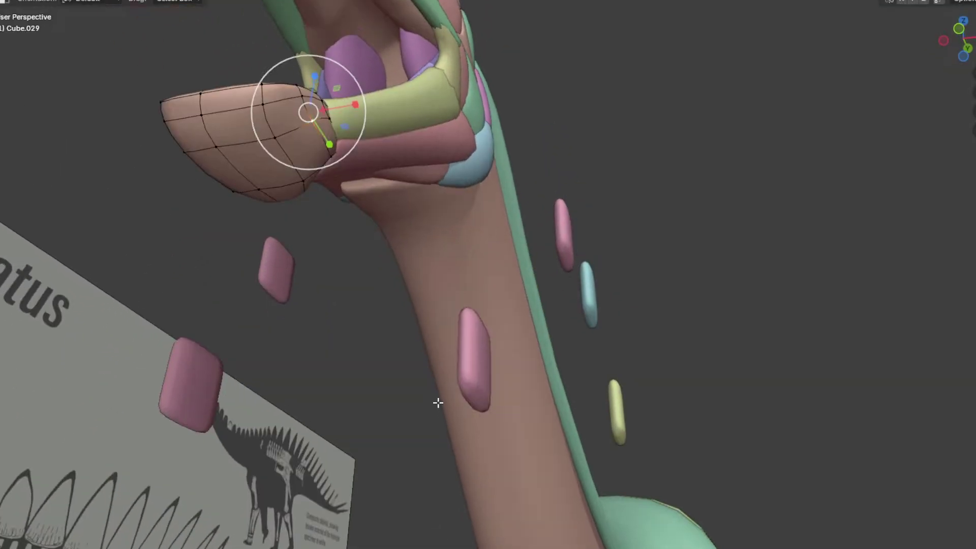
middle_drag(353, 175, 529, 331)
key(g)
key(x)
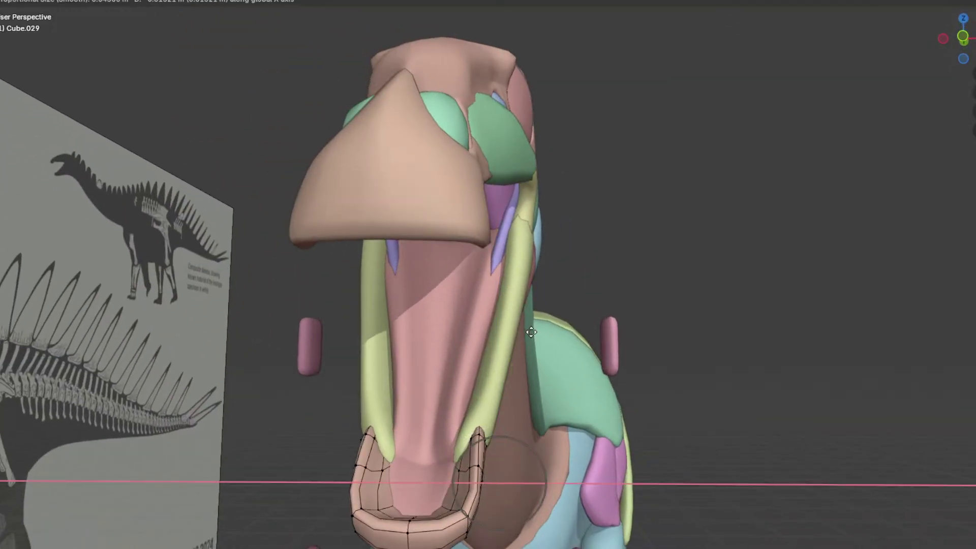
scroll(529, 332, down, 8)
click(534, 335)
Step: Adjust the lower beak's rear vertex beside the yellow jaw muscle along Y and X
middle_drag(533, 336, 452, 293)
scroll(453, 289, up, 3)
click(278, 344)
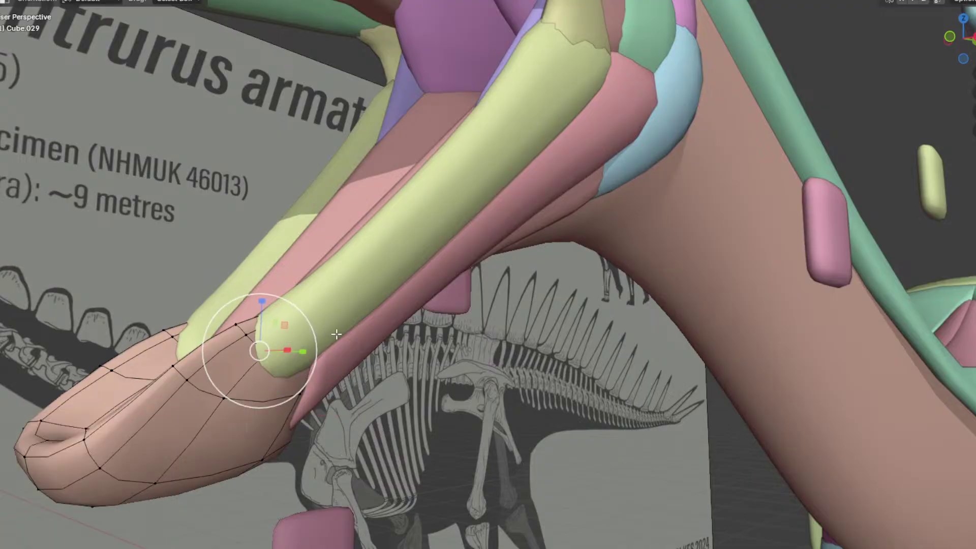
middle_drag(334, 334, 382, 320)
key(g)
key(y)
click(545, 311)
middle_drag(546, 312, 600, 272)
shift+middle_drag(600, 272, 529, 307)
key(g)
key(x)
scroll(536, 307, up, 3)
click(564, 310)
key(Tab)
Step: Move a vertex of the pink muscle beneath the yellow jaw muscle along X
key(Tab)
key(Tab)
click(498, 284)
key(Tab)
key(g)
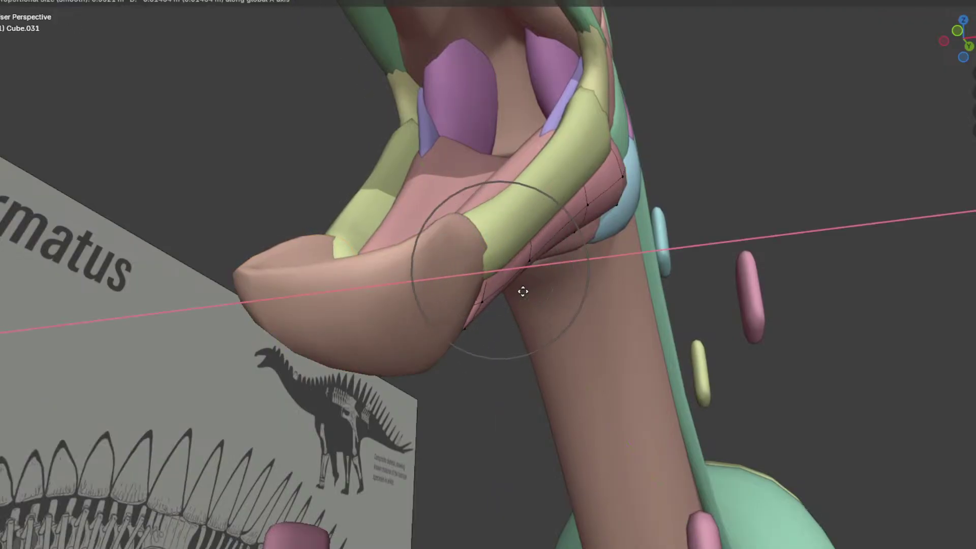
scroll(525, 292, down, 3)
click(532, 295)
Step: Move the pink jaw muscle's front end vertex along X where it meets the lower beak
middle_drag(528, 299, 513, 251)
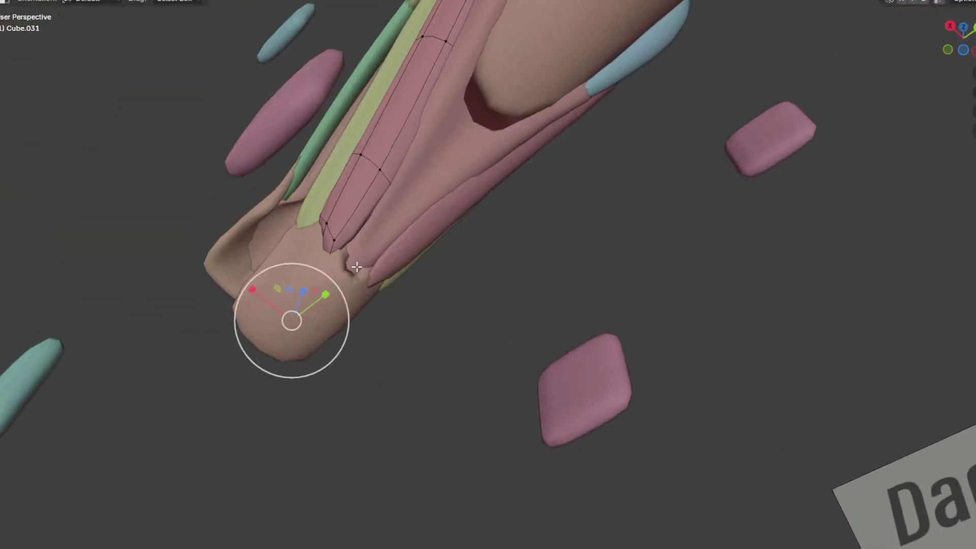
key(g)
key(x)
click(392, 273)
middle_drag(392, 271, 494, 309)
click(689, 332)
key(KP_3)
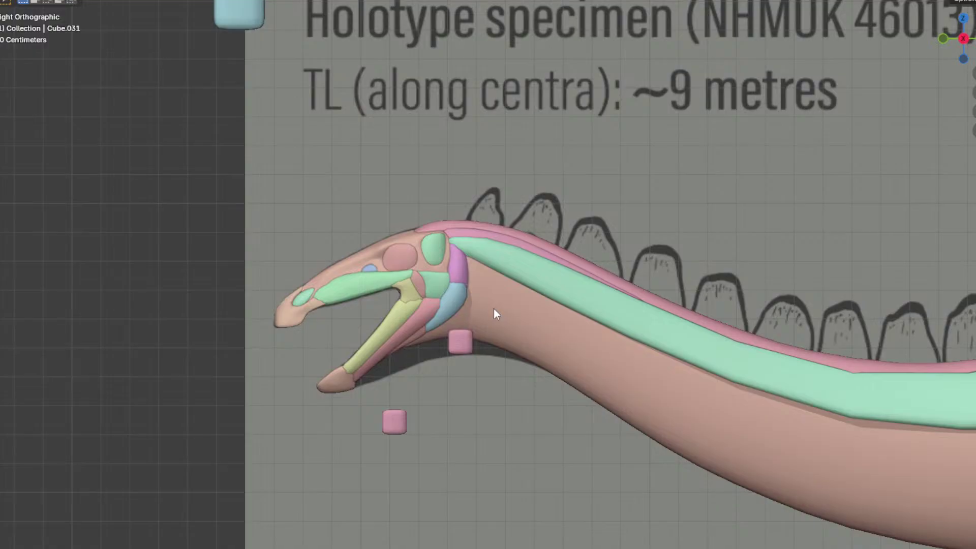
click(16, 0)
click(36, 48)
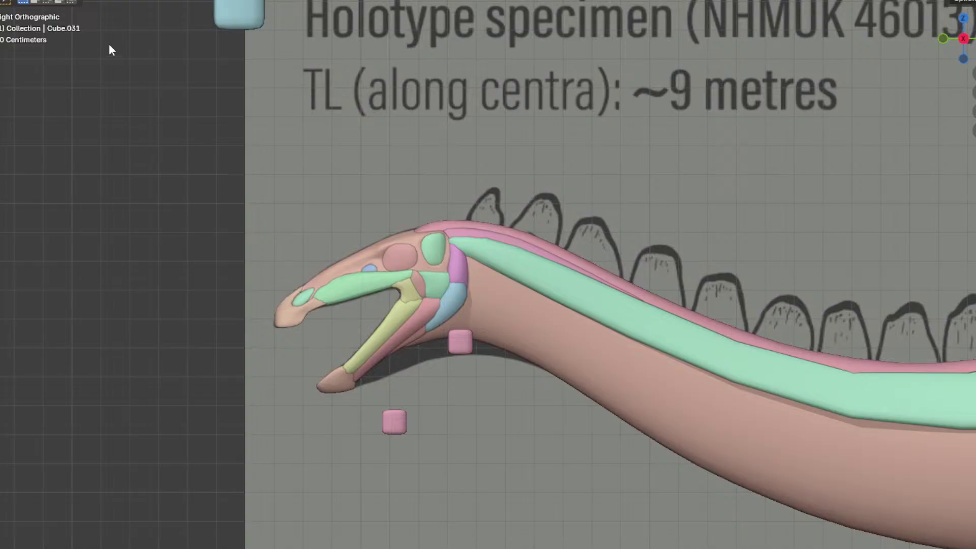
click(31, 2)
click(38, 48)
Step: Move the large teal block down beside the human silhouette in the right side view
scroll(100, 58, down, 6)
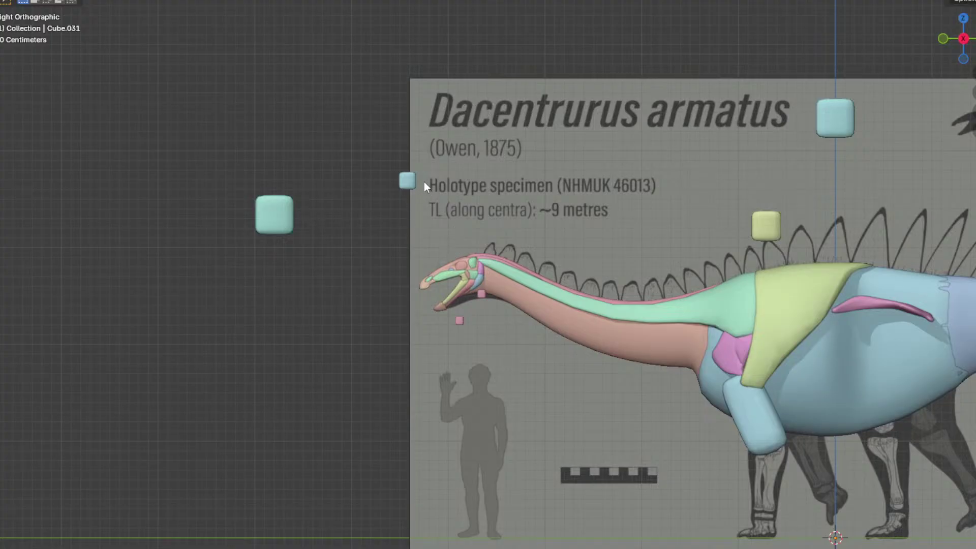
key(Tab)
middle_drag(284, 216, 481, 214)
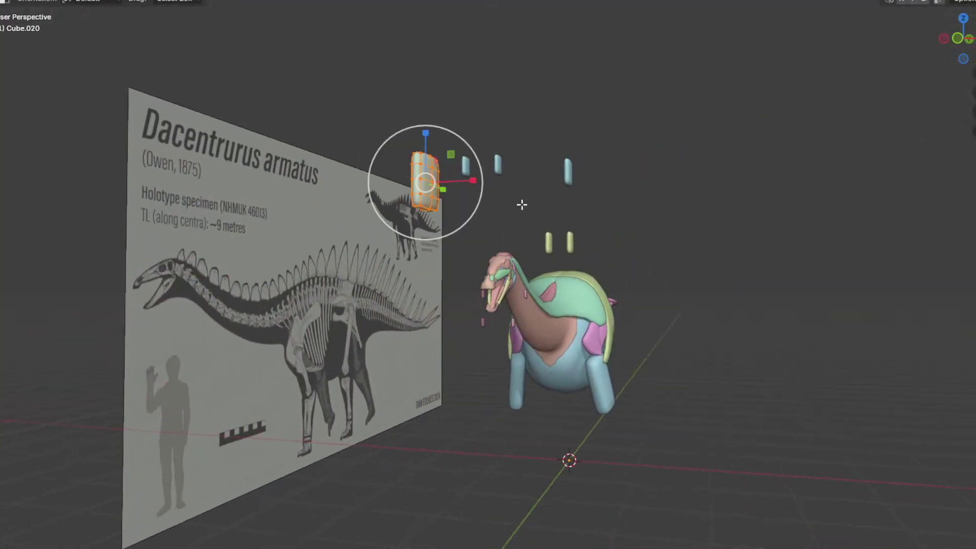
key(KP_3)
shift+middle_drag(351, 194, 148, 72)
key(g)
click(540, 262)
scroll(573, 280, up, 3)
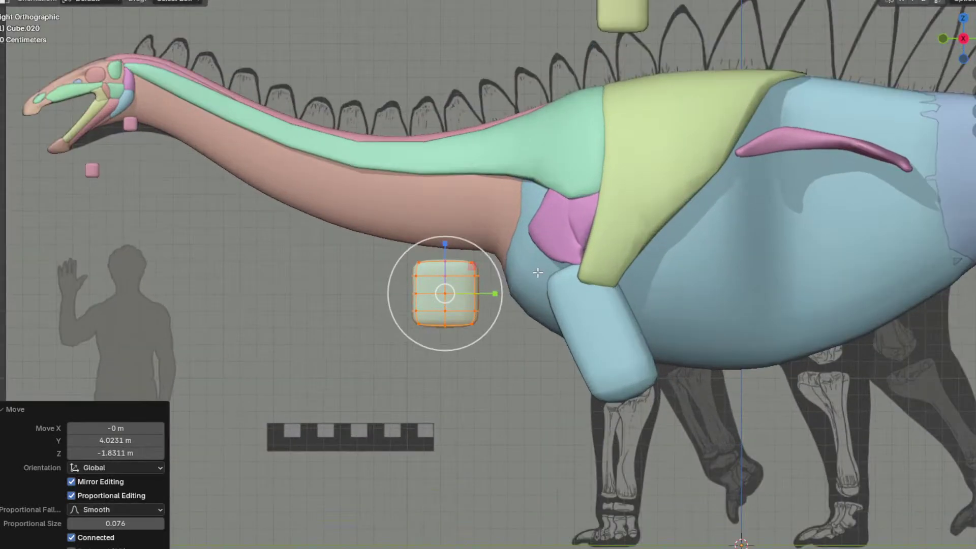
scroll(530, 269, down, 2)
key(g)
click(238, 243)
key(Tab)
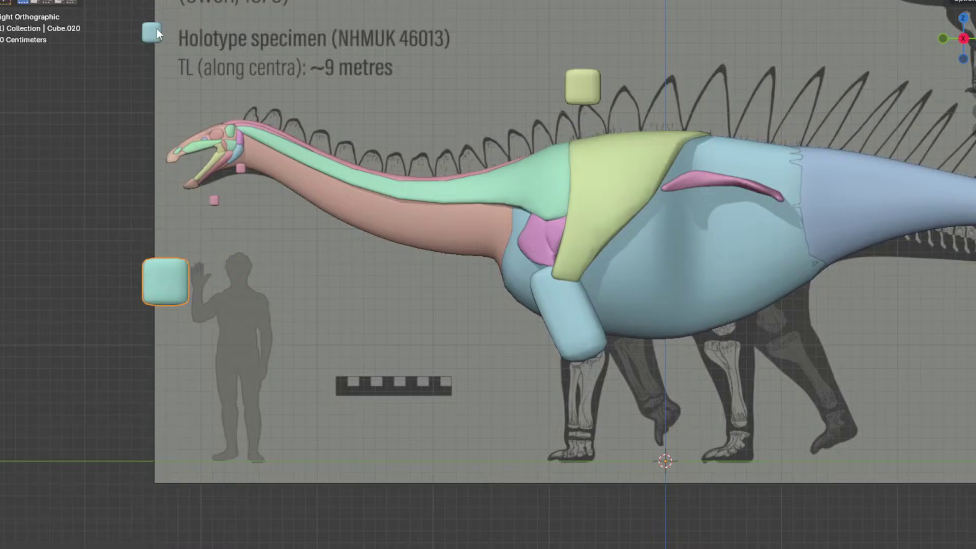
Step: Duplicate the small blue block to below the neck base and separate the copy into its own object
key(shift+d)
click(504, 270)
scroll(504, 270, up, 3)
key(p)
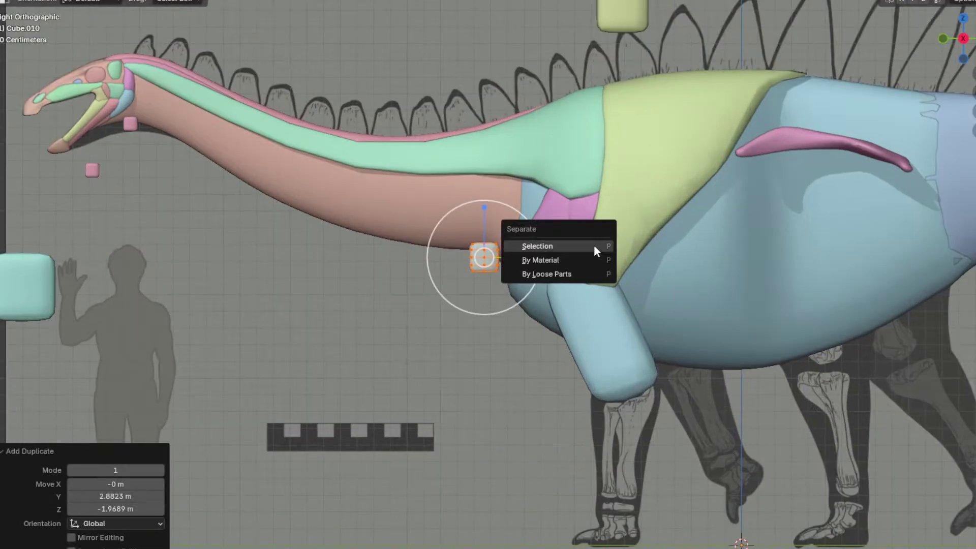
click(594, 245)
Step: Place the separated block in front of the shoulder beneath the green muscle, shifting it about 0.25 m along X
key(a)
scroll(487, 263, up, 1)
shift+middle_drag(539, 263, 559, 279)
key(g)
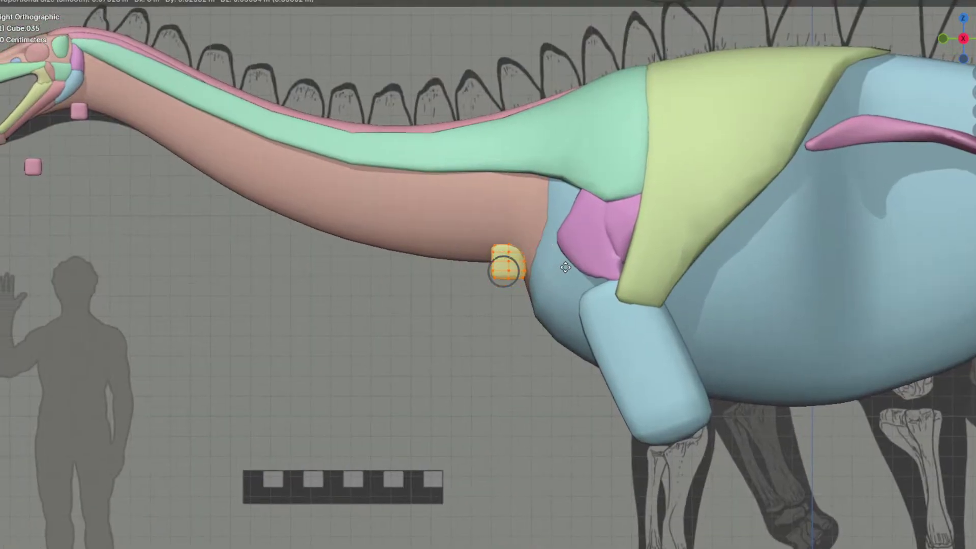
click(580, 245)
middle_drag(579, 246, 661, 232)
scroll(661, 232, up, 1)
key(g)
key(x)
click(717, 220)
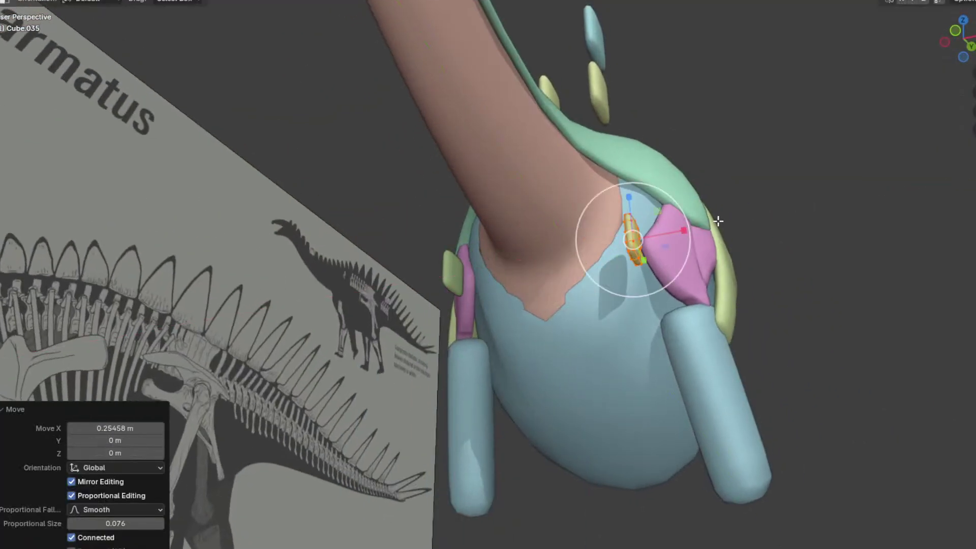
key(KP_3)
key(g)
click(653, 172)
Step: Duplicate the block to below the neck and separate the copy as a spare object
key(shift+d)
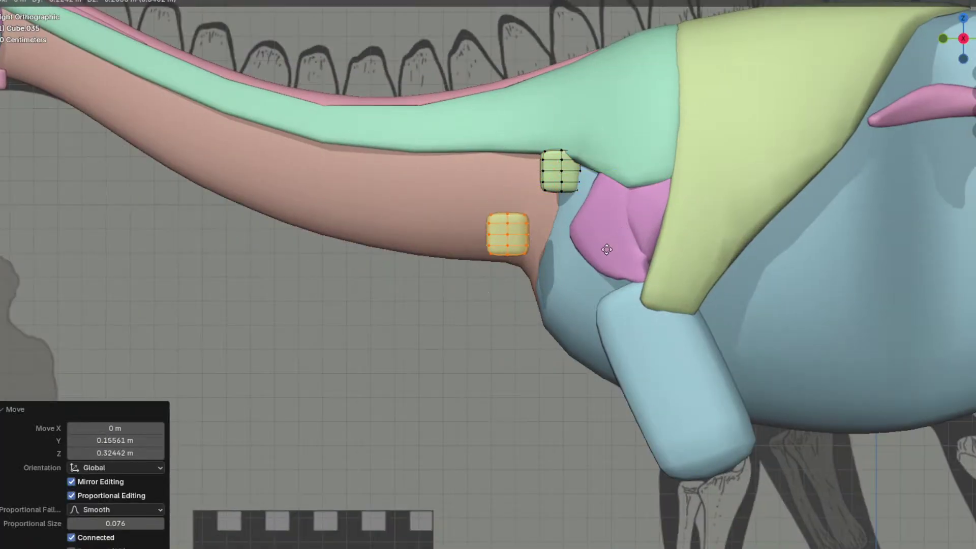
click(509, 483)
key(p)
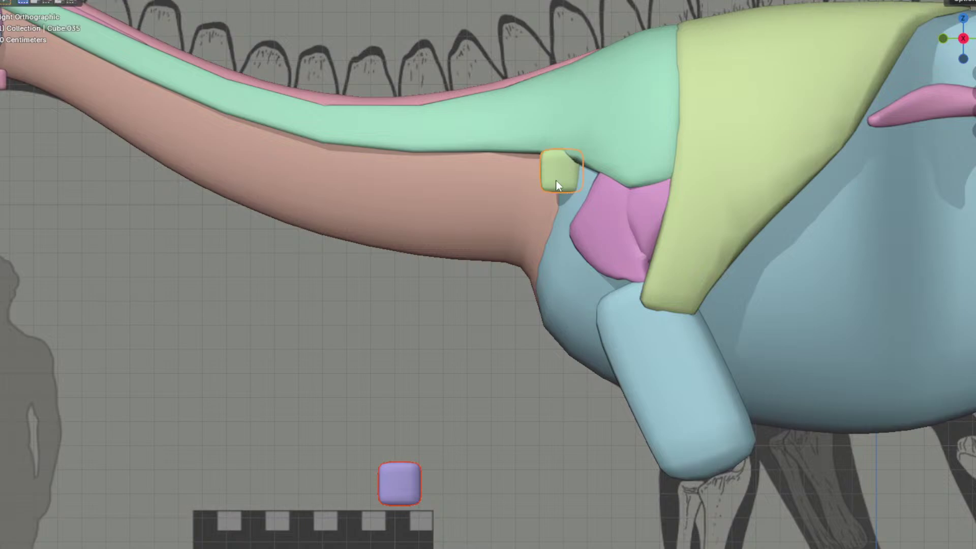
Step: Rotate the yellow-green block to follow the shoulder surface and move it against the front of the pink shoulder muscle
click(212, 363)
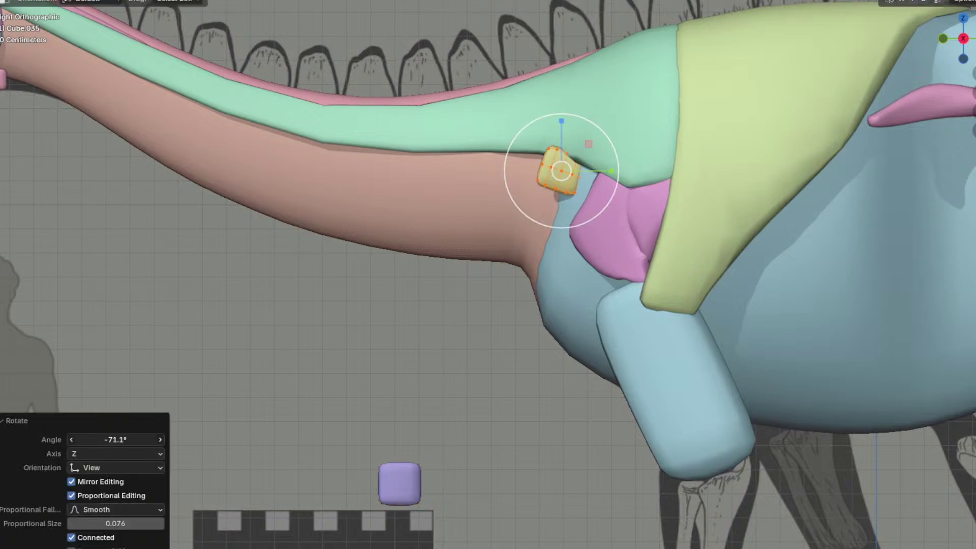
middle_drag(497, 235, 615, 288)
key(r)
click(656, 251)
key(KP_3)
key(g)
click(758, 263)
middle_drag(564, 268, 658, 237)
key(g)
click(694, 235)
key(g)
key(x)
click(722, 203)
Step: In wireframe, stretch the block's front end forward along the neck vertebrae, about -0.39 m in Y
key(KP_3)
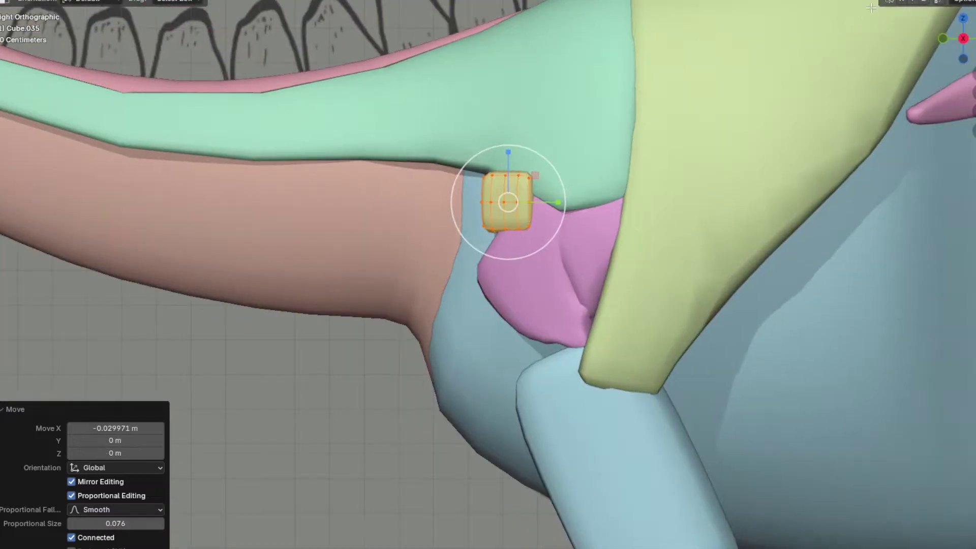
key(shift+z)
shift+middle_drag(562, 138, 615, 145)
click(573, 141)
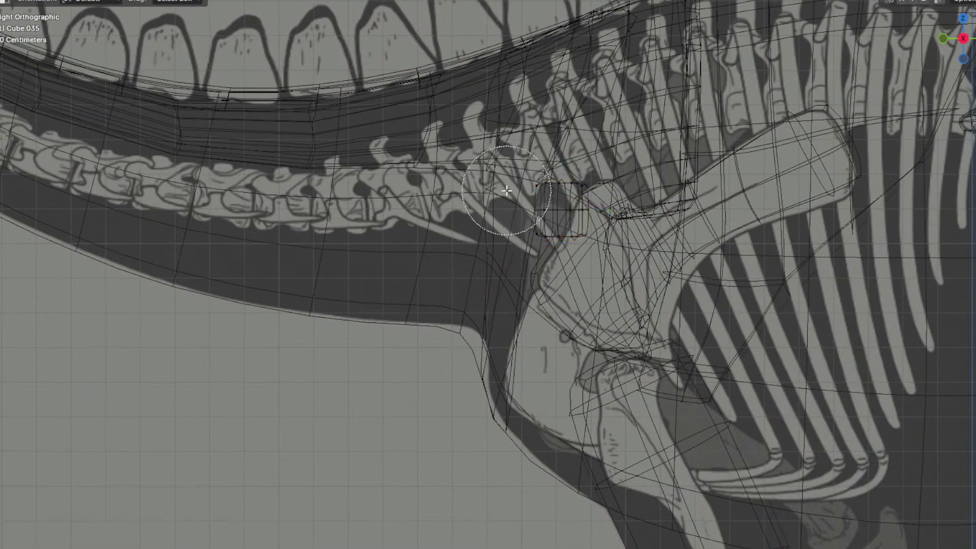
right_click(512, 223)
shift+middle_drag(512, 222, 688, 227)
key(g)
click(560, 219)
middle_drag(559, 219, 682, 242)
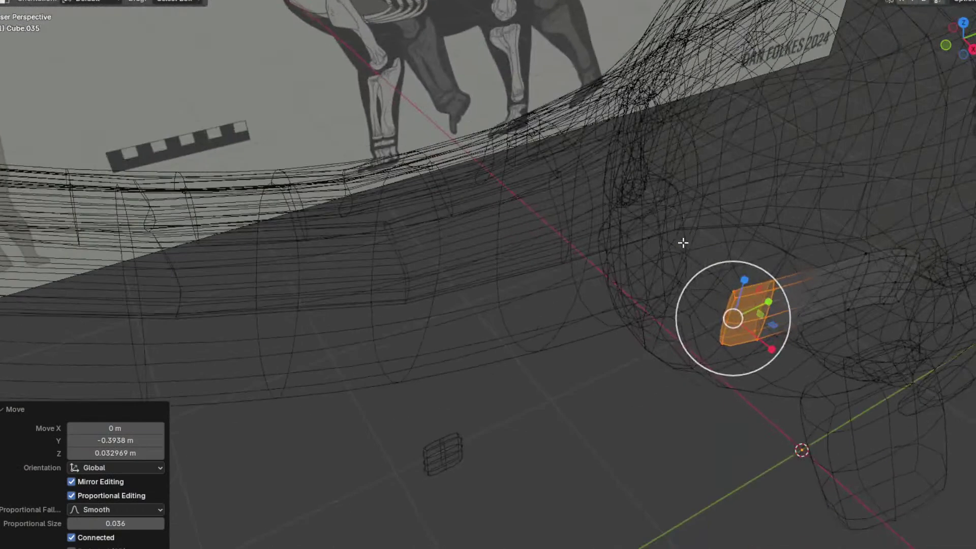
Step: From above, rotate the strip's front end about -32° and move it about -0.23 m along X toward the neck
key(KP_7)
click(801, 204)
key(g)
key(x)
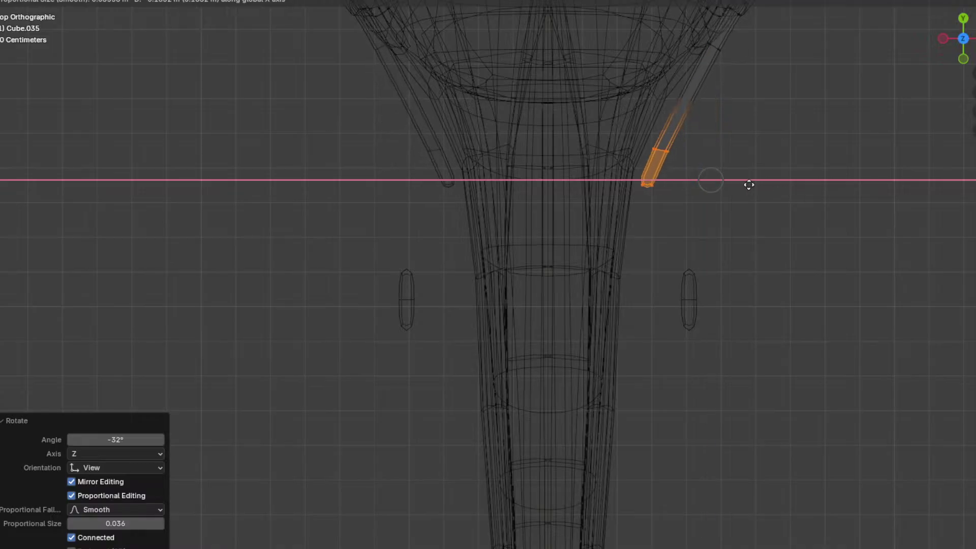
click(738, 182)
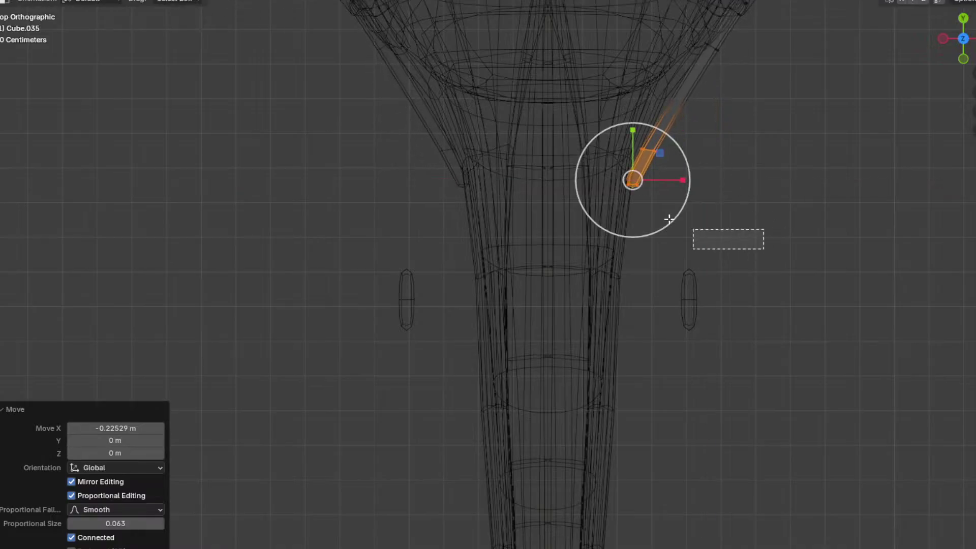
Step: Extend the yellow-green strip's front end forward along the underside of the green neck muscle
drag(695, 229, 560, 176)
middle_drag(673, 173, 628, 150)
key(KP_3)
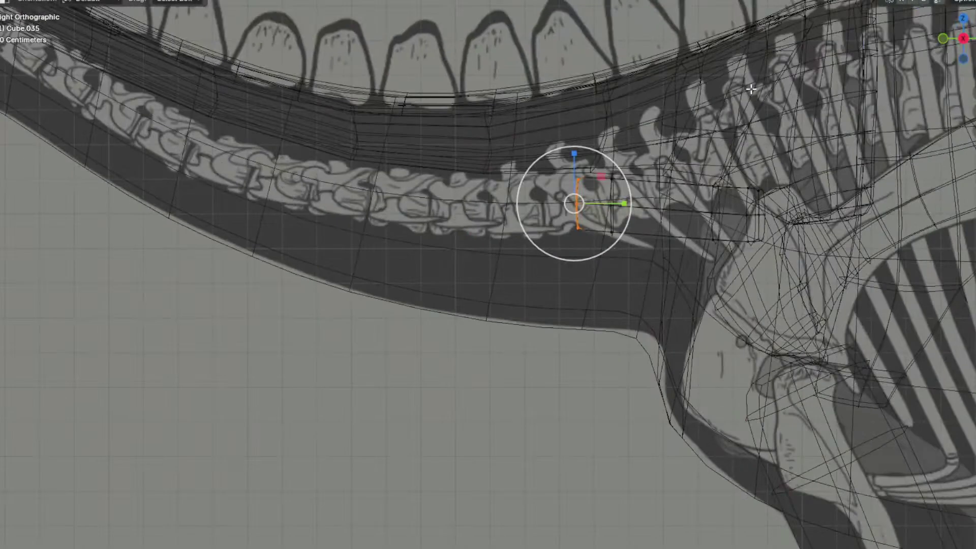
click(935, 0)
mouse_move(598, 198)
shift+middle_down()
mouse_move(690, 233)
mouse_move(784, 242)
shift+middle_up()
key(g)
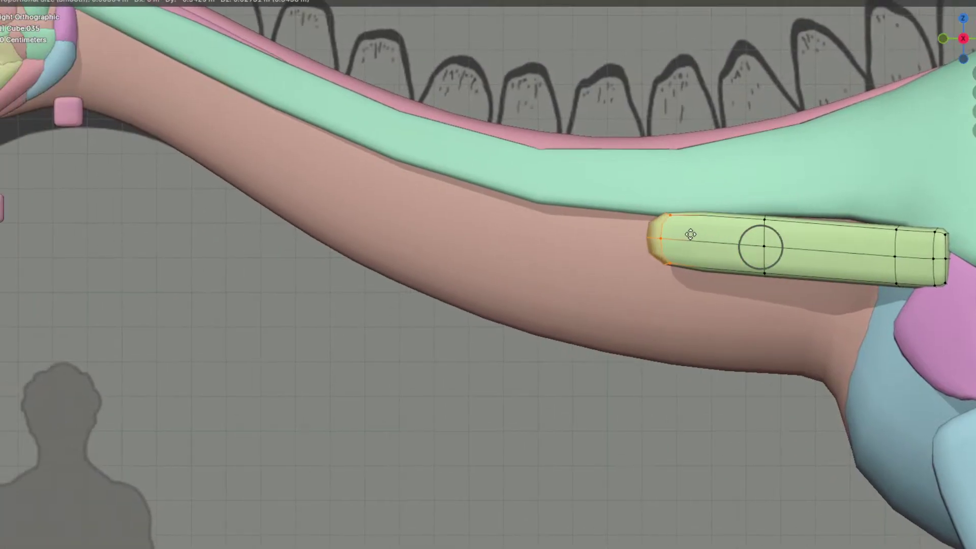
click(690, 235)
Step: Extrude the strip's front end farther along the neck and raise it under the green muscle
shift+middle_drag(690, 234, 709, 243)
key(e)
click(613, 236)
key(g)
click(523, 208)
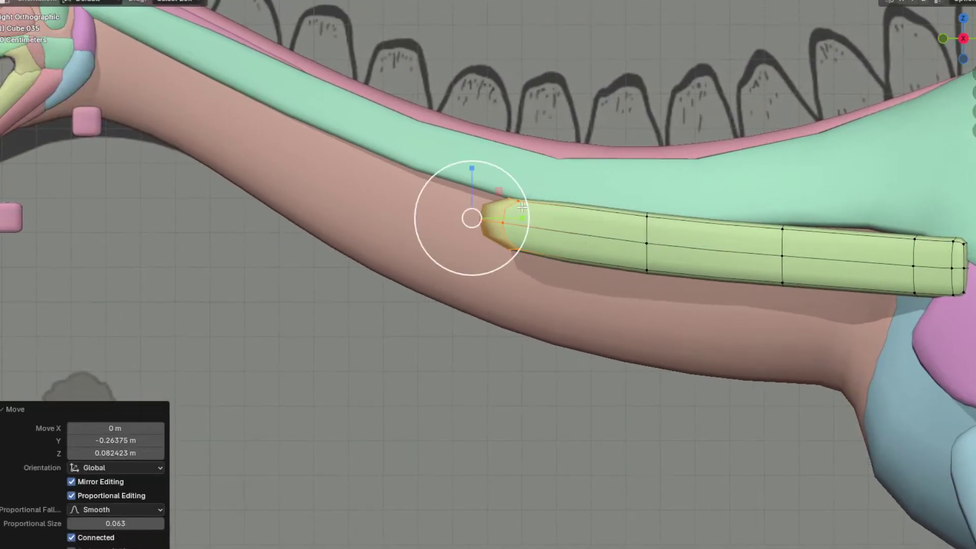
Step: Shift the strip's edge loop behind the front end along Z
alt+click(647, 232)
key(g)
key(z)
click(648, 248)
Step: Move the strip's front edge loop along X toward the neck surface
alt+click(506, 214)
middle_drag(515, 218, 672, 199)
key(g)
key(x)
click(650, 200)
Step: Fit the strip's middle edge loop to the side of the neck by moving it along X and refining its position
alt+click(655, 406)
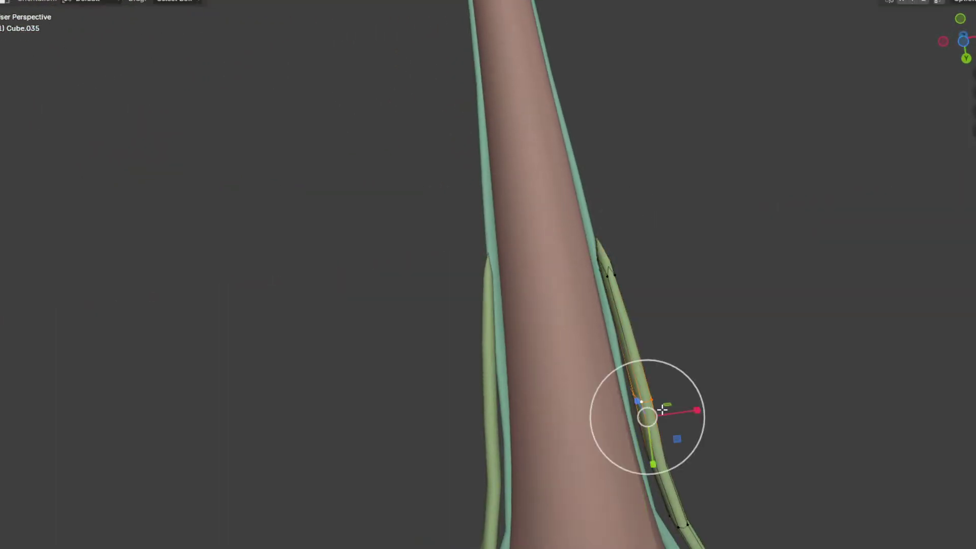
key(g)
key(x)
click(712, 466)
middle_drag(712, 466, 599, 293)
key(g)
middle_drag(598, 293, 584, 291)
click(577, 291)
Step: Add an edge loop across the neck strip, shift it along X toward the neck, and slide the adjacent loop along the strip
key(ctrl+r)
click(596, 339)
right_click(596, 339)
key(g)
key(x)
click(581, 337)
alt+click(544, 253)
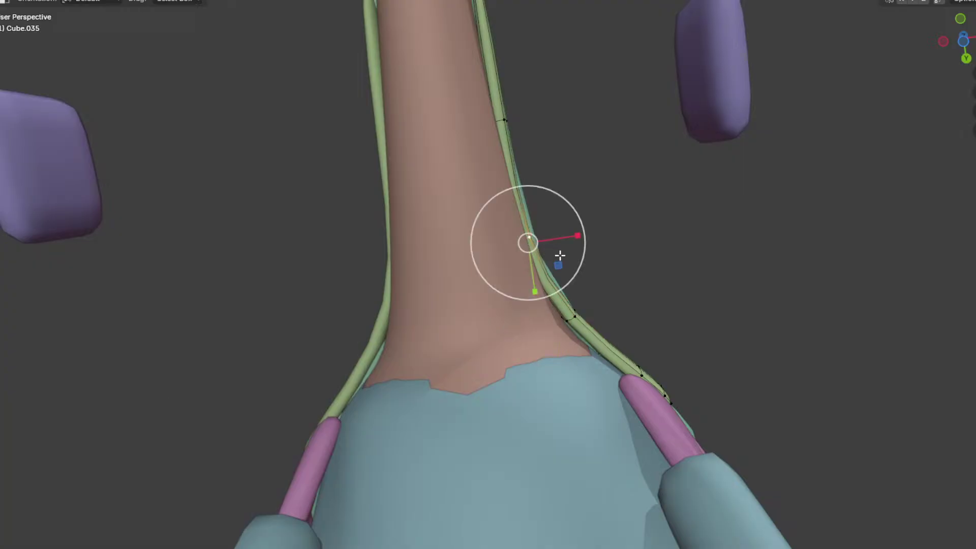
click(576, 256)
middle_drag(575, 244, 577, 273)
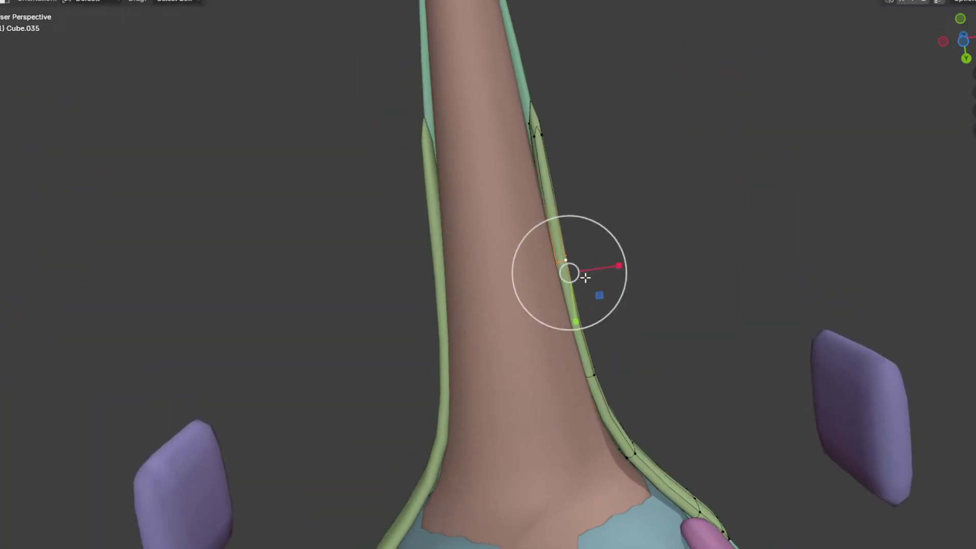
click(590, 250)
Step: Reposition and rotate the strip's front end in side view so it follows the curve of the neck vertebrae
key(KP_3)
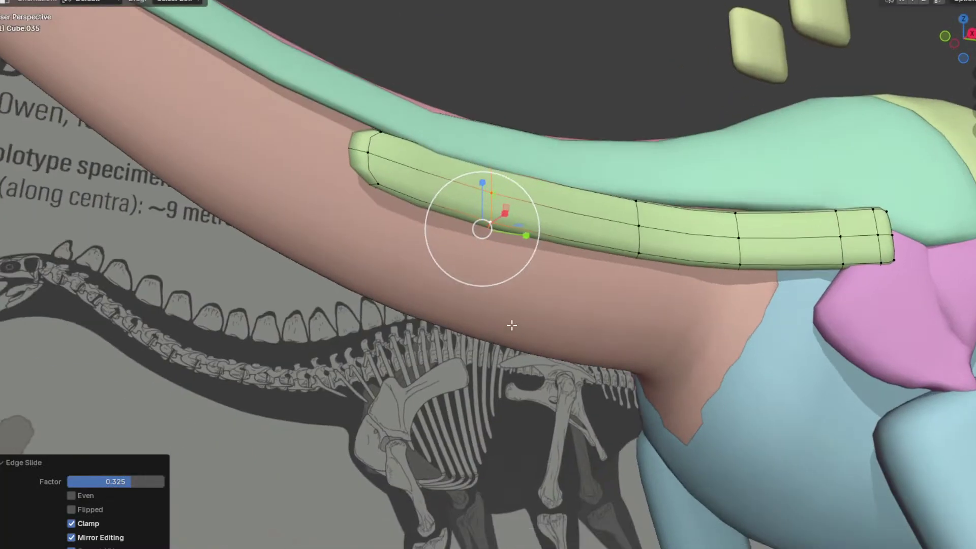
key(shift+z)
shift+middle_drag(369, 271, 551, 315)
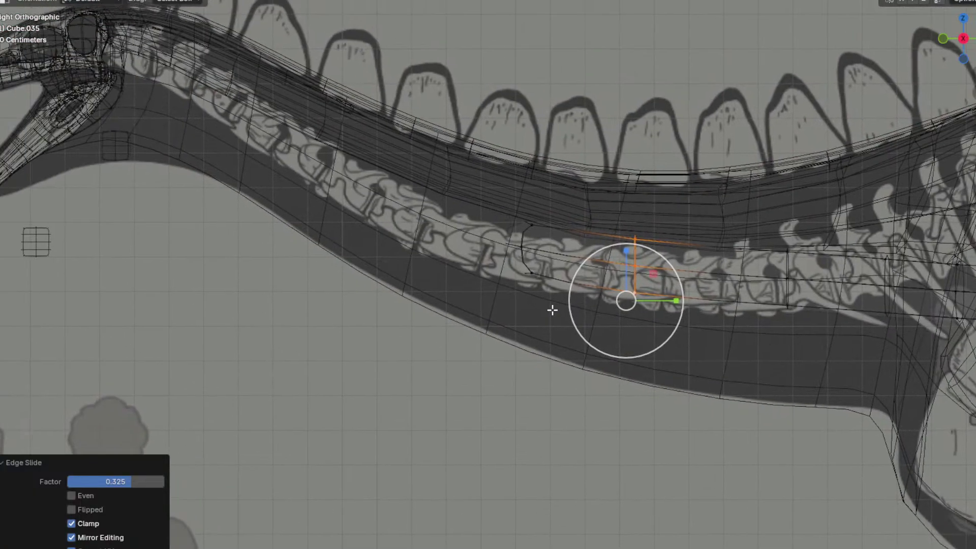
drag(484, 207, 549, 283)
shift+middle_drag(541, 269, 657, 371)
key(g)
click(642, 362)
key(r)
click(696, 428)
key(g)
click(664, 411)
Step: Extrude the strip's front end twice up the neck beneath the green muscle, scaling the first new section along Z
key(e)
click(630, 403)
key(g)
click(511, 347)
key(s)
key(z)
click(481, 272)
key(shift+z)
shift+middle_drag(617, 244, 701, 305)
key(e)
click(526, 317)
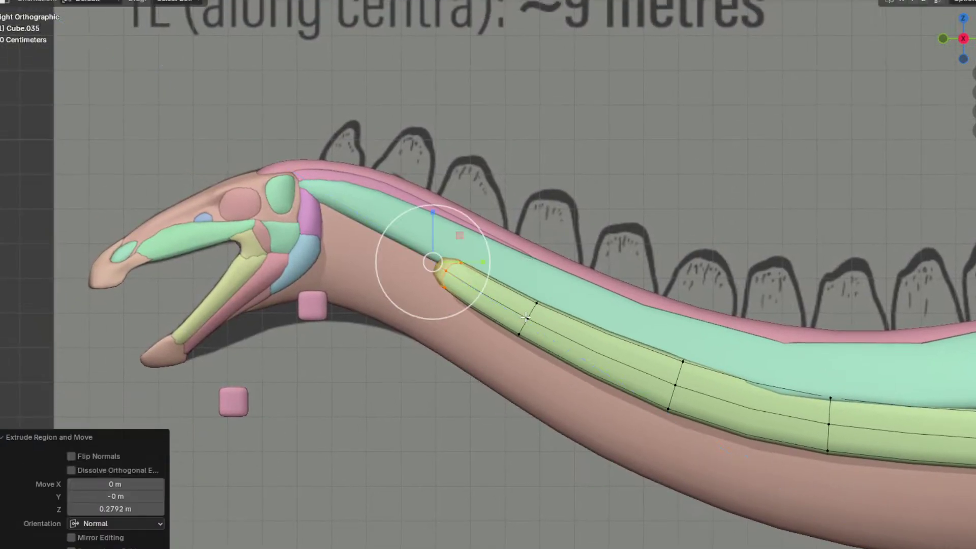
Step: Move the newly extruded front section and the edge loop behind it along X onto the side of the neck
scroll(525, 317, down, 2)
middle_drag(526, 318, 693, 357)
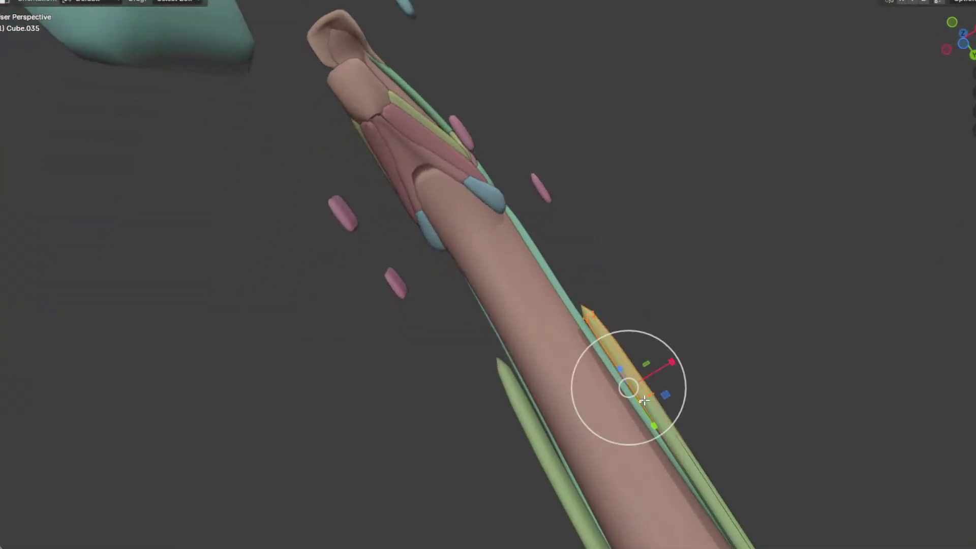
middle_drag(644, 401, 544, 224)
key(g)
key(x)
click(545, 225)
click(571, 375)
key(g)
key(x)
click(580, 322)
Step: Extrude the strip's front end up to the back of the skull, then move and rotate it to meet the purple muscle
key(KP_3)
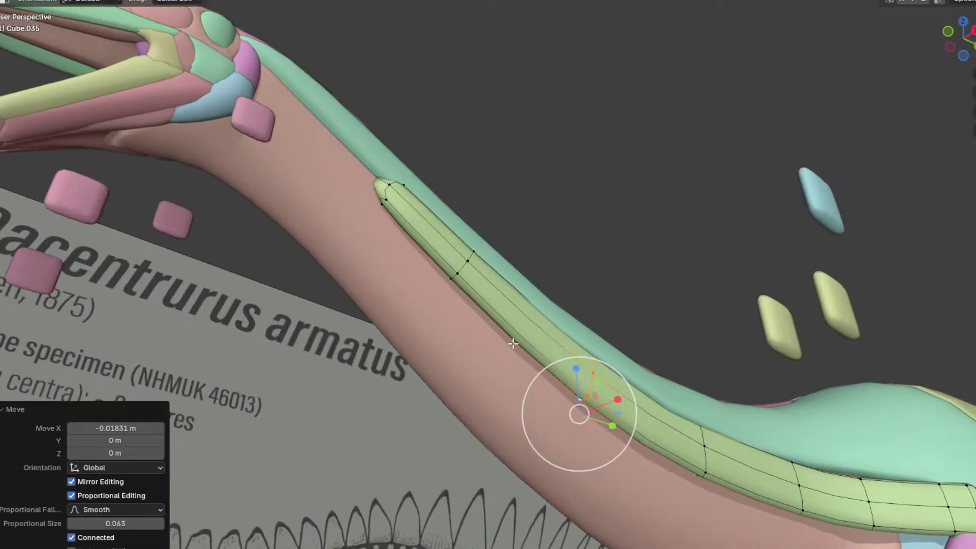
key(shift+z)
shift+middle_drag(428, 253, 547, 266)
drag(420, 226, 486, 303)
key(shift+z)
shift+middle_drag(516, 273, 578, 300)
key(e)
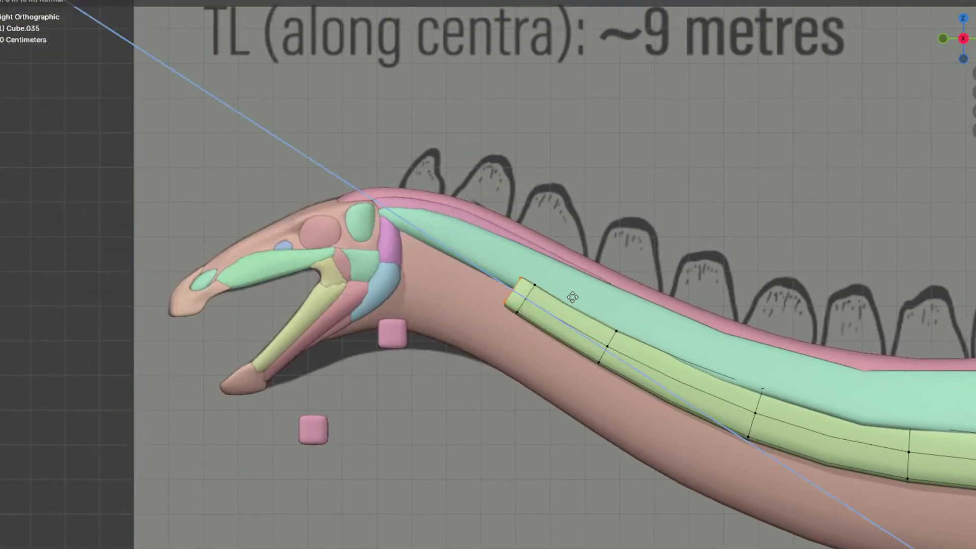
click(463, 252)
key(g)
click(436, 261)
key(r)
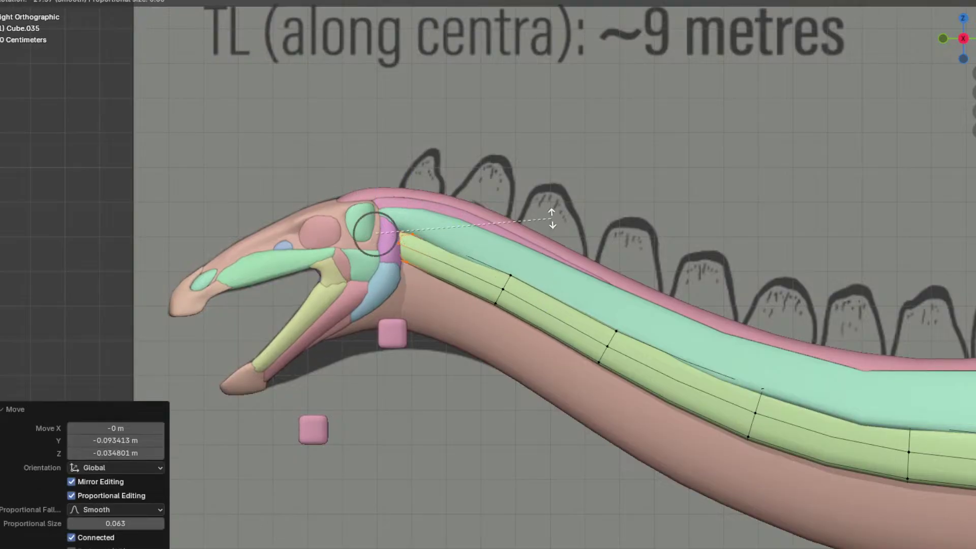
click(552, 213)
Step: Fit the two frontmost inner edge loops against the neck by moving them along X
middle_drag(546, 206, 547, 294)
alt+click(516, 290)
click(555, 301)
key(g)
key(x)
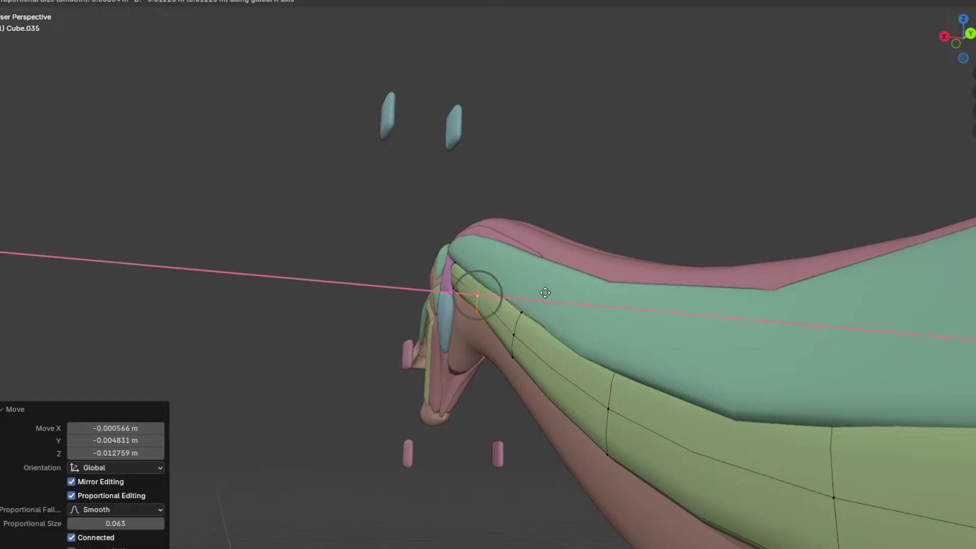
alt+click(513, 329)
key(g)
key(x)
click(538, 325)
Step: Move individual vertices on the strip's upper edge near the shoulder to close the gap under the green muscle
scroll(538, 326, down, 2)
middle_drag(538, 325, 462, 281)
scroll(462, 281, up, 4)
middle_drag(611, 305, 661, 397)
click(604, 286)
key(g)
click(638, 321)
click(475, 366)
middle_drag(475, 366, 448, 277)
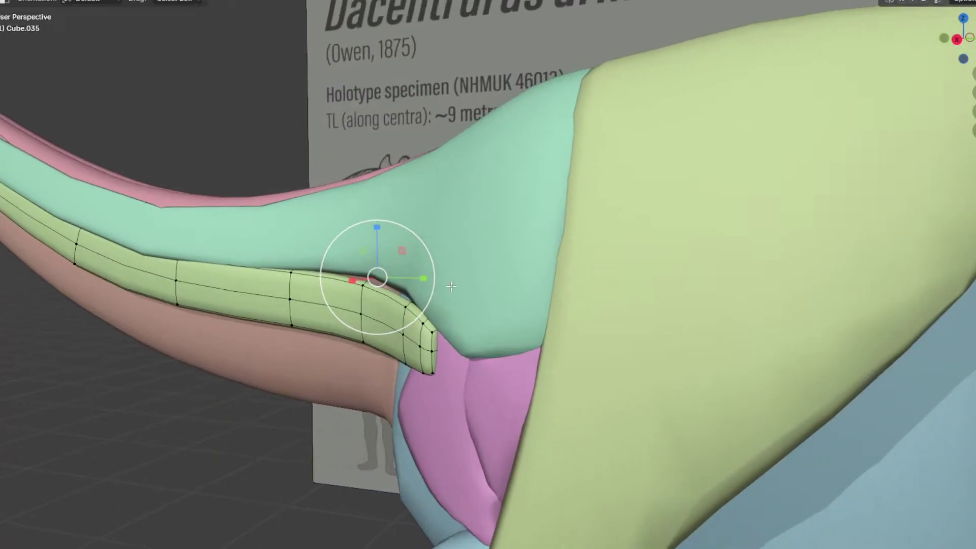
key(g)
click(459, 213)
Step: Reshape the strip's rear end vertices so it tapers to a point between the green muscle and the magenta shoulder muscle
click(410, 296)
ctrl+click(435, 331)
middle_drag(442, 328, 707, 274)
key(g)
click(543, 261)
key(g)
click(785, 291)
middle_drag(786, 292, 497, 193)
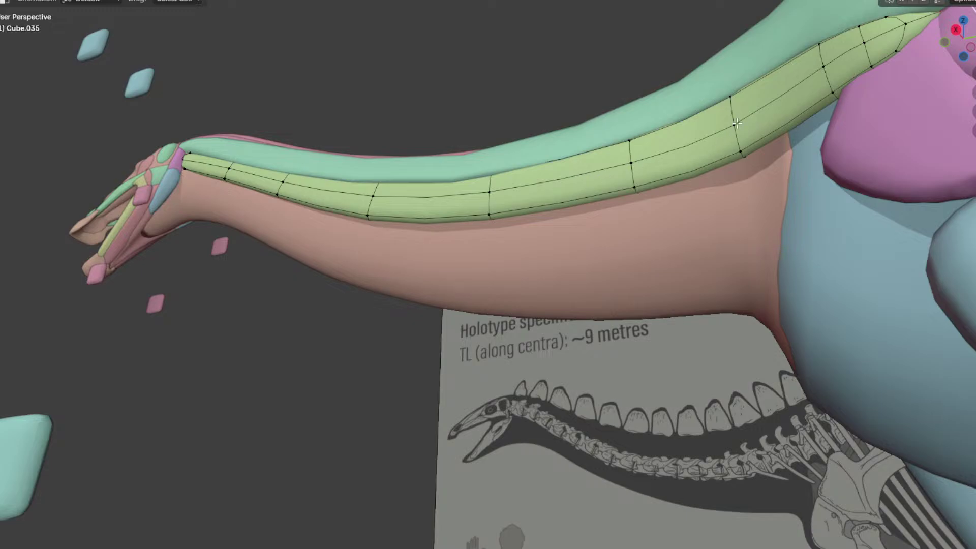
Step: Slide the strip's middle lengthwise row of vertices and nudge a single vertex near it
ctrl+click(229, 170)
middle_drag(464, 229, 608, 363)
key(g)
key(g)
middle_click(610, 364)
click(620, 365)
click(595, 332)
key(g)
click(586, 323)
Step: Select the vertex path along the strip's rear upper edge and slide it against the green muscle
click(627, 320)
middle_drag(626, 321, 545, 365)
ctrl+click(546, 364)
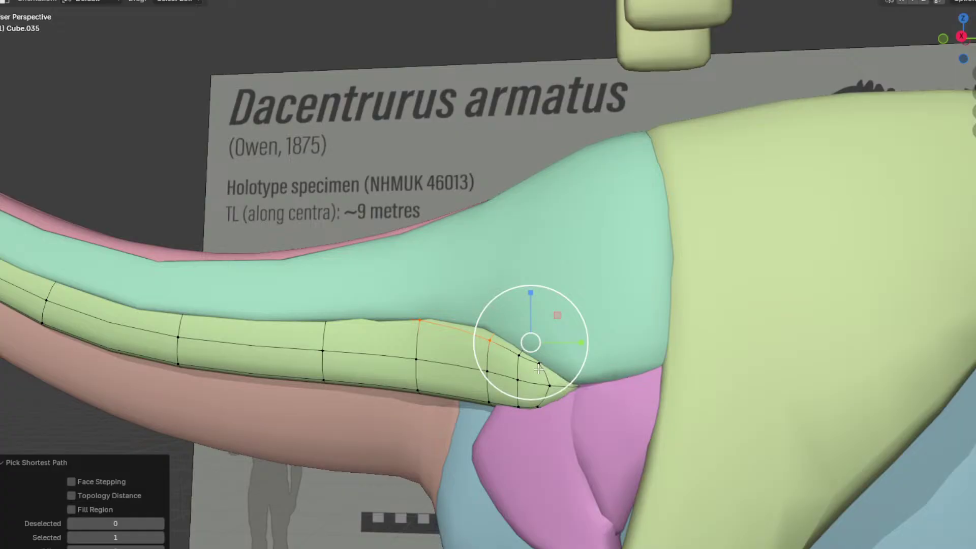
key(ctrl+z)
ctrl+click(533, 368)
key(g)
key(g)
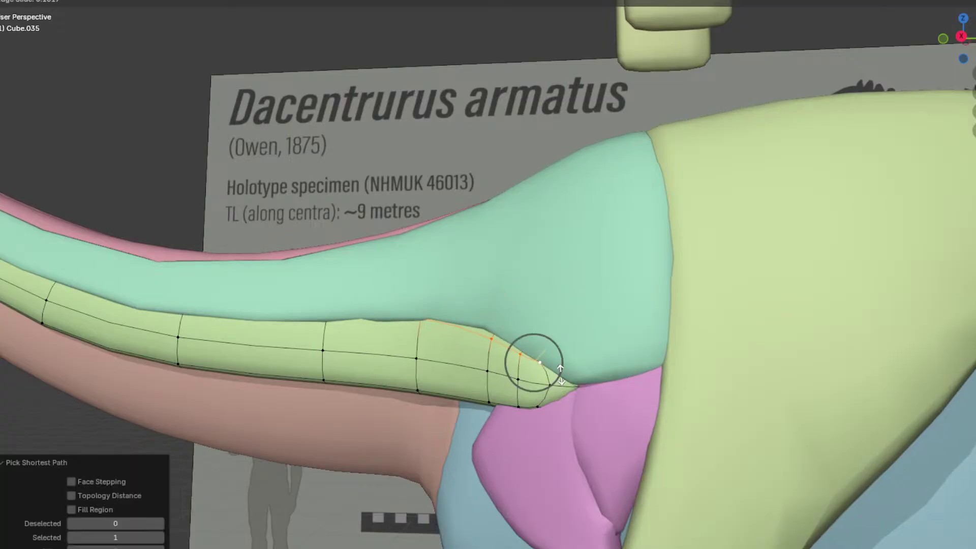
click(568, 366)
Step: Move and rotate the vertices on the strip's rear upper edge to follow the surface of the green muscle
shift+middle_drag(568, 367, 629, 313)
click(486, 309)
ctrl+click(547, 319)
middle_drag(548, 319, 528, 228)
key(g)
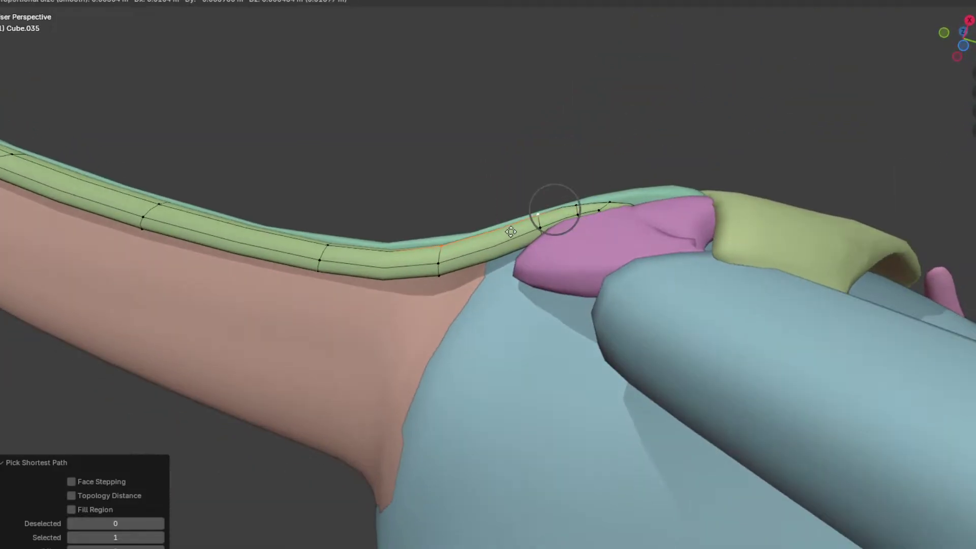
click(510, 222)
key(r)
click(551, 193)
key(g)
click(551, 193)
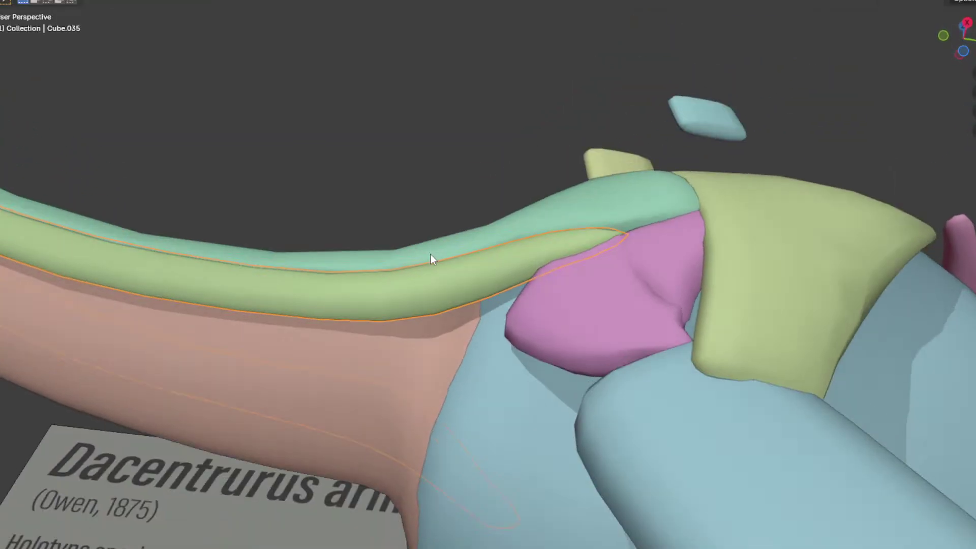
Step: Widen the strip's rear part by moving its lower edge vertices down over the magenta muscle and rotating them about 21.8°
scroll(430, 257, down, 6)
key(Tab)
shift+middle_drag(269, 272, 457, 285)
middle_drag(457, 285, 448, 219)
scroll(532, 271, up, 4)
shift+middle_drag(686, 350, 592, 223)
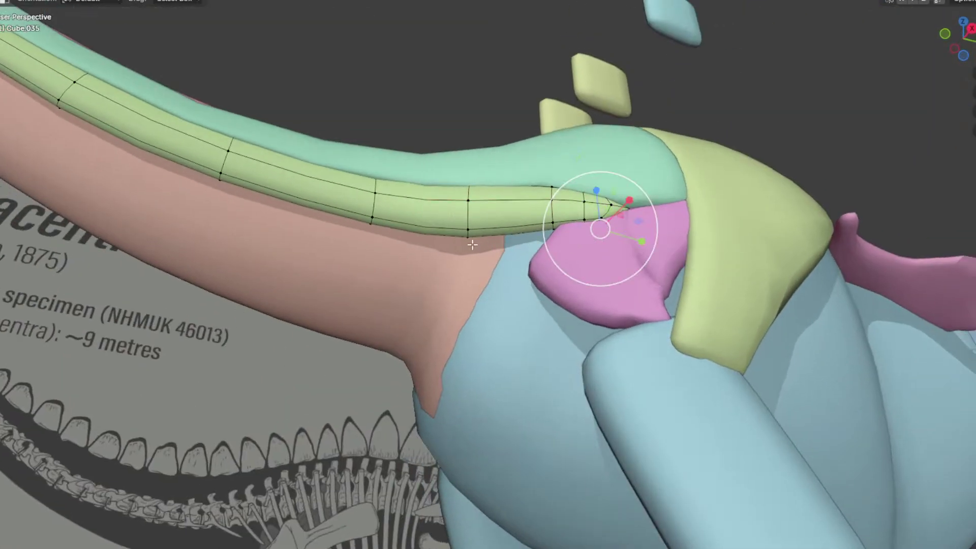
ctrl+click(473, 245)
middle_drag(473, 245, 553, 289)
key(KP_3)
shift+middle_drag(637, 282, 671, 236)
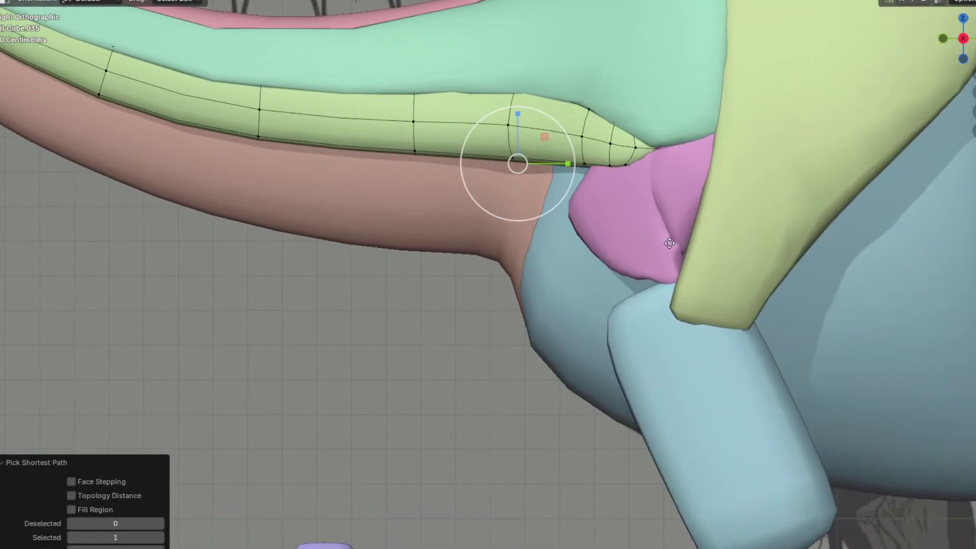
key(g)
click(657, 304)
key(r)
click(716, 416)
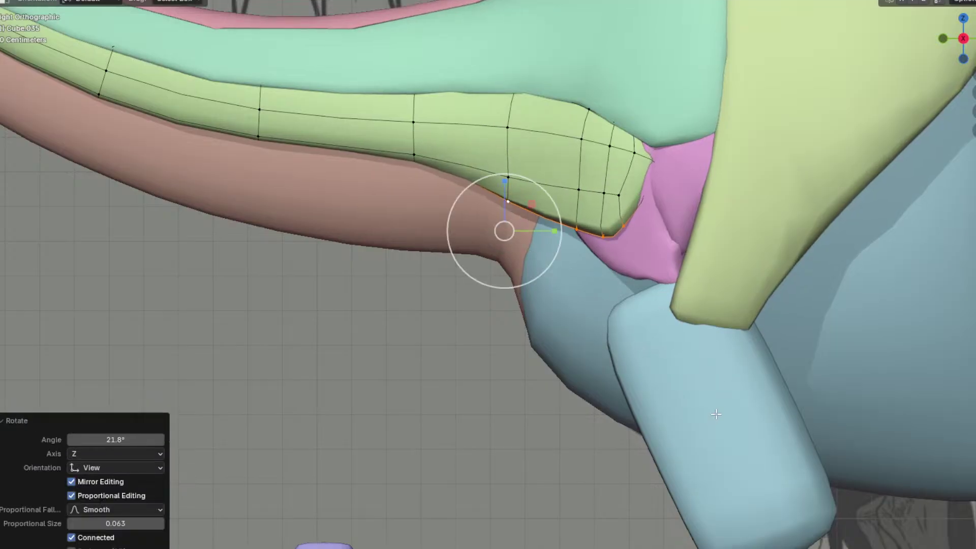
Step: Move the vertex at the strip's rear upper corner outward and check the fit of the widened end
click(640, 133)
middle_drag(641, 224, 703, 235)
key(g)
click(732, 235)
key(Tab)
middle_drag(595, 235, 509, 185)
key(Tab)
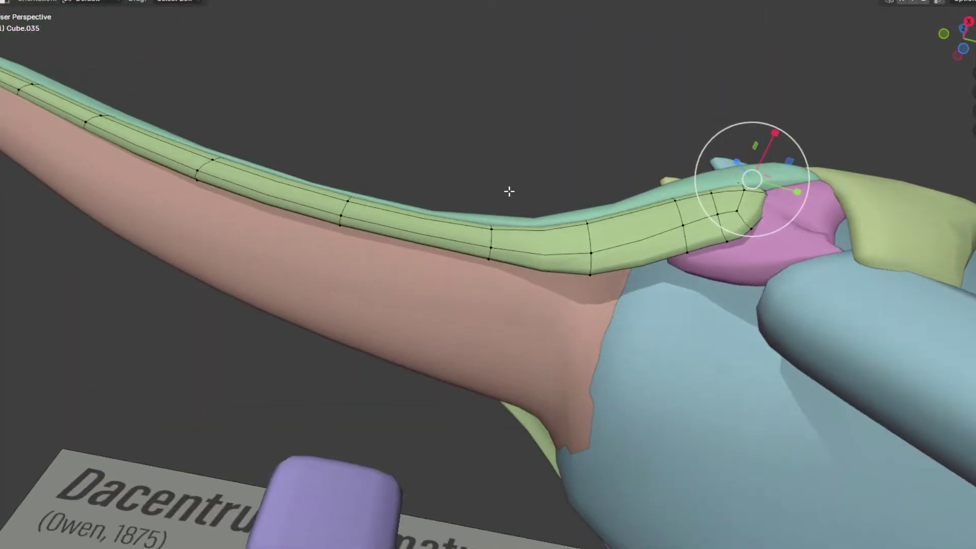
Step: Scale and lower the bottom edge just ahead of the widened rear part so the strip broadens gradually
middle_drag(517, 261, 513, 326)
key(KP_3)
key(s)
click(506, 256)
key(g)
click(536, 334)
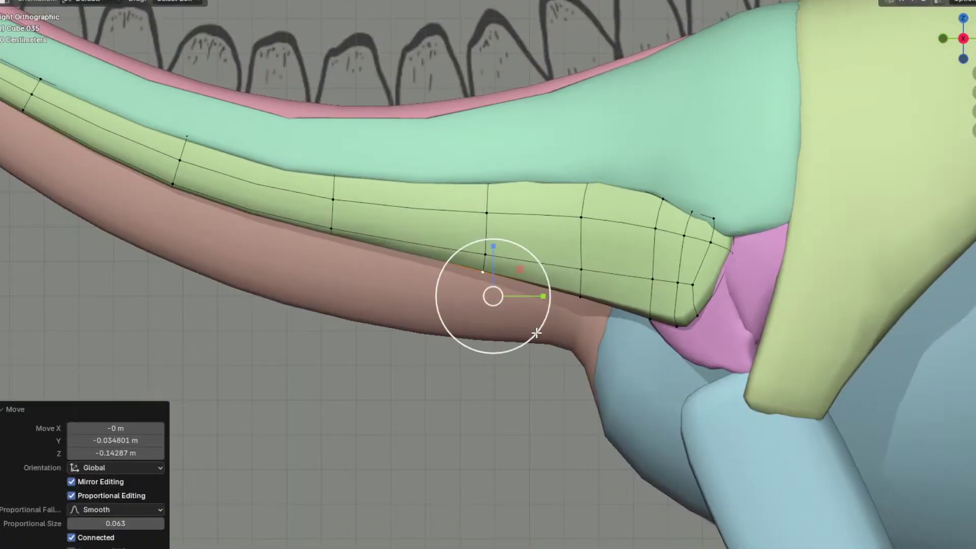
key(Tab)
scroll(670, 348, down, 1)
scroll(671, 348, down, 3)
shift+middle_drag(204, 231, 379, 249)
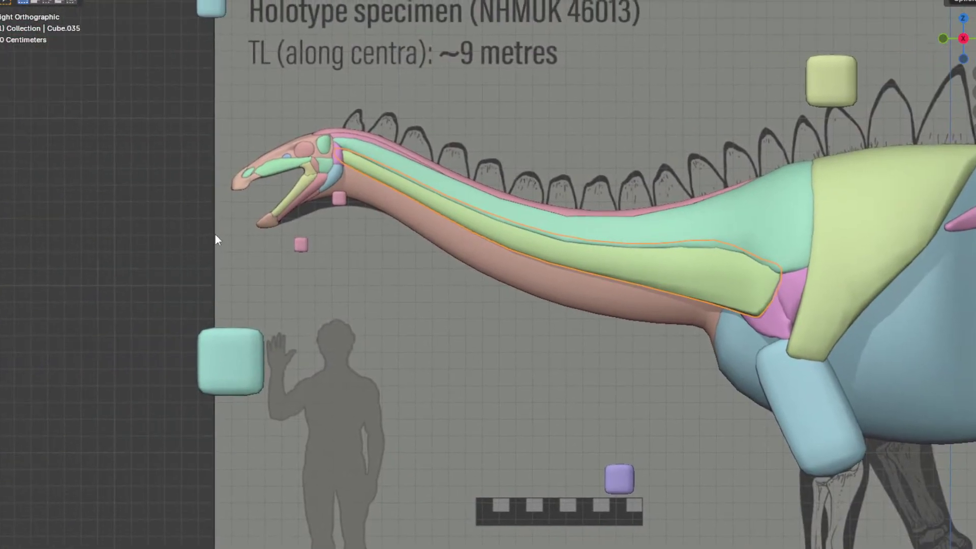
Step: Move the upper vertex at the green strip's front end up toward the top of the magenta muscle behind the skull
key(Tab)
scroll(490, 294, up, 3)
shift+middle_drag(370, 207, 471, 356)
shift+middle_drag(475, 249, 499, 382)
scroll(582, 339, up, 1)
middle_drag(583, 340, 615, 328)
key(g)
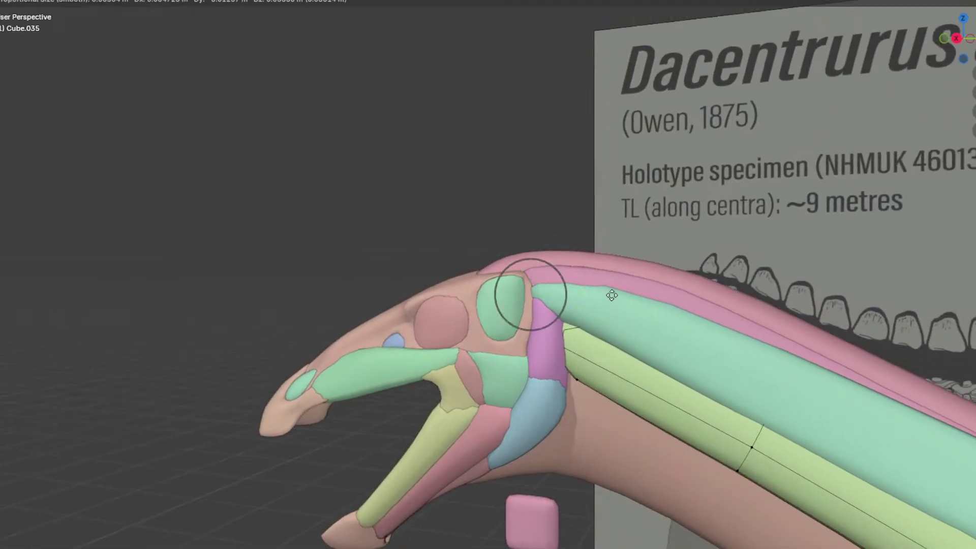
click(595, 278)
middle_drag(596, 278, 592, 285)
Step: Move the lower vertices of the strip's front end down and forward against the blue muscle at the jaw's rear
click(595, 362)
middle_drag(602, 366, 511, 310)
key(g)
click(440, 412)
middle_drag(519, 375, 508, 388)
key(g)
click(448, 399)
Step: Add one centred loop cut across the strip just behind its front end
middle_drag(450, 398, 518, 366)
key(ctrl+r)
click(518, 366)
right_click(518, 366)
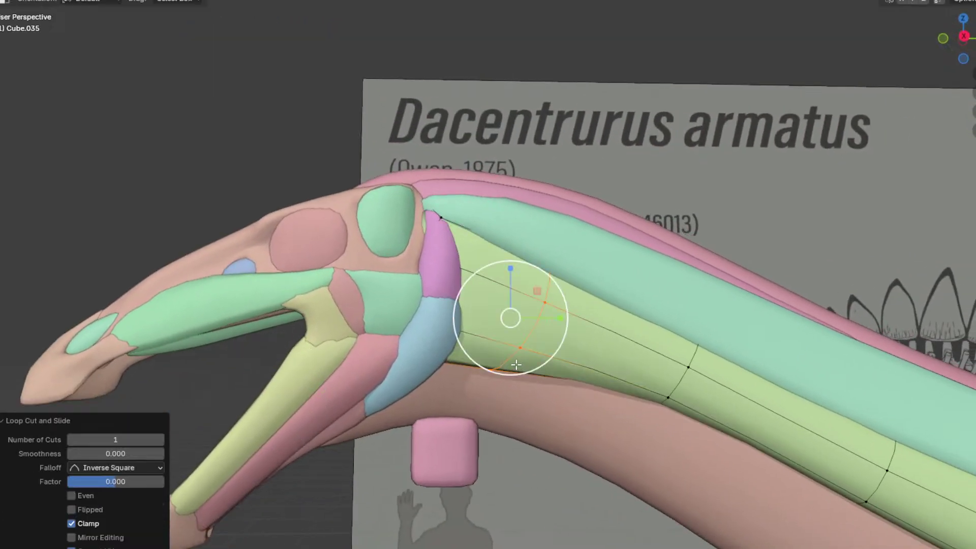
scroll(517, 365, down, 2)
key(Tab)
scroll(561, 291, up, 1)
key(Tab)
Step: Move the edge vertices around the second loop behind the skull so the strip follows the neck's curve
middle_drag(560, 289, 640, 335)
click(511, 294)
click(590, 310)
key(g)
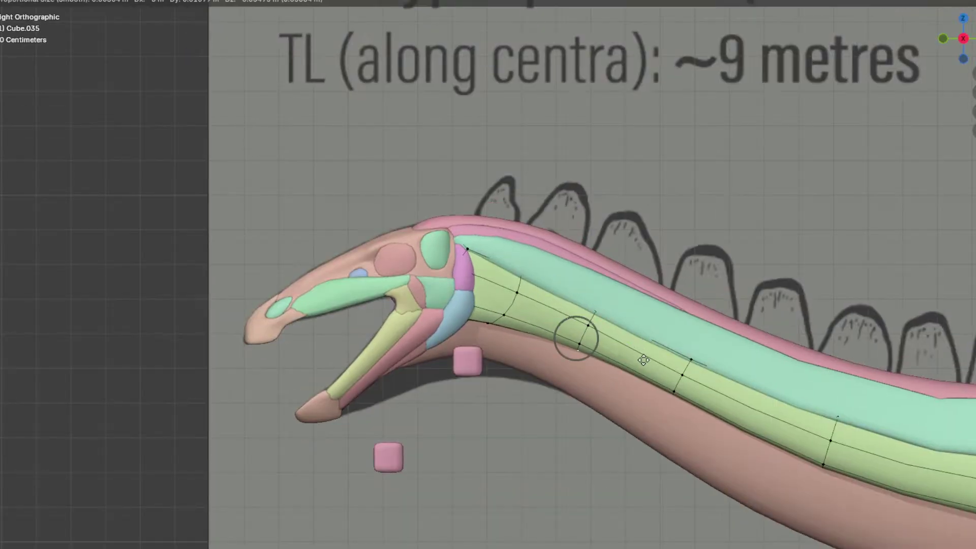
click(644, 360)
key(Tab)
scroll(626, 368, down, 5)
key(Tab)
scroll(458, 305, up, 5)
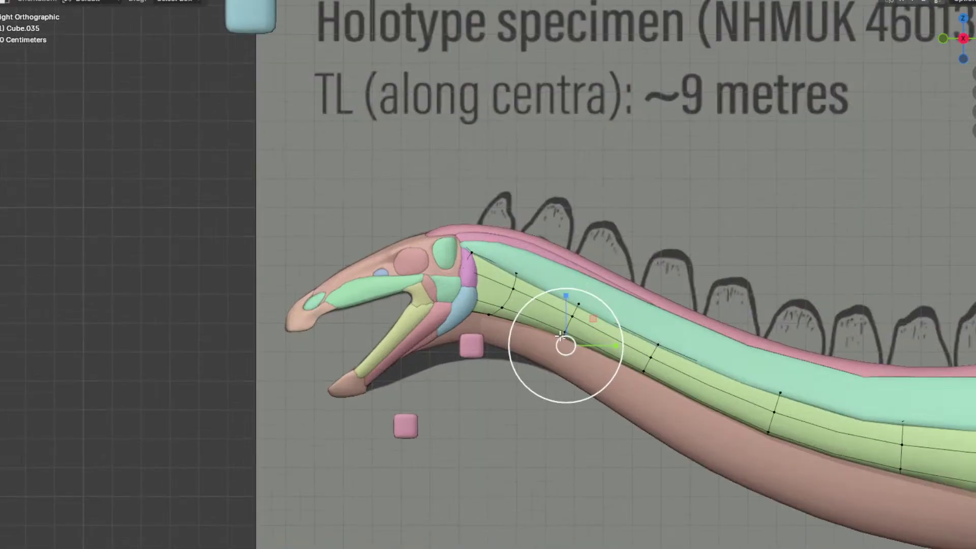
Step: Adjust the lower-edge vertices near the skull to smooth the taper of the strip, and leave mesh editing
click(515, 321)
key(g)
click(544, 298)
click(450, 323)
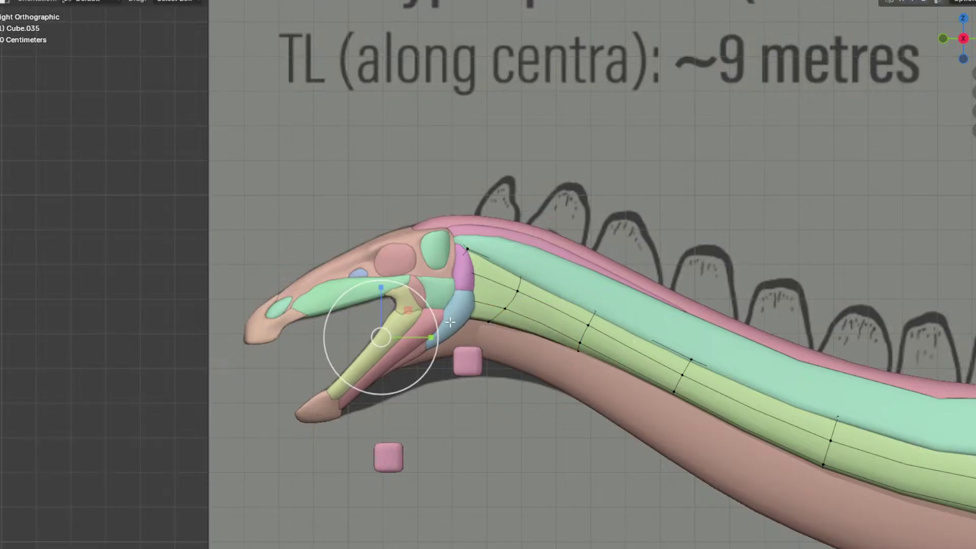
key(g)
click(439, 383)
key(Tab)
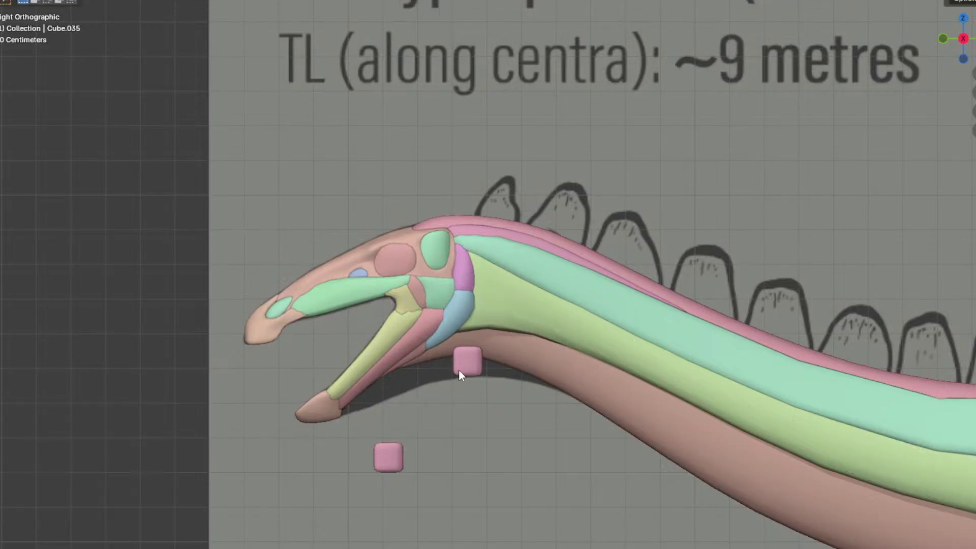
Step: Examine the strip's overall shape along the whole neck in side view
scroll(459, 373, down, 6)
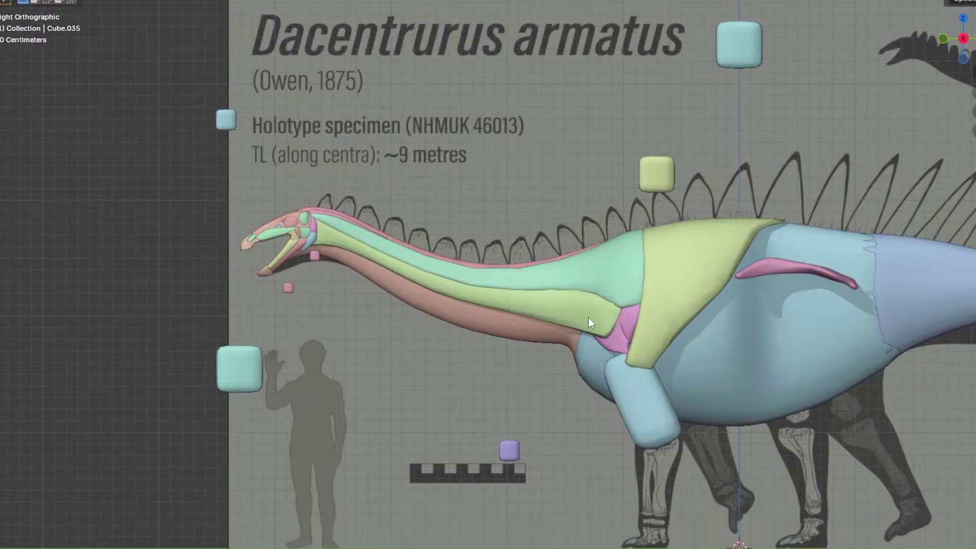
key(Tab)
scroll(594, 320, up, 4)
scroll(528, 313, down, 3)
shift+middle_drag(529, 312, 488, 261)
key(Tab)
key(KP_3)
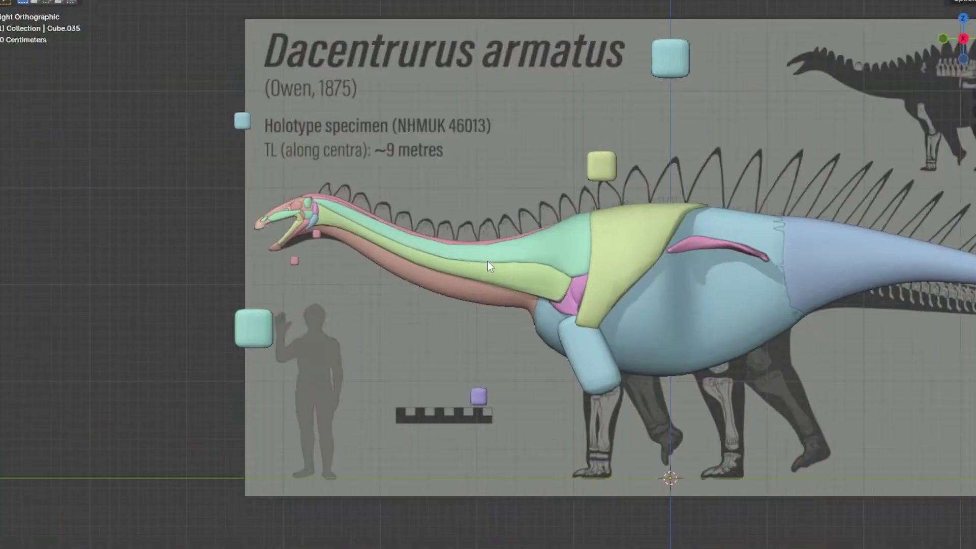
click(18, 0)
Step: Edit the purple block's mesh and move it about 0.66 m in Y and 0.96 m in Z to the neck base
scroll(274, 201, up, 4)
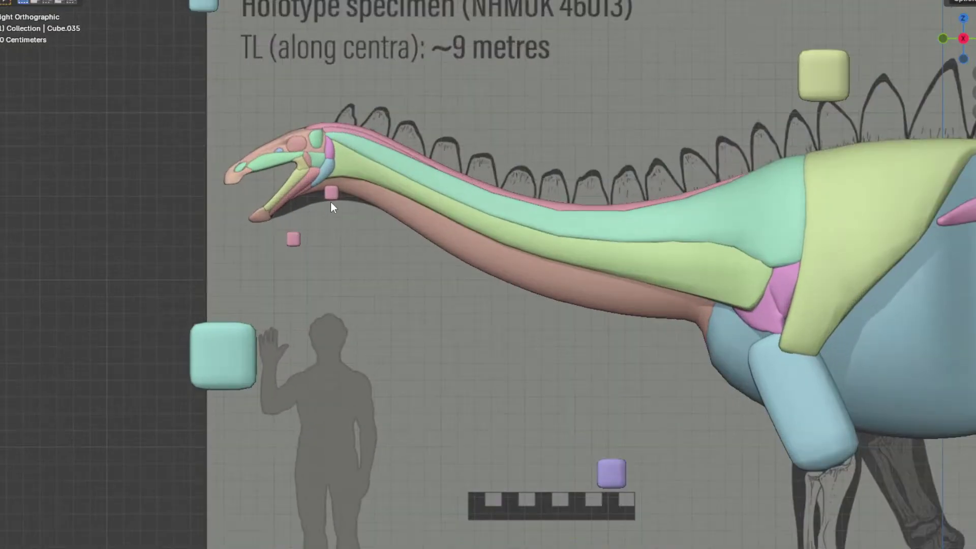
click(333, 194)
key(Tab)
scroll(631, 475, up, 2)
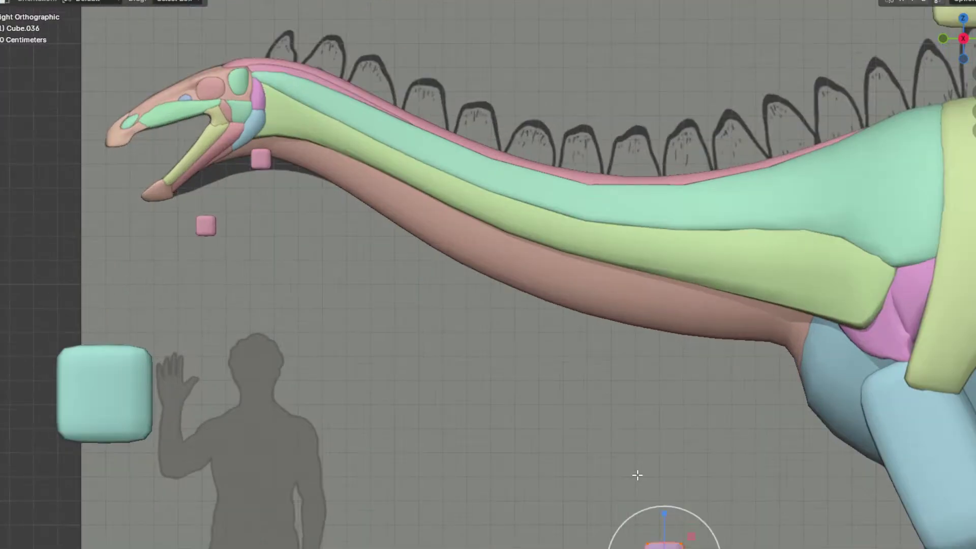
shift+middle_drag(655, 519, 416, 362)
key(g)
click(584, 136)
shift+middle_drag(629, 164, 560, 213)
Step: Rotate the purple block 90° in side view and shift it about 0.048 m outward along X
key(r)
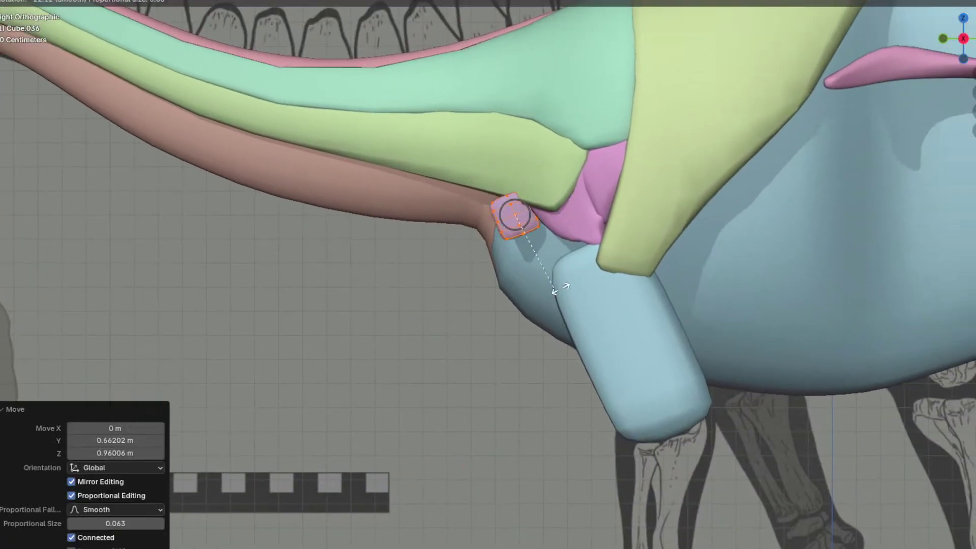
click(542, 302)
click(120, 440)
text(90)
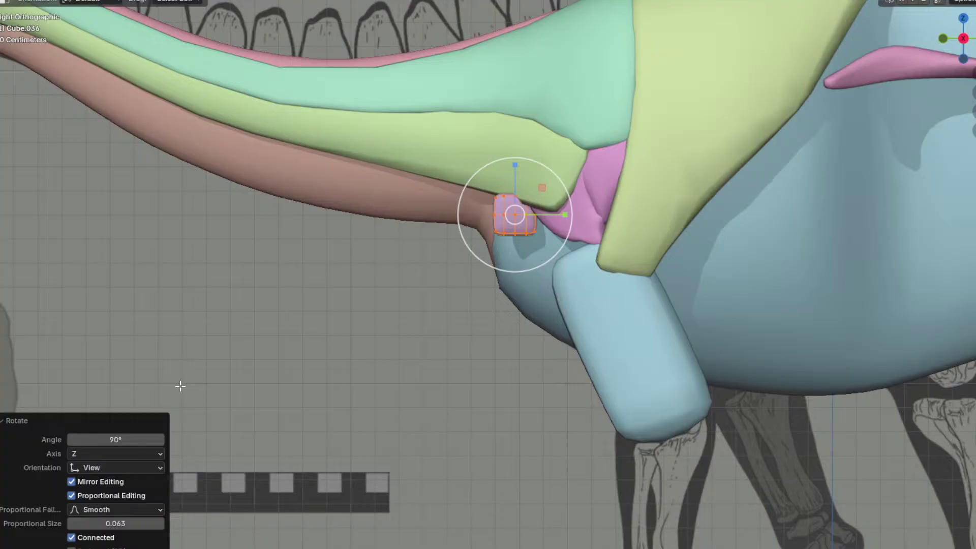
middle_drag(492, 316, 564, 216)
key(g)
key(x)
click(606, 296)
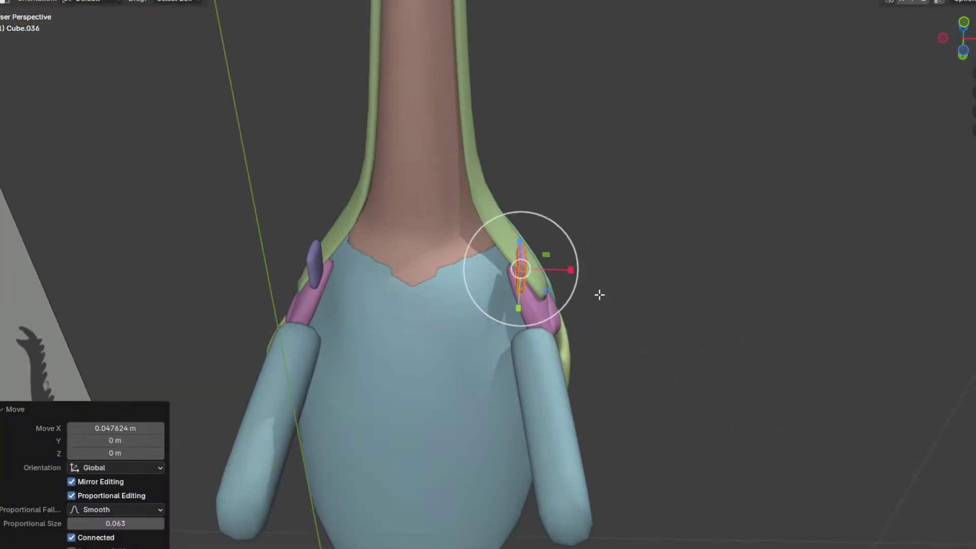
Step: Select the purple block's front half in see-through view, stretch it forward along the lower neck and rotate it 12°
key(KP_3)
key(alt+z)
scroll(519, 228, down, 2)
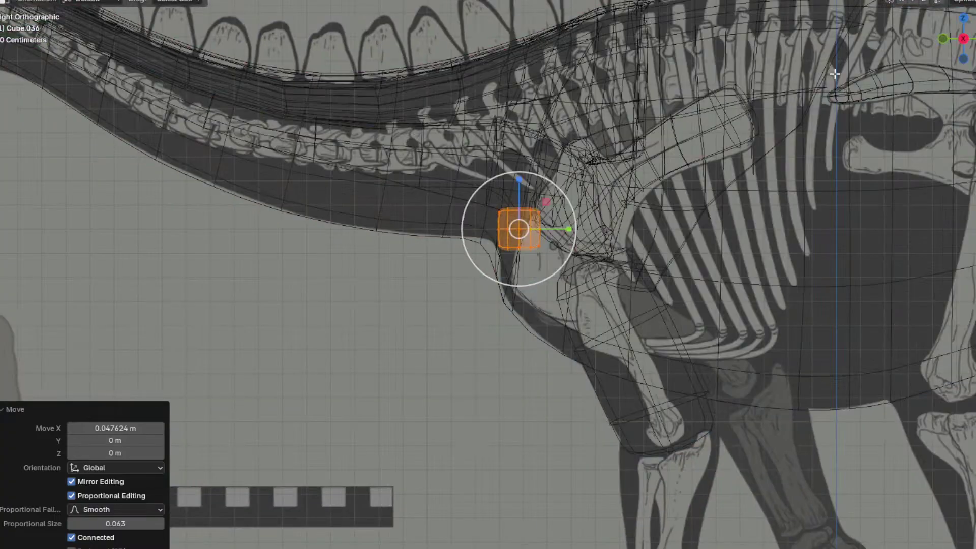
scroll(451, 239, up, 2)
drag(398, 137, 513, 283)
shift+middle_drag(497, 258, 717, 286)
key(g)
click(382, 198)
click(631, 299)
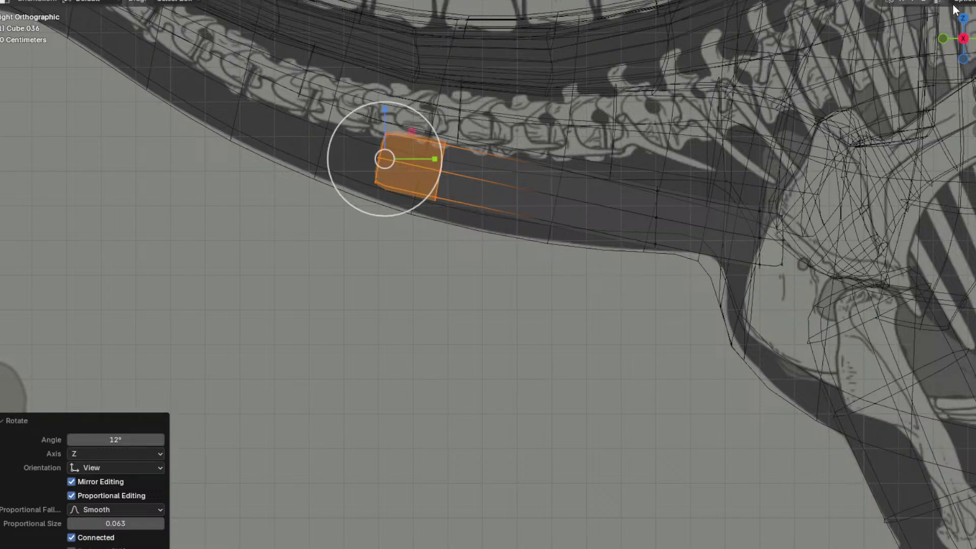
key(alt+z)
shift+middle_drag(574, 170, 778, 262)
shift+middle_drag(644, 245, 729, 289)
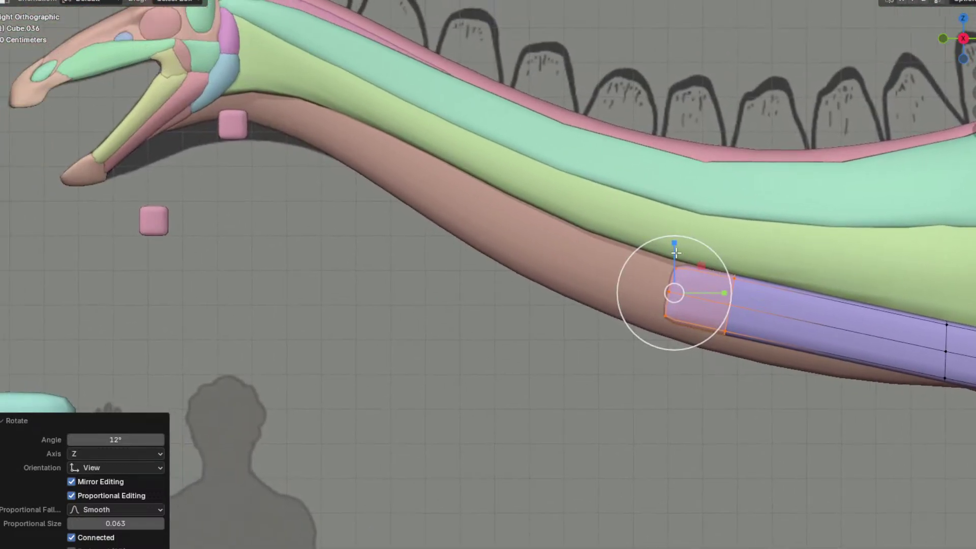
Step: Scale the front end of the purple strip to 0.711 in Z and shrink it along Y
key(s)
key(z)
click(676, 265)
key(s)
key(y)
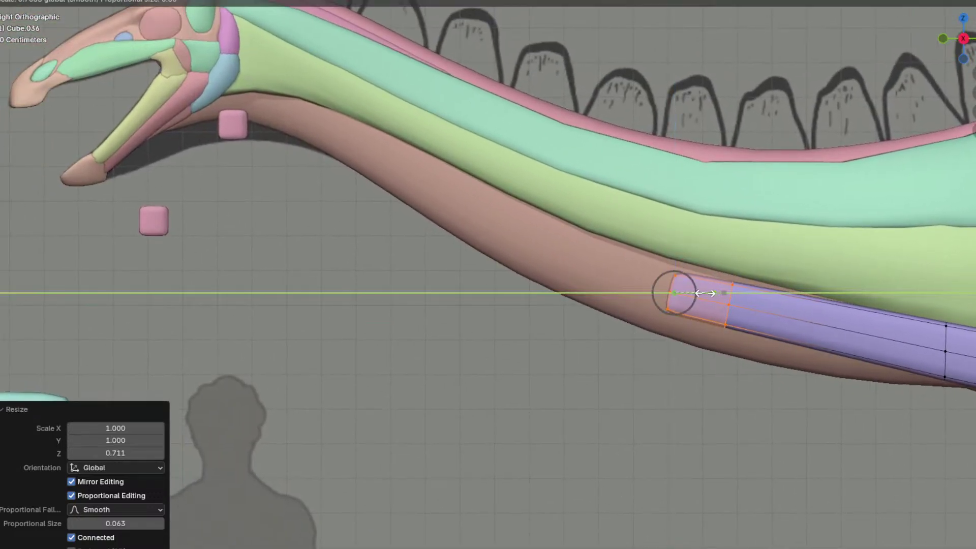
click(713, 293)
Step: Try to extrude the purple strip's front end farther along the neck and rotate it 9.8°
key(e)
click(684, 285)
key(g)
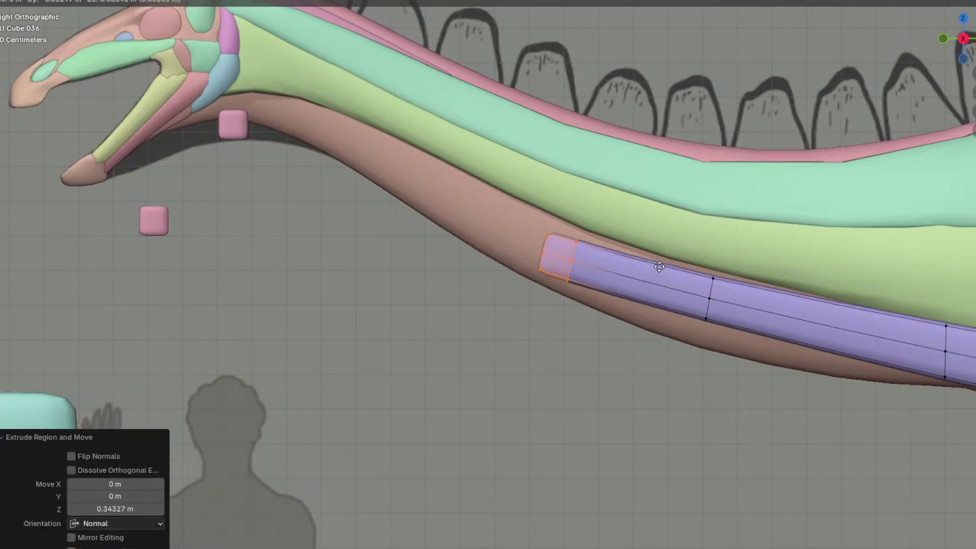
click(643, 245)
key(r)
click(693, 312)
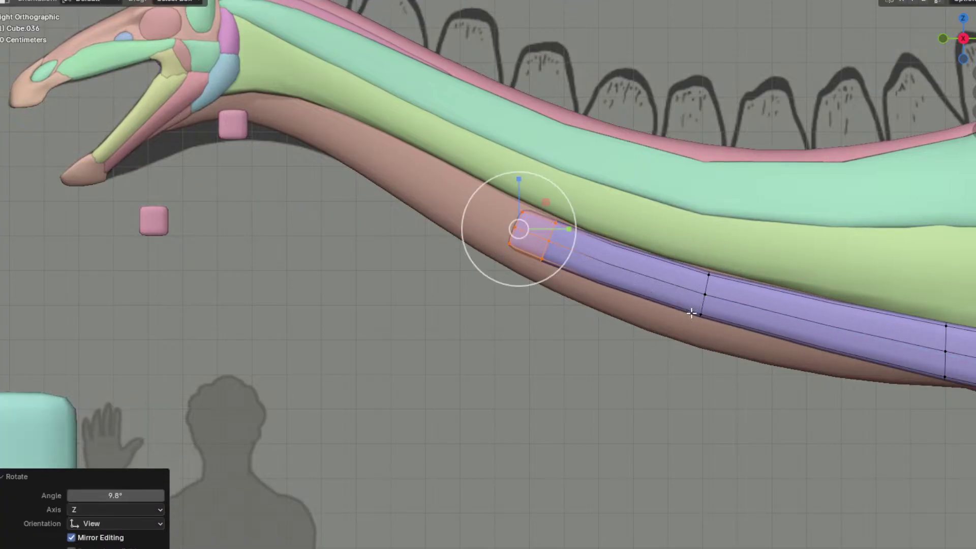
key(ctrl+z)
key(ctrl+z)
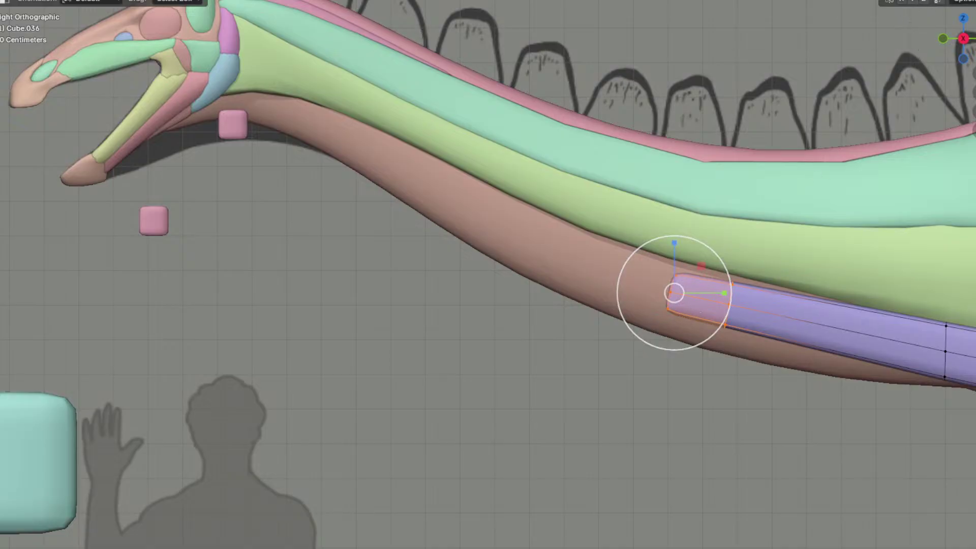
Step: Select only the strip's front tip in wireframe, move it forward and extrude another segment up along the neck
key(shift+z)
drag(637, 185, 691, 364)
shift+middle_drag(710, 345, 730, 359)
key(g)
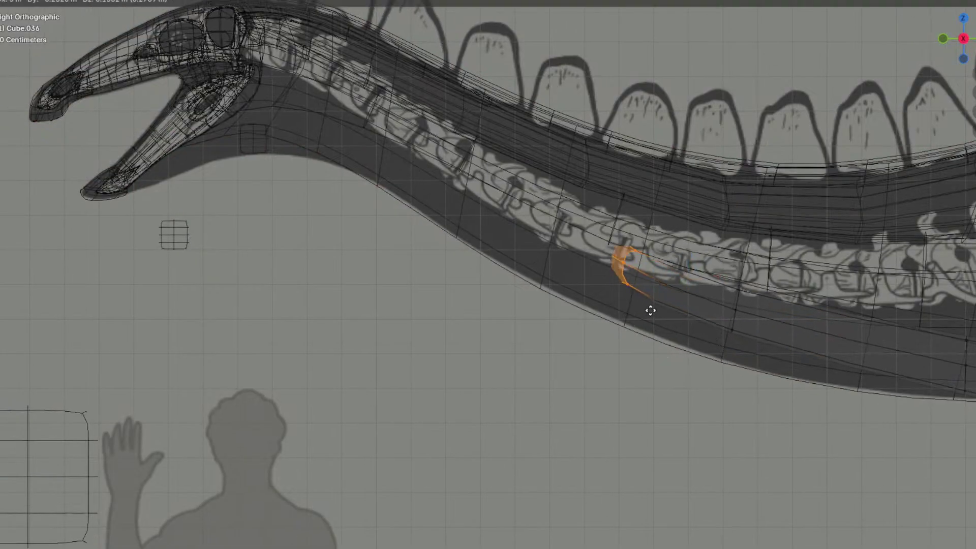
click(632, 304)
key(e)
click(610, 286)
key(g)
click(516, 237)
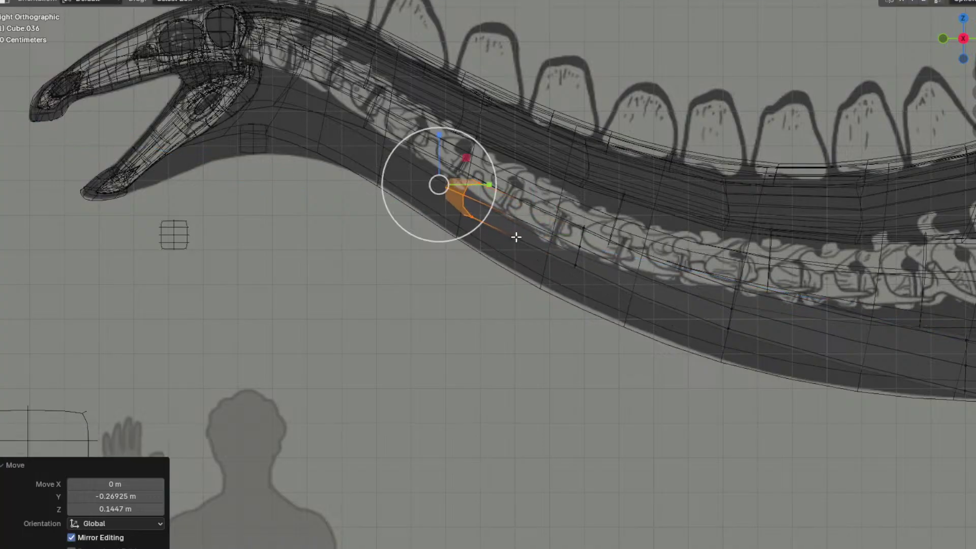
Step: Return to solid shading and scale the purple strip's front tip to 0.639 along Y, followed by a uniform resize
click(927, 1)
shift+middle_drag(628, 203, 775, 267)
drag(585, 202, 586, 222)
click(631, 249)
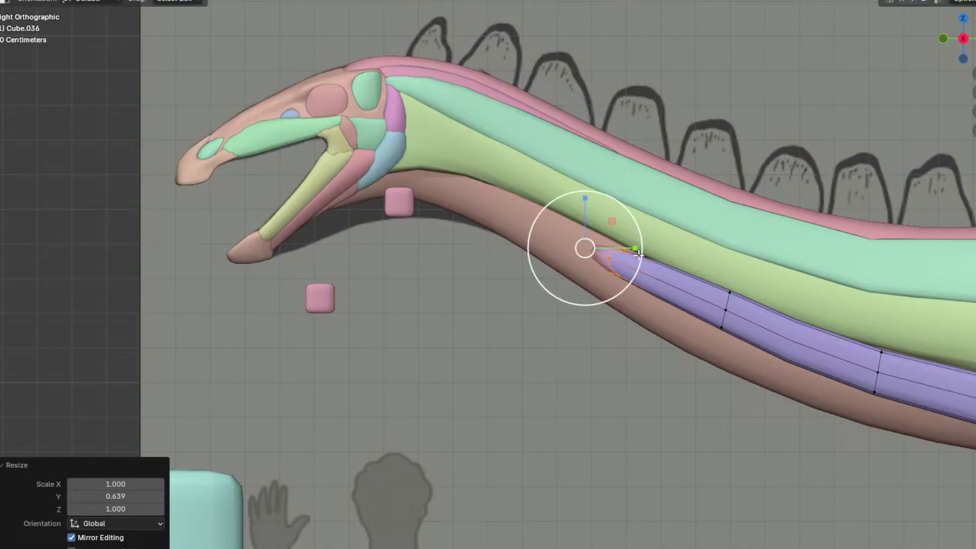
key(s)
click(675, 260)
Step: Extrude the tip about 0.24 m and move the new segment up the neck along the green strip's lower edge
key(e)
click(601, 224)
key(g)
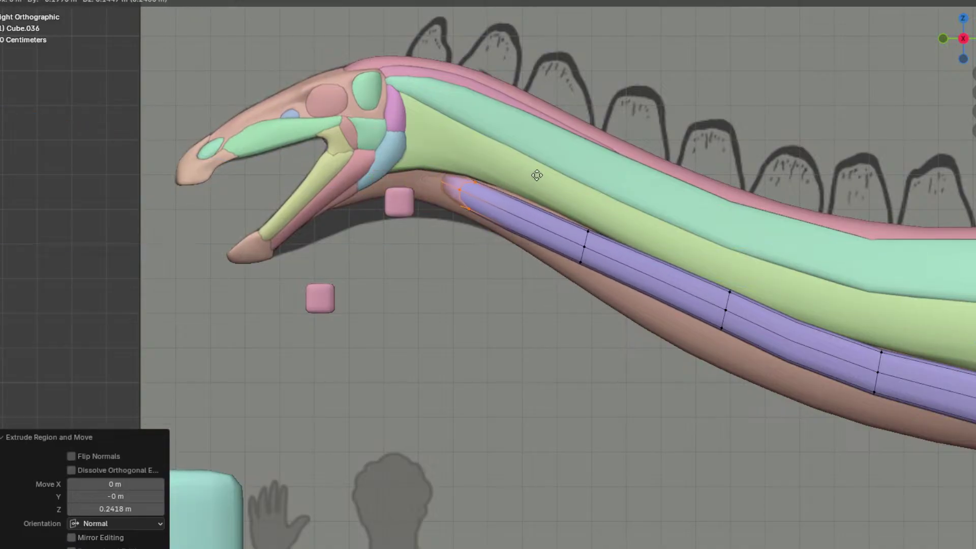
click(562, 178)
shift+middle_drag(595, 227, 671, 290)
scroll(676, 295, up, 2)
key(g)
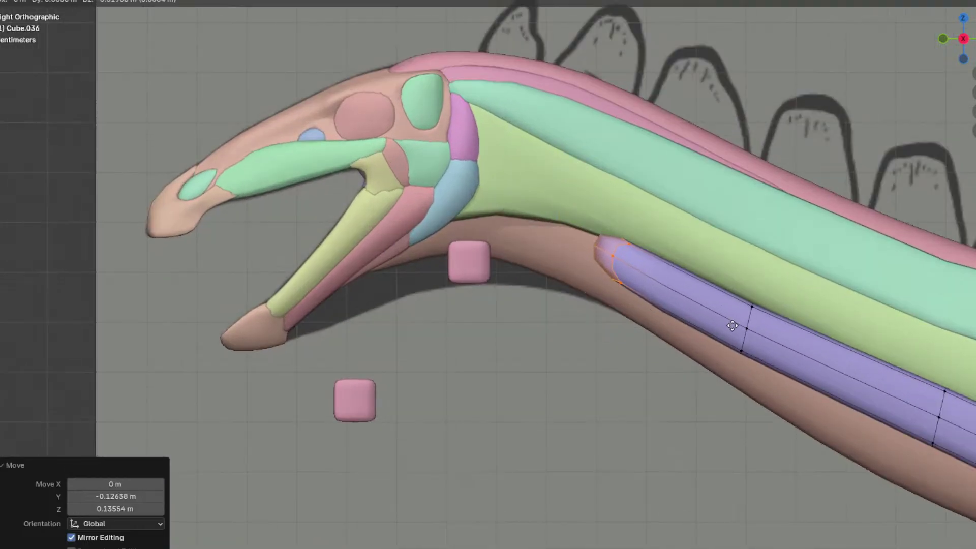
click(640, 298)
key(g)
click(567, 300)
Step: Extrude one more segment from the tip, place it behind the lower jaw and rotate it to follow the neck
key(e)
click(524, 303)
key(g)
click(464, 349)
key(r)
click(543, 239)
shift+middle_drag(532, 252, 582, 224)
key(g)
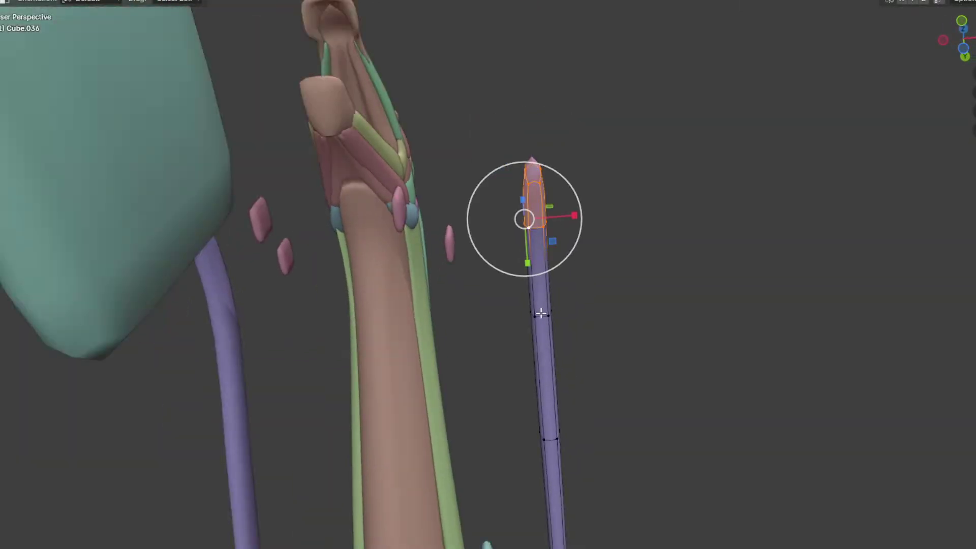
Step: Add the next loops to the selection and move the strip's front part about -0.318 m along X toward the neck
shift+middle_drag(570, 444, 564, 329)
scroll(543, 322, down, 4)
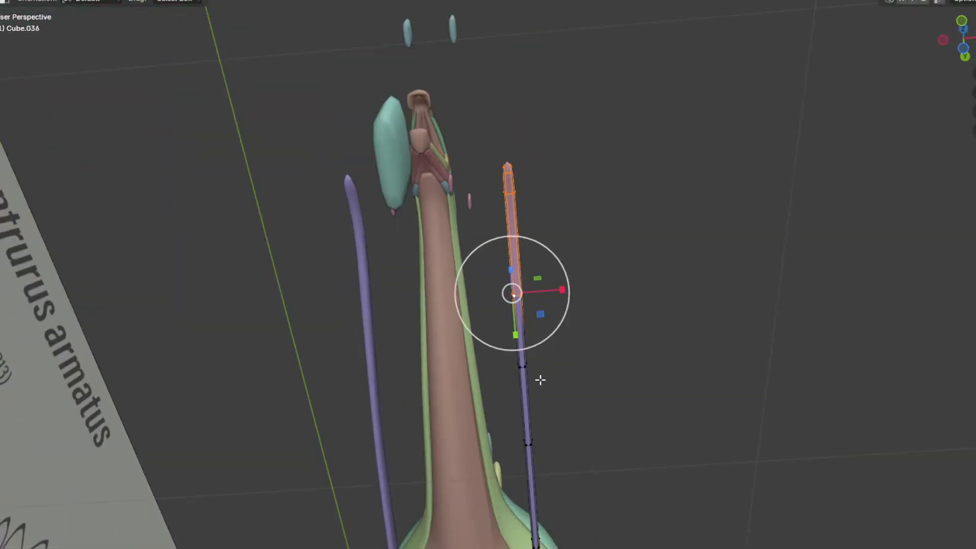
alt+shift+click(523, 368)
shift+middle_drag(566, 449, 564, 323)
alt+shift+click(533, 334)
key(g)
key(x)
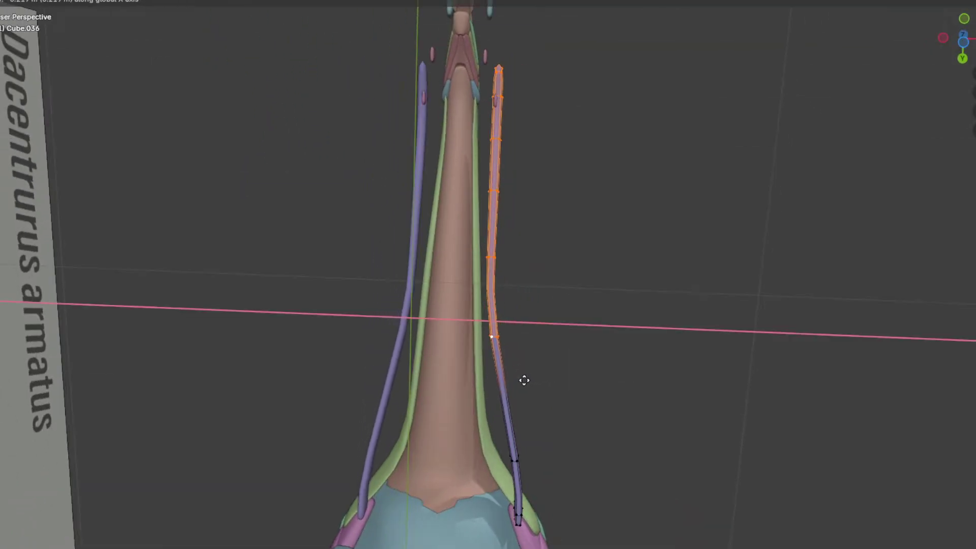
click(510, 382)
Step: In bottom view, select the loop ahead of the shoulder end and move it against the inner side of the green strip
middle_drag(514, 342, 492, 359)
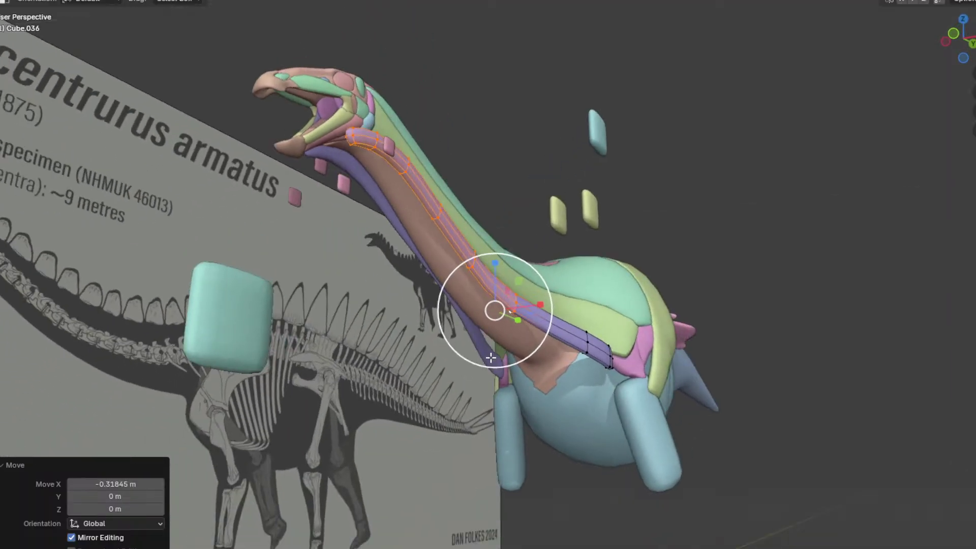
key(KP_7)
key(ctrl+KP_7)
alt+click(521, 444)
shift+middle_drag(574, 444, 579, 315)
scroll(589, 314, up, 2)
key(g)
click(554, 312)
Step: Rotate the loop nearest the shoulder about -39.9° and slide it along the strip with a factor of -0.773
alt+click(549, 406)
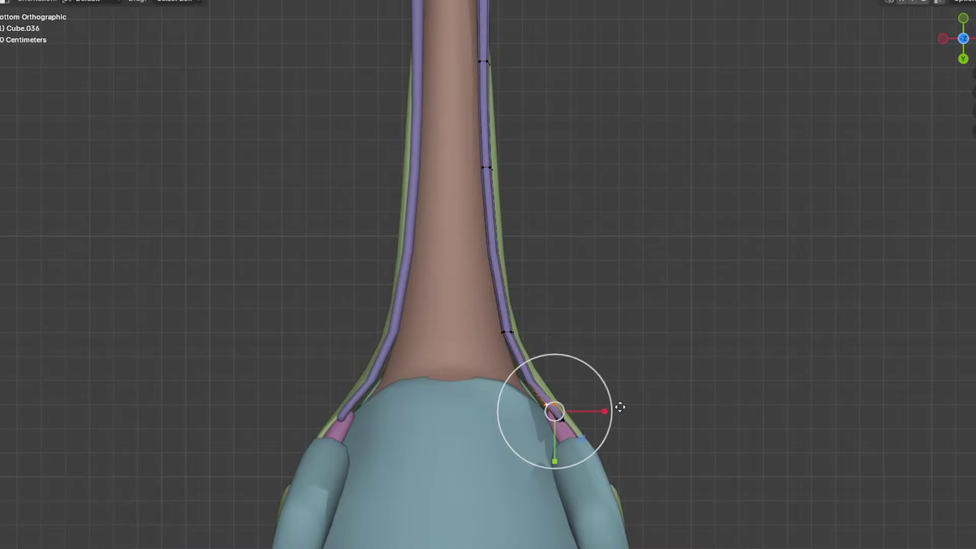
key(g)
key(g)
click(609, 374)
key(r)
click(599, 328)
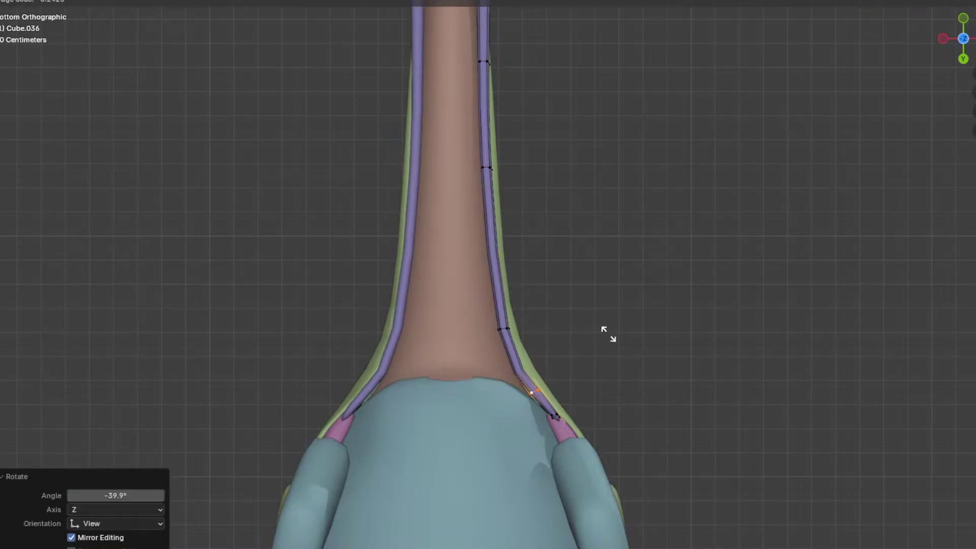
click(619, 351)
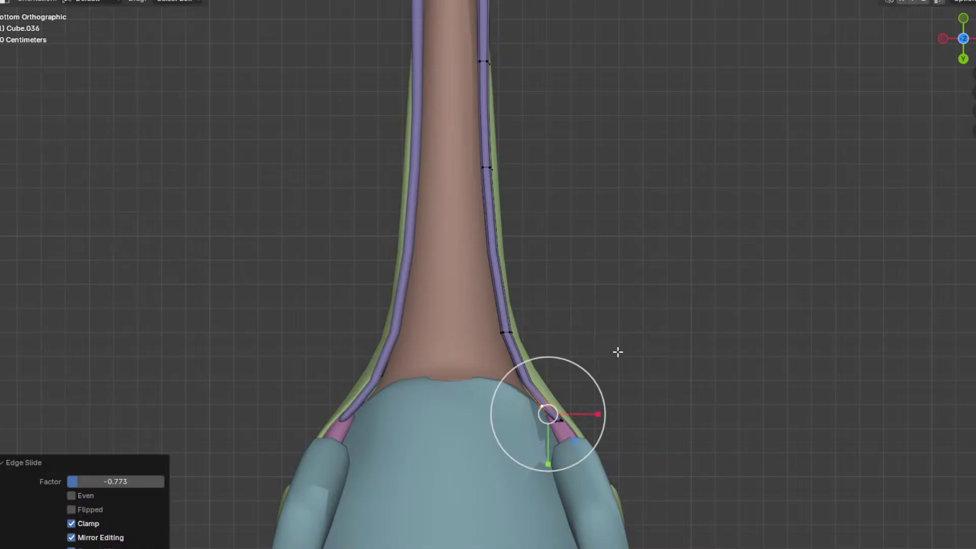
Step: Select the purple strip's upper edge and move it up against the green strip
middle_drag(617, 352, 508, 405)
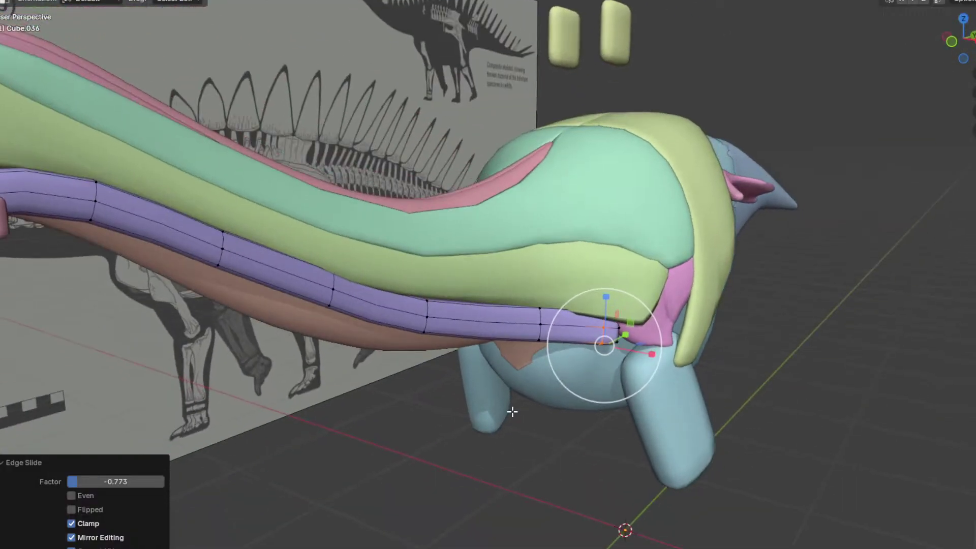
scroll(508, 405, up, 5)
alt+click(496, 326)
middle_drag(499, 325, 441, 293)
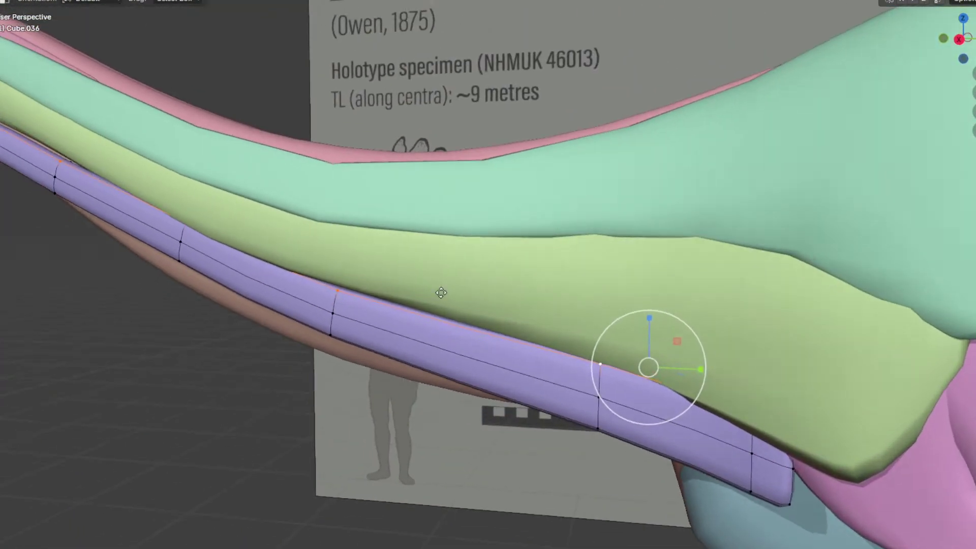
click(443, 288)
Step: Move the purple strip's jaw end about -0.063 m along X toward the neck's midline with a larger proportional falloff
scroll(270, 240, down, 1)
shift+middle_drag(270, 240, 458, 285)
middle_drag(356, 285, 606, 129)
scroll(503, 298, up, 2)
click(447, 293)
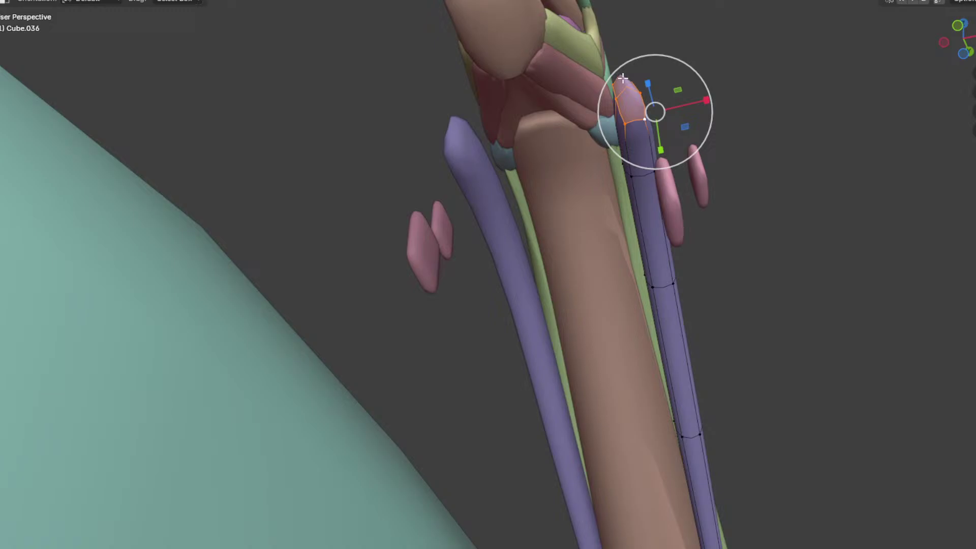
middle_drag(612, 52, 647, 183)
key(g)
key(x)
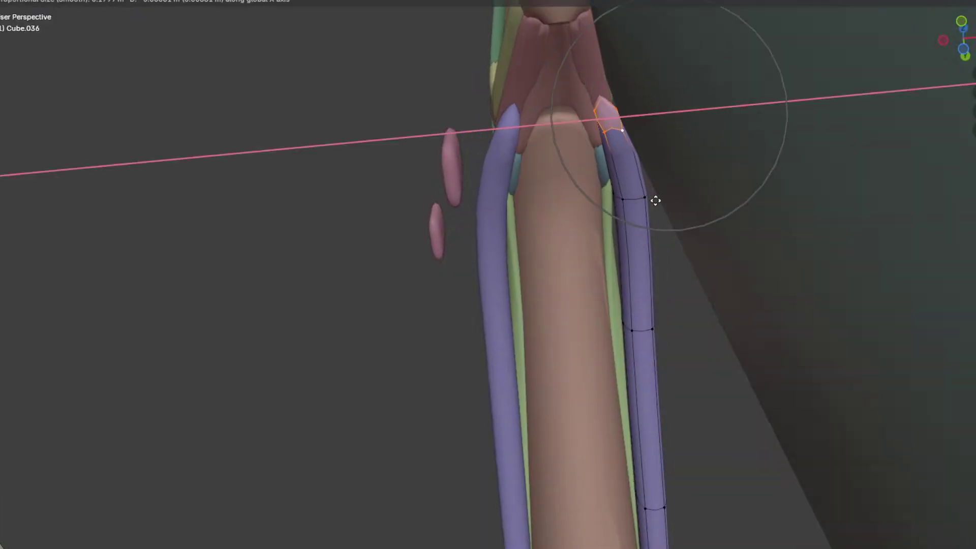
scroll(657, 201, down, 18)
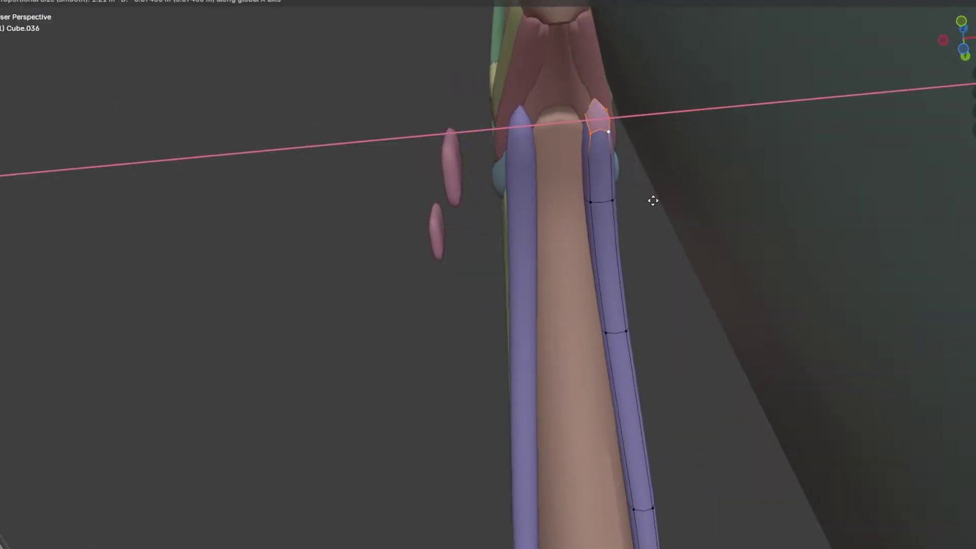
click(660, 203)
middle_drag(660, 203, 432, 269)
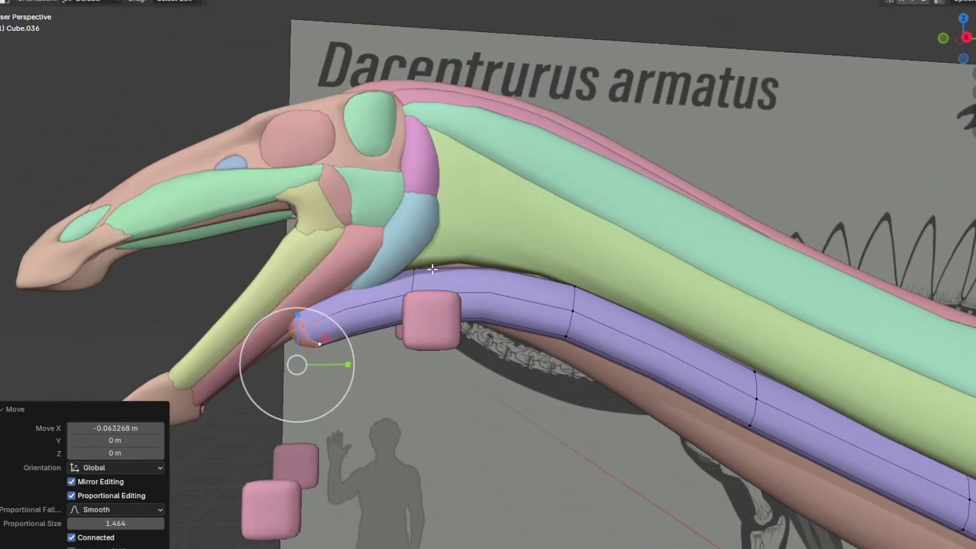
Step: In right side view, reposition the purple strip's front tip against the lower jaw muscle
key(KP_3)
drag(318, 313, 319, 324)
key(ctrl+z)
scroll(410, 342, up, 4)
key(g)
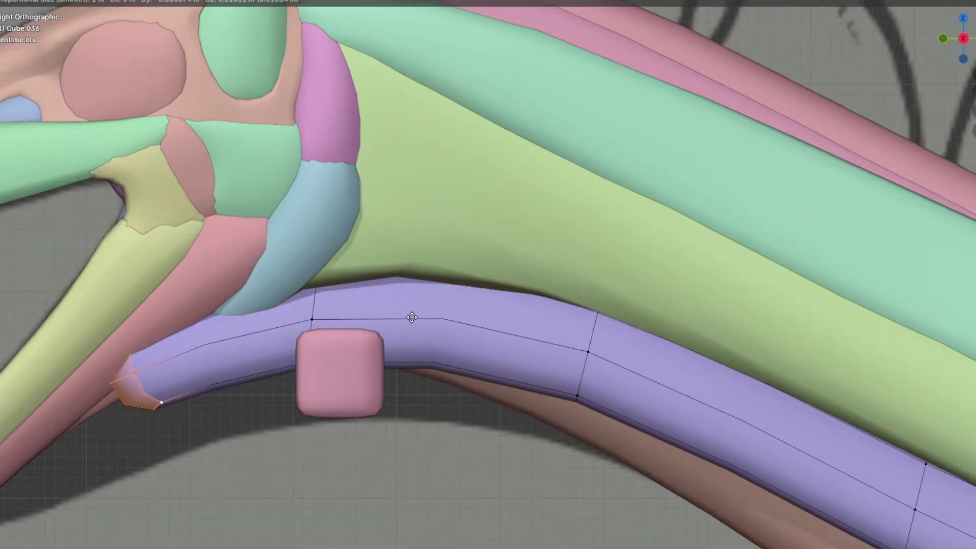
scroll(423, 297, up, 8)
scroll(425, 283, up, 2)
click(425, 284)
Step: Select the lengthwise edge loop on the purple strip's outer side and slide it across the strip to even its spacing
middle_drag(425, 284, 603, 227)
alt+click(700, 252)
key(g)
key(g)
click(708, 227)
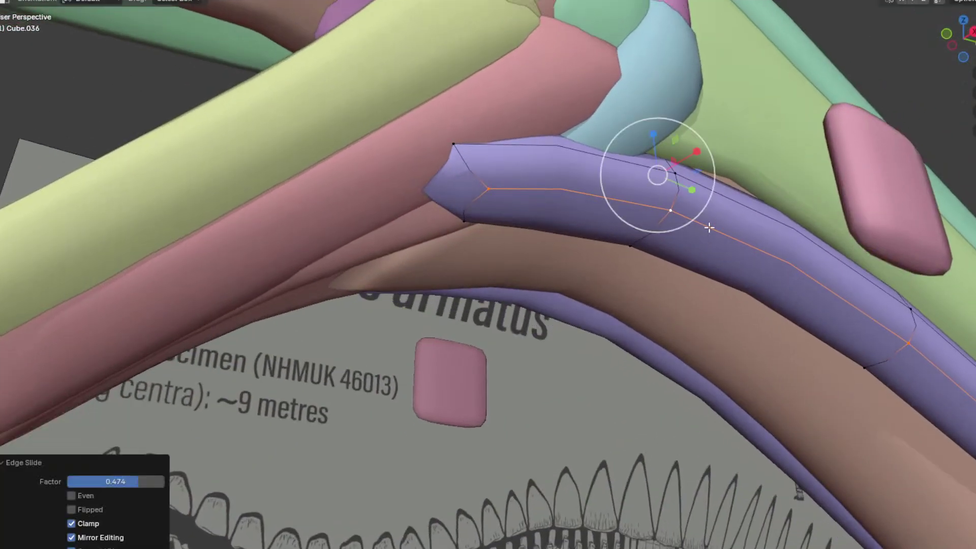
key(g)
key(g)
click(694, 236)
Step: Select the upper-edge vertex of the loop behind the jaw and move it against the green strip
middle_drag(661, 167, 546, 246)
click(614, 192)
scroll(545, 246, down, 3)
key(g)
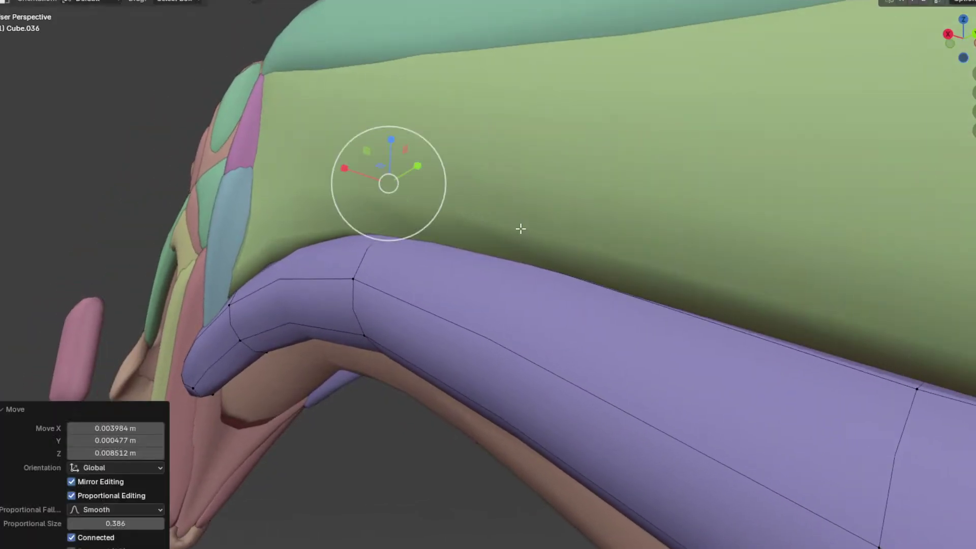
click(519, 230)
Step: Add a loop cut near the strip's jaw end and move it to follow the blue muscle's lower edge
scroll(425, 259, up, 3)
key(ctrl+r)
click(320, 254)
click(326, 223)
middle_drag(328, 221, 510, 239)
key(g)
scroll(341, 231, up, 8)
click(333, 224)
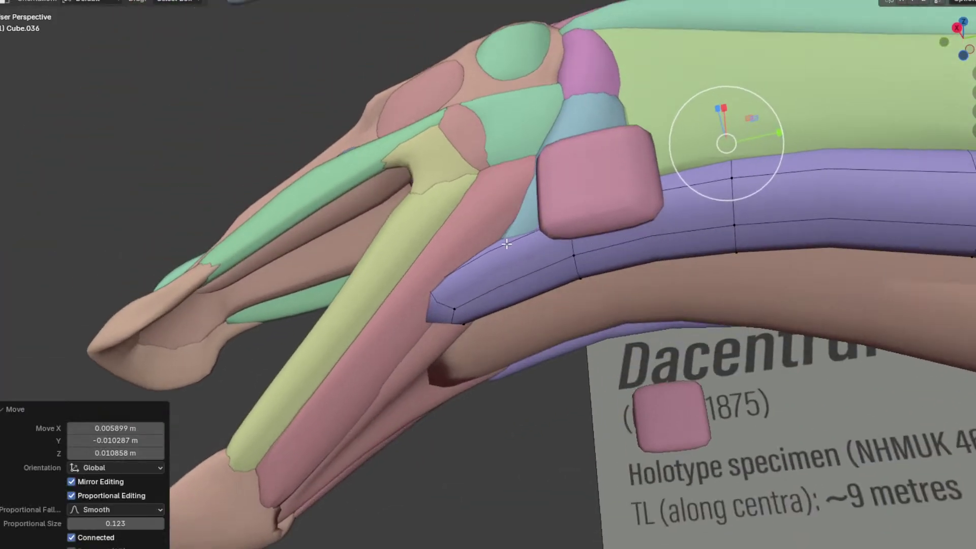
Step: Select the vertices at the strip's front tip and move them to taper the end against the jaw muscle
click(456, 336)
key(g)
scroll(494, 374, up, 4)
click(447, 407)
middle_drag(447, 407, 539, 361)
click(372, 386)
key(g)
click(421, 394)
Step: Add another loop cut to the purple strip's front section and move it to smooth the curve below the head
key(ctrl+r)
click(501, 333)
right_click(501, 334)
key(g)
click(520, 316)
scroll(524, 315, down, 5)
scroll(474, 298, down, 3)
Step: Select the upper-edge vertex midway along the neck and move it up against the green strip with a small falloff
middle_drag(474, 298, 487, 262)
shift+middle_drag(724, 338, 594, 288)
key(Tab)
scroll(414, 234, up, 4)
middle_drag(414, 234, 421, 241)
scroll(421, 240, down, 5)
scroll(432, 270, up, 4)
shift+middle_drag(676, 338, 385, 283)
click(393, 283)
scroll(393, 301, down, 2)
key(g)
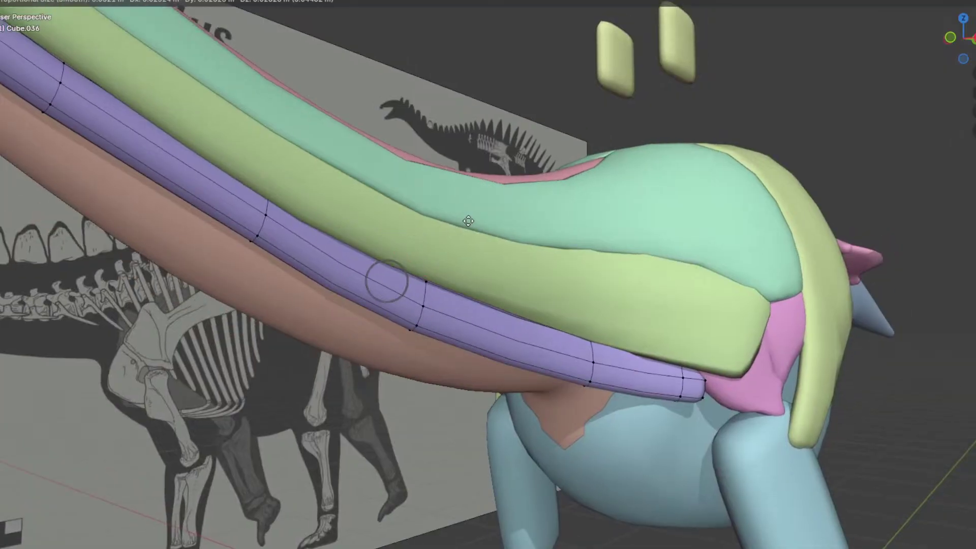
click(478, 216)
Step: Select the edge loop at the purple strip's shoulder end and move it toward the shoulder
middle_drag(541, 242, 498, 240)
shift+middle_drag(787, 331, 561, 260)
alt+click(554, 321)
middle_drag(559, 307, 624, 240)
key(g)
click(731, 259)
Step: In bottom view, rotate the shoulder-end loop about -42.9° and move it outward to the shoulder
middle_drag(719, 262, 664, 333)
key(KP_7)
key(ctrl+KP_7)
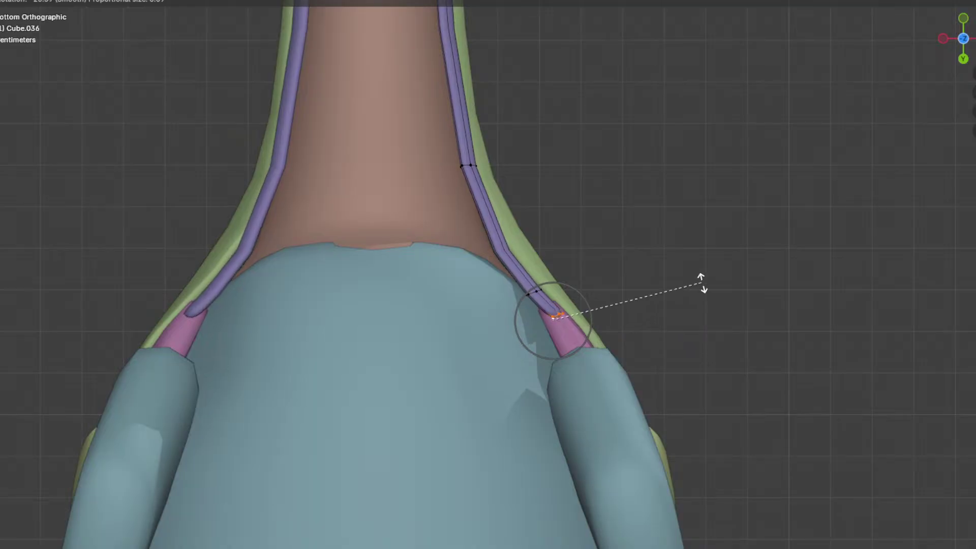
click(695, 271)
key(g)
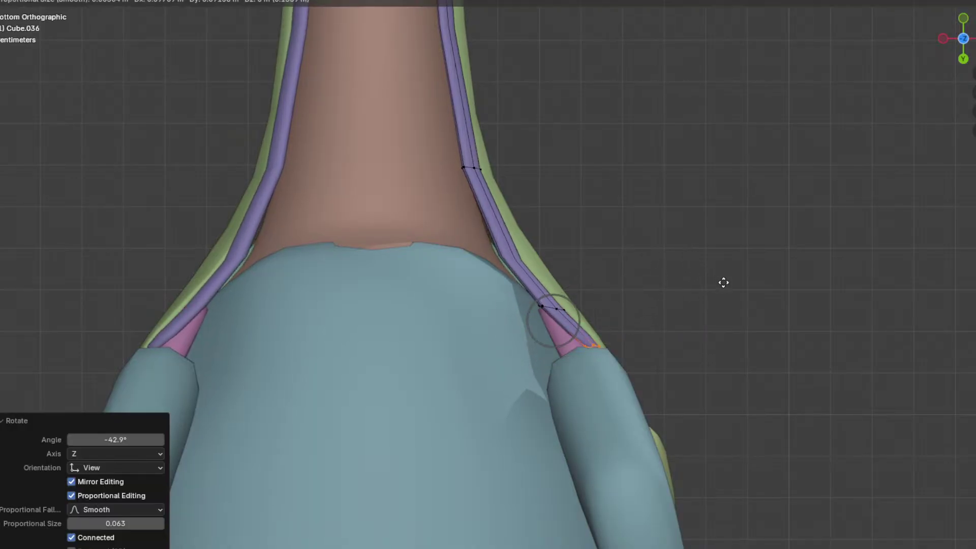
click(723, 283)
Step: Adjust the shoulder-end vertices so they rest against the pink shoulder muscle
middle_drag(720, 286, 569, 313)
click(577, 305)
key(g)
click(553, 313)
Step: Slide and move the vertices ahead of the shoulder end to follow the green strip's lower edge
click(442, 279)
middle_drag(441, 279, 631, 256)
key(g)
key(g)
click(450, 289)
key(g)
click(475, 290)
key(g)
key(g)
click(509, 317)
Step: Select the upper vertex at the strip's shoulder end and move it beneath the green strip's rear corner
click(578, 300)
click(569, 218)
key(g)
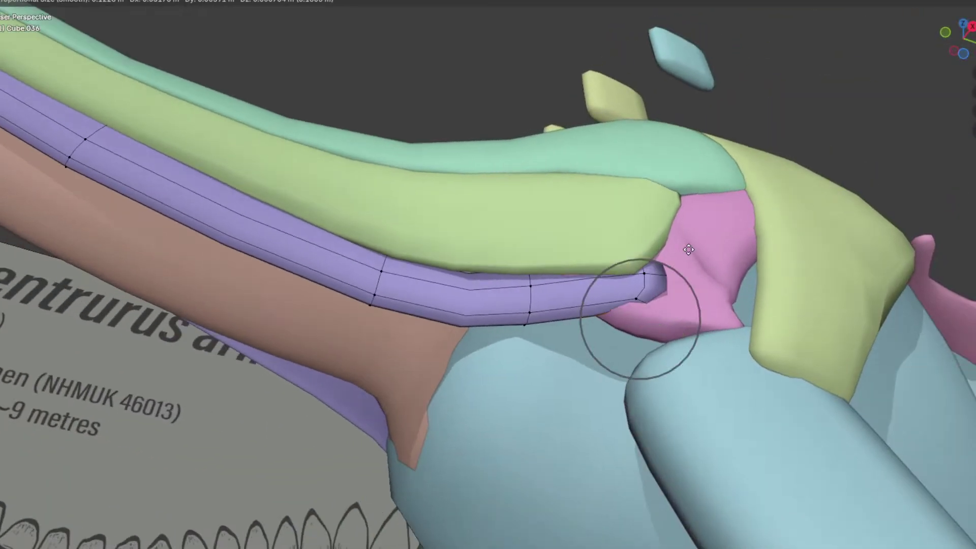
click(711, 273)
Step: Select the loop ahead of the shoulder end, then move and slide it to follow the chest and green strip
alt+click(533, 303)
middle_drag(534, 303, 475, 319)
key(g)
click(623, 235)
key(g)
key(g)
click(440, 309)
key(g)
click(486, 276)
Step: Add a centred loop cut across the purple strip along the lower neck, then slide its edge along the strip
key(Tab)
key(Tab)
shift+middle_drag(270, 218, 414, 222)
key(ctrl+r)
click(387, 265)
right_click(388, 265)
middle_drag(492, 260, 502, 239)
key(g)
key(g)
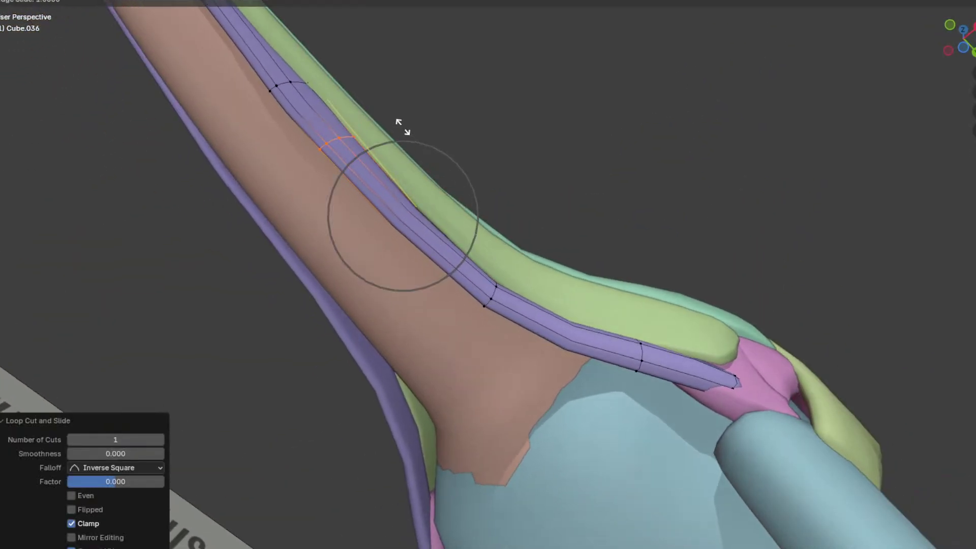
click(404, 128)
Step: Slide and reposition the vertices near the purple strip's shoulder end to smooth its outline
shift+middle_drag(379, 125, 483, 300)
key(Tab)
key(Tab)
middle_drag(576, 372, 665, 311)
key(g)
key(g)
click(593, 297)
key(g)
click(582, 429)
Step: Select the underside of the purple strip's shoulder section, extrude it about 0.21 m, and move the new end down across the chest
ctrl+click(682, 346)
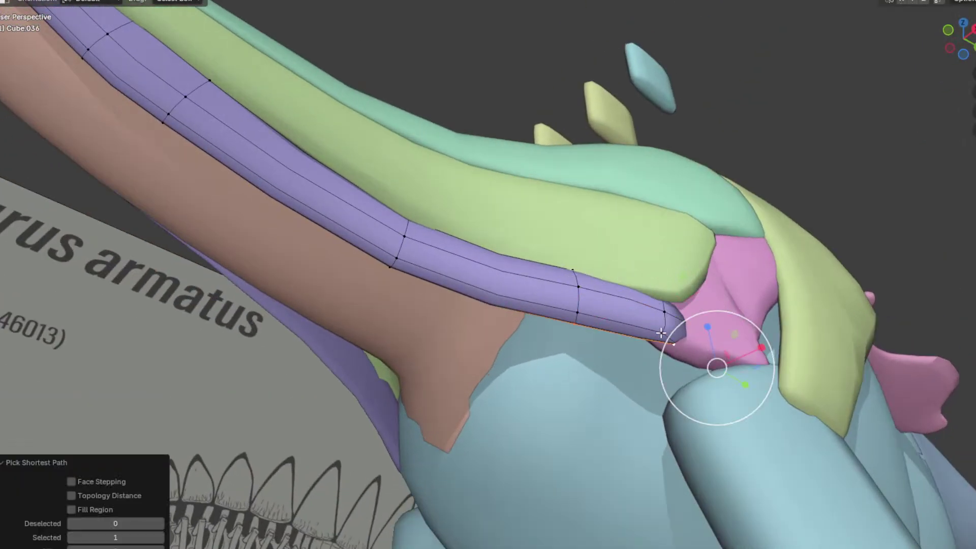
shift+click(576, 312)
middle_drag(620, 263, 646, 312)
key(e)
click(661, 371)
key(g)
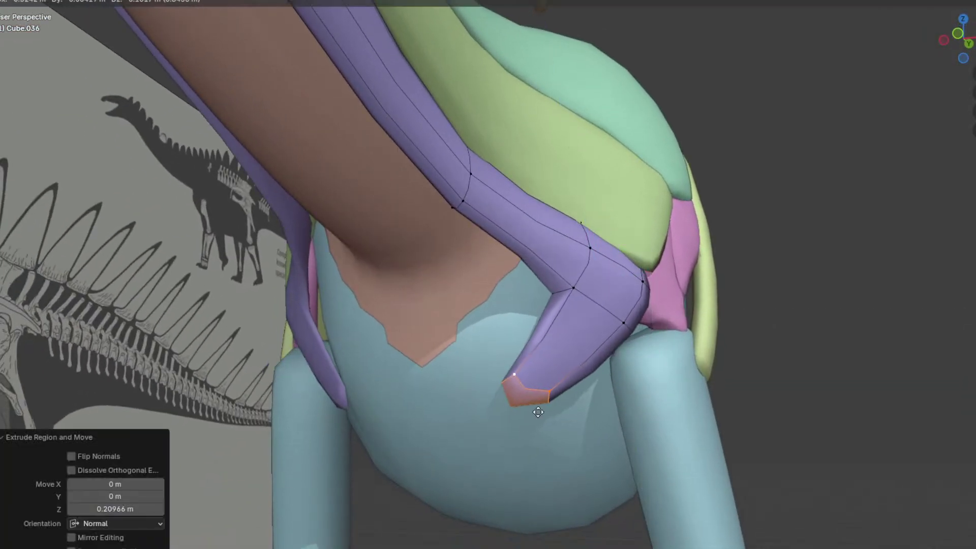
click(535, 392)
mouse_move(535, 392)
middle_down()
mouse_move(578, 358)
mouse_move(530, 393)
middle_up()
key(g)
click(529, 396)
Step: Extrude the chest extension's end again and move it toward the body's midline
key(e)
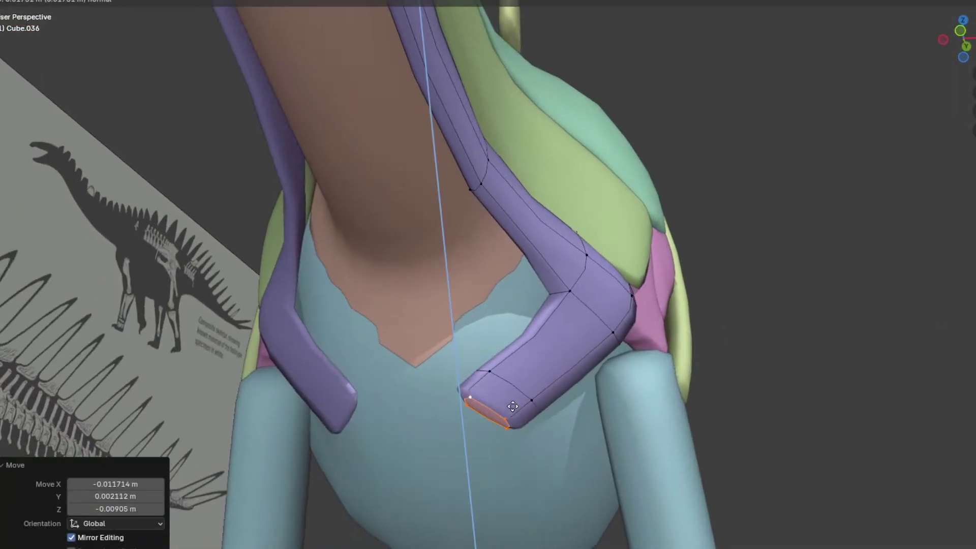
click(486, 413)
key(g)
click(397, 381)
middle_drag(397, 382, 477, 328)
Step: Rotate the extension's end about 50.2° and move it to meet the mirrored side at the chest's midline
middle_drag(499, 375, 498, 414)
key(r)
click(506, 265)
key(r)
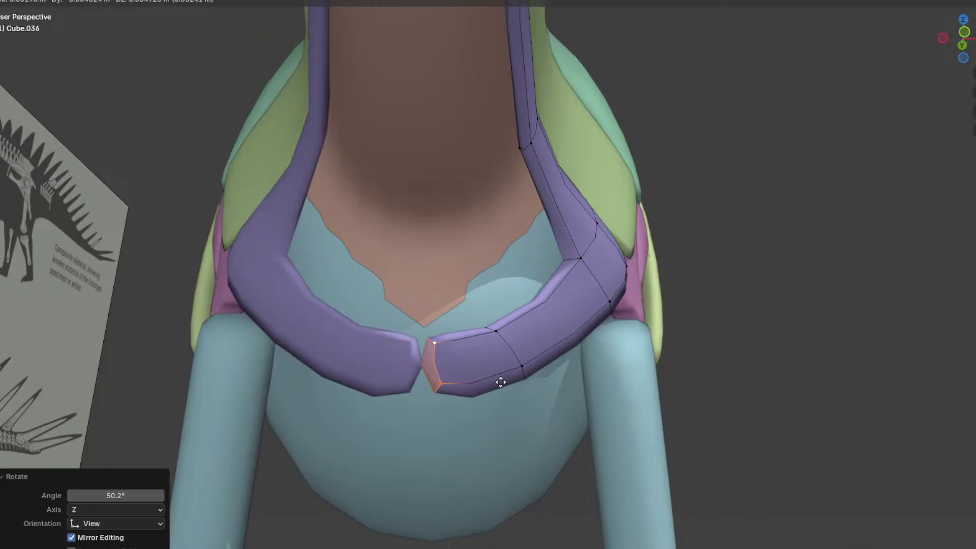
click(498, 381)
Step: Move the chest extension's inner vertex into place and slide the inner-corner vertex along its edge with a factor of 1.000
middle_drag(497, 379, 573, 383)
key(g)
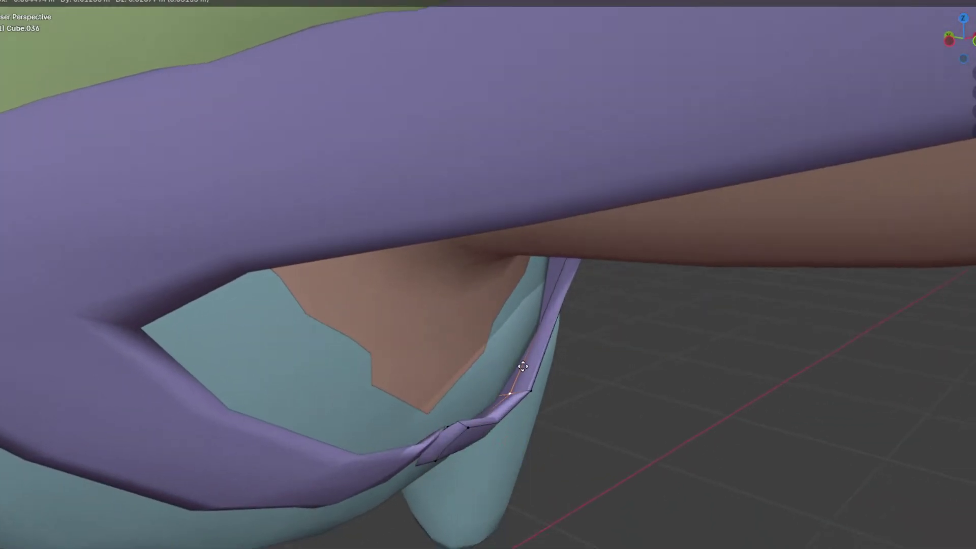
click(506, 306)
middle_drag(506, 305, 564, 224)
key(g)
key(g)
click(503, 356)
Step: Move the inner-corner vertex between the strip and its chest extension inward over the base of the neck
middle_drag(504, 356, 572, 288)
key(g)
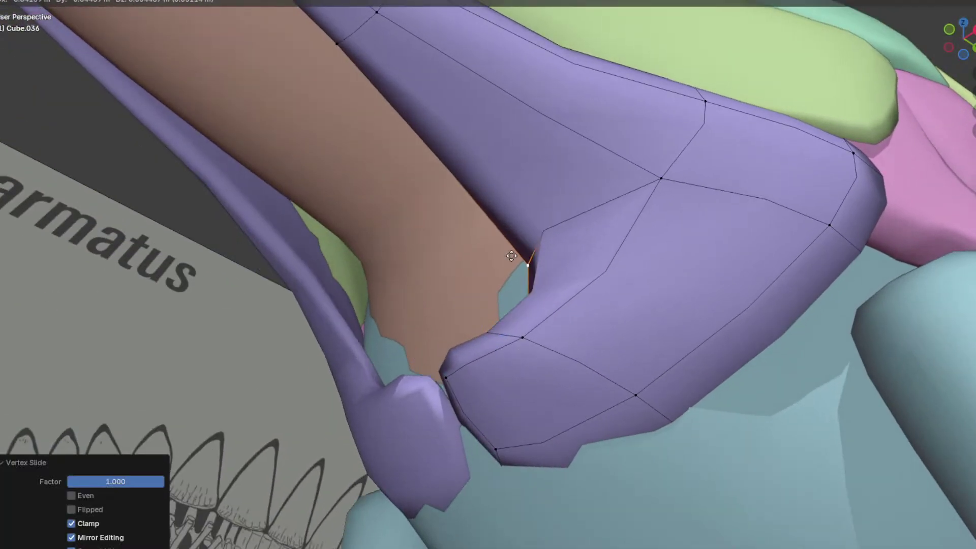
click(403, 259)
Step: Move the upper inner vertex at the end of the chest extension downward toward the midline seam
middle_drag(401, 289, 548, 325)
click(451, 382)
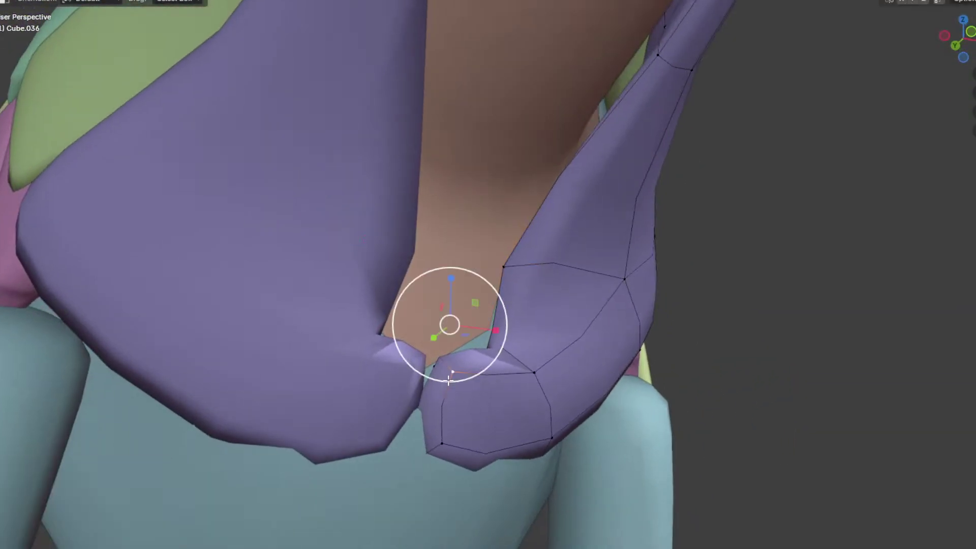
middle_drag(438, 371, 491, 320)
key(g)
click(470, 389)
key(g)
click(468, 408)
Step: Reposition the vertex along the chest extension's upper edge and the vertex where the strip turns into the extension
click(523, 364)
key(g)
right_click(458, 399)
middle_drag(587, 380, 643, 405)
key(g)
click(647, 412)
click(599, 308)
key(g)
click(640, 339)
middle_drag(615, 318, 612, 320)
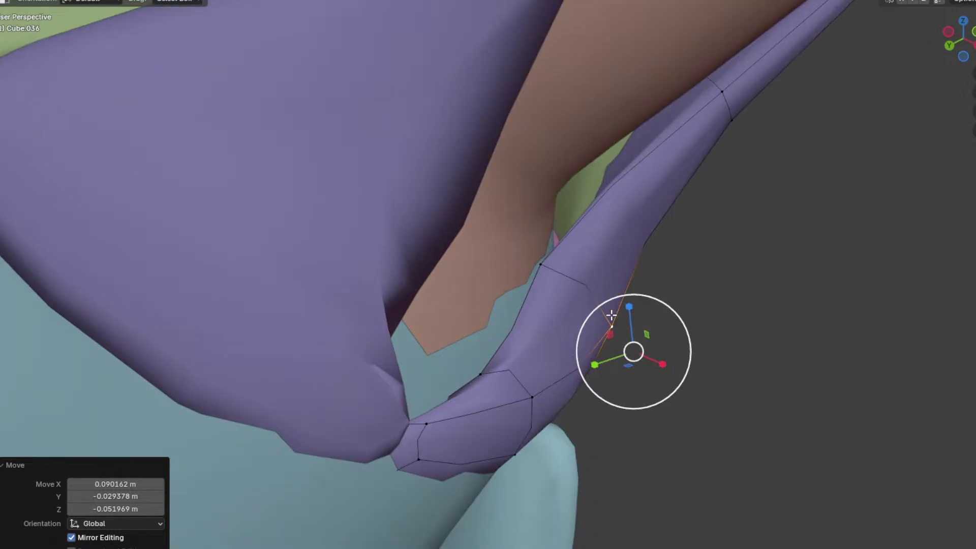
Step: Slide the inner-corner vertex at the base of the neck further along its edge
scroll(605, 315, down, 2)
click(535, 271)
middle_drag(542, 277, 536, 251)
key(KP_1)
middle_drag(533, 302, 547, 214)
key(shift+v)
click(572, 172)
key(Tab)
Step: Slide the strip's mid-neck edge loop toward the head
middle_drag(568, 255, 442, 280)
click(594, 223)
scroll(585, 219, down, 3)
scroll(648, 283, down, 2)
scroll(583, 319, up, 2)
middle_drag(791, 394, 777, 376)
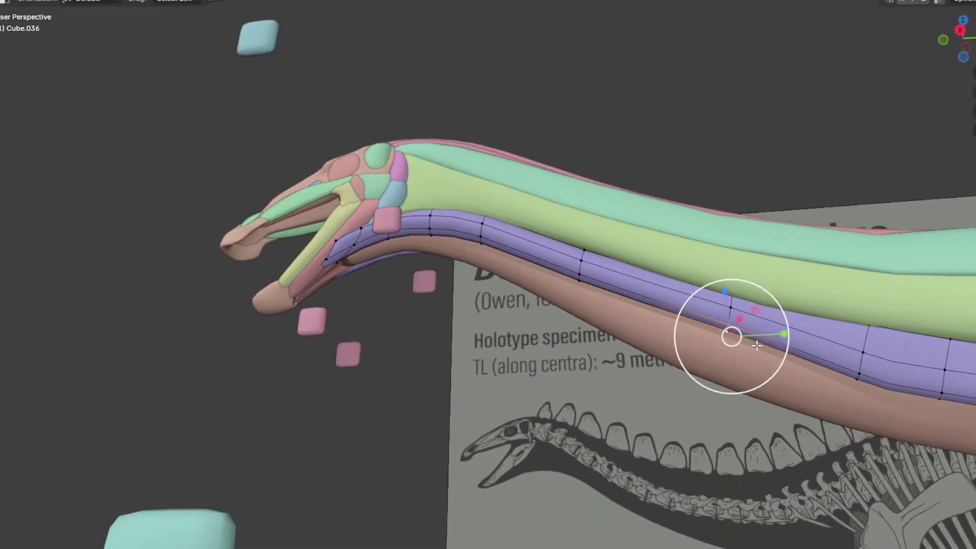
key(KP_3)
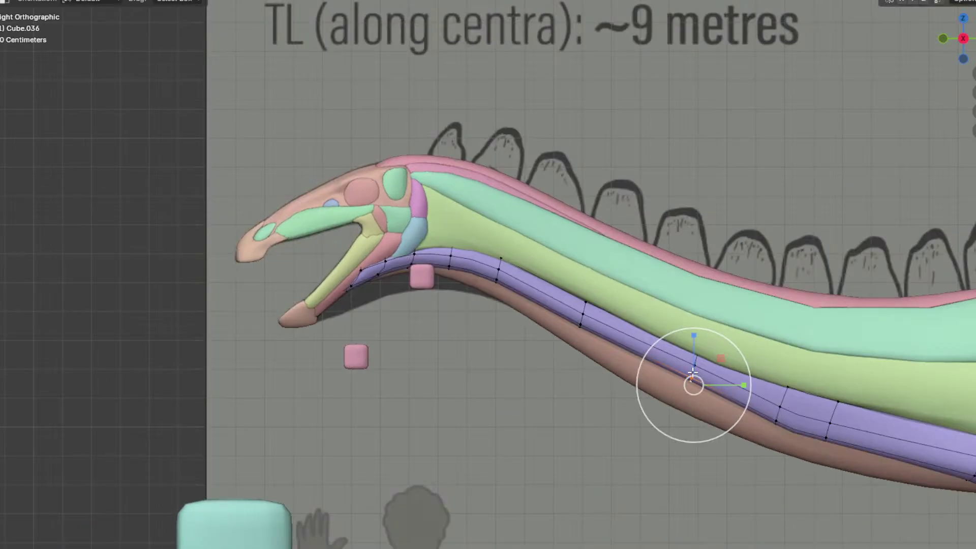
click(726, 383)
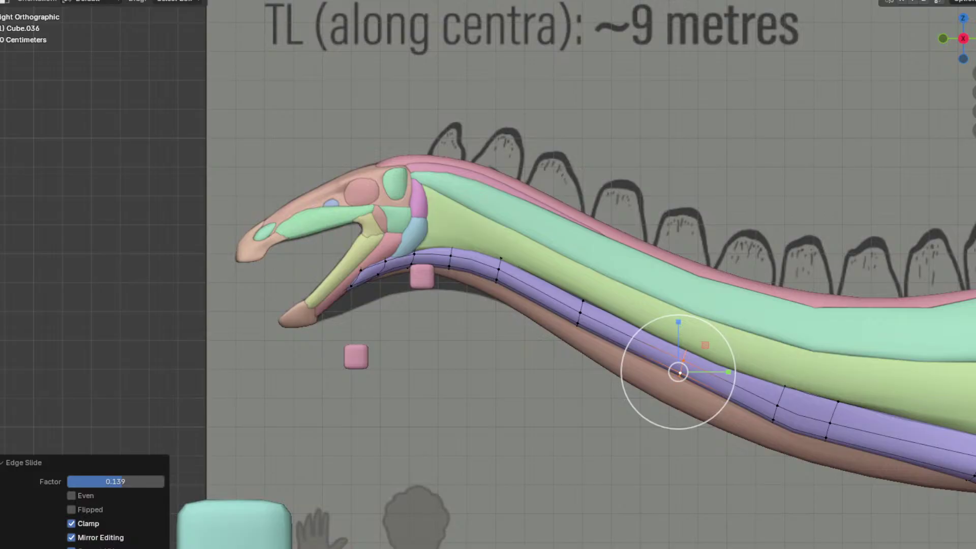
shift+middle_drag(753, 396, 579, 314)
key(g)
key(g)
click(562, 300)
Step: Slide the two edge loops behind the mid-neck loop toward the shoulder
alt+click(655, 352)
key(g)
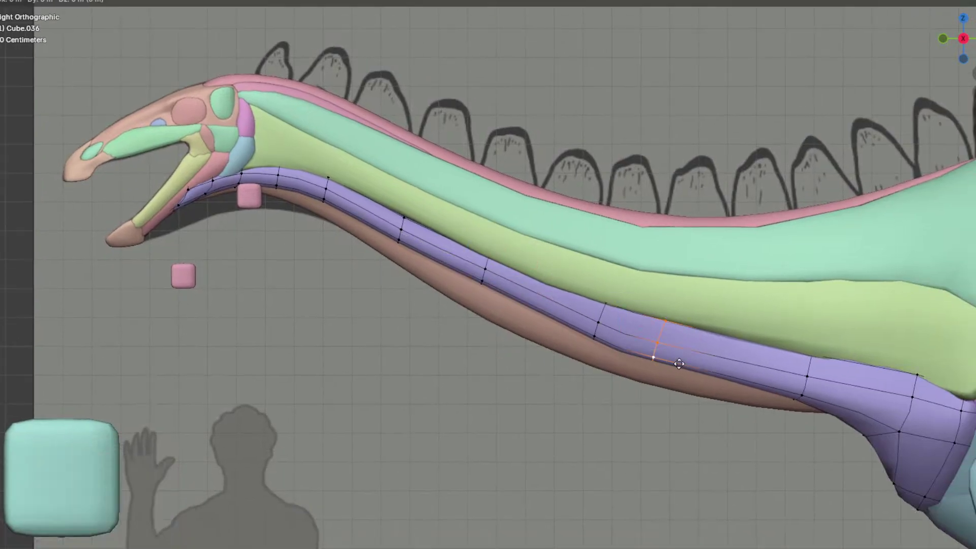
click(718, 376)
alt+click(612, 330)
key(g)
key(g)
click(674, 357)
Step: Move the strip's lower edge along the middle of the neck down over the throat muscle and -0.01109 m along X
middle_drag(556, 337, 547, 274)
alt+click(477, 219)
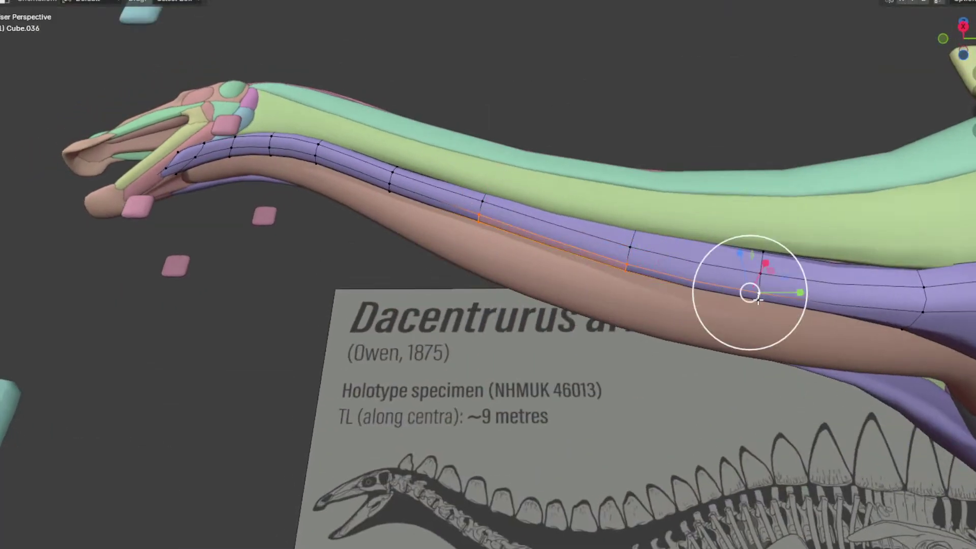
key(KP_3)
key(g)
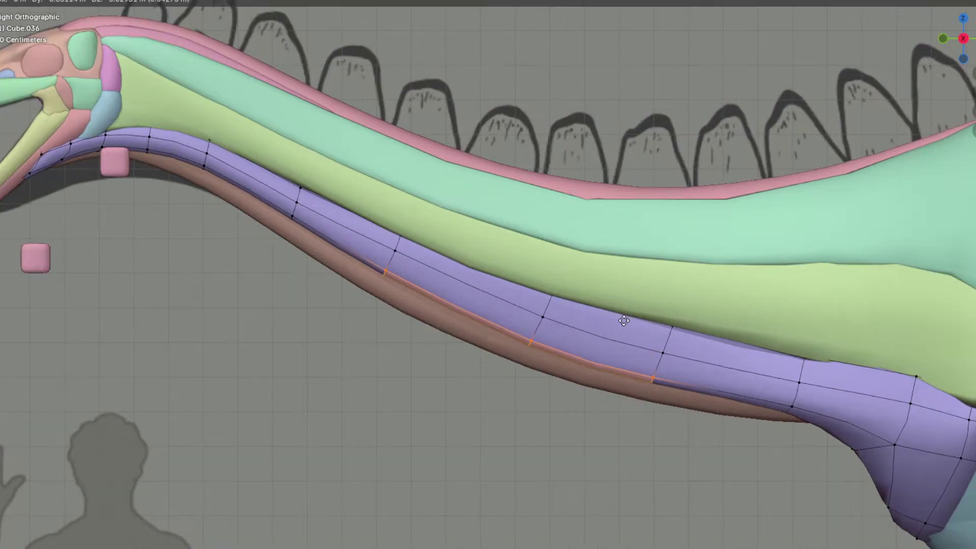
click(634, 392)
middle_drag(634, 393, 627, 301)
key(g)
key(x)
click(635, 278)
Step: Edge-slide the strip's lower-edge vertices at the base of the neck toward the shoulder with a factor of 0.333
middle_drag(681, 280, 647, 258)
scroll(646, 258, up, 2)
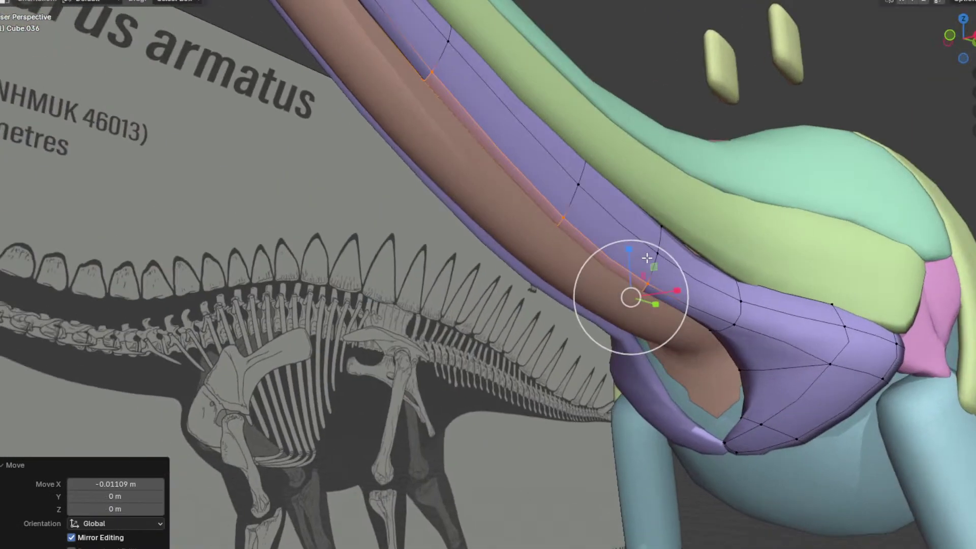
click(736, 324)
shift+click(716, 334)
middle_drag(784, 311, 741, 342)
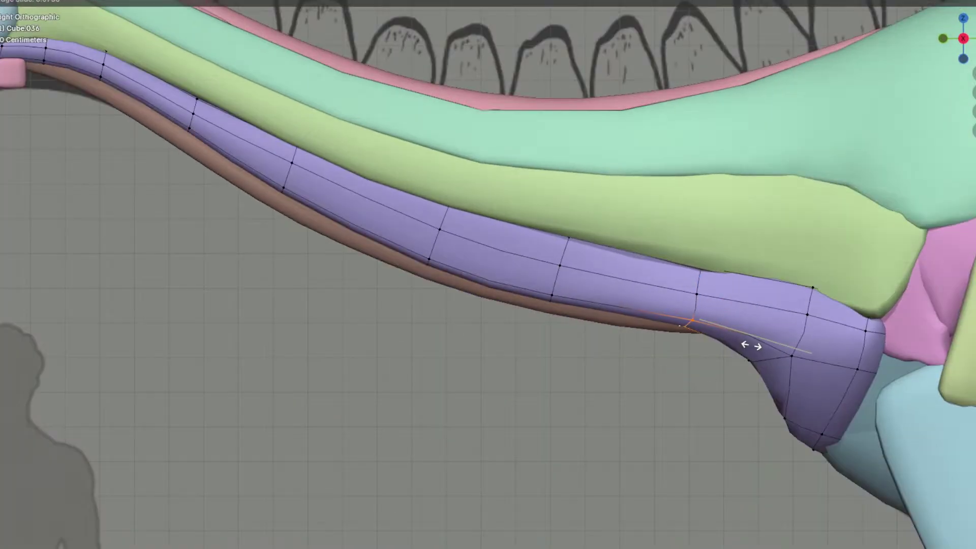
click(796, 362)
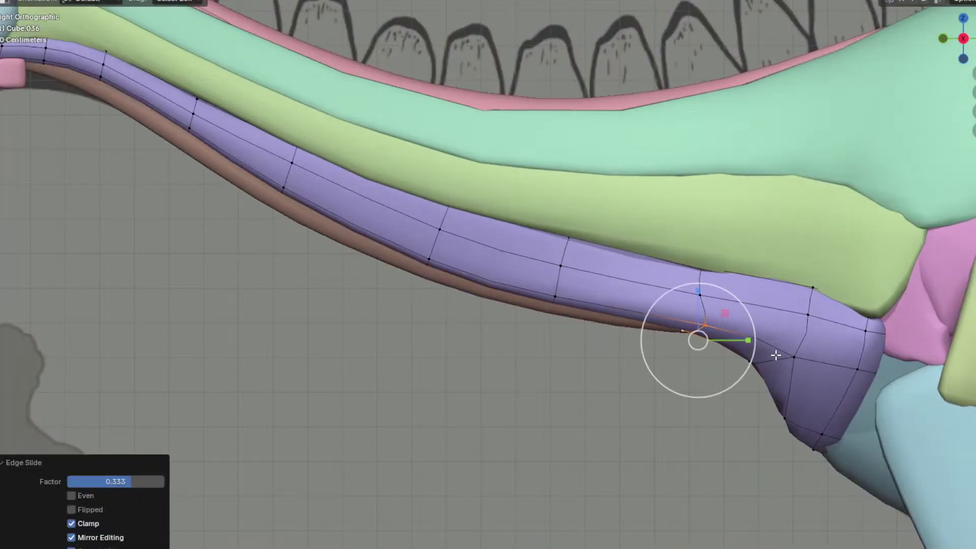
Step: Adjust the position of the strip's upper side vertex just ahead of the neck base
shift+middle_drag(780, 353, 769, 360)
key(g)
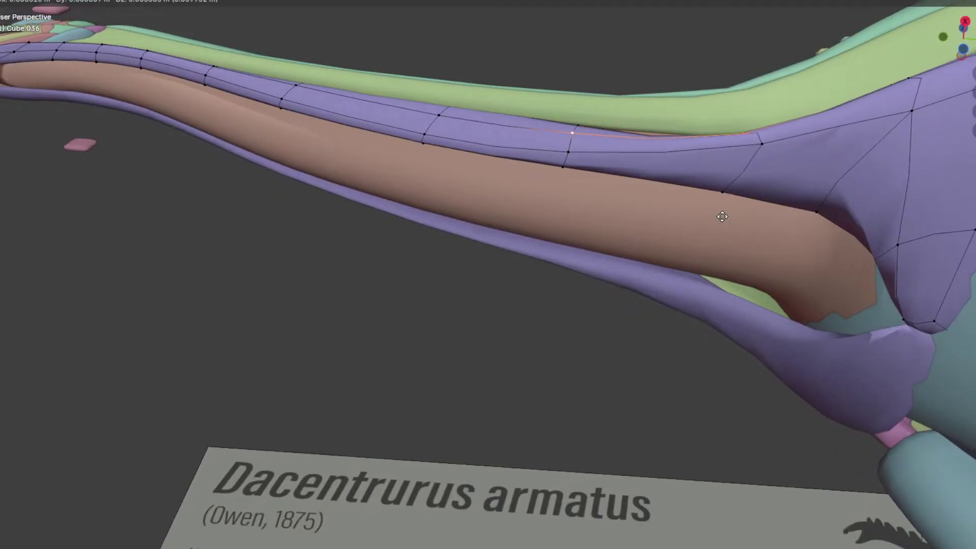
click(723, 207)
middle_drag(670, 234, 661, 286)
Step: Move the strip's upper-edge vertex near the shoulder into place against the light green neck muscle
click(620, 284)
key(g)
click(663, 253)
middle_drag(712, 265, 548, 285)
key(g)
click(682, 364)
Step: Move the strip's side vertex at the base of the neck outward to round the surface in front of the shoulder
click(588, 324)
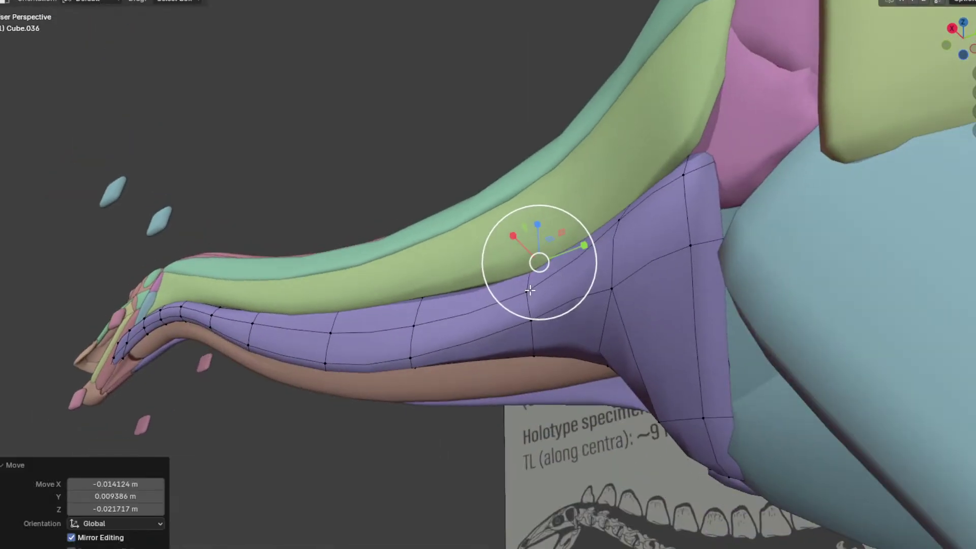
click(531, 299)
shift+click(405, 322)
middle_drag(412, 320, 610, 297)
click(529, 277)
key(g)
click(595, 258)
key(Tab)
middle_drag(594, 262, 649, 359)
key(Tab)
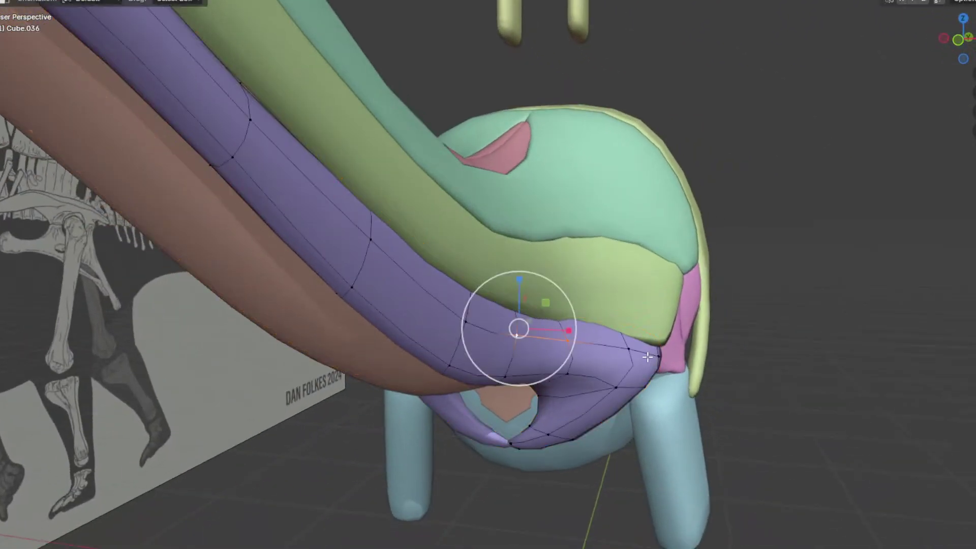
Step: Move the strip's inner lower-edge vertex at the base of the neck over the throat muscle
scroll(649, 360, down, 2)
click(710, 347)
middle_drag(709, 347, 416, 242)
scroll(416, 242, up, 4)
click(363, 220)
middle_drag(362, 219, 323, 236)
key(g)
click(439, 227)
middle_drag(439, 227, 534, 247)
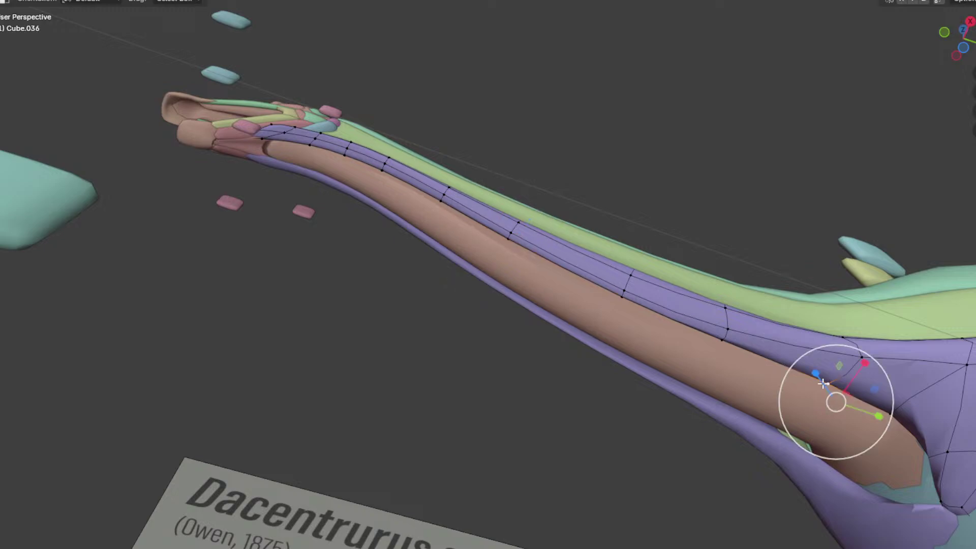
Step: Move the run of inner-edge vertices along the rear neck and shift it -0.020272 m along X toward the midline
ctrl+click(373, 190)
middle_drag(392, 187, 564, 270)
key(g)
click(576, 337)
key(g)
key(x)
click(587, 323)
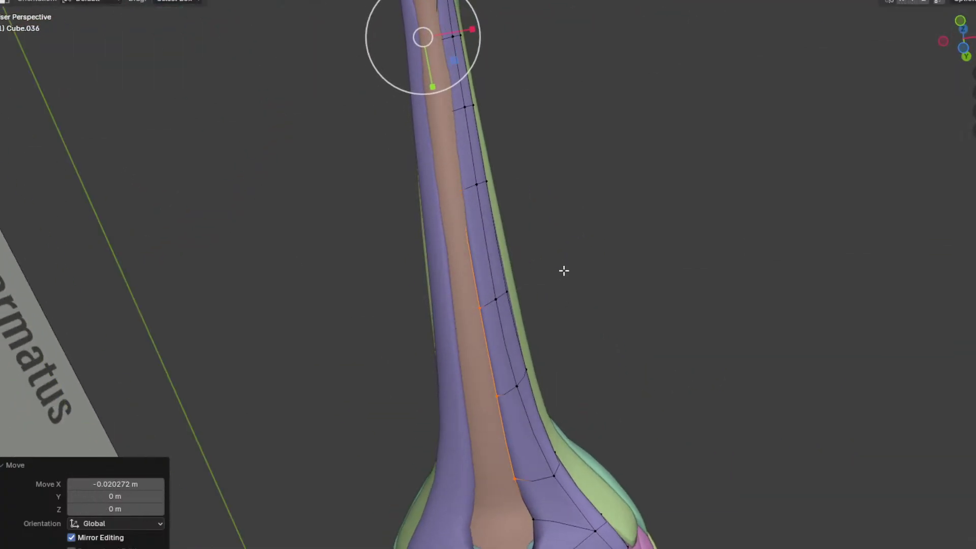
right_click(625, 324)
middle_drag(624, 324, 567, 323)
key(g)
key(x)
right_click(581, 312)
key(KP_3)
key(r)
right_click(656, 396)
Step: Move four lower-edge vertices of the strip between the head and mid-neck to follow the throat muscle's underside
shift+middle_drag(366, 256, 545, 321)
scroll(545, 321, up, 3)
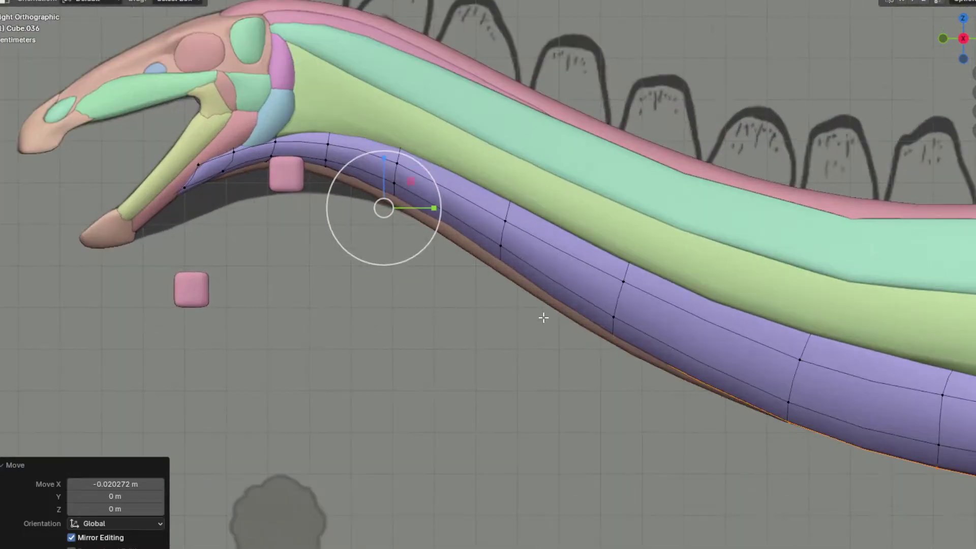
click(507, 282)
key(g)
click(499, 296)
click(398, 210)
key(g)
click(393, 210)
click(335, 184)
key(g)
click(328, 189)
click(611, 340)
key(g)
click(602, 363)
Step: Move the strip's inner-corner vertex at the neck base -0.096605 m along X toward the midline
scroll(773, 382, down, 5)
middle_drag(773, 382, 565, 243)
scroll(549, 368, up, 5)
middle_drag(549, 367, 528, 400)
click(496, 406)
key(g)
key(x)
click(498, 424)
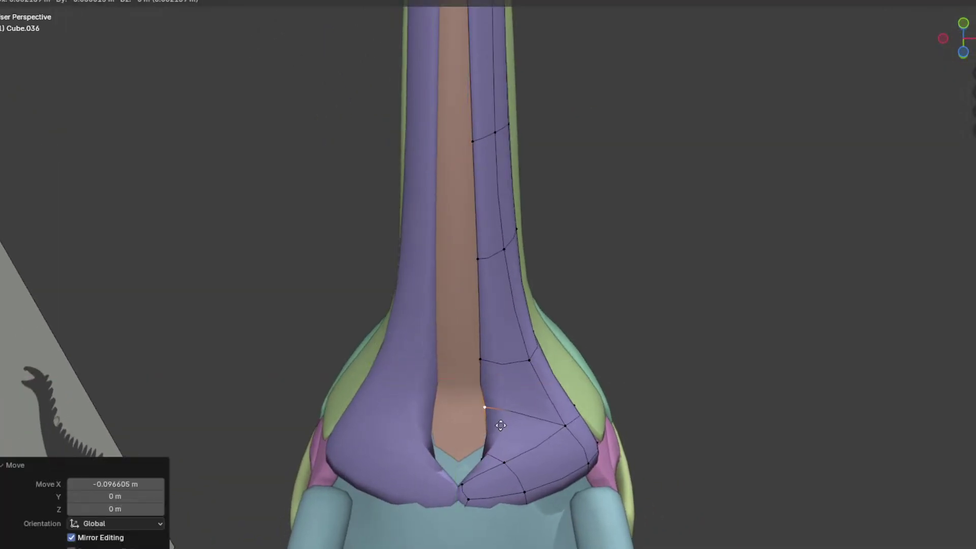
right_click(499, 453)
Step: Move the inner-edge vertex of the chest extension along X to narrow the gap at the midline
click(489, 465)
middle_drag(491, 470, 491, 464)
key(g)
key(x)
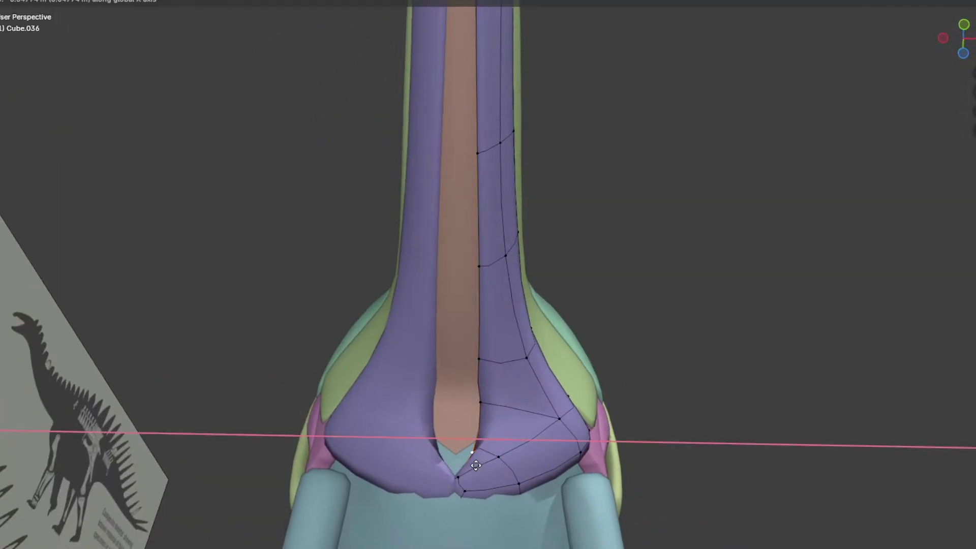
click(458, 465)
key(Tab)
scroll(621, 387, down, 4)
click(630, 382)
scroll(559, 340, down, 2)
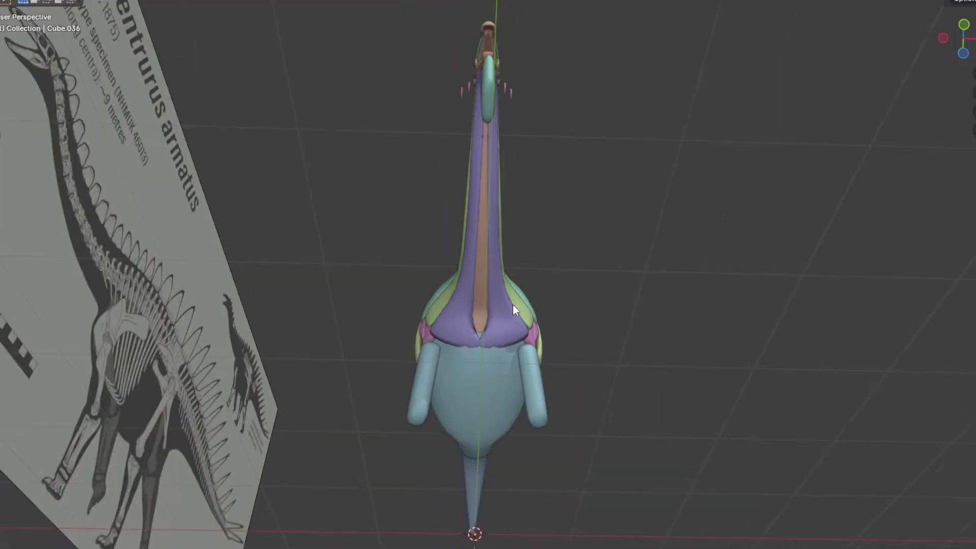
Step: Shift the strip's inner-edge vertices in the front part of the neck along X over the throat muscle
middle_drag(514, 309, 588, 307)
scroll(588, 306, up, 6)
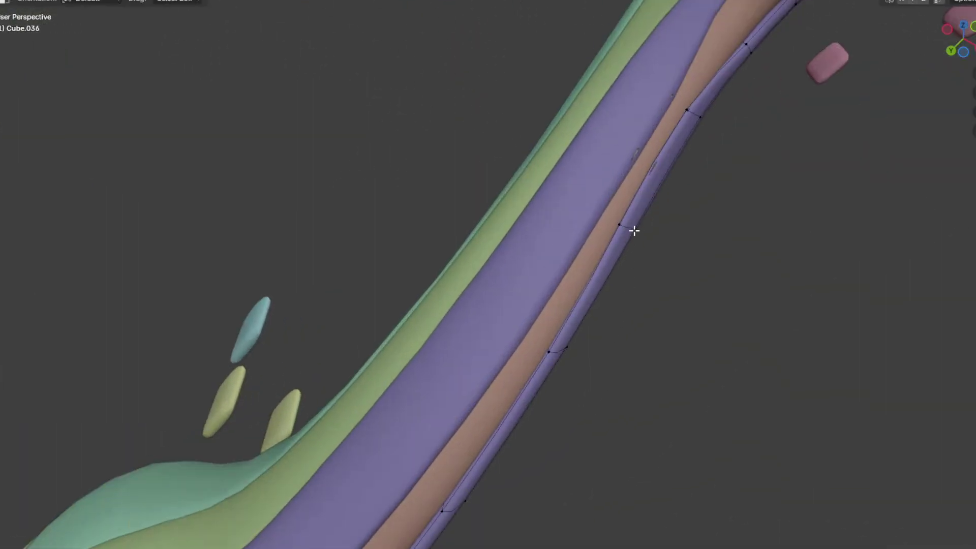
shift+click(680, 117)
shift+middle_drag(684, 125, 562, 181)
key(g)
key(x)
click(559, 224)
Step: Scale the strip's jaw-end tip along X and move it 0.025882 m along X with smooth proportional editing
click(581, 156)
shift+middle_drag(562, 181, 494, 68)
middle_drag(560, 210, 547, 170)
key(s)
key(x)
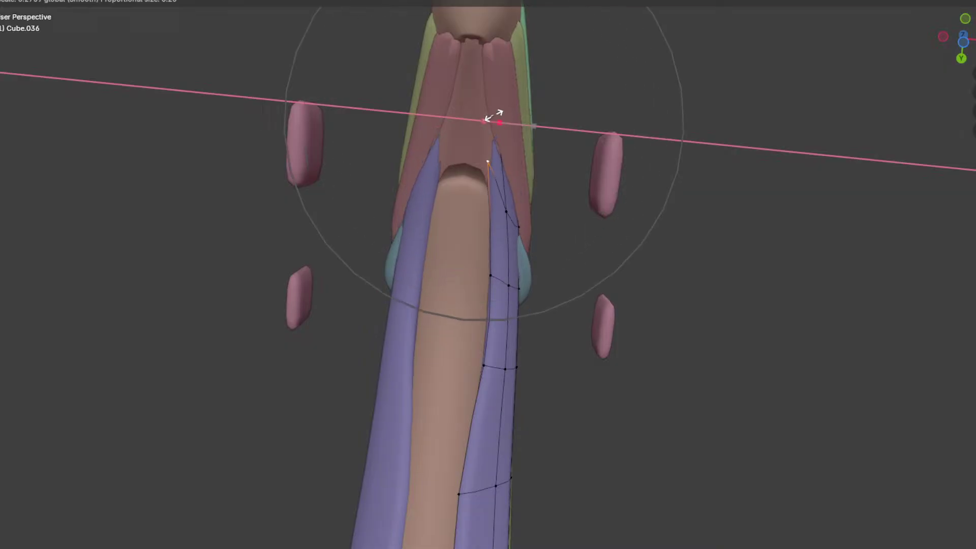
click(492, 116)
key(g)
key(x)
click(568, 177)
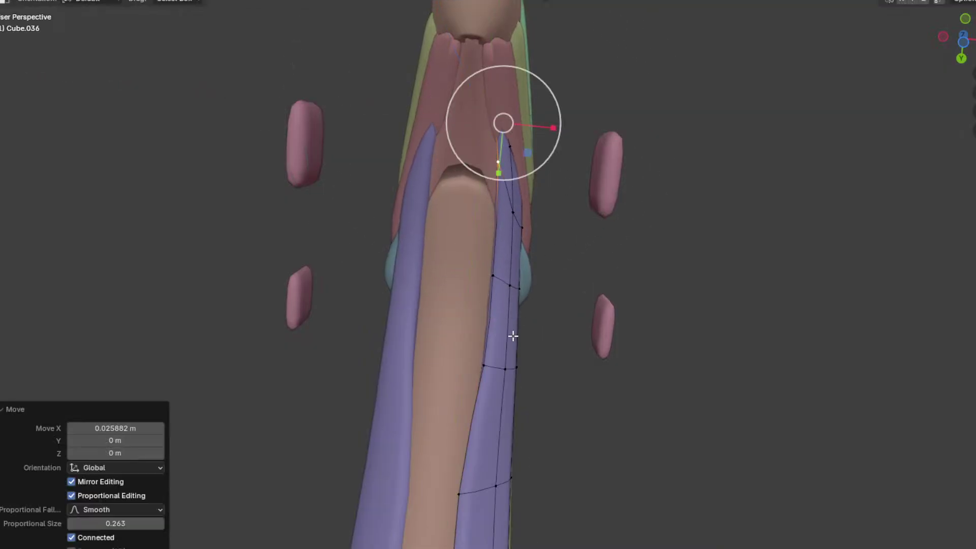
click(502, 364)
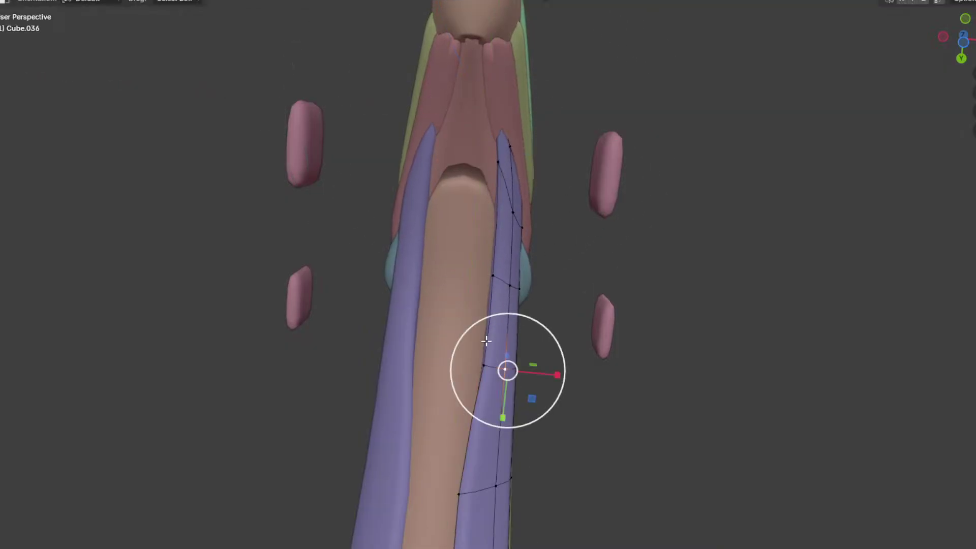
Step: Move the purple strip's vertex beside the throat muscle along X and finish editing the strip's mesh
shift+middle_drag(505, 362, 520, 292)
click(503, 303)
key(g)
key(x)
scroll(517, 320, up, 8)
click(496, 314)
key(Tab)
Step: Move the pink block just below the head 0.2689 m in Y and 0.69732 m in Z, above the neck
scroll(576, 331, down, 4)
mouse_move(577, 332)
middle_down()
mouse_move(591, 356)
mouse_move(667, 399)
mouse_move(696, 279)
mouse_move(654, 252)
mouse_move(568, 328)
middle_up()
key(KP_3)
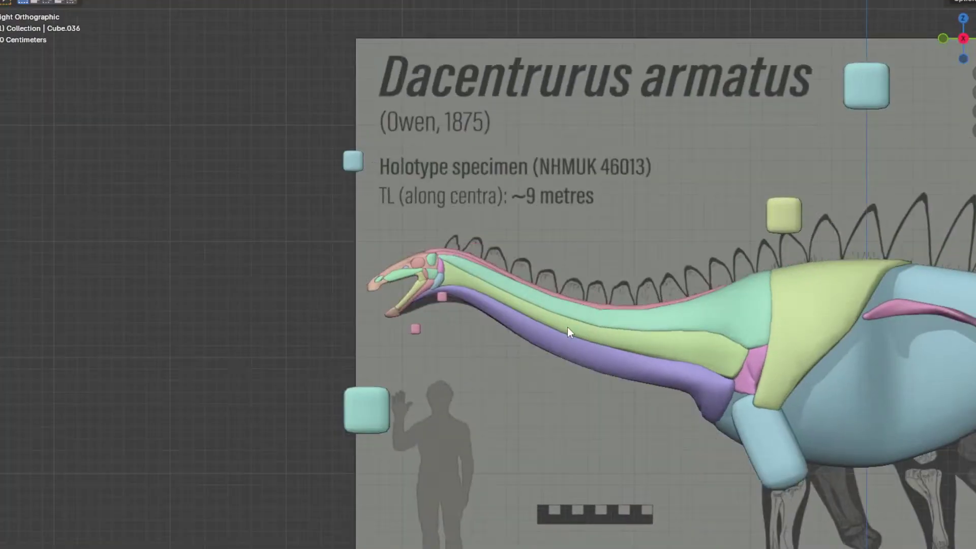
scroll(432, 309, up, 2)
shift+middle_drag(390, 342, 461, 217)
scroll(461, 217, up, 2)
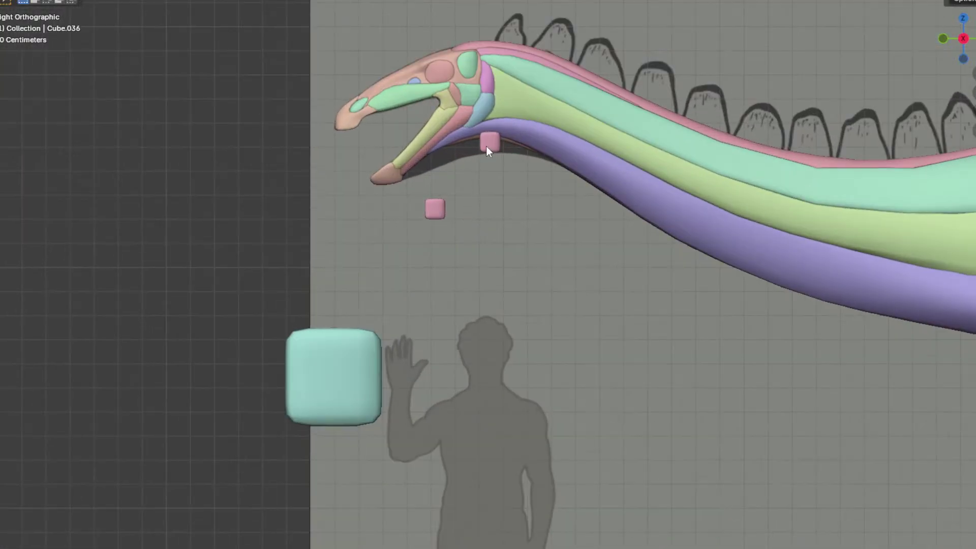
click(486, 145)
key(Tab)
scroll(496, 183, down, 3)
shift+middle_drag(525, 175, 481, 218)
key(g)
click(516, 118)
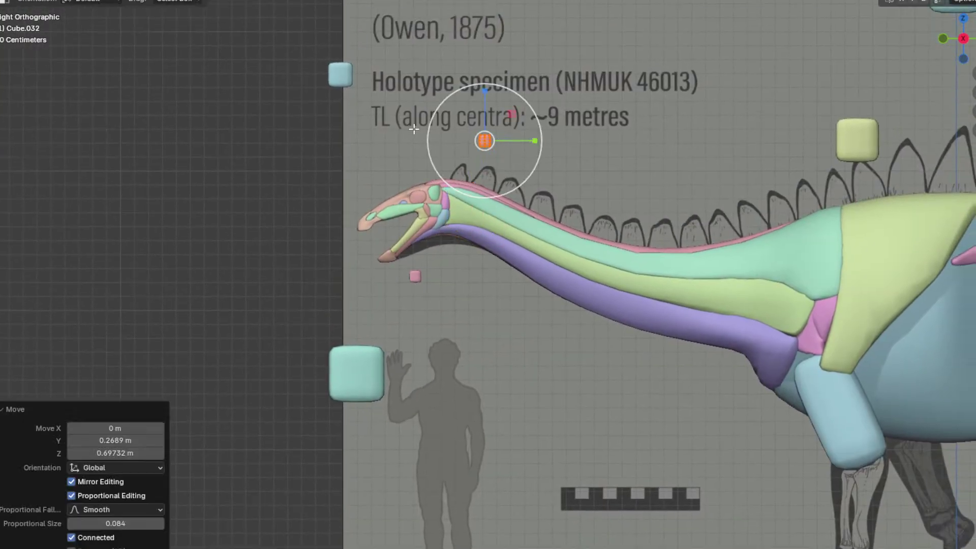
Step: Edit the remaining pink block below the jaw and rotate it 90° in the top view
scroll(417, 129, up, 2)
click(17, 0)
click(55, 48)
scroll(506, 233, up, 2)
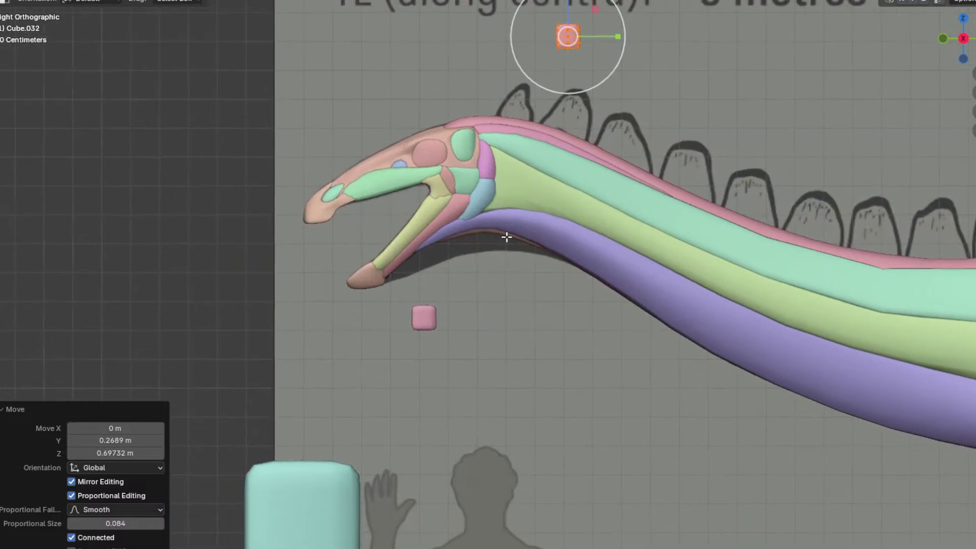
key(Tab)
middle_drag(434, 322, 552, 364)
key(KP_7)
key(r)
click(576, 427)
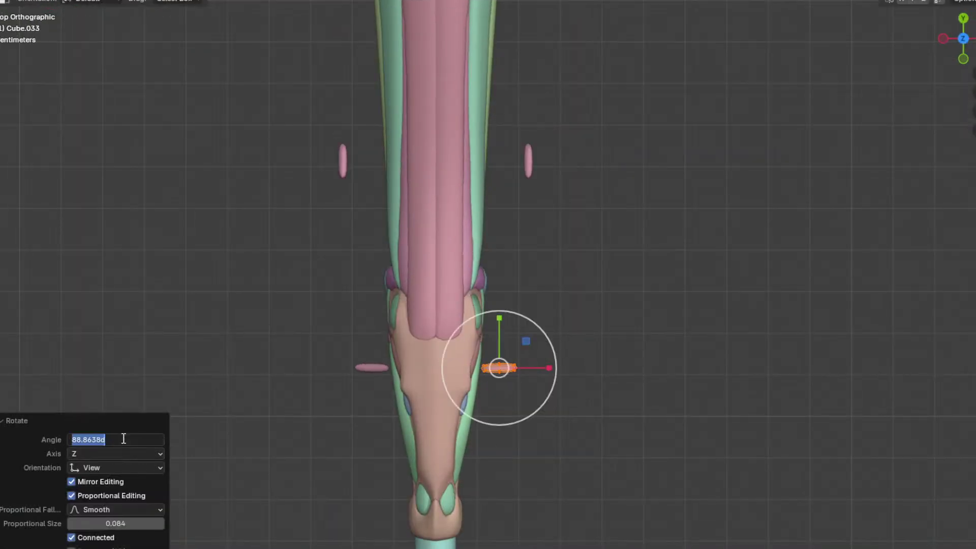
Step: Rotate the pink block 90° in the side view and scale it 1.304 along Z
key(KP_3)
key(r)
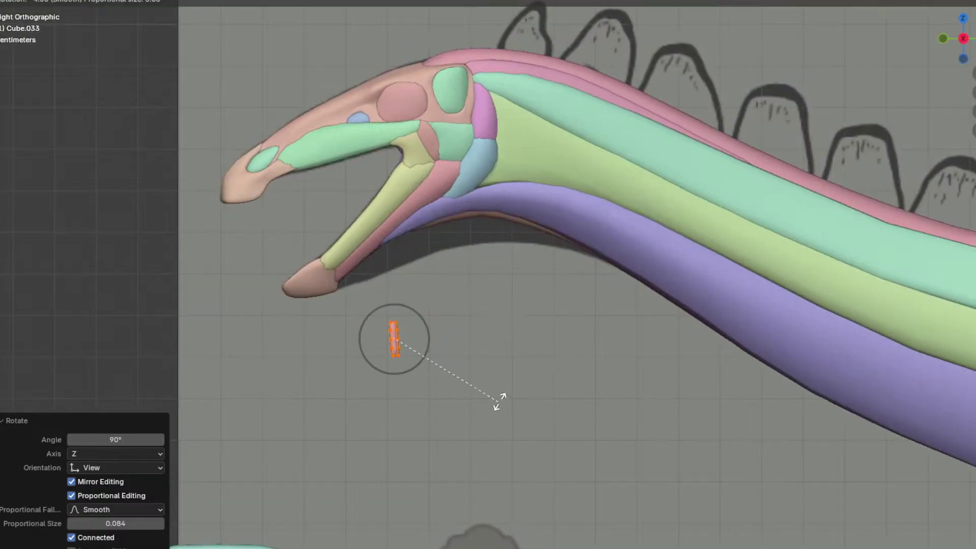
click(487, 265)
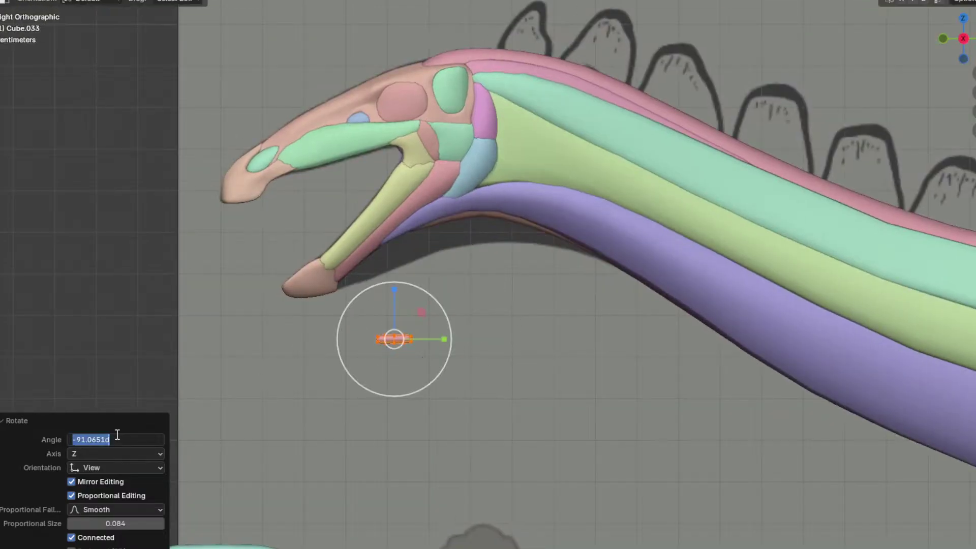
scroll(385, 367, up, 4)
shift+middle_drag(359, 371, 471, 383)
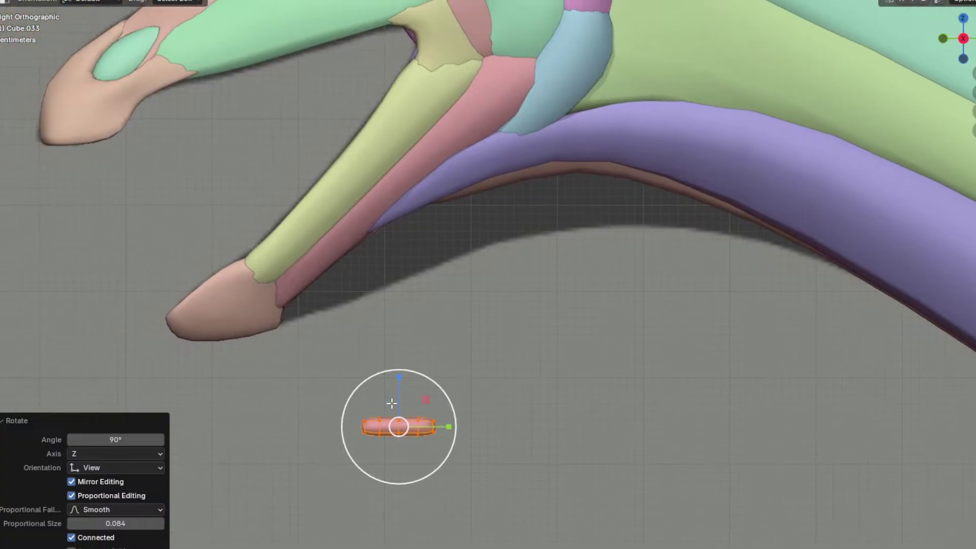
drag(398, 386, 398, 368)
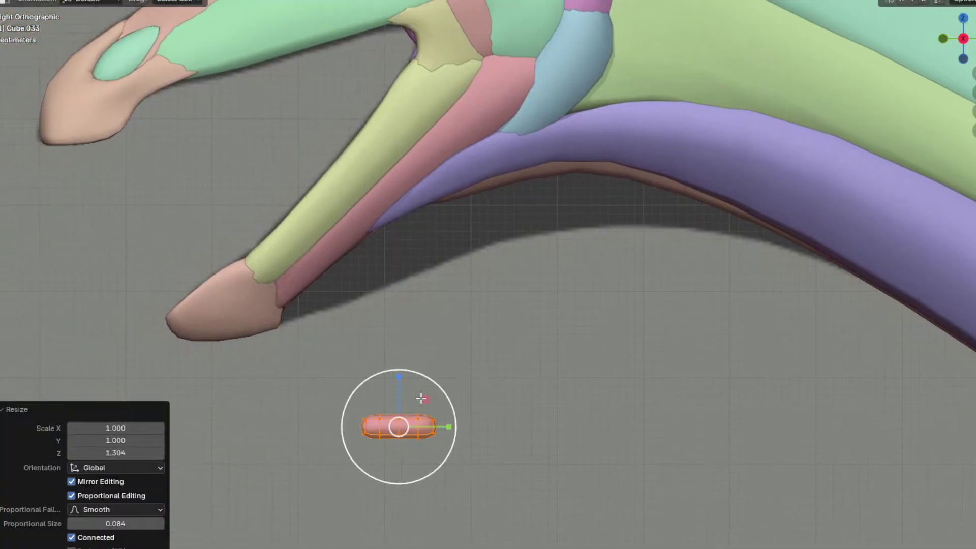
Step: Move the block -0.1082 m in Y and 0.14059 m in Z, to the underside of the lower jaw's tip
shift+middle_drag(418, 398, 466, 427)
key(g)
click(382, 308)
key(r)
right_click(425, 326)
Step: Narrow the block along X, finishing with a scale of 0.590, and move it along X under the jaw beside the midline
shift+middle_drag(380, 354, 533, 244)
shift+middle_drag(533, 244, 586, 282)
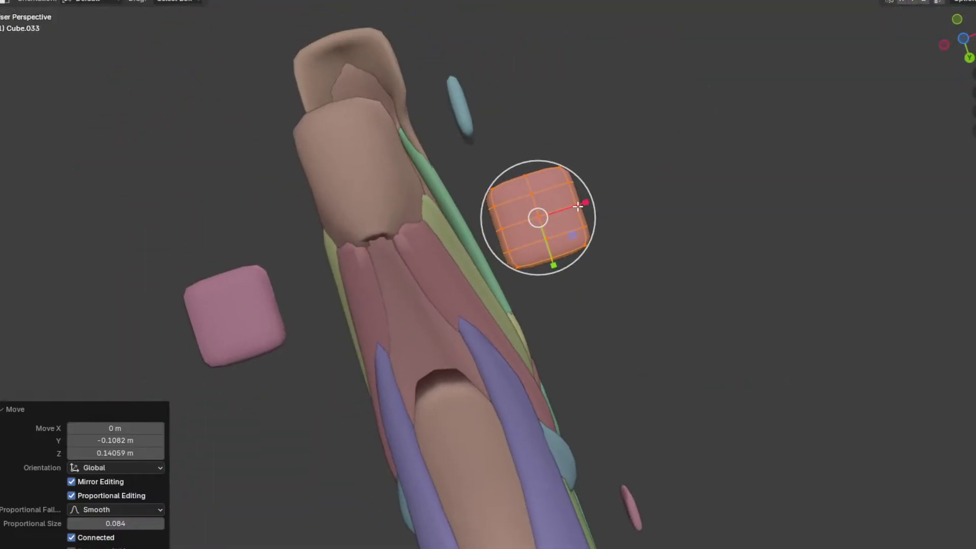
key(s)
key(x)
click(560, 213)
key(ctrl+KP_7)
key(s)
key(x)
click(569, 243)
key(g)
key(x)
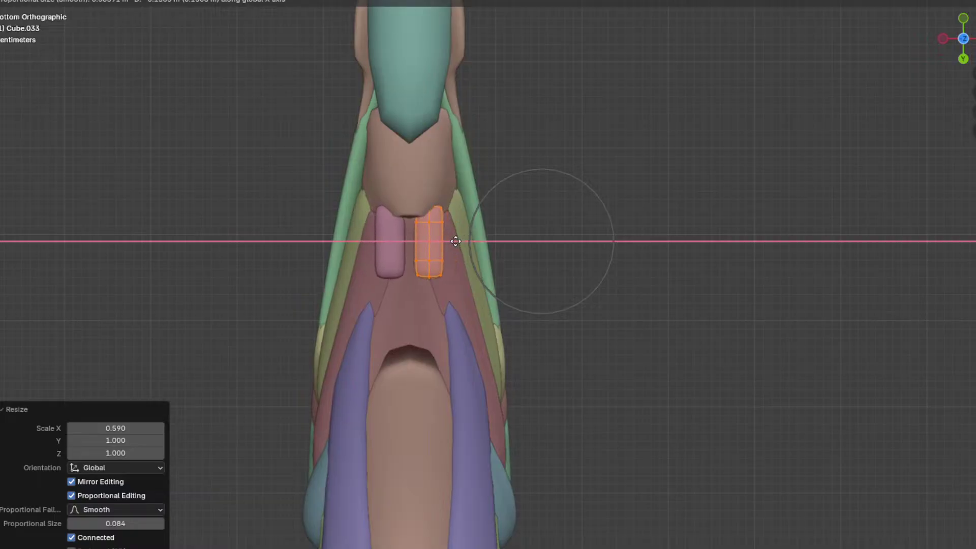
click(454, 242)
Step: Move the block's inner edge along X to its mirrored copy, and shift the whole block 0.00869 m along X
middle_drag(454, 242, 549, 299)
scroll(544, 292, up, 2)
click(459, 218)
middle_drag(475, 224, 445, 191)
key(g)
key(x)
scroll(443, 190, up, 4)
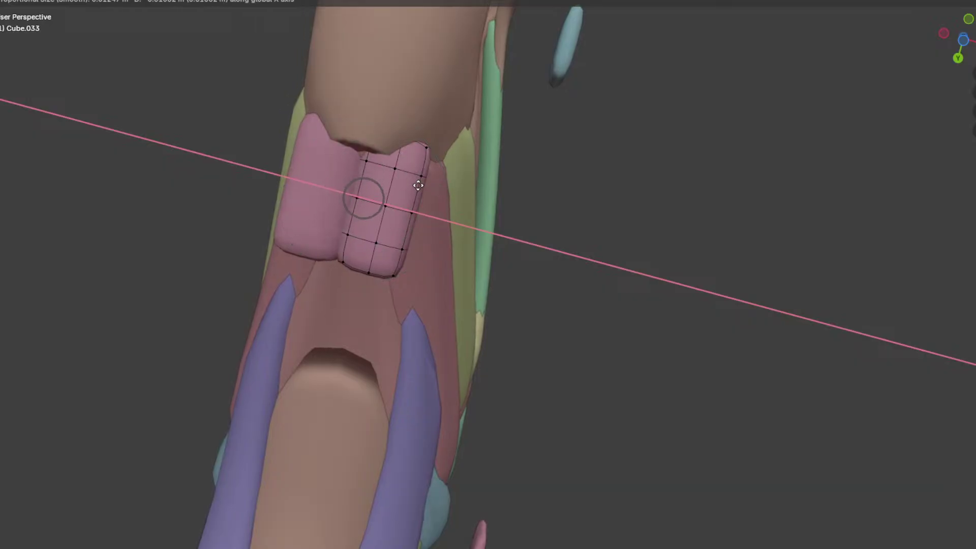
click(407, 199)
key(ctrl+KP_7)
key(g)
key(x)
click(461, 247)
key(s)
key(x)
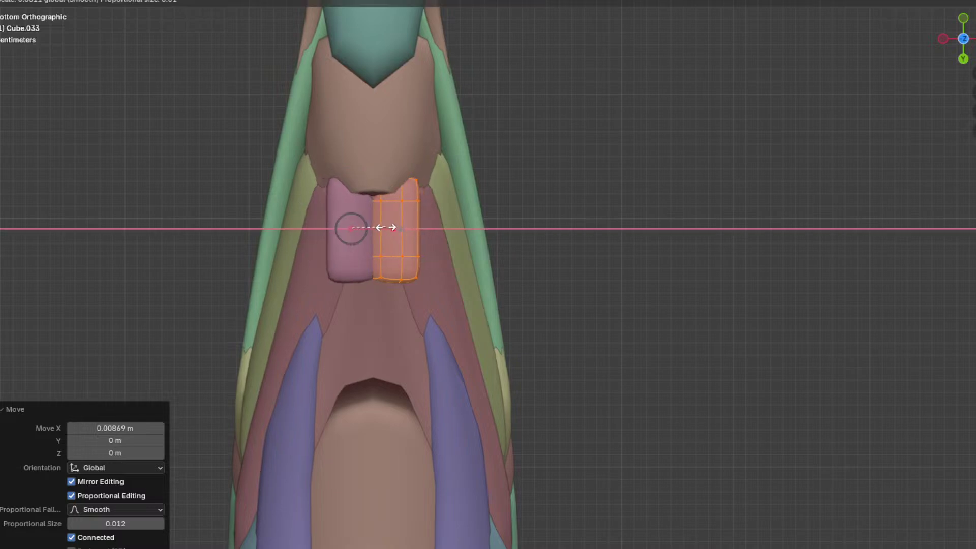
click(385, 227)
key(ctrl+z)
Step: Move the block -0.011757 m along X to fit it against the midline under the jaw
click(532, 1)
click(544, 43)
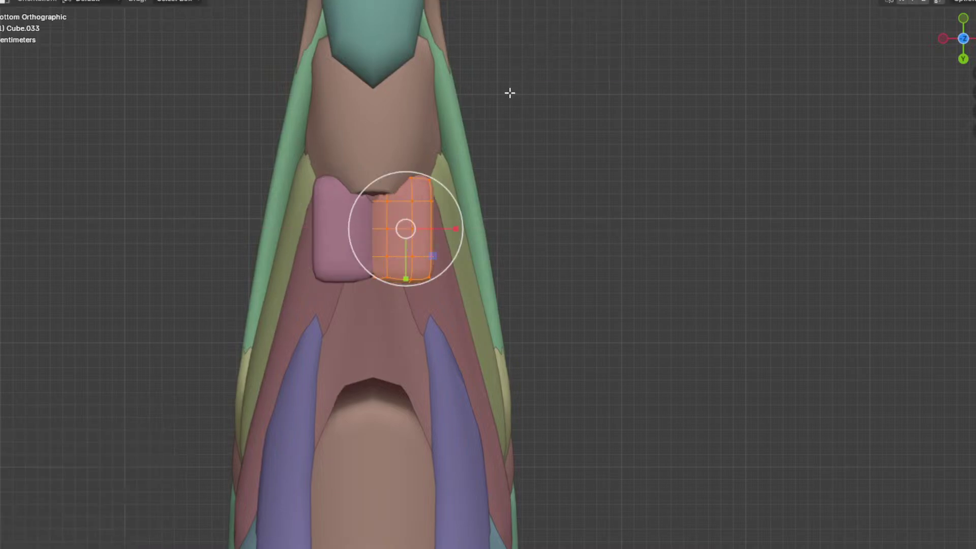
drag(445, 233, 427, 232)
click(415, 231)
Step: Rotate the block -24.9° in the side view to follow the slope under the lower jaw
middle_drag(423, 231, 392, 300)
key(KP_3)
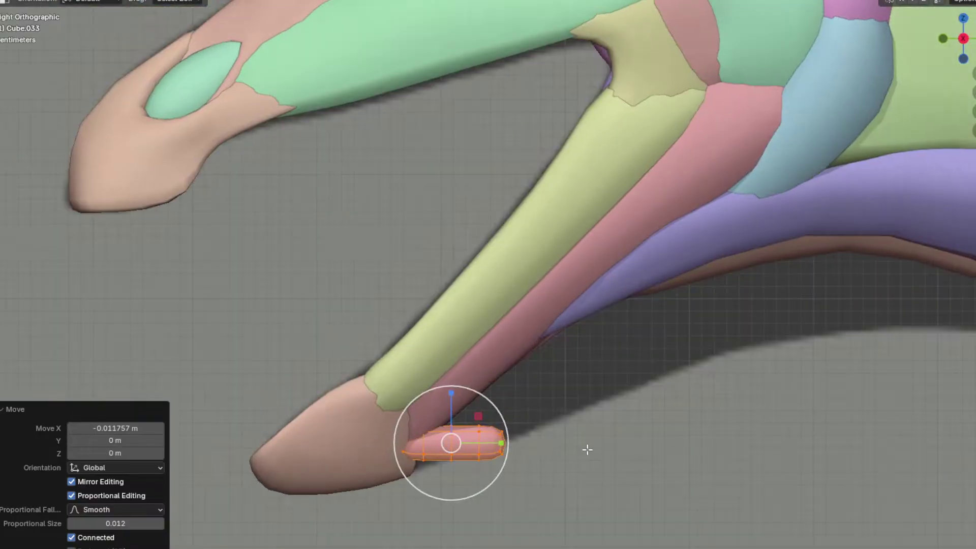
key(r)
click(605, 380)
Step: In wireframe, stretch the block's rear end backward along the throat outline of the reference
shift+middle_drag(655, 372, 545, 321)
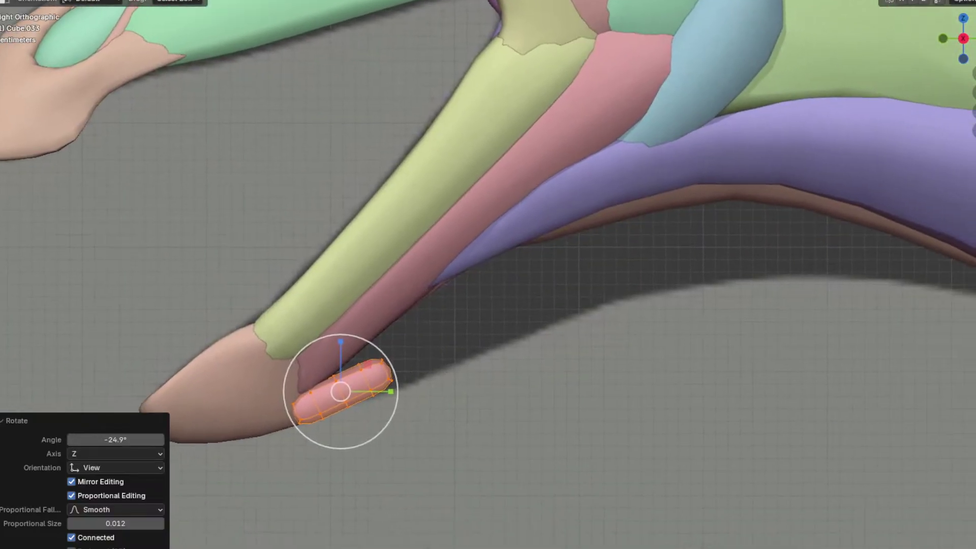
key(shift+z)
click(474, 371)
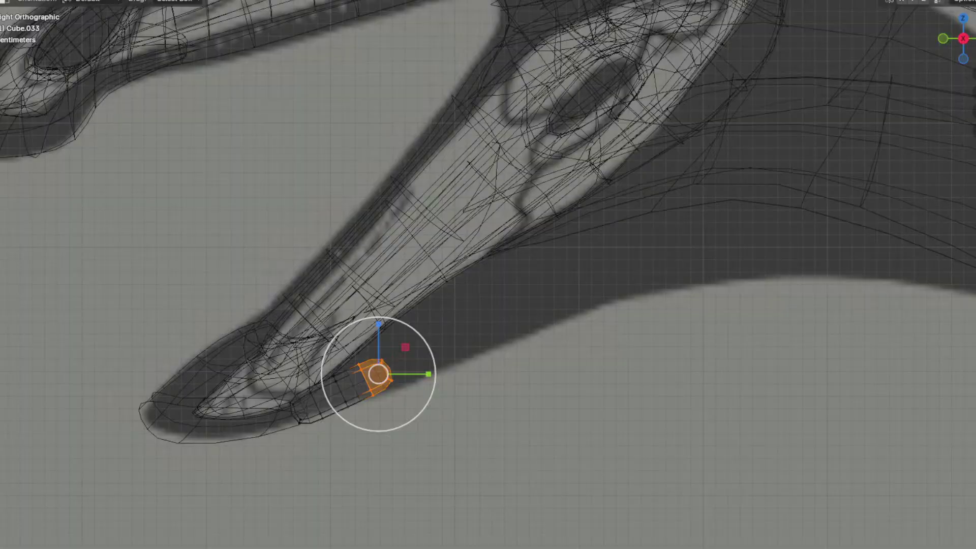
scroll(465, 368, down, 3)
shift+middle_drag(477, 346, 457, 353)
key(g)
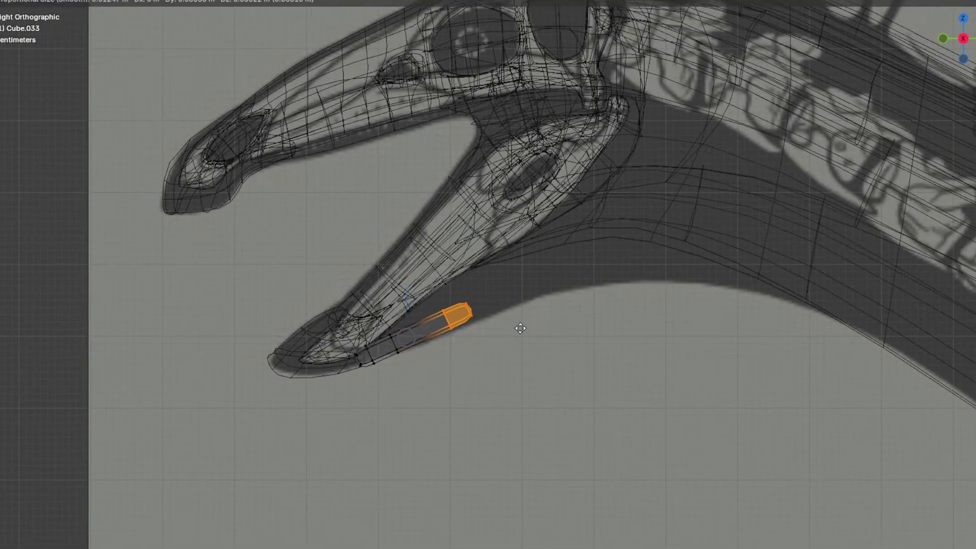
click(603, 300)
click(701, 307)
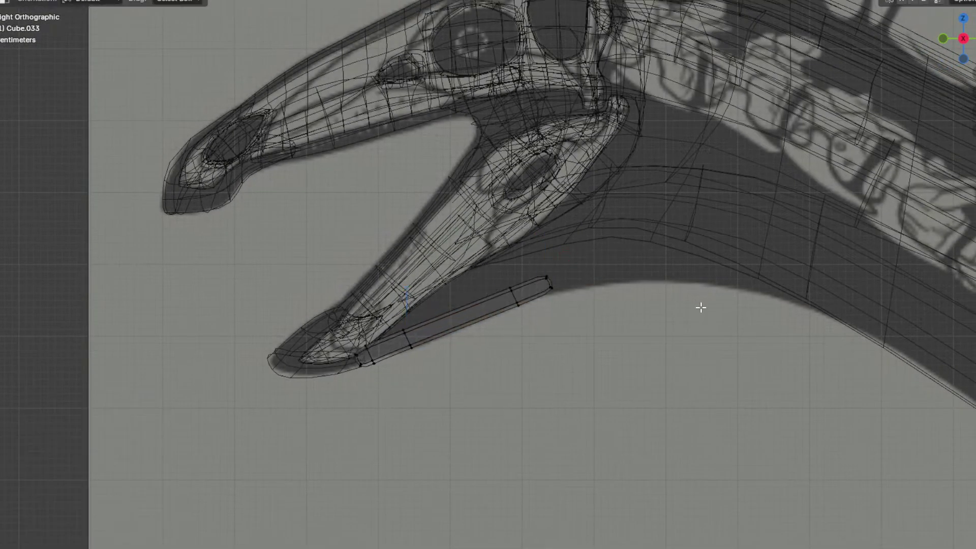
Step: Move the muscle's rear tip farther back along the throat outline and rotate it to match the curve
drag(541, 252, 540, 252)
shift+middle_drag(574, 260, 441, 279)
key(g)
click(577, 262)
key(r)
click(659, 351)
key(g)
click(588, 366)
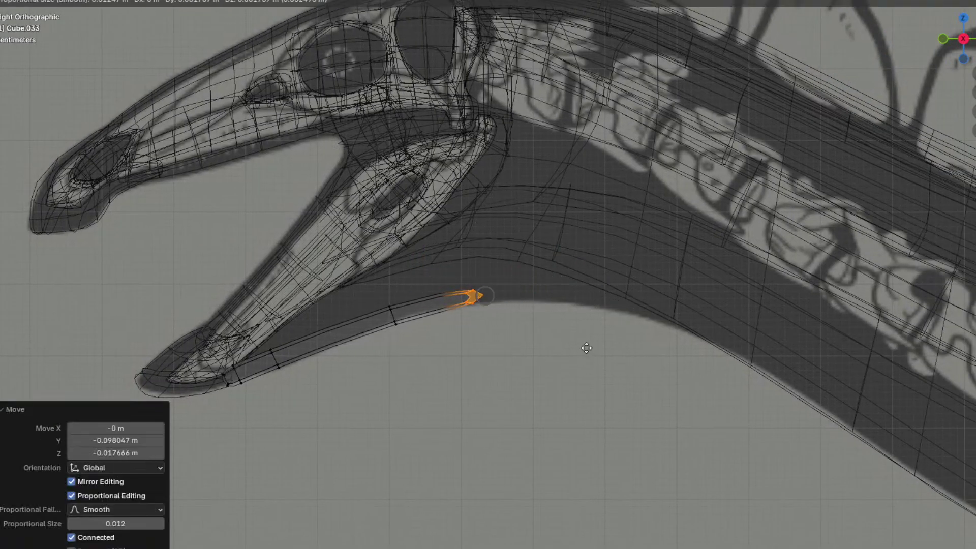
Step: Slide the muscle's front cross-section edge loop along its length to even out the segments
alt+click(275, 362)
key(g)
key(g)
click(384, 361)
Step: Extrude the muscle's rear end backward, move it 0.087447 m in Y and -0.018549 m in Z, and rotate it along the throat
drag(532, 334, 455, 271)
key(e)
click(611, 272)
key(g)
click(670, 284)
scroll(656, 329, down, 2)
shift+middle_drag(656, 329, 525, 303)
key(r)
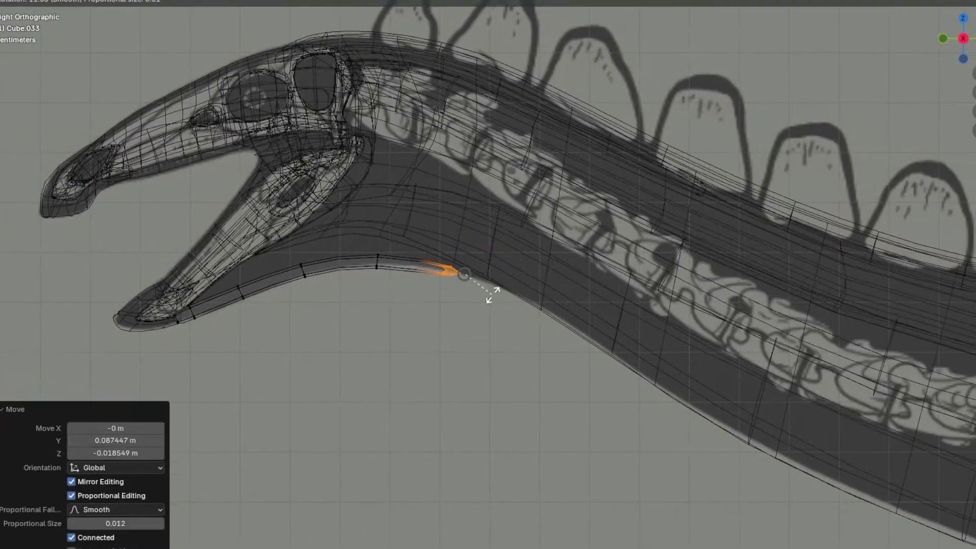
click(494, 305)
Step: Extrude the muscle's rear end again and place the new tip down along the front neck outline
key(e)
click(563, 329)
key(g)
click(630, 377)
mouse_move(629, 376)
shift+middle_down()
mouse_move(537, 293)
mouse_move(665, 257)
mouse_move(497, 359)
mouse_move(444, 331)
shift+middle_up()
Step: In solid shading, select the muscle's upper outer edge path and raise it toward the purple strip
key(shift+z)
alt+click(514, 346)
middle_drag(259, 288, 507, 264)
ctrl+click(511, 306)
key(g)
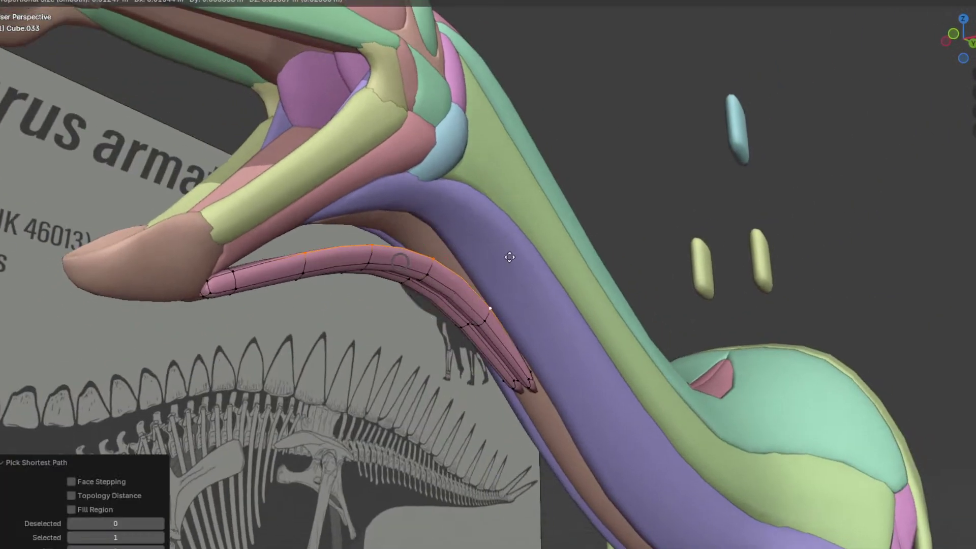
click(535, 174)
Step: Slide the muscle's lengthwise side edge loop upward by a factor of 0.244
middle_drag(529, 175, 439, 269)
alt+click(394, 236)
key(g)
key(g)
click(448, 259)
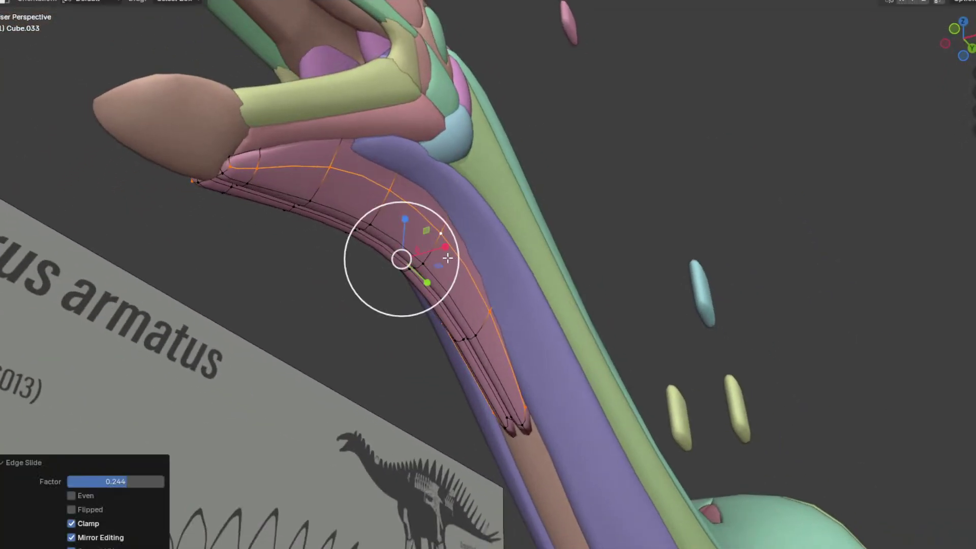
Step: Select the edge path along the muscle's middle side section and move it 0.033642 m along X to bulge outward
click(332, 169)
middle_drag(442, 234, 351, 249)
ctrl+click(453, 233)
key(g)
key(x)
click(501, 264)
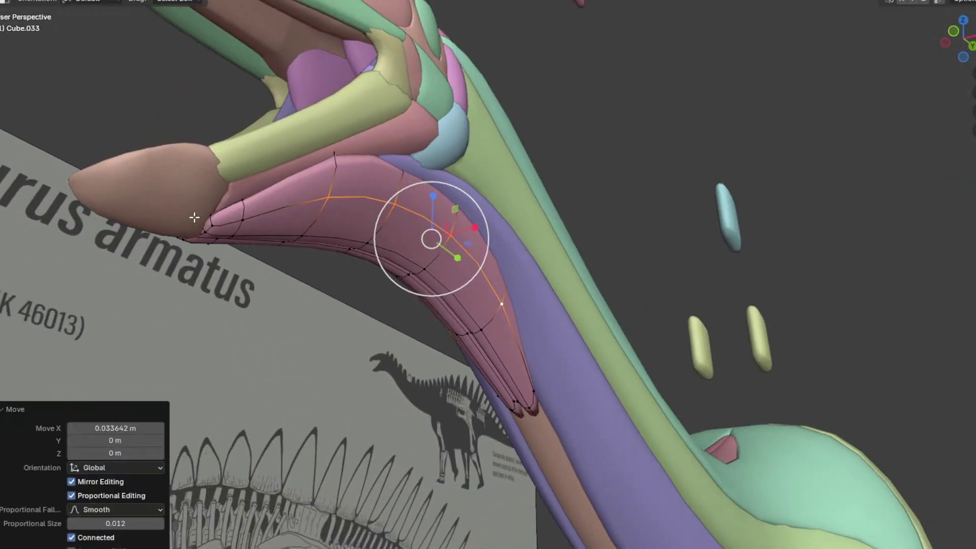
Step: Scale the muscle's front-end vertices 0.641 along X at the chin and slide them by a factor of -1.000
click(214, 213)
middle_drag(246, 224, 520, 241)
drag(542, 224, 544, 246)
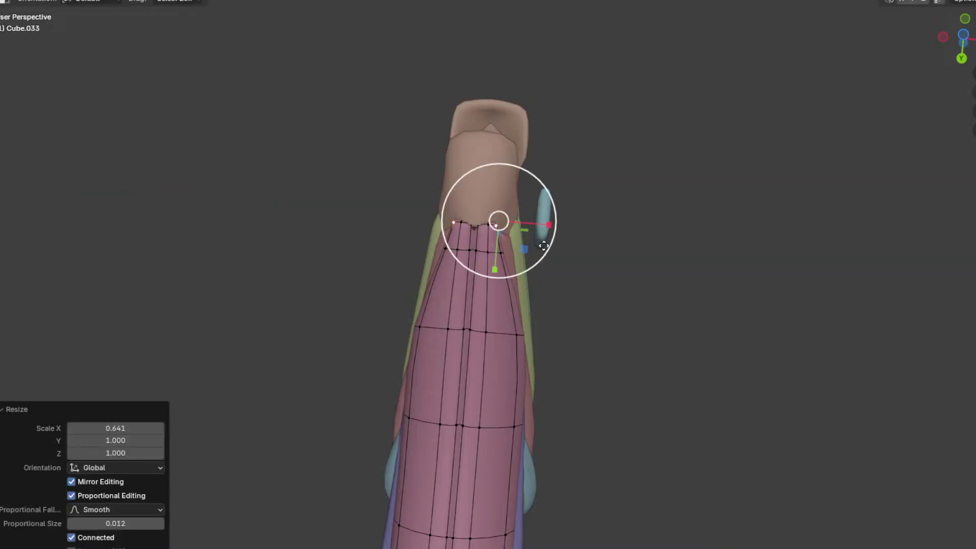
click(542, 265)
middle_drag(542, 266, 389, 370)
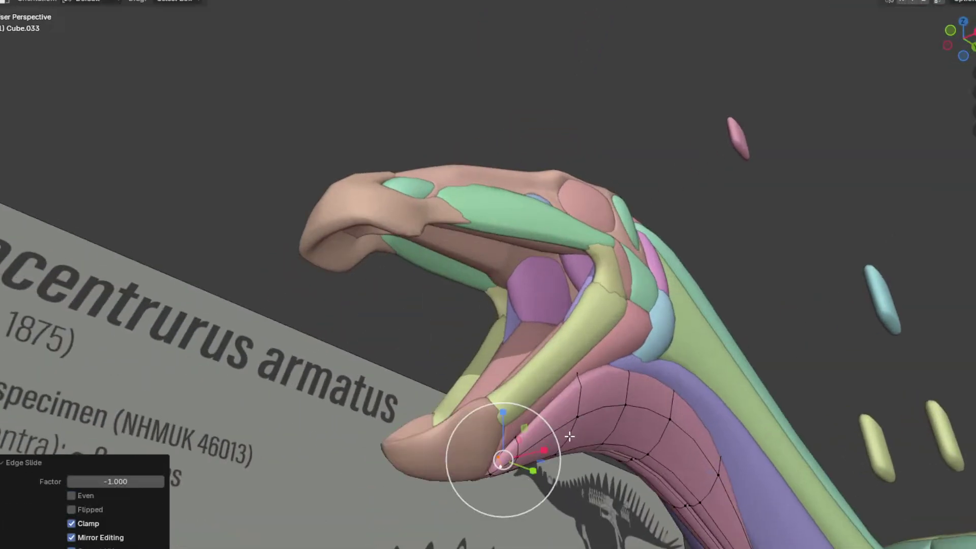
Step: Reposition the vertices at the muscle's chin end and slide the short edge there by a factor of -0.311
middle_drag(569, 438, 536, 432)
shift+middle_drag(537, 432, 471, 306)
scroll(471, 306, up, 1)
click(422, 333)
ctrl+click(422, 333)
middle_drag(424, 333, 489, 314)
key(g)
click(473, 300)
click(442, 305)
ctrl+click(467, 304)
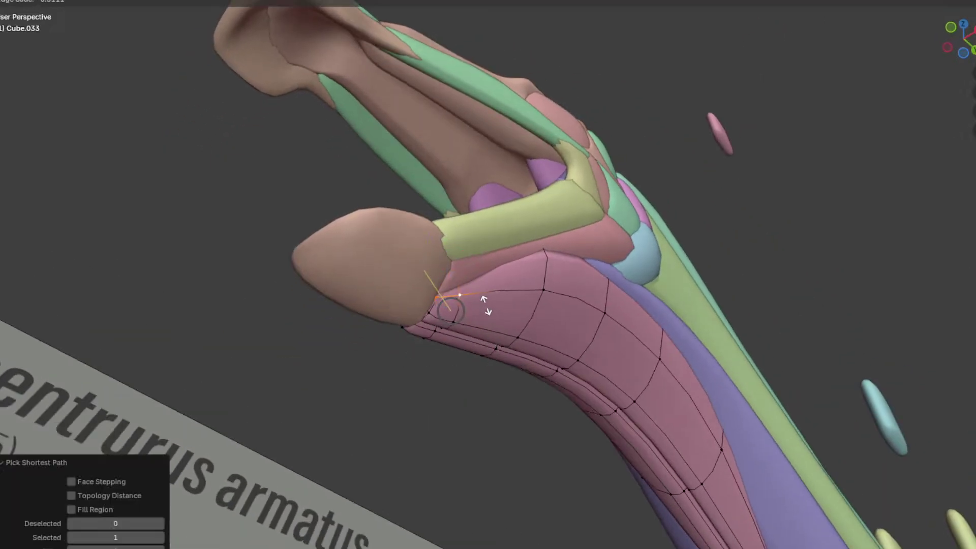
click(487, 305)
Step: Move the muscle's upper-edge vertex below the jaw joint to overlap the purple strip
middle_drag(490, 285, 417, 376)
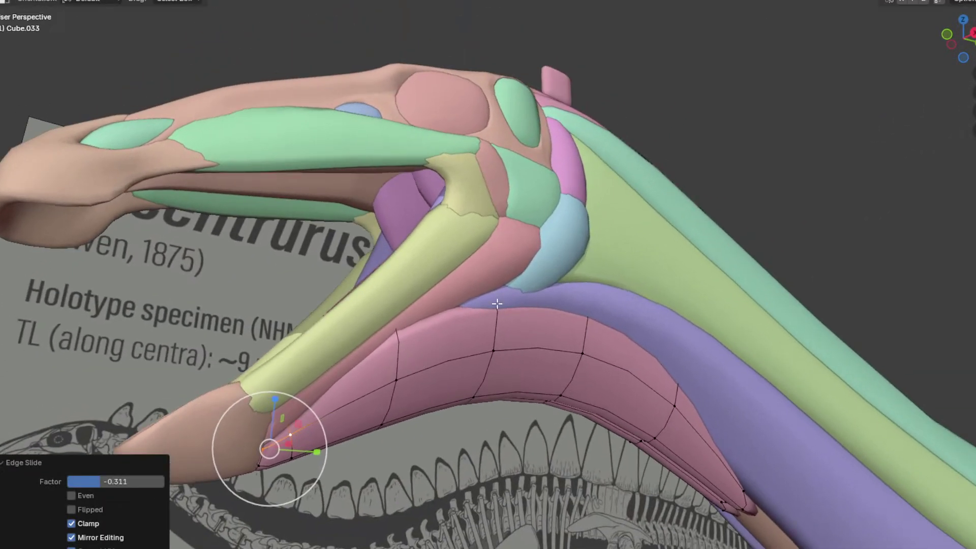
click(497, 303)
middle_drag(497, 303, 517, 315)
key(g)
click(516, 280)
Step: Move the side edge path below the jaw joint 0.028228 m along X, shift it along Y, and finish editing the muscle
click(468, 359)
ctrl+click(526, 359)
middle_drag(526, 359, 542, 380)
key(g)
key(x)
click(550, 358)
click(551, 395)
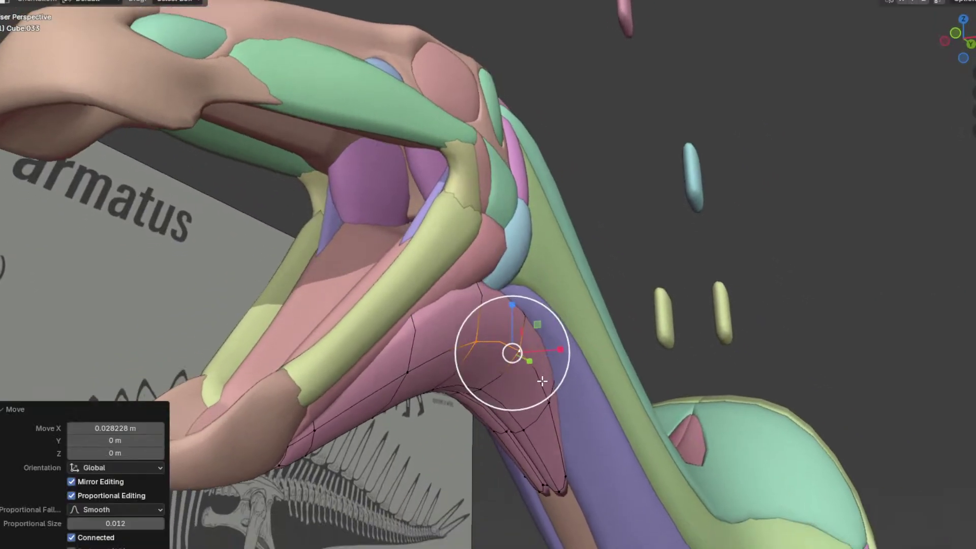
key(g)
key(y)
click(560, 401)
key(Tab)
middle_drag(539, 432, 494, 304)
key(KP_3)
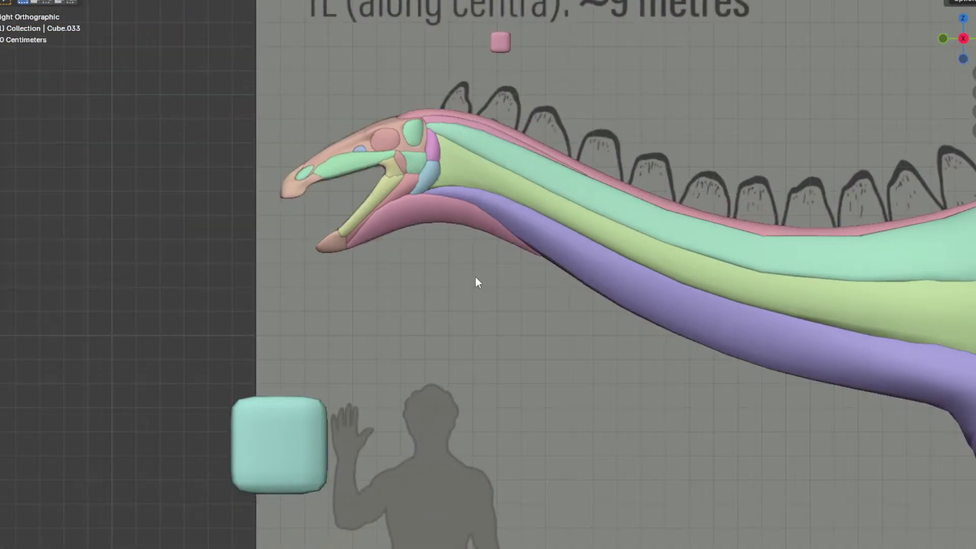
Step: Move the small spare pink cube below the neck and rotate it 90° in the top view
key(g)
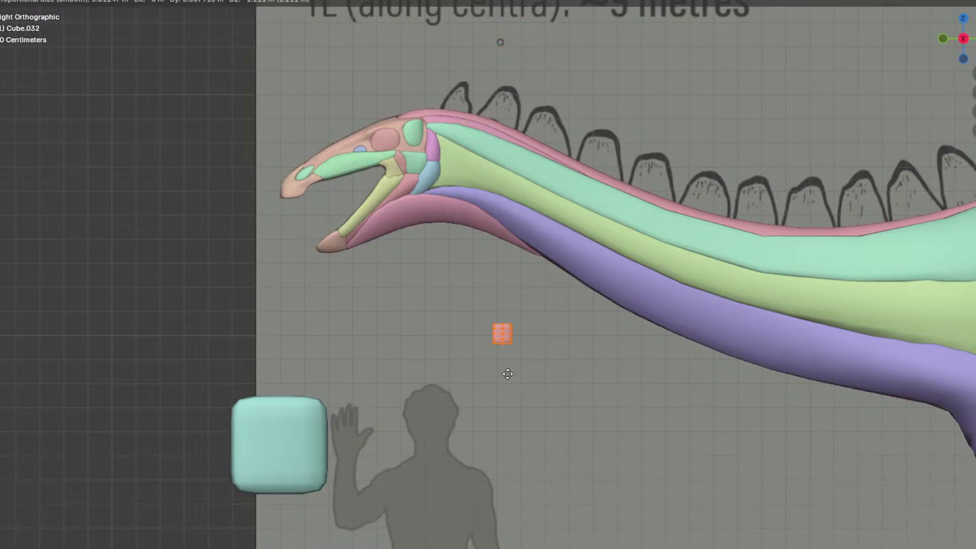
click(505, 368)
middle_drag(506, 367, 536, 402)
key(KP_7)
key(r)
click(494, 412)
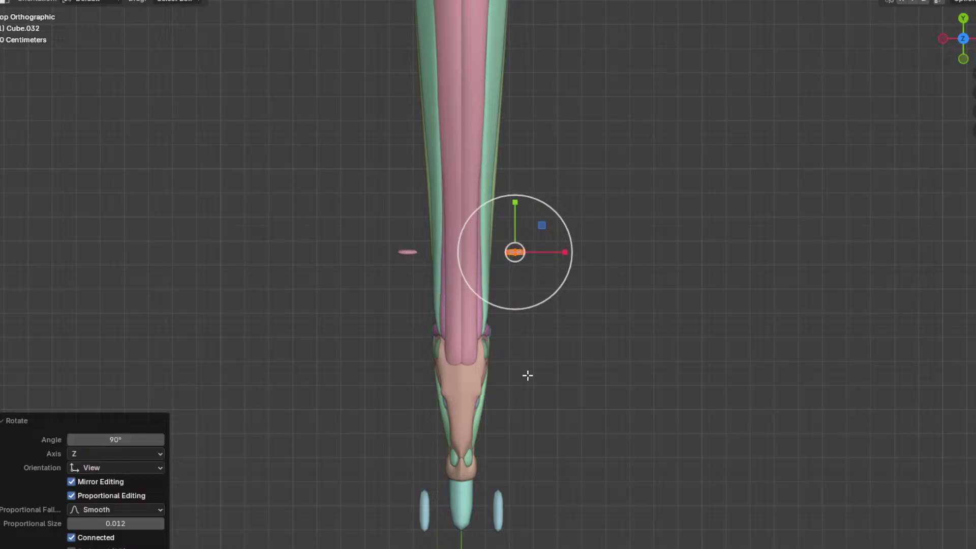
Step: Scale the pink block along X in the front view
key(KP_1)
scroll(580, 423, up, 3)
shift+middle_drag(580, 467, 647, 304)
key(s)
key(x)
click(547, 297)
scroll(529, 297, down, 4)
scroll(503, 366, up, 4)
Step: Select one of the pink block's side edge loops and shift it along X
middle_drag(502, 366, 541, 359)
alt+click(505, 328)
key(KP_1)
scroll(470, 366, up, 2)
shift+middle_drag(464, 388, 599, 317)
key(g)
key(x)
click(582, 313)
Step: Move the whole pink block -0.18709 m along X to meet its mirrored half at the midline
key(a)
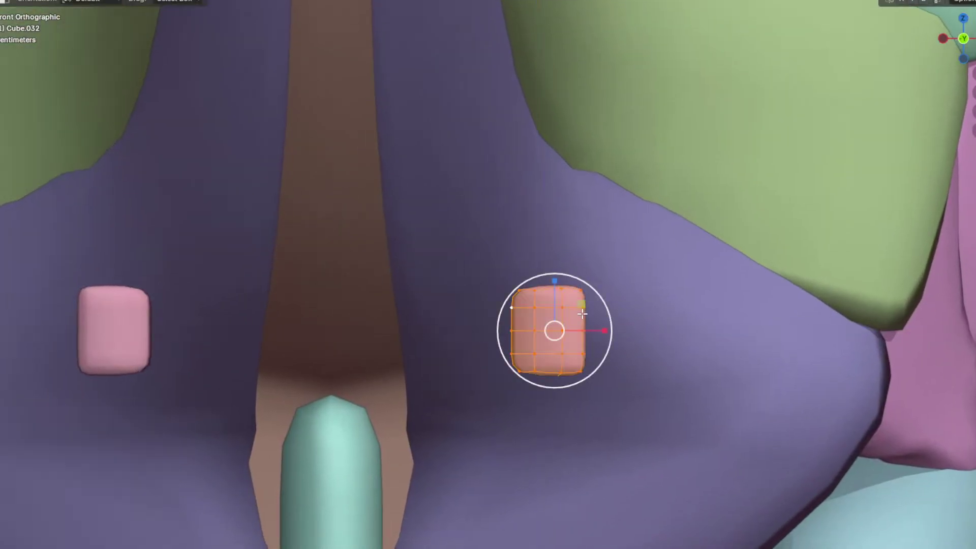
key(g)
key(x)
click(418, 330)
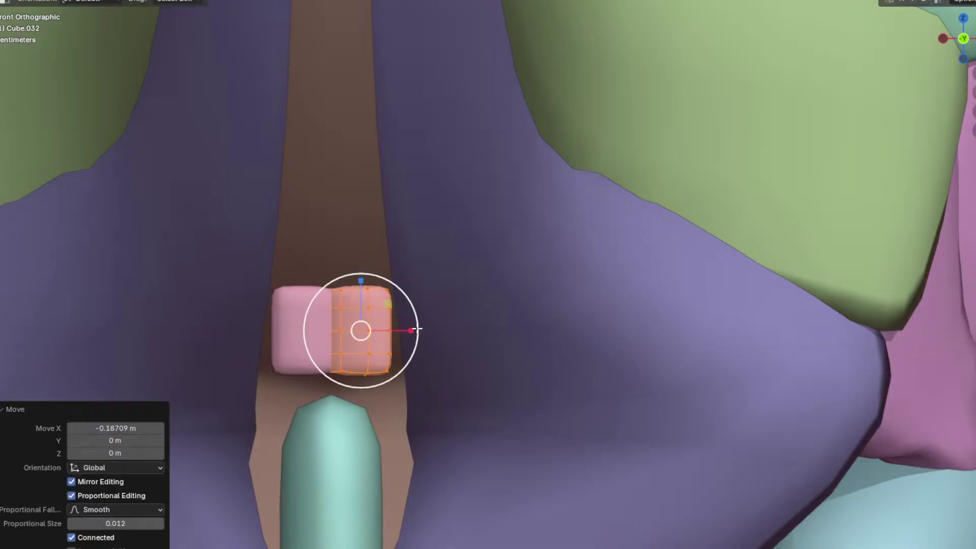
Step: Rotate the block -58.3° in the side view and move it to the rear end of the throat muscle
key(KP_3)
key(r)
click(647, 339)
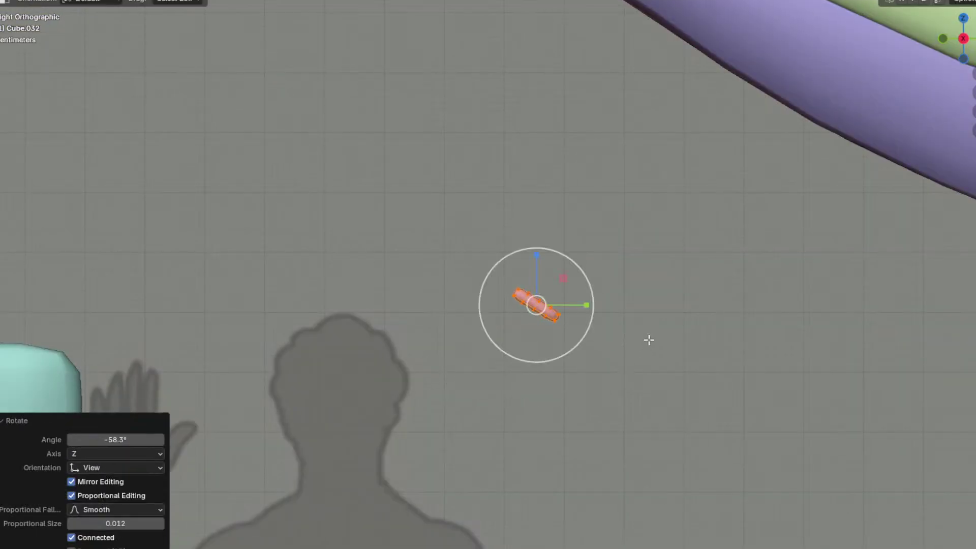
scroll(493, 242, down, 3)
scroll(493, 242, down, 3)
key(g)
click(570, 243)
scroll(600, 266, up, 6)
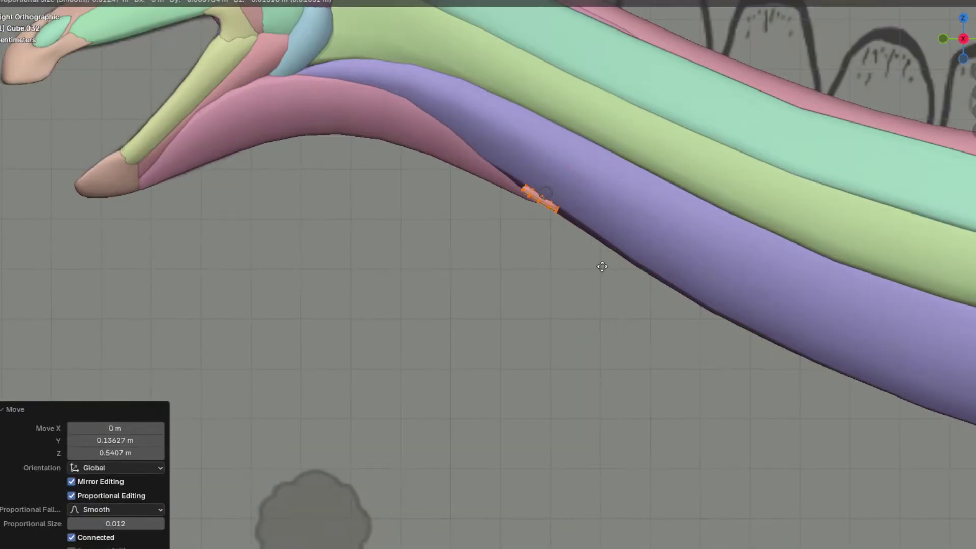
Step: Scale the block 0.670 along X and move it -0.01077 m along X toward the midline
middle_drag(600, 270, 581, 257)
key(s)
key(x)
click(426, 223)
middle_drag(426, 223, 520, 244)
scroll(526, 246, up, 1)
key(g)
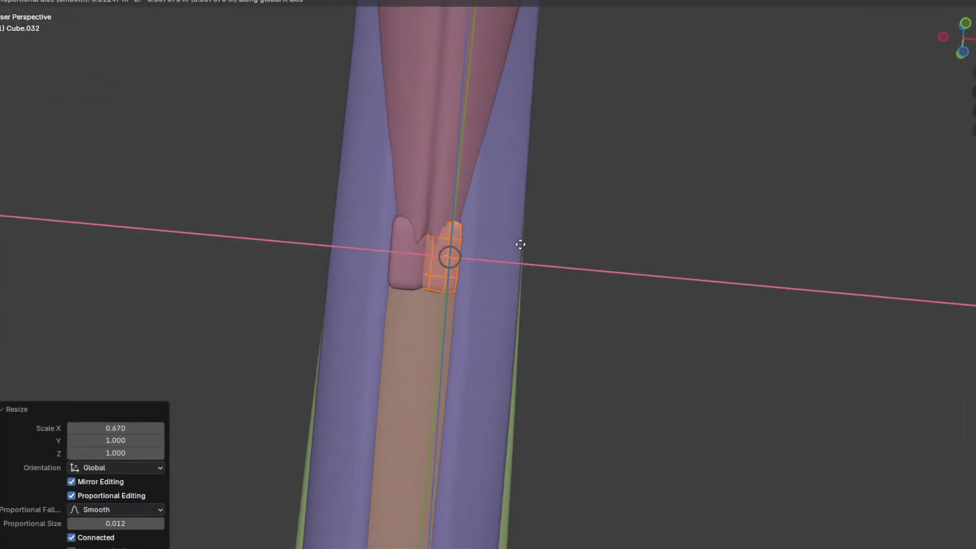
key(KP_3)
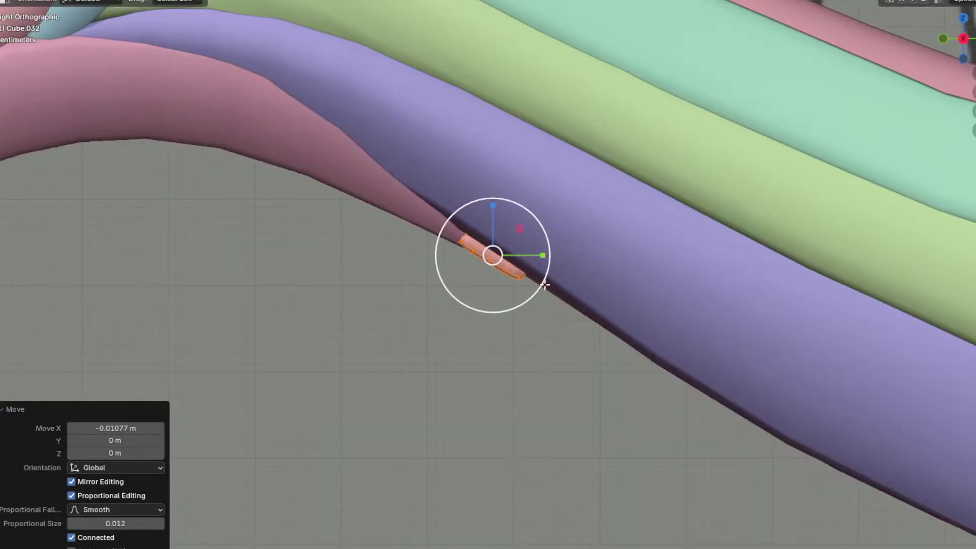
Step: Show the model as see-through wireframe and move the block's rear-end vertices back along the neck's underside
click(926, 1)
click(602, 277)
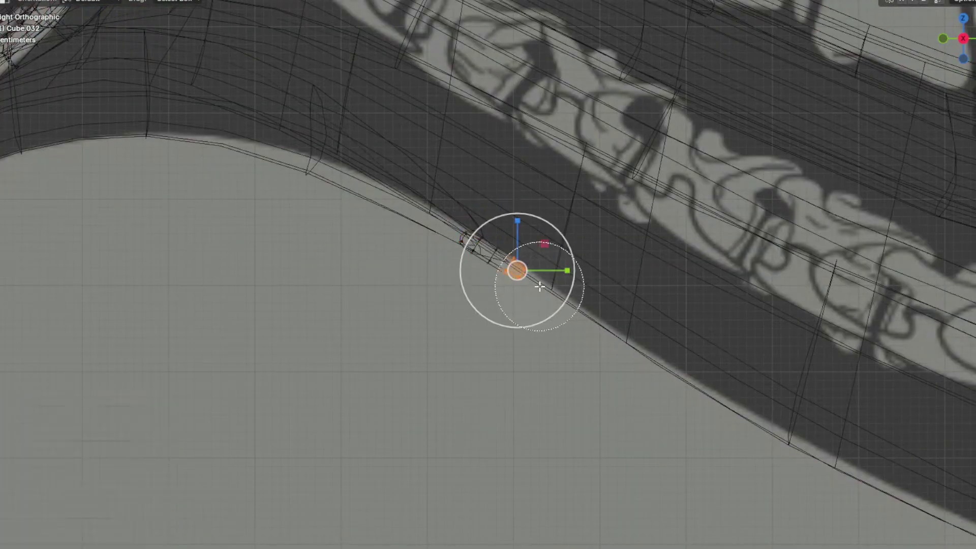
right_click(540, 286)
scroll(554, 290, down, 2)
shift+middle_drag(570, 294, 434, 268)
key(g)
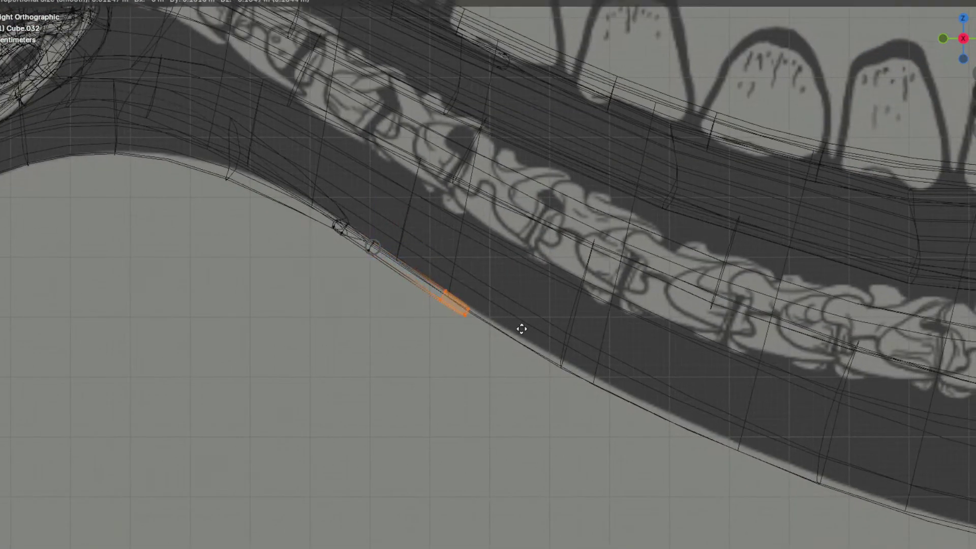
click(532, 336)
Step: Move the strip's rear section farther back and rotate it to follow the underside of the neck
drag(418, 270, 349, 227)
key(g)
click(558, 340)
key(r)
click(660, 352)
key(g)
click(671, 360)
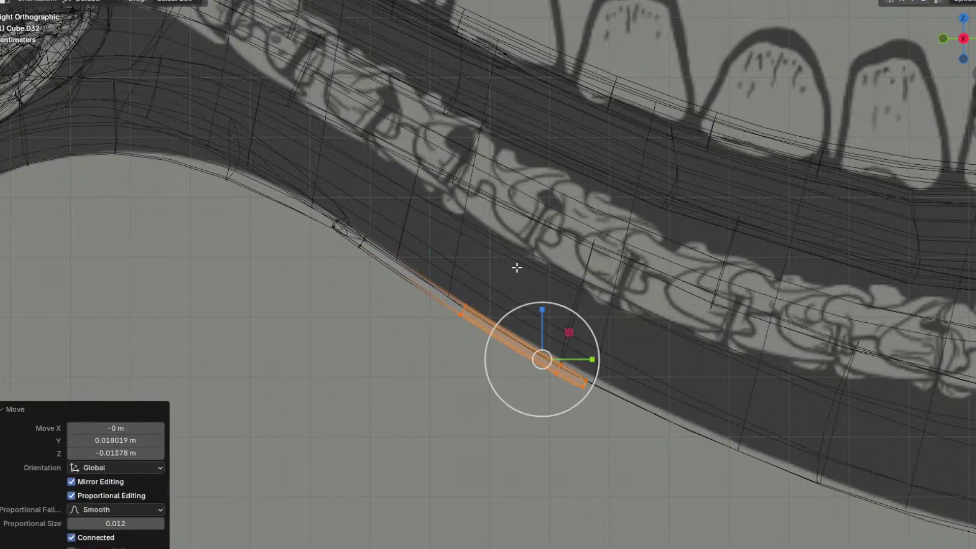
Step: Slide the strip's front edge loop by a factor of 0.265 and move its rear end farther along the neck
alt+click(360, 245)
key(g)
key(g)
click(439, 269)
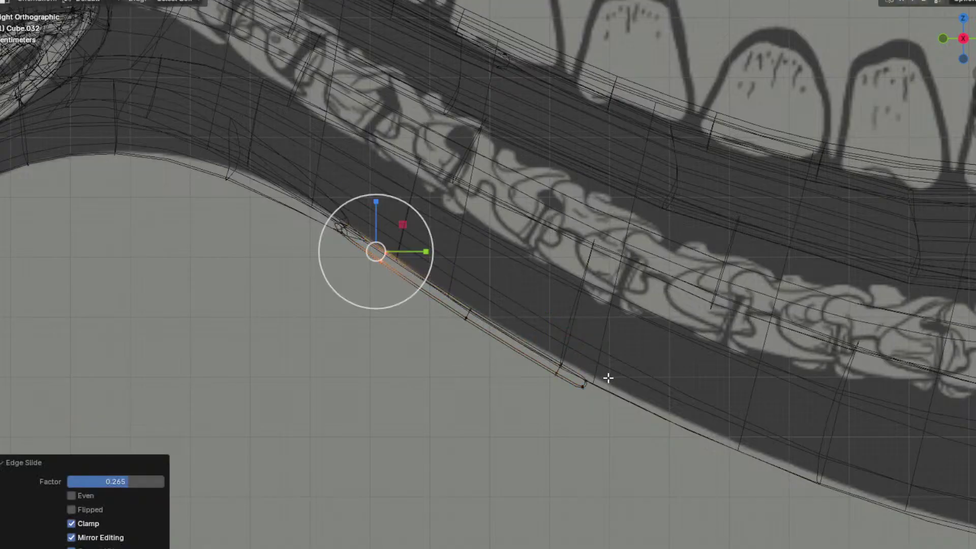
drag(582, 378, 577, 374)
shift+middle_drag(650, 378, 345, 230)
key(g)
click(473, 291)
Step: Extrude the strip's rear end 0.28143 m and move the new end onto the neck outline
scroll(472, 294, down, 1)
shift+middle_drag(469, 299, 303, 249)
key(e)
click(437, 302)
key(g)
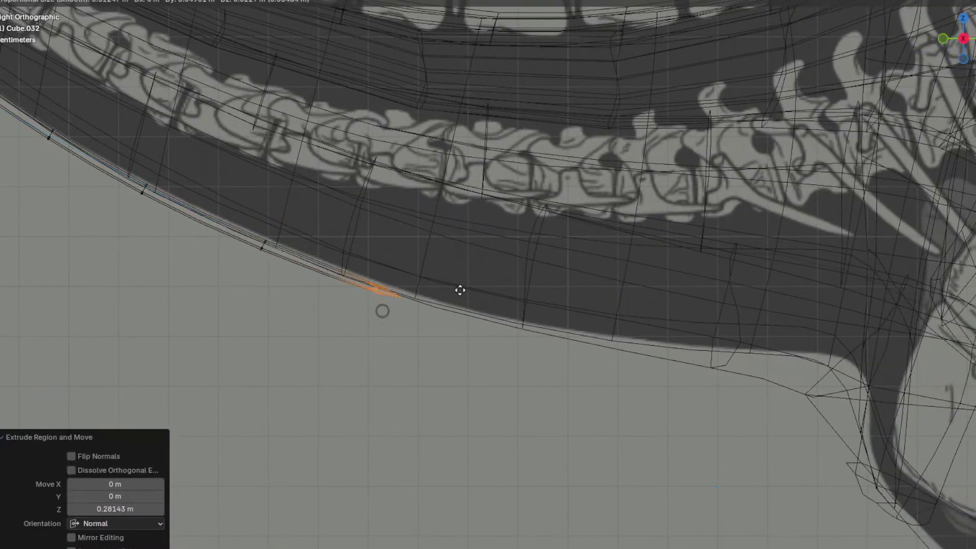
click(461, 291)
key(g)
click(463, 304)
Step: Extrude the rear end another 0.25672 m and align it with the underside of the neck
key(e)
click(593, 342)
key(g)
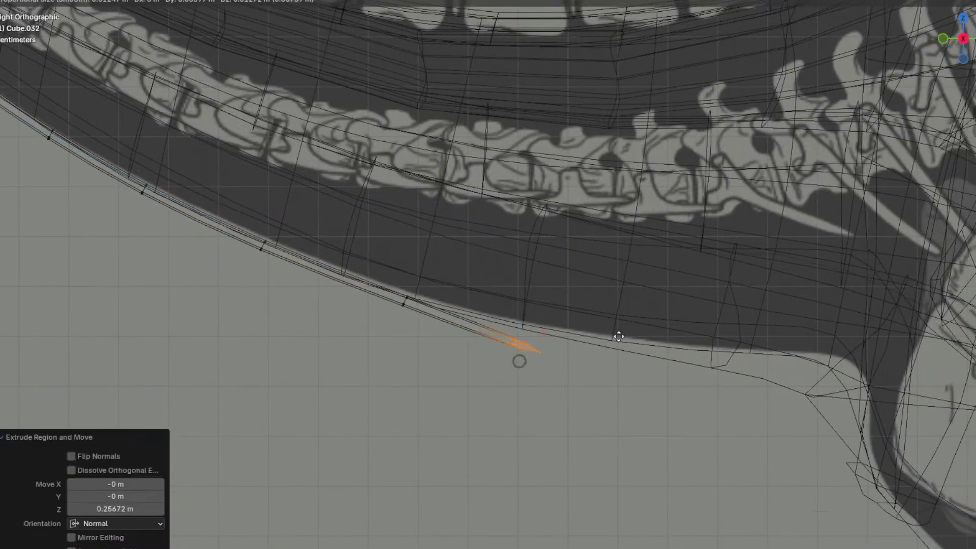
click(619, 324)
Step: Extrude the rear end 0.24245 m toward the chest and shift it onto the lower neck outline
shift+middle_drag(615, 327, 346, 256)
key(e)
click(452, 296)
key(g)
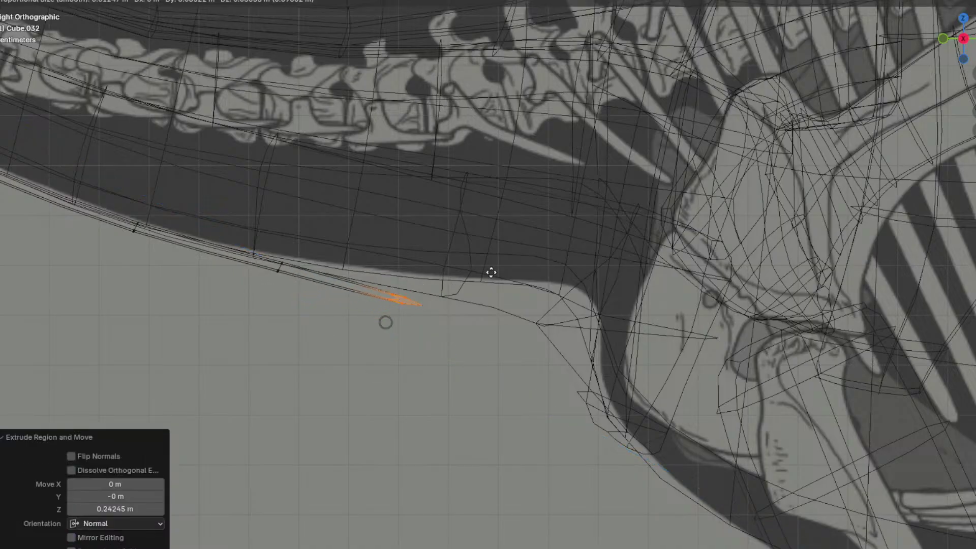
click(511, 272)
Step: Extrude the rear end 0.15728 m to the base of the neck and adjust its position
key(e)
click(579, 292)
key(g)
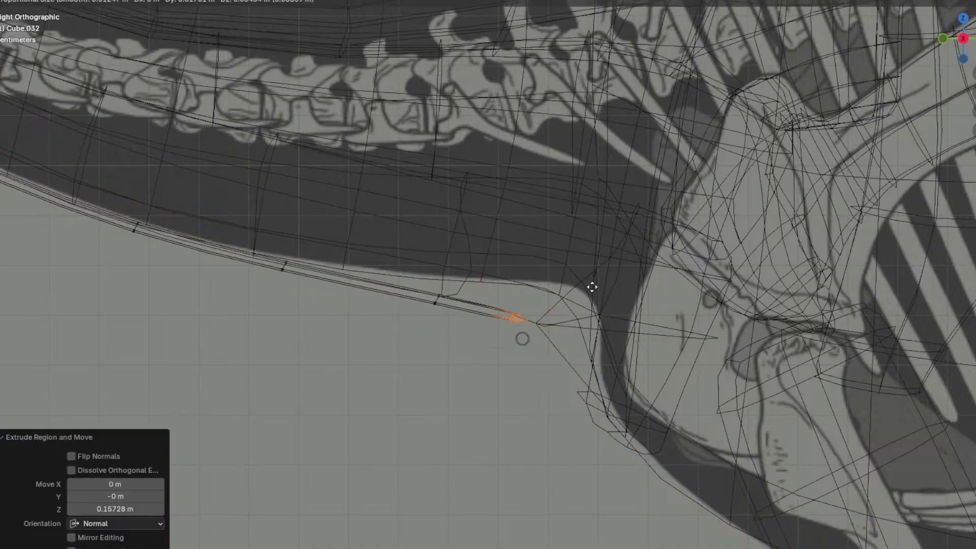
click(566, 284)
Step: Extrude the rear end 0.17524 m down toward the chest, then rotate and move it to follow the curve
key(e)
click(672, 334)
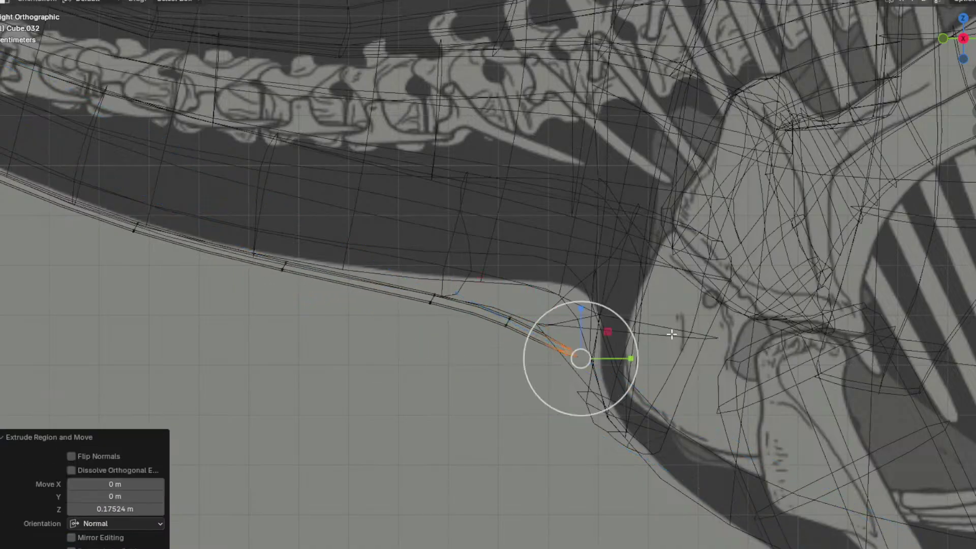
key(r)
click(655, 358)
key(g)
click(641, 358)
Step: Extrude and reposition another segment down the front of the chest, and return to solid shading
key(e)
click(662, 382)
key(g)
click(660, 399)
scroll(729, 293, down, 1)
click(952, 1)
Step: Extrude the strip's lower end once more between the purple chest muscles
mouse_move(665, 310)
middle_down()
mouse_move(530, 301)
mouse_move(497, 325)
middle_up()
key(e)
click(498, 361)
middle_drag(497, 361, 500, 385)
Step: Scale the strip's lower tip along X and move it -0.025259 m along X and -0.040433 m along Z
click(459, 385)
key(s)
key(x)
click(482, 349)
key(g)
click(494, 393)
scroll(494, 393, down, 3)
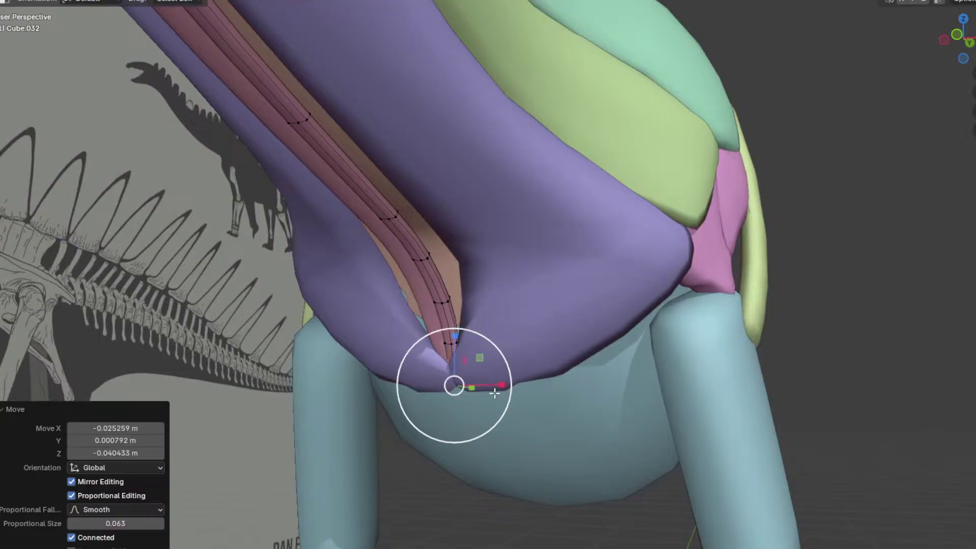
Step: Leave mesh editing and examine the strip's tapered lower end between the purple chest muscles
middle_drag(484, 351, 529, 366)
scroll(485, 411, up, 5)
drag(450, 515, 404, 510)
key(Tab)
scroll(496, 402, down, 2)
middle_drag(498, 399, 529, 303)
scroll(530, 303, down, 3)
scroll(524, 383, up, 4)
middle_drag(524, 384, 473, 458)
Step: Resume editing the strip and reposition a vertex near its lower tip
key(Tab)
scroll(473, 457, up, 2)
middle_drag(395, 471, 443, 391)
key(g)
click(431, 453)
Step: Adjust an inner vertex above the strip's lower tip and shift it 0.005754 m along X
middle_drag(496, 417, 438, 355)
click(337, 337)
key(g)
scroll(333, 349, down, 3)
click(331, 336)
key(g)
key(x)
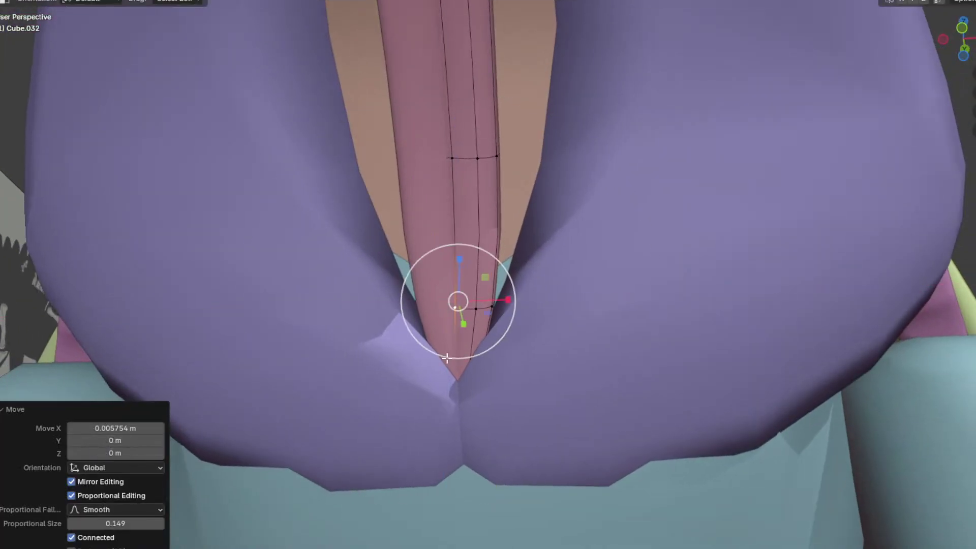
click(447, 358)
Step: Move a vertex at the strip's front end where it meets the rear of the throat muscle
scroll(473, 335, down, 7)
middle_drag(499, 311, 178, 178)
shift+middle_drag(178, 178, 628, 308)
shift+middle_drag(534, 167, 490, 315)
scroll(531, 301, up, 4)
click(471, 337)
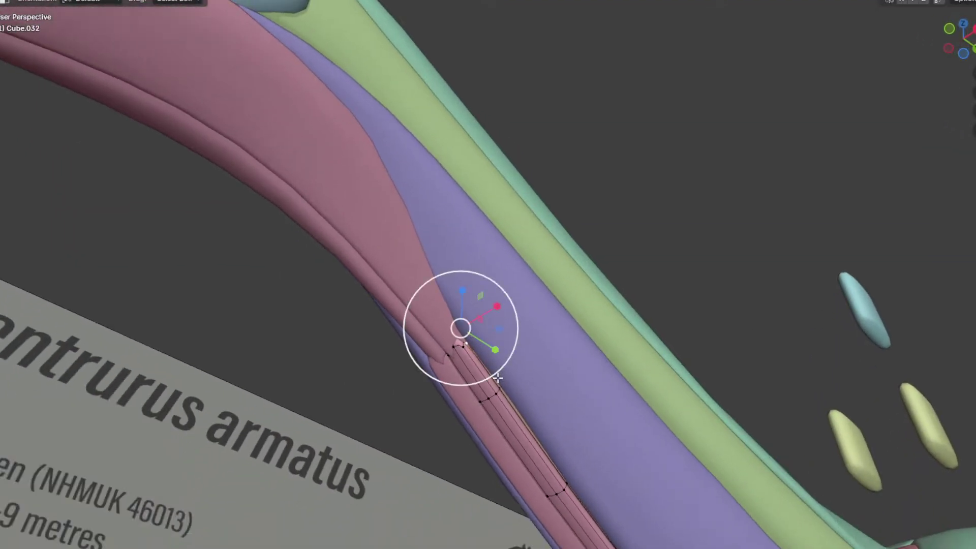
scroll(500, 378, down, 4)
scroll(504, 378, up, 3)
key(g)
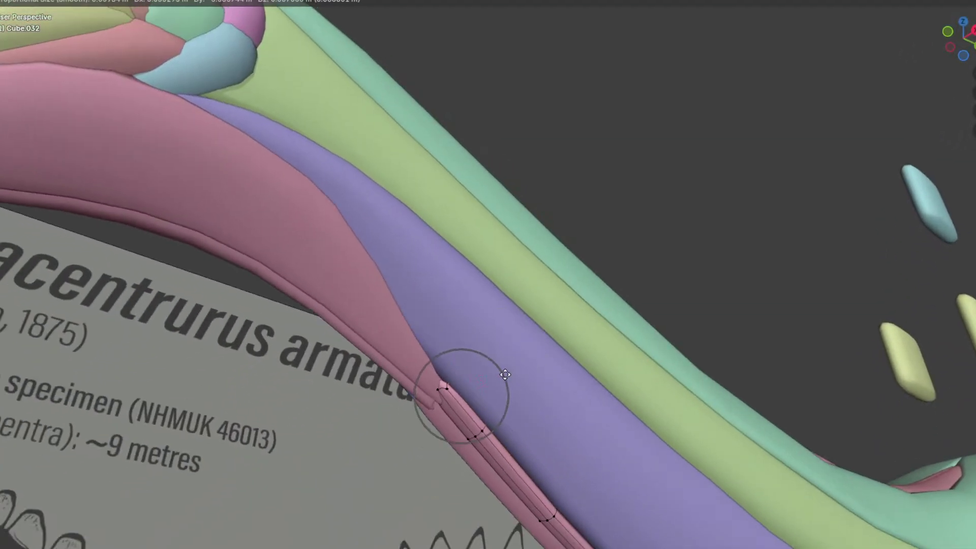
click(513, 348)
Step: Shift the selection at the strip's front end -0.012021 m along X
middle_drag(510, 367, 549, 331)
click(543, 287)
middle_drag(542, 287, 556, 262)
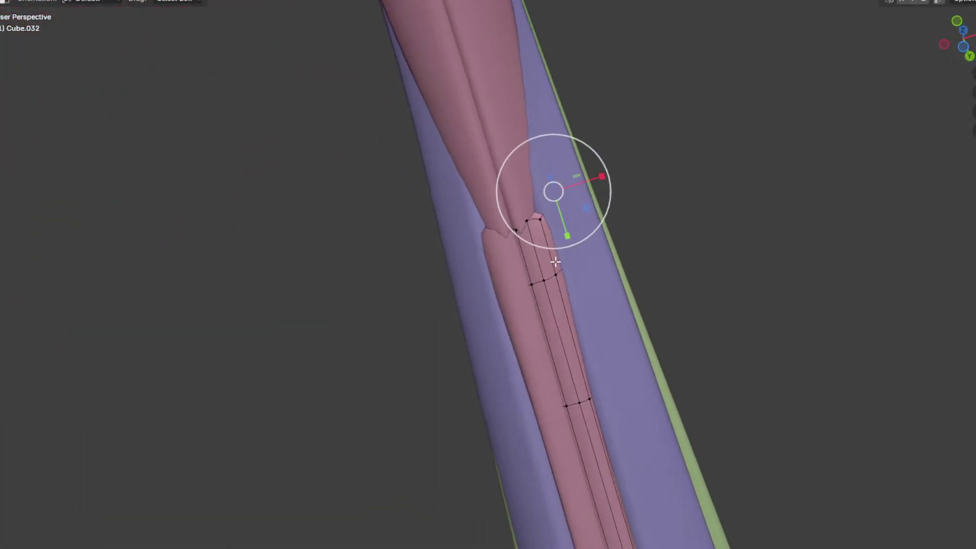
scroll(581, 287, down, 1)
click(580, 286)
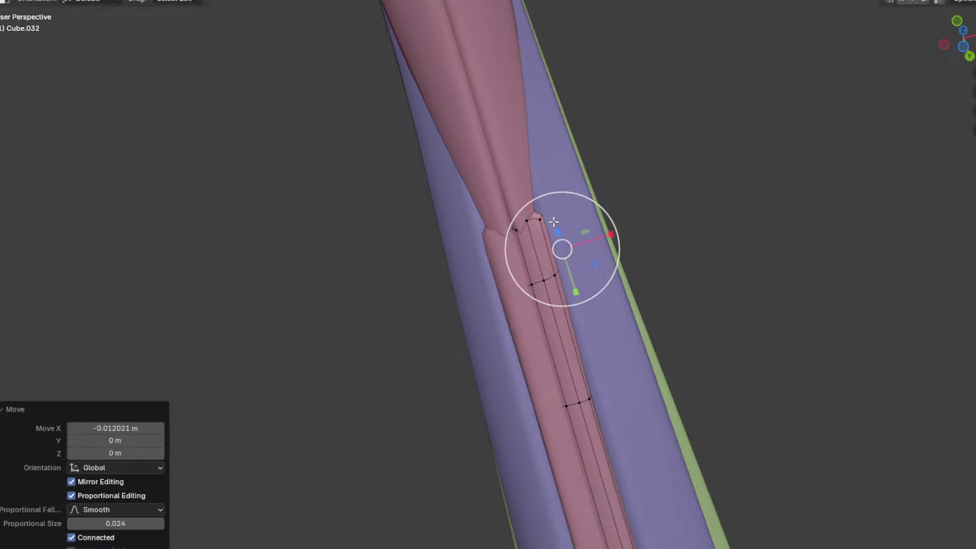
Step: Move the outer corner vertex at the strip's front end toward the throat muscle
click(548, 221)
middle_drag(549, 226, 560, 210)
key(g)
click(511, 86)
Step: Slide a vertex at the strip's front end by a factor of 0.195
middle_drag(510, 87, 412, 330)
click(393, 265)
middle_drag(393, 265, 497, 290)
key(shift+v)
click(470, 295)
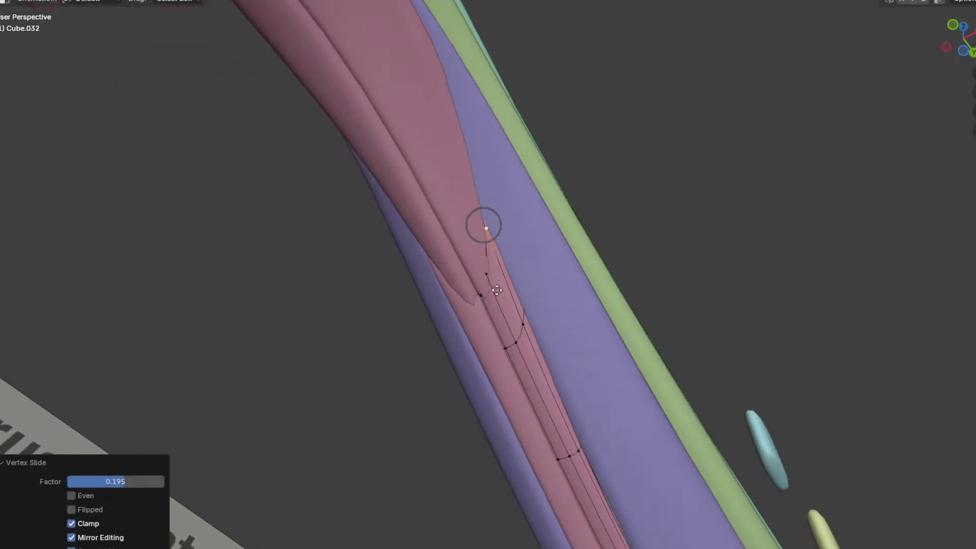
Step: Reposition the selected vertex at the pink strip's front end beside the throat muscle and leave mesh editing
click(486, 291)
key(Tab)
scroll(487, 290, down, 3)
Step: Move a run of outer-edge vertices along the rear half of the neck strip along X and reposition them freely
click(613, 277)
middle_drag(613, 277, 460, 239)
scroll(542, 301, down, 2)
scroll(549, 261, up, 1)
click(549, 261)
key(Tab)
scroll(549, 260, up, 3)
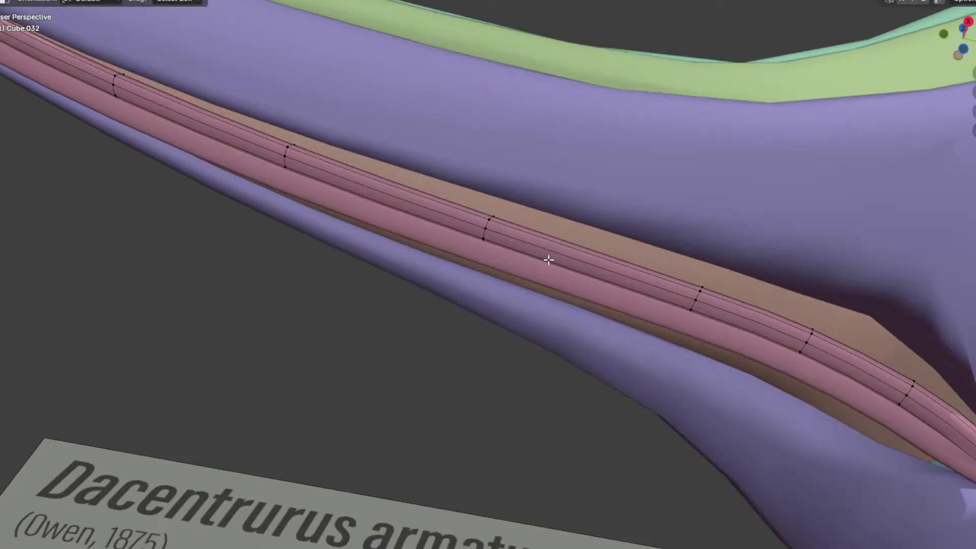
middle_drag(550, 260, 549, 277)
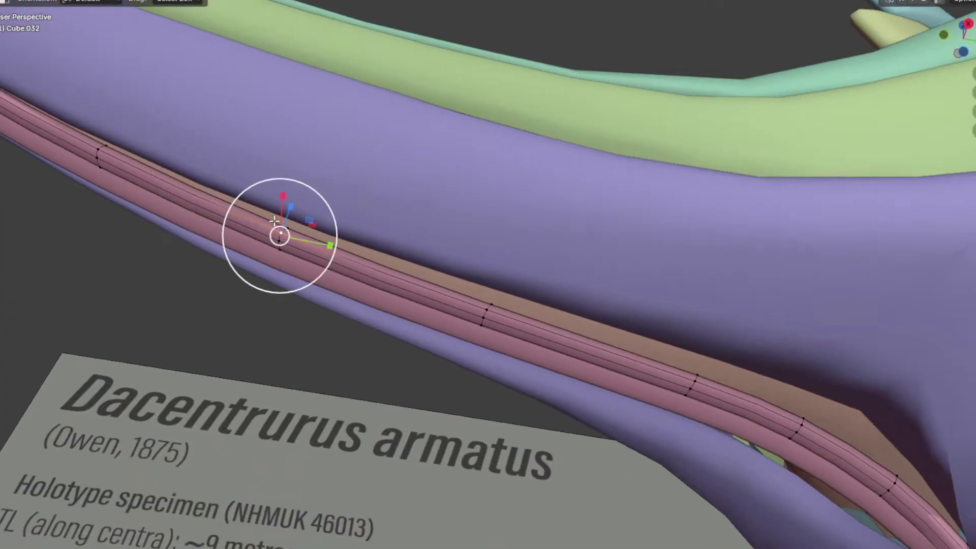
ctrl+click(822, 418)
middle_drag(823, 418, 575, 308)
key(g)
key(x)
click(604, 300)
key(g)
click(573, 293)
Step: Move the outer-edge vertices at the strip's chest end outward and rotate them 14.9°
shift+middle_drag(617, 403, 531, 315)
click(510, 334)
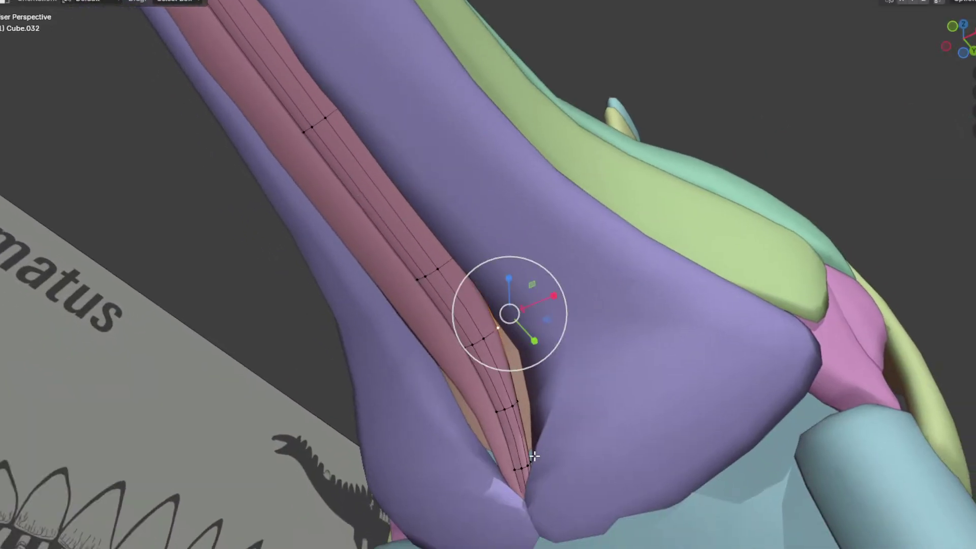
ctrl+click(533, 456)
key(g)
click(599, 414)
middle_drag(599, 415, 526, 418)
key(r)
click(524, 432)
Step: Slide the strip's outer edge in front of the chest and move it 0.014352 m in X, 0.019302 m in Y and -0.025037 m in Z
middle_drag(466, 406, 523, 367)
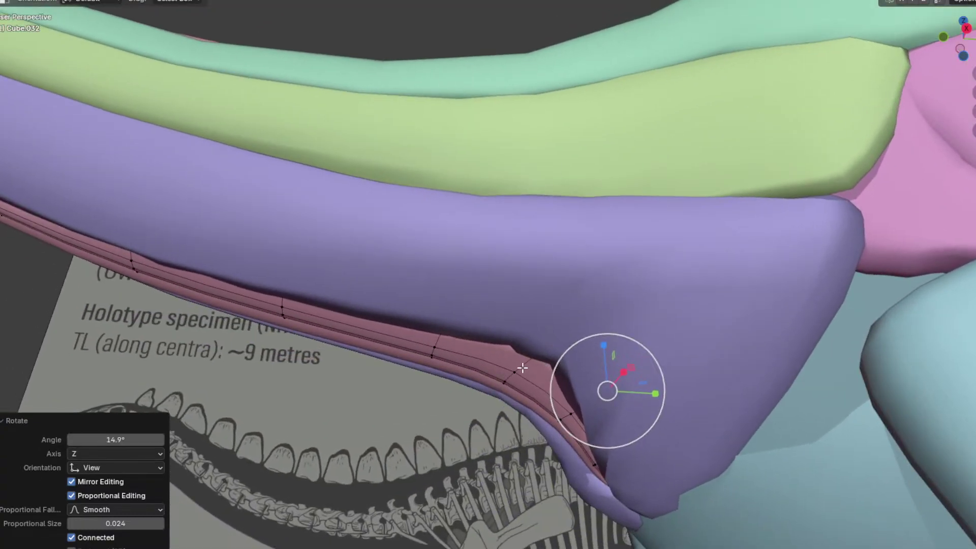
click(570, 409)
ctrl+click(438, 346)
middle_drag(440, 344, 624, 387)
key(g)
key(g)
click(581, 370)
key(g)
click(631, 406)
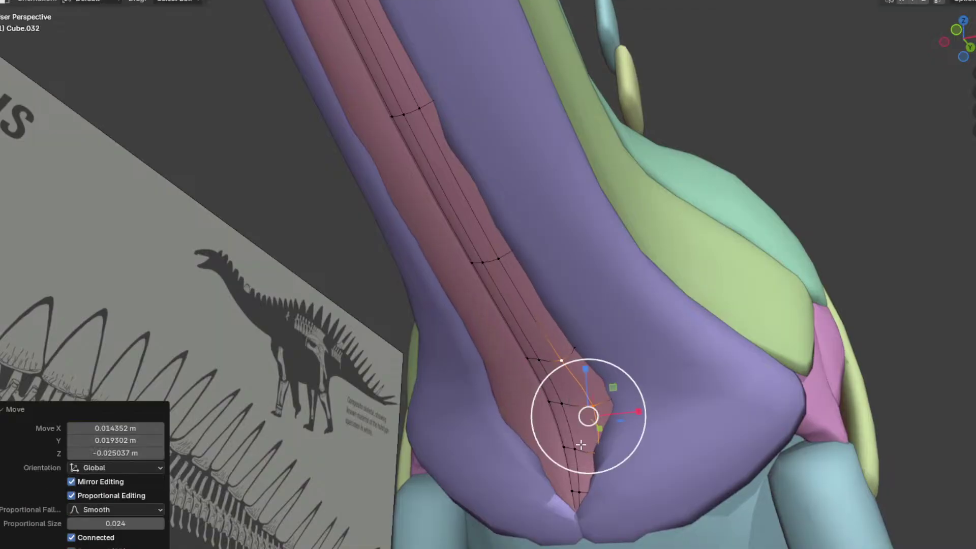
Step: Select the edge path at the strip's chest end and slide it by a factor of -0.407
click(579, 490)
ctrl+click(534, 355)
key(ctrl+z)
ctrl+click(545, 367)
key(g)
key(g)
click(593, 401)
Step: Move the strip's outer edge at mid-neck 0.003019 m in X, 0.003325 m in Y and 0.002172 m in Z
middle_drag(592, 401, 475, 312)
scroll(353, 262, up, 2)
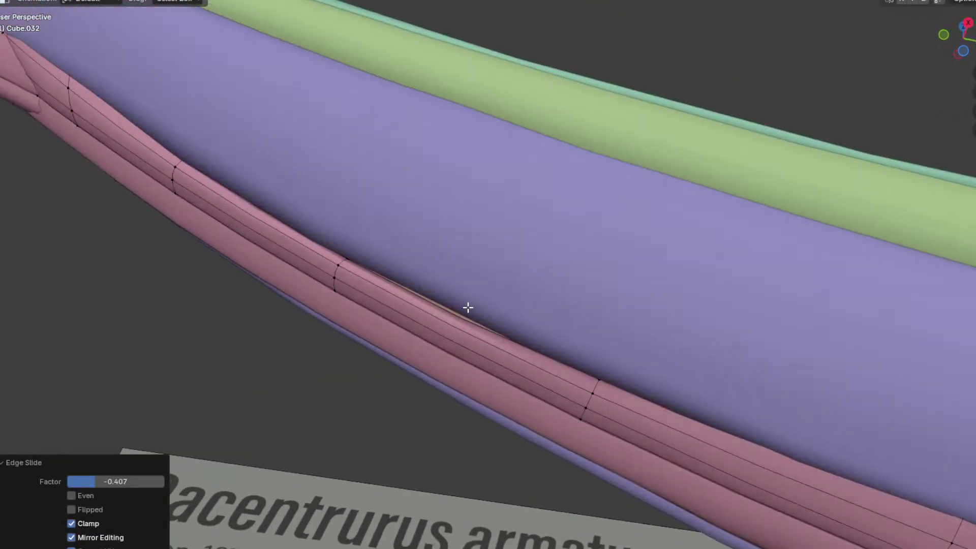
click(353, 261)
ctrl+click(571, 364)
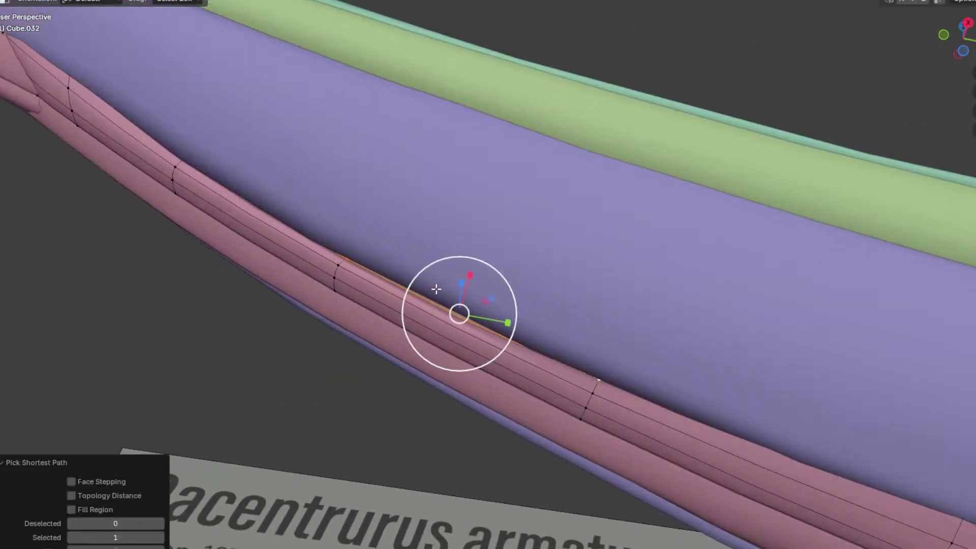
key(g)
click(465, 274)
scroll(452, 271, up, 1)
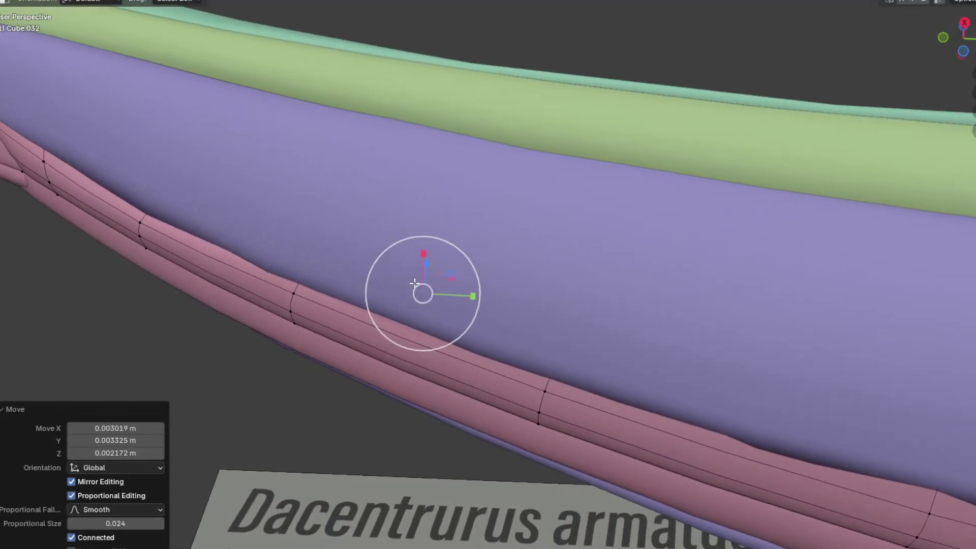
key(Tab)
Step: Open the pink strip and the purple neck muscle for editing together in a right-side wireframe view
scroll(444, 315, down, 4)
middle_drag(612, 359, 616, 331)
scroll(631, 300, down, 1)
click(651, 257)
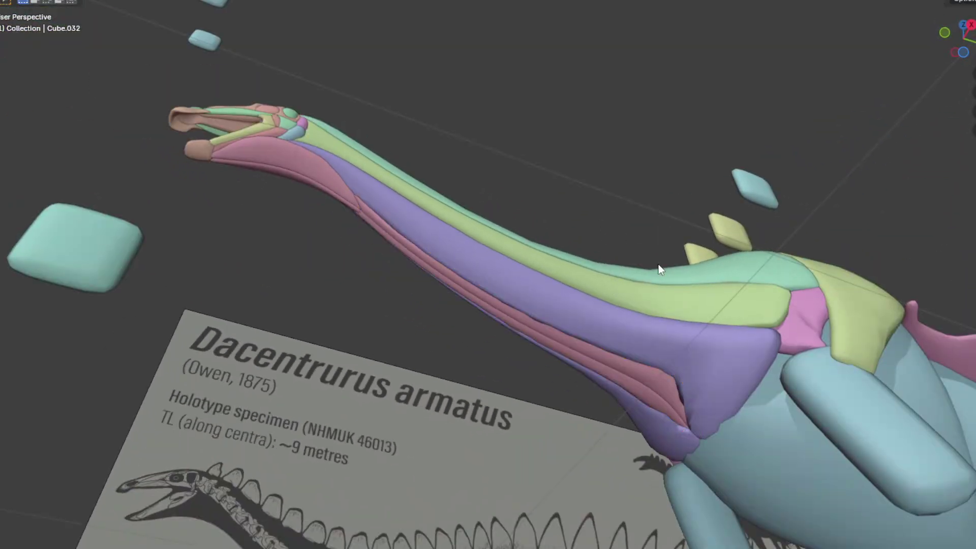
shift+middle_drag(650, 257, 531, 219)
click(527, 319)
click(526, 319)
key(Tab)
middle_drag(527, 319, 562, 351)
key(KP_3)
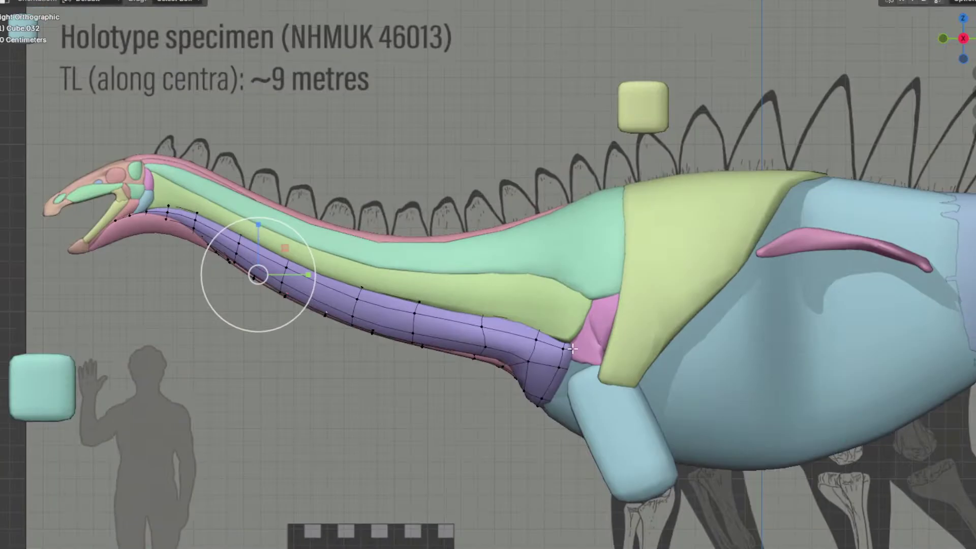
key(shift+z)
Step: Move the strip and neck muscle vertices at the bend between neck and chest toward the reference silhouette
scroll(529, 339, up, 5)
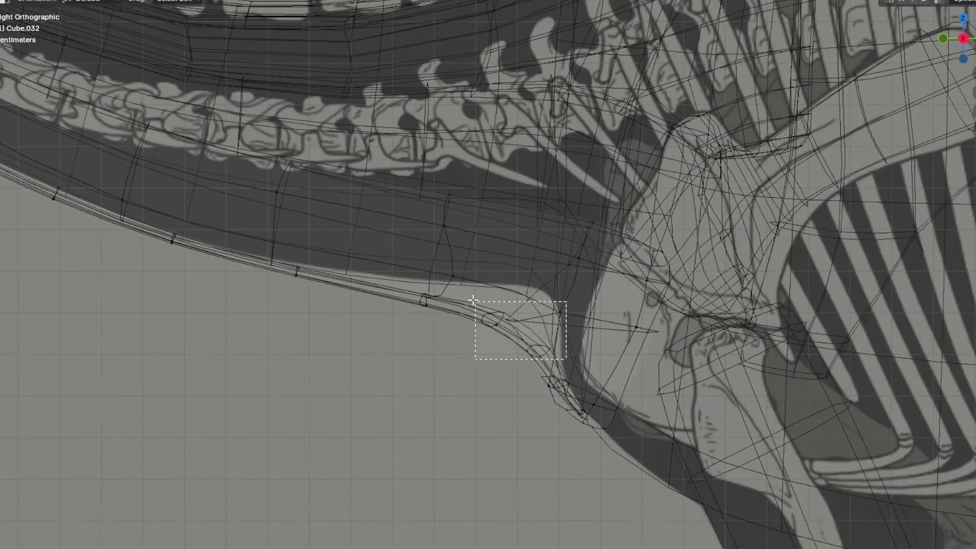
drag(473, 301, 473, 301)
key(g)
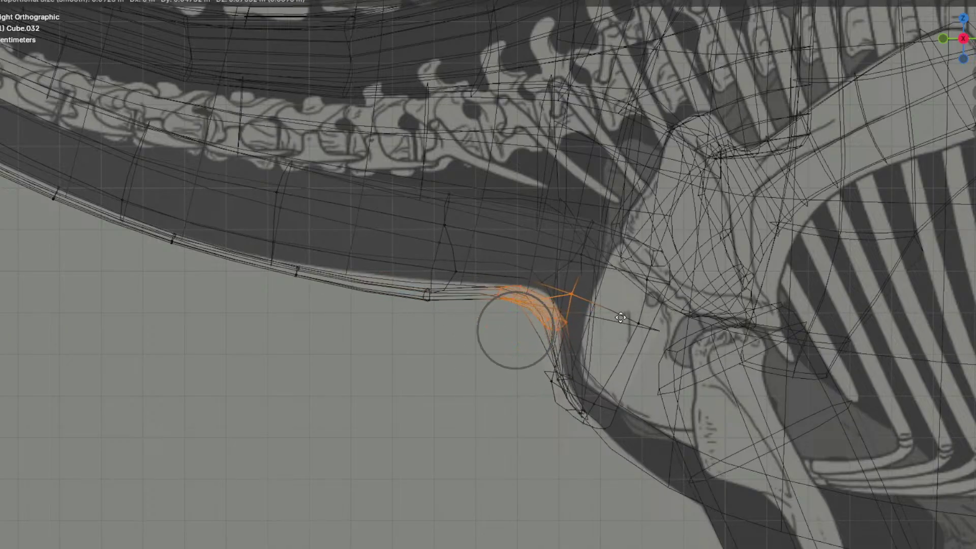
click(604, 326)
click(423, 341)
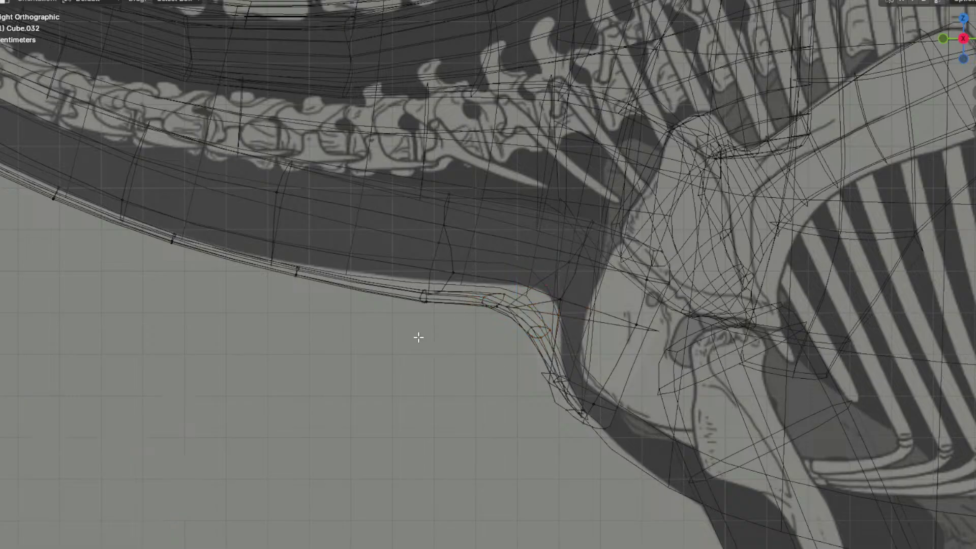
Step: Move the underside vertices just ahead of the chest bend -0.001526 m in Y and 0.004579 m in Z
drag(412, 270, 379, 232)
key(g)
click(368, 222)
scroll(325, 254, down, 2)
shift+middle_drag(336, 338, 520, 418)
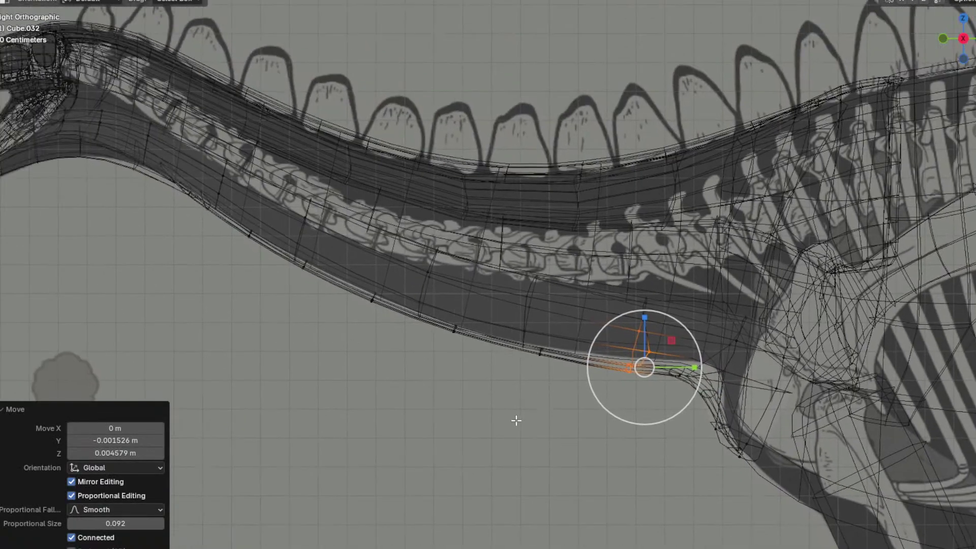
Step: Shift the underside vertices along the middle of the neck slightly downward and return to the shaded object view
click(549, 394)
key(c)
mouse_move(565, 379)
mouse_down()
mouse_move(290, 277)
mouse_move(264, 249)
mouse_up()
key(Escape)
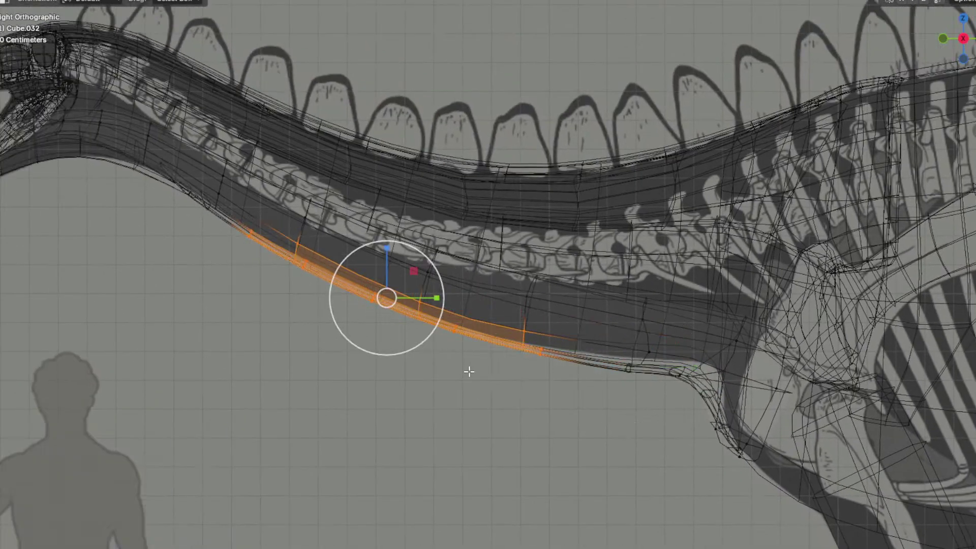
key(g)
click(469, 381)
key(r)
click(622, 430)
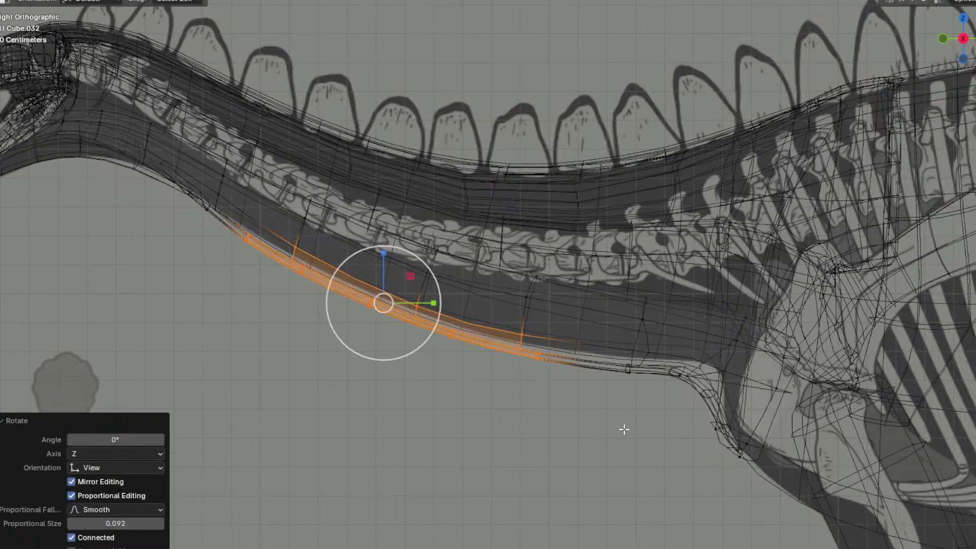
key(Tab)
scroll(446, 366, down, 2)
scroll(380, 312, down, 2)
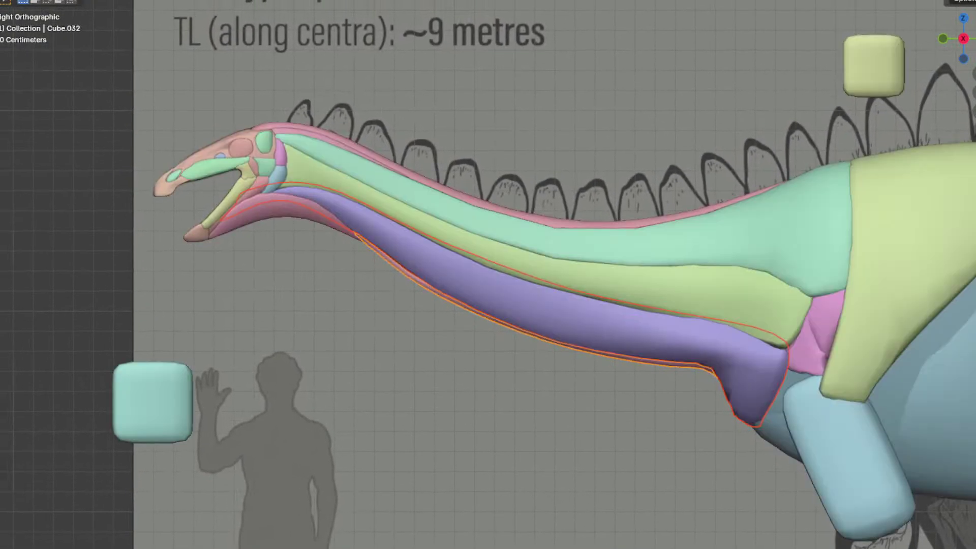
shift+middle_drag(188, 241, 273, 275)
shift+middle_drag(584, 384, 484, 346)
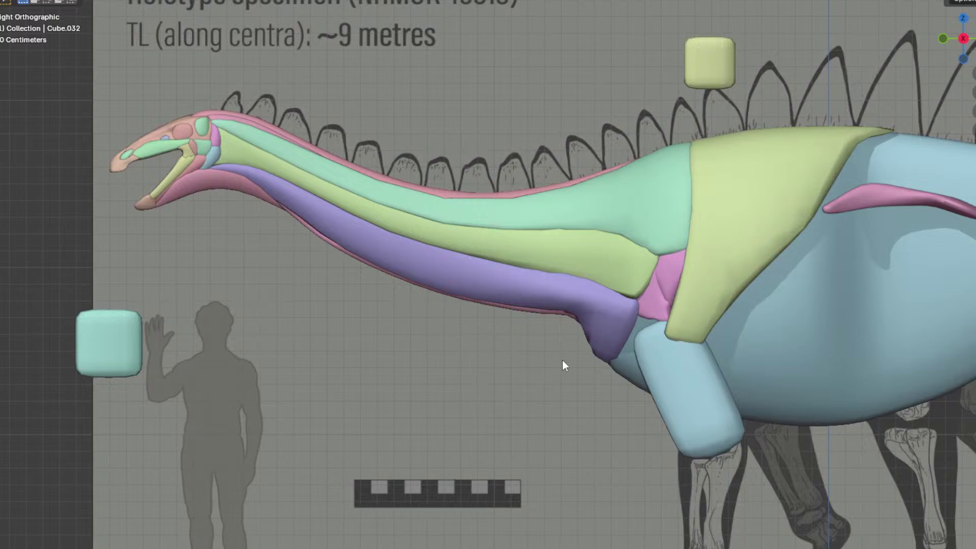
Step: Slide an edge loop of the purple neck muscle near the chest along its neighbouring edges in two passes
click(551, 296)
key(Tab)
middle_drag(544, 305, 471, 294)
alt+click(632, 303)
key(g)
key(g)
click(661, 335)
key(g)
key(g)
click(513, 301)
key(Tab)
Step: Move the purple neck muscle's edge loop beside the strip's chest end along the X axis
click(440, 289)
key(Tab)
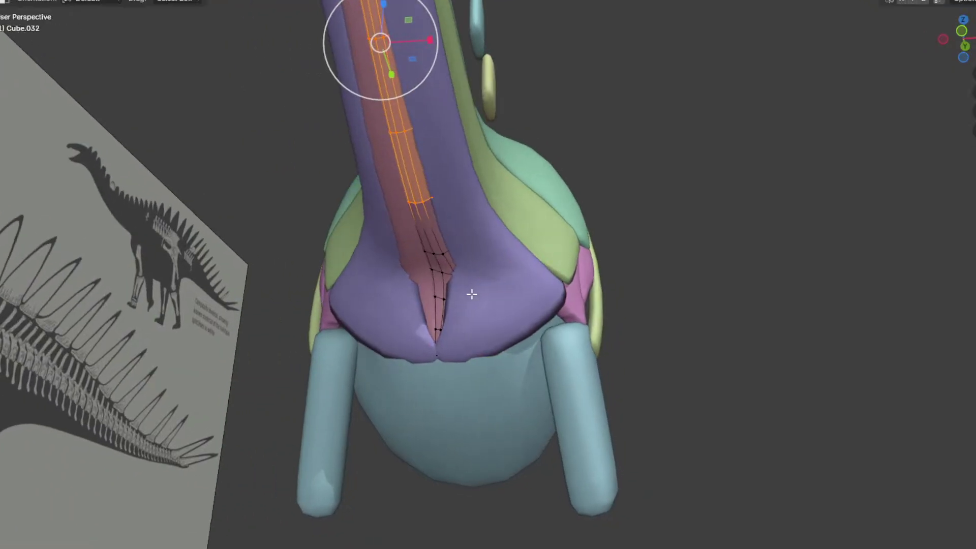
key(Tab)
click(471, 293)
key(Tab)
scroll(472, 293, up, 1)
alt+click(445, 283)
key(g)
key(x)
click(497, 298)
key(Tab)
Step: Move the pink strip's underside vertices at the bend in front of the chest
click(425, 299)
key(Tab)
middle_drag(425, 299, 495, 347)
scroll(494, 348, up, 2)
click(451, 334)
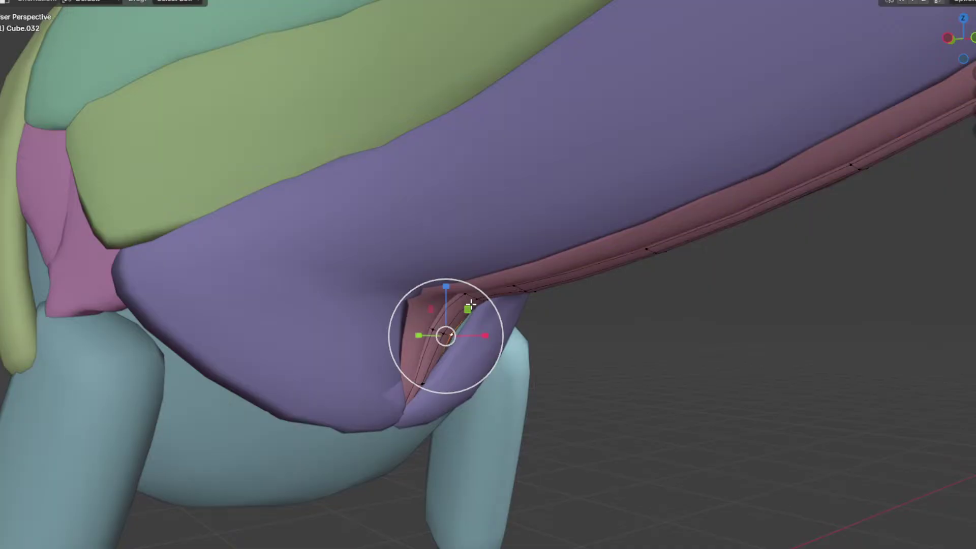
middle_drag(473, 303, 523, 312)
key(g)
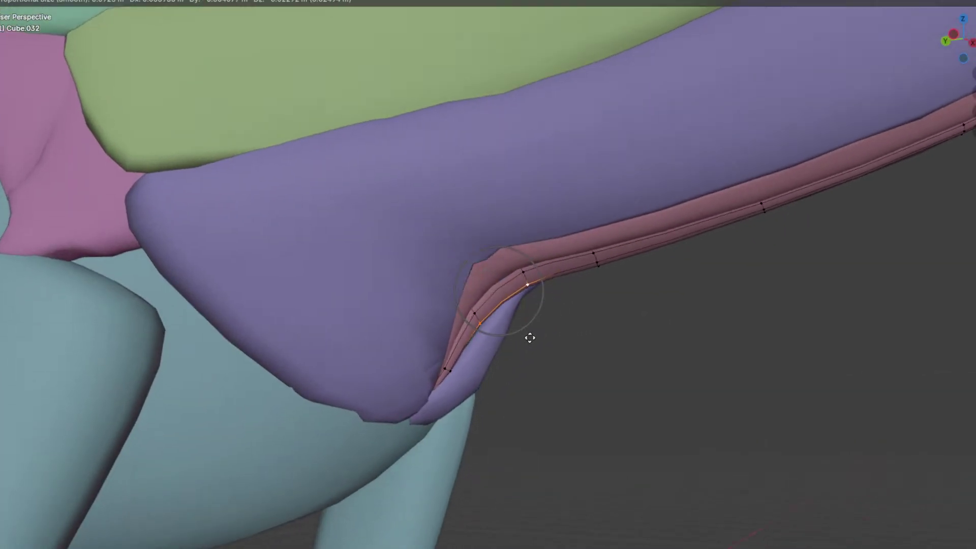
click(538, 346)
Step: Slide the selected vertices at the strip's chest bend along their edges
middle_drag(541, 353, 447, 251)
key(Tab)
key(Tab)
middle_drag(431, 282, 486, 332)
key(g)
key(g)
click(443, 262)
Step: Move another vertex near the strip's chest end and leave mesh editing
click(409, 350)
middle_drag(425, 348, 554, 404)
key(g)
click(465, 339)
key(Tab)
Step: Reposition the purple neck muscle's inner vertex beside the strip's chest end, adjusting it from several view angles
click(481, 337)
key(Tab)
click(351, 339)
key(g)
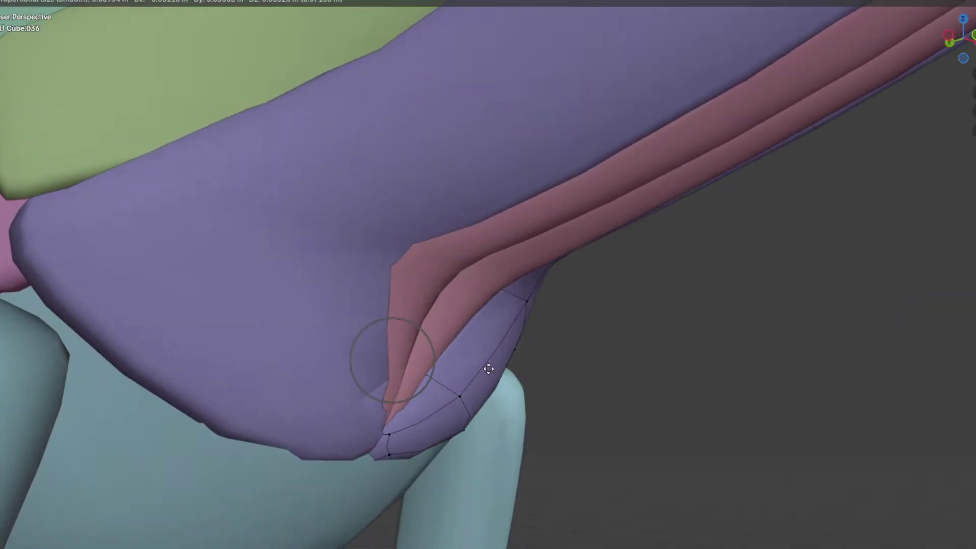
click(487, 368)
middle_drag(473, 360, 460, 308)
key(g)
click(450, 299)
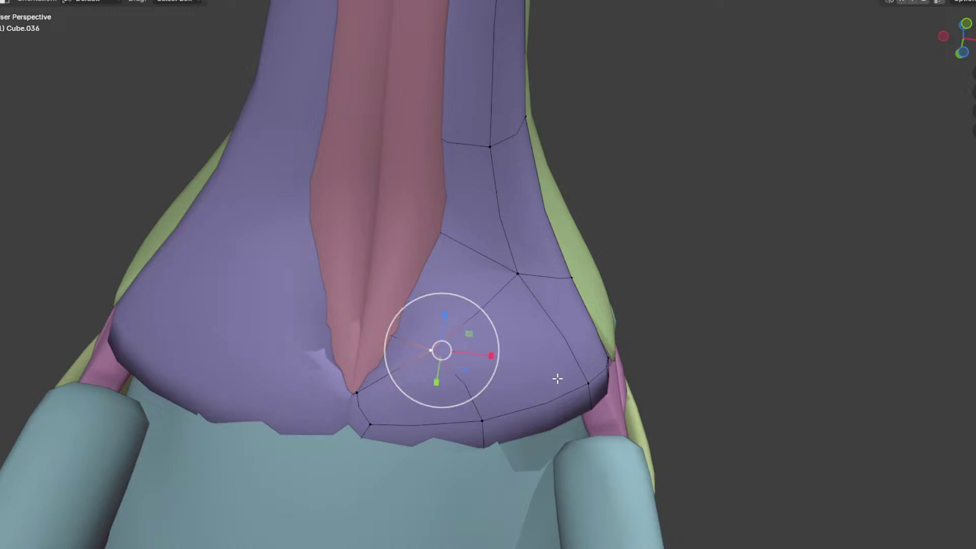
middle_drag(557, 379, 560, 346)
key(g)
click(548, 376)
Step: Adjust the purple muscle's inner-edge vertices beside the strip, finishing with a move of -0.024163 m in X, -0.007484 m in Y and -0.027983 m in Z
click(349, 326)
middle_drag(420, 308, 409, 395)
key(g)
click(430, 293)
click(332, 262)
click(397, 388)
key(g)
click(398, 408)
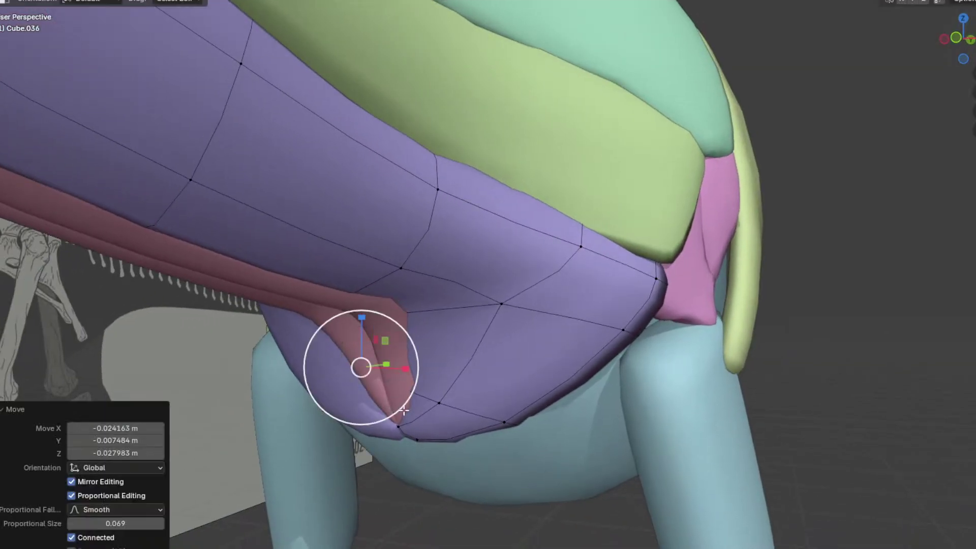
Step: Move the pink neck strip's chest-tip vertices along X towards the body's centre line and leave the strip deselected
scroll(398, 409, down, 6)
key(Tab)
middle_drag(671, 276, 511, 305)
scroll(501, 306, up, 3)
click(460, 300)
key(Tab)
scroll(463, 362, up, 3)
middle_drag(463, 362, 448, 386)
key(g)
key(x)
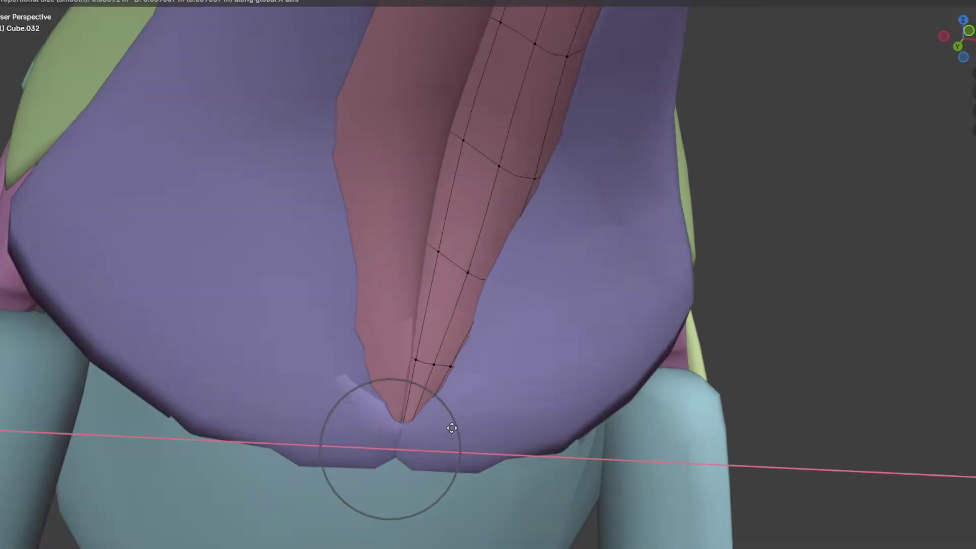
click(452, 429)
key(Tab)
middle_drag(452, 428, 482, 399)
key(Tab)
drag(438, 444, 488, 450)
key(Tab)
click(739, 333)
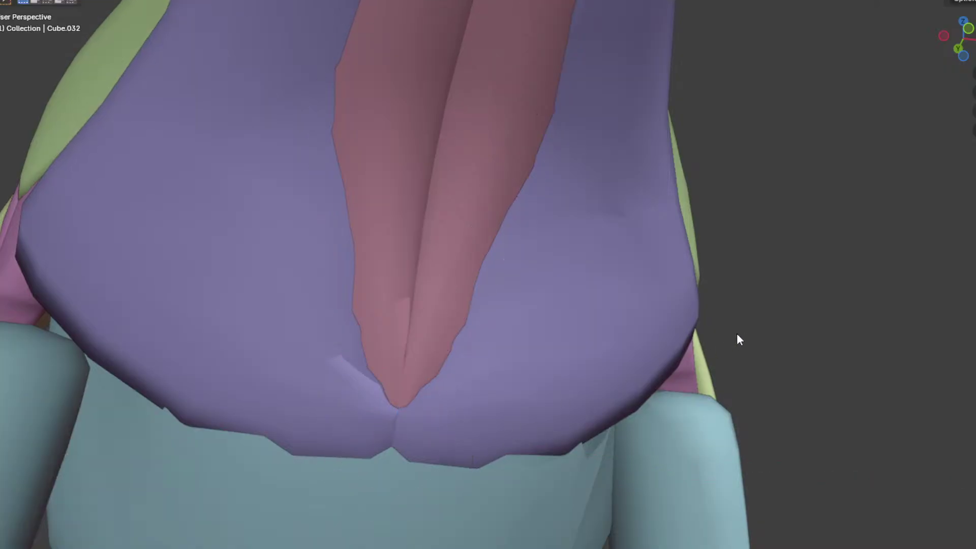
Step: Add a circle mesh with 16 vertices and a 1 m radius at the world origin
scroll(712, 330, down, 7)
middle_drag(628, 324, 578, 334)
scroll(715, 322, down, 2)
key(KP_3)
click(16, 0)
click(46, 48)
shift+middle_drag(244, 130, 242, 147)
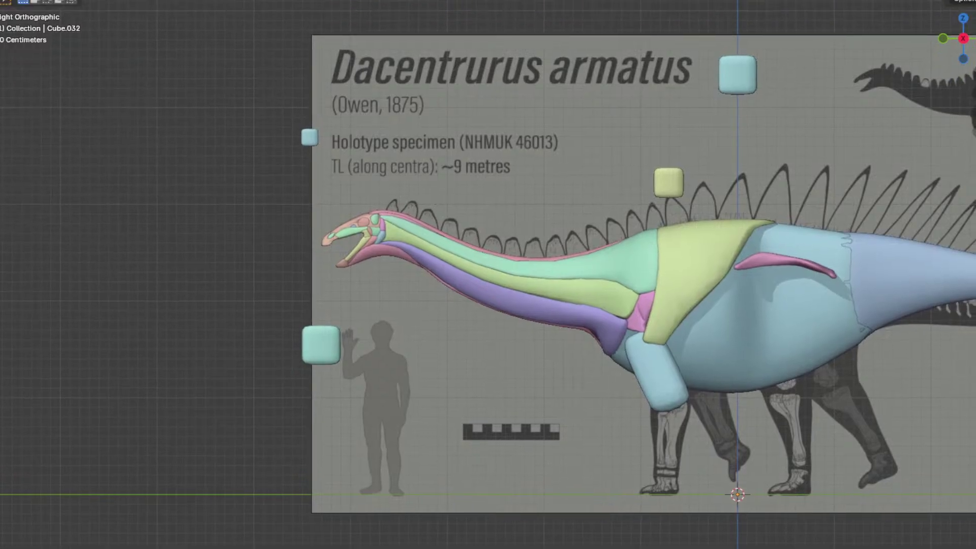
scroll(550, 197, down, 5)
key(shift+a)
mouse_move(551, 196)
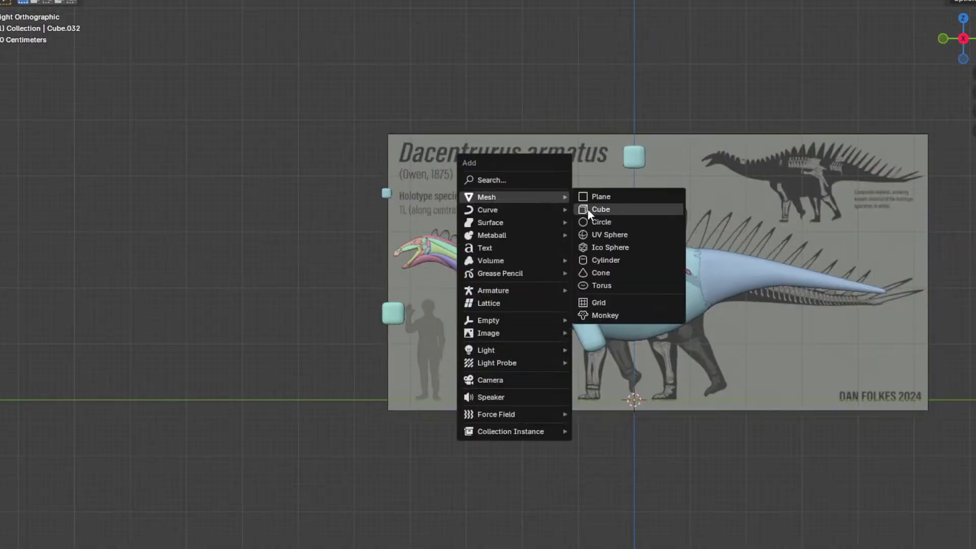
click(649, 223)
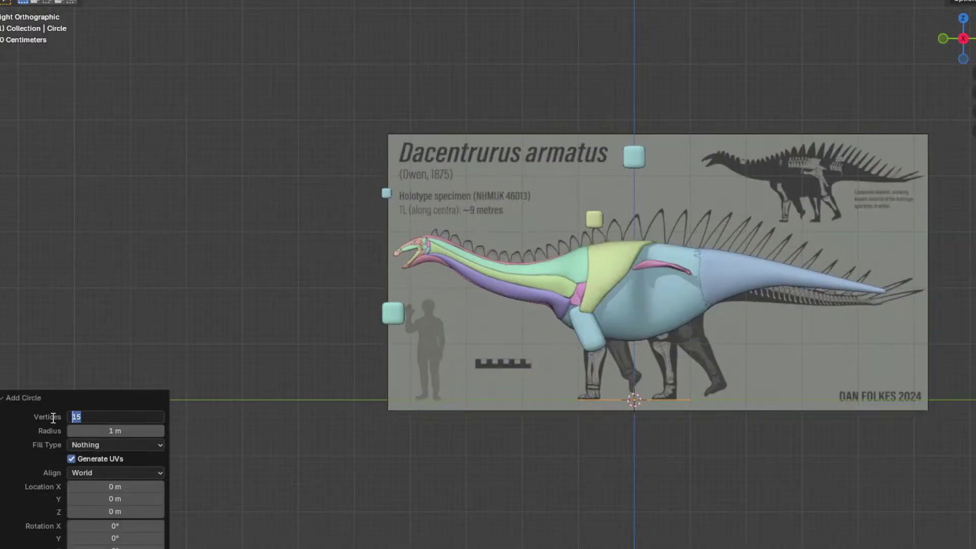
Step: Rotate the circle's mesh upright in front view so it faces the side of the animal
key(KP_1)
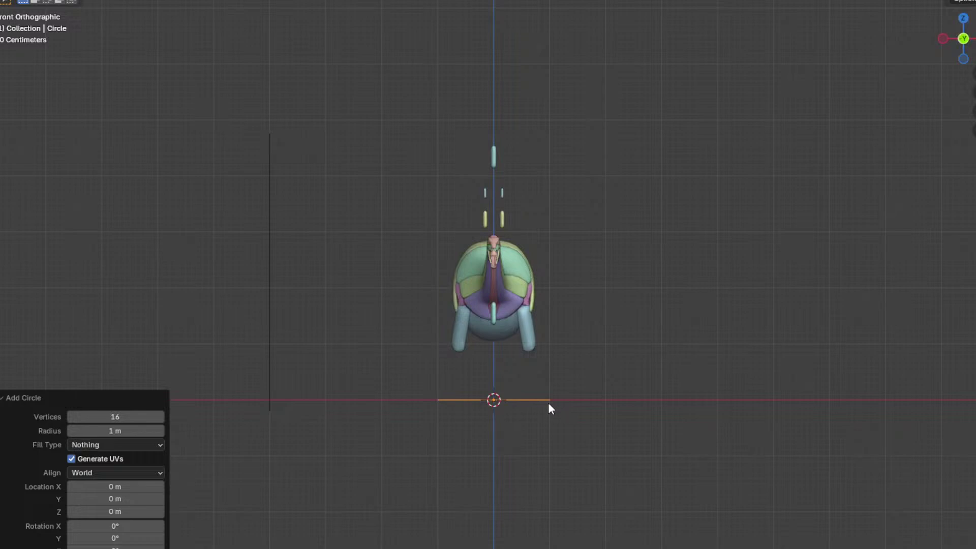
key(Tab)
key(r)
click(551, 473)
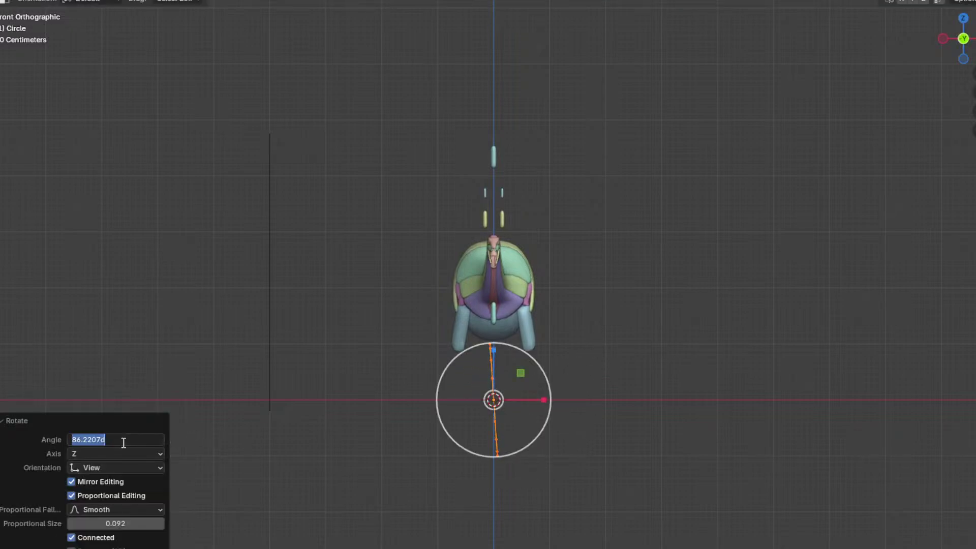
middle_drag(620, 371, 545, 398)
key(KP_3)
Step: Move the circle -4.8766 m in Y and 2.9713 m in Z and scale it to 0.079 in wireframe display
key(g)
click(542, 234)
scroll(536, 196, up, 4)
key(shift+z)
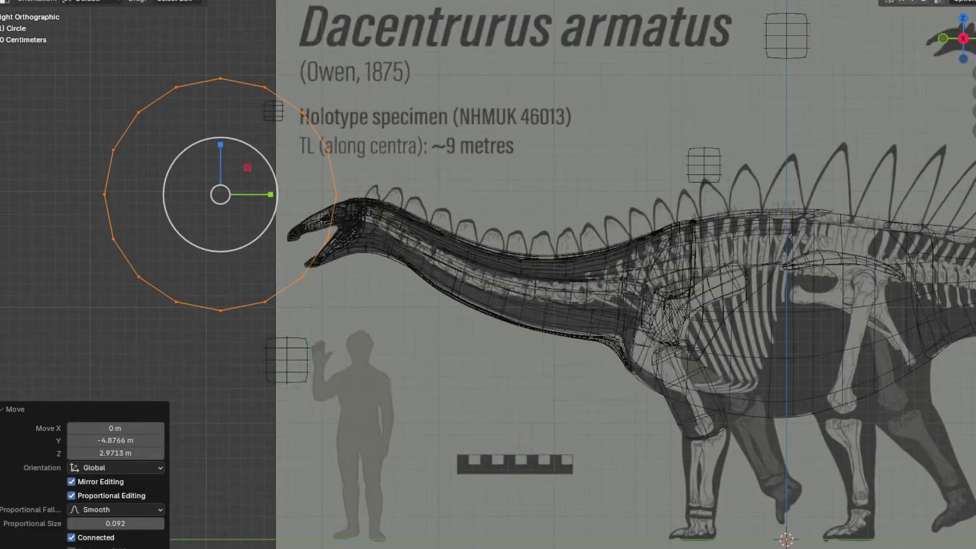
key(s)
click(238, 176)
Step: Move the circle over the skull's eye socket and shrink it to roughly the size of the reference eye ring
scroll(234, 178, up, 3)
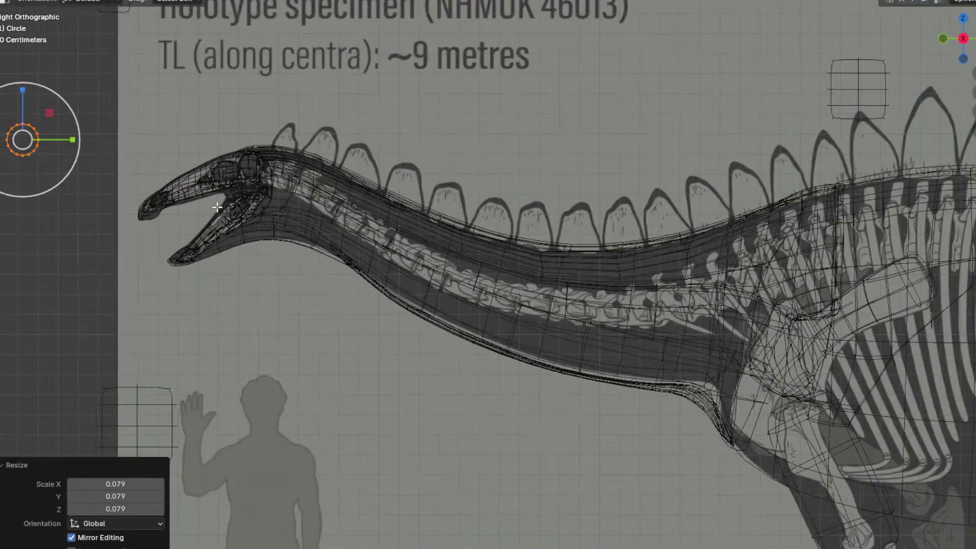
shift+middle_drag(203, 184, 500, 269)
scroll(488, 274, up, 4)
key(g)
click(732, 311)
scroll(661, 262, up, 4)
shift+middle_drag(604, 233, 420, 276)
key(g)
click(609, 300)
scroll(611, 300, up, 3)
key(s)
click(432, 231)
Step: Fit the circle to the reference eye ring, moving it 0.017256 m in Y and -0.003698 m in Z and adjusting its scale
scroll(458, 252, up, 4)
key(g)
click(523, 285)
key(s)
click(512, 286)
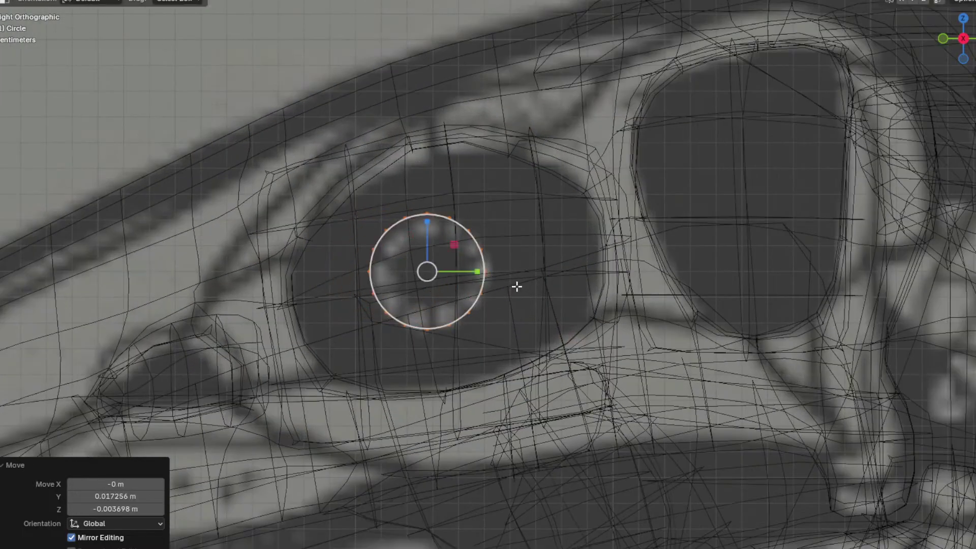
Step: Extrude and scale the circle's edge into a flat ring matching the reference eye ring and add a Subdivision Surface modifier
key(e)
key(s)
click(532, 291)
key(e)
key(s)
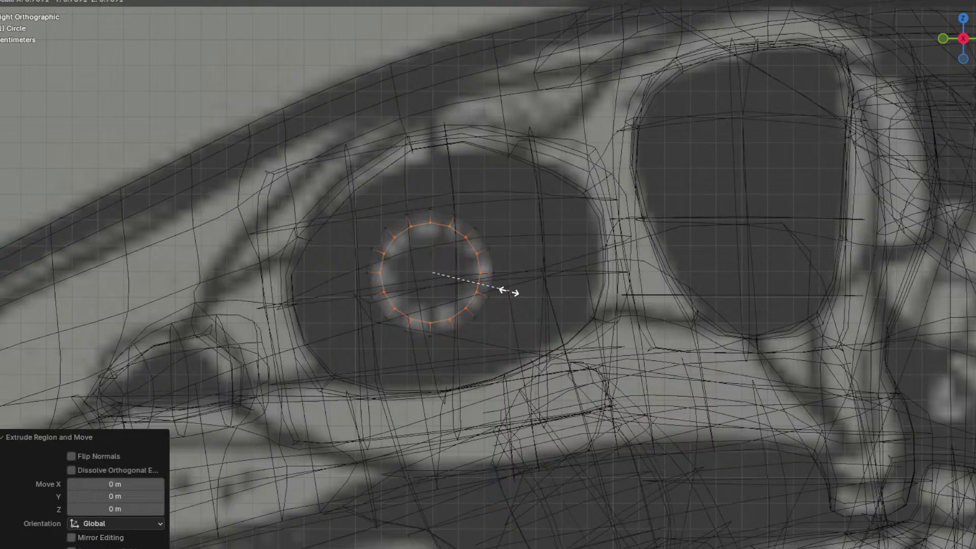
click(500, 292)
key(q)
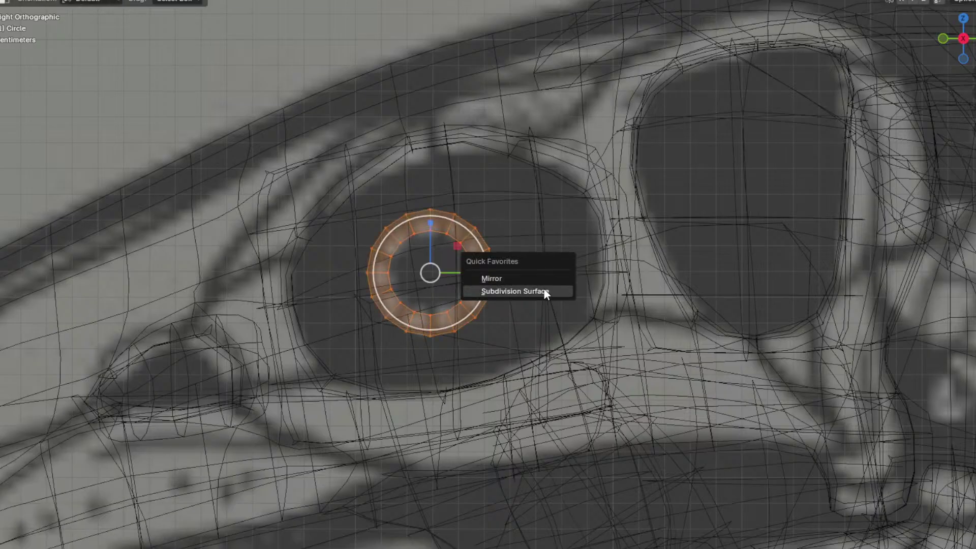
click(553, 292)
Step: Extrude the flat eye ring -0.018489 m in X and add a centred loop cut through its thickness
key(KP_1)
key(g)
key(z)
key(z)
click(683, 321)
key(ctrl+r)
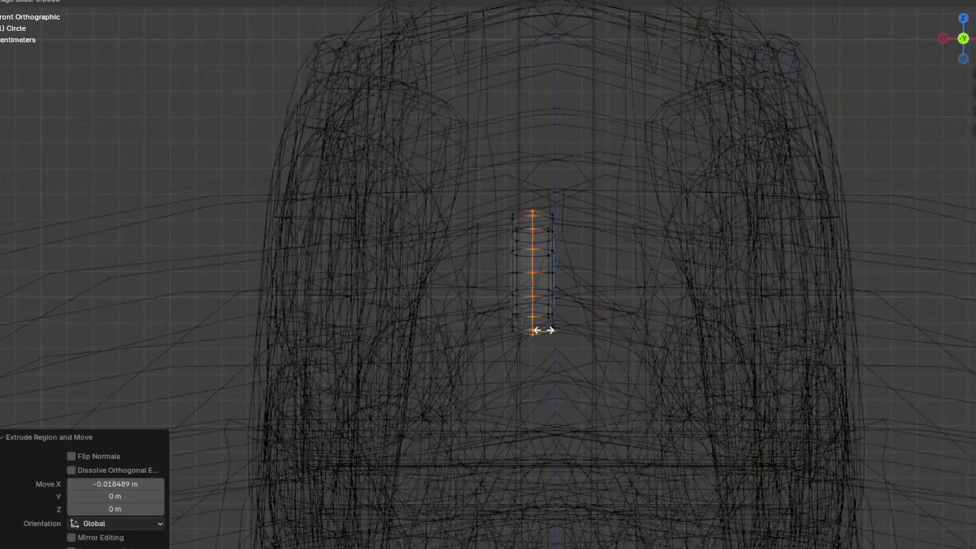
right_click(544, 330)
Step: Select the entire eye ring and move it 0.018982 m in X
key(a)
key(g)
key(x)
click(651, 339)
middle_drag(652, 338, 698, 331)
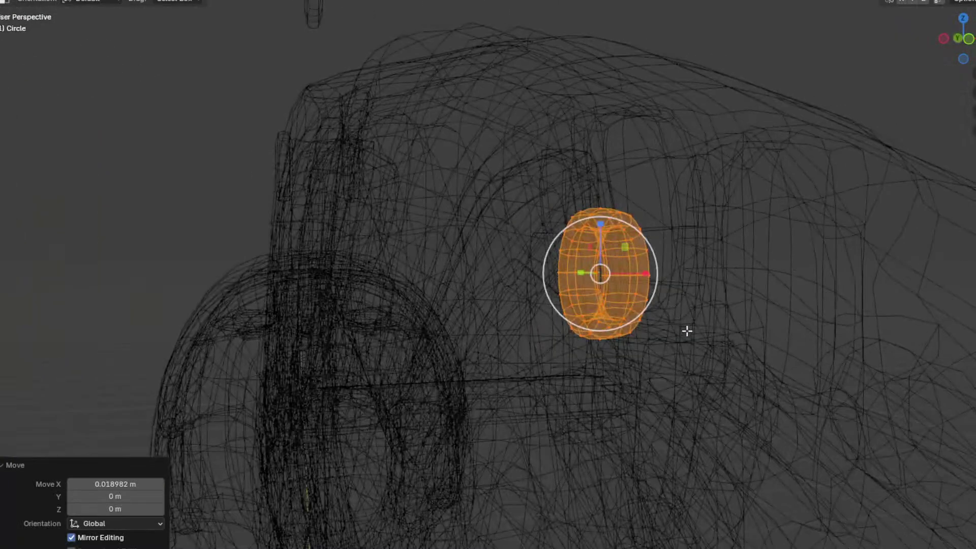
key(KP_1)
Step: Scale up the side of the eye ring facing the centre line using proportional editing
key(alt+a)
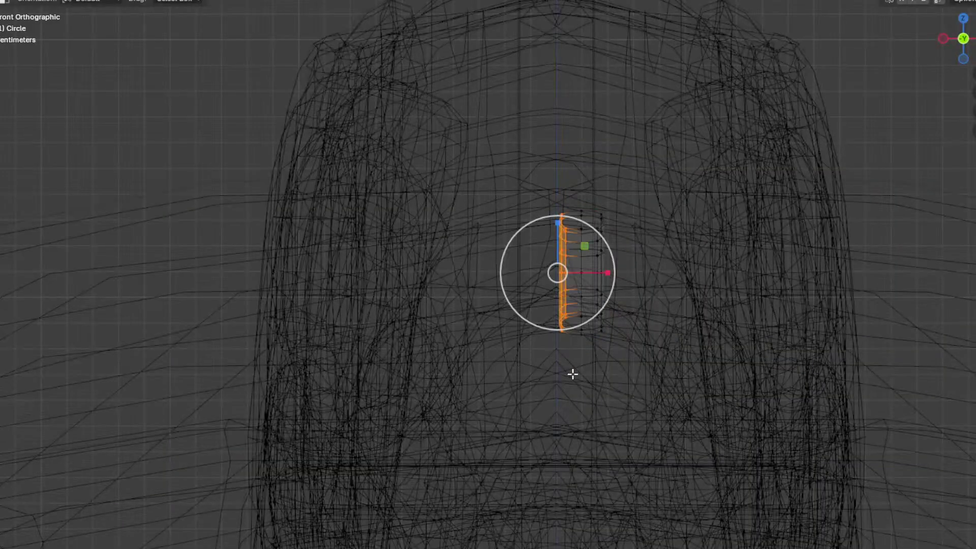
key(KP_3)
right_click(559, 245)
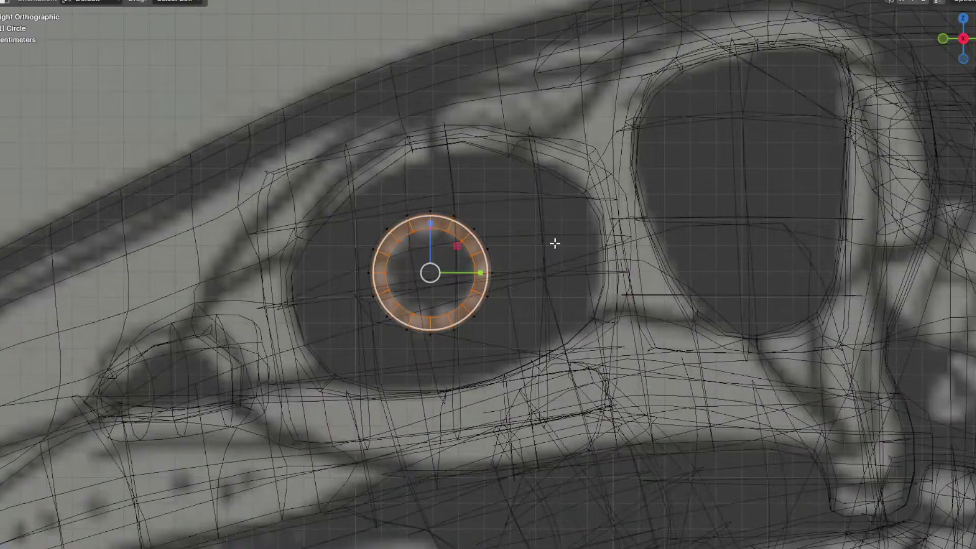
key(s)
scroll(564, 240, up, 4)
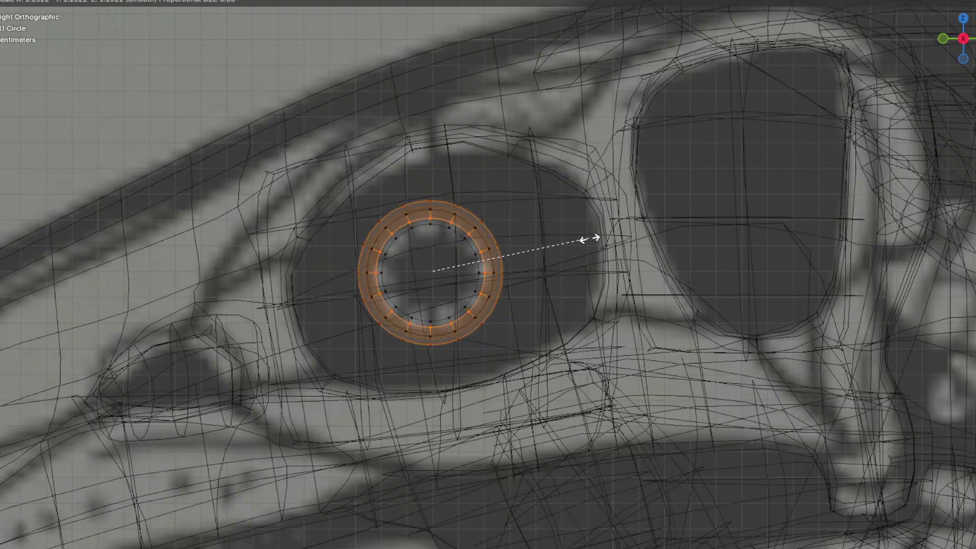
scroll(612, 238, down, 3)
Step: Scale the whole eye ring along X in front view to adjust its thickness
middle_drag(521, 245, 622, 243)
key(KP_1)
key(s)
key(x)
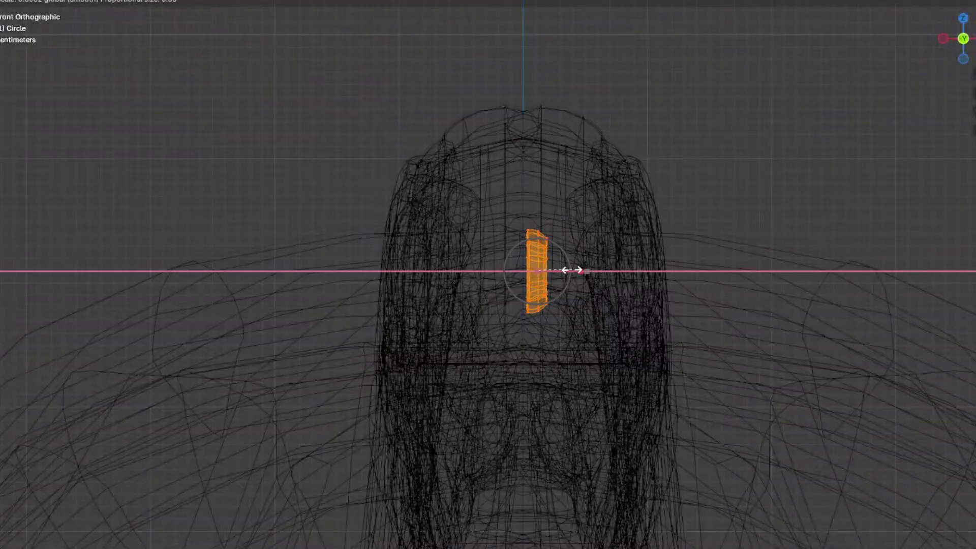
click(563, 271)
Step: Resize and recentre the ring over the reference eye ring, finishing with a move of -0.000247 m in Y and 0.000247 m in Z
key(KP_3)
scroll(584, 266, up, 3)
key(s)
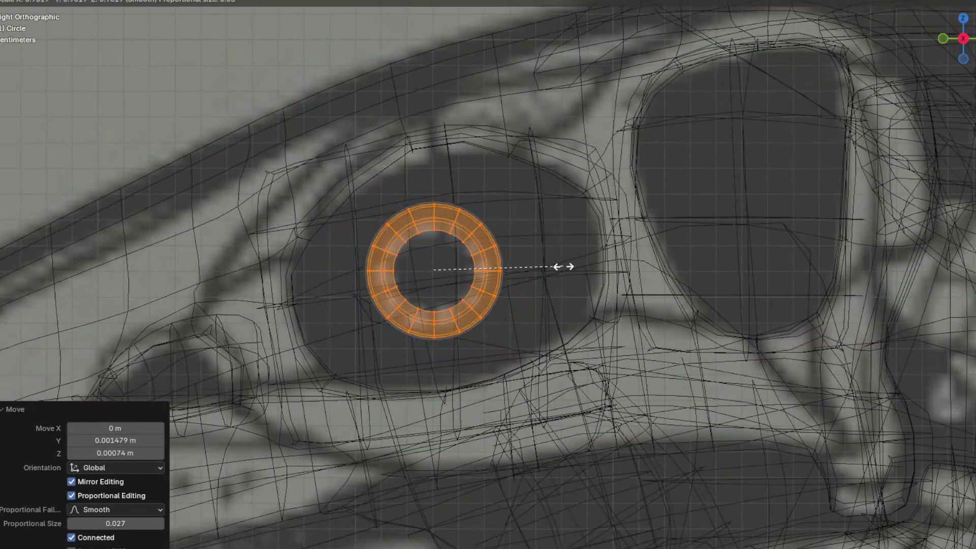
click(559, 270)
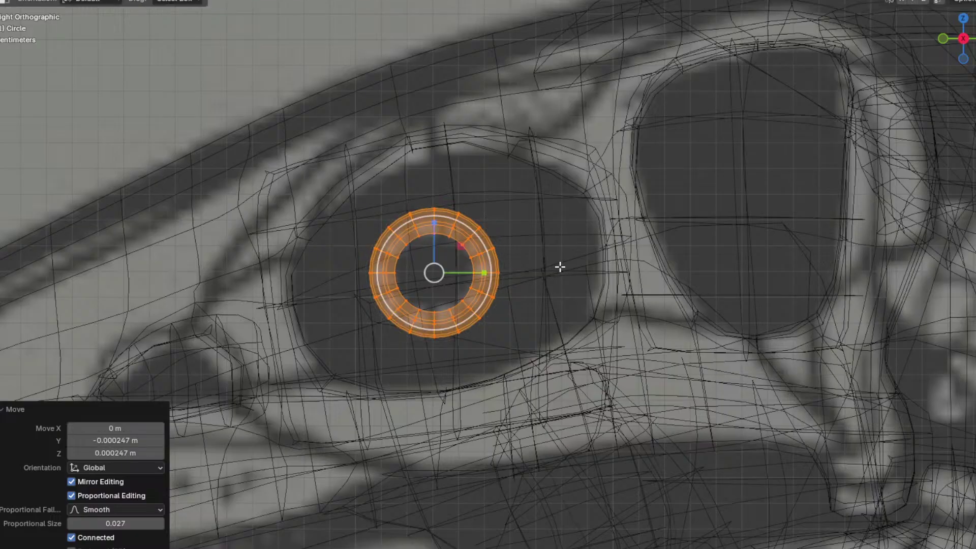
Step: Restore solid shading, move the eye ring 0.090165 m in X to the eye socket, and mirror it to the other side
key(shift+z)
key(KP_1)
key(g)
key(x)
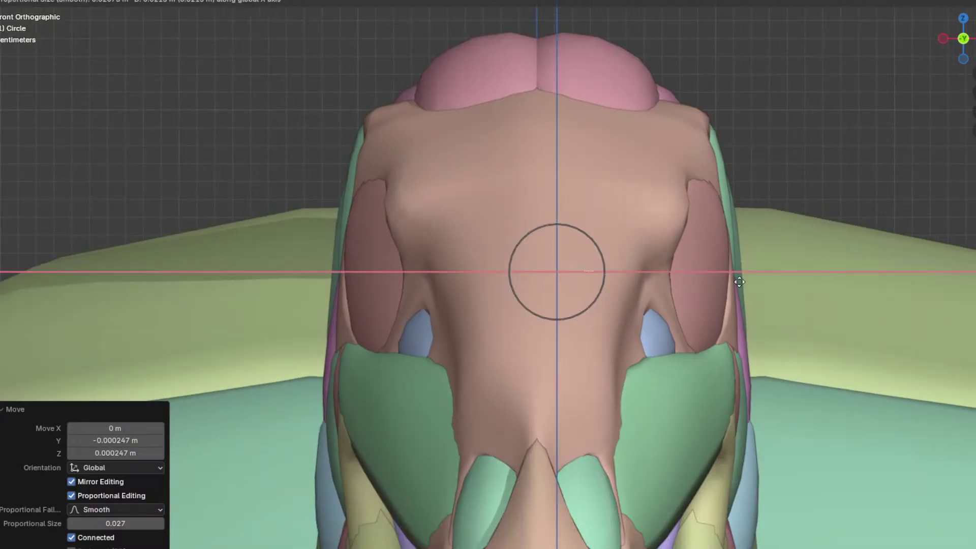
click(865, 286)
key(KP_7)
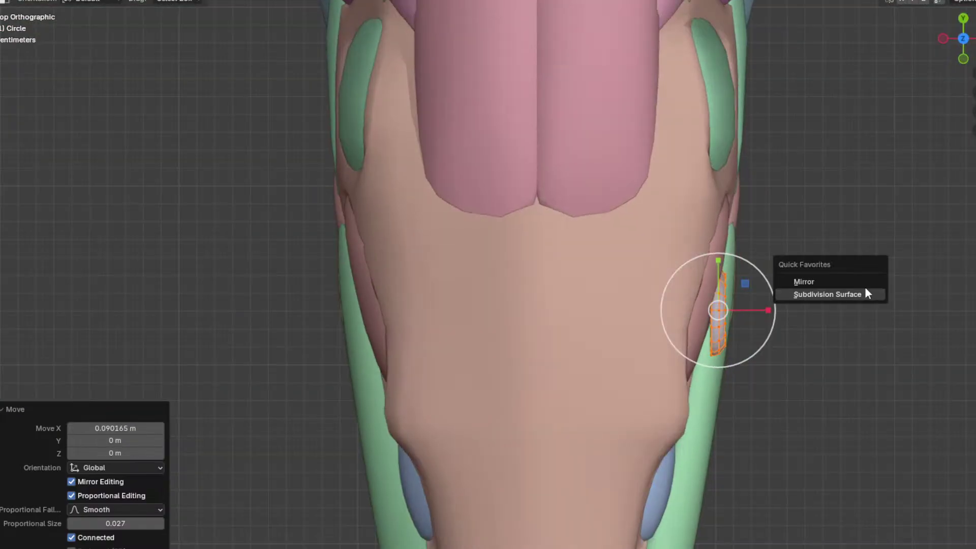
click(866, 294)
Step: Align the eye ring with the socket by rotating it 18.1° in top view, 1.73° in front view and slightly more in top view
key(r)
click(834, 341)
key(KP_1)
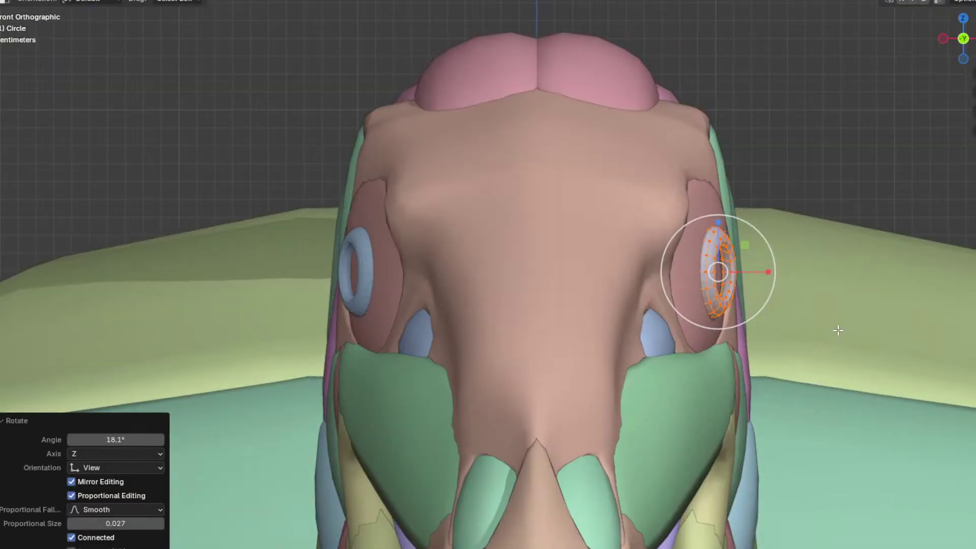
key(r)
click(838, 338)
key(KP_7)
key(r)
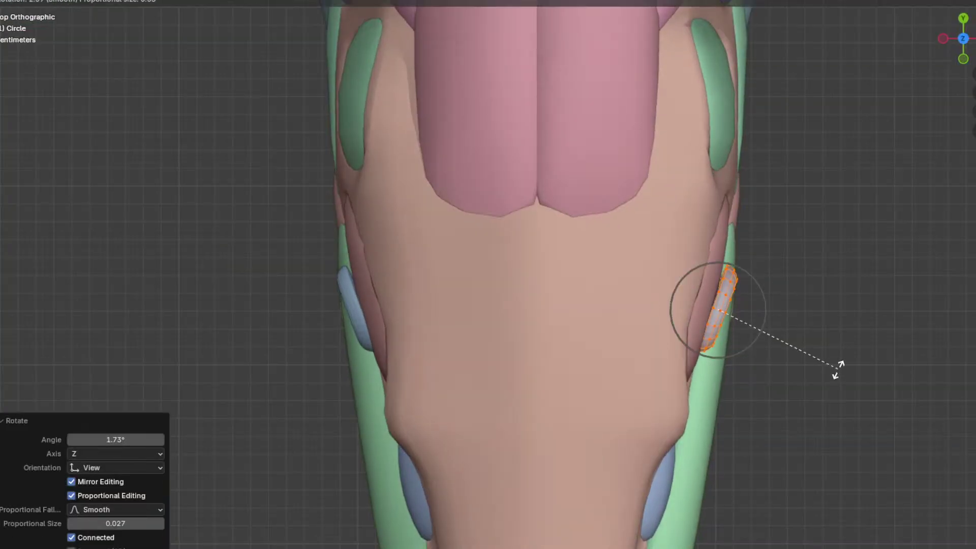
click(839, 371)
Step: Move the central vertex of the reddish eye-socket patch inward along X with proportional editing to hollow the socket
key(KP_1)
key(Tab)
key(g)
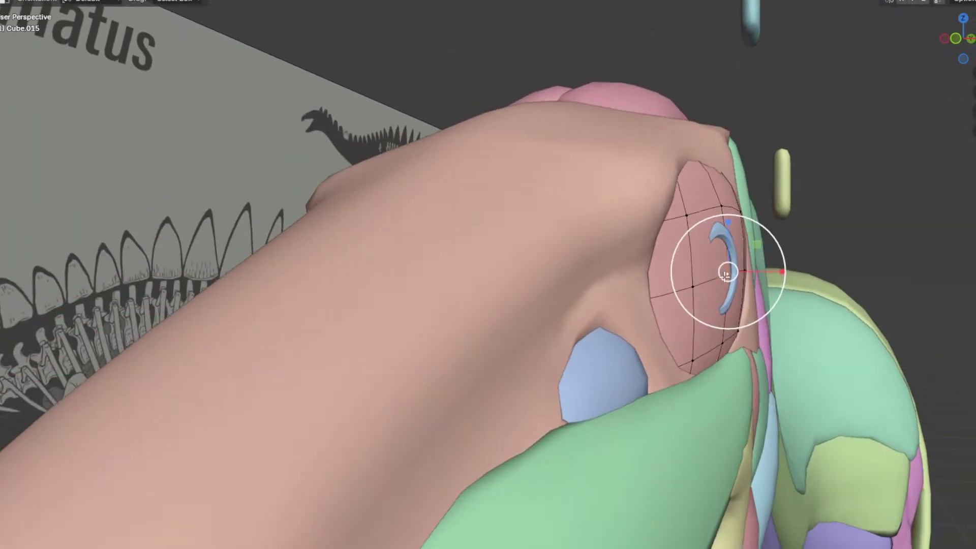
key(y)
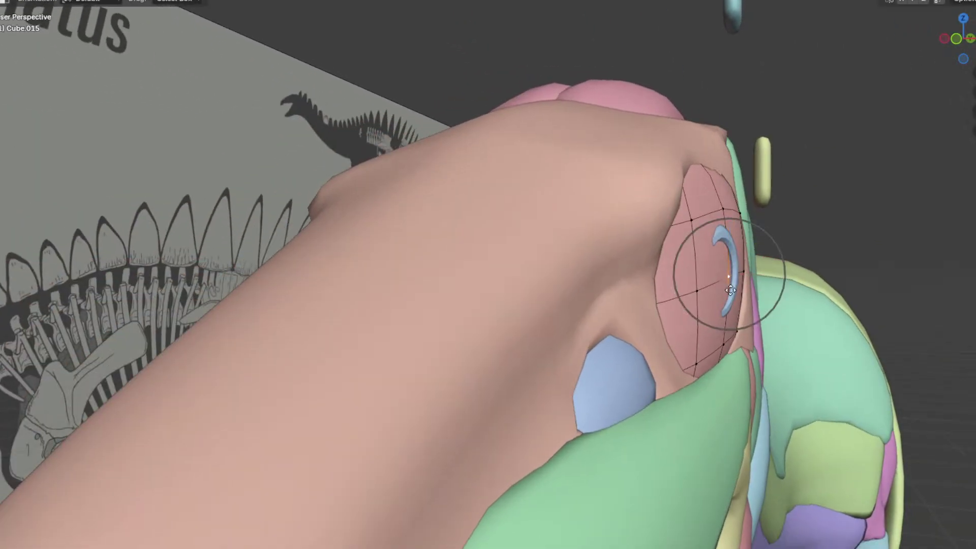
key(x)
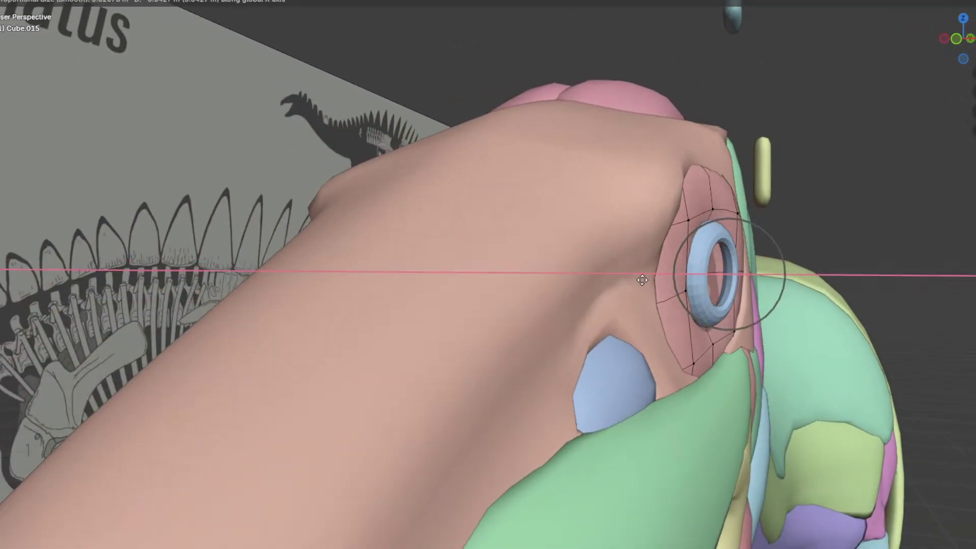
click(559, 274)
Step: Return to editing the eye ring's mesh and rotate it 2.67° in front view
key(Tab)
click(697, 291)
right_click(696, 291)
click(697, 291)
key(Tab)
key(KP_1)
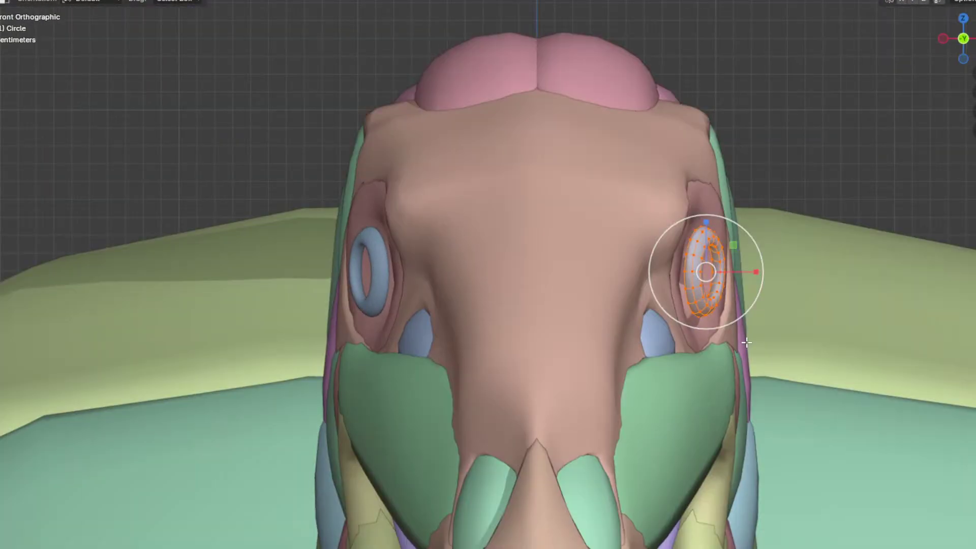
key(r)
click(744, 350)
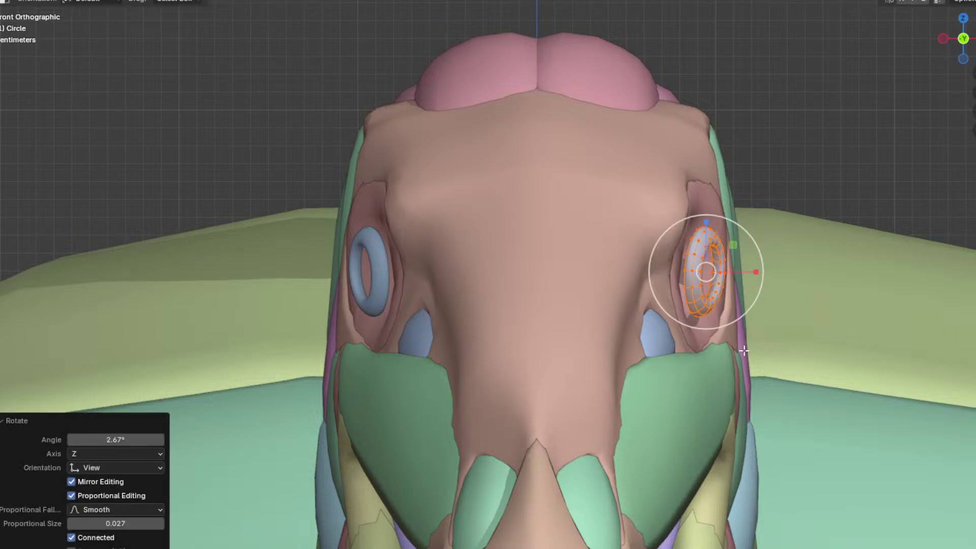
Step: Shift the eye ring along X within the hollowed socket and rotate it 2.28° in front view
key(g)
key(x)
click(738, 351)
key(r)
click(739, 356)
key(g)
middle_click(739, 356)
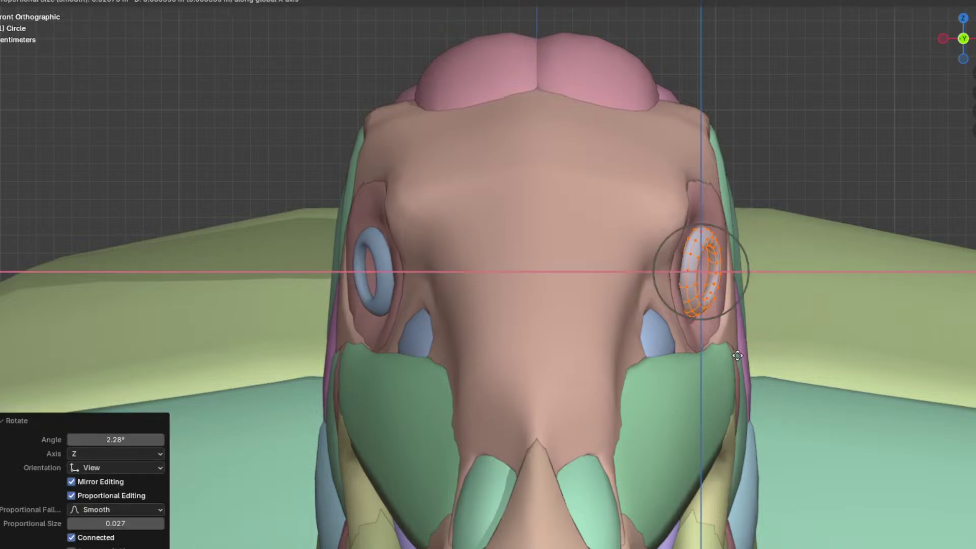
click(739, 357)
Step: Refine the eye ring's tilt in front and top views, with top-view rotations of 3.77° and -4.24°, and leave mesh editing
middle_drag(739, 329, 731, 378)
key(KP_7)
key(r)
click(782, 411)
key(KP_1)
key(r)
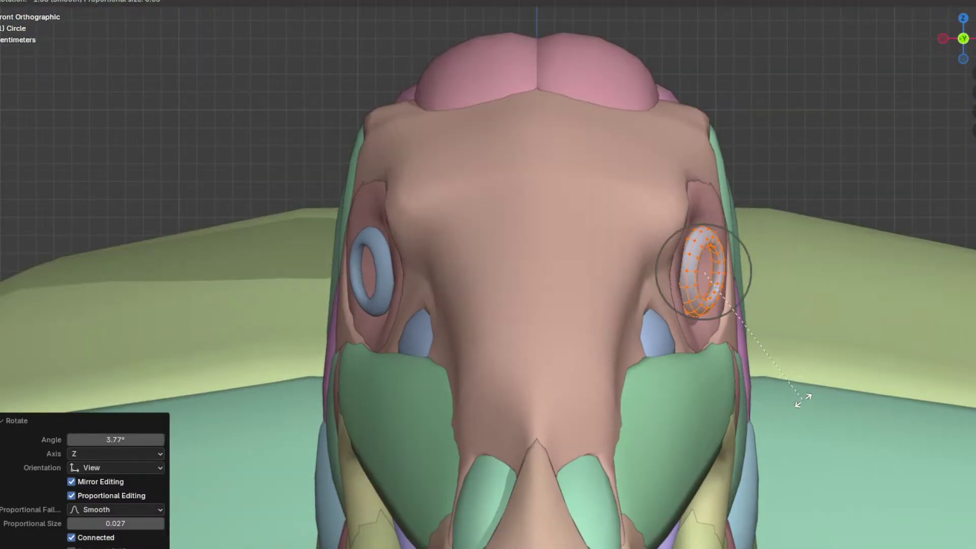
click(804, 402)
key(KP_7)
key(r)
click(798, 430)
key(KP_1)
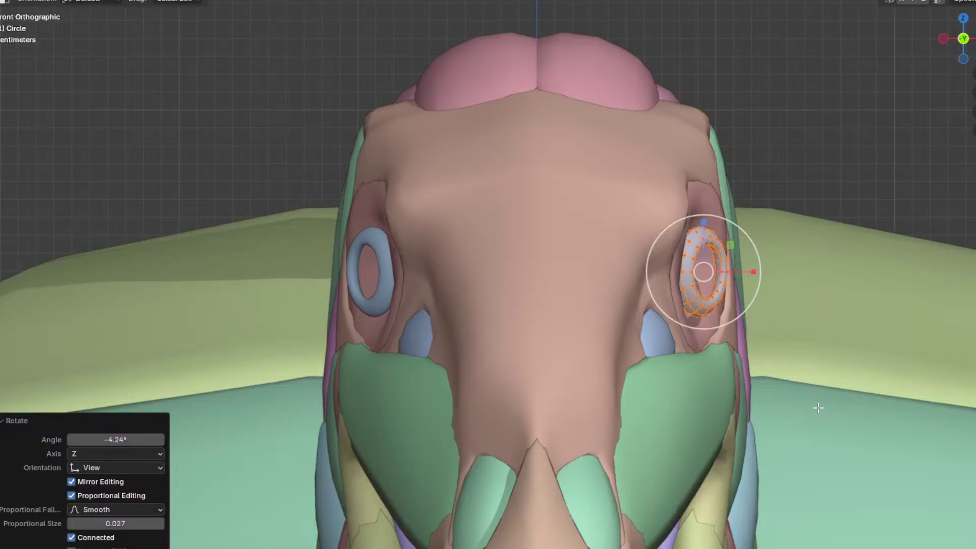
key(Tab)
Step: Add a UV sphere for the eyeball and rotate it in front view so its poles point sideways
scroll(759, 374, down, 6)
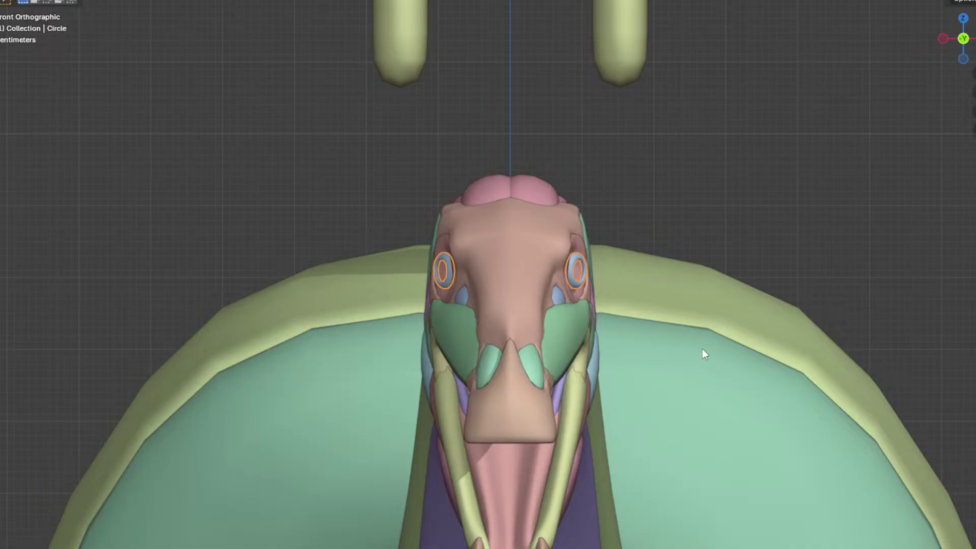
middle_drag(583, 267, 650, 268)
key(KP_3)
scroll(639, 262, up, 4)
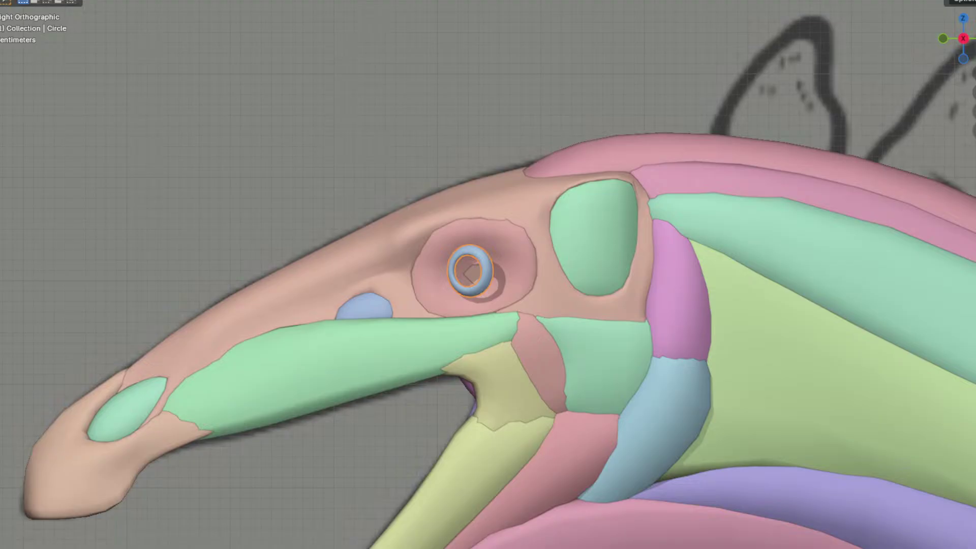
scroll(606, 200, down, 3)
key(shift+a)
mouse_move(606, 200)
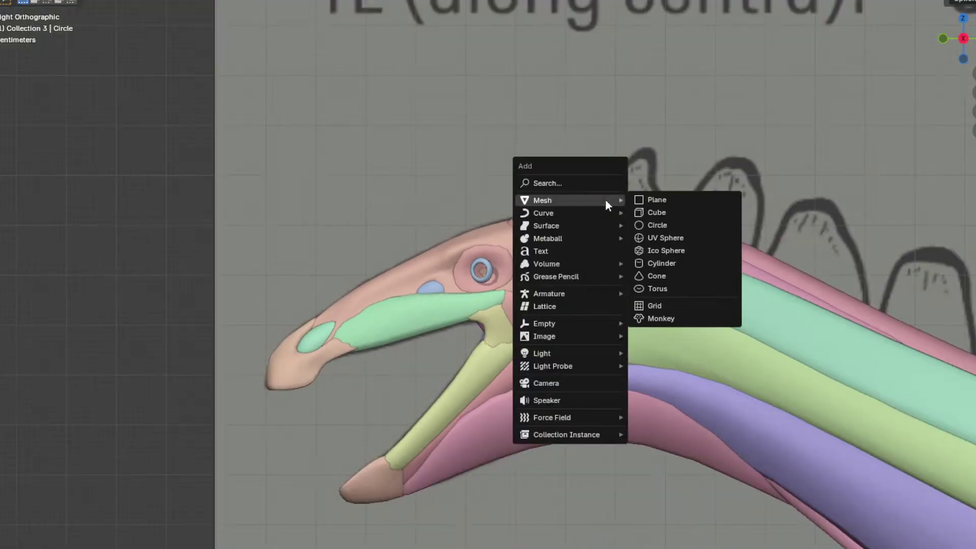
click(704, 236)
scroll(690, 257, down, 5)
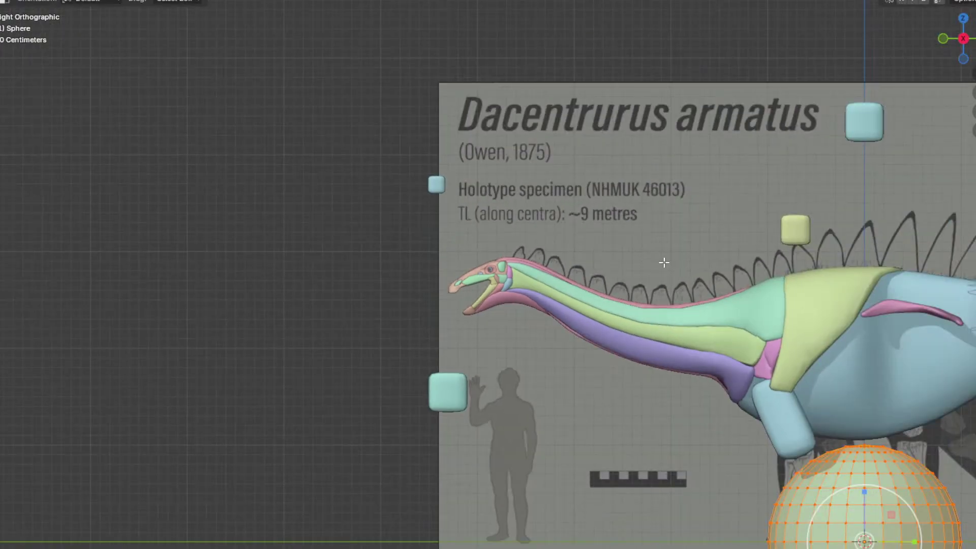
middle_drag(667, 264, 747, 279)
key(KP_1)
key(r)
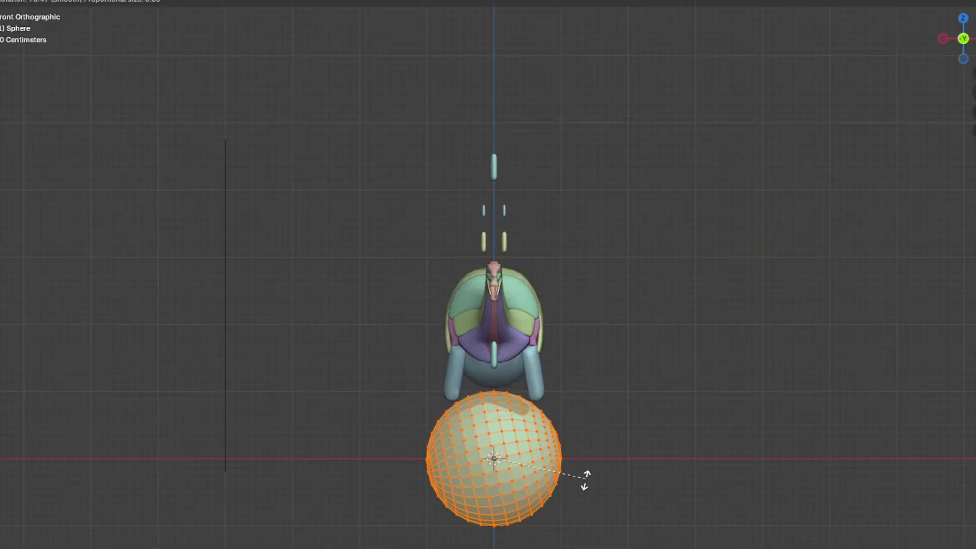
click(585, 481)
key(Return)
Step: Move the sphere up to the head in side view, scale it to 0.069, and position it over the eye socket
middle_drag(565, 358, 448, 377)
key(KP_3)
key(g)
click(529, 304)
scroll(687, 310, up, 4)
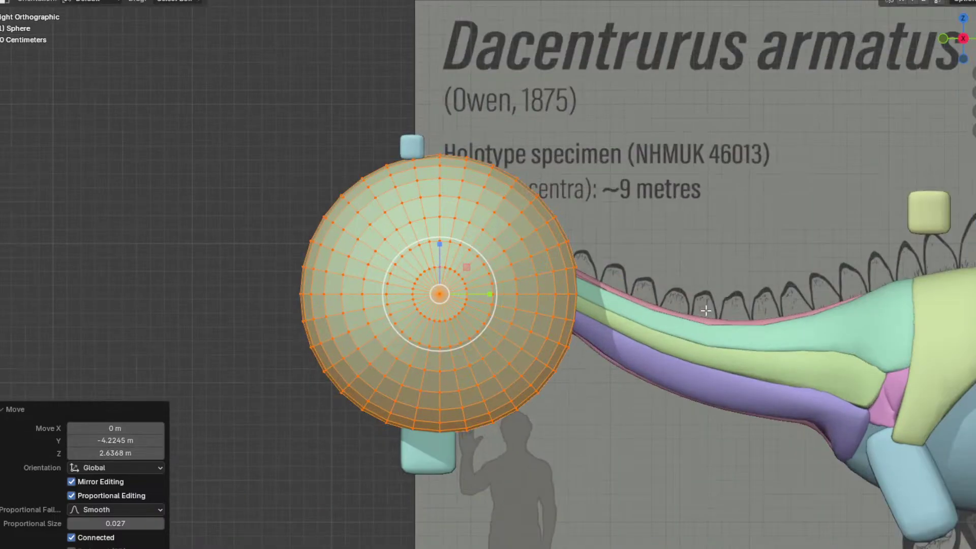
key(s)
click(456, 300)
scroll(388, 361, up, 7)
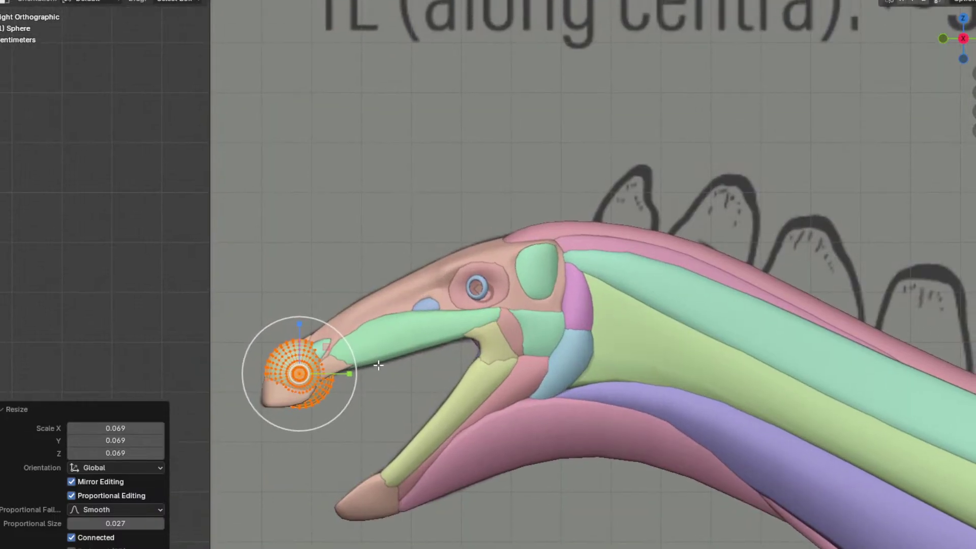
scroll(388, 361, up, 3)
key(g)
click(658, 226)
Step: Move the sphere out to one side of the head in top view, resize it, and add a Mirror modifier
middle_drag(580, 264, 654, 331)
key(KP_7)
key(g)
click(772, 285)
key(s)
click(724, 288)
key(q)
click(724, 284)
scroll(883, 309, up, 2)
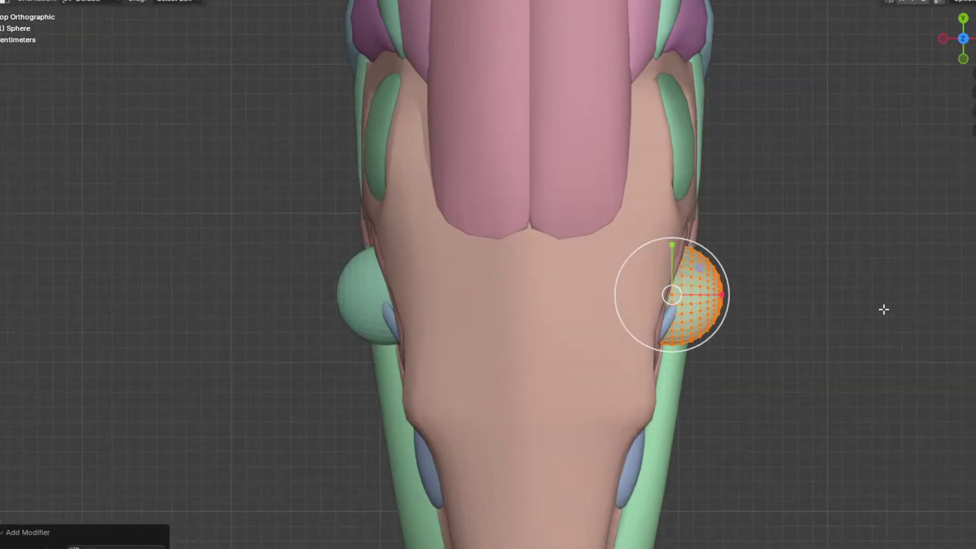
Step: Shrink, rotate and shift the eyeball in top view to seat it in the eye ring, finishing with a 9.02° rotation
shift+middle_drag(884, 309, 690, 280)
key(s)
click(642, 280)
key(r)
click(594, 332)
key(g)
click(566, 341)
key(r)
click(556, 359)
Step: Move the eyeball along Z to centre it in the ring, leave mesh editing, and shade it smooth
middle_drag(603, 358, 499, 229)
scroll(560, 315, up, 2)
key(g)
key(z)
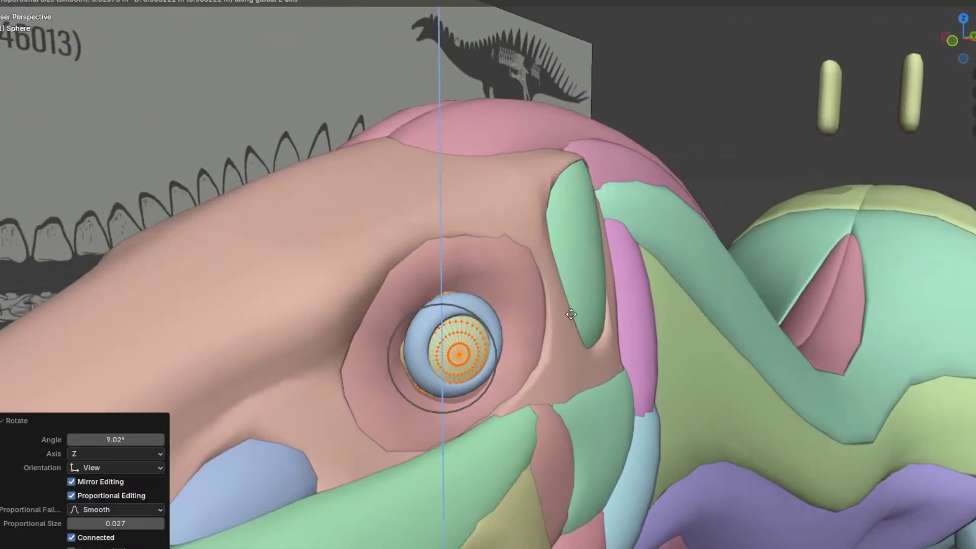
click(573, 309)
key(Tab)
right_click(579, 289)
click(579, 290)
Step: Examine the fitted eyes and the head and neck from the front and side
middle_drag(630, 293, 467, 277)
scroll(467, 276, down, 4)
click(401, 212)
middle_drag(401, 212, 661, 261)
key(KP_1)
scroll(638, 296, down, 3)
scroll(660, 260, down, 5)
key(KP_3)
scroll(570, 240, up, 5)
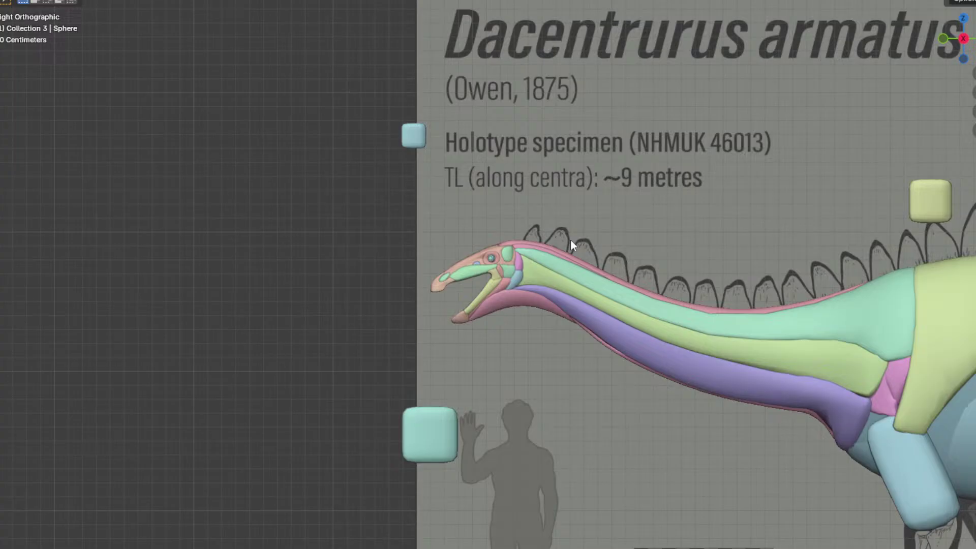
scroll(646, 362, up, 6)
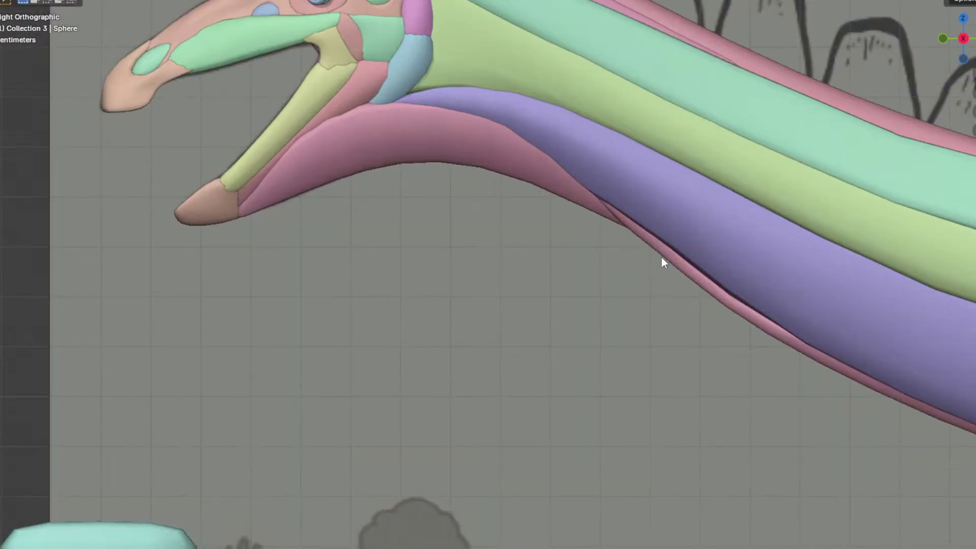
Step: Edit the thin pink muscle along the neck's underside, shifting its front end along Y and adjusting it from below
click(661, 258)
key(Tab)
shift+middle_drag(643, 264, 545, 288)
middle_drag(545, 288, 614, 264)
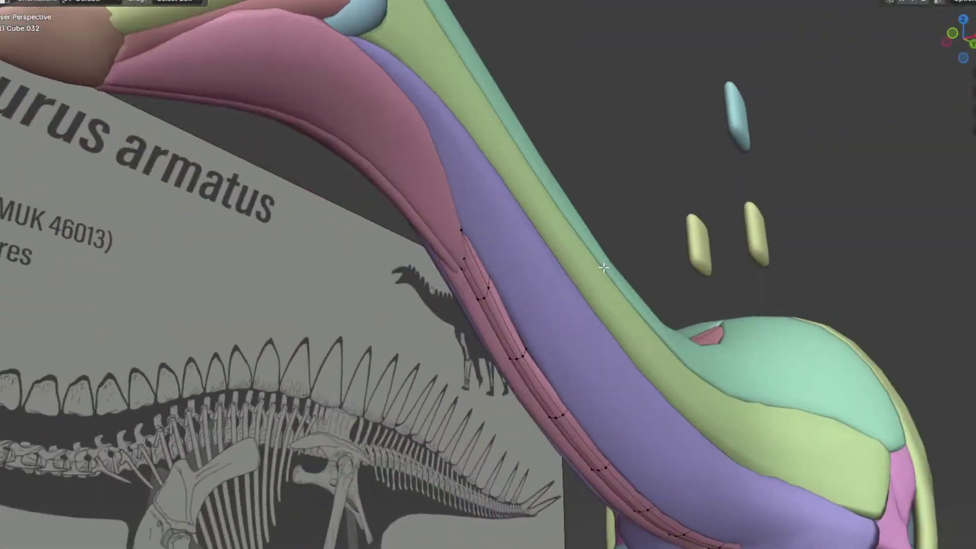
scroll(508, 285, up, 2)
key(KP_3)
key(g)
key(y)
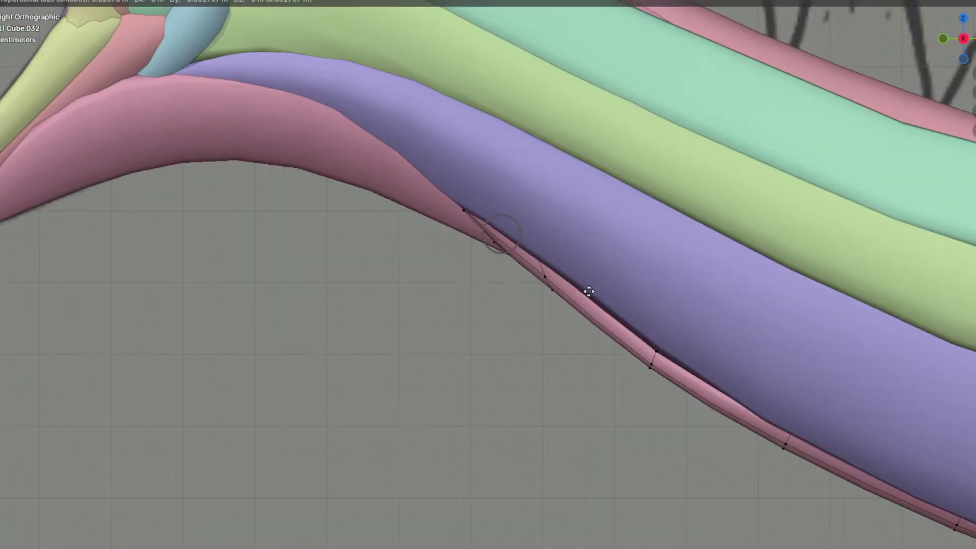
click(522, 282)
middle_drag(514, 272, 423, 184)
key(g)
click(456, 188)
key(Tab)
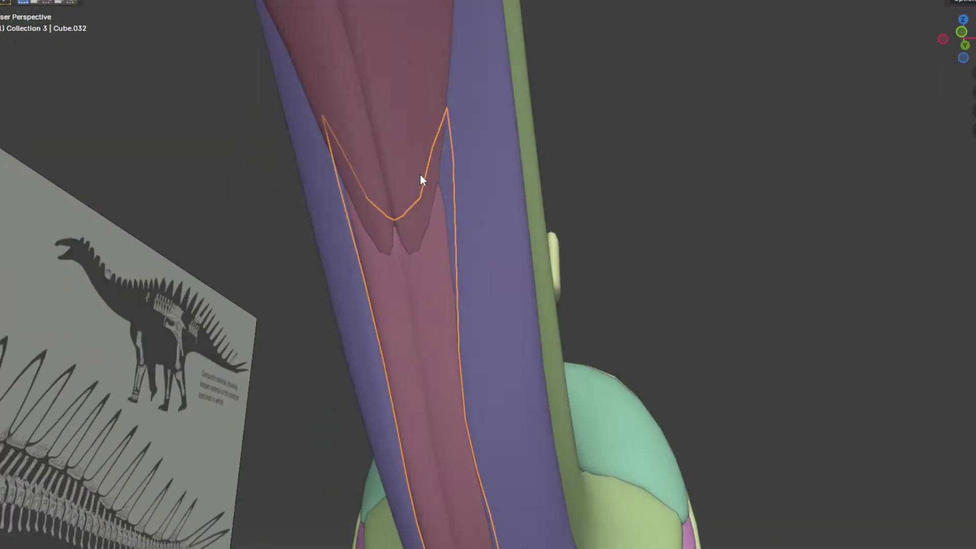
Step: Flatten the selected vertices of the thin underside neck muscle with an X scale of 0 and leave mesh editing
key(Tab)
middle_drag(432, 237, 453, 255)
key(s)
key(x)
key(0)
click(420, 277)
key(Tab)
click(606, 227)
middle_drag(609, 226, 535, 254)
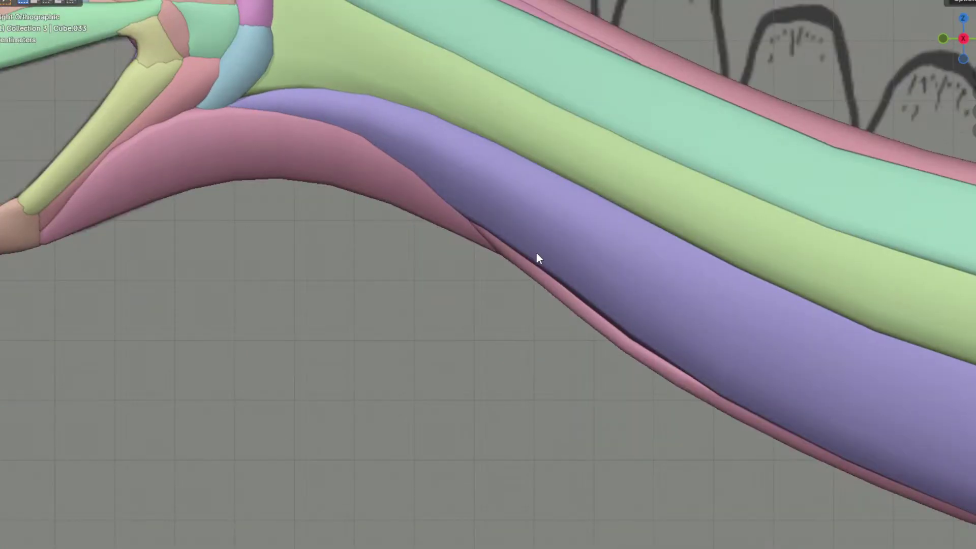
Step: Slide the rear edge loop of the pink throat muscle by a factor of 0.228 and move its edge in side view
click(536, 252)
key(Tab)
key(g)
key(g)
click(467, 222)
key(g)
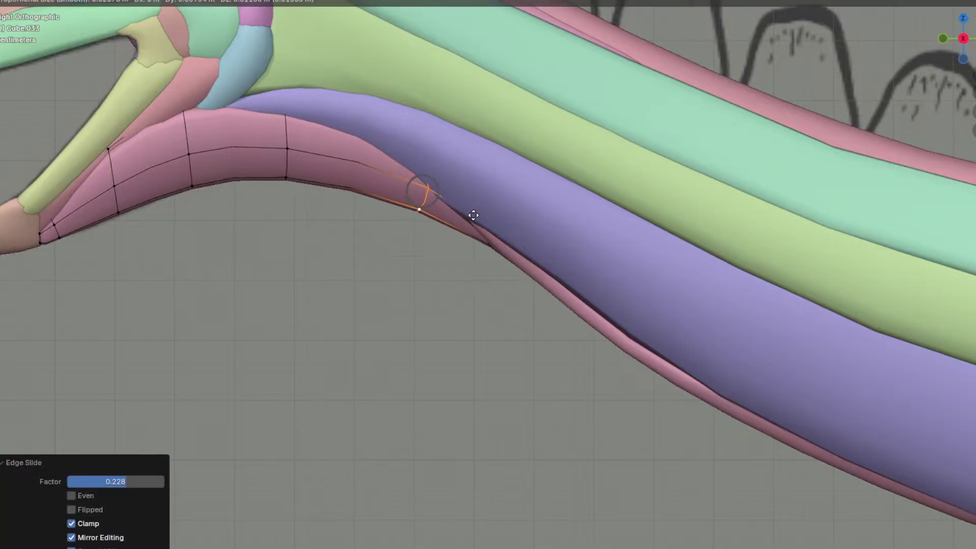
click(458, 186)
Step: Reposition the throat muscle's rear vertices from an angled view and leave mesh editing
middle_drag(457, 186, 474, 263)
click(512, 247)
click(464, 253)
key(g)
click(478, 263)
key(Tab)
Step: Edit the adjoining neck muscle and move its vertices to refine the fit, leaving mesh editing and clearing the selection
middle_drag(560, 224, 485, 293)
scroll(483, 292, up, 1)
click(471, 311)
key(Tab)
scroll(516, 382, up, 1)
click(475, 399)
shift+middle_drag(483, 385, 595, 288)
scroll(484, 334, up, 2)
key(g)
click(495, 324)
key(g)
click(496, 307)
key(Tab)
click(595, 288)
Step: Review the revised neck muscles on the whole animal in perspective and side view
scroll(539, 279, down, 4)
middle_drag(500, 294, 599, 233)
scroll(628, 314, down, 3)
scroll(630, 300, up, 4)
click(620, 331)
key(Tab)
key(Tab)
scroll(492, 356, down, 5)
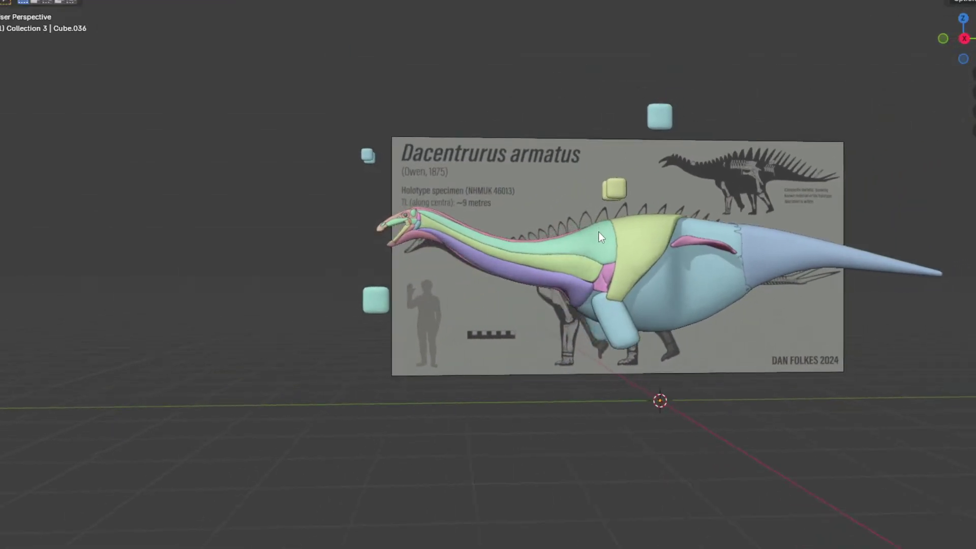
key(KP_3)
scroll(560, 225, up, 5)
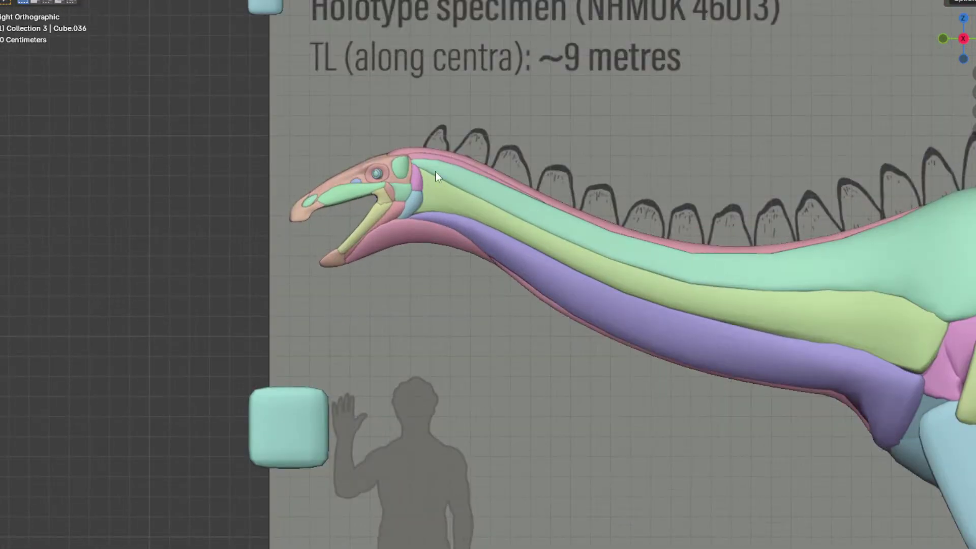
click(16, 0)
click(29, 45)
scroll(331, 125, down, 1)
shift+middle_drag(374, 147, 425, 178)
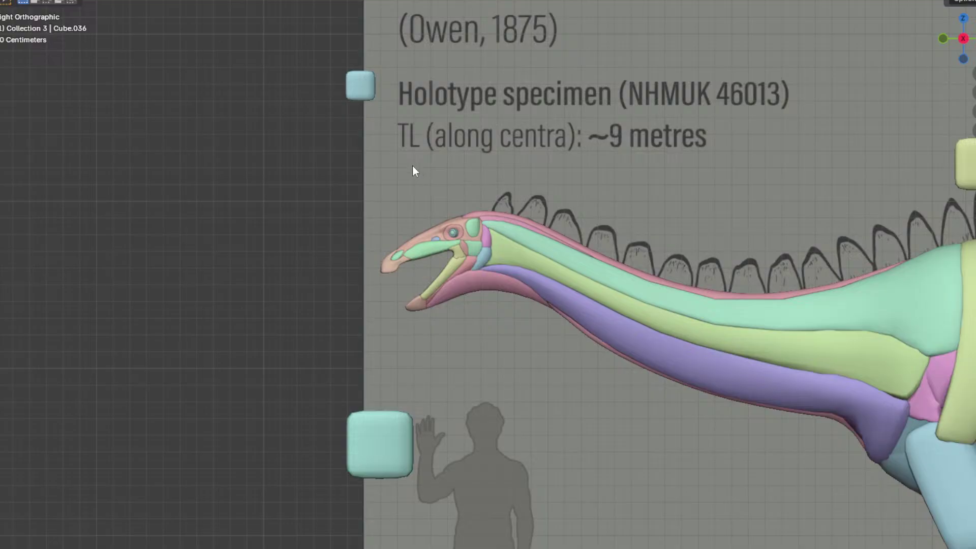
Step: Move the small spare mirrored block to above the head, narrow it along Y, and scale it to 0.404
scroll(413, 165, up, 3)
key(a)
key(g)
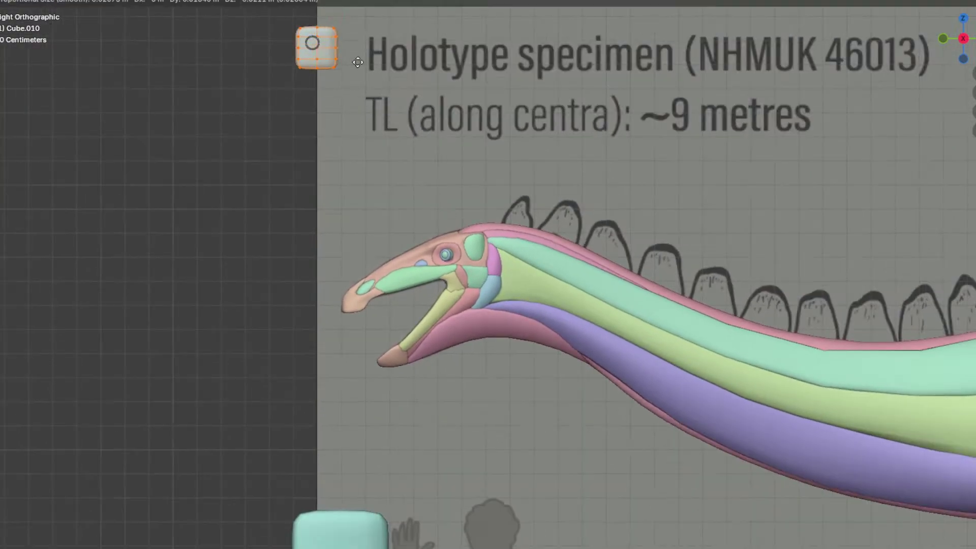
click(513, 224)
scroll(516, 214, up, 4)
shift+middle_drag(519, 170, 549, 188)
drag(551, 185, 528, 182)
scroll(625, 183, up, 2)
key(s)
click(556, 156)
shift+middle_drag(555, 157, 598, 134)
scroll(598, 133, up, 2)
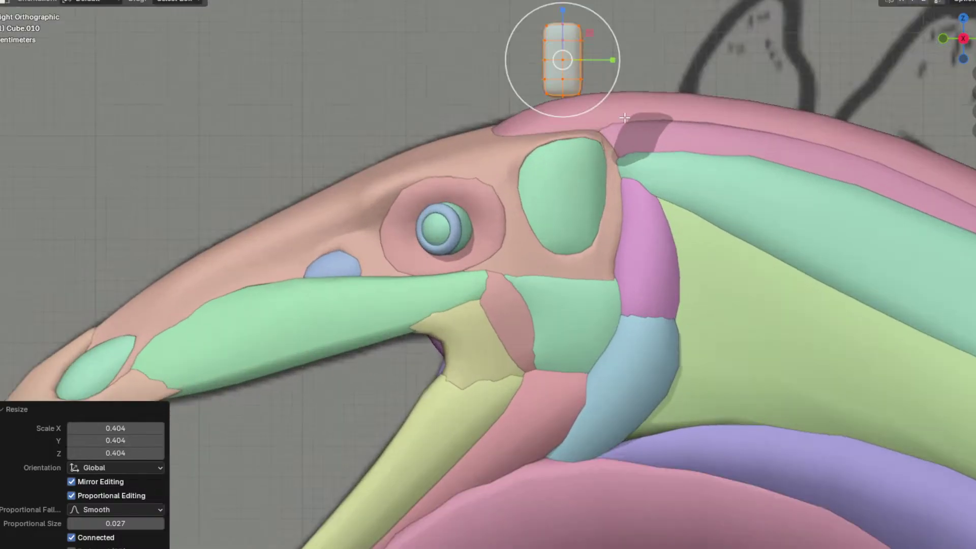
Step: Shift the small block beside the skull, duplicate it by -0.27787 m in Y and 0.054593 m in Z, and separate the copy
key(g)
click(774, 176)
key(shift+d)
click(487, 120)
key(p)
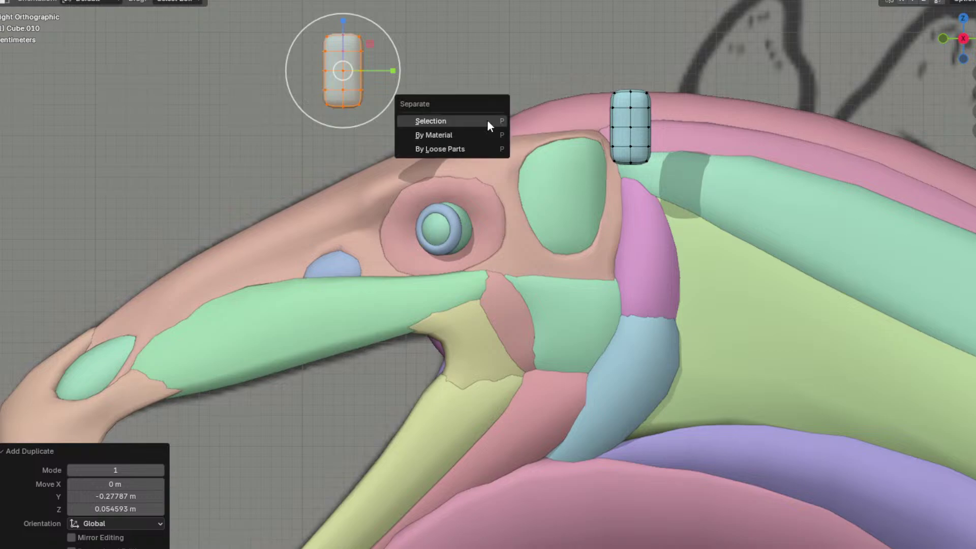
click(489, 121)
key(Tab)
Step: Move the remaining block over the eye socket in side view and bring it inward by -0.046503 m in X in front view
scroll(646, 129, up, 3)
key(a)
key(g)
click(483, 260)
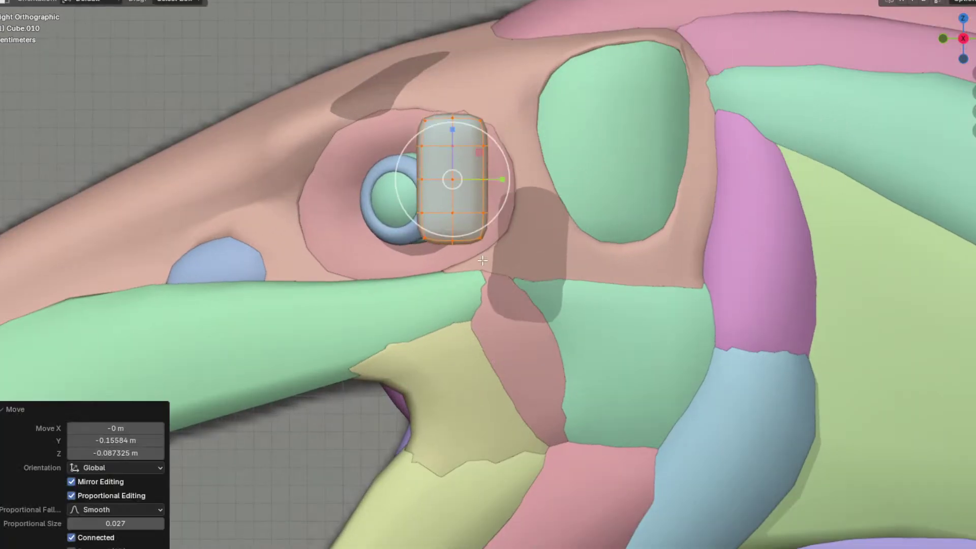
key(KP_1)
key(g)
click(546, 218)
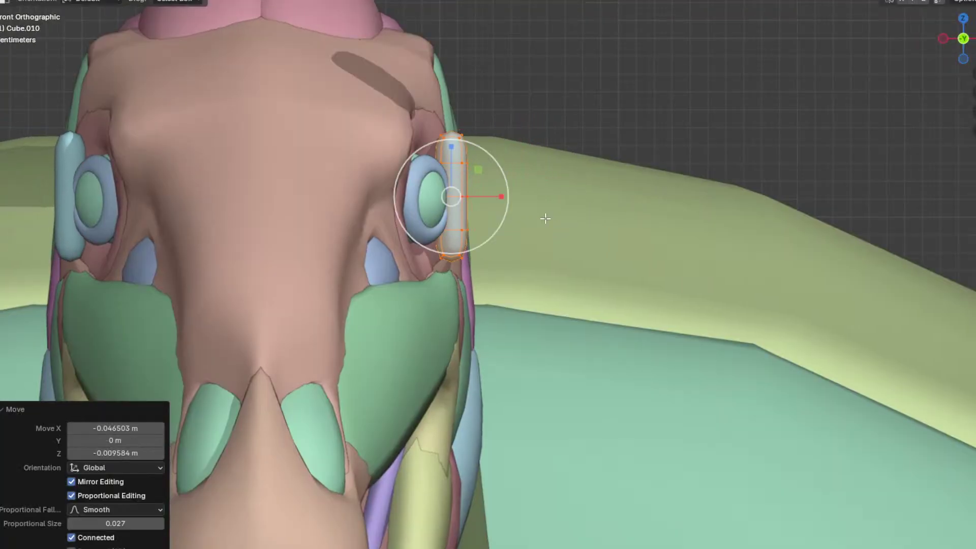
Step: Scale the block beside the eyeball along X and shift it along Y over the rear of the eye socket
key(s)
key(x)
click(488, 198)
key(KP_3)
key(g)
key(y)
click(486, 196)
Step: Fit the block into the eye socket behind the eyeball, finishing with a -0.002664 m move in X
middle_drag(484, 197, 588, 227)
key(g)
key(y)
click(573, 225)
key(g)
middle_click(480, 226)
click(475, 226)
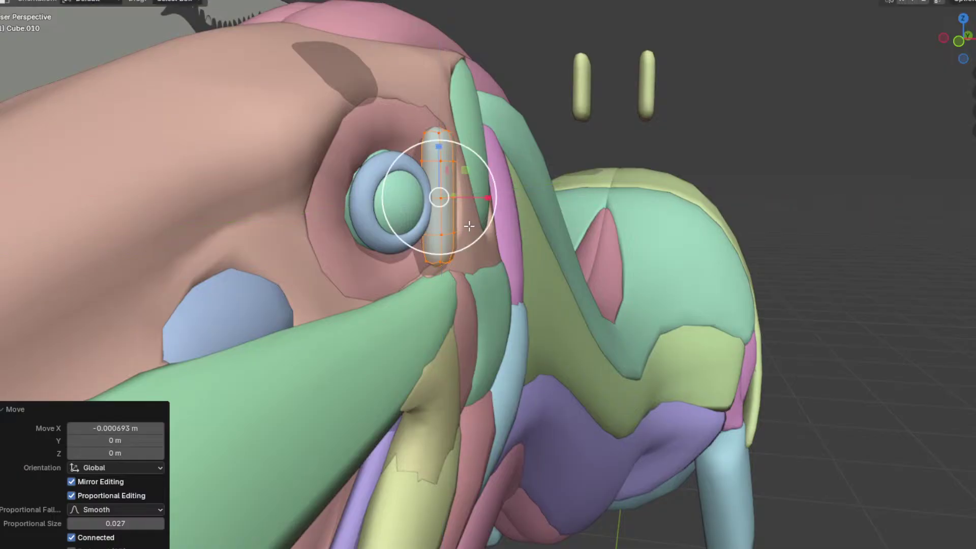
scroll(475, 226, down, 3)
key(g)
key(x)
click(438, 220)
scroll(436, 221, up, 5)
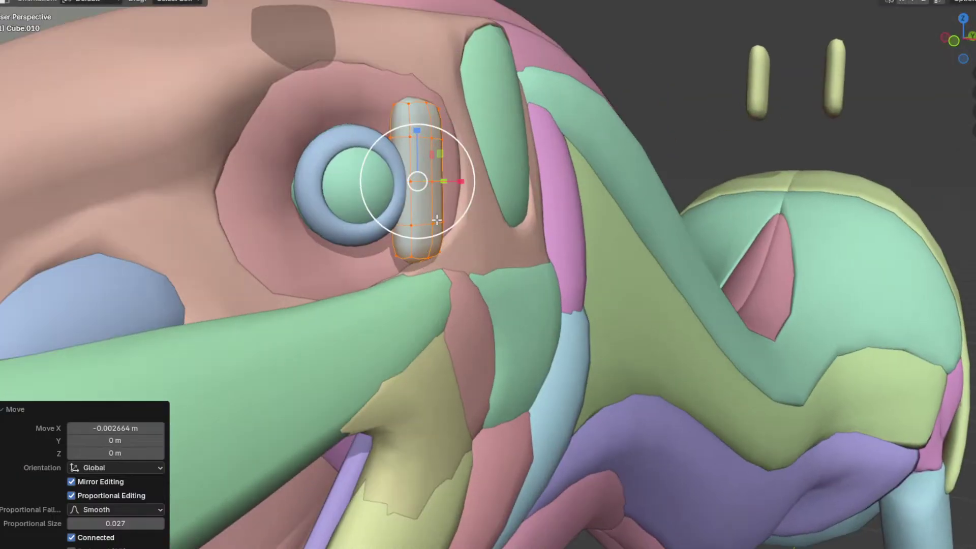
Step: Add a centred loop cut across the block's lower half and move its bottom edge toward the socket's lower rim
key(ctrl+r)
click(447, 210)
right_click(447, 210)
middle_drag(428, 243, 469, 225)
middle_drag(536, 260, 549, 275)
ctrl+click(514, 255)
key(g)
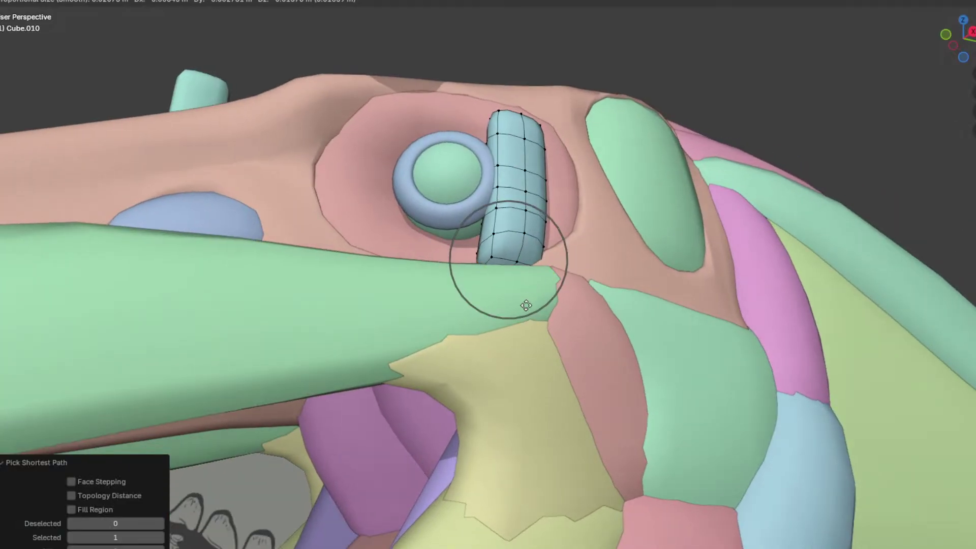
click(525, 306)
Step: Pull the block's lower front corner forward beneath the eyeball, with a last move of -0.017173, -0.023847, -0.002694 m
middle_drag(521, 305, 542, 326)
click(485, 258)
shift+click(487, 230)
middle_drag(483, 237, 454, 251)
key(g)
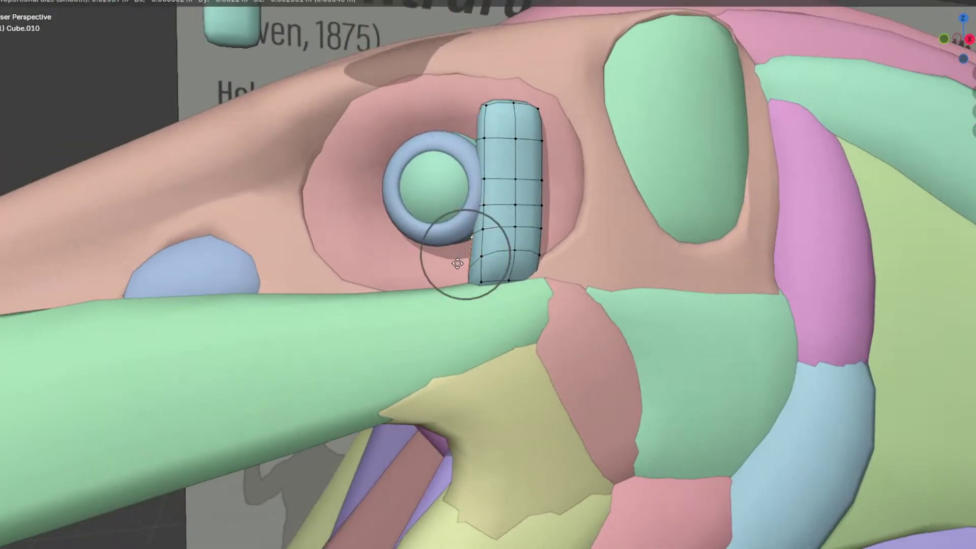
click(418, 278)
middle_drag(418, 277, 426, 283)
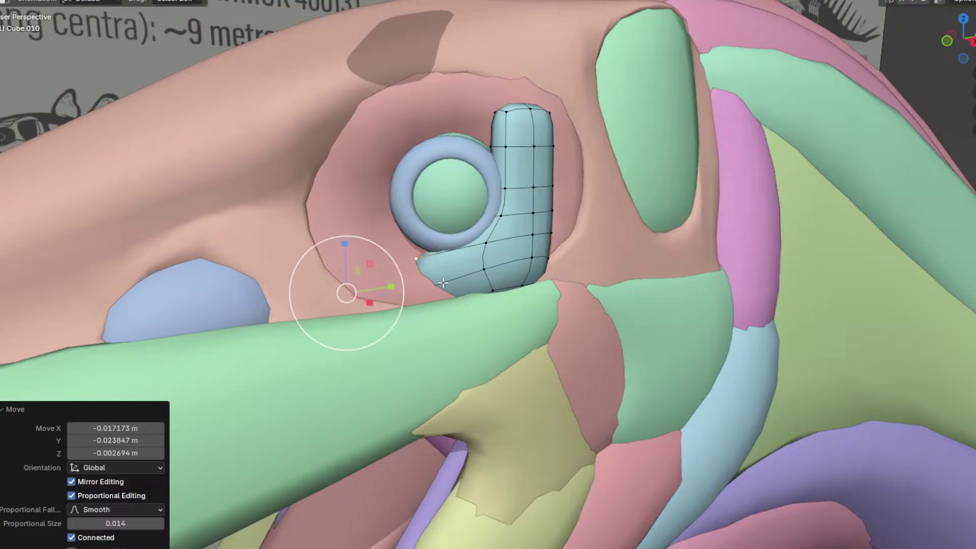
Step: Reposition the block's lower vertices so its underside follows the bottom of the eye socket
key(g)
middle_drag(503, 280, 496, 240)
click(501, 274)
alt+click(499, 255)
key(g)
click(512, 254)
click(506, 248)
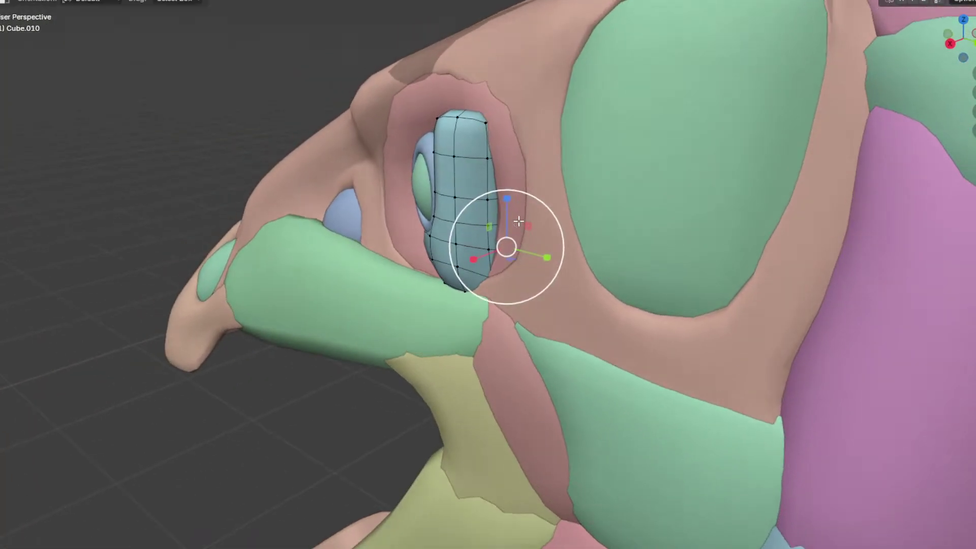
Step: Widen the block toward the socket's rear rim and slide its middle vertical edges backward to even out the mesh
ctrl+click(492, 123)
middle_drag(522, 175, 580, 163)
key(g)
click(659, 184)
click(499, 245)
ctrl+click(502, 136)
click(584, 196)
middle_drag(584, 195, 597, 197)
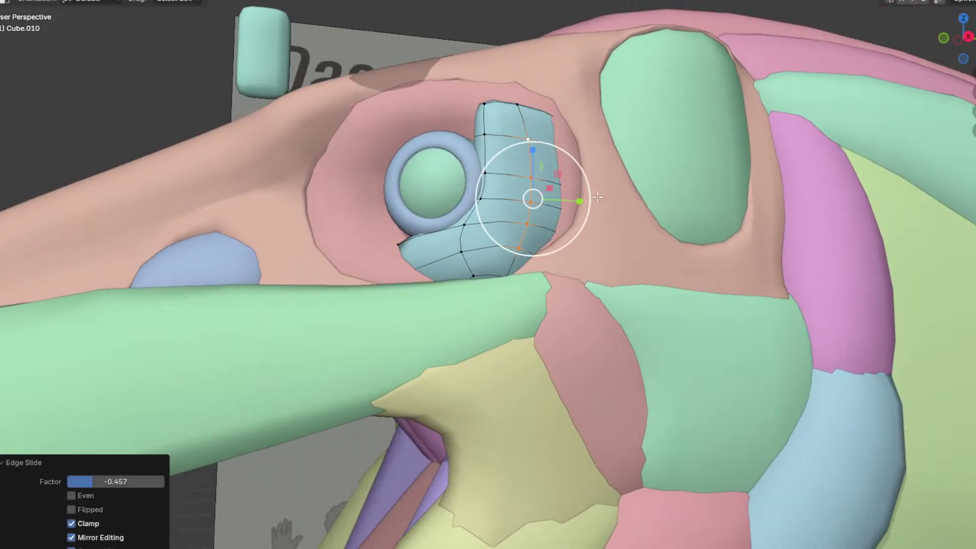
click(576, 149)
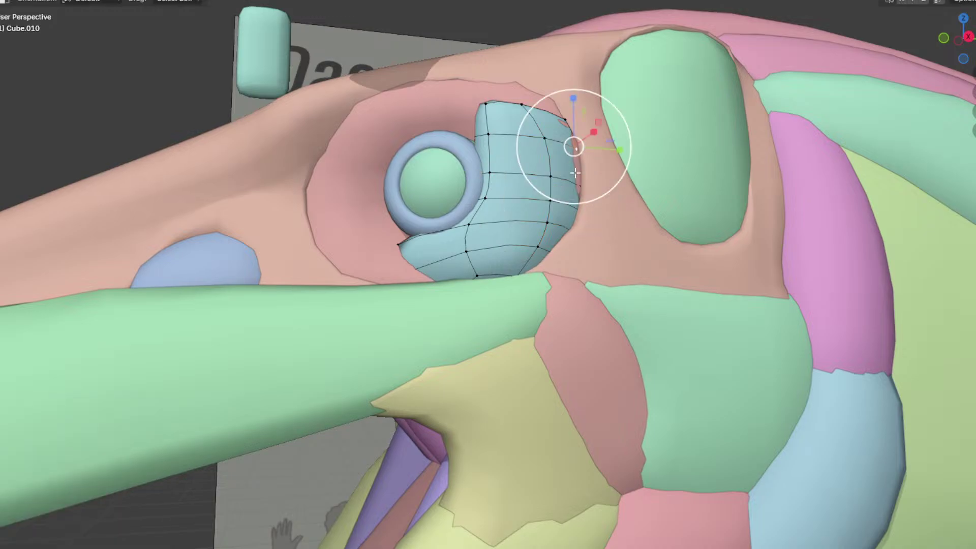
click(605, 189)
Step: Adjust the upper rear corner of the blue piece to match the curve of the socket rim
middle_drag(605, 188, 582, 187)
click(569, 122)
middle_drag(569, 122, 561, 147)
key(g)
click(544, 154)
Step: Add a centred loop cut across the upper part of the blue piece and pull its upper front edge over the eyeball
click(494, 176)
right_click(494, 175)
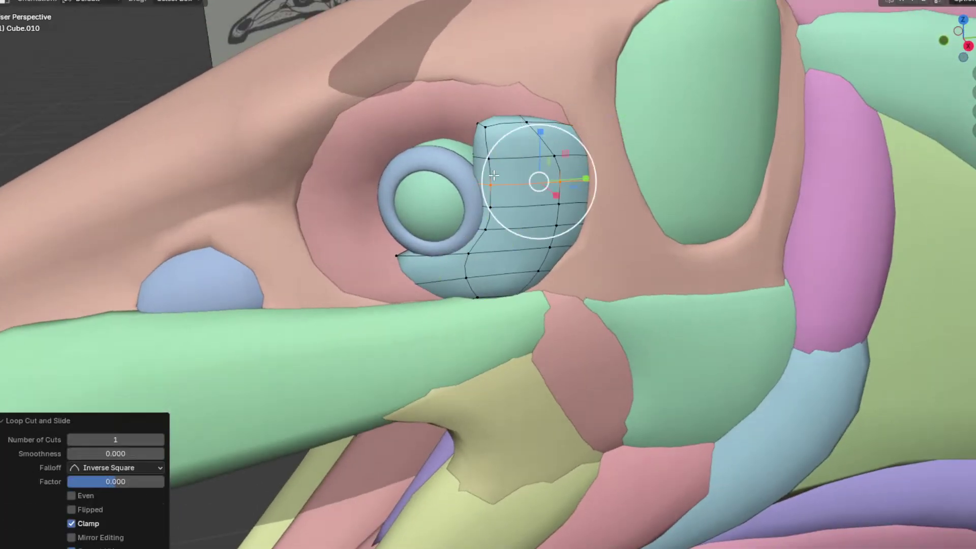
middle_drag(486, 148, 445, 138)
click(483, 155)
key(g)
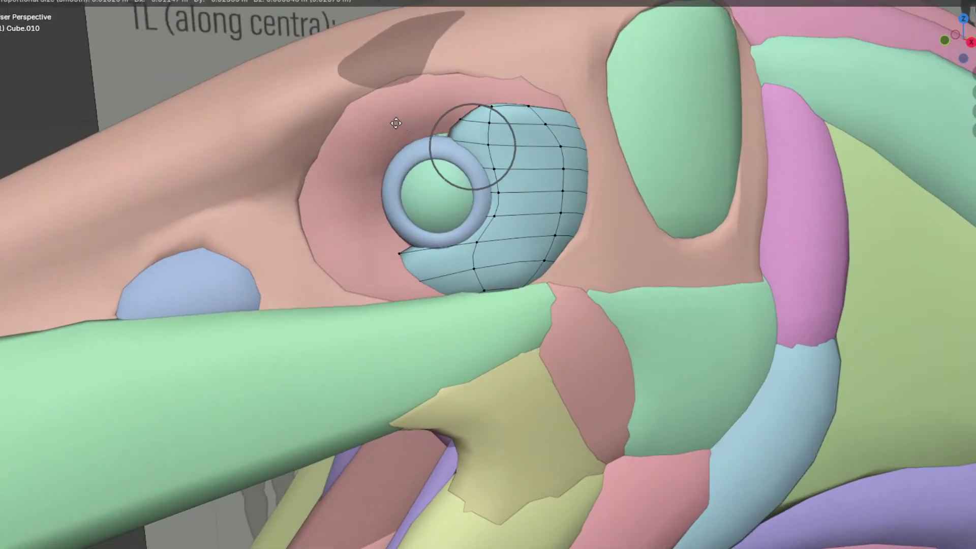
click(379, 126)
Step: Reshape the upper front of the blue piece and raise its top edge toward the upper socket rim
key(g)
middle_drag(375, 132, 526, 113)
click(400, 133)
ctrl+click(498, 172)
key(g)
click(524, 52)
scroll(524, 52, down, 5)
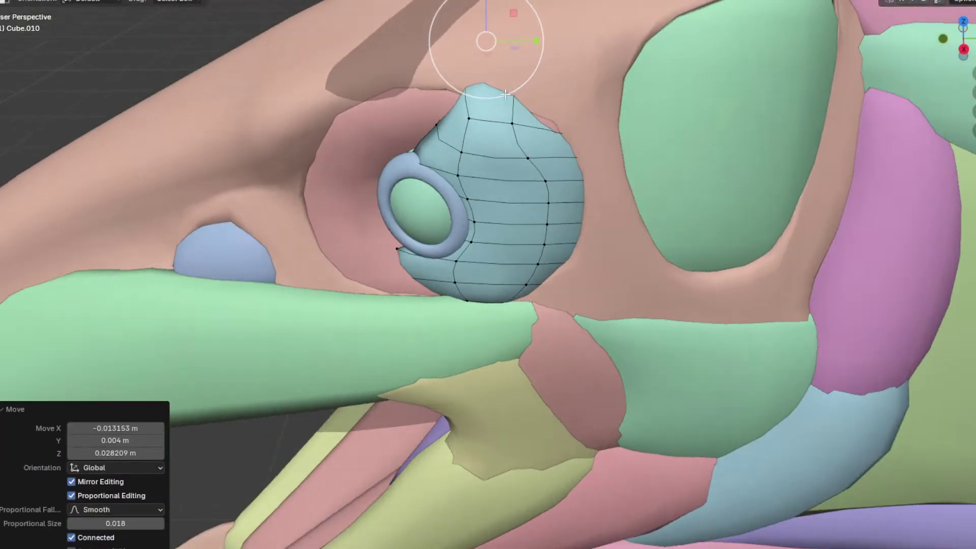
middle_drag(524, 52, 597, 133)
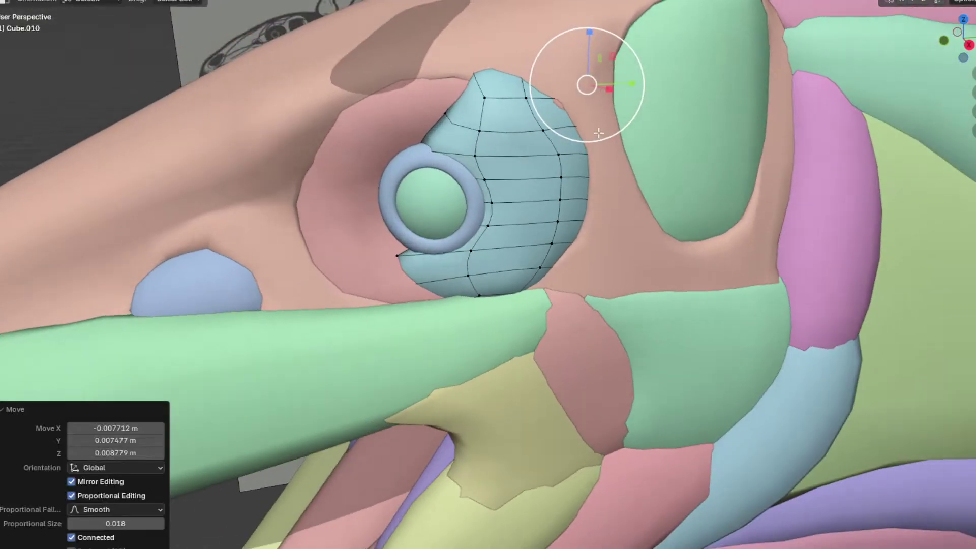
Step: Move the top rear and top front vertices of the blue piece to round its outline against the socket rim
click(541, 122)
middle_drag(541, 122, 584, 118)
key(g)
click(597, 118)
click(477, 66)
middle_drag(476, 66, 402, 110)
key(g)
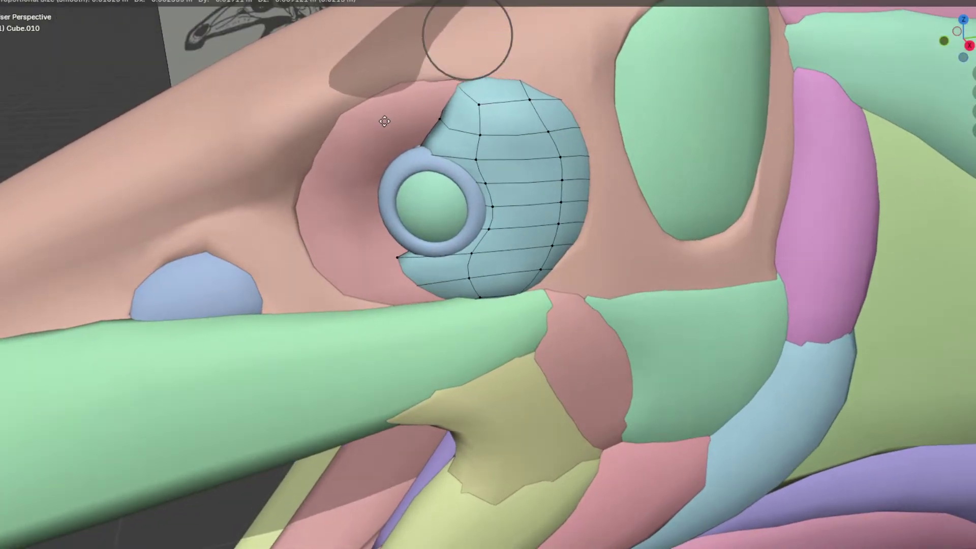
click(385, 121)
Step: Inspect the blue socket piece outside mesh editing and from another angle, then return to object mode
key(Tab)
scroll(515, 157, down, 3)
mouse_move(516, 157)
middle_down()
mouse_move(539, 115)
mouse_move(606, 145)
mouse_move(650, 145)
mouse_move(529, 167)
middle_up()
key(Tab)
scroll(510, 172, up, 2)
middle_drag(472, 146, 642, 166)
click(583, 175)
key(Tab)
scroll(641, 165, down, 3)
Step: Duplicate the spare block above the head in side view and place the copy below the jaw joint
key(KP_3)
scroll(623, 152, down, 1)
scroll(616, 145, down, 2)
scroll(478, 158, up, 3)
key(shift+d)
click(614, 389)
click(648, 325)
Step: Tilt the spare block above the head and move its mesh 0.081788 m in Y and -0.12933 m in Z over the eyeball
key(Tab)
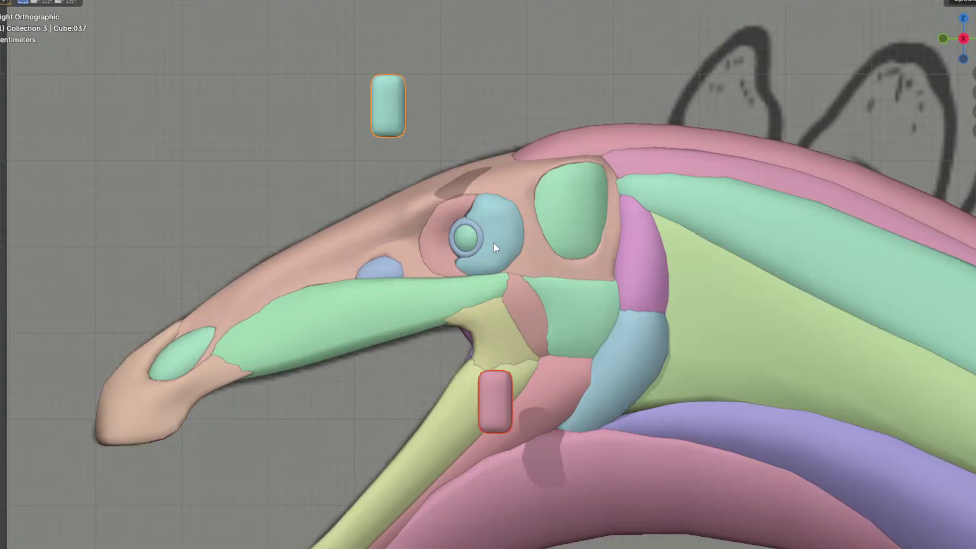
scroll(501, 254, up, 2)
key(a)
shift+middle_drag(401, 71, 454, 154)
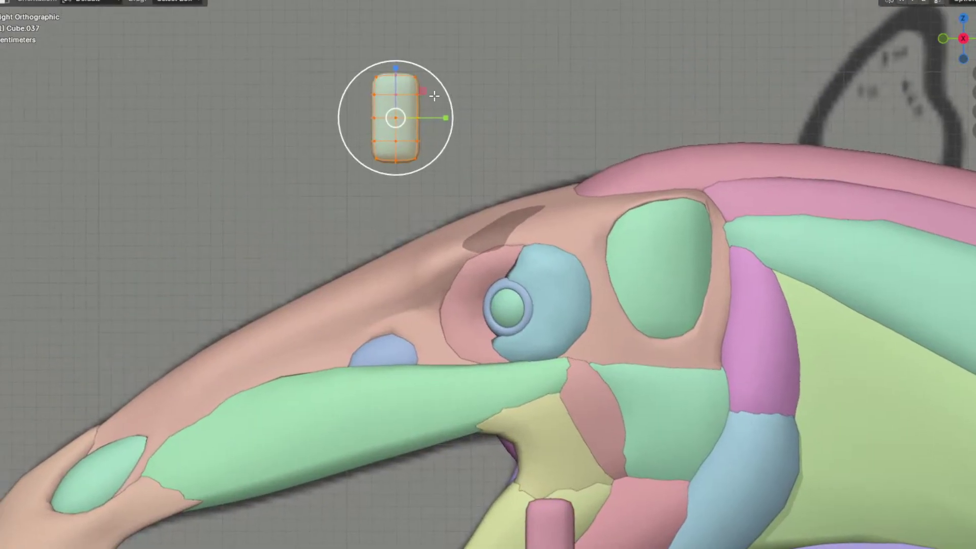
key(r)
click(514, 272)
key(g)
click(618, 441)
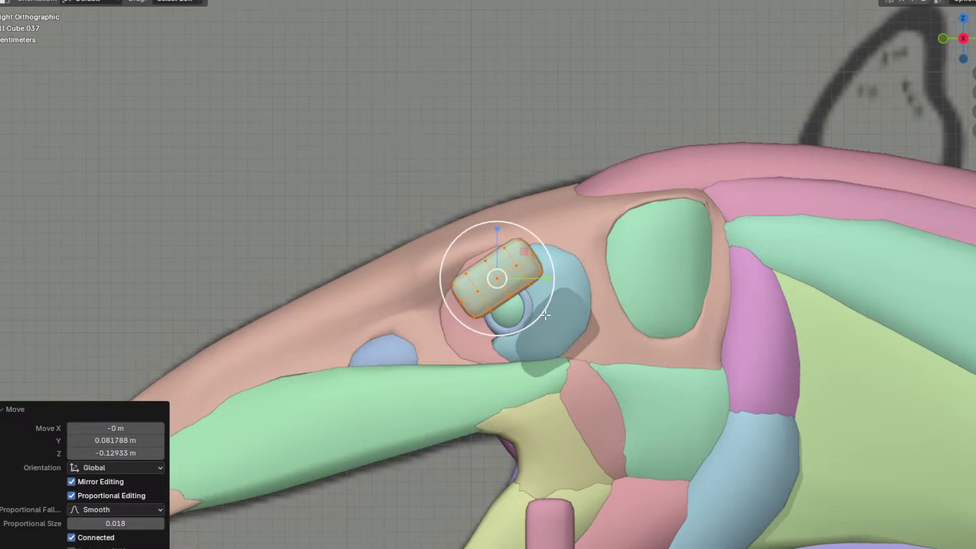
Step: Move the tilted block inward by -0.070542 m in X into the eye socket
middle_drag(564, 312, 620, 307)
alt+scroll(619, 295, down, 1)
key(KP_7)
key(g)
key(x)
click(562, 280)
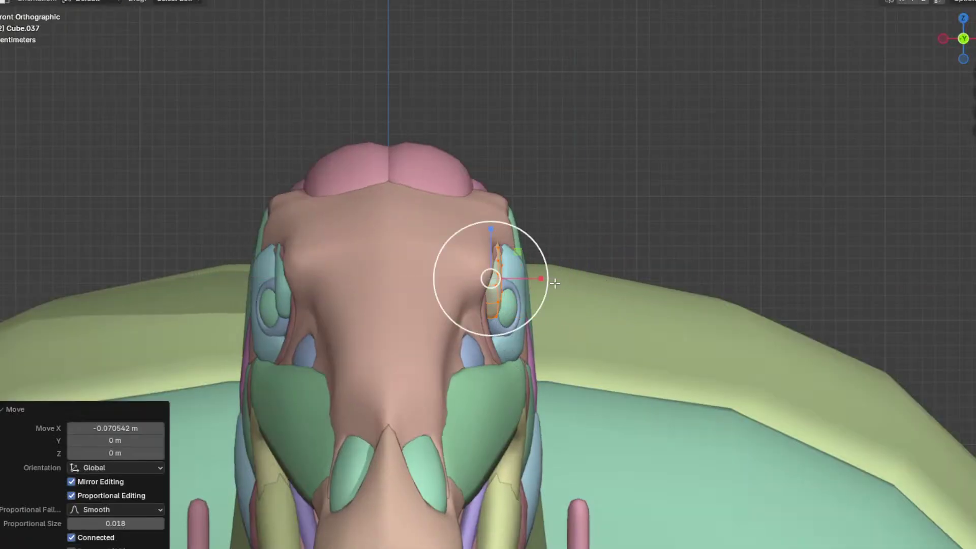
Step: Rotate the tilted block to follow the head surface and reposition it above the front of the eyeball
key(r)
click(583, 341)
middle_drag(583, 338, 596, 266)
key(g)
middle_drag(596, 267, 496, 285)
click(600, 265)
Step: Pull vertices of the upper eye socket block outward so it starts to fill the gap above the eyeball
scroll(509, 269, up, 2)
click(545, 226)
middle_drag(558, 231, 595, 243)
click(546, 256)
click(552, 252)
key(g)
click(718, 223)
key(g)
click(626, 229)
Step: Select the neighbouring front vertices of the upper socket block and shift them along X into the socket
shift+middle_drag(495, 251, 478, 285)
click(484, 276)
shift+click(497, 268)
key(g)
key(x)
click(472, 294)
click(548, 272)
Step: Shape the top edge of the upper socket block to the socket rim, finishing with a move of -0.006488, 0.015625, -0.002164 m
ctrl+click(495, 273)
key(g)
middle_drag(554, 254, 582, 248)
click(509, 221)
key(g)
click(526, 233)
key(g)
click(529, 244)
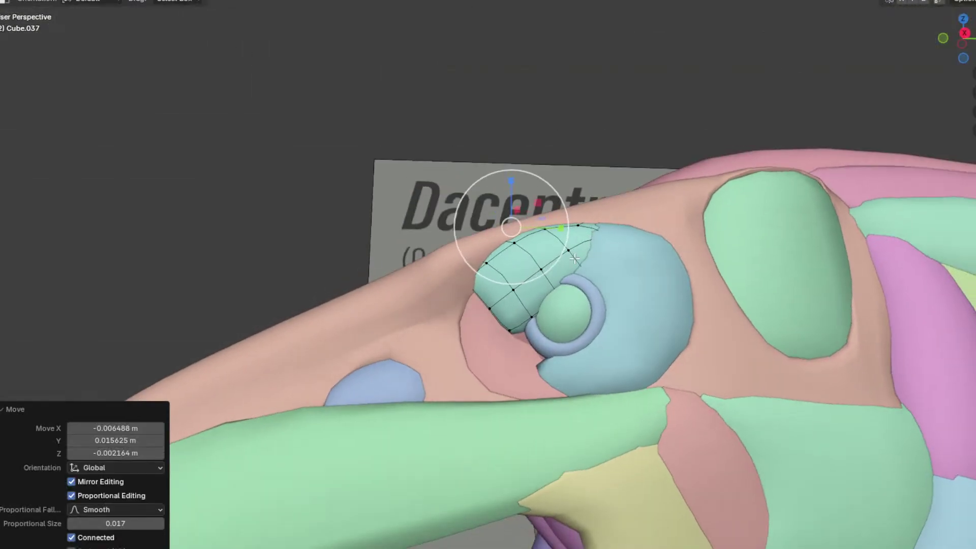
Step: Add a centred loop cut across the front part of the upper eye socket block
click(564, 302)
middle_drag(563, 303, 586, 308)
click(544, 283)
key(ctrl+r)
click(551, 277)
right_click(551, 277)
Step: Move and rotate the lower end of the upper socket block so it curves down around the front of the eyeball
shift+middle_drag(521, 328, 534, 288)
middle_drag(478, 275, 505, 276)
click(496, 281)
middle_drag(483, 316, 433, 347)
key(g)
click(562, 364)
key(r)
click(571, 254)
key(g)
click(619, 275)
middle_drag(474, 299, 574, 252)
Step: Add another loop cut to the upper socket block and shift the new loop along X
scroll(498, 289, up, 1)
key(ctrl+r)
click(498, 289)
click(521, 278)
key(g)
key(x)
click(520, 245)
Step: Select the inner edge vertices beside the eyeball ring and move them 0.002971, 0.001436, -0.001646 m
ctrl+click(517, 243)
click(538, 253)
click(519, 207)
middle_drag(519, 207, 533, 223)
ctrl+click(490, 258)
key(g)
click(546, 265)
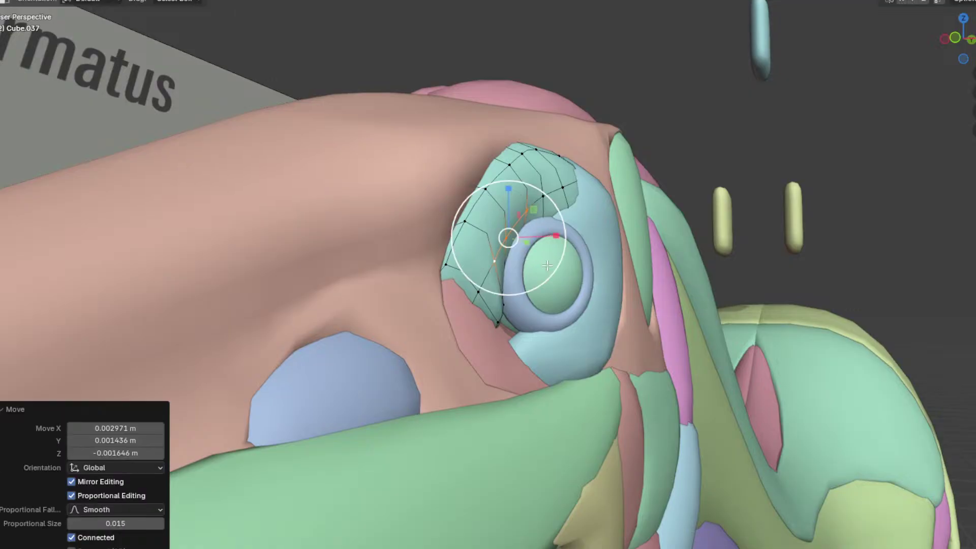
Step: Move the lower front vertices of the upper socket block down along the front socket rim in side view
middle_drag(546, 265, 501, 270)
click(447, 285)
alt+middle_drag(447, 285, 400, 319)
key(g)
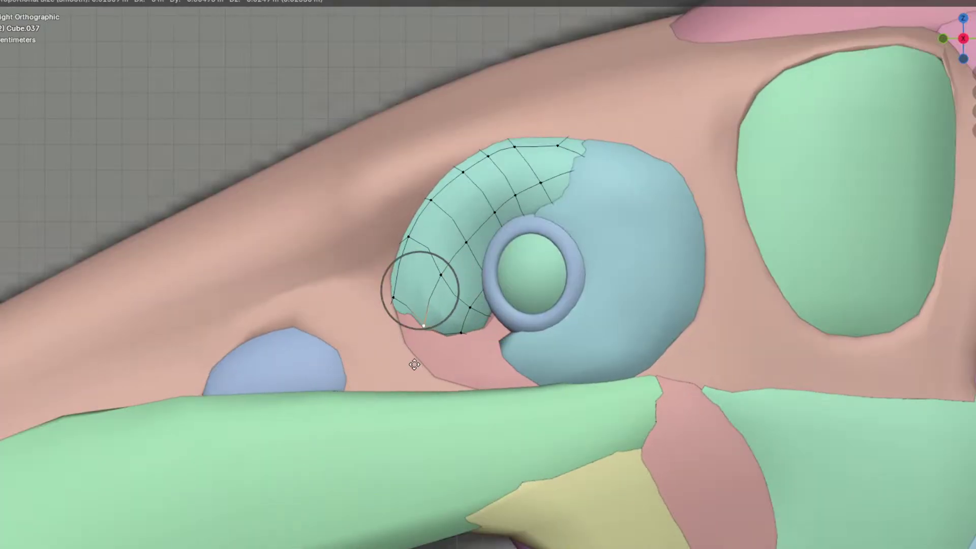
click(414, 365)
click(393, 298)
key(g)
click(385, 341)
Step: Pull the lower inner corner of the upper socket block down behind the eyeball ring, moving it 0.015168, 0.037632, -0.028251 m
middle_drag(487, 339, 480, 290)
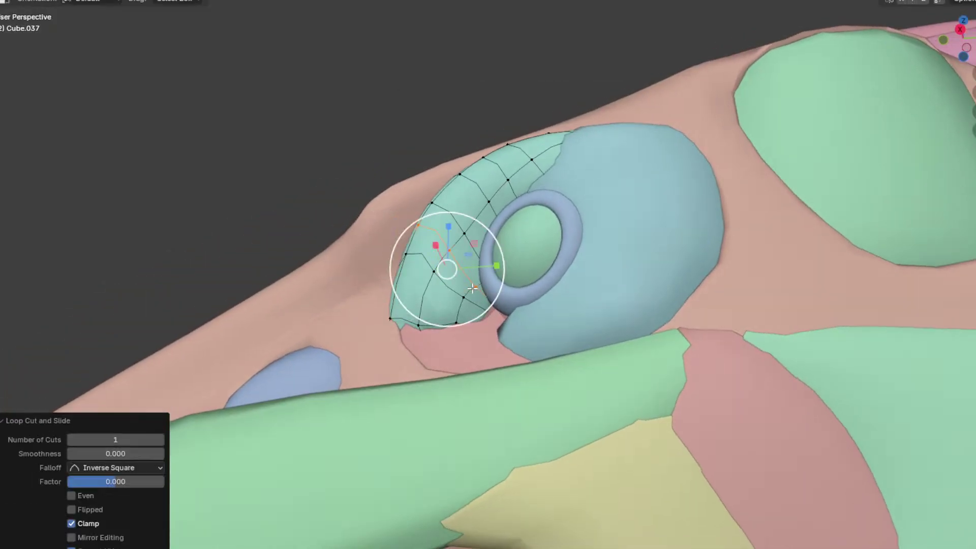
key(g)
middle_drag(502, 312, 506, 316)
scroll(501, 339, up, 3)
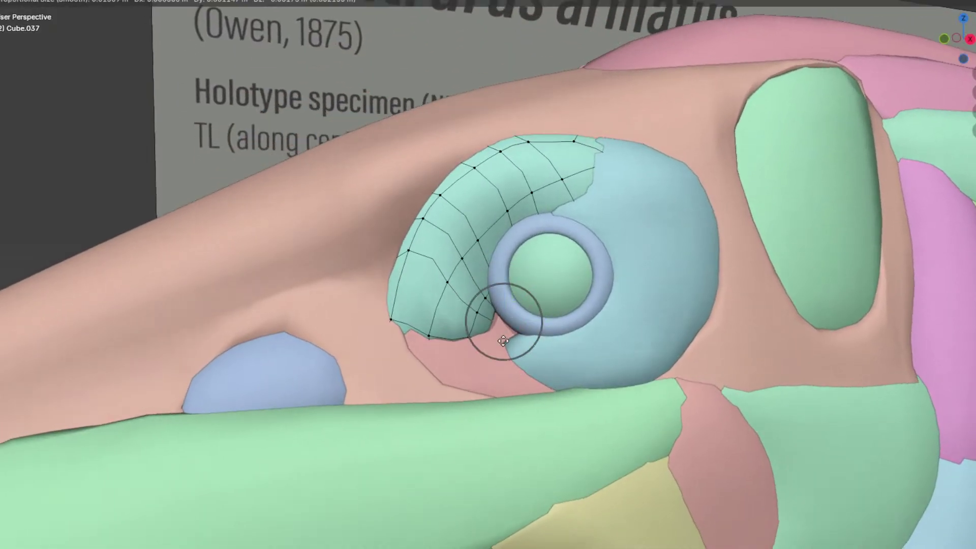
click(556, 385)
middle_drag(557, 385, 577, 260)
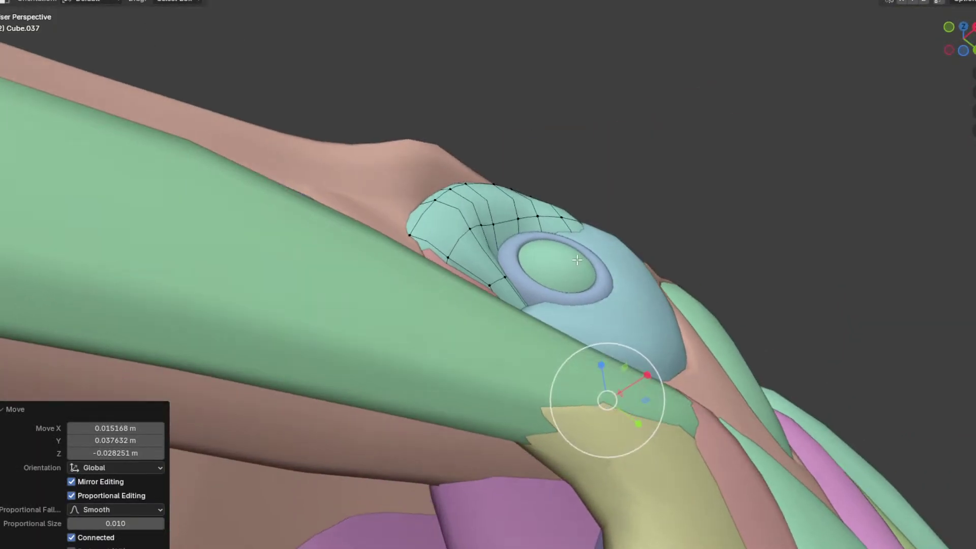
Step: Adjust the lower inner vertices of the upper socket block and slide the edge across its middle by a factor of 0.305
click(578, 322)
click(503, 279)
click(479, 286)
middle_drag(479, 286, 467, 287)
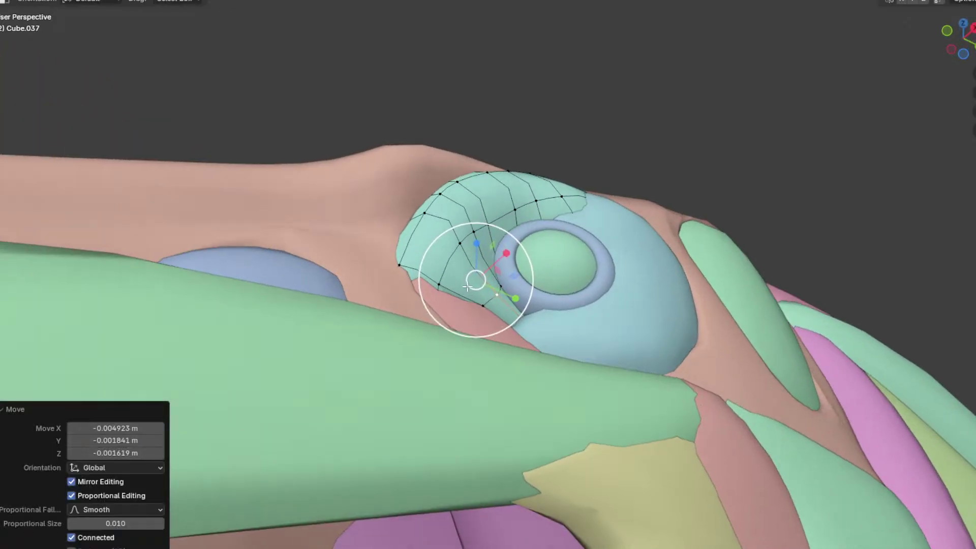
click(457, 235)
ctrl+click(497, 219)
middle_drag(497, 219, 471, 253)
key(g)
key(g)
click(662, 326)
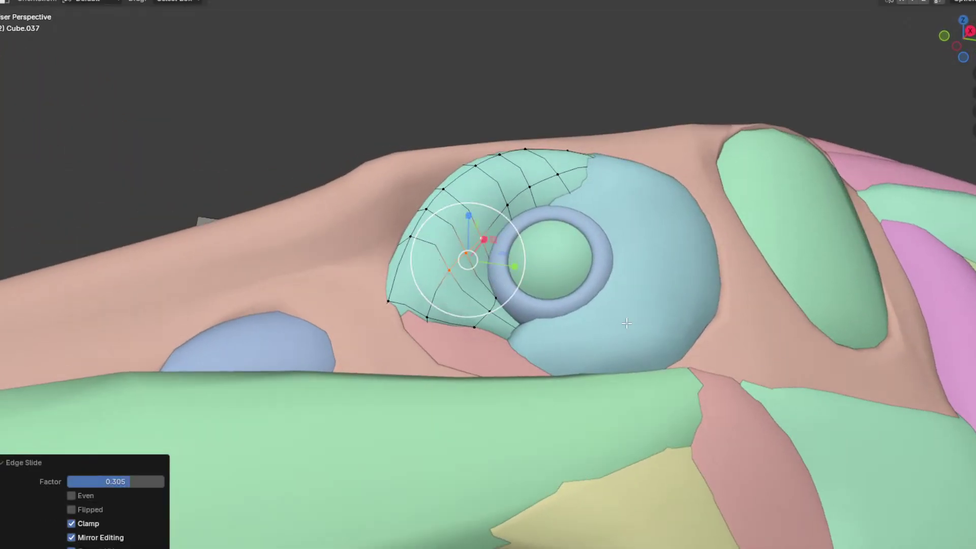
Step: Nudge individual vertices of the upper socket block next to the eyeball ring to close the remaining gap
click(593, 267)
key(g)
click(576, 268)
click(498, 288)
middle_drag(497, 288, 525, 298)
key(g)
click(551, 300)
click(524, 295)
key(g)
click(516, 296)
Step: Finish editing the upper socket block and move the spare pink block from the jaw to above the head
key(Tab)
scroll(517, 296, down, 5)
click(648, 176)
middle_drag(648, 176, 575, 160)
scroll(514, 179, down, 4)
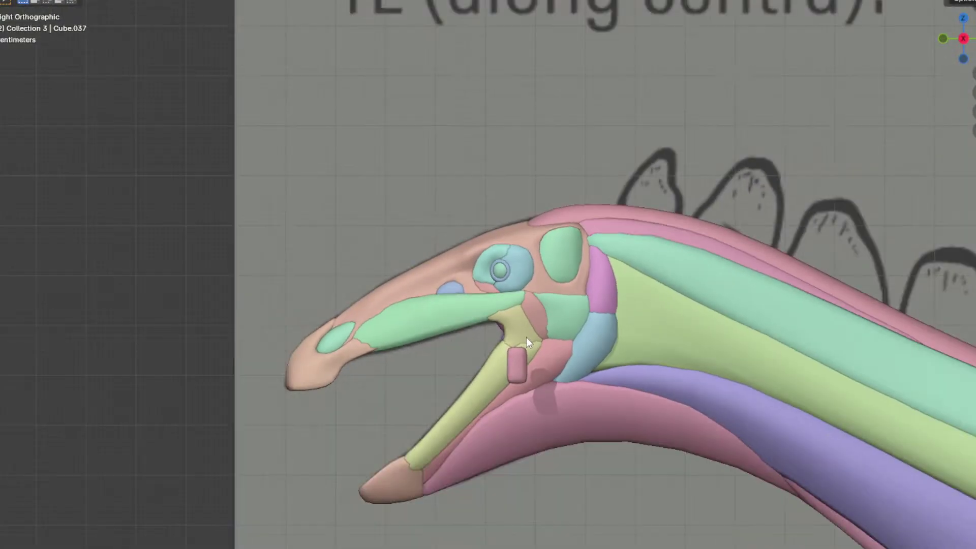
key(a)
scroll(539, 379, up, 4)
key(g)
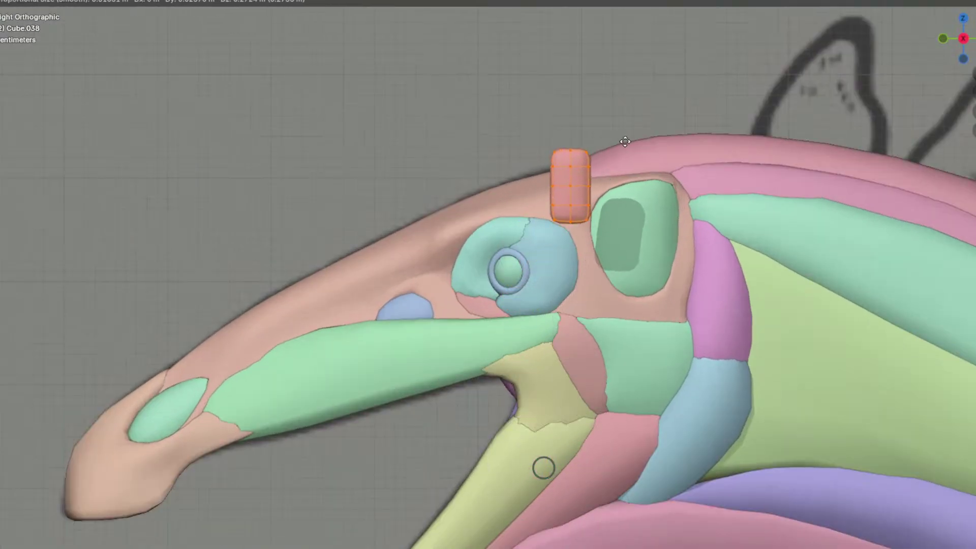
click(471, 351)
scroll(475, 346, down, 3)
key(g)
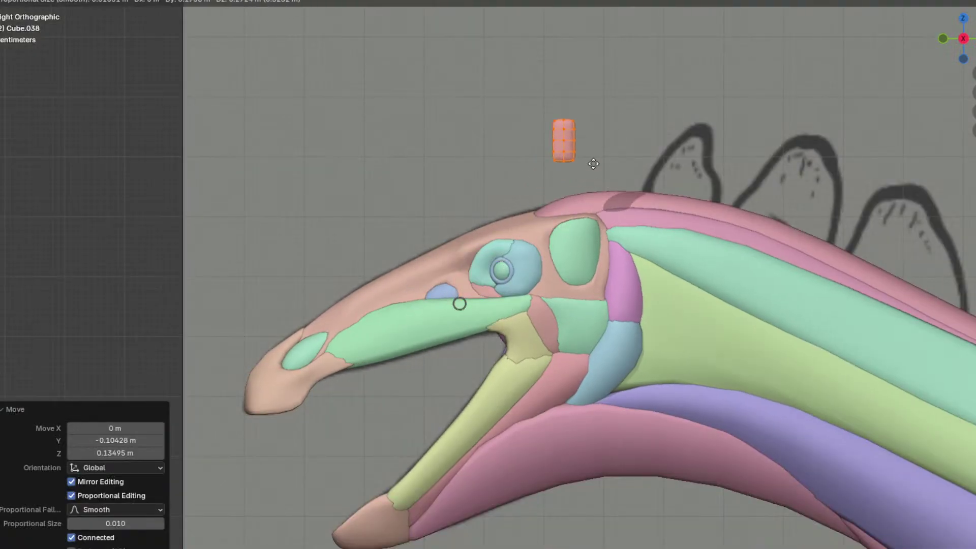
click(605, 160)
Step: Duplicate the spare block, place the copy near the front of the snout and separate it into its own object
shift+middle_drag(607, 160, 624, 130)
scroll(626, 129, down, 3)
key(shift+d)
click(509, 248)
scroll(637, 217, up, 1)
key(p)
click(638, 218)
key(Tab)
scroll(582, 209, up, 4)
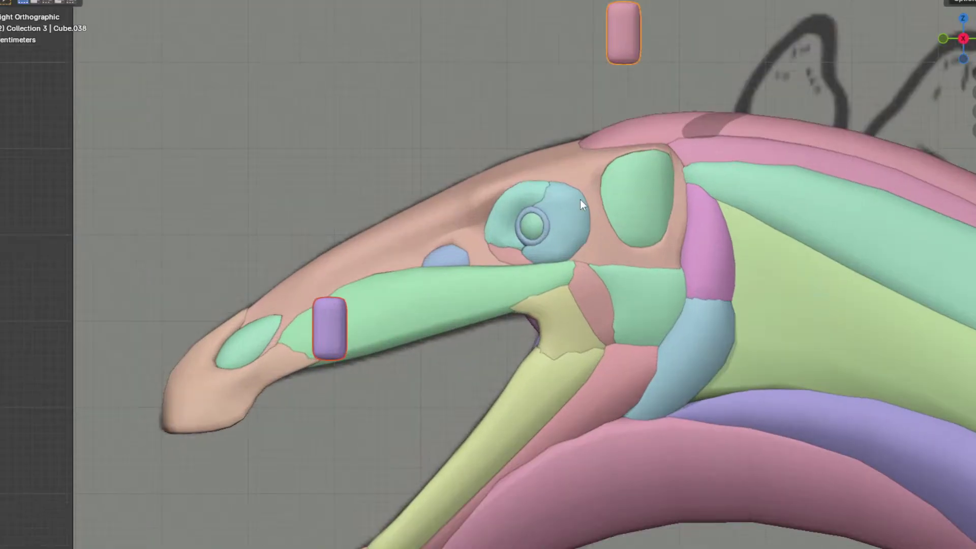
Step: Move the pink block from above the head to below the eyeball and rotate it by -80.1°
click(624, 45)
key(Tab)
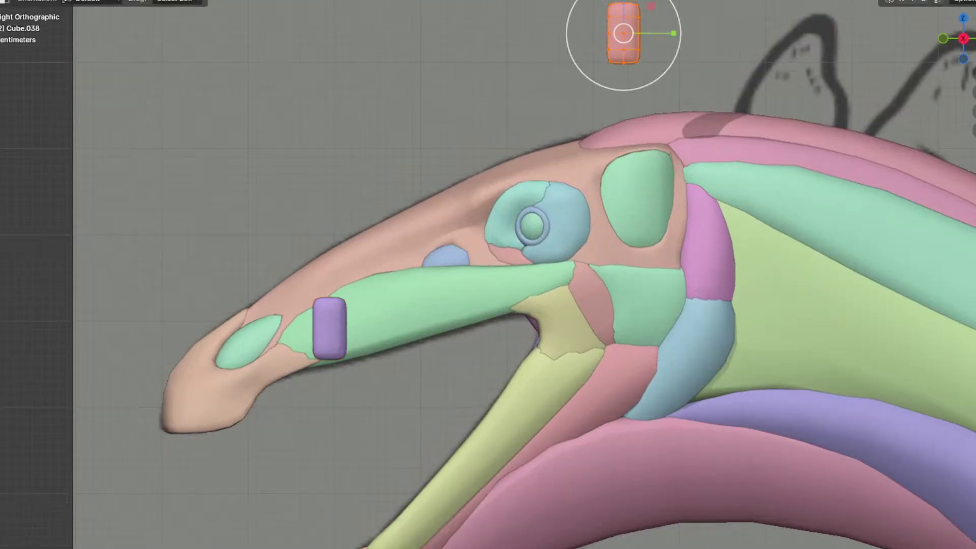
click(19, 0)
click(36, 46)
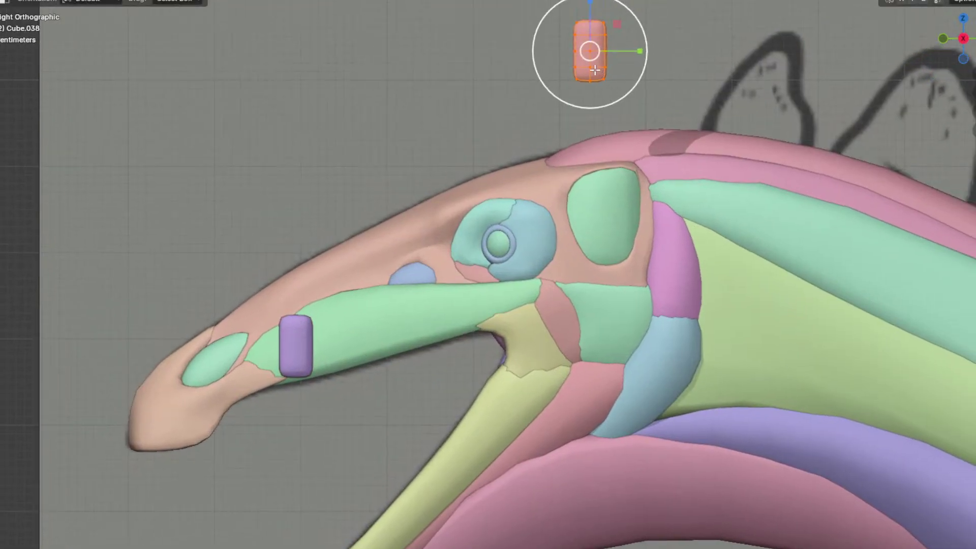
scroll(594, 54, up, 1)
key(g)
click(515, 315)
key(r)
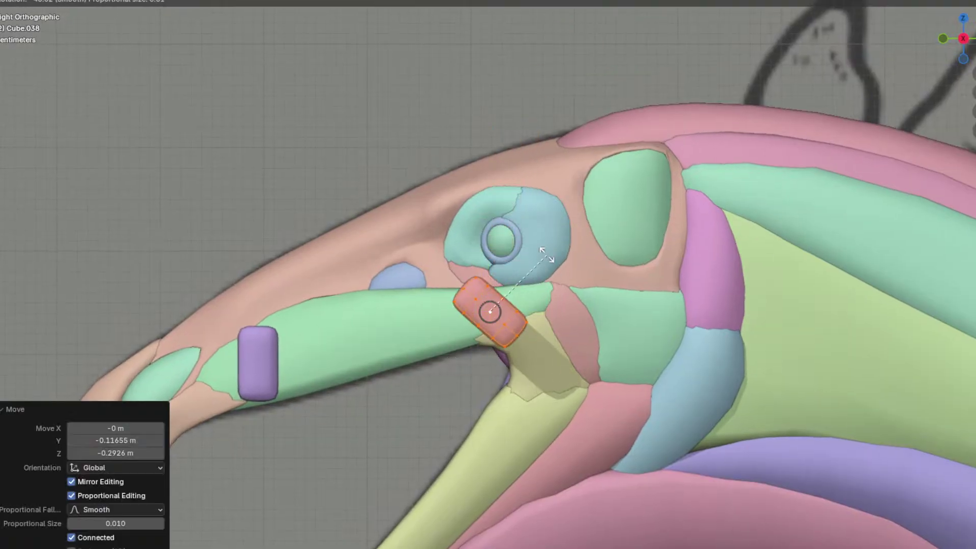
click(518, 211)
Step: Bring the pink block inward against the head below the eye, scale it to 0.754 in X and rotate it 15.2° from above
key(KP_1)
scroll(669, 309, up, 1)
key(g)
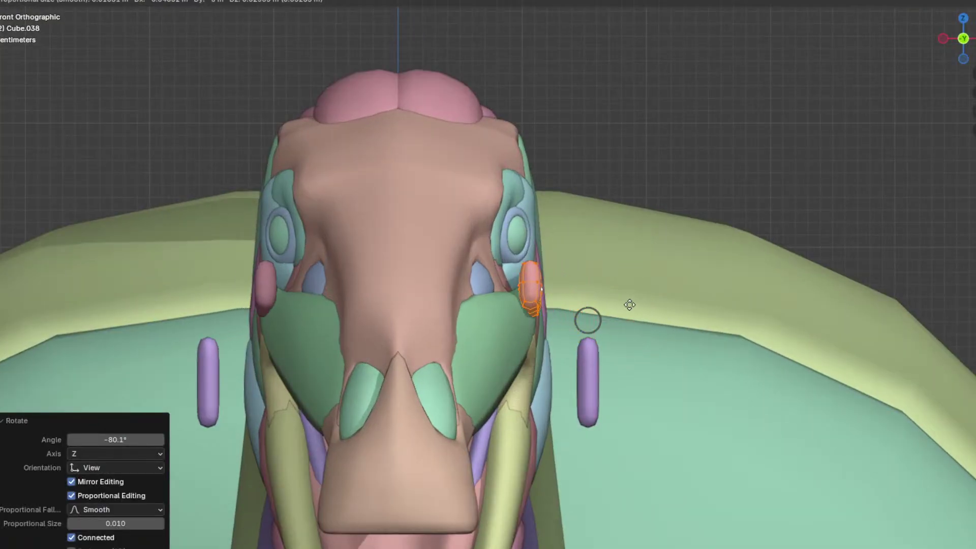
click(613, 293)
key(KP_7)
drag(554, 275, 542, 275)
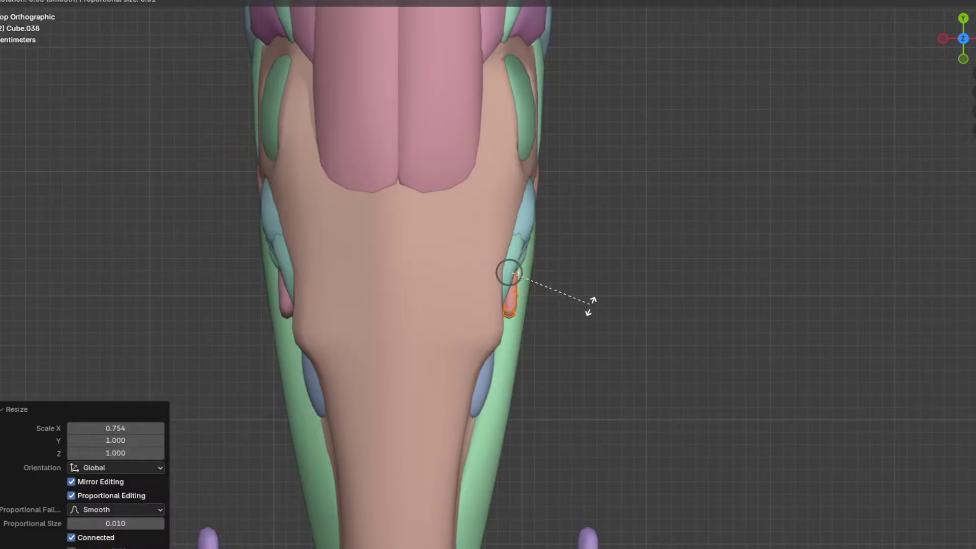
key(r)
click(580, 325)
middle_drag(579, 325, 491, 244)
Step: Scale the pink block uniformly to 0.739 to fit the lower eye socket
key(KP_3)
scroll(641, 262, up, 3)
key(s)
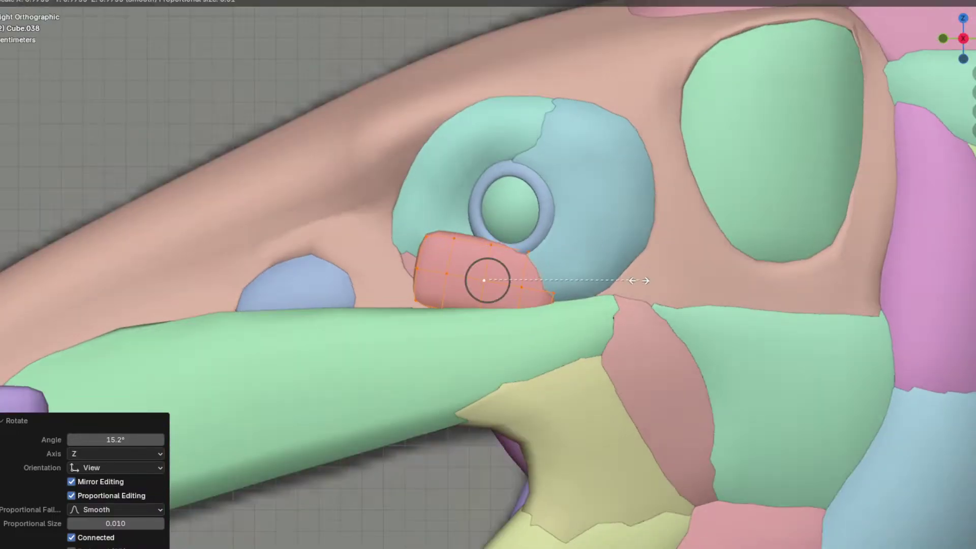
click(604, 277)
middle_drag(604, 277, 582, 279)
Step: Rotate the pink block to follow the slope of the head below the eyeball, finishing with a 7.2° turn
key(KP_7)
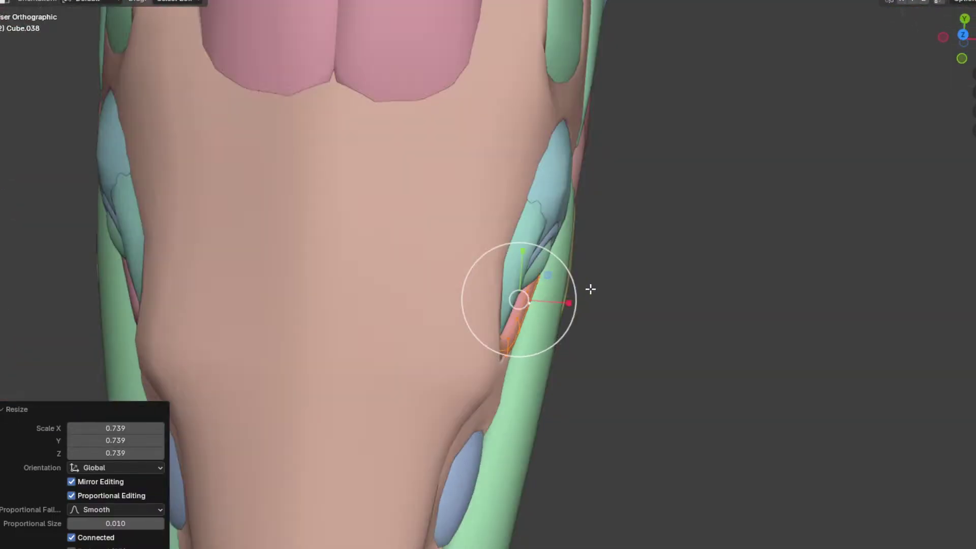
key(r)
click(613, 314)
middle_drag(613, 314, 529, 272)
key(r)
click(586, 263)
key(r)
click(607, 285)
middle_drag(598, 281, 552, 272)
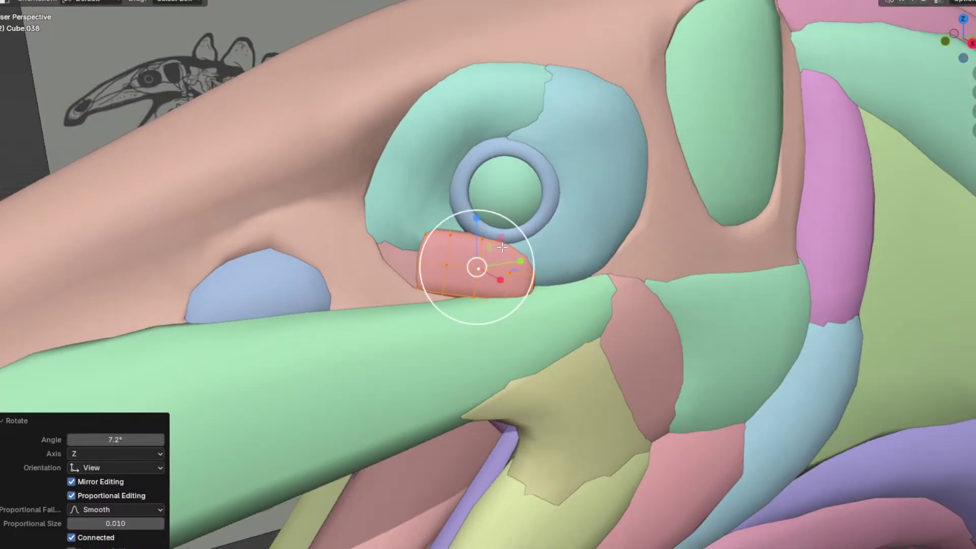
Step: Add two centred loop cuts to the lower eye socket block
key(ctrl+r)
double_click(493, 267)
key(ctrl+r)
double_click(462, 262)
middle_drag(453, 216, 429, 222)
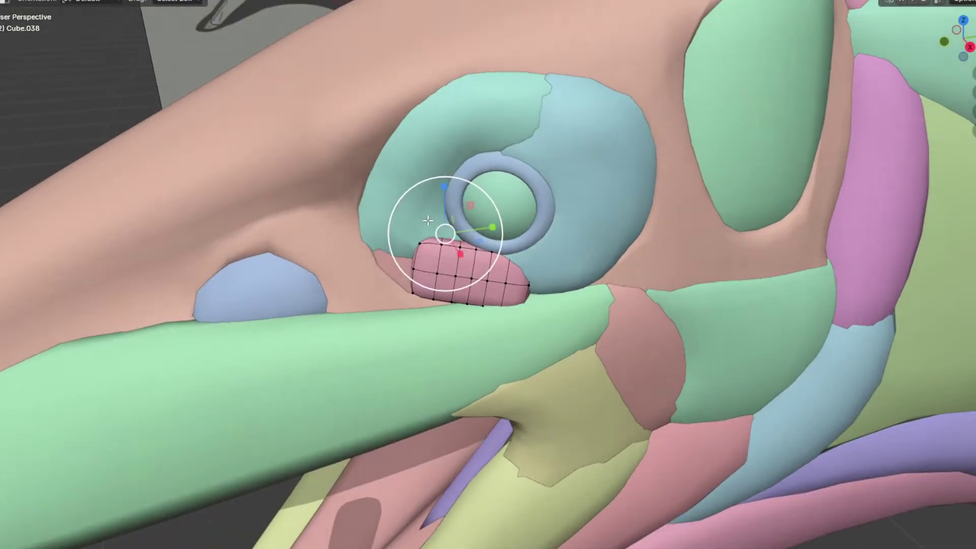
Step: Pull the upper front vertices of the lower socket block up towards the gap beside the eyeball ring
click(424, 112)
middle_drag(420, 152, 476, 209)
key(g)
click(436, 140)
scroll(476, 207, down, 2)
click(436, 245)
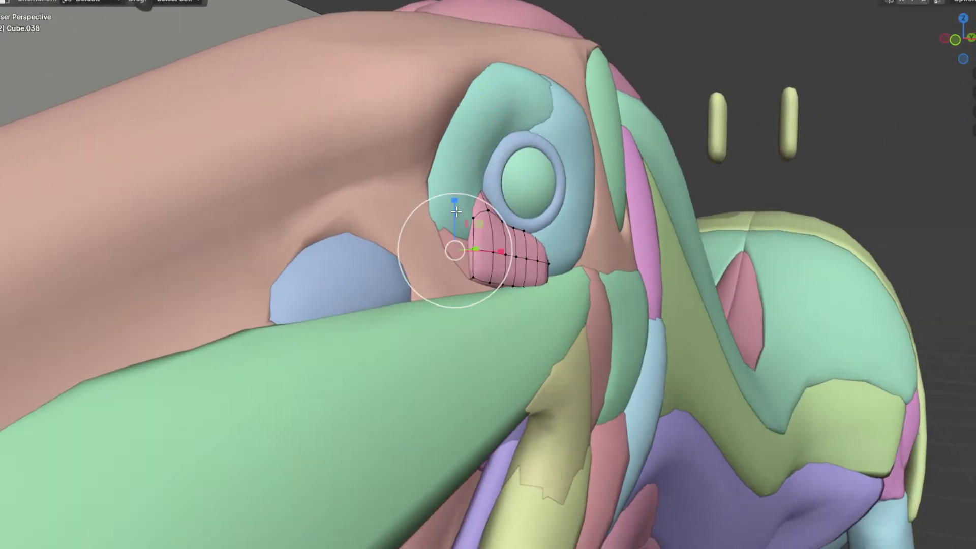
Step: Move the front vertices of the lower socket block forward towards the front rim of the socket
scroll(407, 234, up, 2)
middle_drag(523, 256, 392, 246)
key(g)
click(320, 243)
key(g)
middle_drag(320, 243, 484, 281)
Step: Slide an edge loop along the lower socket block and move its rear loop into the gap behind the eyeball ring
alt+click(447, 267)
key(g)
key(g)
click(482, 279)
alt+click(543, 273)
middle_drag(543, 277, 404, 293)
key(g)
click(527, 302)
Step: Fit the front and lower vertices of the lower socket block to the socket rim above the green upper jaw muscle
click(601, 211)
key(g)
click(516, 288)
key(g)
click(393, 297)
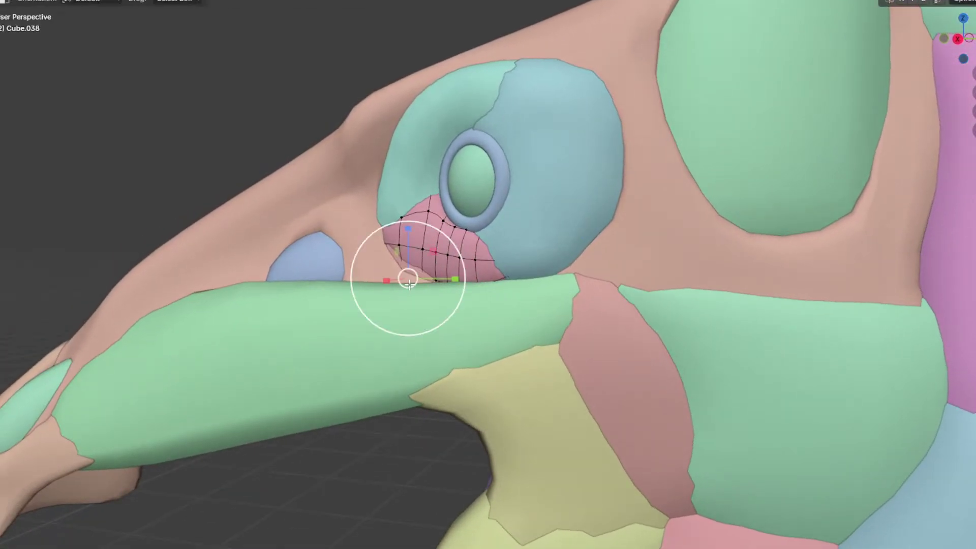
key(g)
click(407, 293)
key(g)
scroll(401, 279, up, 3)
click(392, 276)
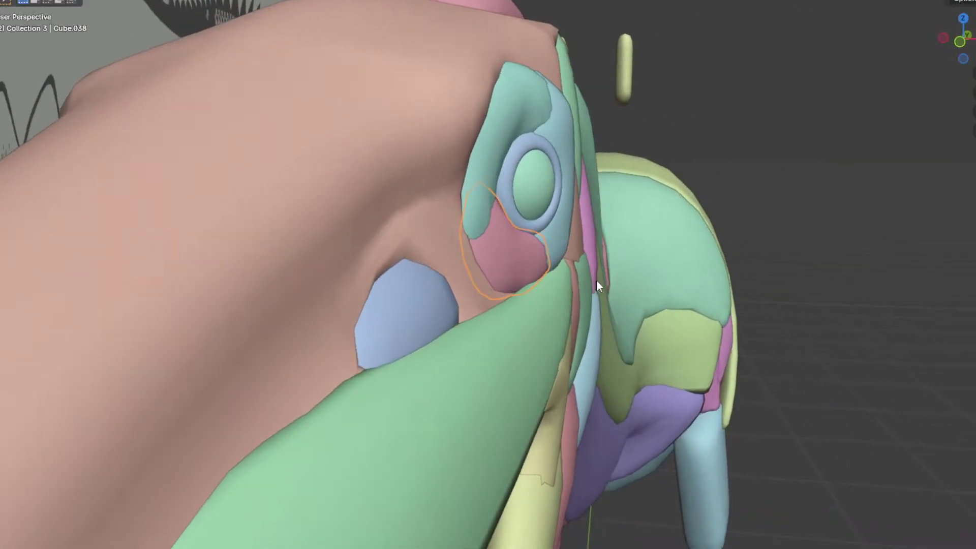
Step: Add a centred edge loop to the lower socket block and move neighbouring vertices to fit the gap below the eyeball ring
key(ctrl+r)
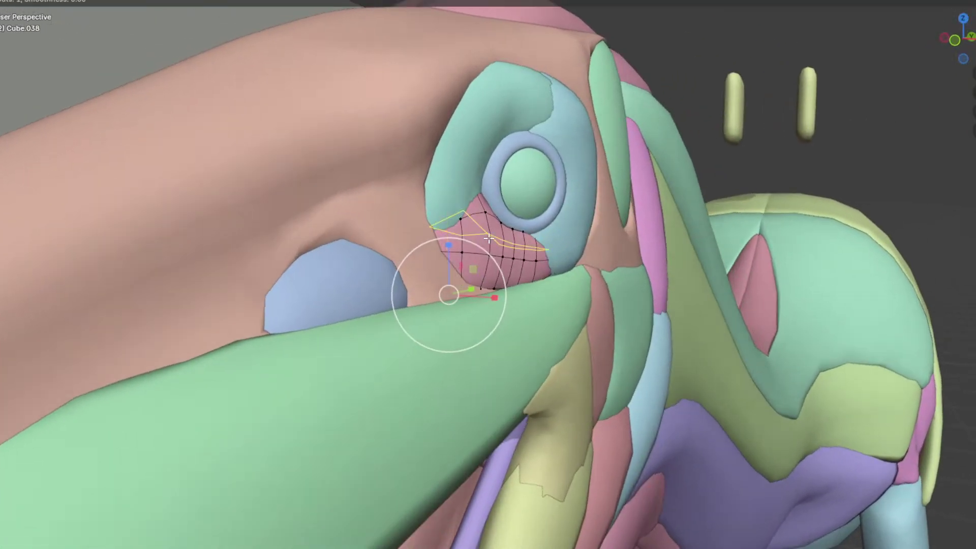
click(488, 238)
right_click(488, 238)
click(488, 256)
shift+click(489, 236)
key(g)
middle_drag(489, 237, 425, 193)
click(491, 251)
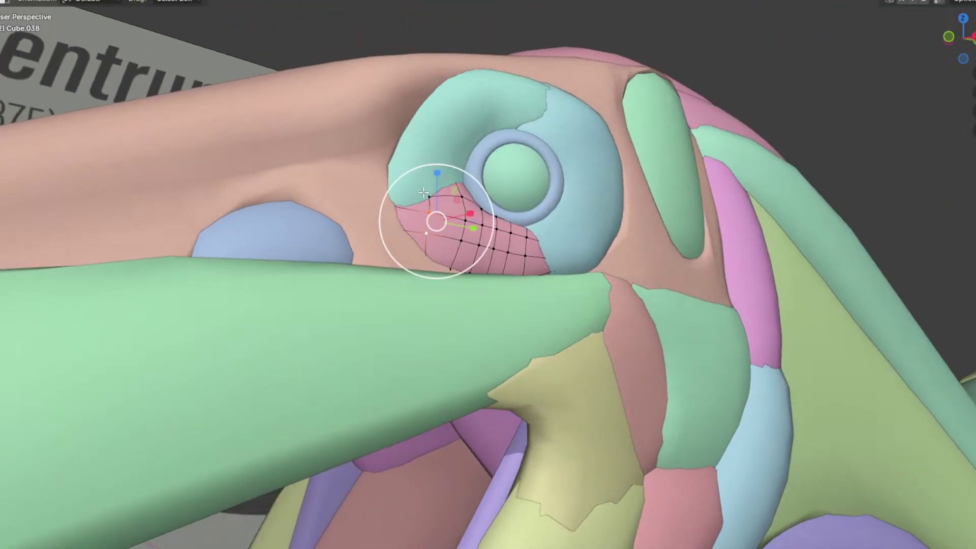
click(463, 225)
key(Tab)
middle_drag(463, 225, 440, 247)
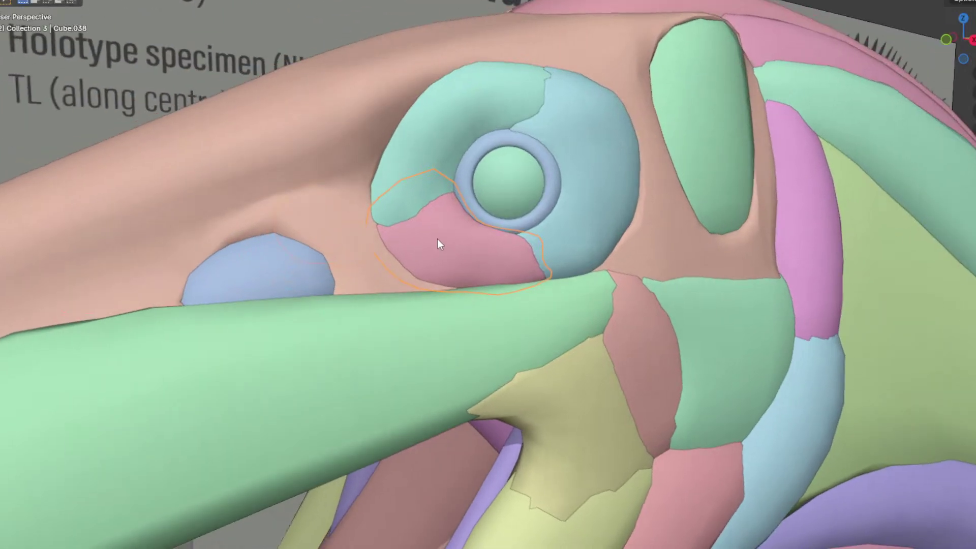
Step: Adjust the lower inner vertices of the upper socket piece where it meets the eyeball ring and the lower block
key(g)
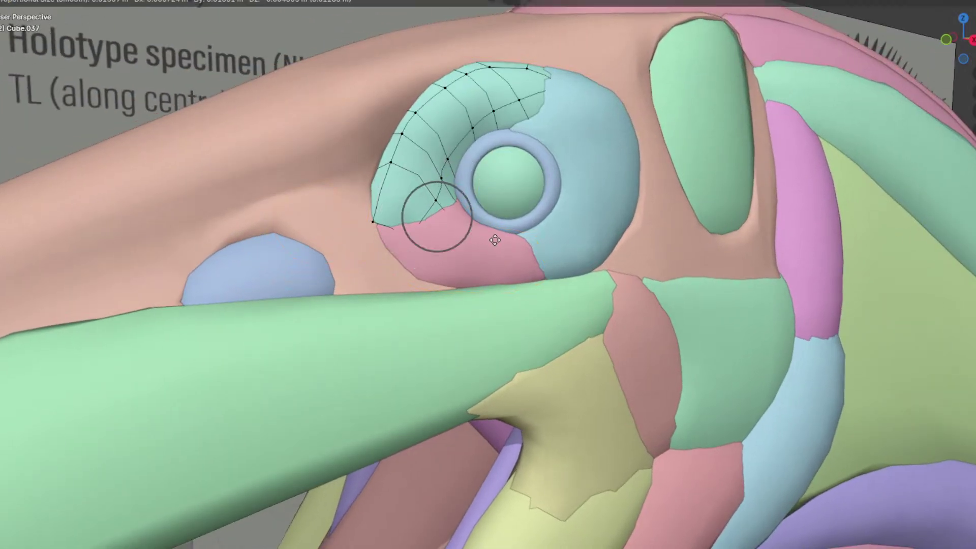
click(526, 256)
scroll(478, 217, up, 1)
click(459, 195)
key(g)
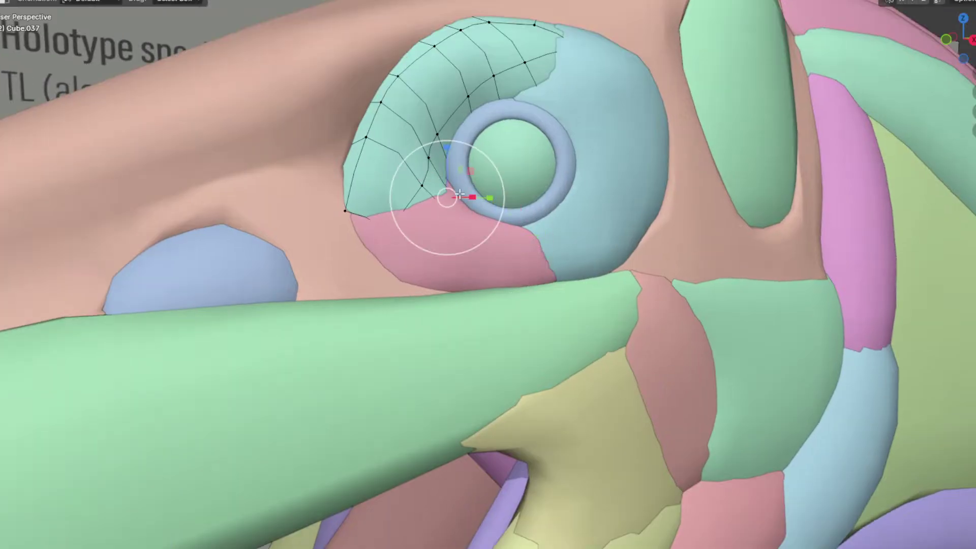
click(496, 193)
key(Tab)
middle_drag(497, 195, 610, 218)
scroll(611, 218, down, 8)
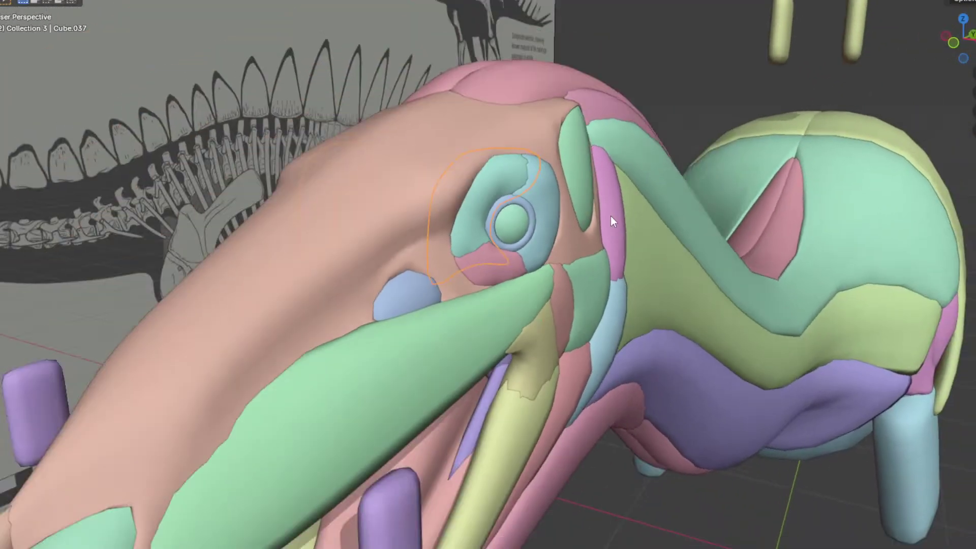
Step: Add an edge loop across the green nostril piece on the snout and slide it by a factor of about 0.254
middle_drag(624, 169, 512, 280)
click(527, 266)
key(Tab)
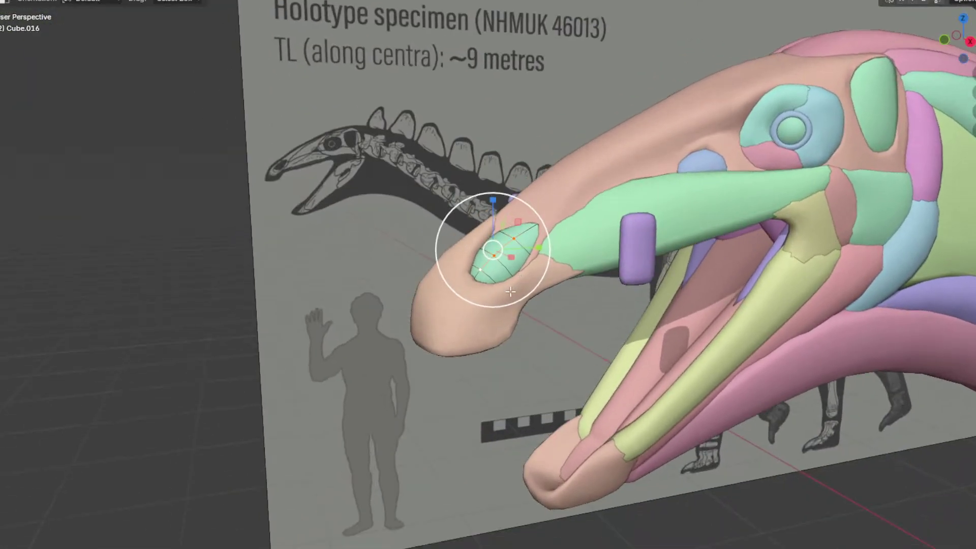
scroll(512, 280, up, 1)
click(503, 265)
right_click(497, 252)
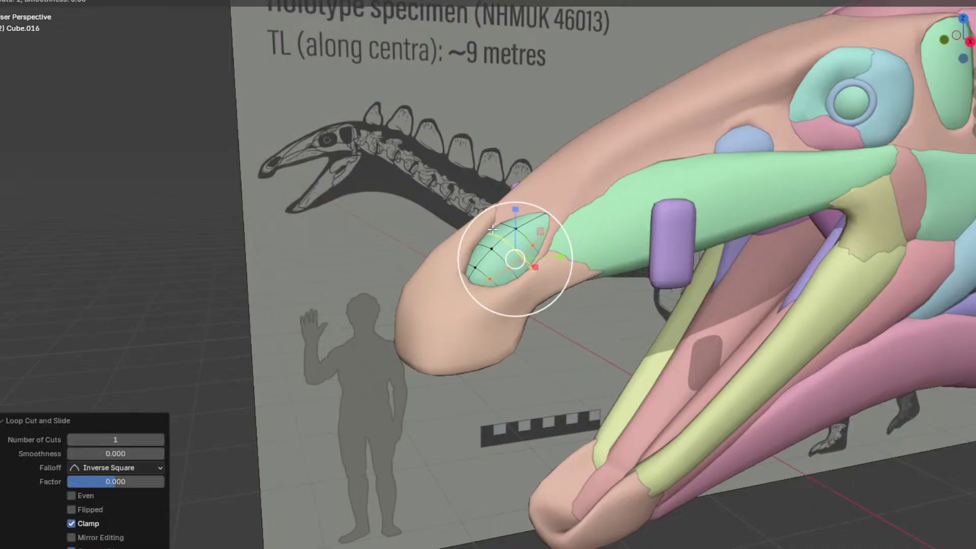
right_click(510, 234)
scroll(513, 254, up, 2)
middle_drag(516, 270, 590, 227)
scroll(589, 226, up, 1)
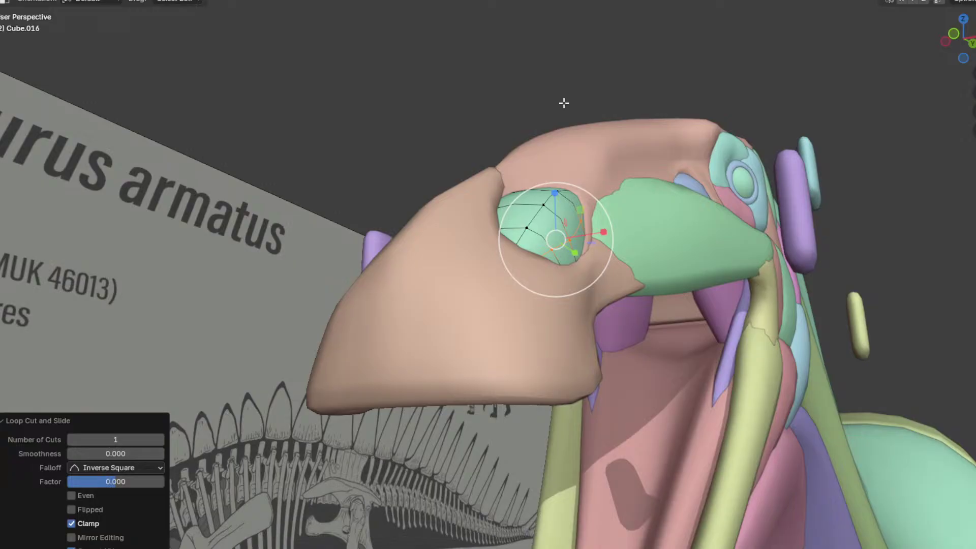
key(g)
key(g)
click(573, 219)
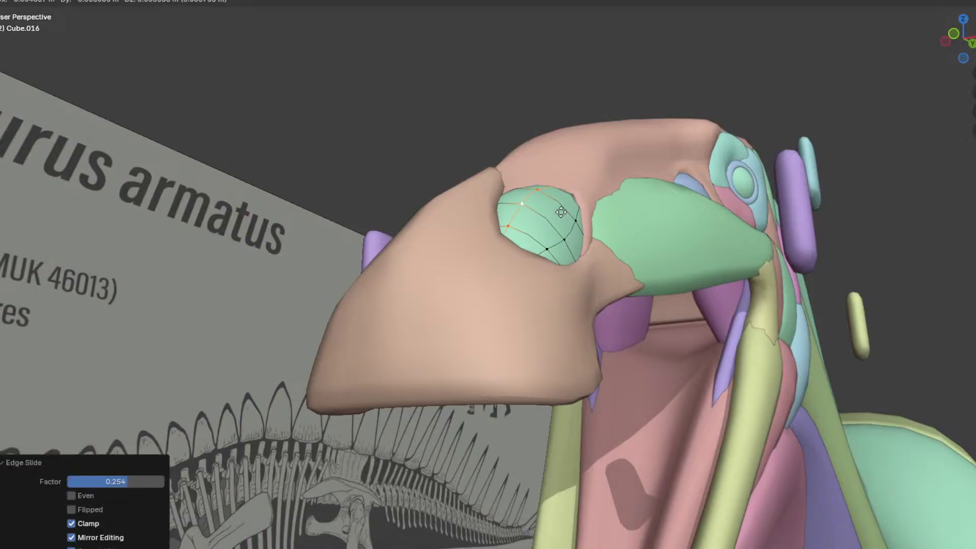
Step: Move and rotate the nostril piece's edge loop and shift its vertices to round the surface within the nasal opening
click(563, 212)
middle_drag(570, 212, 597, 230)
key(g)
click(619, 245)
key(r)
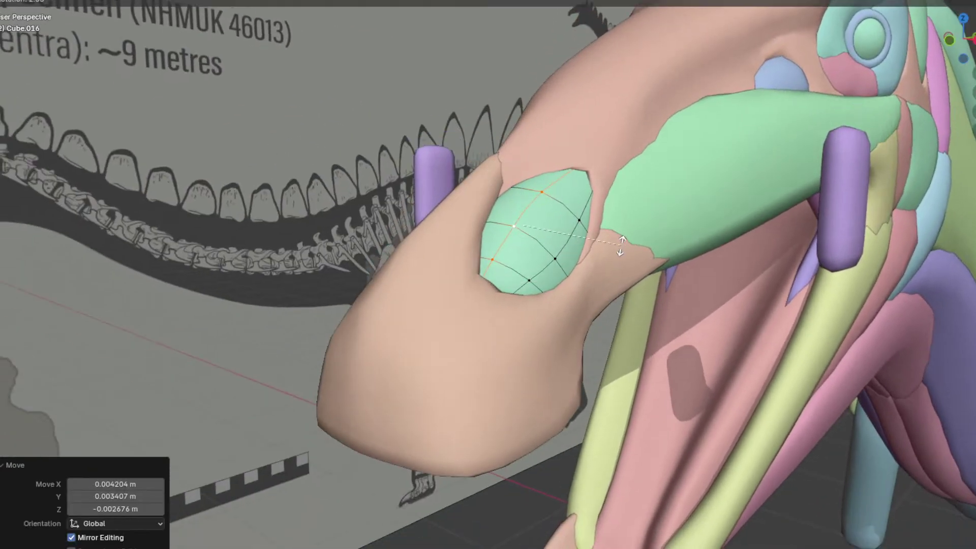
click(620, 239)
click(595, 174)
middle_drag(592, 196, 621, 178)
key(g)
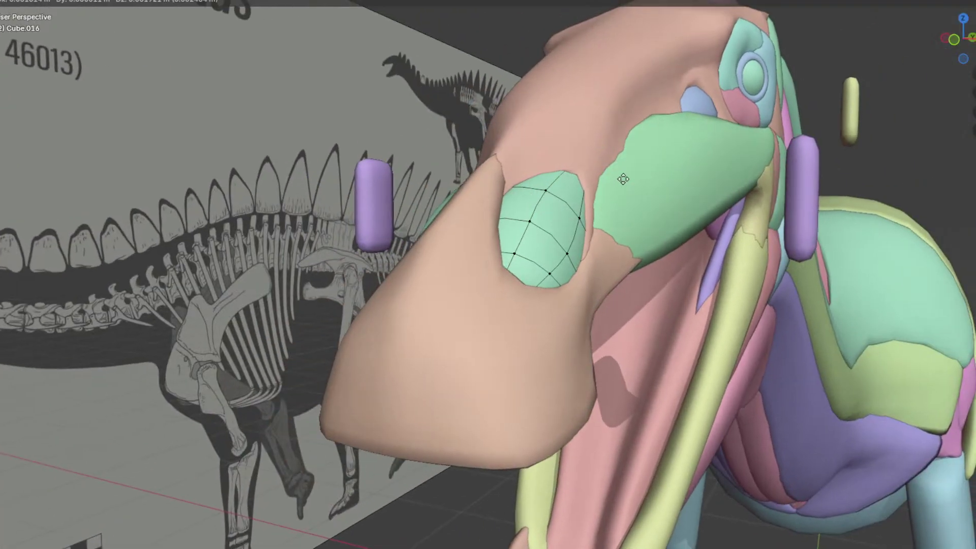
click(623, 179)
Step: Select the front faces of the nostril piece, then move and rotate them into place for the nostril
middle_drag(595, 234, 567, 244)
scroll(564, 251, up, 1)
click(547, 270)
shift+click(498, 247)
mouse_move(499, 248)
middle_down()
mouse_move(453, 248)
mouse_move(511, 256)
middle_up()
scroll(471, 241, up, 1)
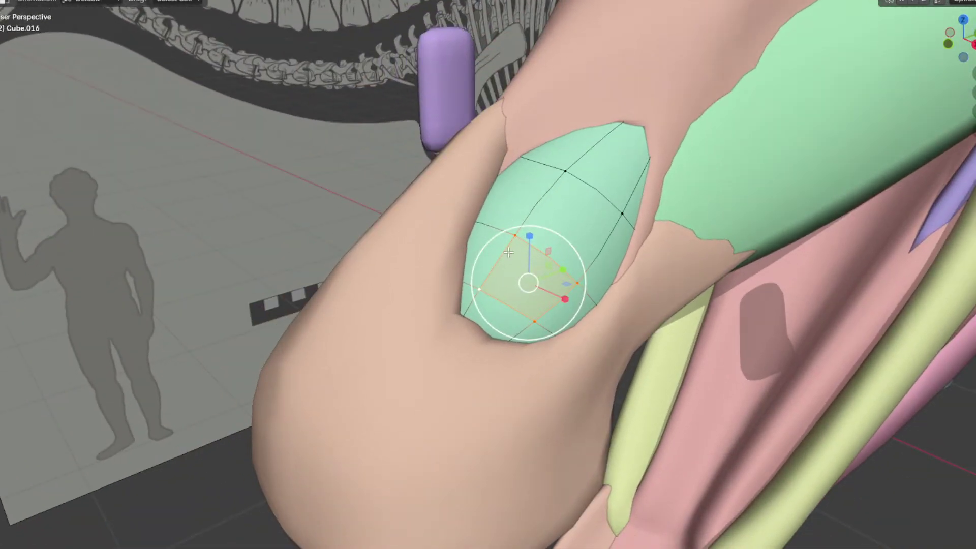
scroll(594, 237, down, 1)
key(g)
mouse_move(567, 272)
middle_down()
mouse_move(593, 238)
mouse_move(630, 228)
mouse_move(605, 258)
mouse_move(619, 254)
mouse_move(569, 289)
middle_up()
click(615, 253)
key(r)
click(611, 245)
key(g)
click(612, 246)
Step: Inset the selected front faces of the nostril piece, then rotate and move the inset
click(636, 240)
key(r)
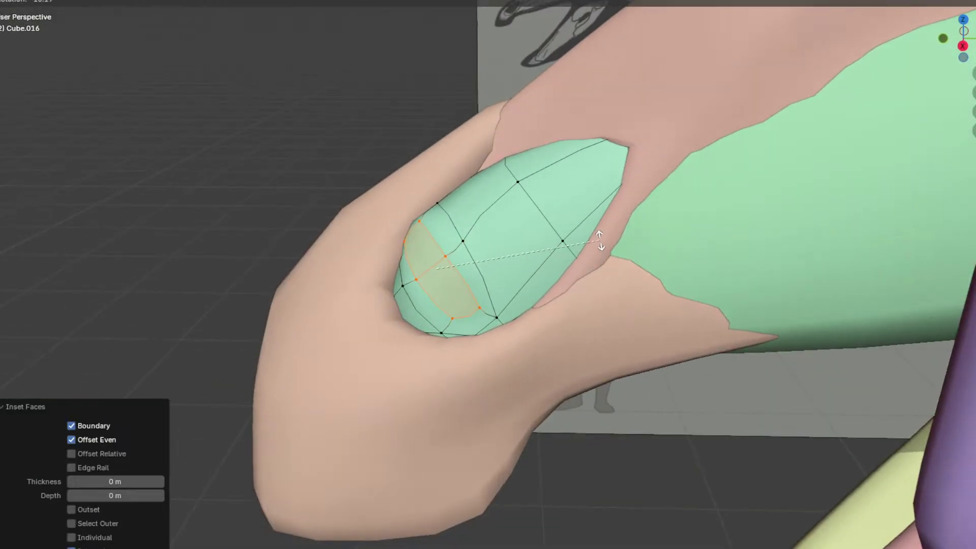
click(599, 224)
middle_drag(599, 224, 602, 282)
key(g)
click(532, 248)
Step: Extrude the inset faces twice into the nostril piece and move them inward to hollow out the nostril
key(e)
click(519, 225)
key(g)
click(528, 227)
key(e)
click(537, 234)
key(g)
click(538, 235)
key(s)
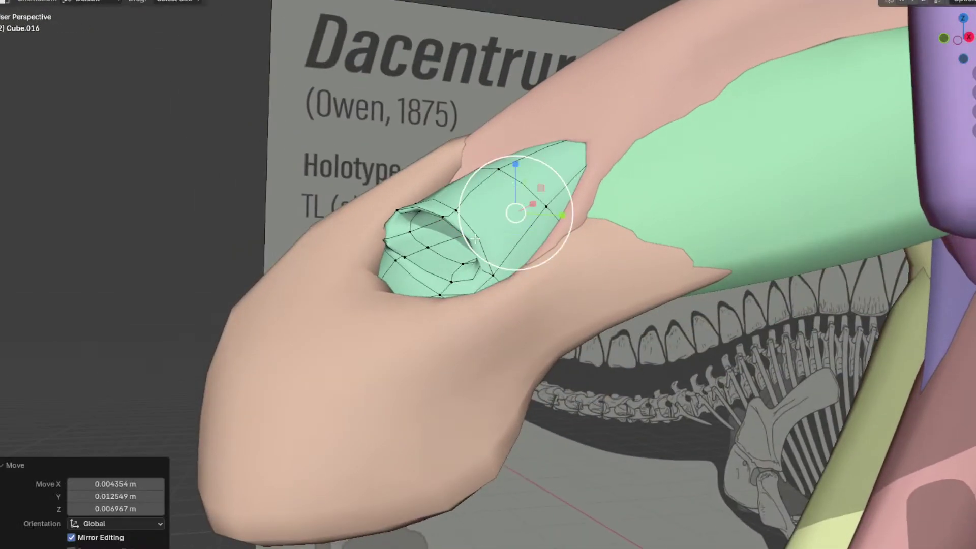
Step: Select the face loop around the nostril opening, scale it to about 0.704, and rotate and move it to shape the rim
middle_drag(475, 239, 474, 218)
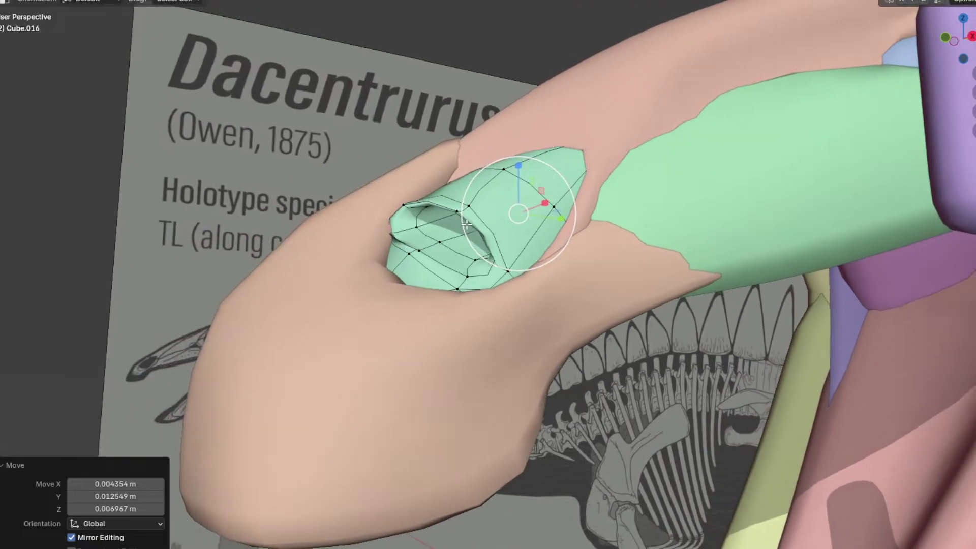
alt+click(474, 215)
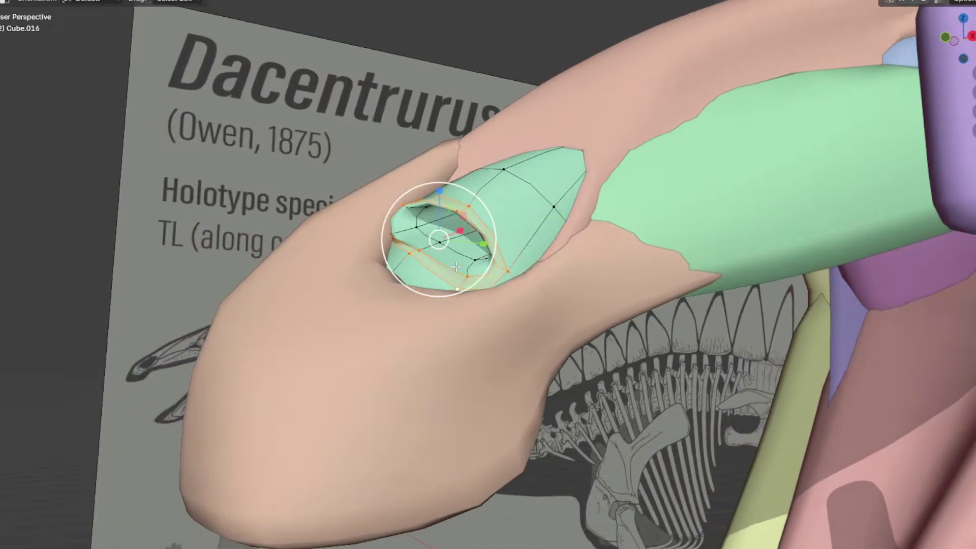
middle_drag(453, 266, 537, 290)
key(r)
click(567, 246)
middle_drag(569, 254, 575, 323)
key(g)
click(607, 300)
key(s)
click(564, 296)
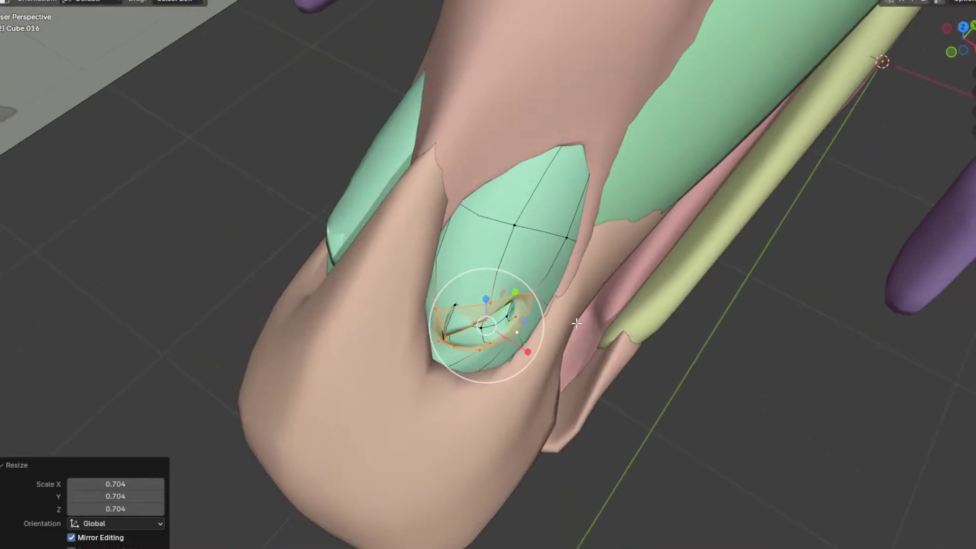
key(r)
click(566, 288)
key(g)
click(590, 288)
Step: Scale and move the nostril's inner geometry and rotate it by about -13.2°
middle_drag(586, 284, 596, 268)
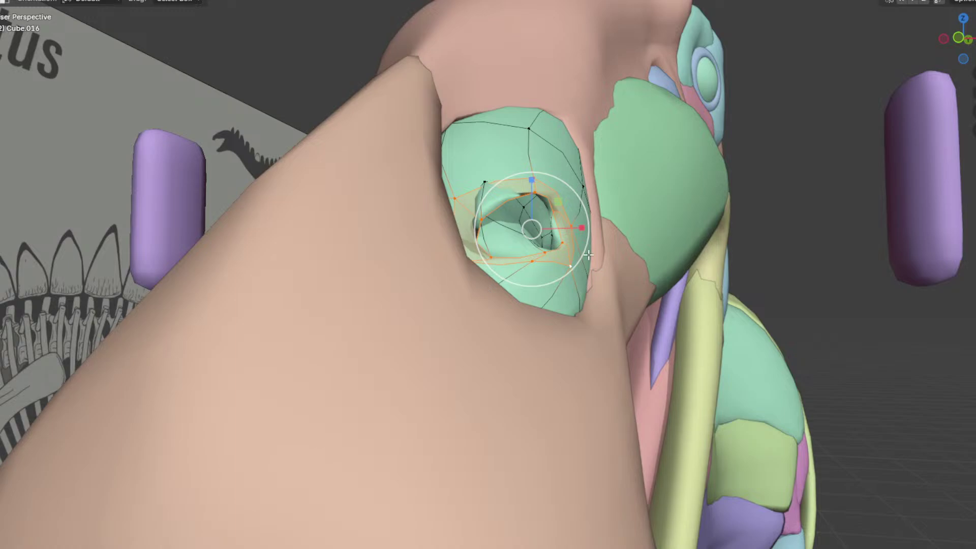
middle_drag(589, 258, 489, 226)
key(s)
click(580, 248)
mouse_move(580, 249)
middle_down()
mouse_move(575, 215)
mouse_move(571, 253)
middle_up()
key(g)
click(567, 235)
key(r)
click(566, 270)
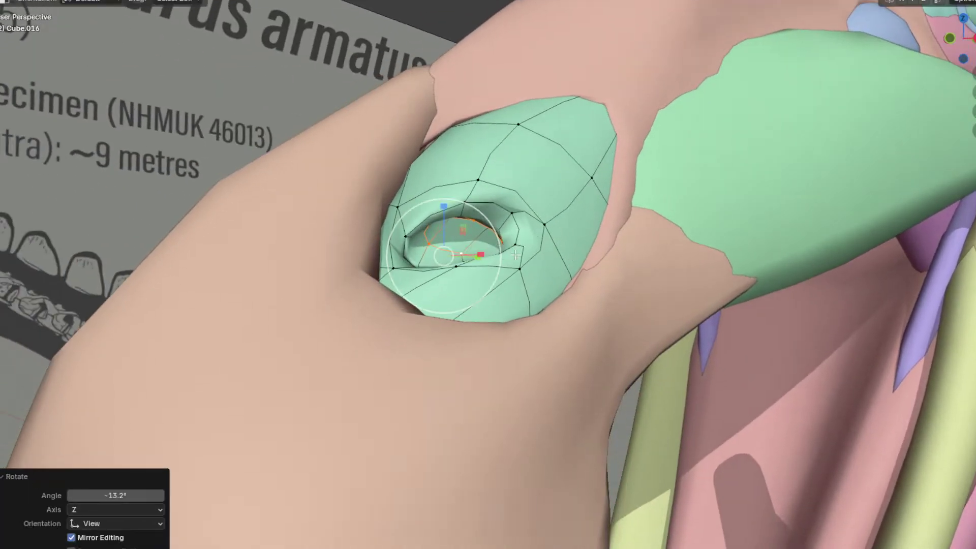
Step: Move individual vertices along the nostril's lower and front rim to smooth the opening
click(463, 257)
middle_drag(467, 258, 480, 310)
key(g)
click(470, 322)
click(408, 295)
key(g)
click(429, 252)
middle_drag(429, 252, 550, 228)
key(g)
click(574, 398)
key(Tab)
Step: Reposition further vertices around the nostril rim and cavity to refine the shape of the hole
click(507, 227)
scroll(509, 262, up, 3)
click(534, 215)
key(g)
click(526, 206)
middle_drag(509, 178, 390, 201)
click(407, 214)
click(422, 216)
key(g)
click(336, 131)
middle_drag(336, 133, 292, 145)
key(g)
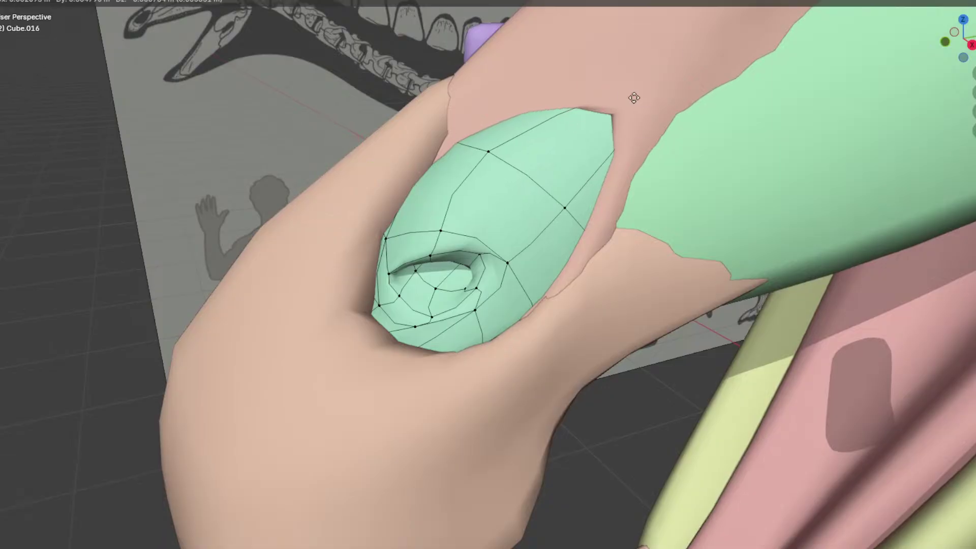
click(712, 76)
Step: Move two vertices on the lower edge of the nostril piece to fit it against the snout
middle_drag(713, 77, 660, 129)
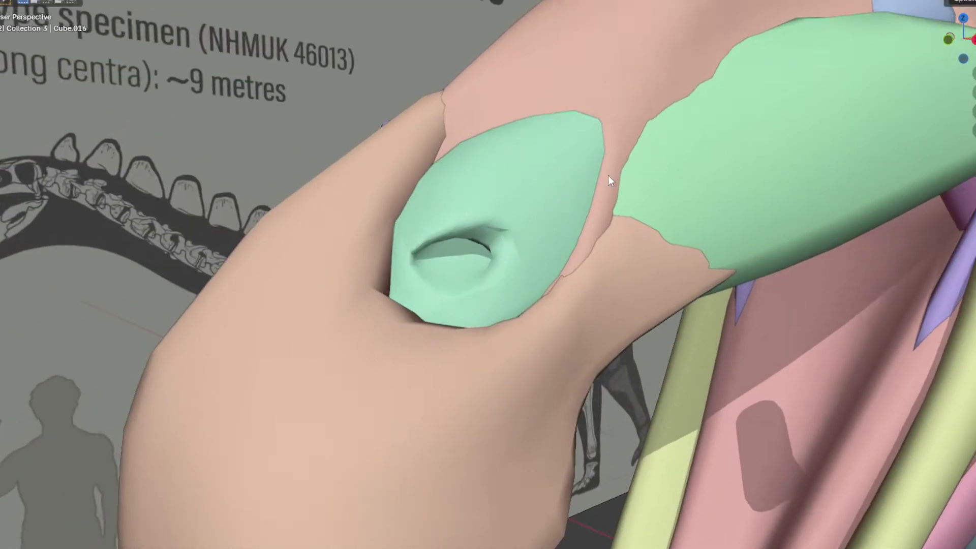
scroll(610, 175, down, 3)
mouse_move(554, 207)
middle_down()
mouse_move(575, 230)
mouse_move(594, 225)
mouse_move(554, 224)
middle_up()
scroll(564, 297, up, 3)
key(Tab)
click(565, 302)
middle_drag(565, 302, 544, 321)
key(g)
click(609, 330)
key(Tab)
key(Tab)
click(524, 319)
key(g)
click(535, 355)
middle_drag(535, 356, 514, 289)
key(Tab)
Step: Inset the upper rear faces of the magenta muscle behind the skull to outline an ear opening
scroll(530, 322, up, 3)
scroll(530, 323, down, 4)
scroll(725, 328, up, 4)
scroll(723, 322, down, 6)
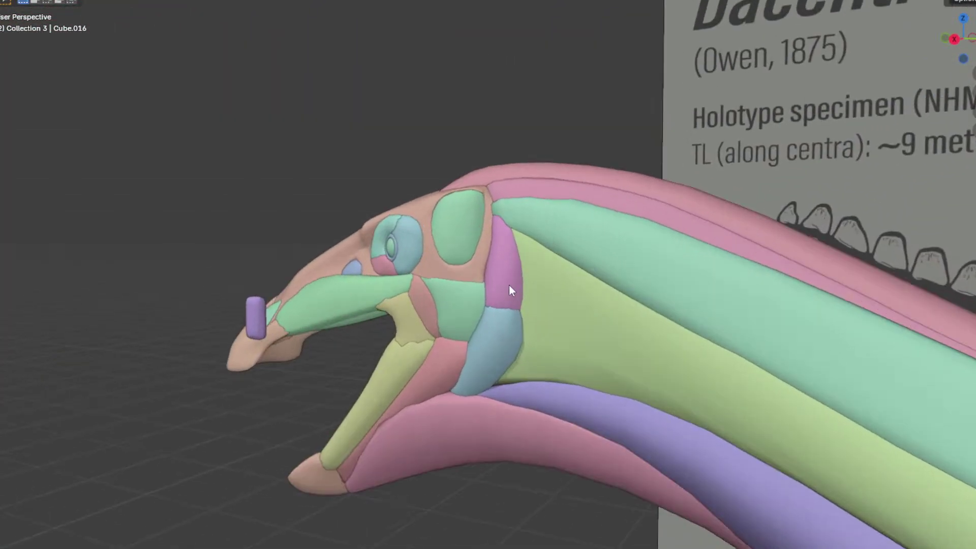
scroll(527, 281, up, 4)
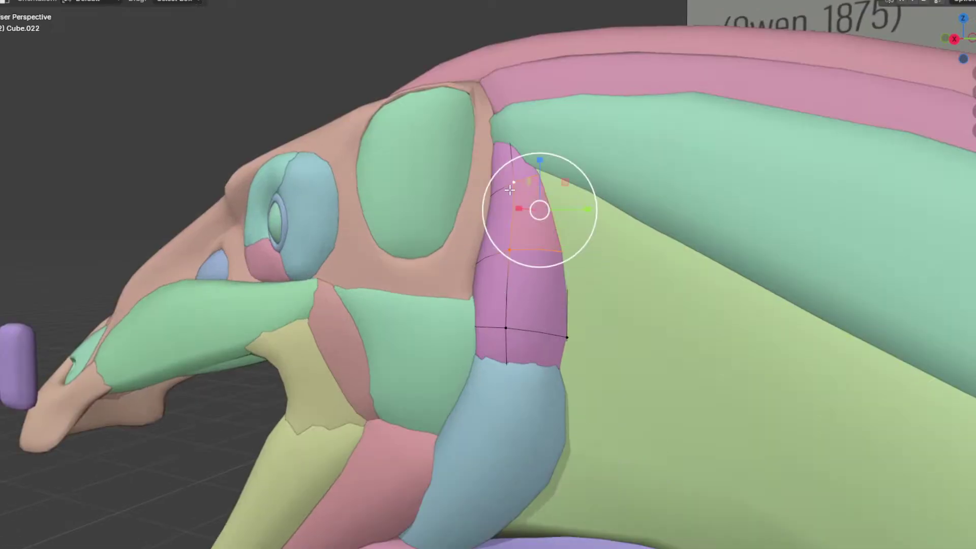
scroll(541, 223, down, 5)
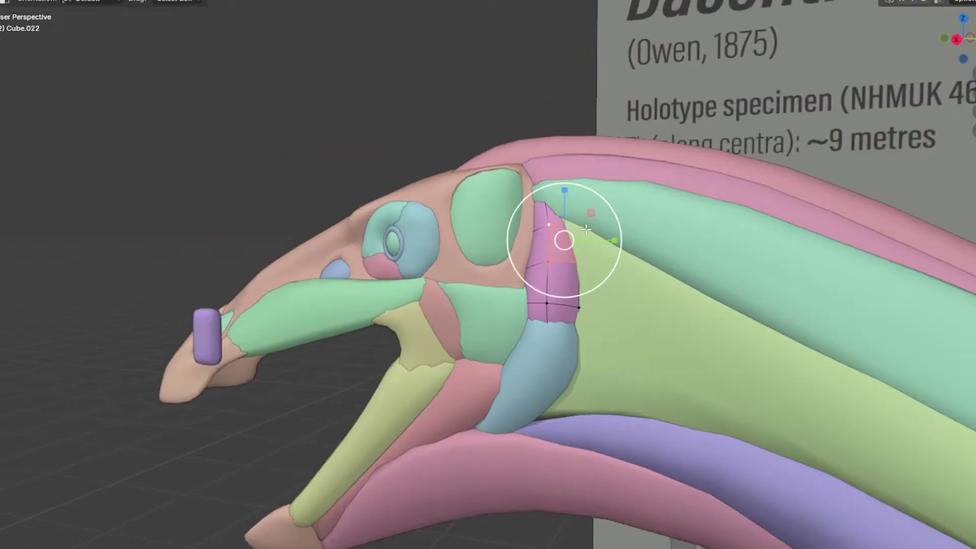
shift+middle_drag(598, 256, 642, 259)
scroll(593, 276, up, 1)
key(i)
click(593, 276)
Step: Extrude the inset faces inward in stages and shift them to hollow out the ear opening
scroll(623, 312, up, 4)
shift+middle_drag(711, 274, 274, 251)
key(e)
right_click(716, 316)
click(698, 308)
key(e)
click(682, 310)
key(g)
click(621, 296)
key(e)
click(597, 297)
key(g)
click(650, 309)
Step: Move vertices on the front upper edge of the yellow-green neck muscle to fit it behind the ear opening
key(Tab)
click(270, 244)
key(g)
click(303, 259)
middle_drag(235, 305, 284, 318)
key(g)
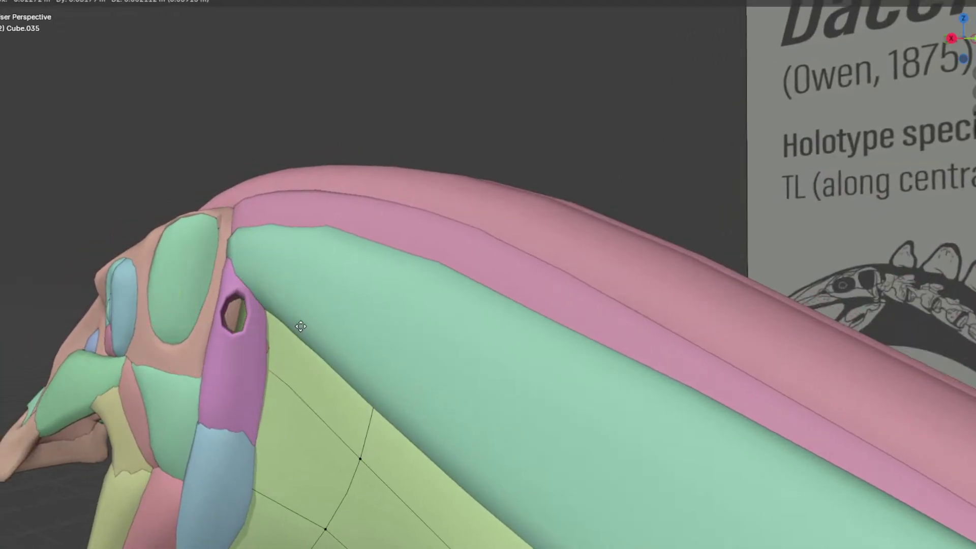
click(255, 403)
key(g)
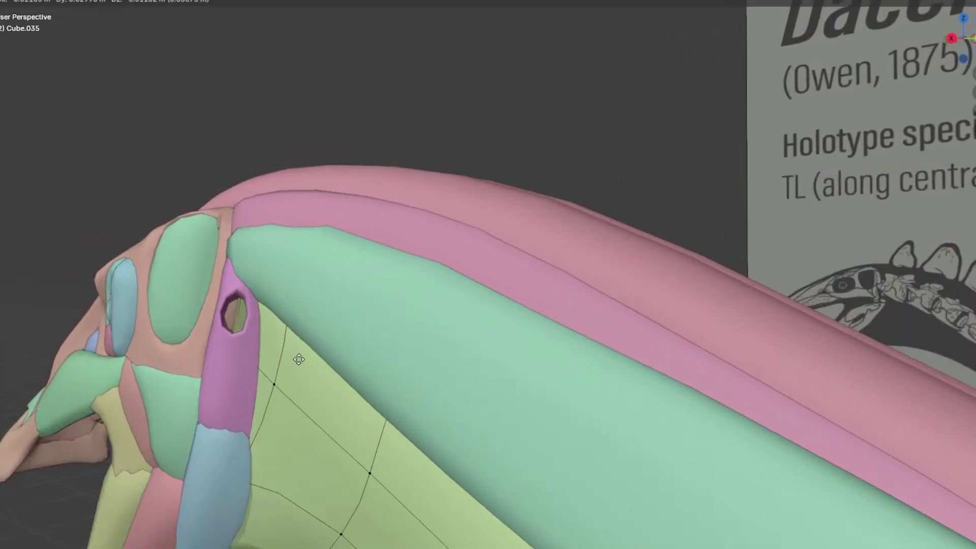
click(334, 359)
click(278, 385)
middle_drag(279, 383, 349, 346)
key(g)
click(297, 316)
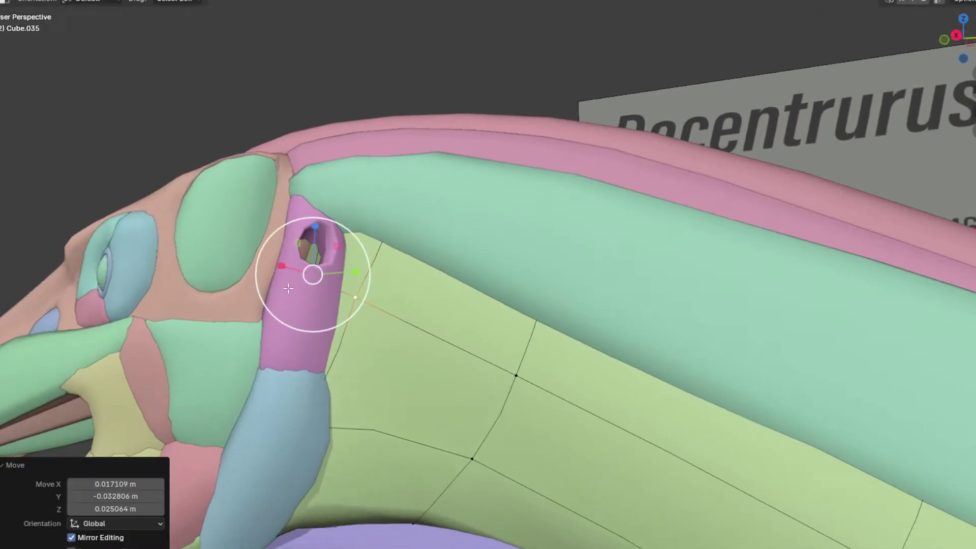
click(356, 264)
middle_drag(353, 267, 273, 310)
key(g)
click(294, 309)
key(Tab)
Step: Move and rotate the ear opening's selected rim geometry on the magenta muscle
scroll(395, 268, down, 5)
middle_drag(498, 227, 590, 243)
scroll(582, 308, up, 5)
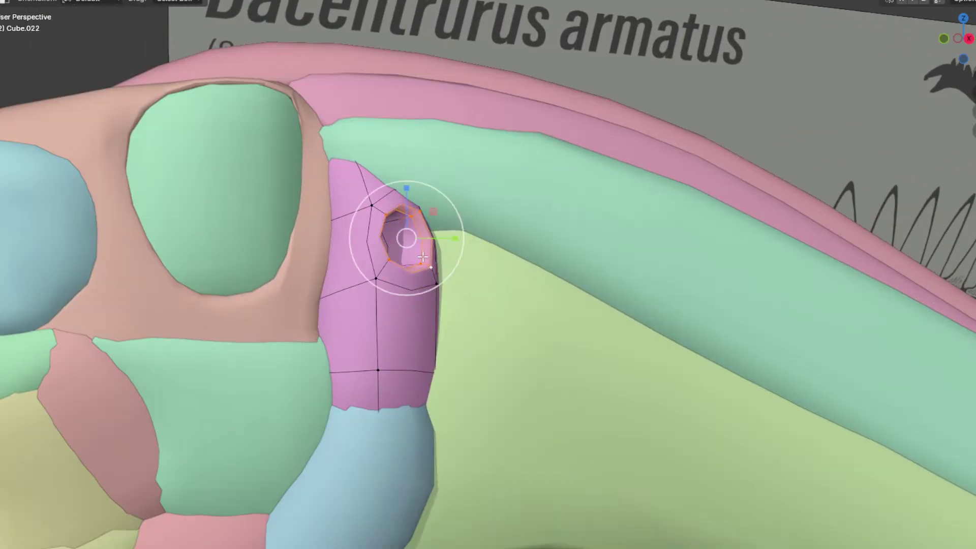
middle_drag(422, 258, 450, 260)
key(g)
click(520, 270)
key(r)
click(590, 308)
Step: Save the file and import the eyelid model in FBX format
scroll(584, 313, down, 10)
middle_drag(563, 167, 487, 165)
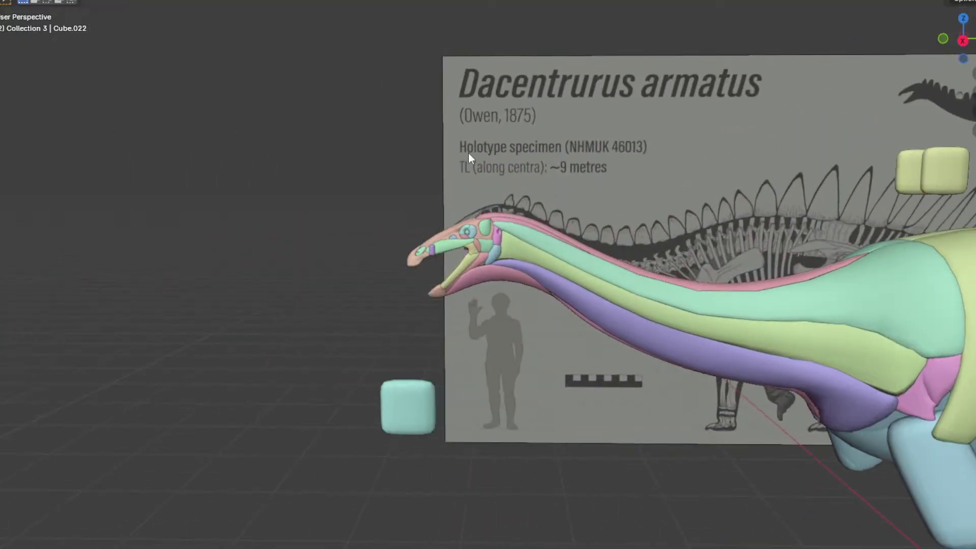
key(KP_3)
click(16, 0)
click(34, 47)
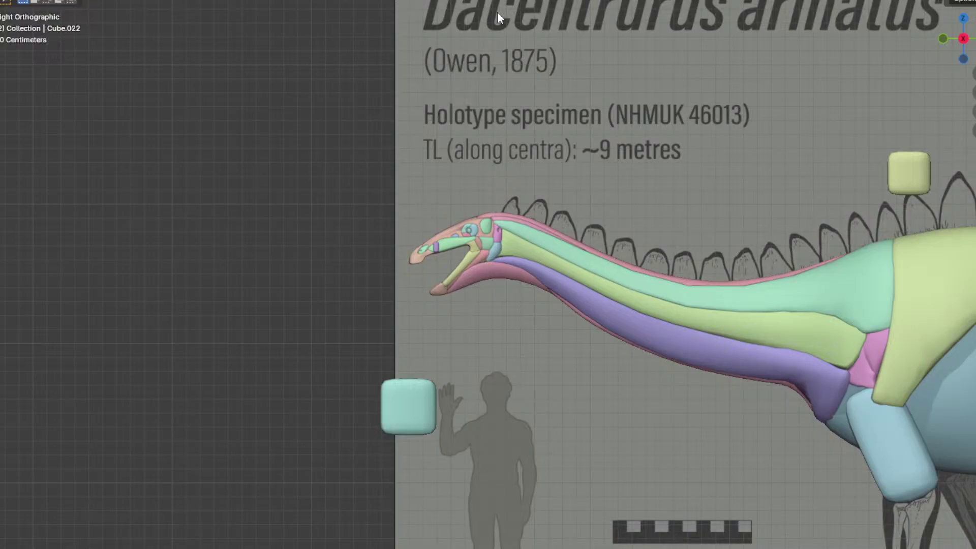
click(17, 0)
mouse_move(71, 147)
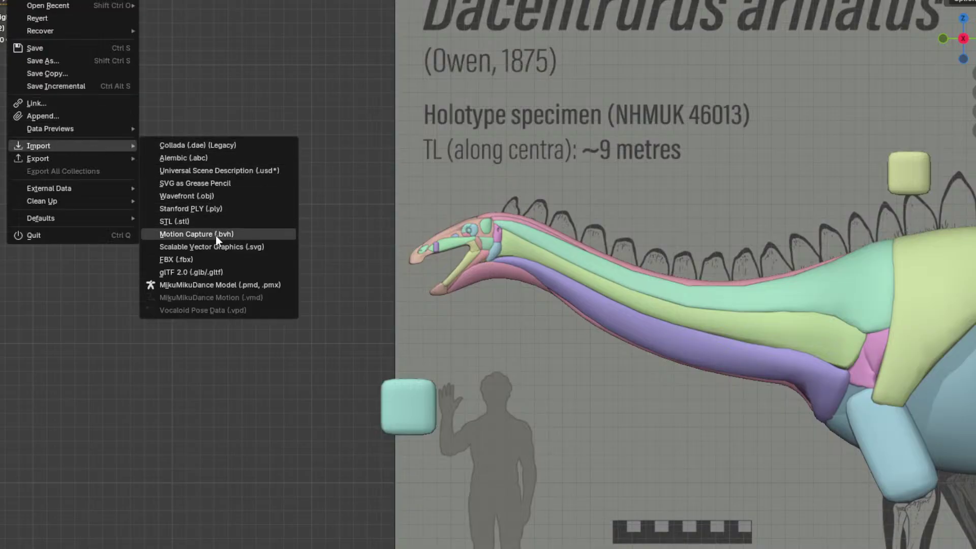
click(176, 260)
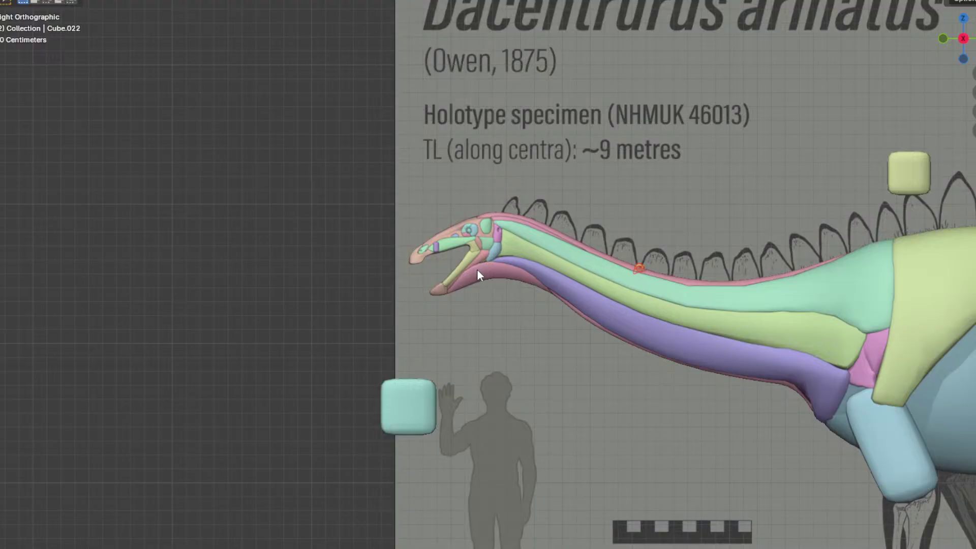
Step: Delete one side of the imported eyelid mesh and add a mirror modifier to it
scroll(642, 268, down, 4)
scroll(461, 209, up, 5)
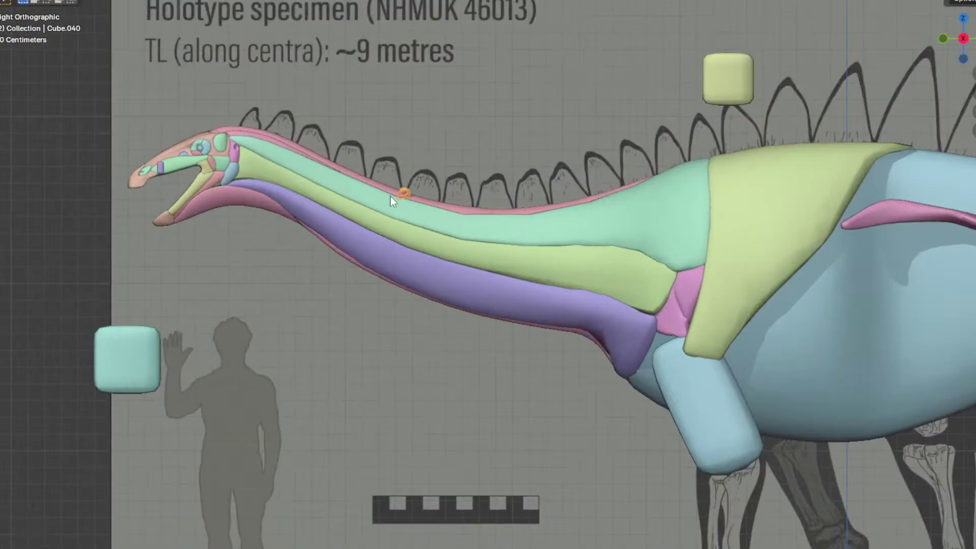
scroll(379, 194, up, 3)
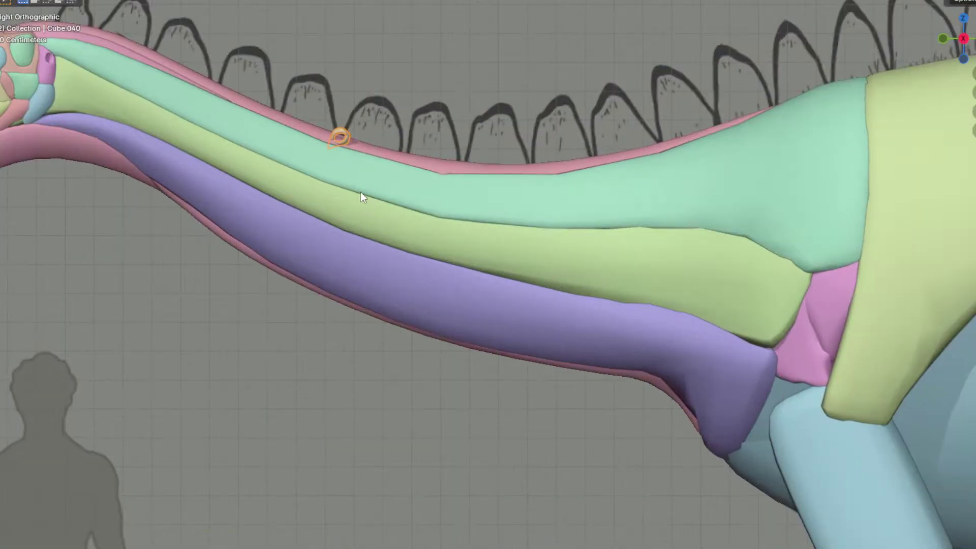
shift+middle_drag(361, 193, 549, 251)
scroll(549, 251, down, 4)
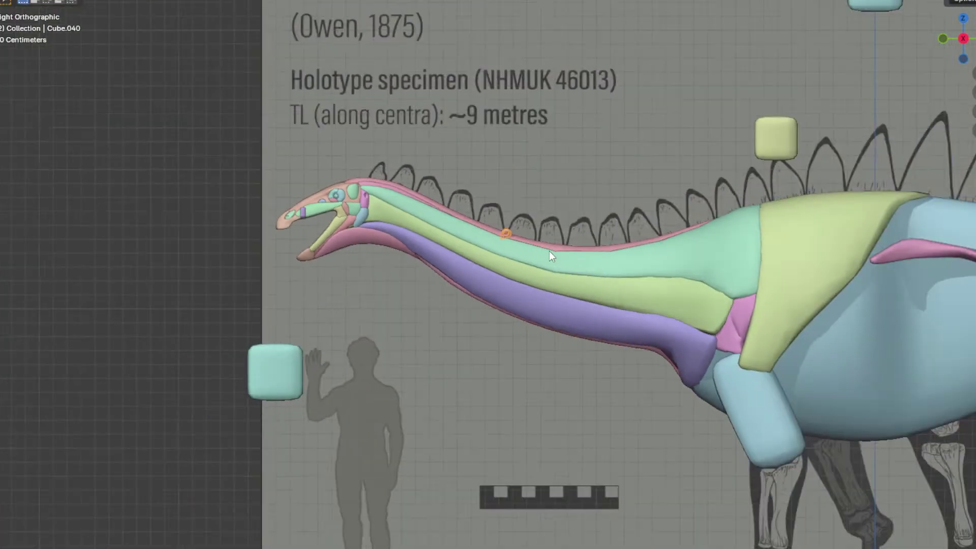
scroll(550, 251, down, 2)
shift+middle_drag(547, 252, 608, 258)
scroll(498, 270, up, 4)
key(Tab)
scroll(496, 269, up, 4)
middle_drag(496, 270, 611, 234)
key(shift+z)
drag(369, 111, 536, 279)
key(x)
click(730, 188)
key(q)
click(728, 190)
scroll(715, 215, down, 3)
key(KP_3)
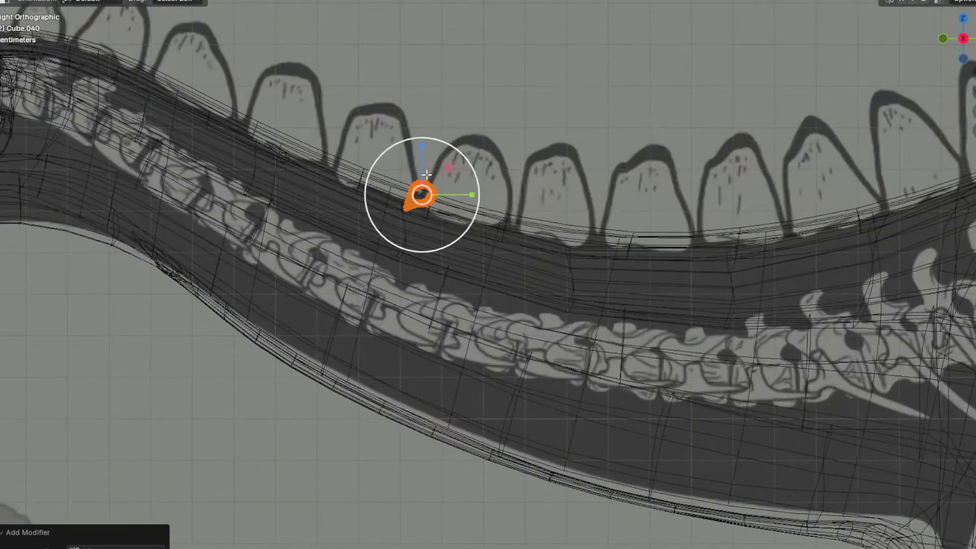
Step: Move the eyelid ring from the neck onto the eye and scale it to fit around the eyeball
shift+middle_drag(418, 172, 755, 307)
key(g)
click(264, 199)
click(891, 4)
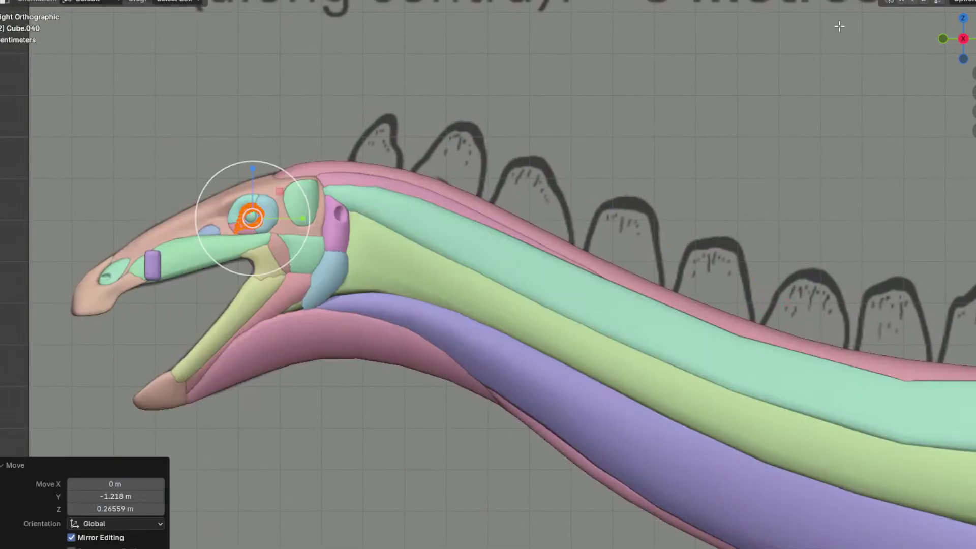
scroll(153, 192, up, 3)
shift+middle_drag(153, 191, 485, 268)
scroll(485, 268, up, 3)
key(s)
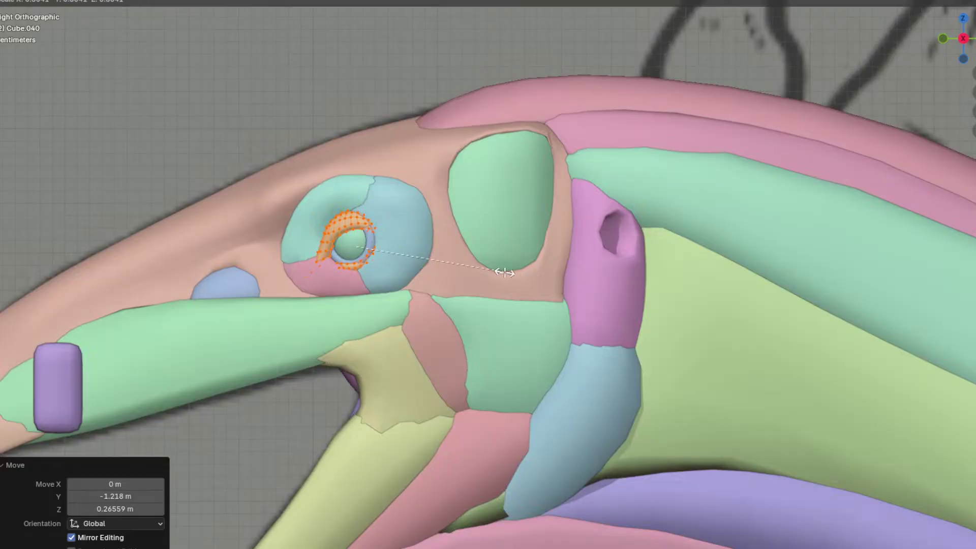
click(506, 273)
Step: Shift the eyelid ring along X and rotate it in the front and top views to follow the head's side
key(KP_7)
key(g)
key(x)
click(833, 410)
middle_drag(832, 411, 830, 326)
key(KP_1)
key(r)
click(893, 304)
key(g)
click(889, 299)
key(KP_7)
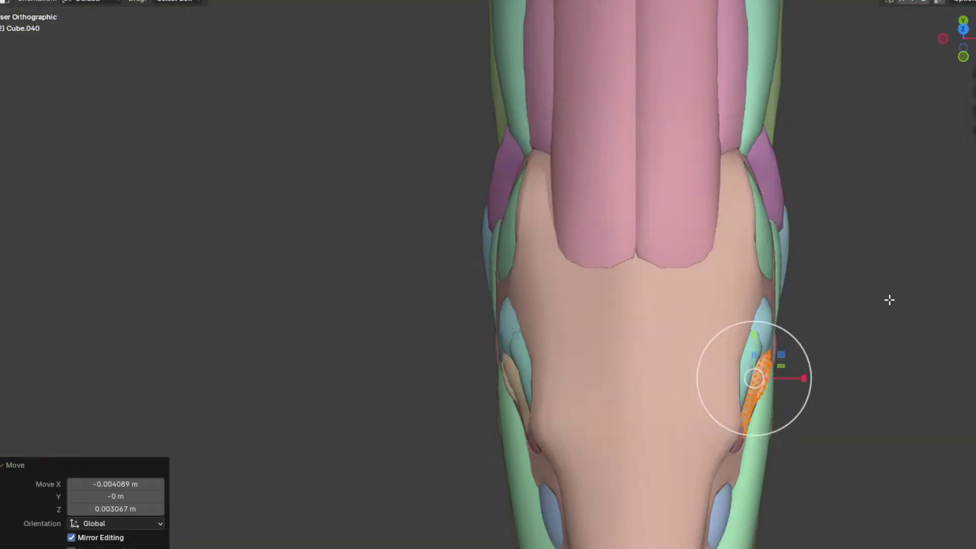
key(r)
click(894, 384)
Step: Move the eyelid ring along X again, rescale it and nudge it into place around the eyeball
key(KP_1)
scroll(884, 371, up, 1)
key(g)
key(x)
click(887, 370)
middle_drag(887, 367, 675, 269)
key(s)
click(641, 266)
key(g)
click(621, 261)
key(g)
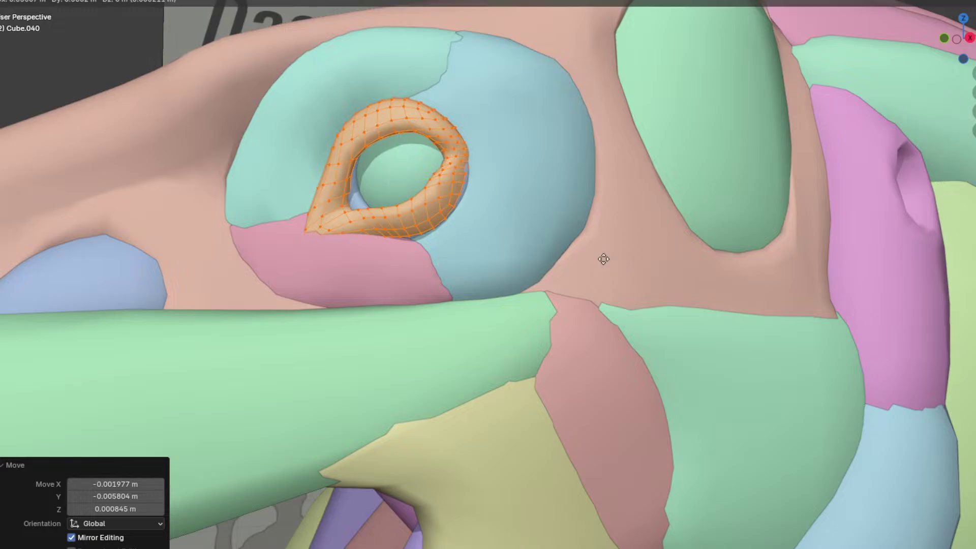
click(602, 260)
Step: Select vertex paths along the eyelid's upper and lower rear outer rim and move them toward the socket with proportional editing
middle_drag(515, 84, 500, 234)
scroll(500, 234, up, 6)
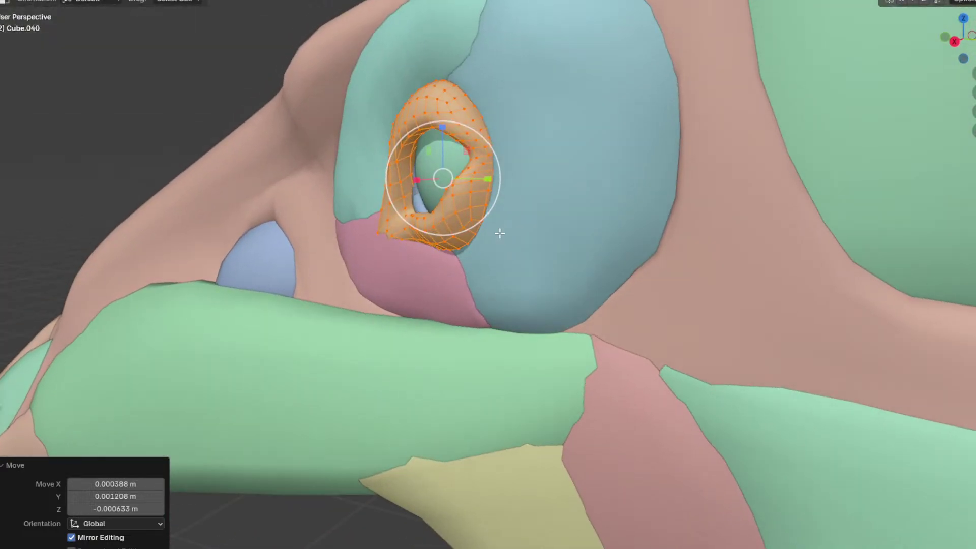
middle_drag(493, 182, 488, 202)
click(488, 204)
ctrl+click(436, 117)
middle_drag(436, 117, 458, 122)
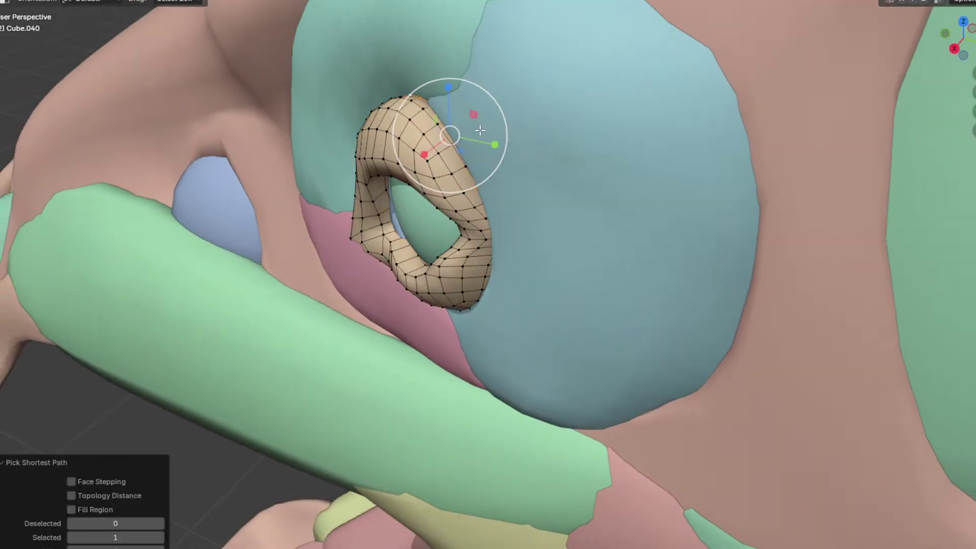
key(g)
click(491, 114)
middle_drag(526, 221, 550, 167)
click(548, 130)
ctrl+click(479, 232)
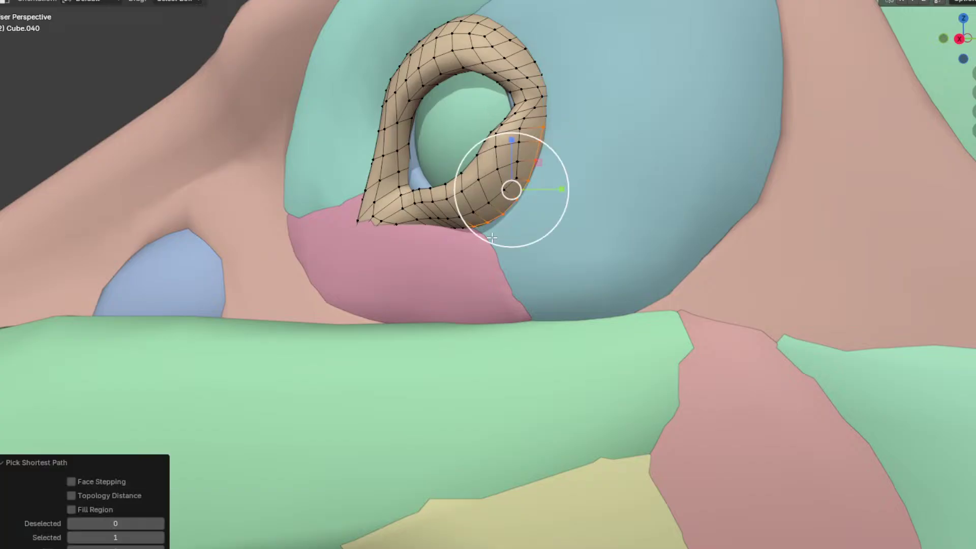
middle_drag(492, 237, 564, 189)
key(g)
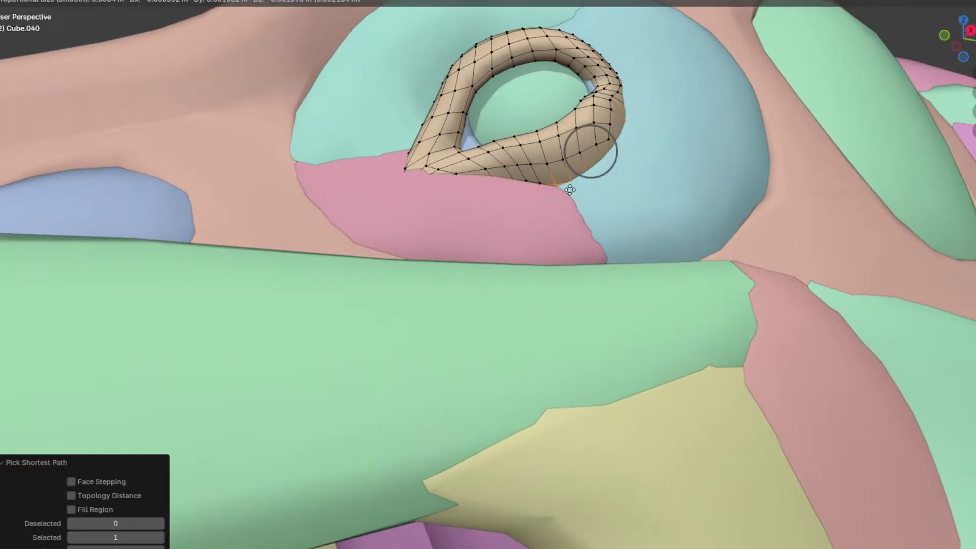
click(569, 189)
Step: Move vertices on the eyelid's upper inner rim and upper front outer edge in the side view
middle_drag(598, 124, 589, 238)
click(515, 159)
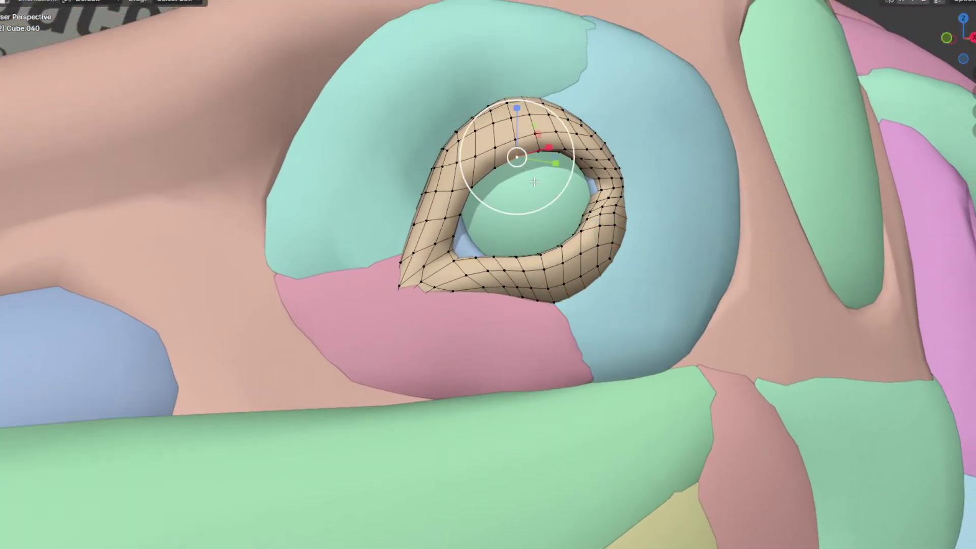
key(KP_3)
key(g)
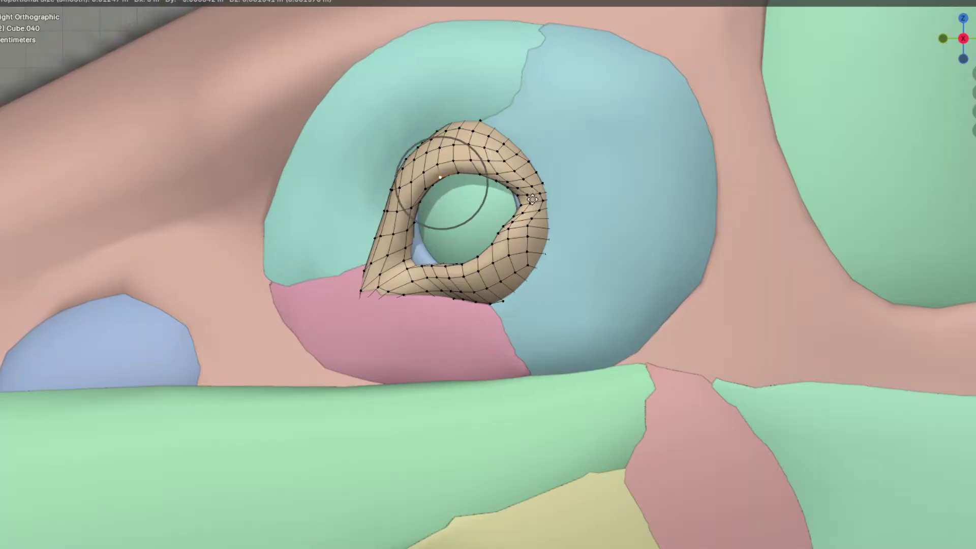
click(532, 199)
click(432, 126)
key(g)
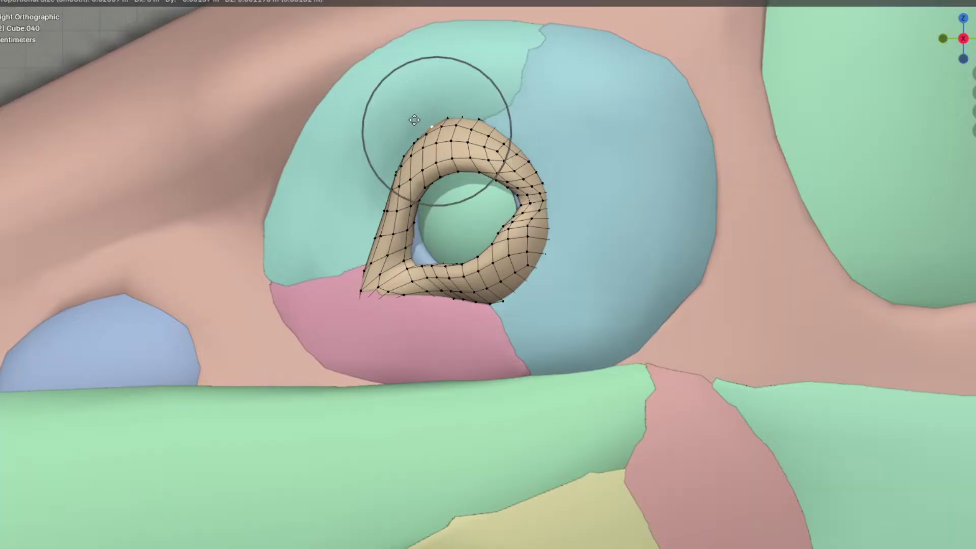
click(414, 121)
Step: Reposition vertices along the eyelid's rear, lower and upper inner rim to round the opening around the eyeball
click(504, 227)
key(g)
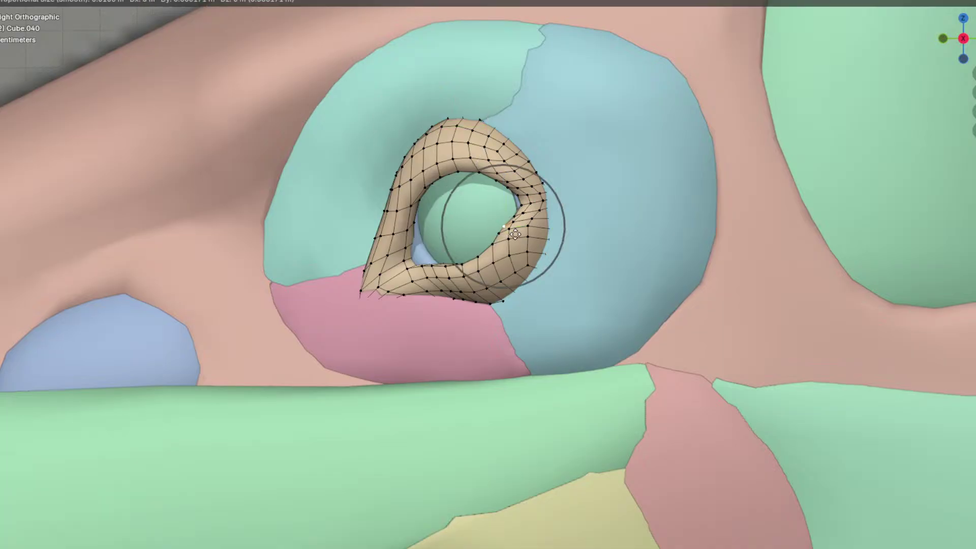
click(520, 237)
click(499, 245)
key(g)
click(500, 243)
click(462, 269)
key(g)
click(465, 271)
click(511, 172)
key(g)
click(496, 178)
scroll(496, 178, down, 8)
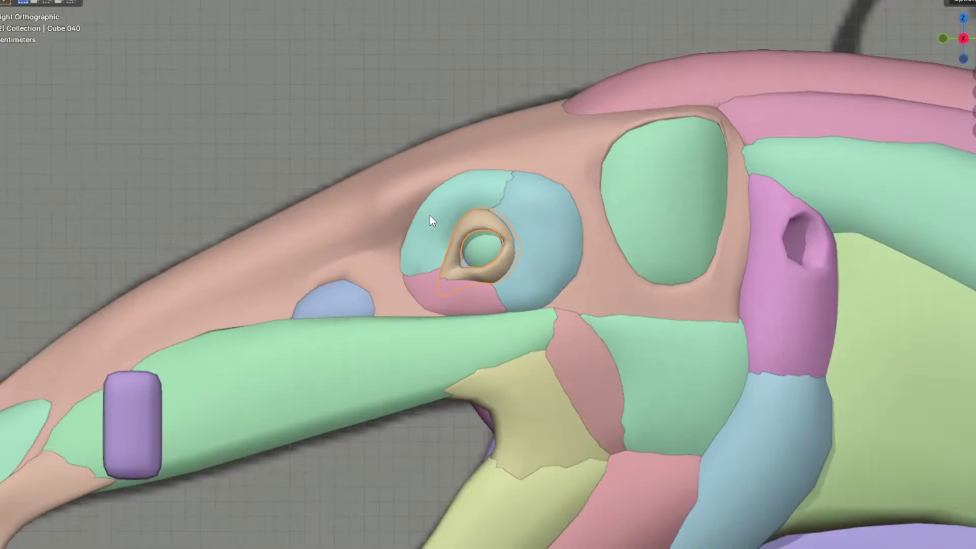
Step: Move the eyelid's lower front corner toward the eyeball with proportional editing, and shift it along X
scroll(307, 213, up, 4)
click(444, 274)
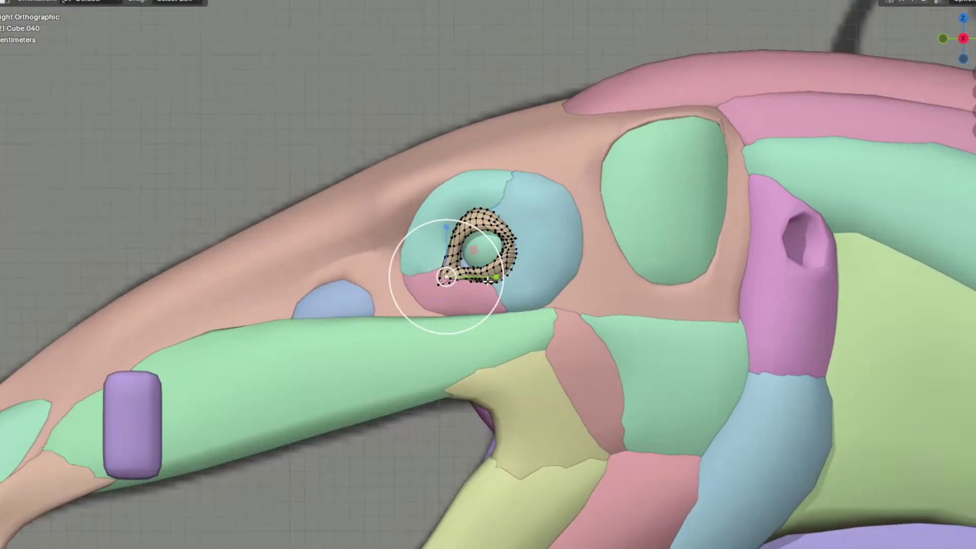
key(g)
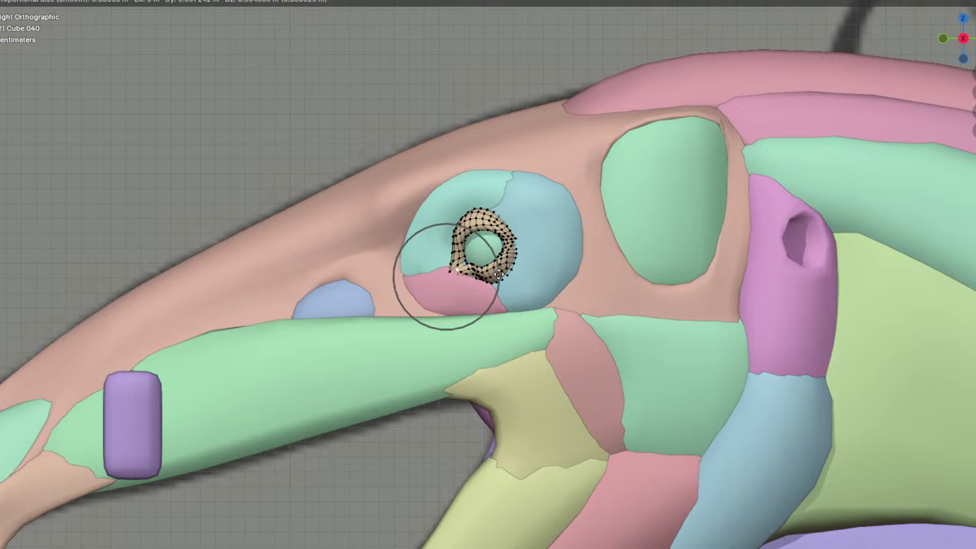
click(497, 277)
middle_drag(497, 277, 520, 254)
key(g)
key(x)
click(597, 277)
Step: Reposition a vertex on the eyelid's rear inner rim in the side view
scroll(520, 246, up, 2)
click(539, 233)
key(KP_3)
scroll(539, 216, up, 2)
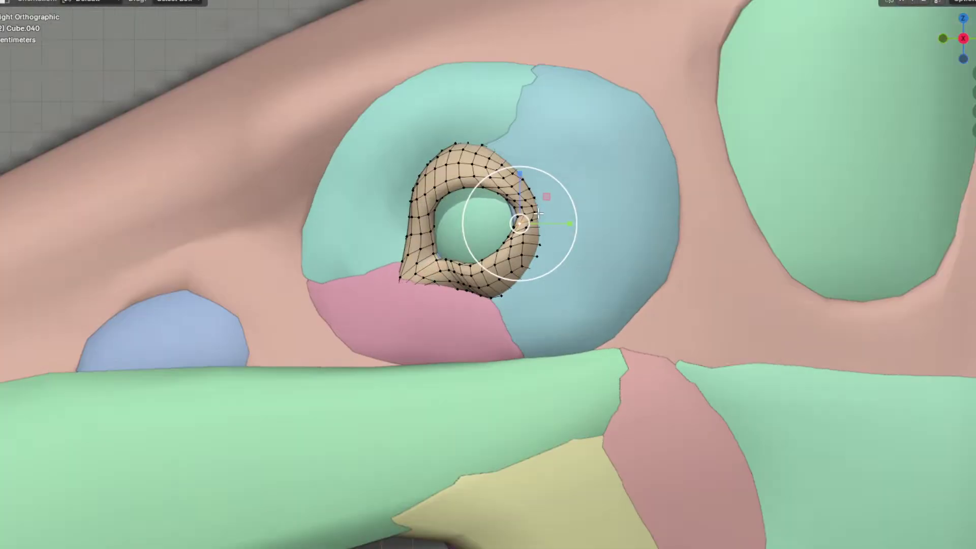
key(g)
click(588, 226)
Step: Select a vertex path along the eyelid's upper rear inner rim and adjust its position around the eyeball
middle_drag(588, 226, 501, 221)
ctrl+click(517, 212)
key(g)
click(501, 207)
key(g)
click(519, 166)
middle_drag(519, 167, 600, 228)
key(Tab)
scroll(472, 251, down, 3)
scroll(600, 227, down, 6)
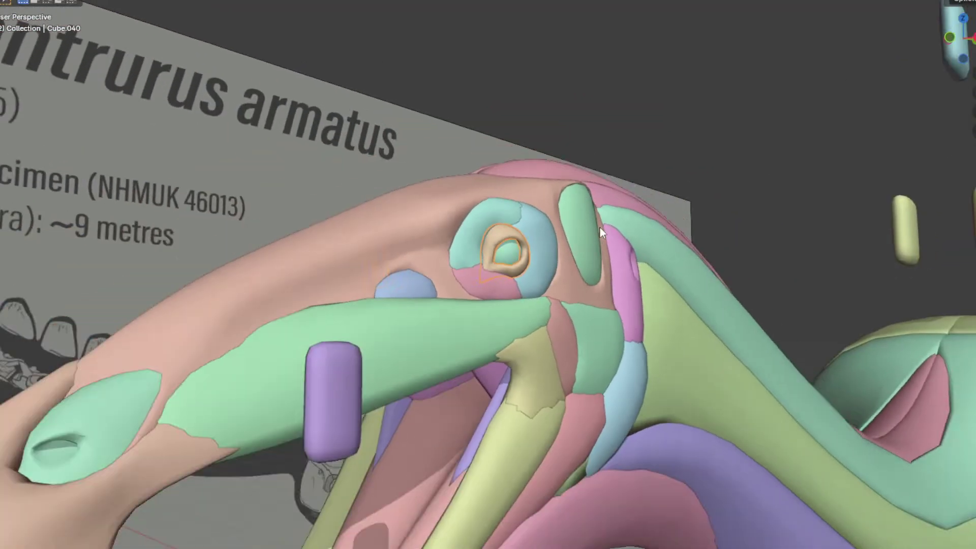
Step: Reposition a vertex on the head piece Cube.036
click(681, 118)
middle_drag(682, 118, 558, 252)
click(399, 273)
scroll(636, 315, up, 4)
middle_drag(658, 321, 589, 176)
click(575, 310)
key(Tab)
scroll(588, 333, up, 2)
click(492, 326)
key(g)
click(529, 287)
key(Tab)
Step: Examine the head, neck and whole body in side and perspective views against the skeletal reference
scroll(597, 318, down, 3)
scroll(591, 258, down, 2)
scroll(509, 306, up, 4)
scroll(611, 216, down, 3)
scroll(596, 228, down, 4)
scroll(497, 245, up, 4)
key(KP_3)
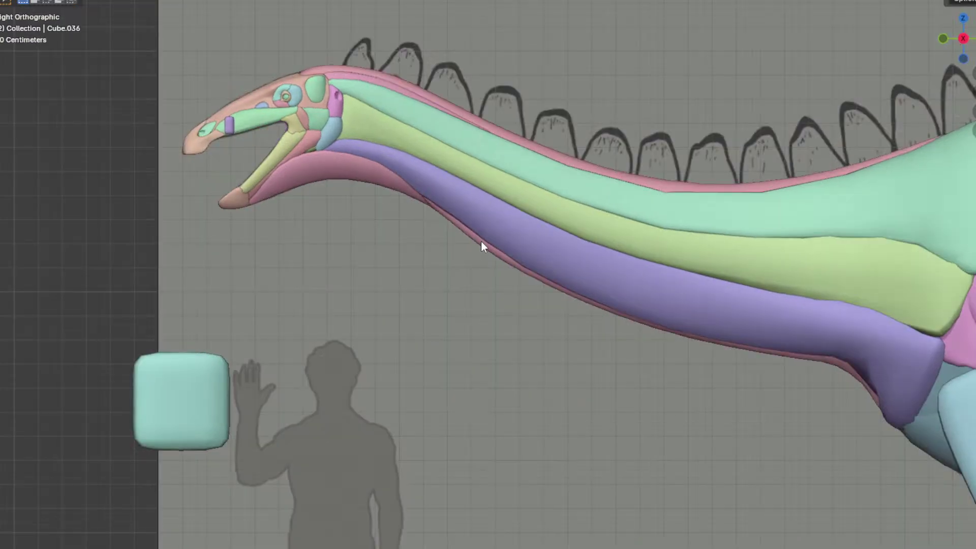
scroll(477, 245, down, 3)
middle_drag(663, 209, 652, 185)
scroll(608, 164, up, 2)
scroll(652, 185, up, 1)
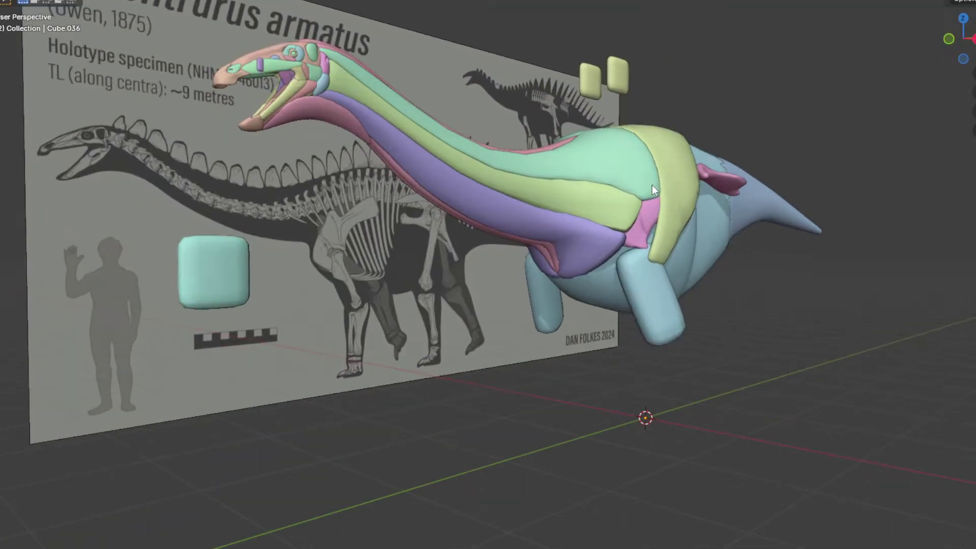